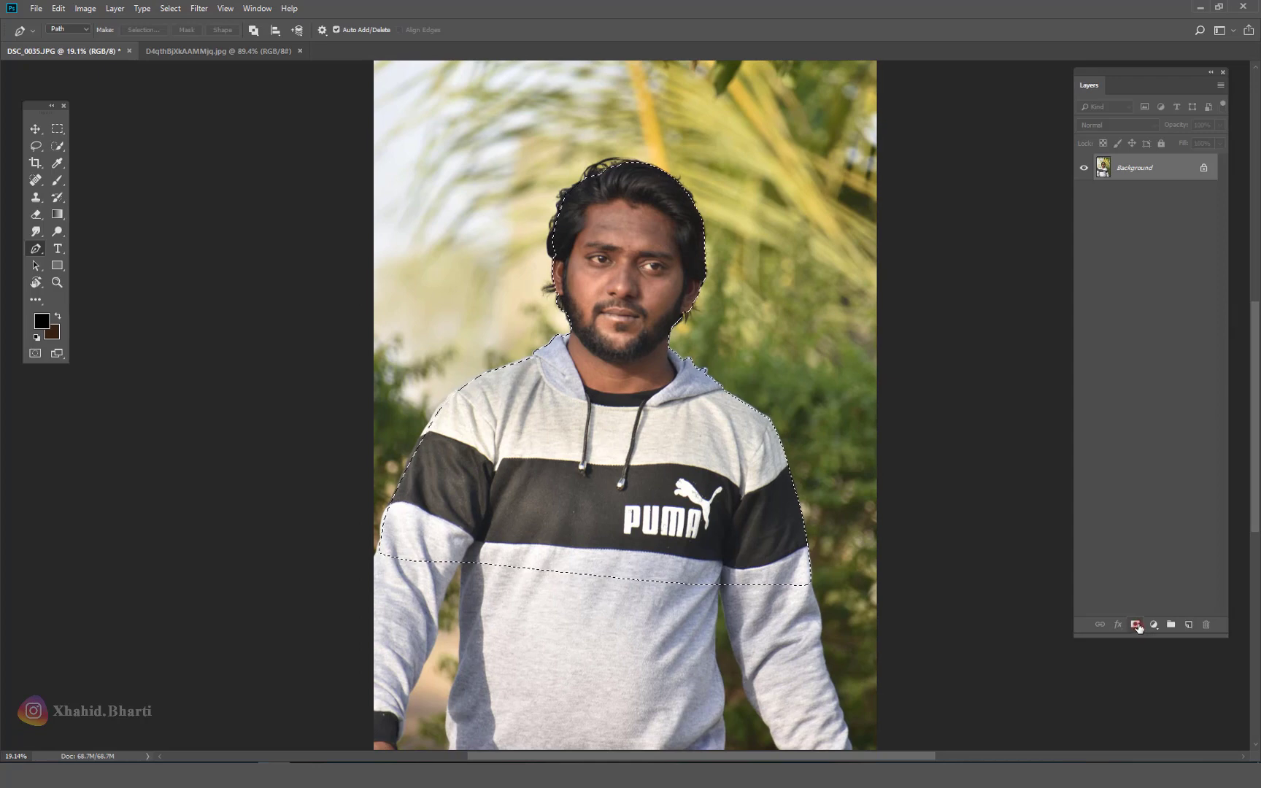
Step: Add a layer mask to the man's selection in DSC_0035 to hide his background
{"action": "left_click", "coordinate": [1135, 624]}
{"action": "left_click", "coordinate": [35, 128]}
{"action": "key", "text": "ctrl+Tab"}
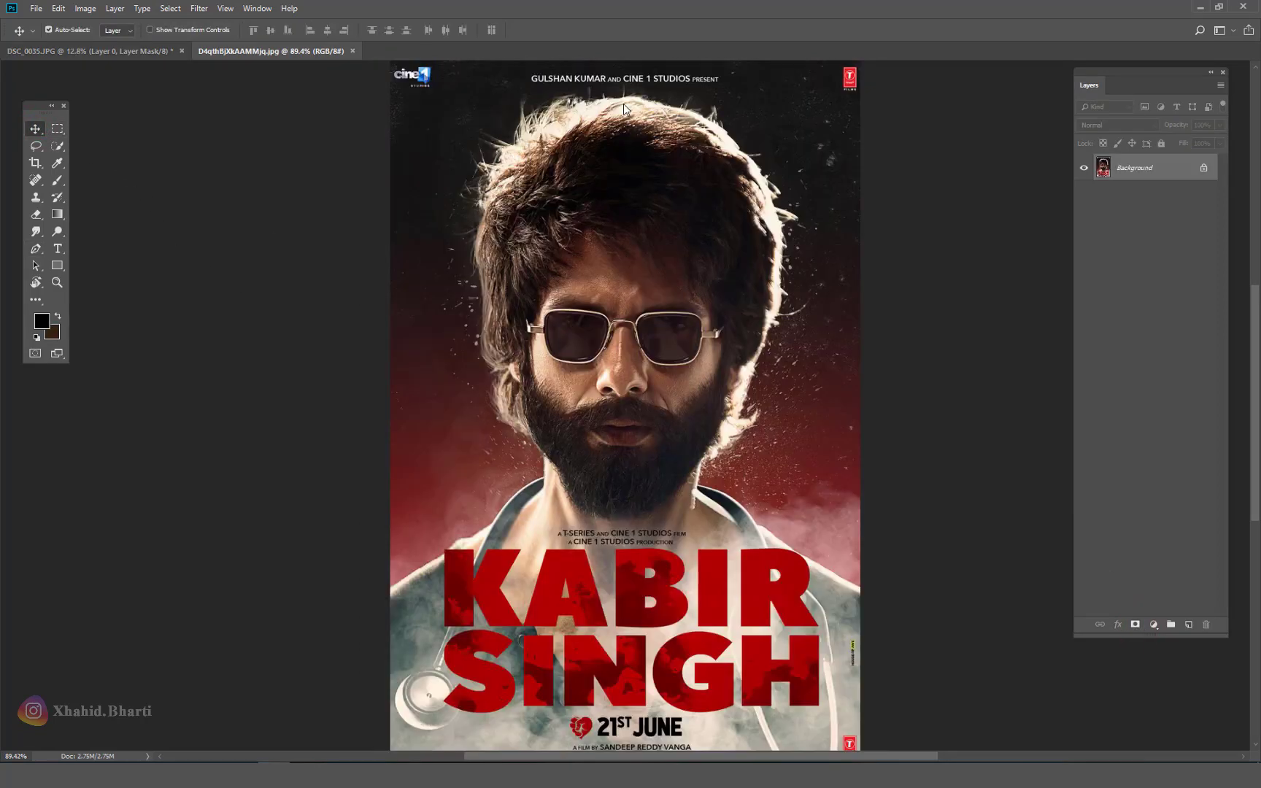
Step: Create a new blank white document 8 inches wide
{"action": "key", "text": "ctrl+n"}
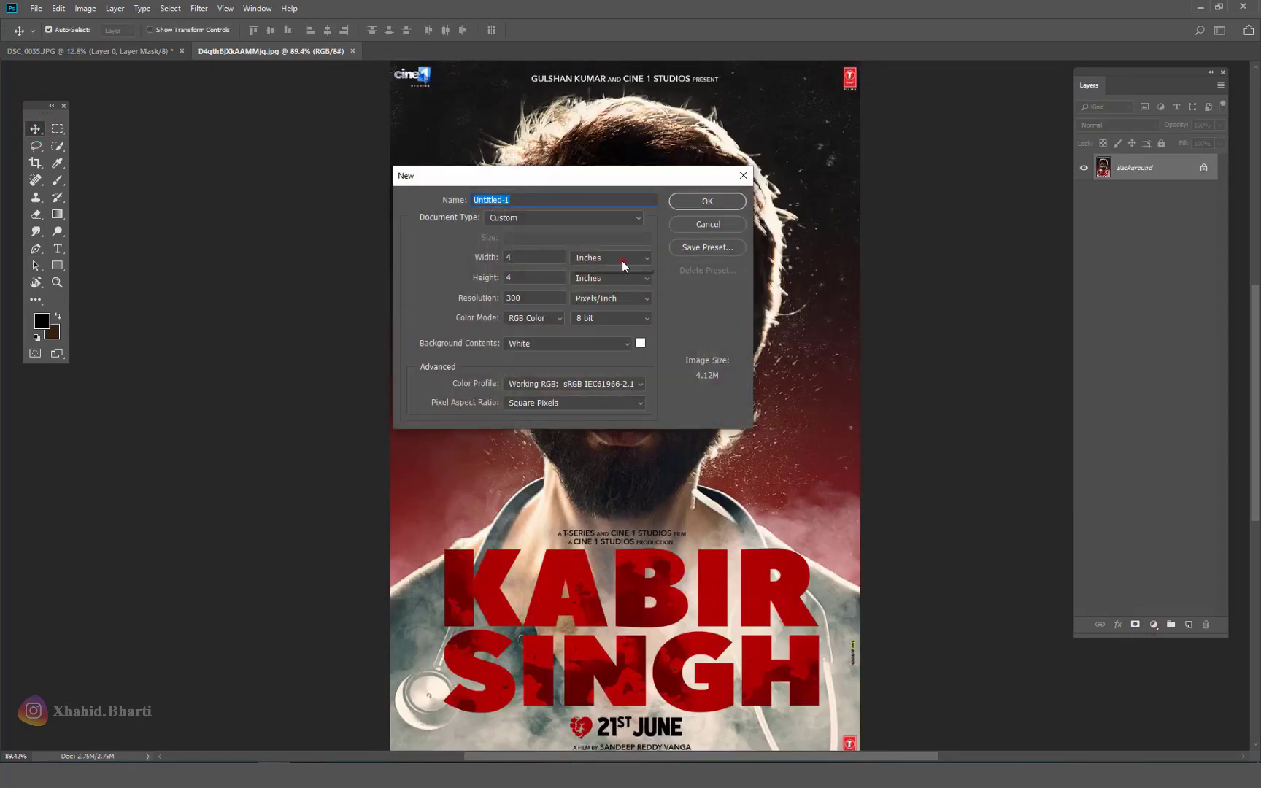
{"action": "left_click", "coordinate": [621, 259]}
{"action": "left_click", "coordinate": [613, 283]}
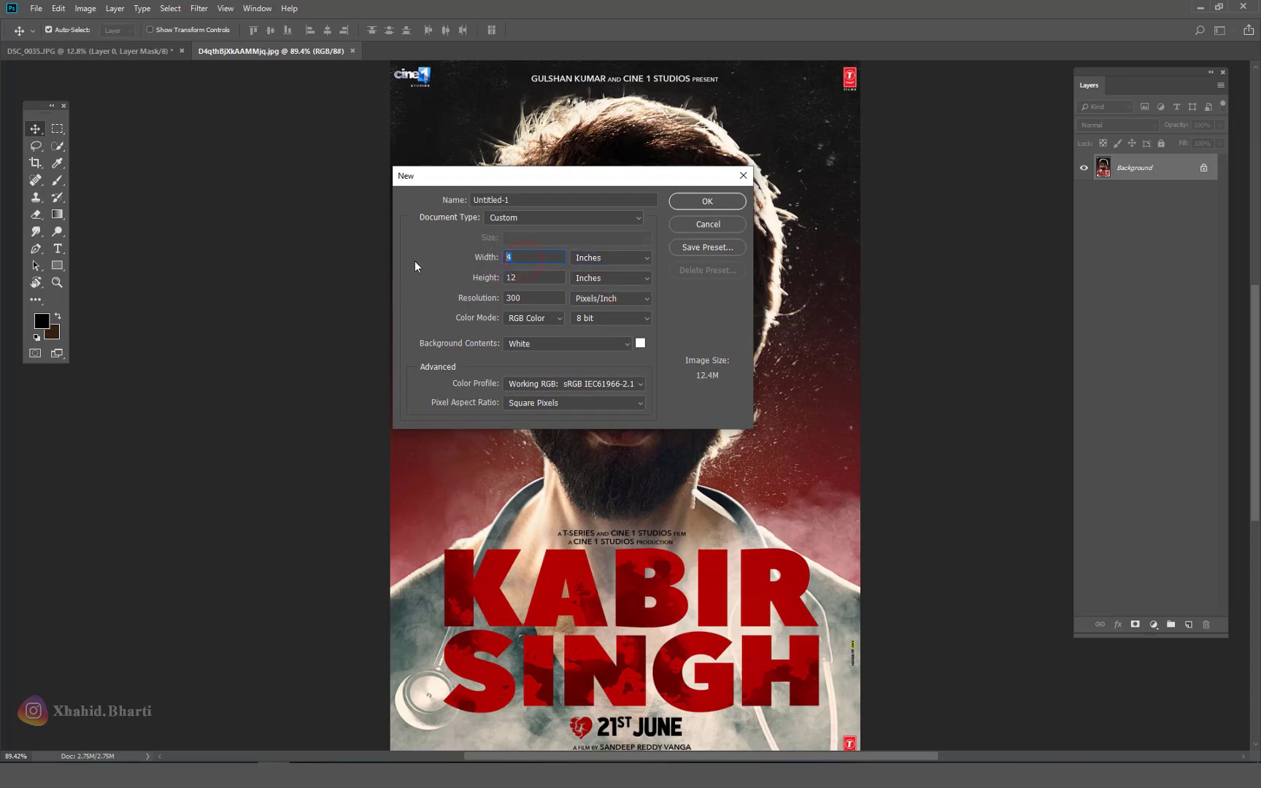
{"action": "type", "text": "8"}
{"action": "left_click", "coordinate": [712, 203]}
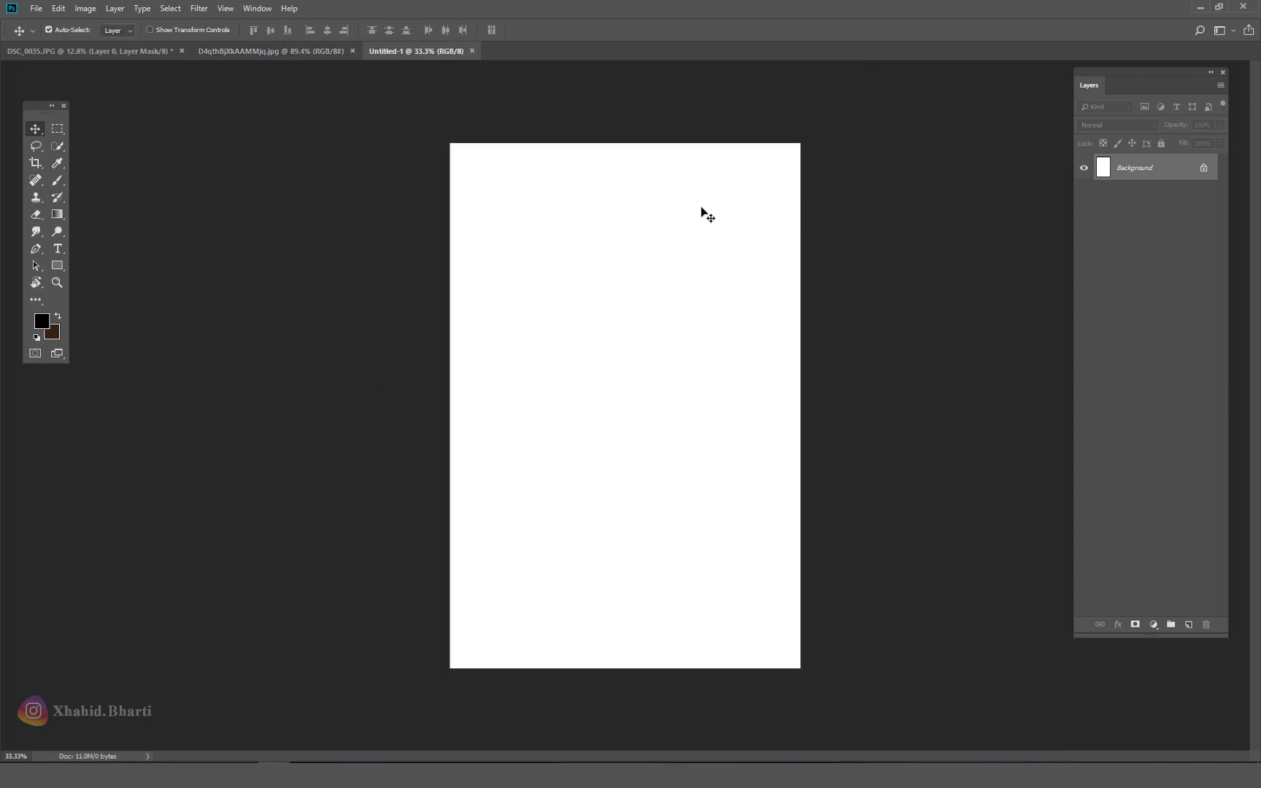
Step: Fit the canvas on screen and drag the masked portrait into Untitled-1 as Layer 1
{"action": "right_click", "coordinate": [613, 270]}
{"action": "left_click", "coordinate": [631, 274]}
{"action": "left_click", "coordinate": [37, 9]}
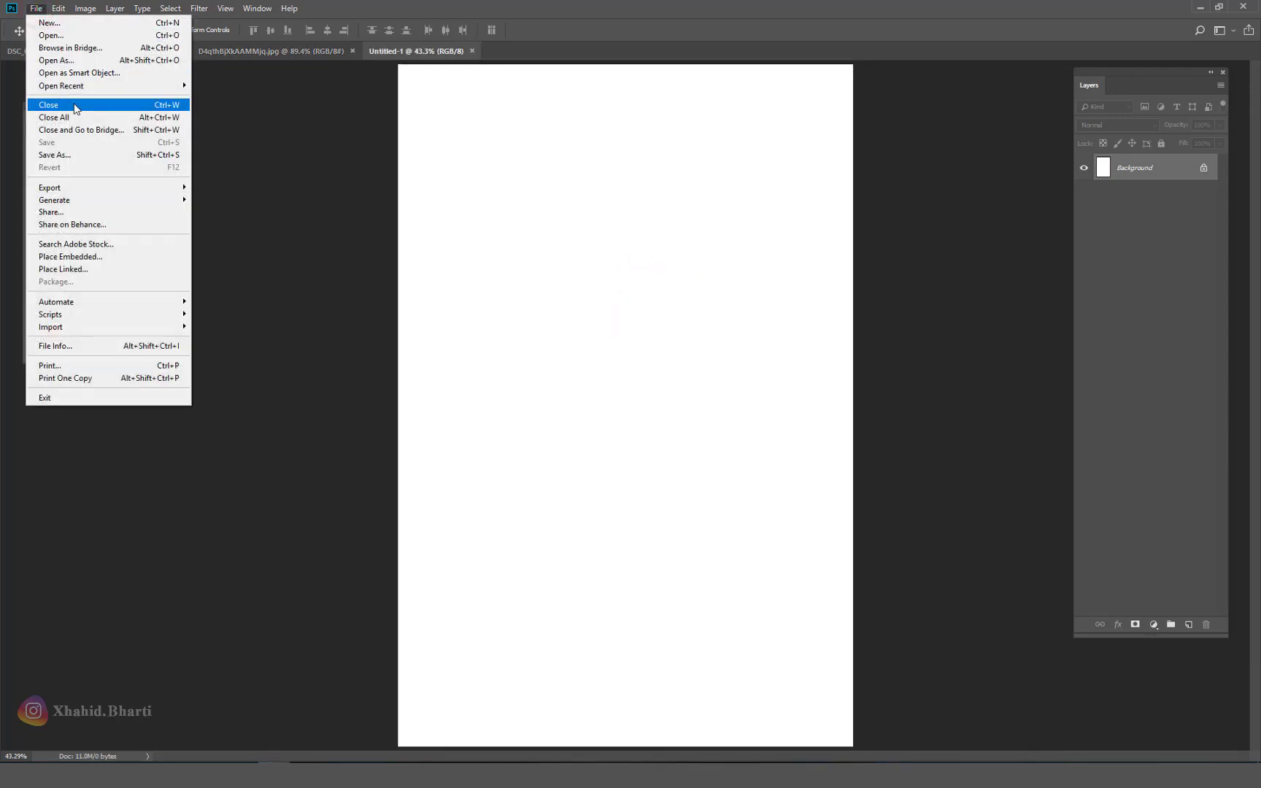
{"action": "left_click", "coordinate": [794, 213]}
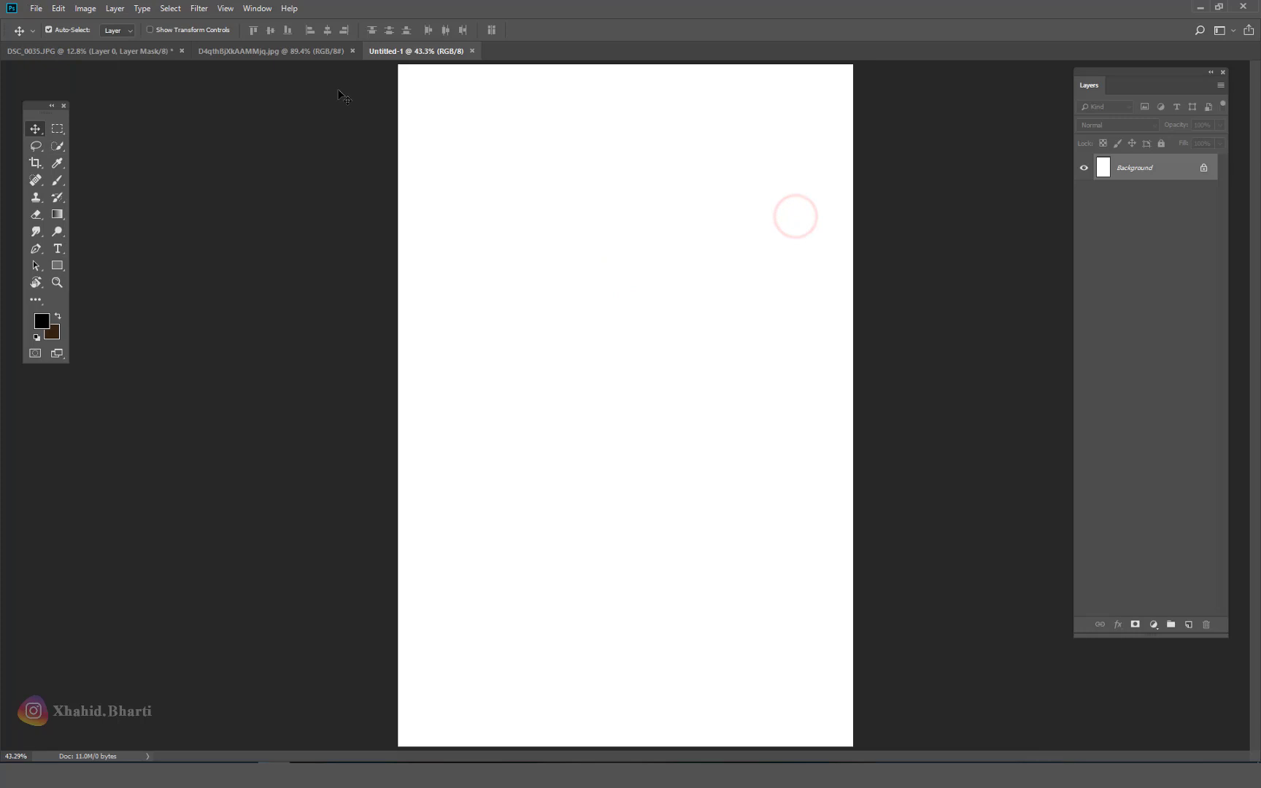
{"action": "left_click", "coordinate": [114, 51]}
{"action": "left_click_drag", "start_coordinate": [631, 283], "coordinate": [721, 371]}
Step: Drag the Kabir Singh poster in as Layer 2 and place it at the top-left corner
{"action": "left_click", "coordinate": [286, 52]}
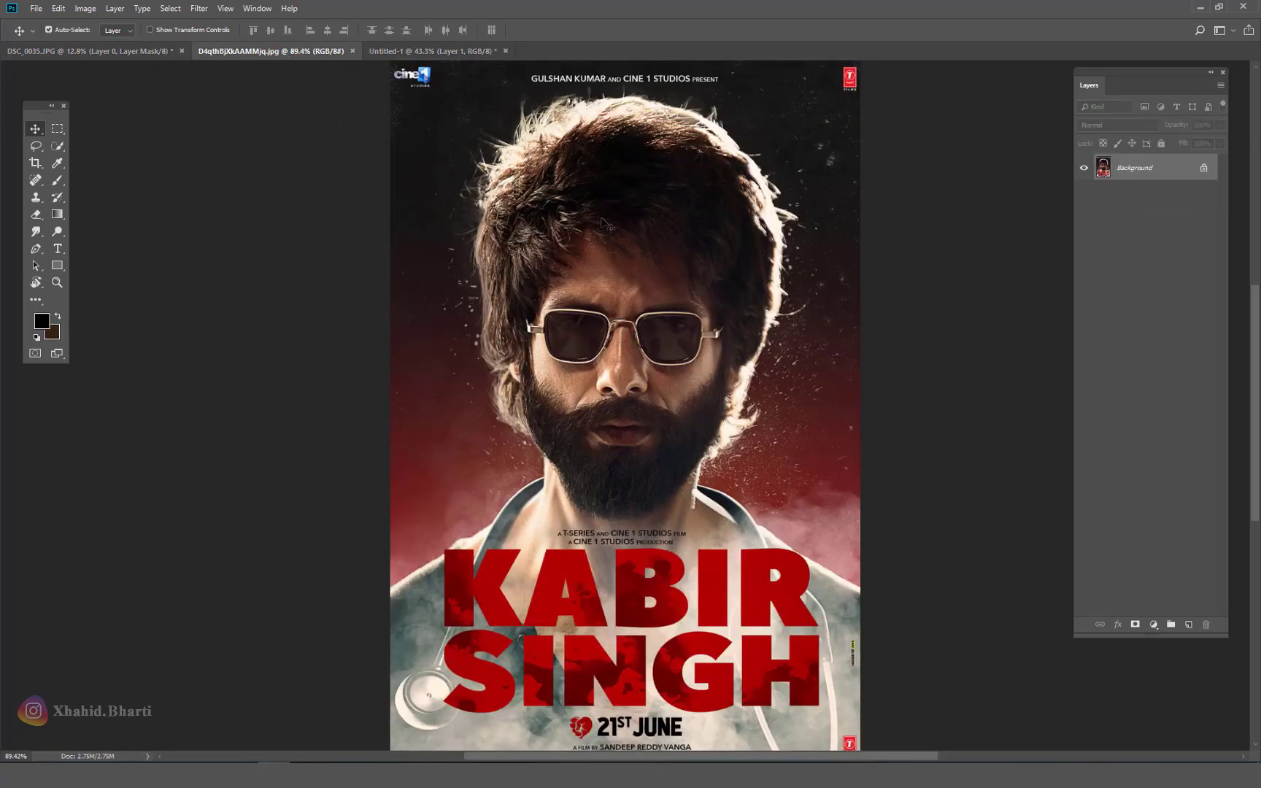
{"action": "left_click_drag", "start_coordinate": [451, 50], "coordinate": [602, 166]}
{"action": "scroll", "coordinate": [574, 185], "scroll_direction": "down", "scroll_amount": 2}
{"action": "scroll", "coordinate": [574, 185], "scroll_direction": "down", "scroll_amount": 1}
{"action": "left_click", "coordinate": [49, 30]}
{"action": "left_click_drag", "start_coordinate": [574, 326], "coordinate": [550, 292]}
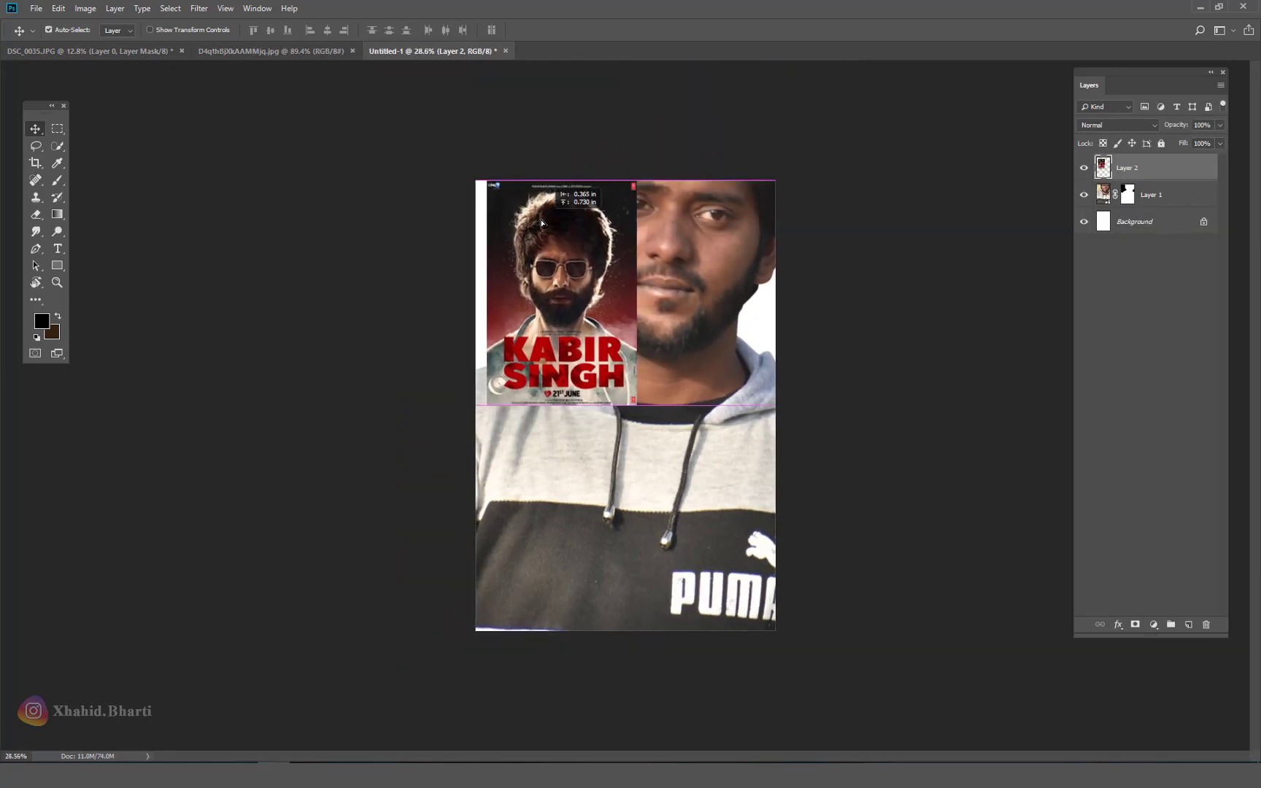
Step: Save the composition as a layered PSD on New Volume (Z:) and nudge the poster slightly
{"action": "left_click", "coordinate": [30, 8]}
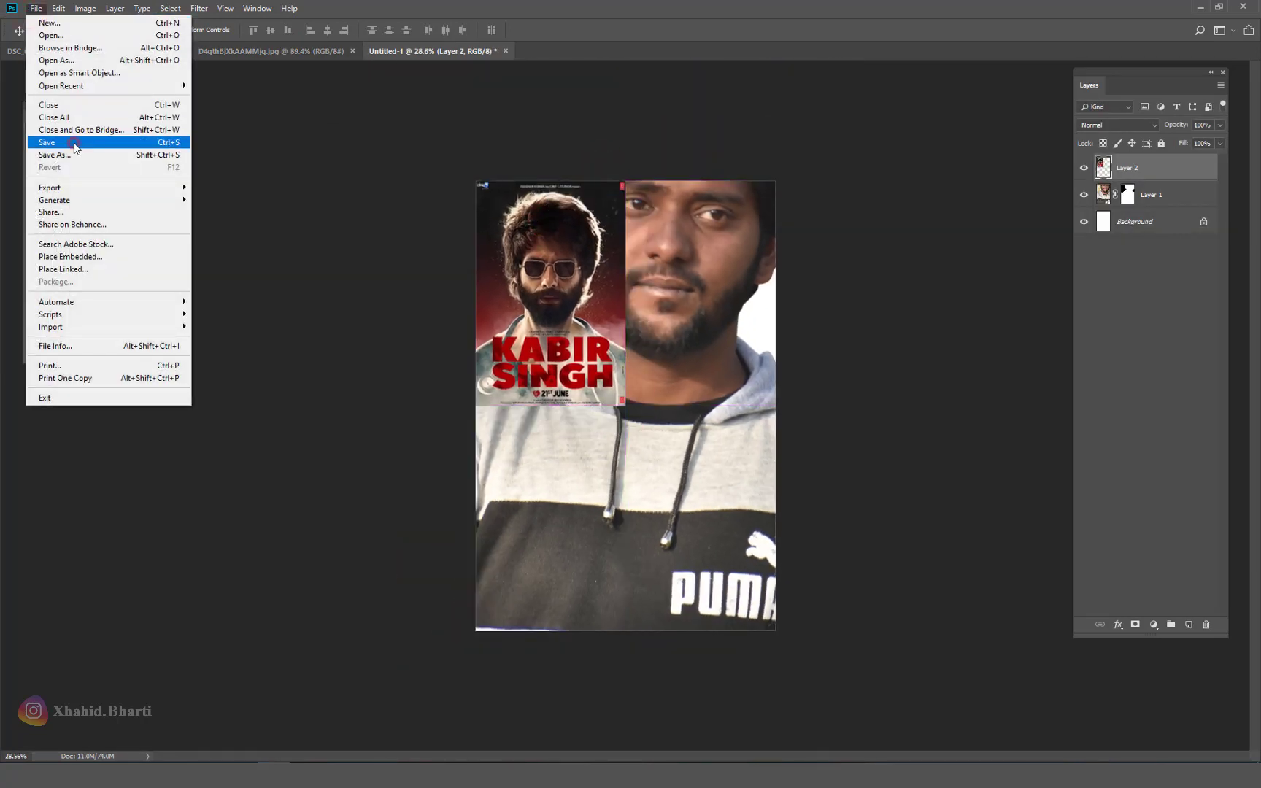
{"action": "left_click", "coordinate": [62, 141]}
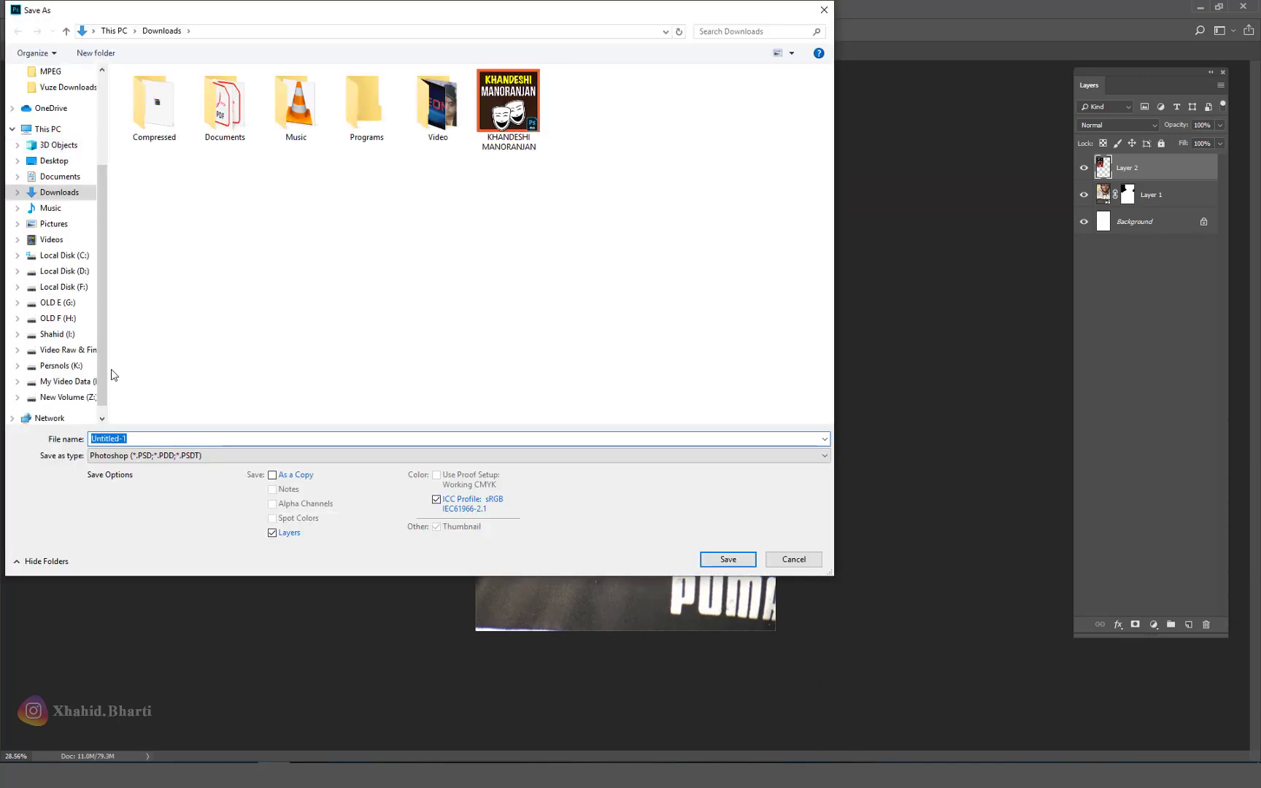
{"action": "scroll", "coordinate": [88, 372], "scroll_direction": "down", "scroll_amount": 1}
{"action": "left_click", "coordinate": [65, 397]}
{"action": "double_click", "coordinate": [178, 434]}
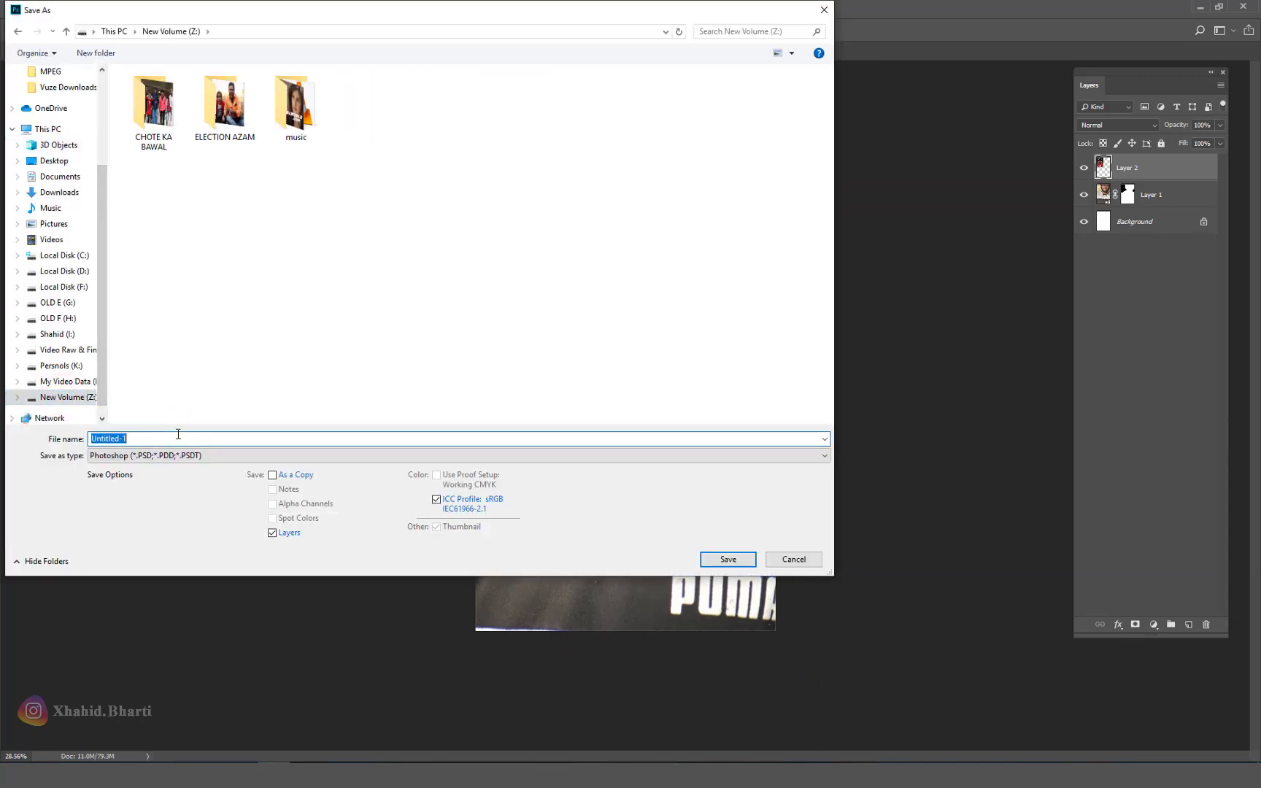
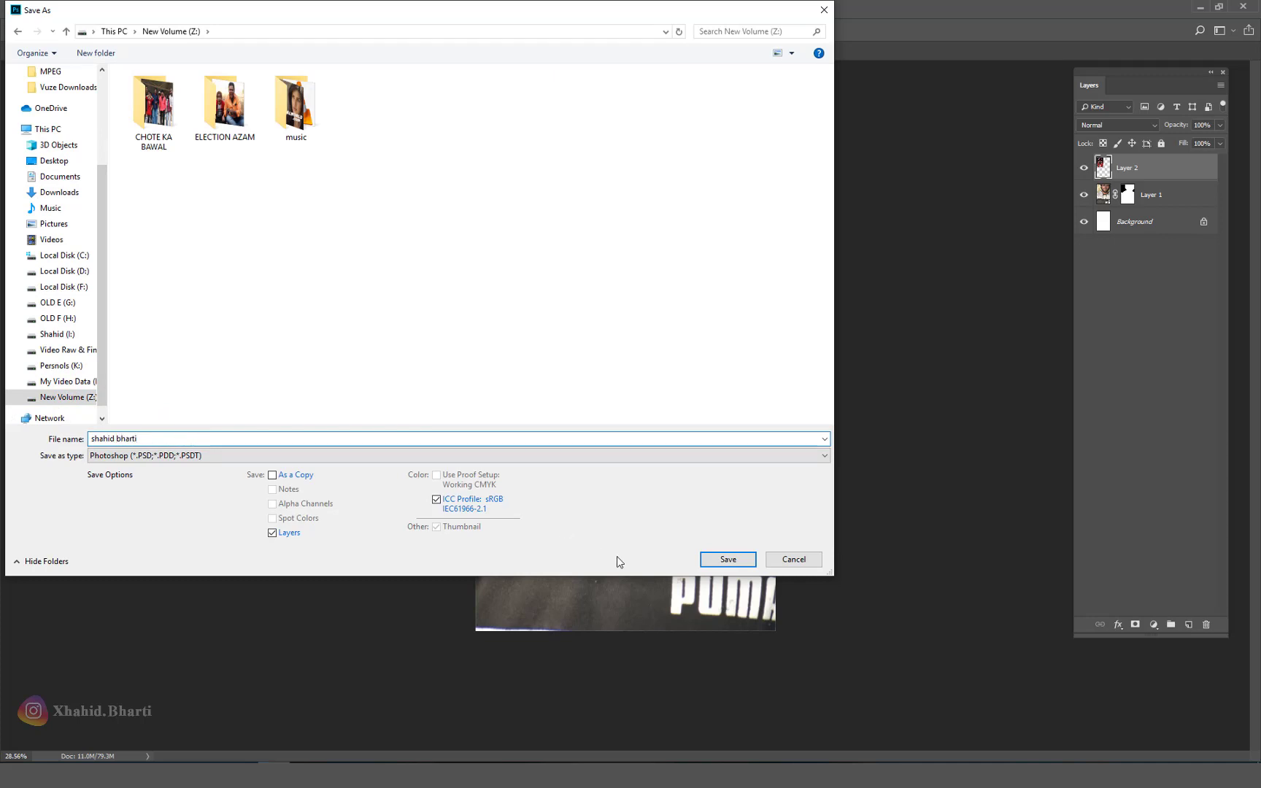
{"action": "left_click", "coordinate": [727, 559]}
{"action": "left_click", "coordinate": [765, 223]}
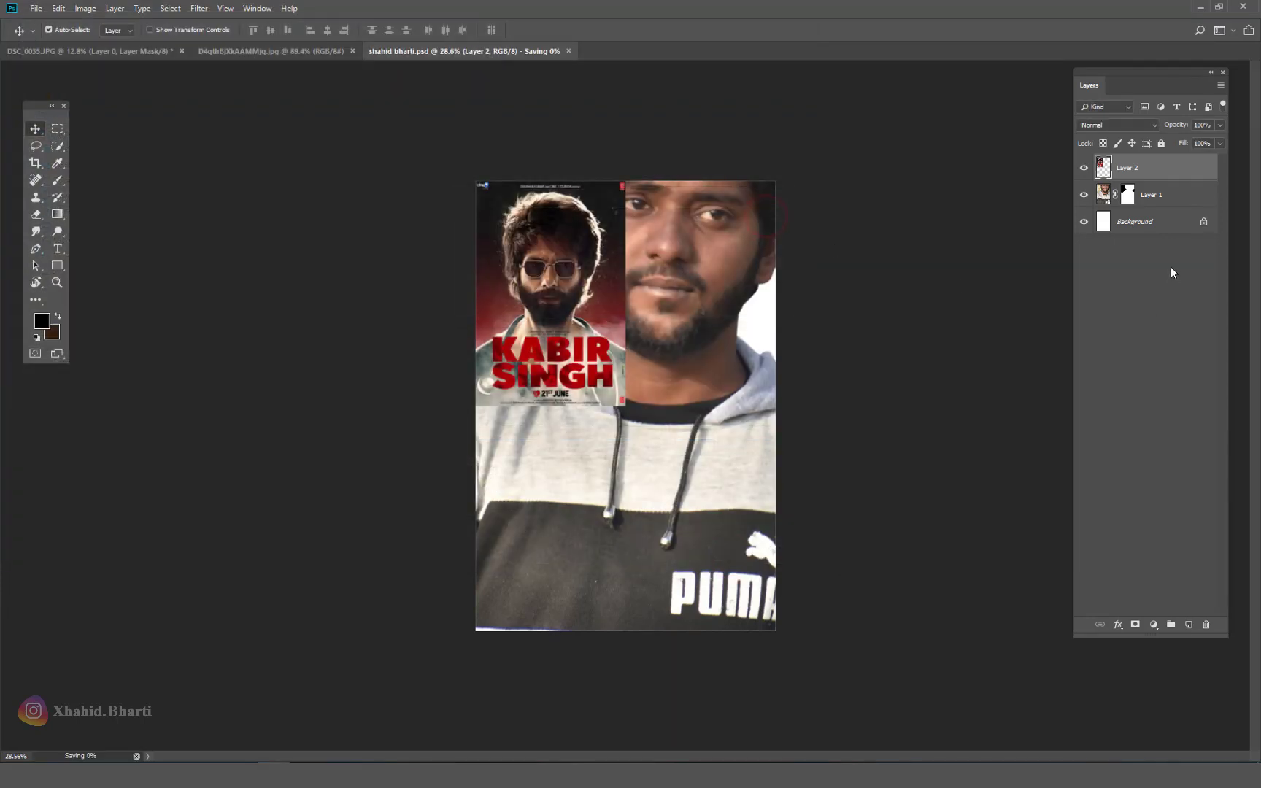
{"action": "mouse_move", "coordinate": [557, 274]}
{"action": "left_mouse_down"}
{"action": "mouse_move", "coordinate": [626, 300]}
{"action": "mouse_move", "coordinate": [581, 270]}
{"action": "mouse_move", "coordinate": [565, 278]}
{"action": "left_mouse_up"}
Step: Scale the poster layer to 200% to fill the canvas height, then shift it right over the portrait
{"action": "key", "text": "ctrl+t"}
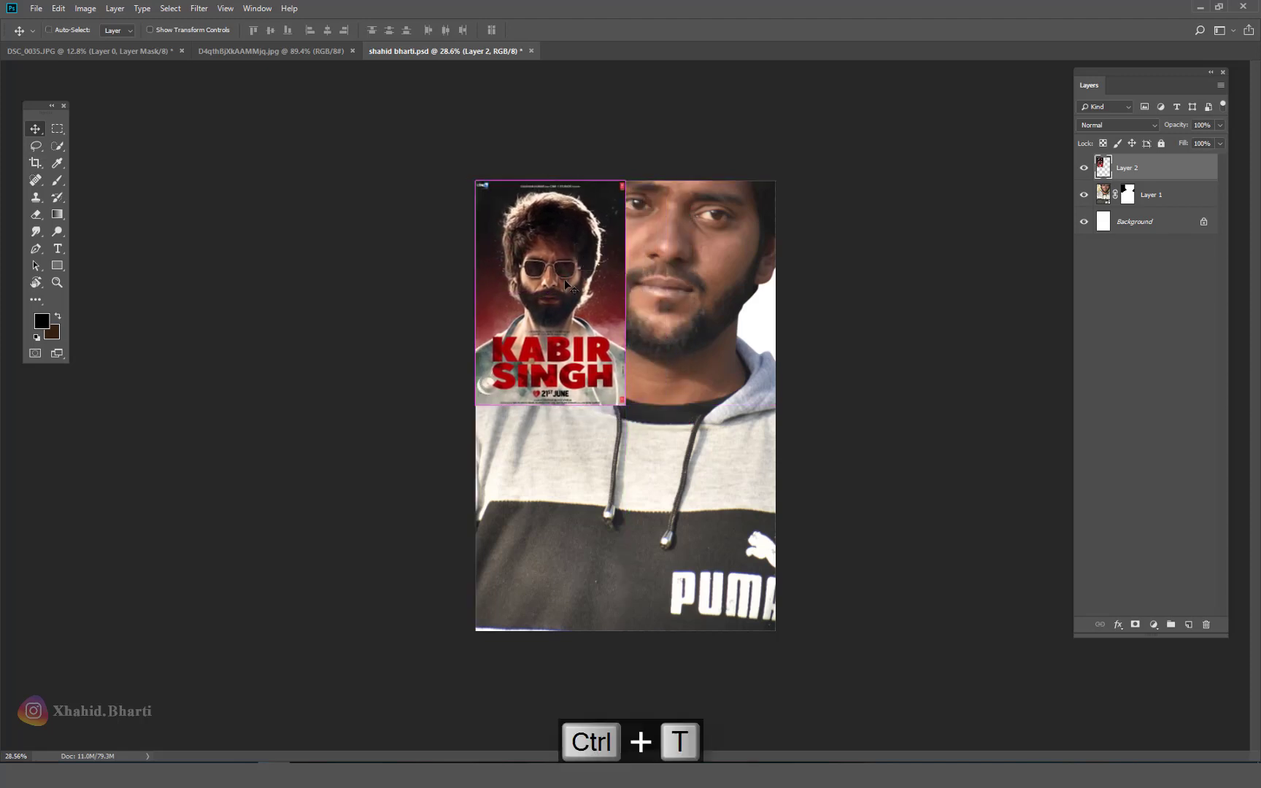
{"action": "left_click_drag", "start_coordinate": [625, 405], "coordinate": [774, 631]}
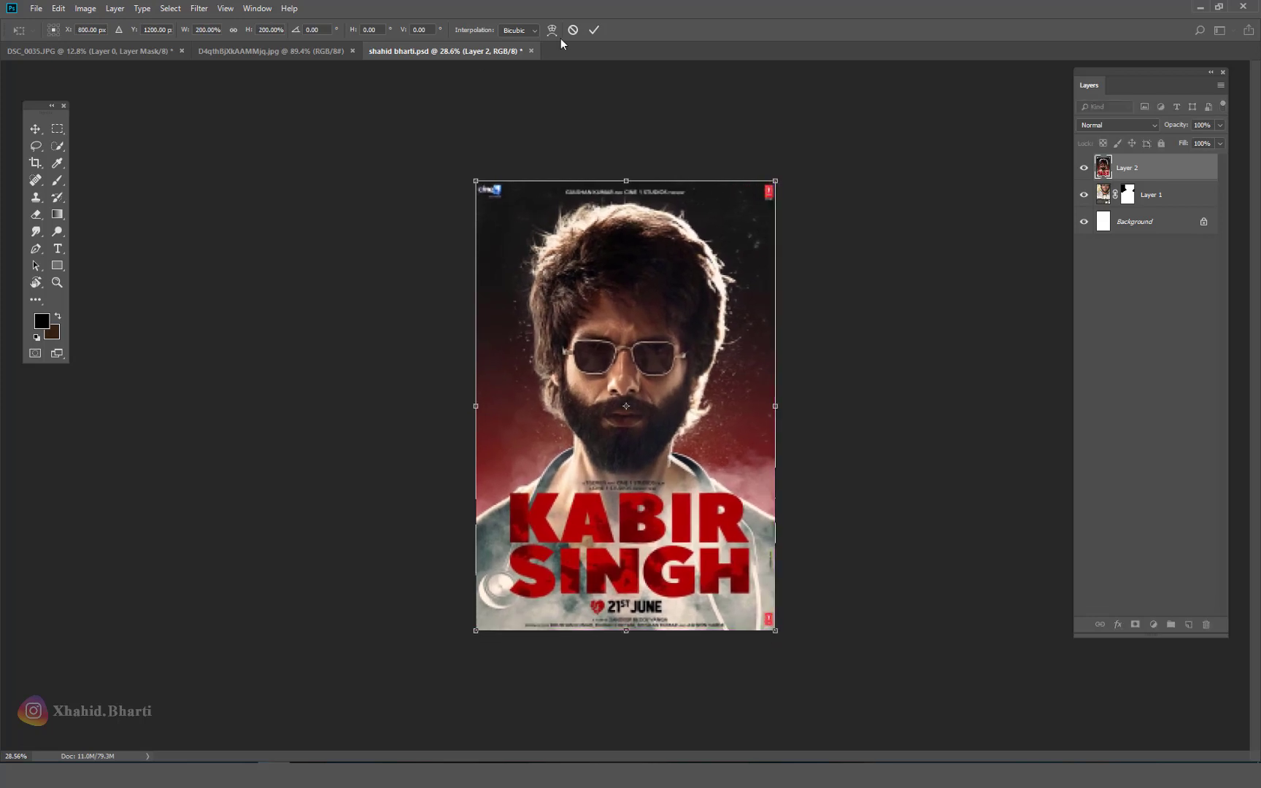
{"action": "left_click", "coordinate": [594, 30]}
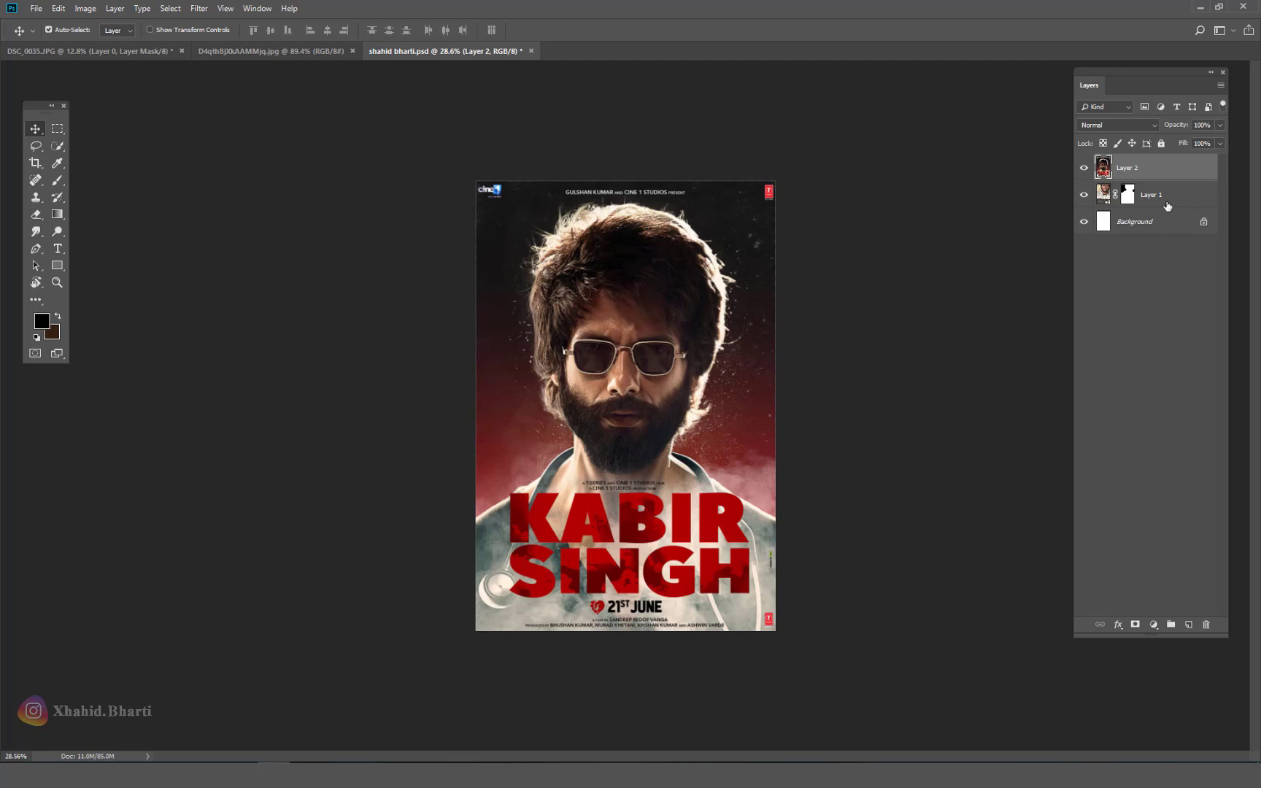
{"action": "left_click_drag", "start_coordinate": [920, 180], "coordinate": [1067, 231]}
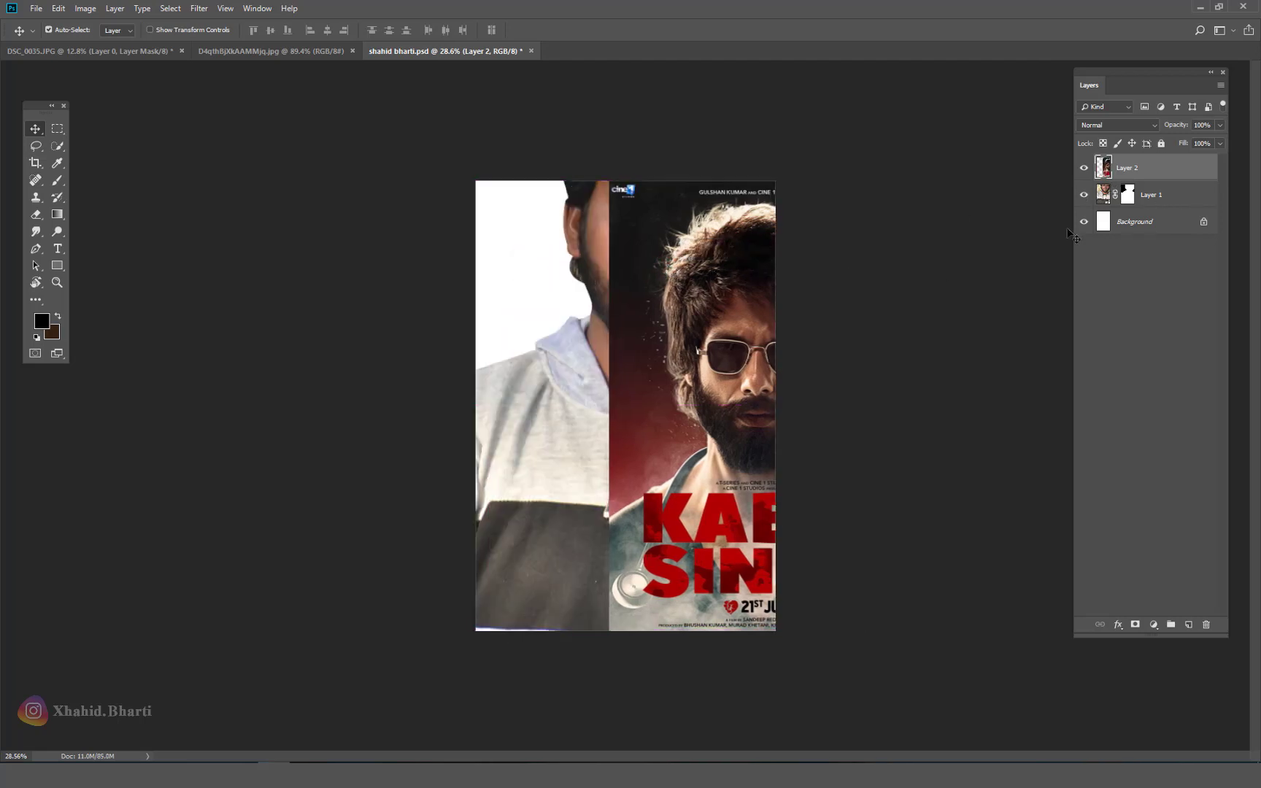
Step: Hide the portrait, select Background, and sample near-black and red colours from the poster
{"action": "left_click", "coordinate": [1084, 195]}
{"action": "left_click", "coordinate": [1160, 225]}
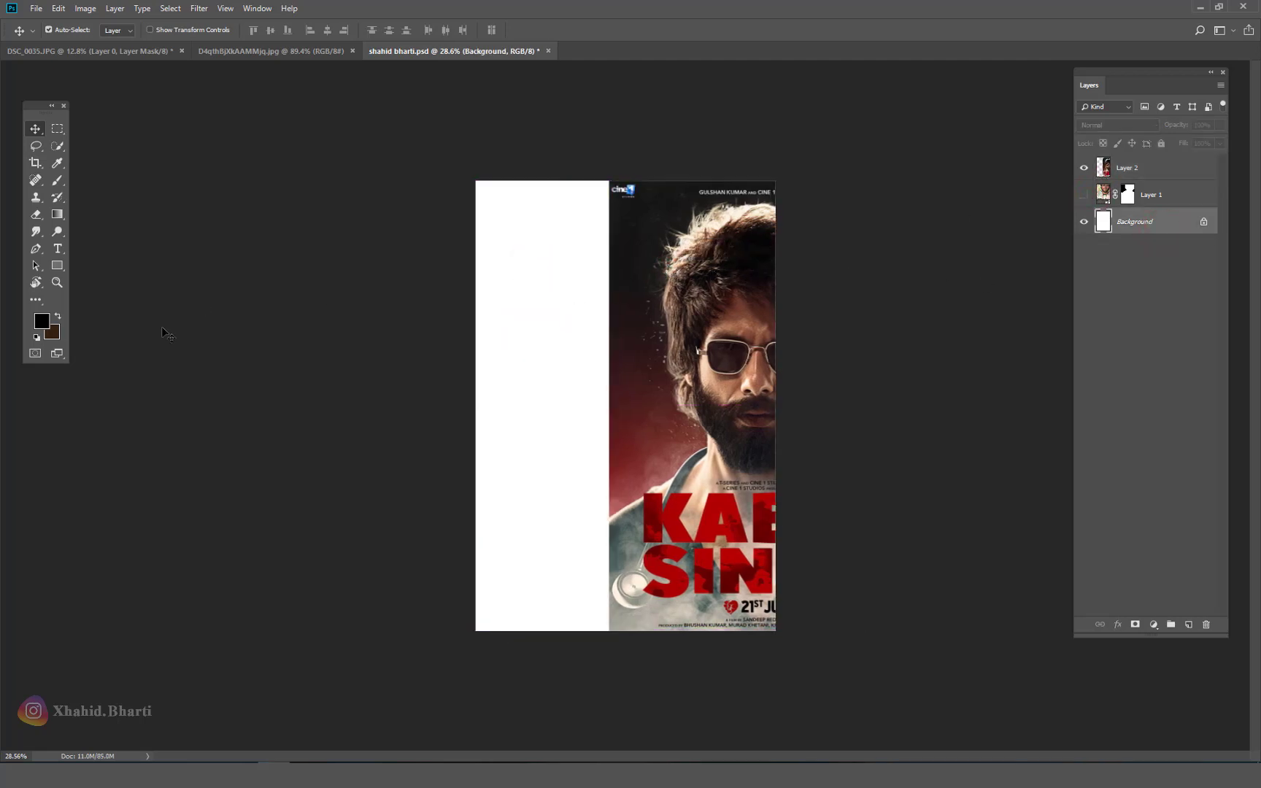
{"action": "left_click", "coordinate": [46, 326]}
{"action": "left_click", "coordinate": [655, 184]}
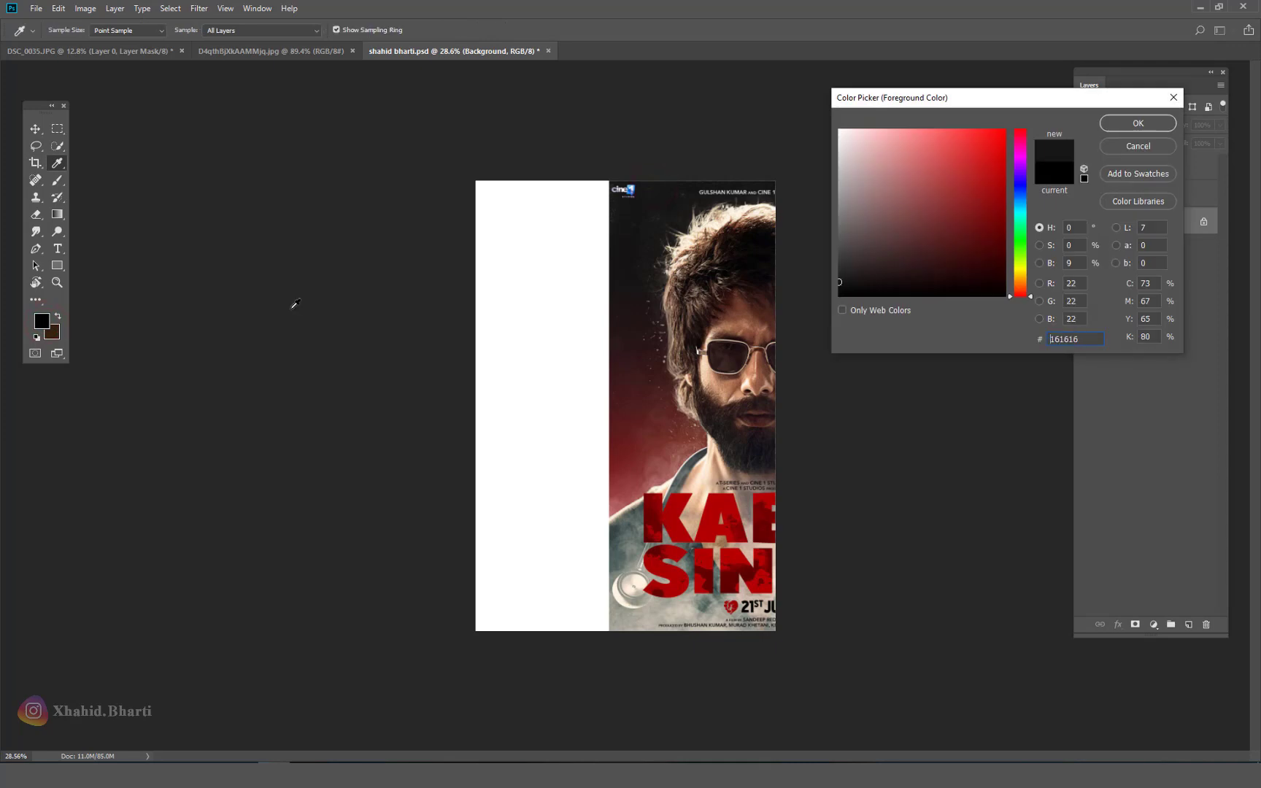
{"action": "key", "text": "Return"}
{"action": "left_click", "coordinate": [53, 333]}
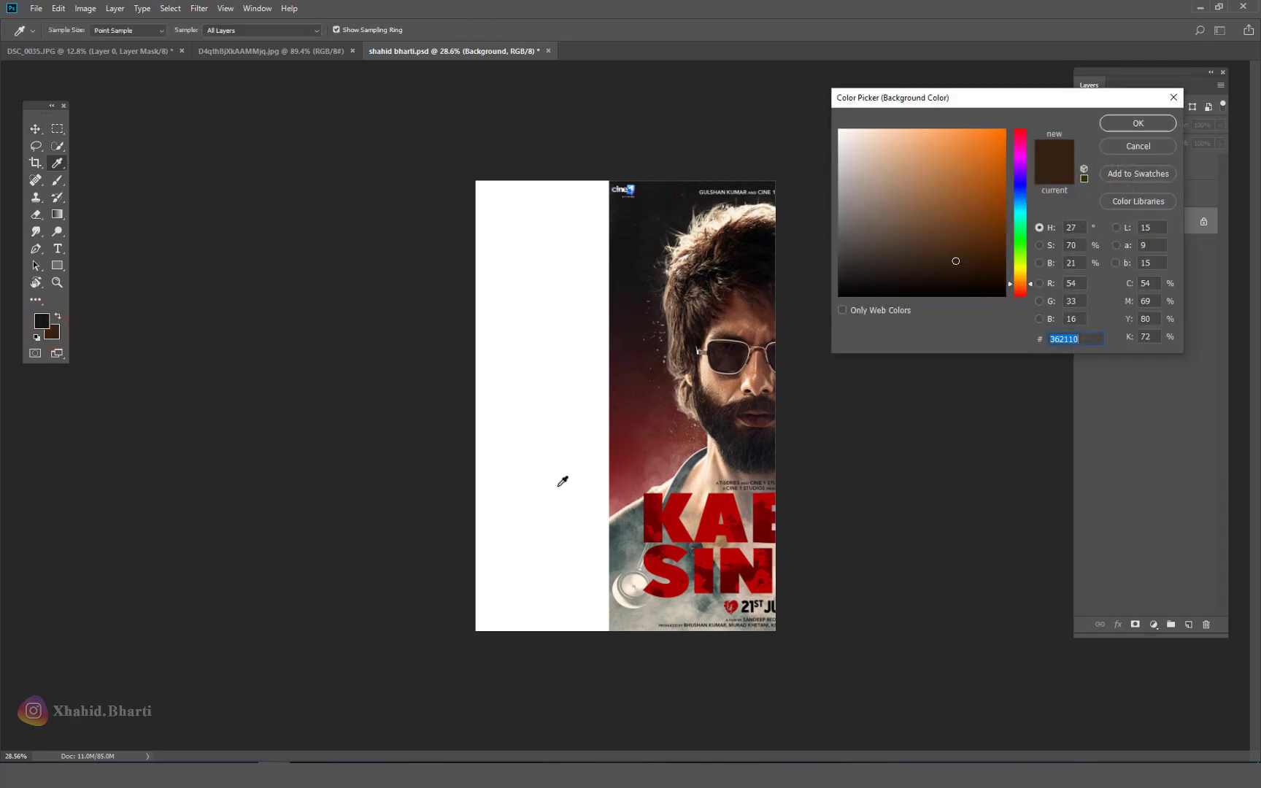
{"action": "left_click", "coordinate": [620, 472]}
{"action": "key", "text": "Return"}
Step: Fill the Background layer with a vertical near-black to red gradient
{"action": "key", "text": "v"}
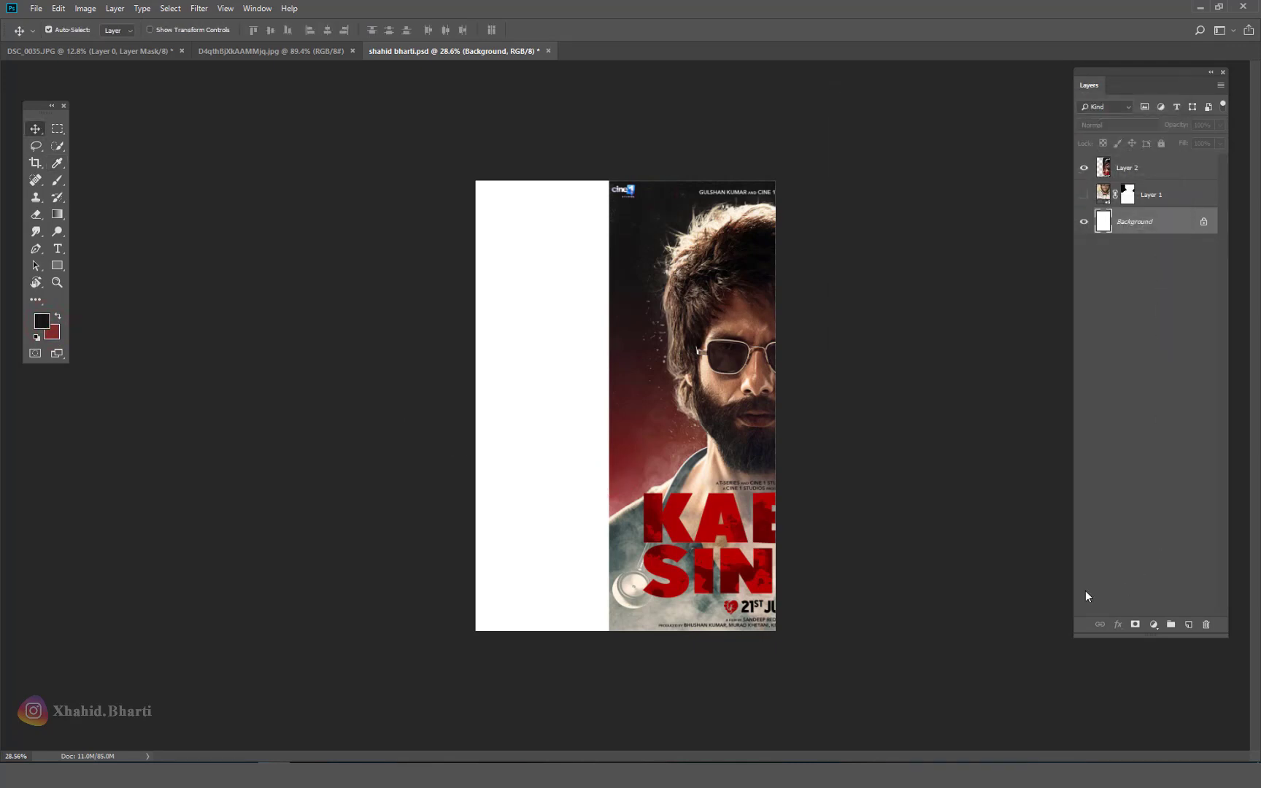
{"action": "left_click", "coordinate": [58, 214]}
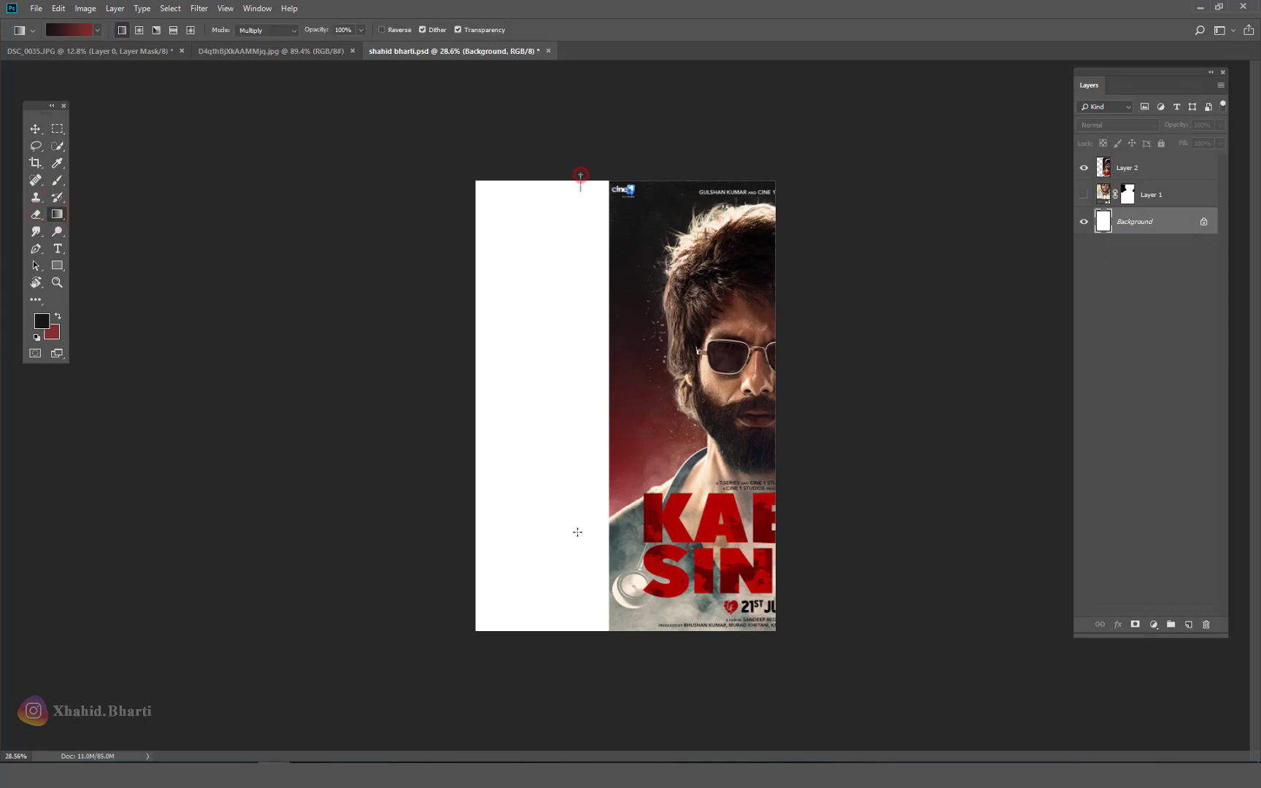
{"action": "left_click_drag", "start_coordinate": [580, 175], "coordinate": [575, 590]}
{"action": "left_click", "coordinate": [35, 129]}
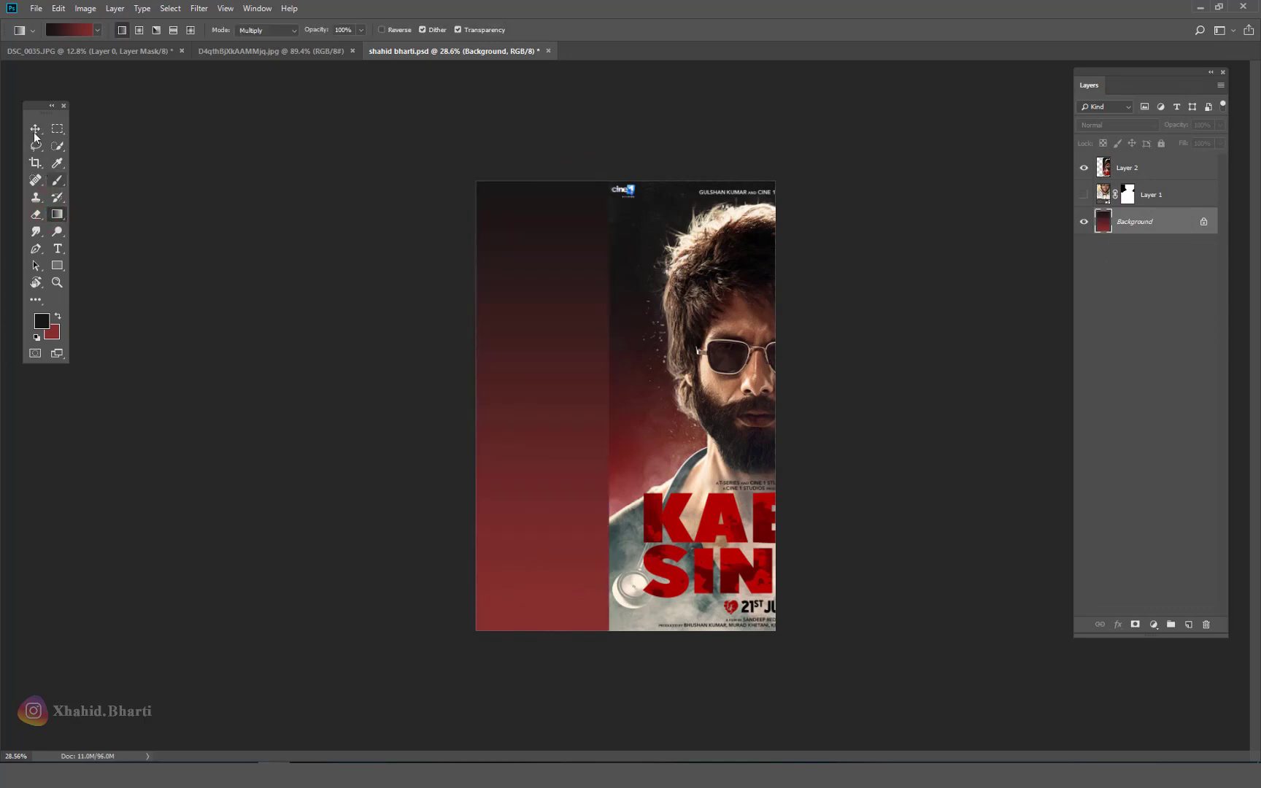
Step: Hide the poster, show the portrait, move it down, scale it to about 69% and tilt it -5.72°
{"action": "left_click", "coordinate": [1084, 168]}
{"action": "left_click", "coordinate": [1084, 195]}
{"action": "left_click_drag", "start_coordinate": [642, 350], "coordinate": [660, 436]}
{"action": "key", "text": "ctrl+t"}
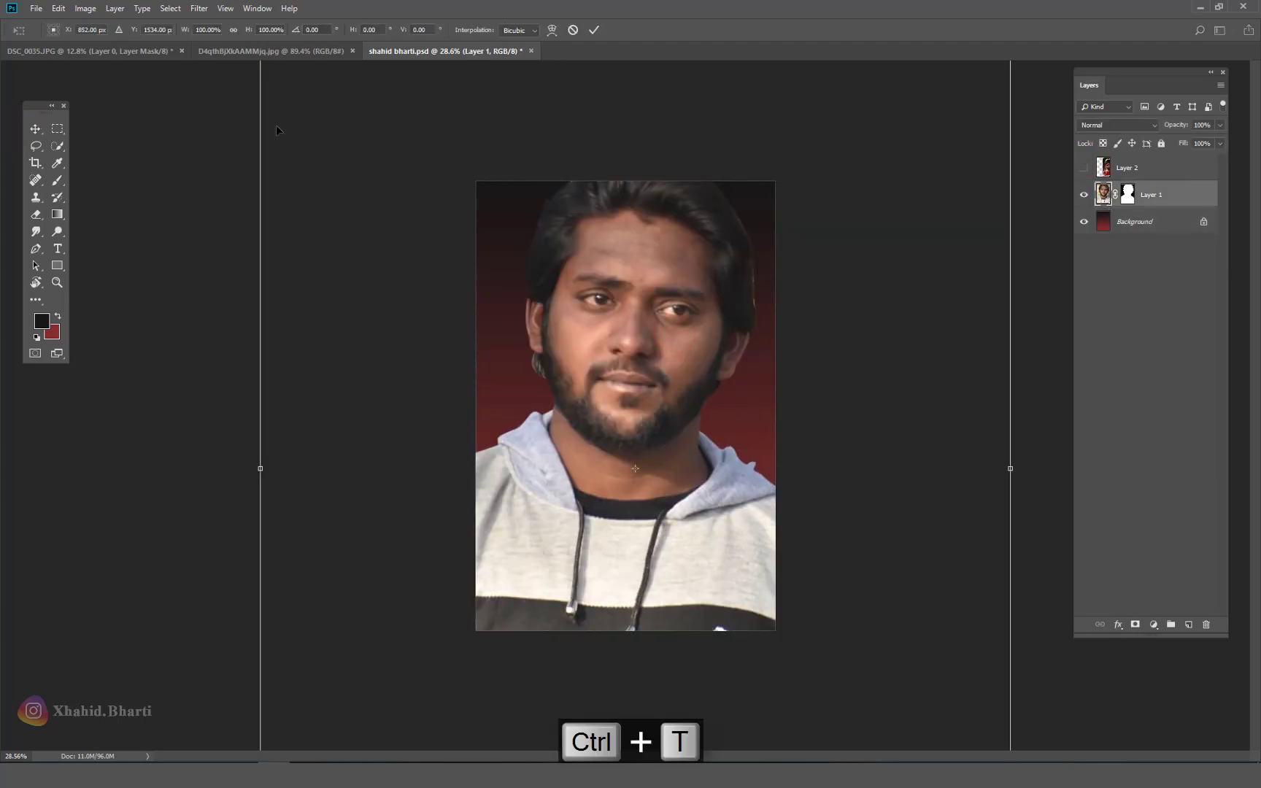
{"action": "left_click_drag", "start_coordinate": [187, 29], "coordinate": [138, 29]}
{"action": "left_click_drag", "start_coordinate": [904, 365], "coordinate": [799, 154]}
{"action": "scroll", "coordinate": [666, 341], "scroll_direction": "down", "scroll_amount": 3}
{"action": "key", "text": "Return"}
Step: Fit the canvas in view and open the portrait's mask in Select and Mask
{"action": "key", "text": "ctrl+0"}
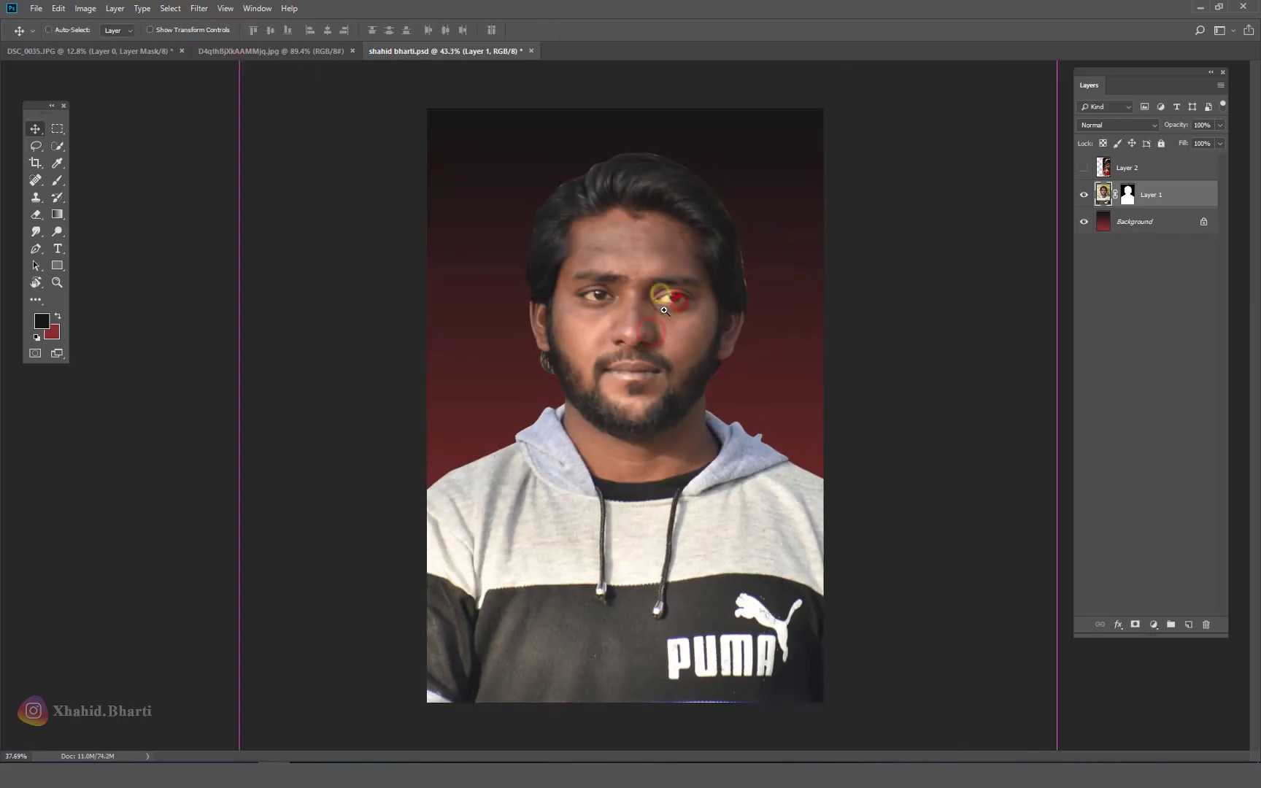
{"action": "scroll", "coordinate": [586, 257], "scroll_direction": "up", "scroll_amount": 3}
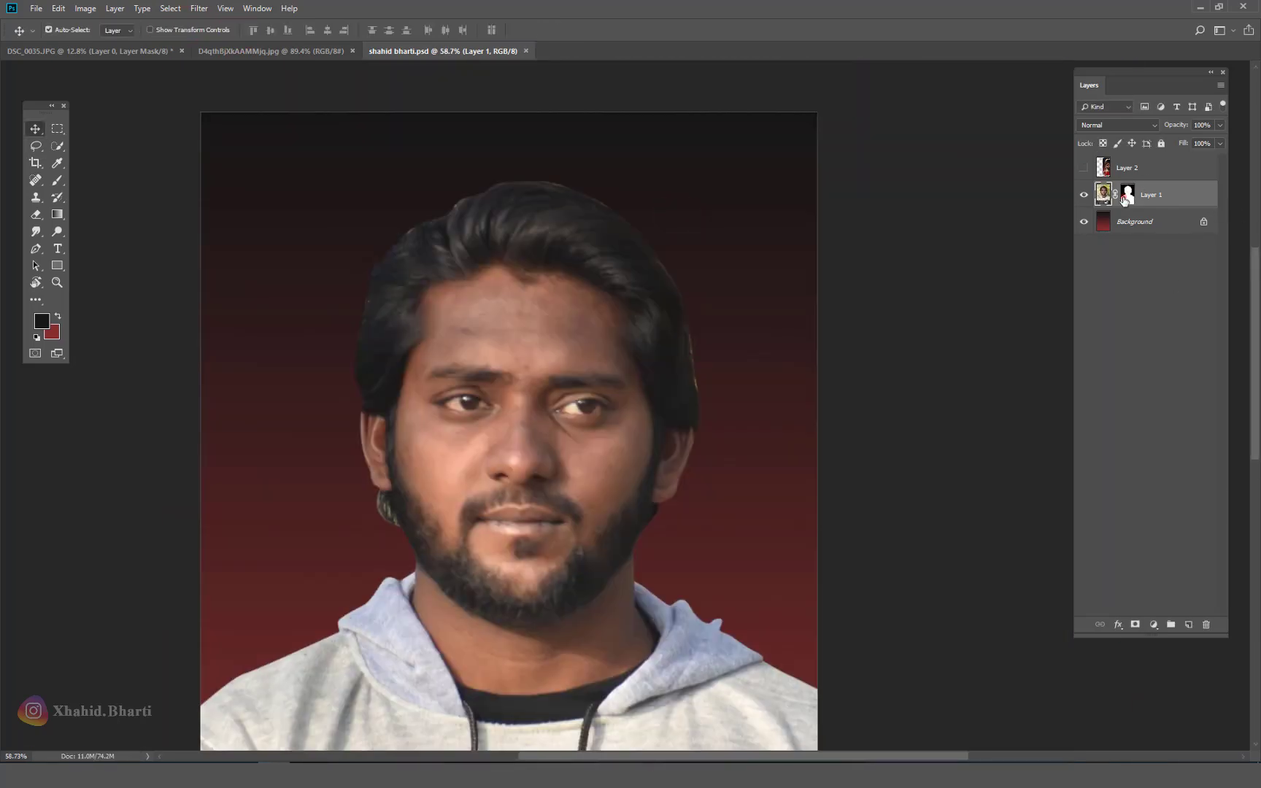
{"action": "right_click", "coordinate": [1124, 199]}
{"action": "left_click", "coordinate": [1153, 295]}
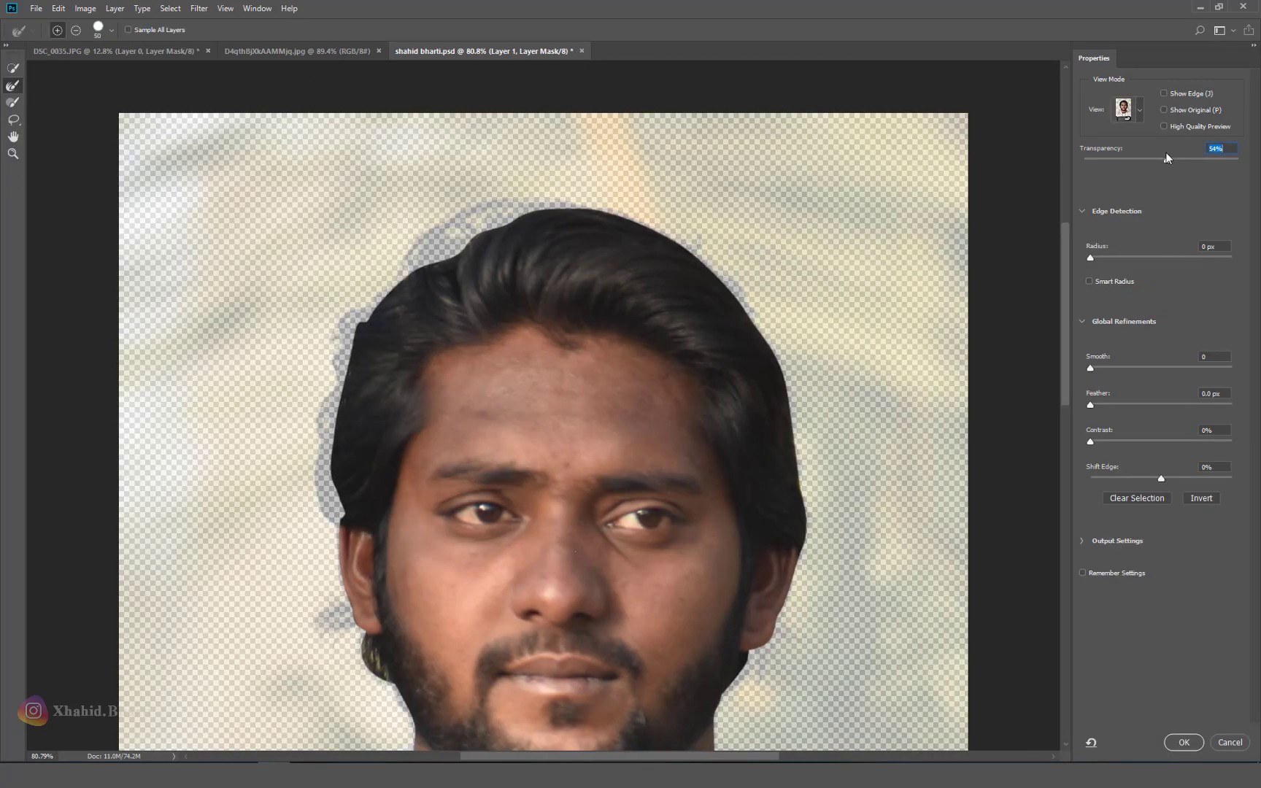
Step: Refine the hair edges along the top, ear and left side, previewing the cut-out on white
{"action": "left_click_drag", "start_coordinate": [1166, 158], "coordinate": [1090, 160]}
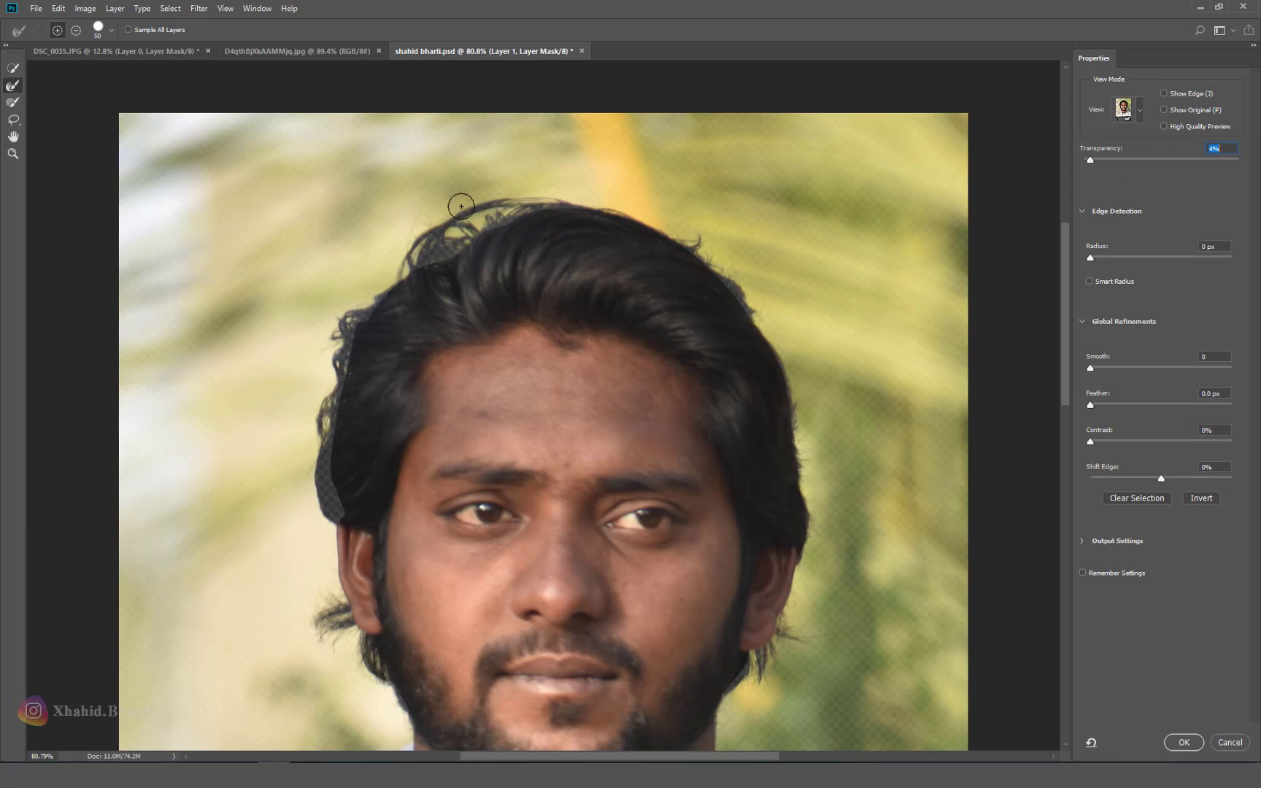
{"action": "mouse_move", "coordinate": [461, 207]}
{"action": "left_mouse_down"}
{"action": "mouse_move", "coordinate": [415, 261]}
{"action": "mouse_move", "coordinate": [530, 212]}
{"action": "mouse_move", "coordinate": [449, 224]}
{"action": "mouse_move", "coordinate": [578, 210]}
{"action": "left_mouse_up"}
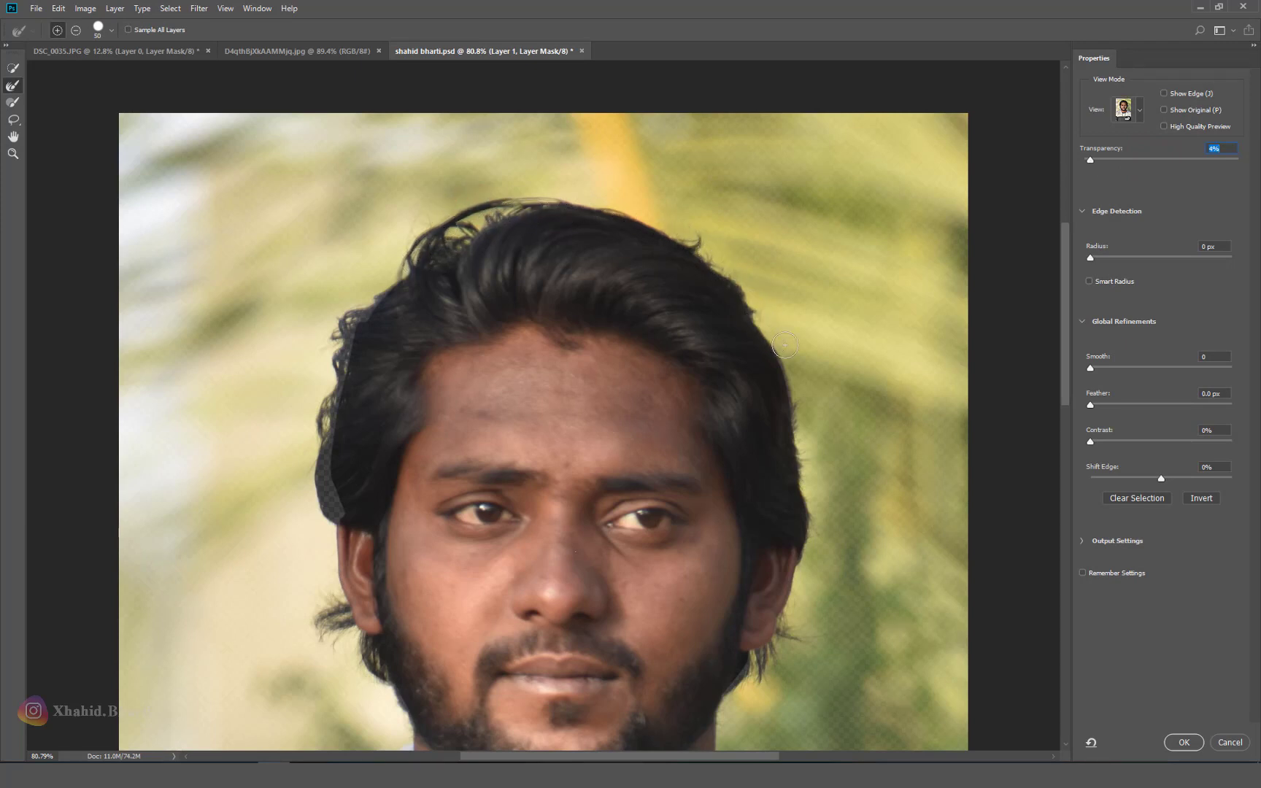
{"action": "left_click", "coordinate": [1139, 111]}
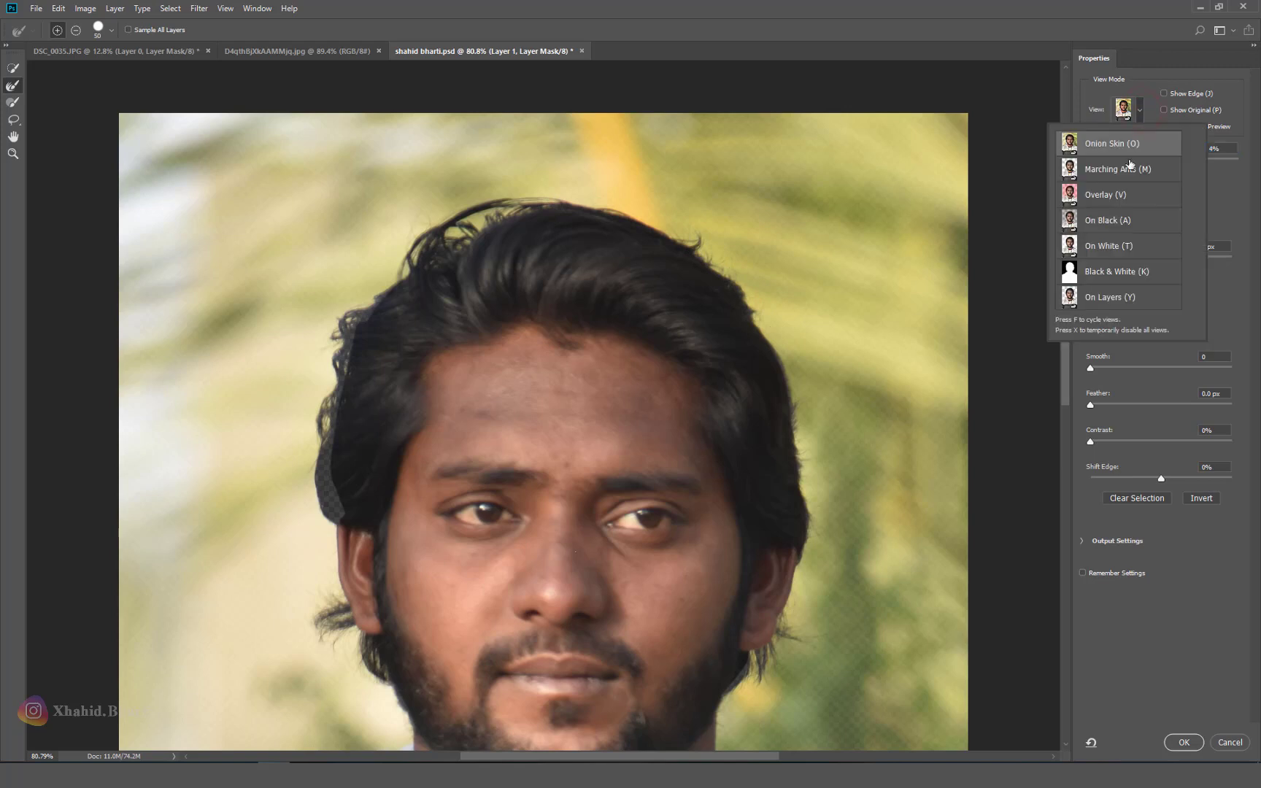
{"action": "left_click", "coordinate": [1097, 254]}
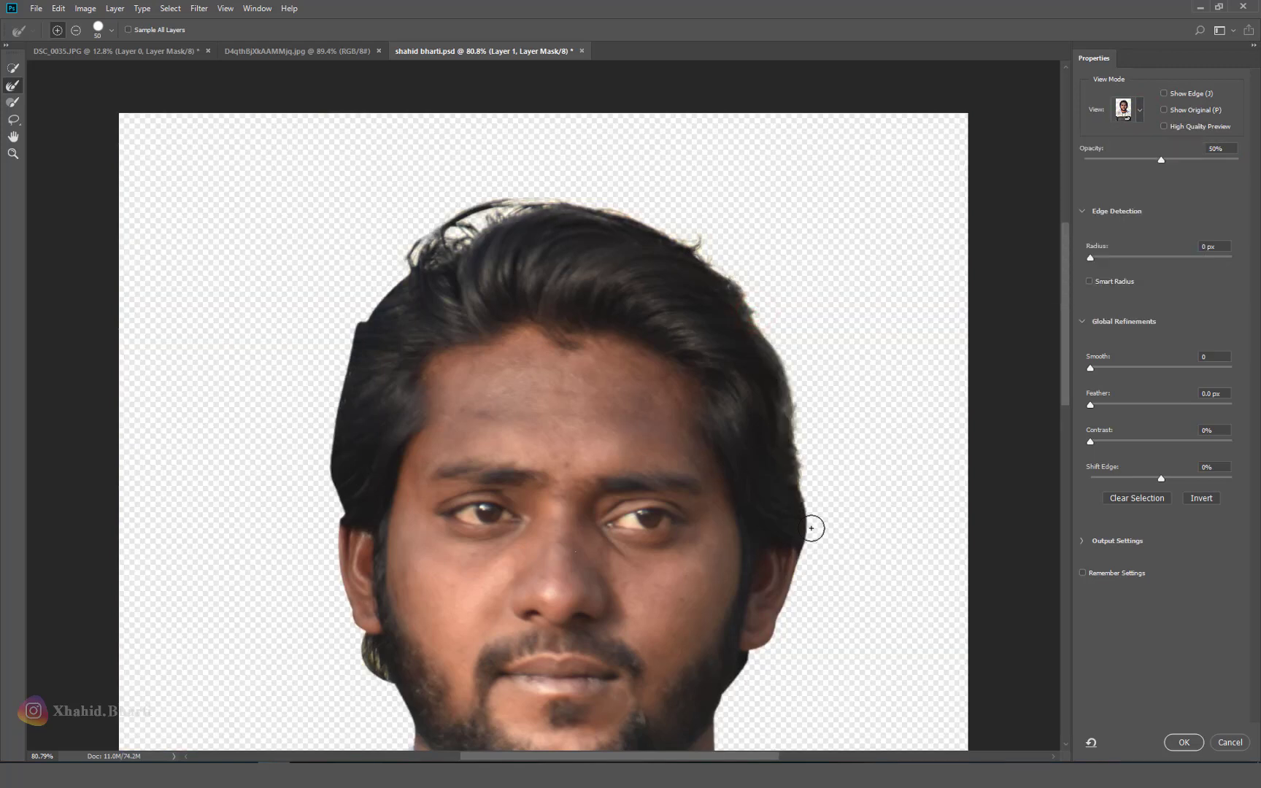
{"action": "scroll", "coordinate": [887, 507], "scroll_direction": "down", "scroll_amount": 3}
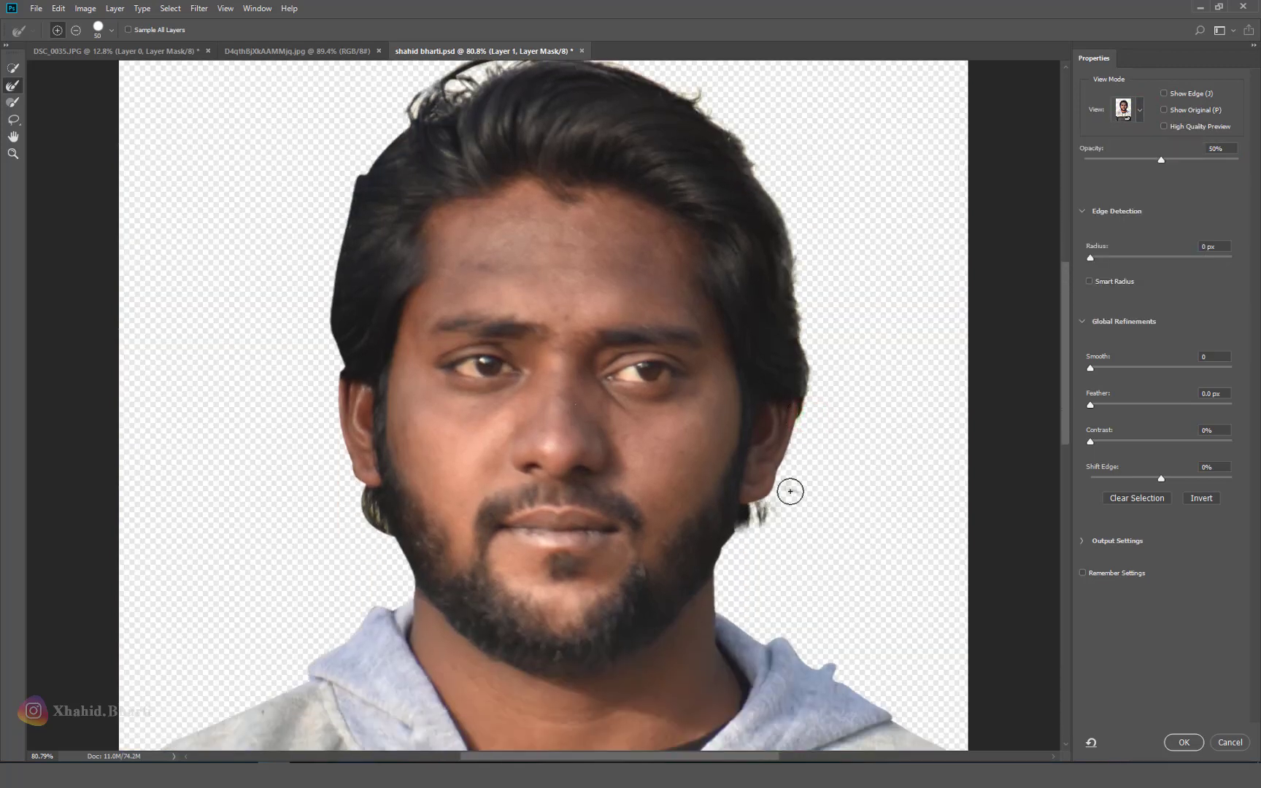
{"action": "left_click_drag", "start_coordinate": [739, 523], "coordinate": [752, 529]}
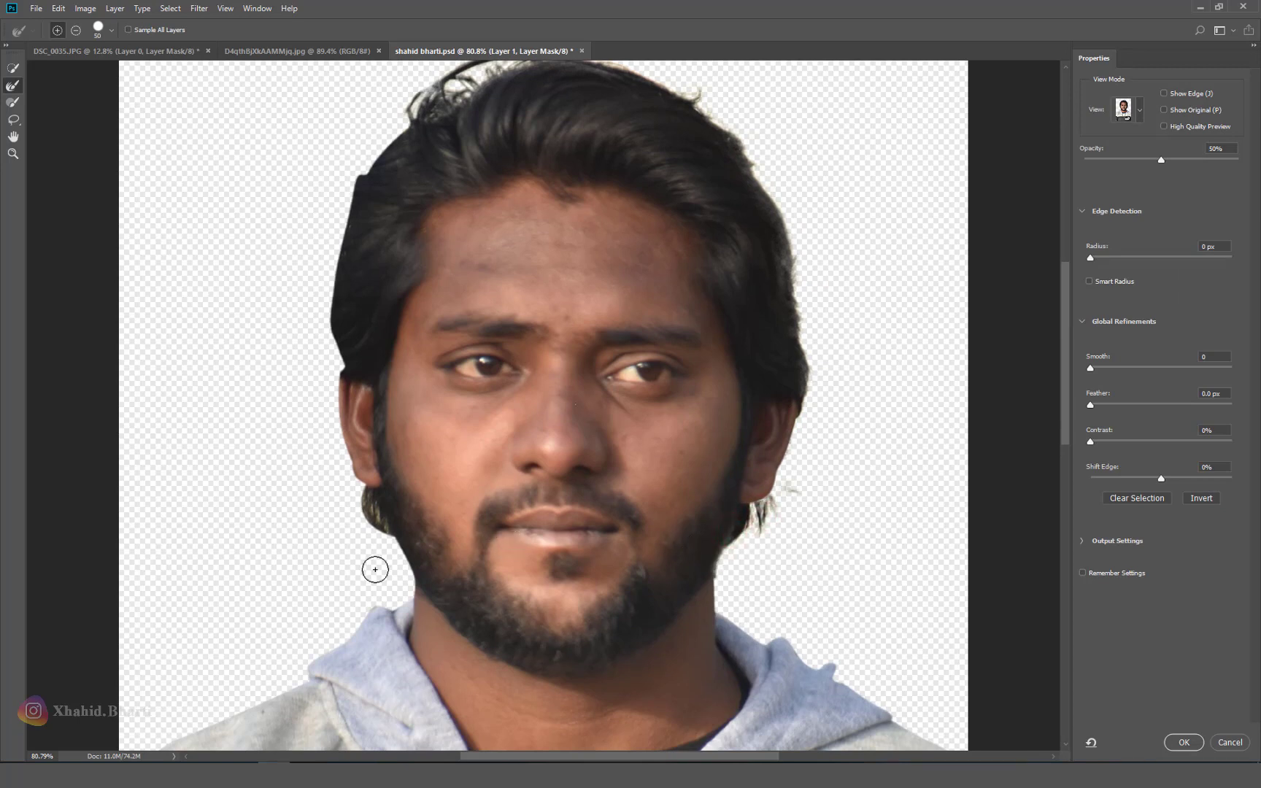
{"action": "left_click", "coordinate": [405, 578]}
{"action": "mouse_move", "coordinate": [387, 544]}
{"action": "left_mouse_down"}
{"action": "mouse_move", "coordinate": [353, 503]}
{"action": "mouse_move", "coordinate": [326, 222]}
{"action": "mouse_move", "coordinate": [333, 287]}
{"action": "mouse_move", "coordinate": [364, 147]}
{"action": "mouse_move", "coordinate": [453, 73]}
{"action": "left_mouse_up"}
Step: Make the preview backdrop nearly opaque, touch up the left ear, set Contrast to 25% and apply
{"action": "left_click_drag", "start_coordinate": [1065, 289], "coordinate": [1065, 256]}
{"action": "mouse_move", "coordinate": [1139, 160]}
{"action": "left_mouse_down"}
{"action": "mouse_move", "coordinate": [1110, 162]}
{"action": "mouse_move", "coordinate": [1243, 173]}
{"action": "mouse_move", "coordinate": [1232, 161]}
{"action": "left_mouse_up"}
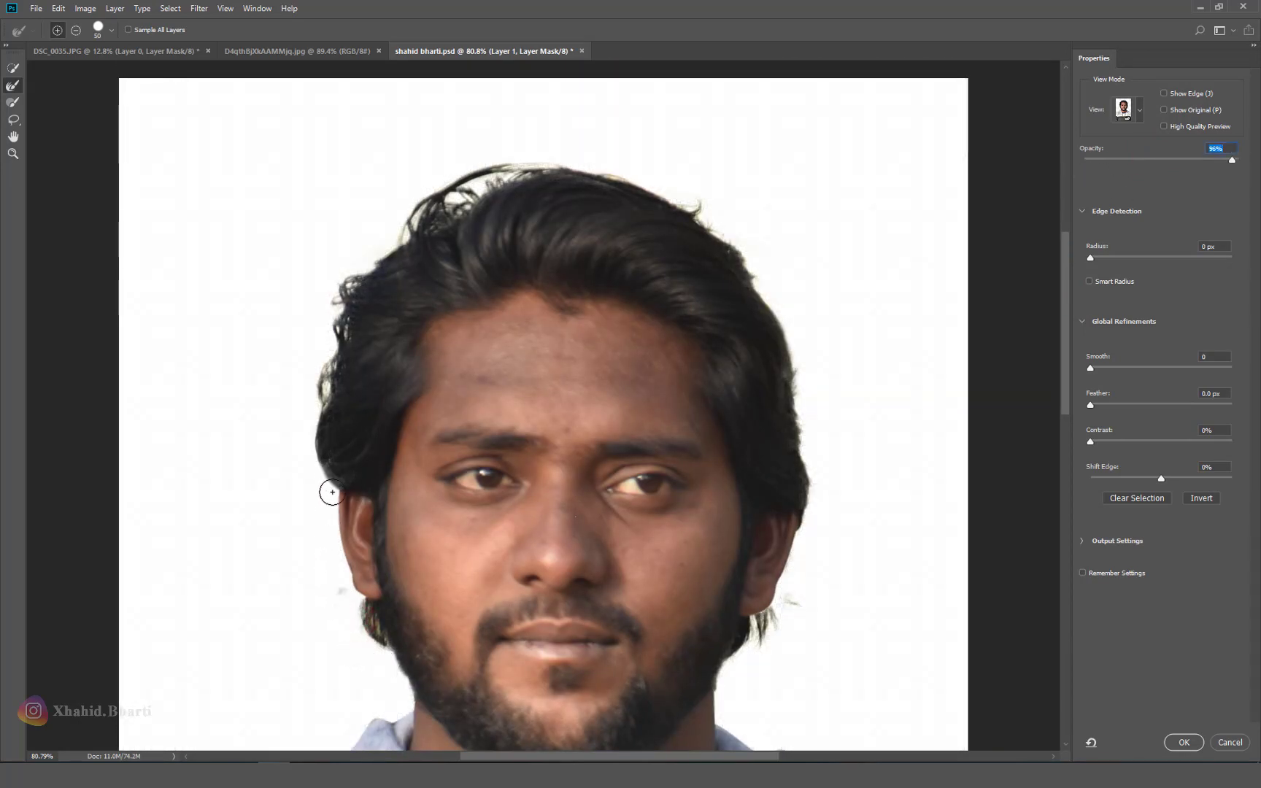
{"action": "left_click", "coordinate": [344, 585]}
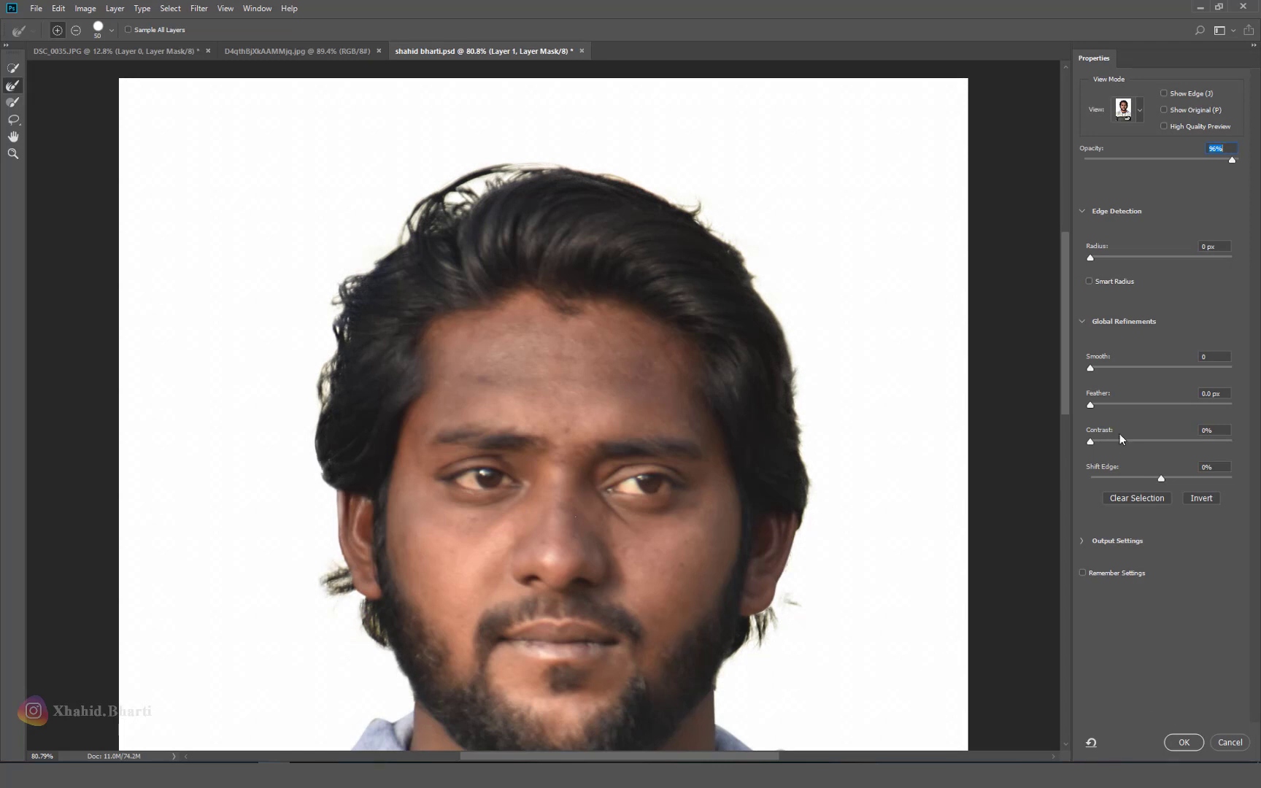
{"action": "left_click_drag", "start_coordinate": [1091, 441], "coordinate": [1128, 442]}
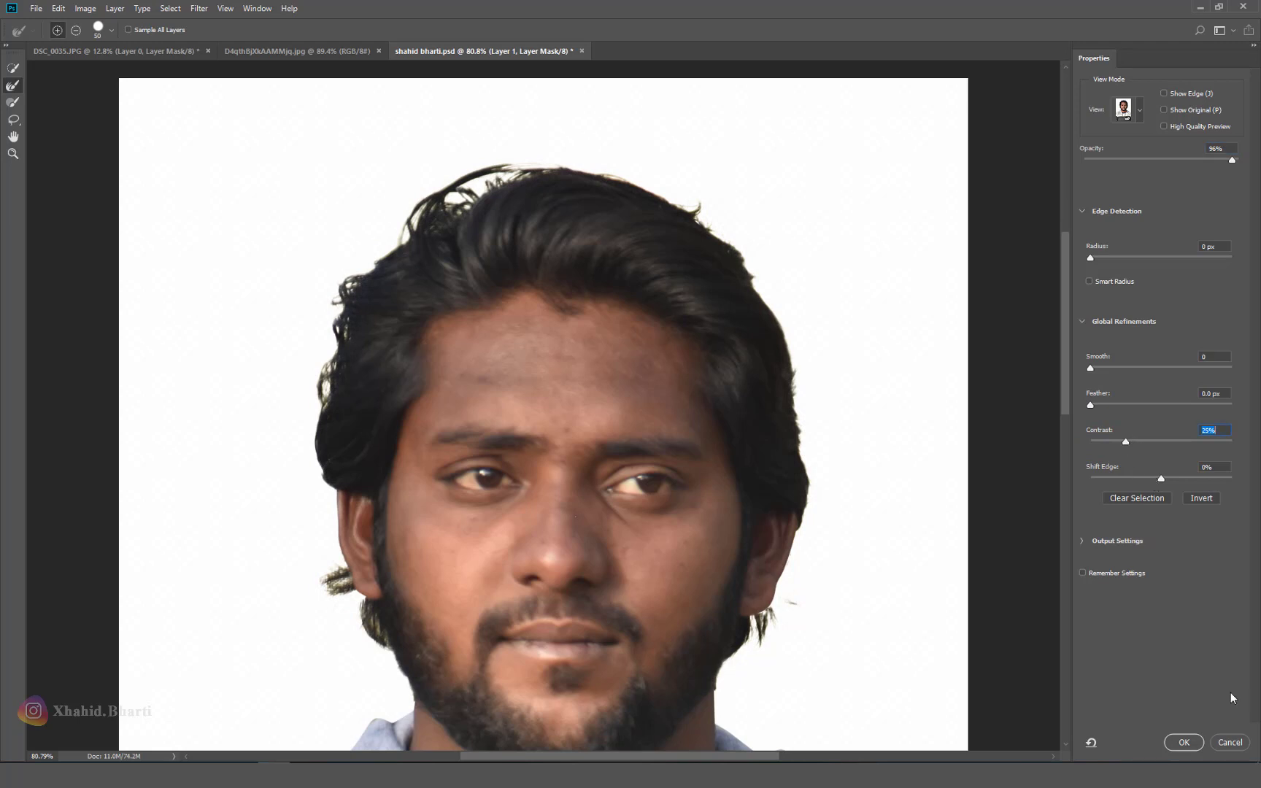
{"action": "left_click", "coordinate": [1188, 743]}
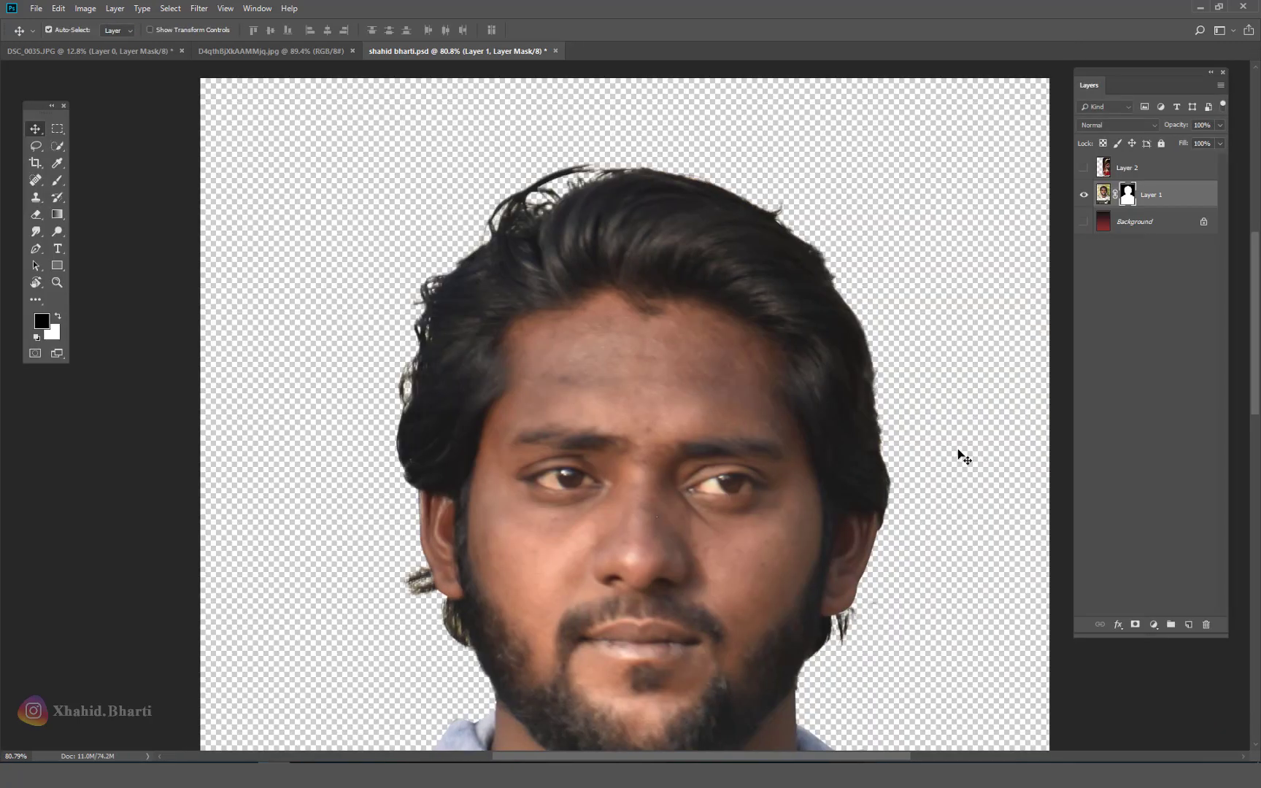
Step: Show the red gradient Background, save the document, and target the portrait's image thumbnail
{"action": "left_click", "coordinate": [1083, 222]}
{"action": "key", "text": "ctrl+0"}
{"action": "right_click", "coordinate": [761, 318]}
{"action": "key", "text": "Escape"}
{"action": "key", "text": "ctrl+s"}
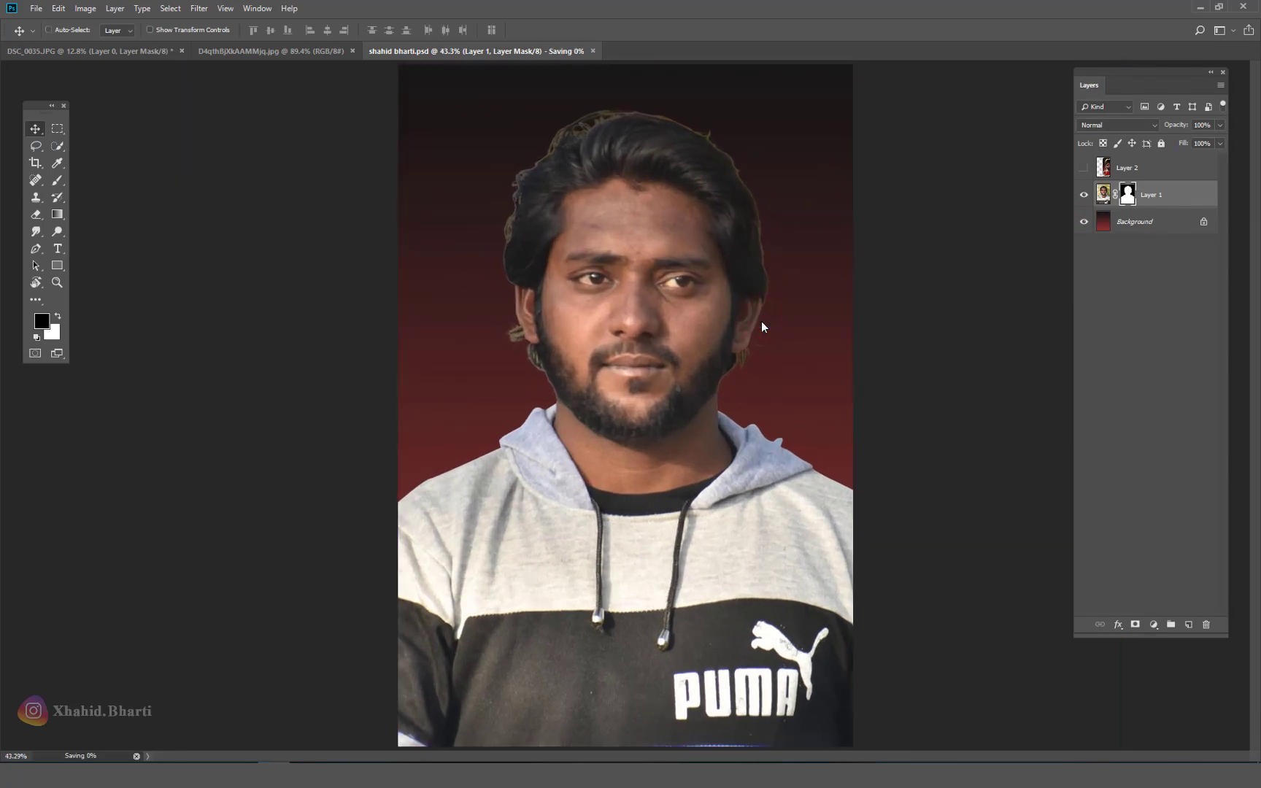
{"action": "left_click", "coordinate": [1104, 193]}
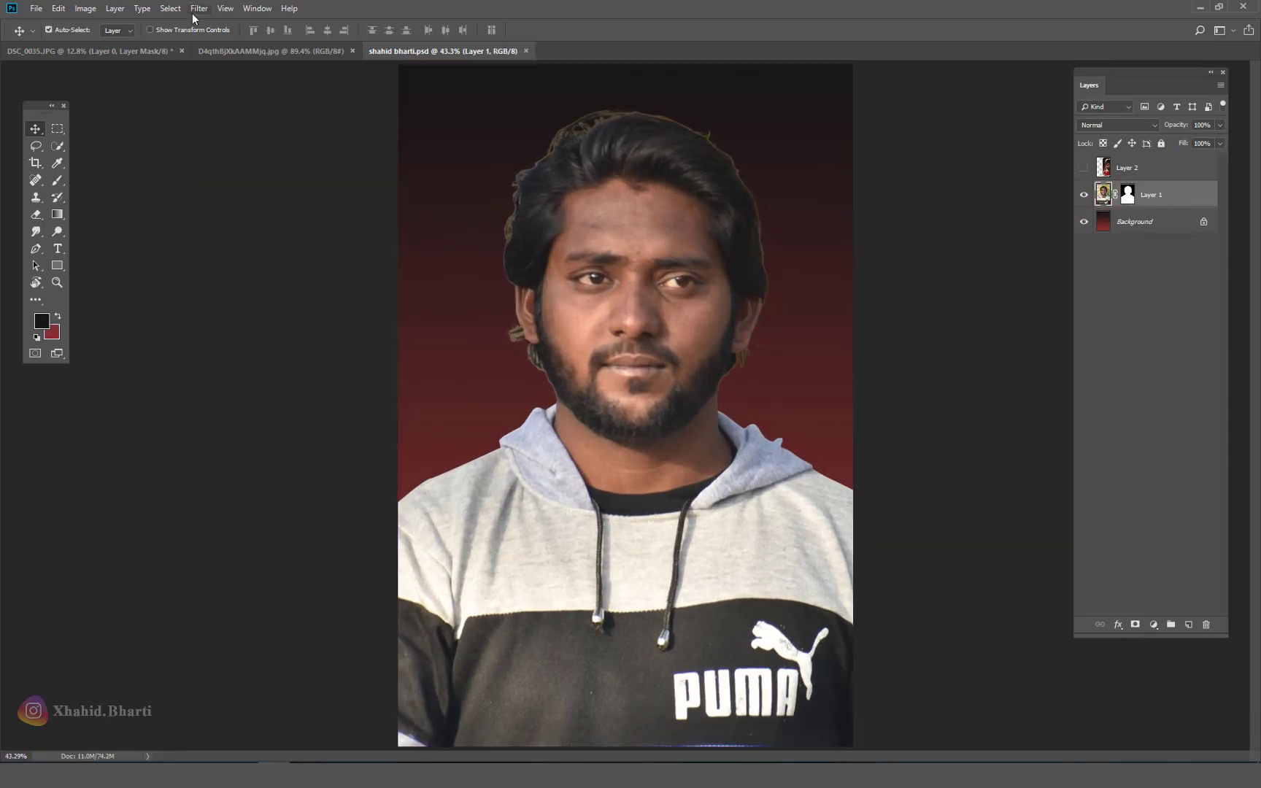
Step: Apply Auto Tone, Auto Contrast and Auto Color to the portrait
{"action": "left_click", "coordinate": [76, 13]}
{"action": "left_click", "coordinate": [102, 62]}
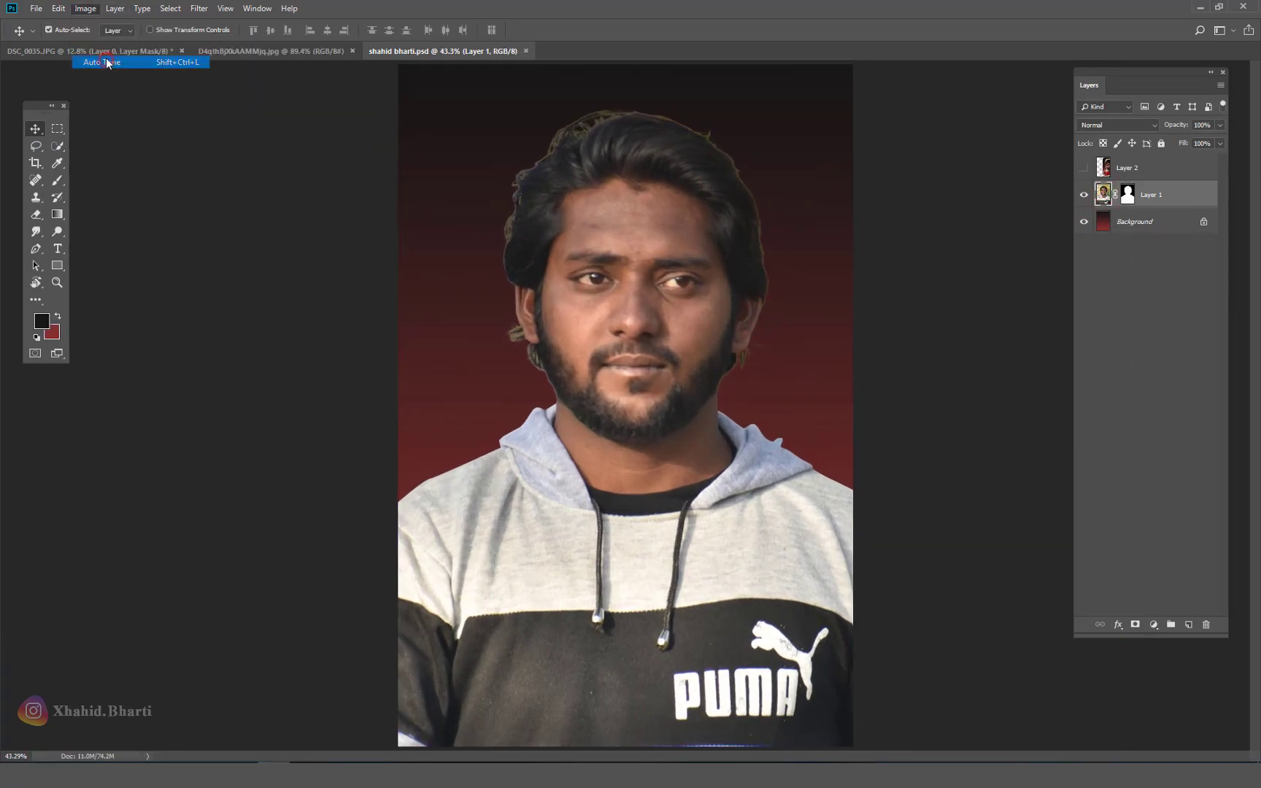
{"action": "left_click", "coordinate": [85, 8]}
{"action": "left_click", "coordinate": [102, 75]}
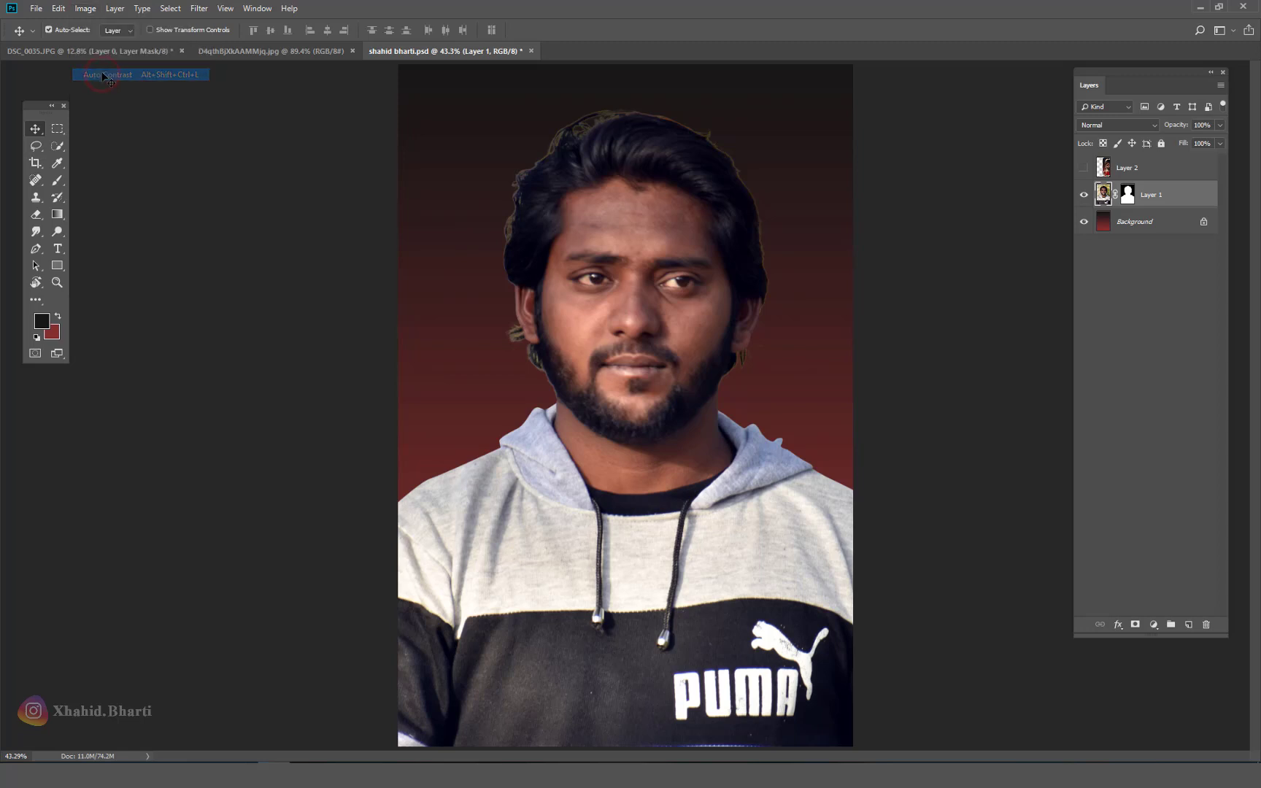
{"action": "left_click", "coordinate": [85, 8]}
{"action": "left_click", "coordinate": [102, 86]}
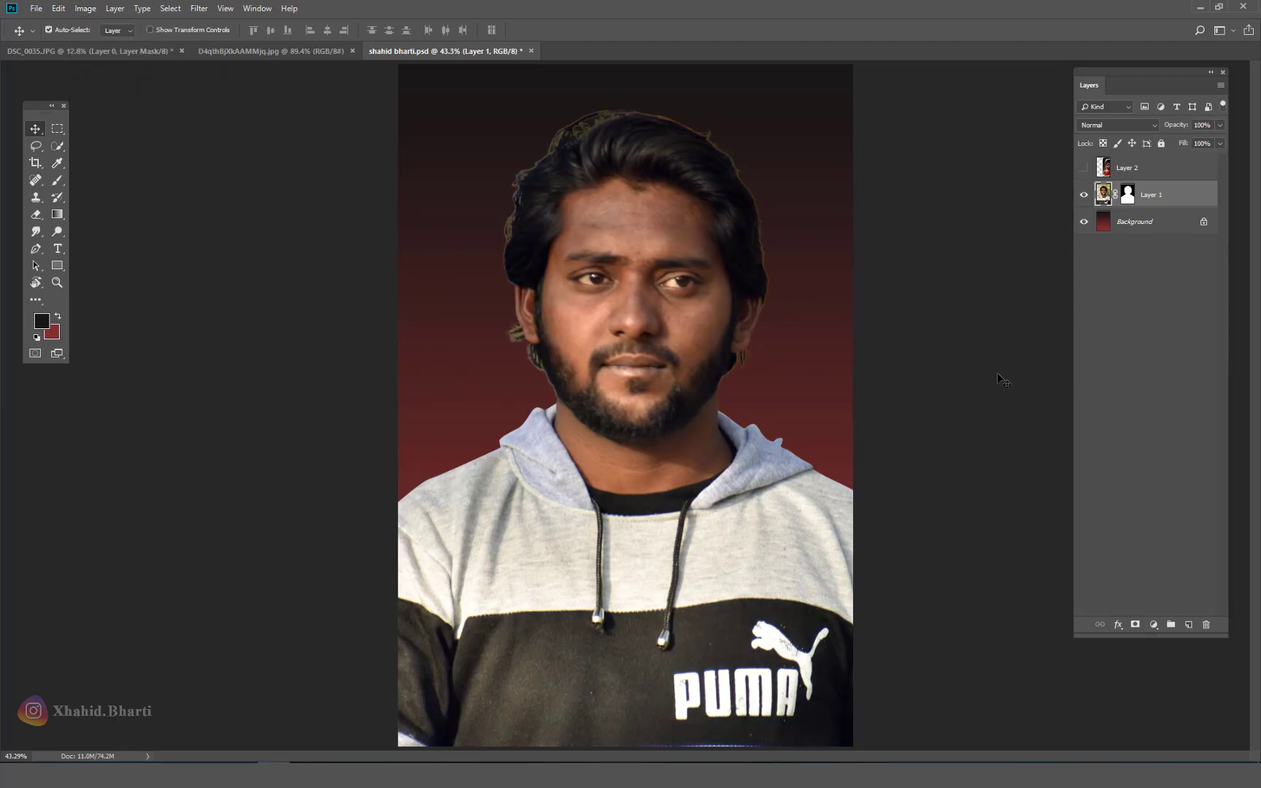
Step: Brighten the portrait with Levels, lowering the white point to 230, and save
{"action": "key", "text": "ctrl+l"}
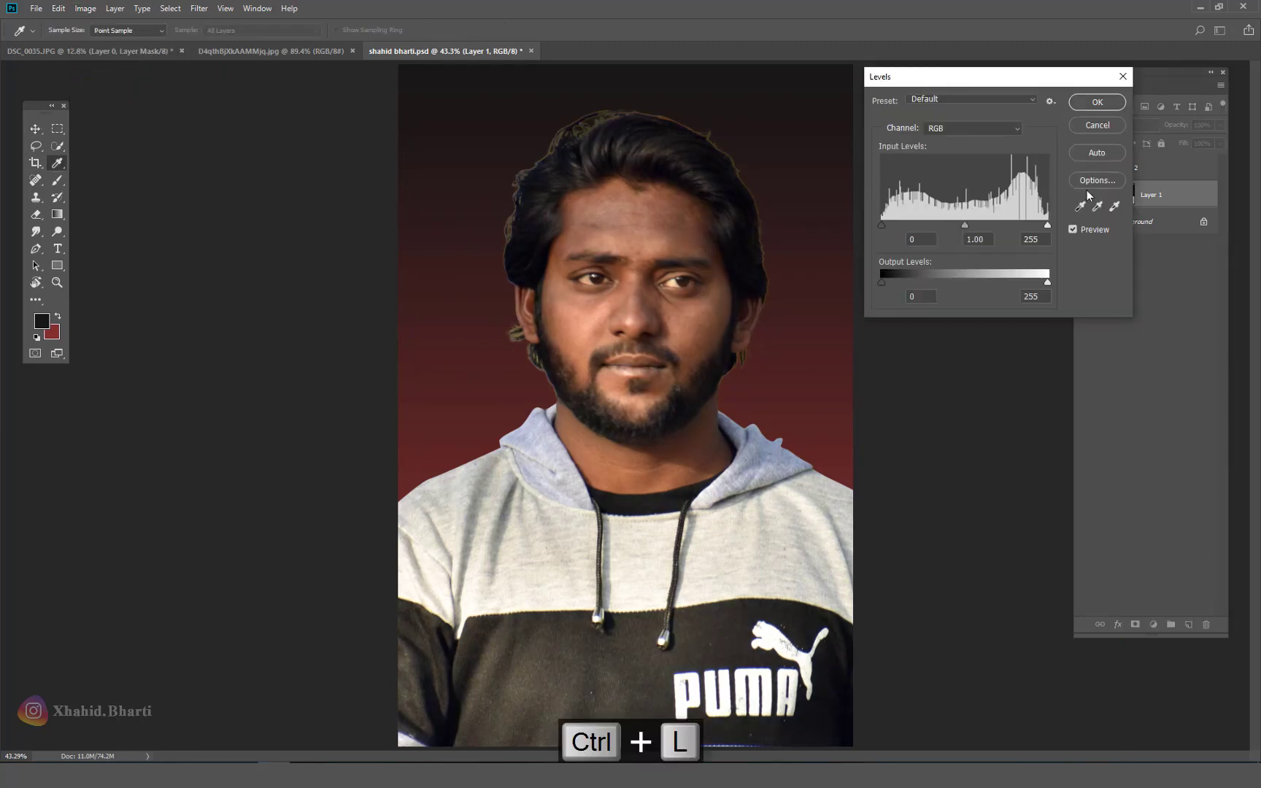
{"action": "left_click_drag", "start_coordinate": [1048, 225], "coordinate": [943, 224]}
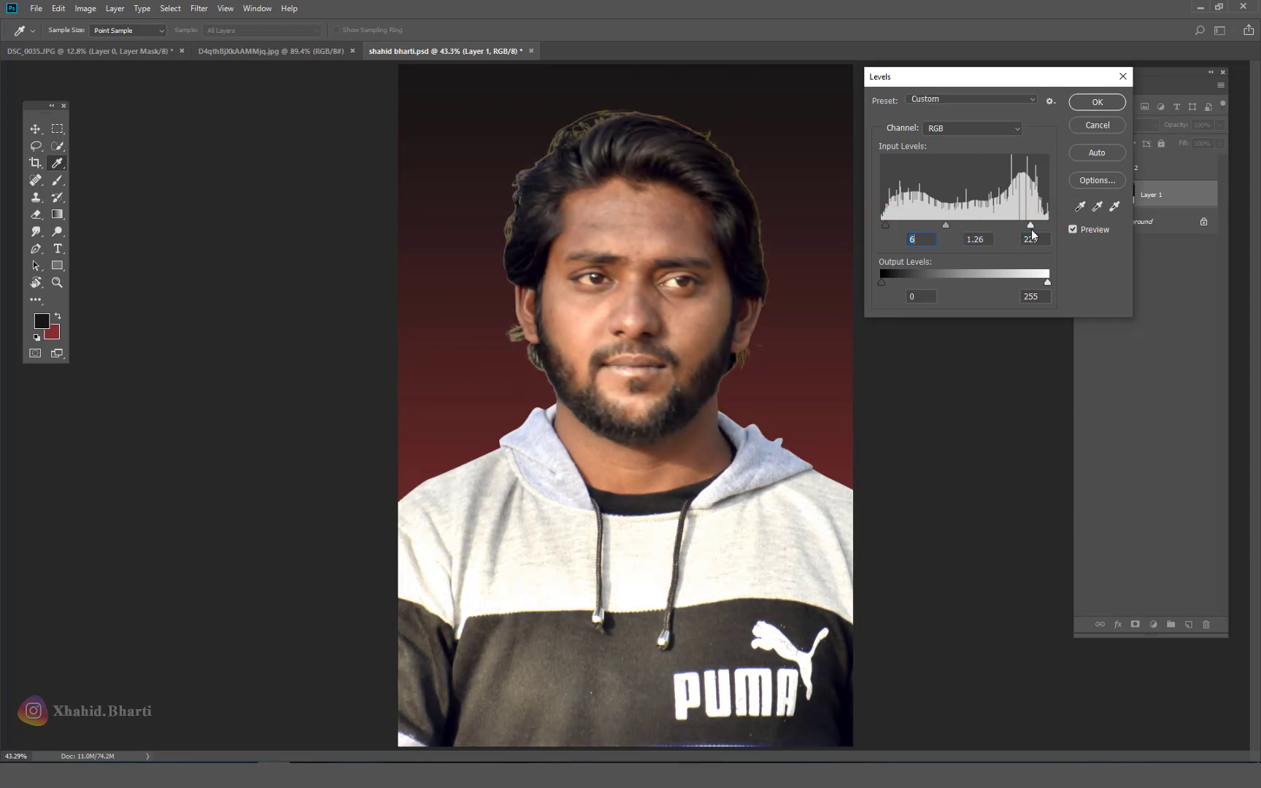
{"action": "left_click", "coordinate": [1095, 106]}
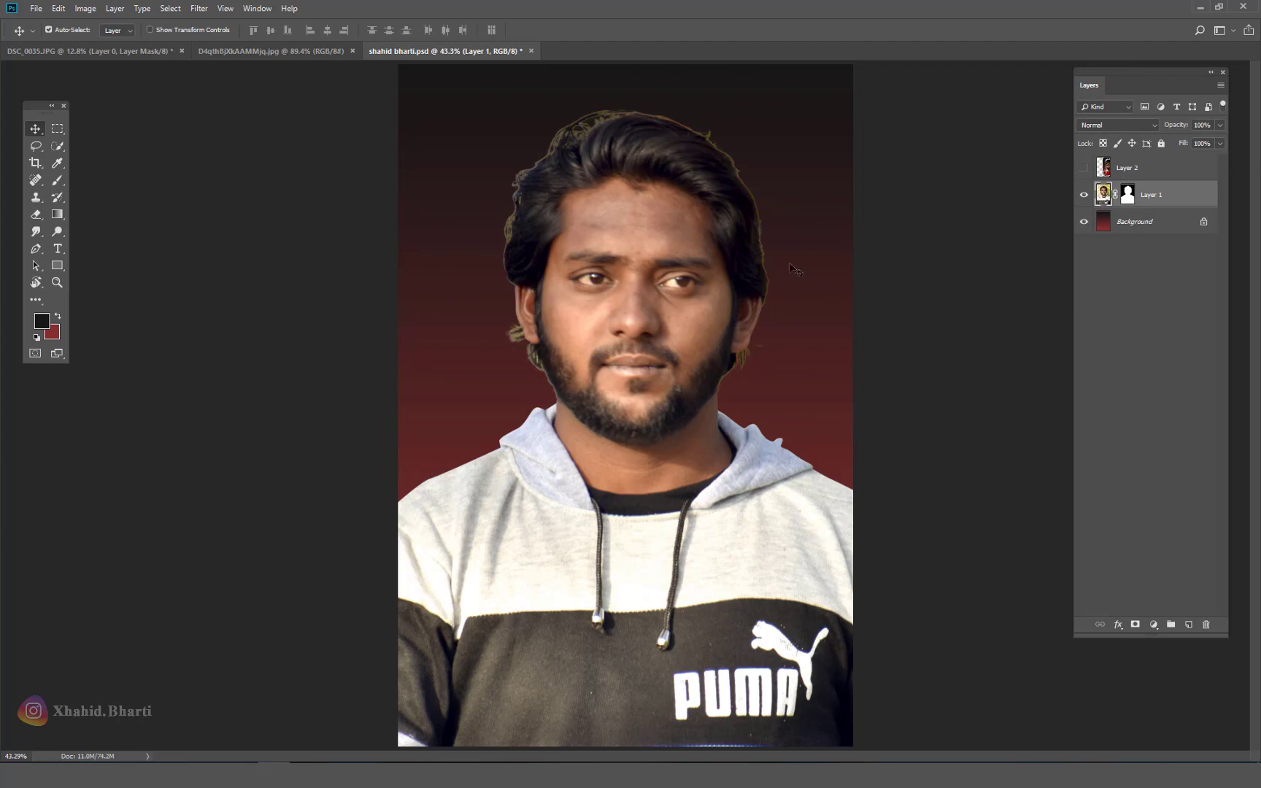
{"action": "key", "text": "ctrl+s"}
Step: Apply Selective Color with Reds Black -27% and Blacks Black +12%
{"action": "left_click", "coordinate": [88, 9]}
{"action": "mouse_move", "coordinate": [167, 44]}
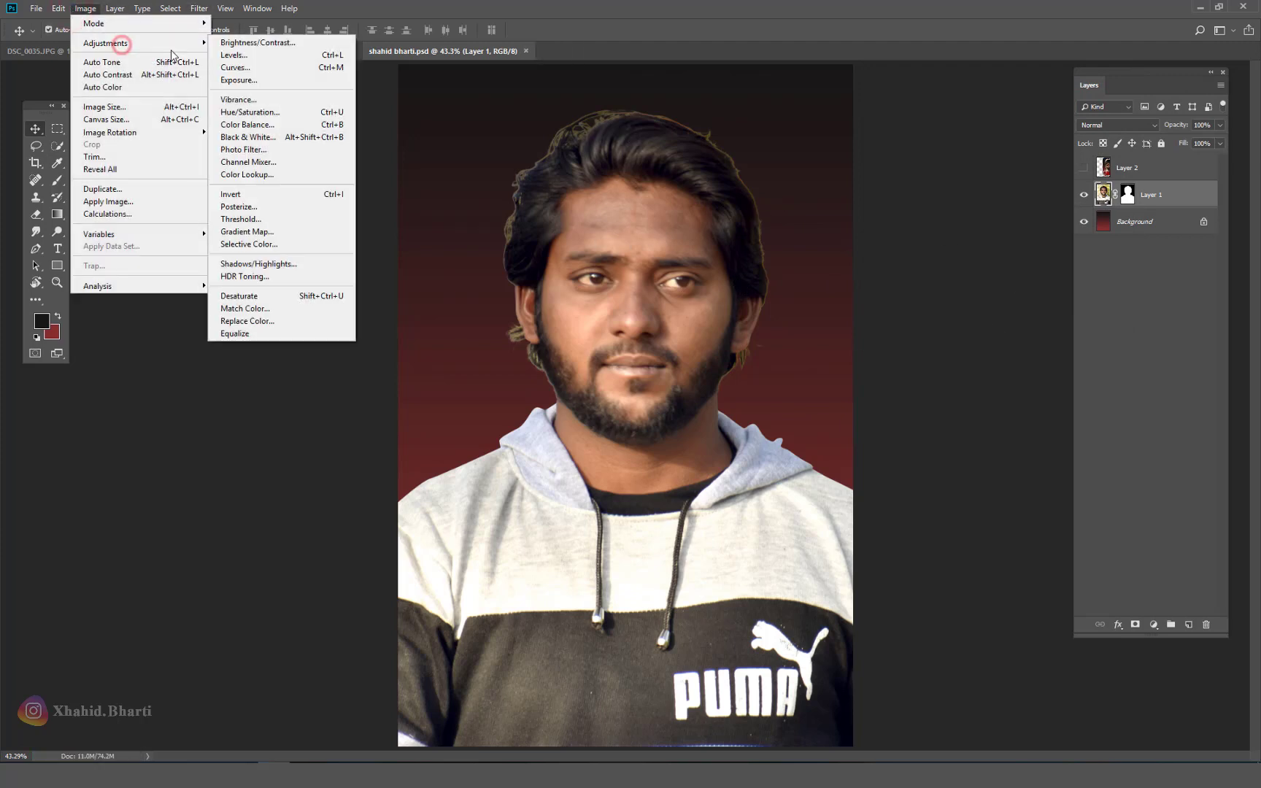
{"action": "left_click", "coordinate": [282, 244]}
{"action": "left_click_drag", "start_coordinate": [915, 296], "coordinate": [898, 299]}
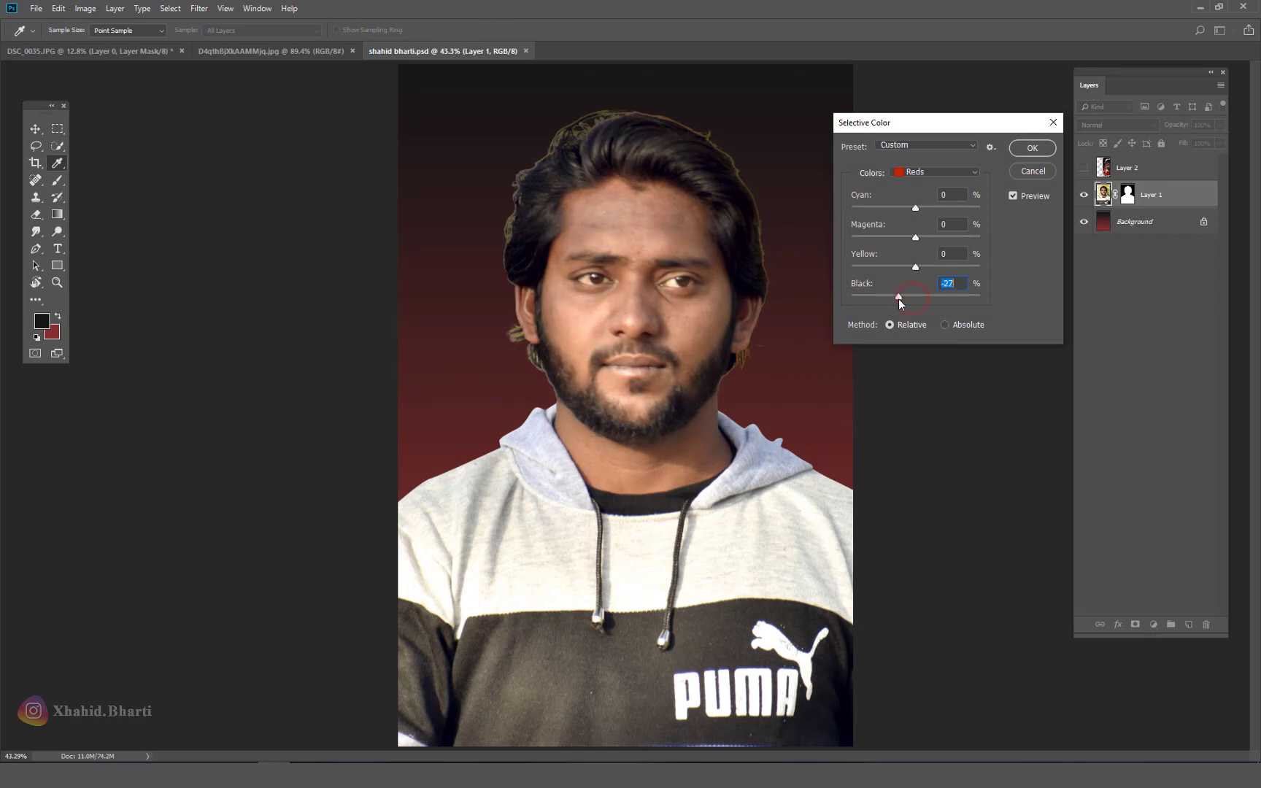
{"action": "left_click", "coordinate": [934, 172]}
{"action": "left_click", "coordinate": [928, 284]}
{"action": "left_click_drag", "start_coordinate": [920, 300], "coordinate": [925, 300]}
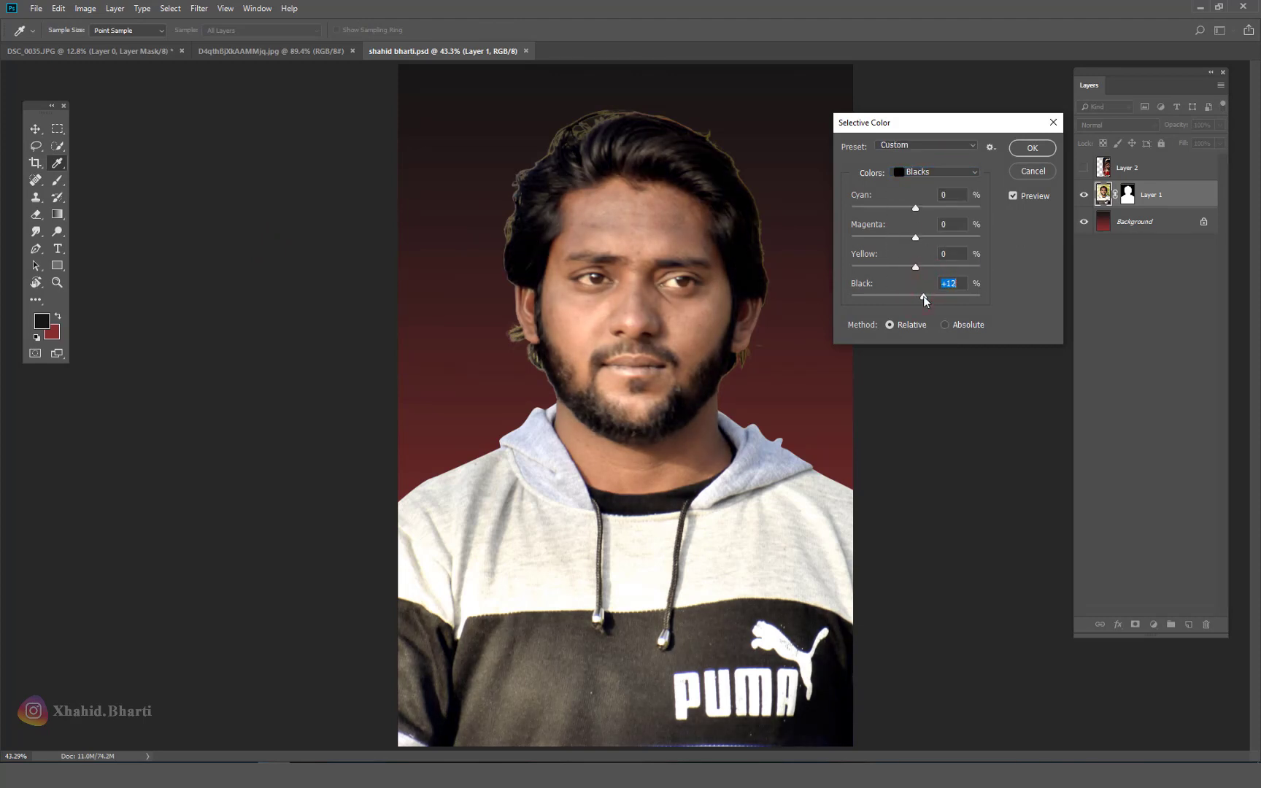
{"action": "left_click", "coordinate": [1020, 152]}
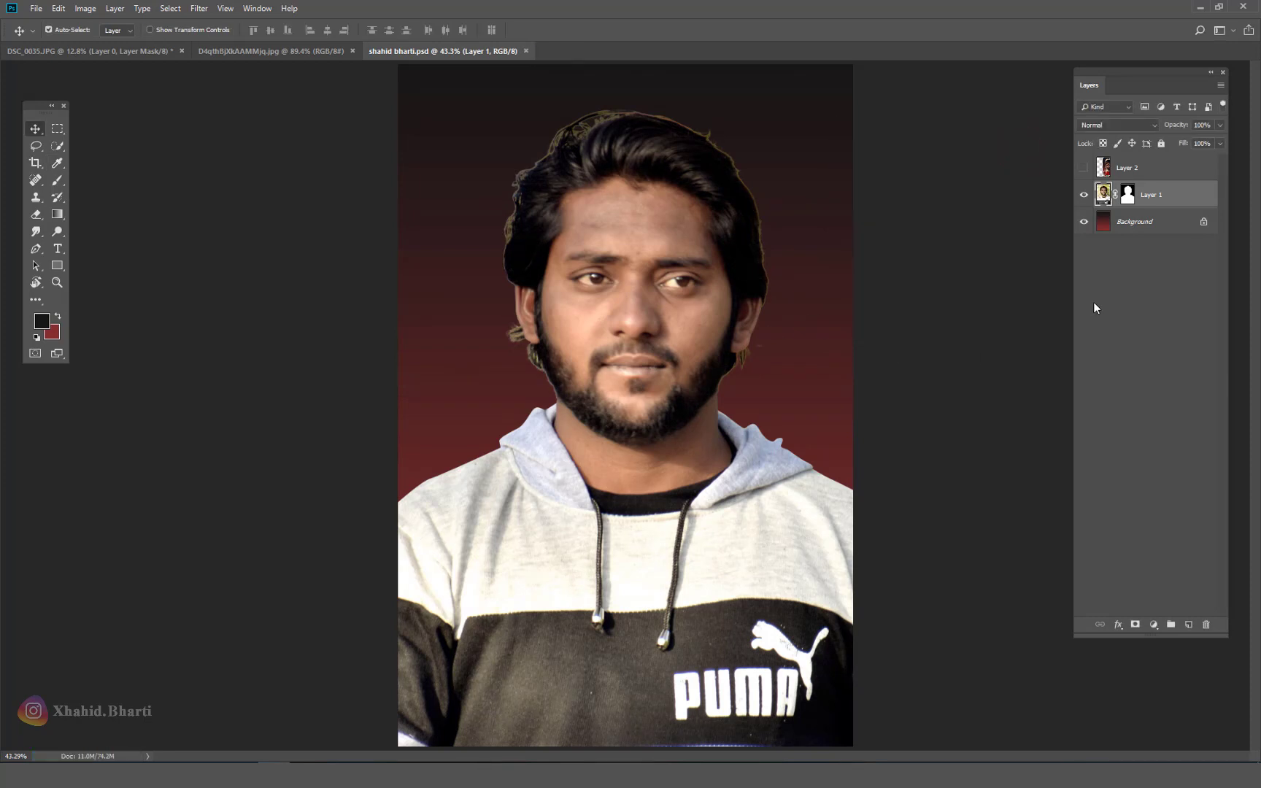
{"action": "left_click", "coordinate": [199, 8]}
Step: Run Camera Raw Filter with Clarity +31, Dehaze +8 and Exposure +0.20, checking HSL, then apply
{"action": "left_click", "coordinate": [240, 86]}
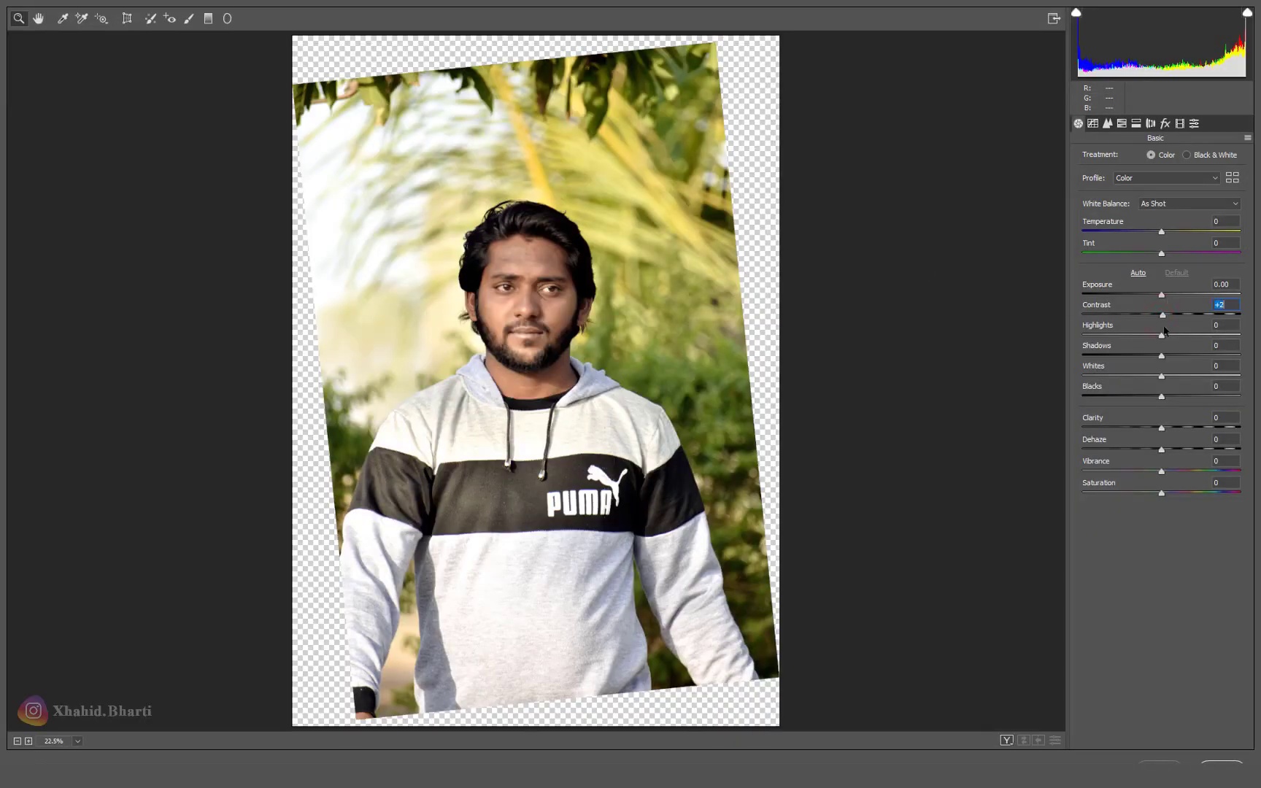
{"action": "left_click_drag", "start_coordinate": [1161, 428], "coordinate": [1186, 431]}
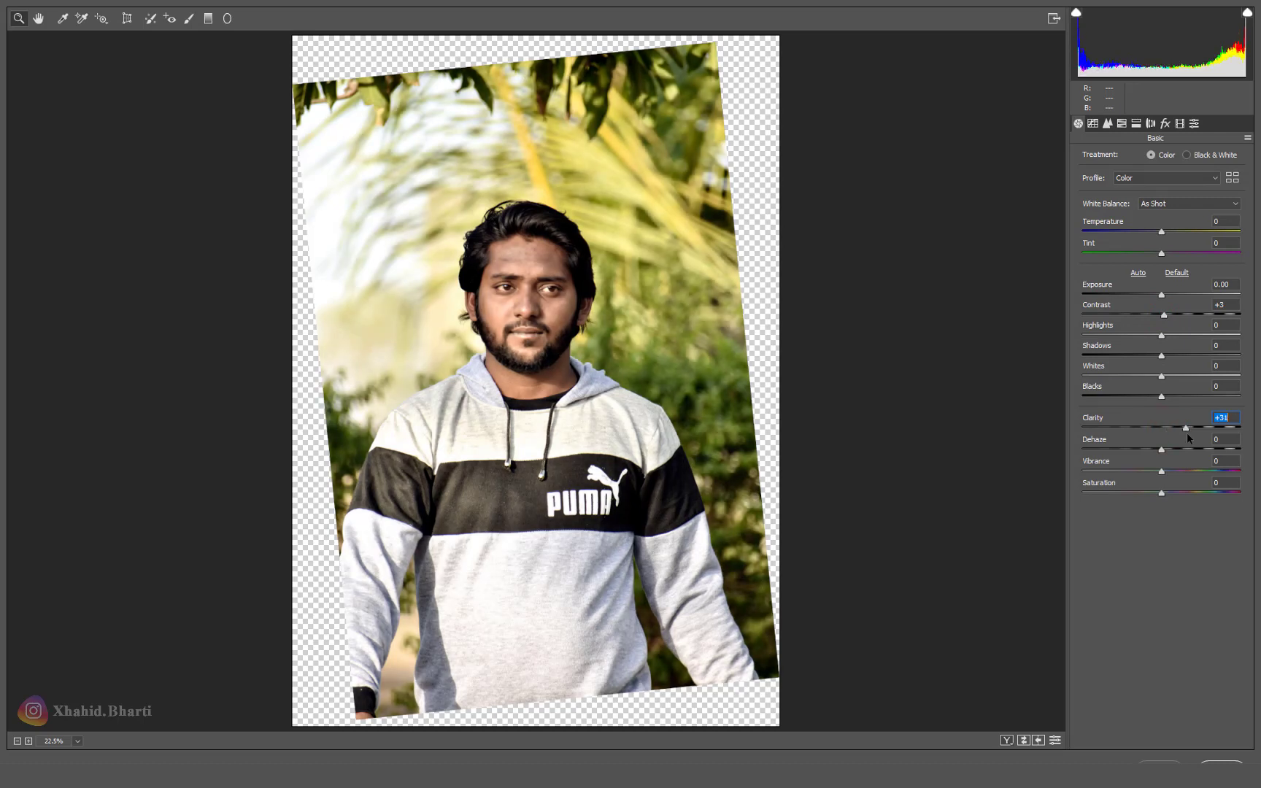
{"action": "left_click_drag", "start_coordinate": [1166, 452], "coordinate": [1152, 475]}
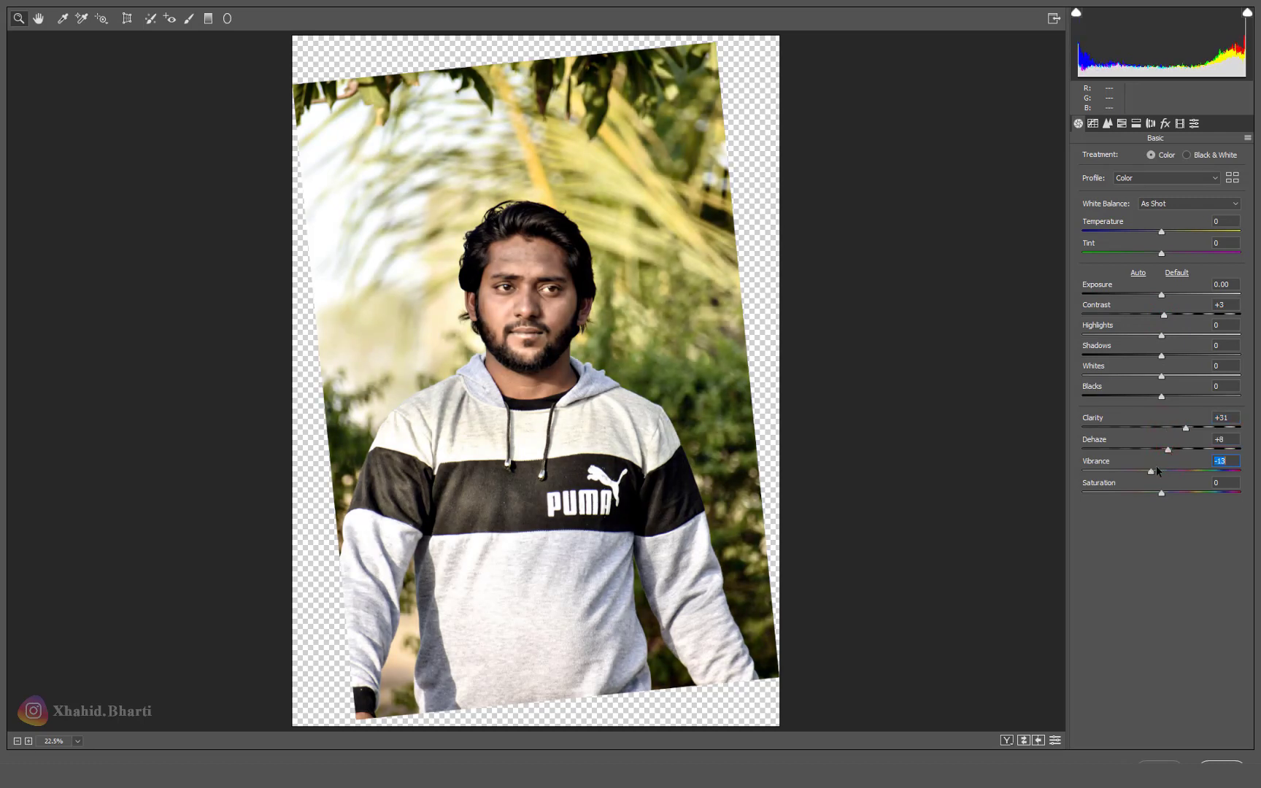
{"action": "left_click_drag", "start_coordinate": [1161, 294], "coordinate": [1164, 295]}
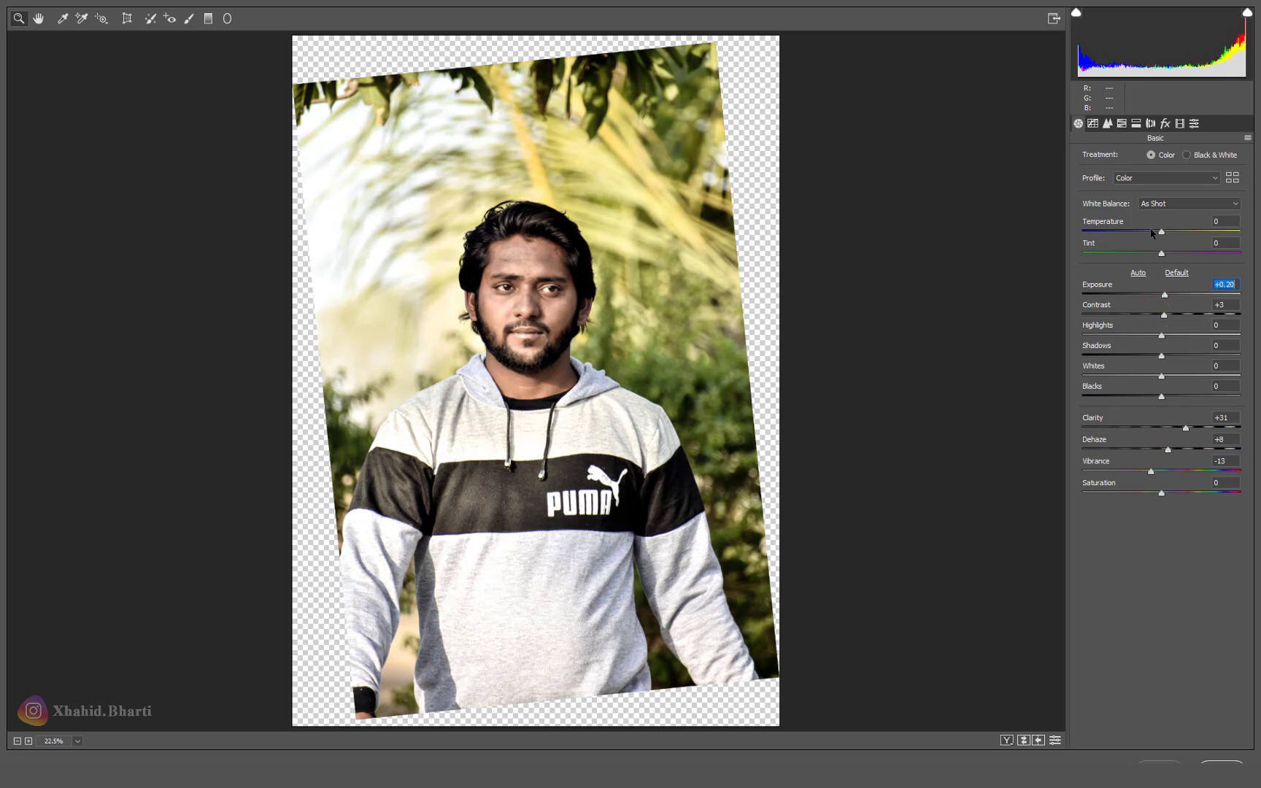
{"action": "left_click", "coordinate": [561, 267]}
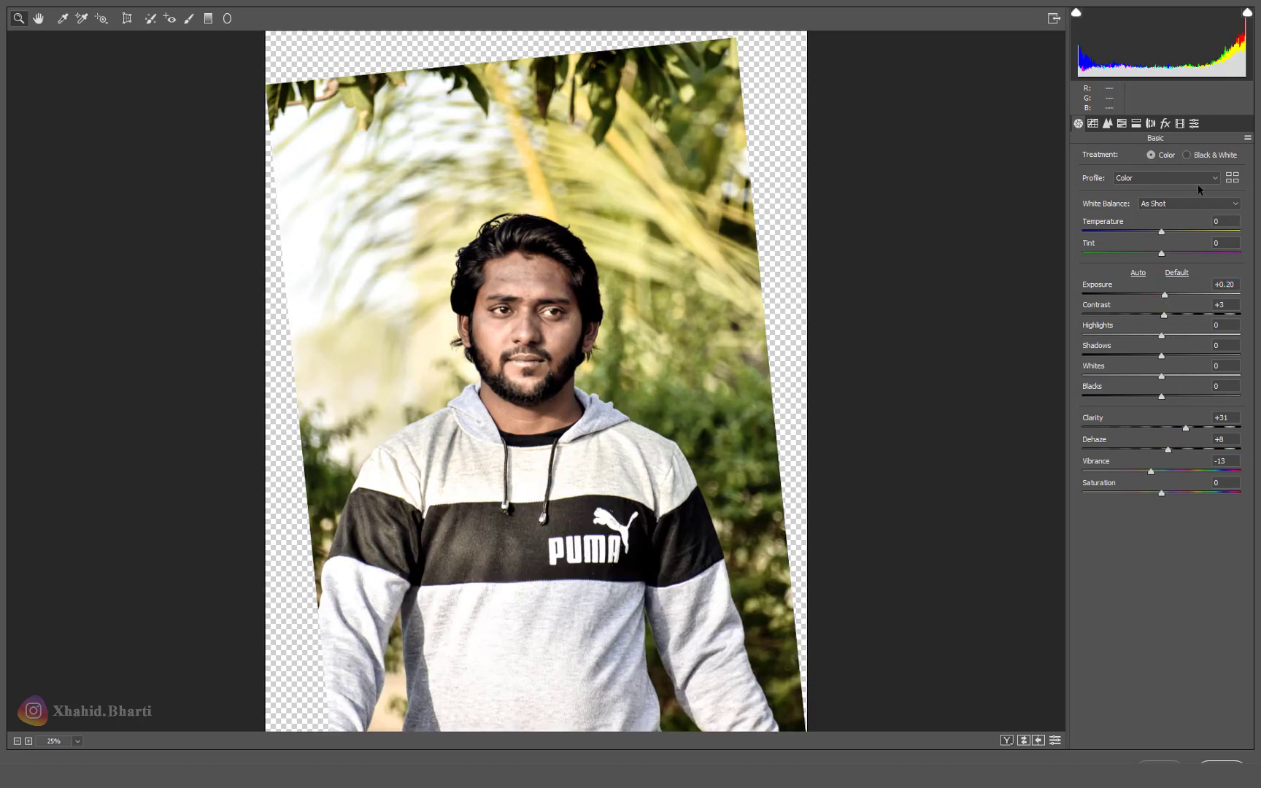
{"action": "left_click", "coordinate": [1121, 124]}
{"action": "left_click", "coordinate": [1085, 158]}
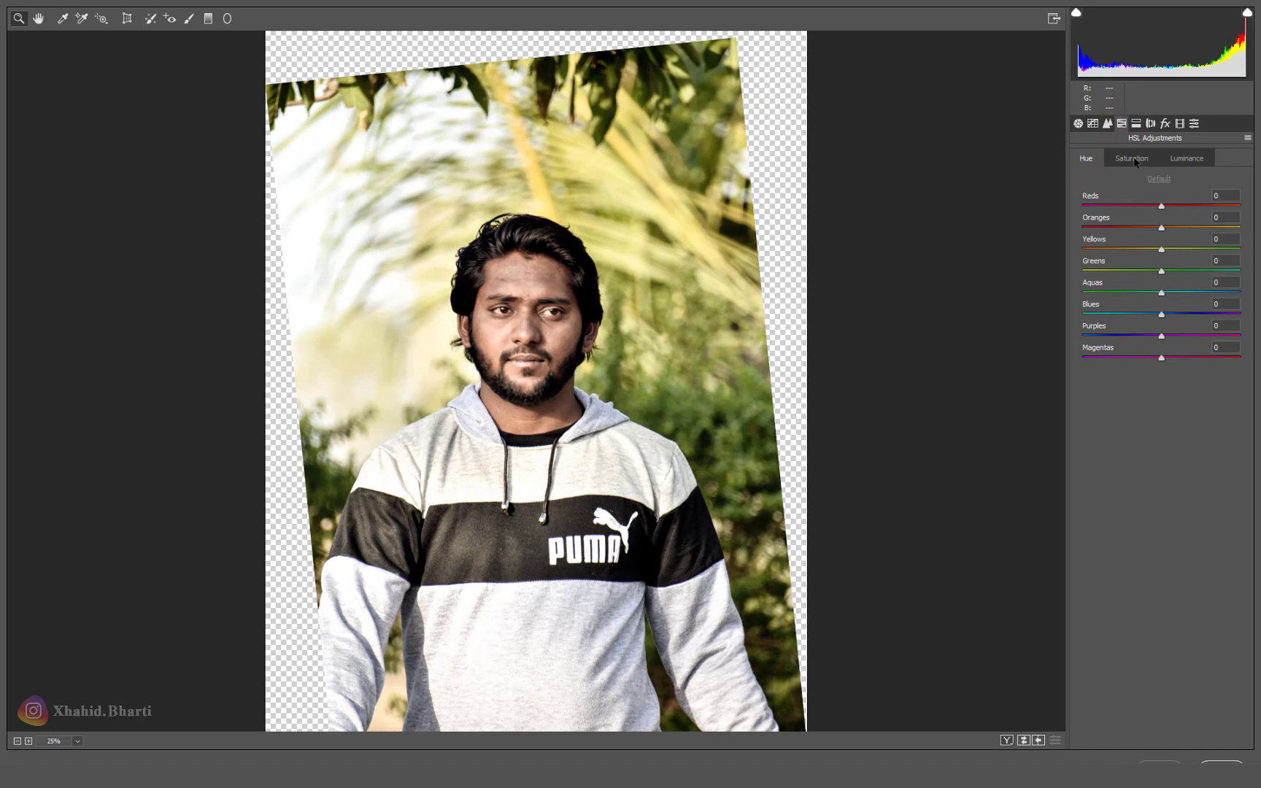
{"action": "left_click", "coordinate": [1133, 159]}
{"action": "left_click", "coordinate": [1181, 162]}
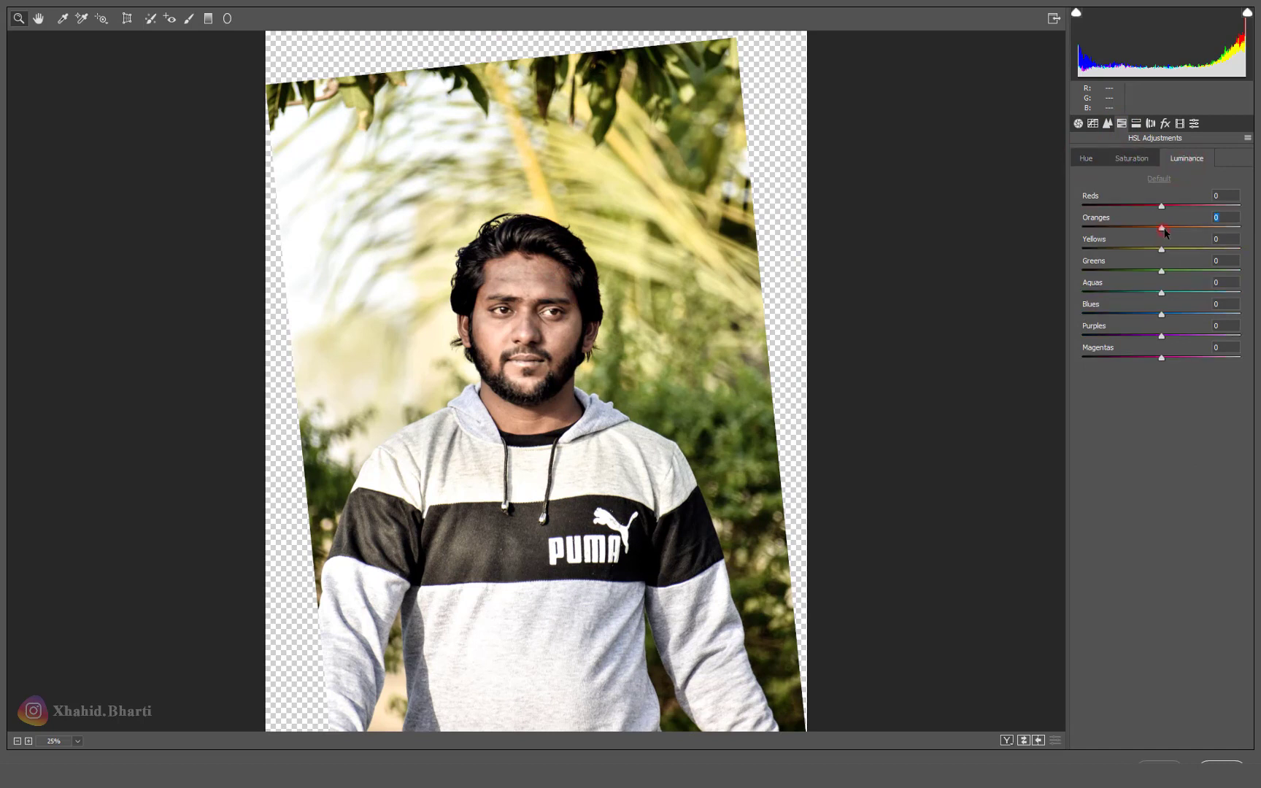
{"action": "left_click", "coordinate": [1087, 158]}
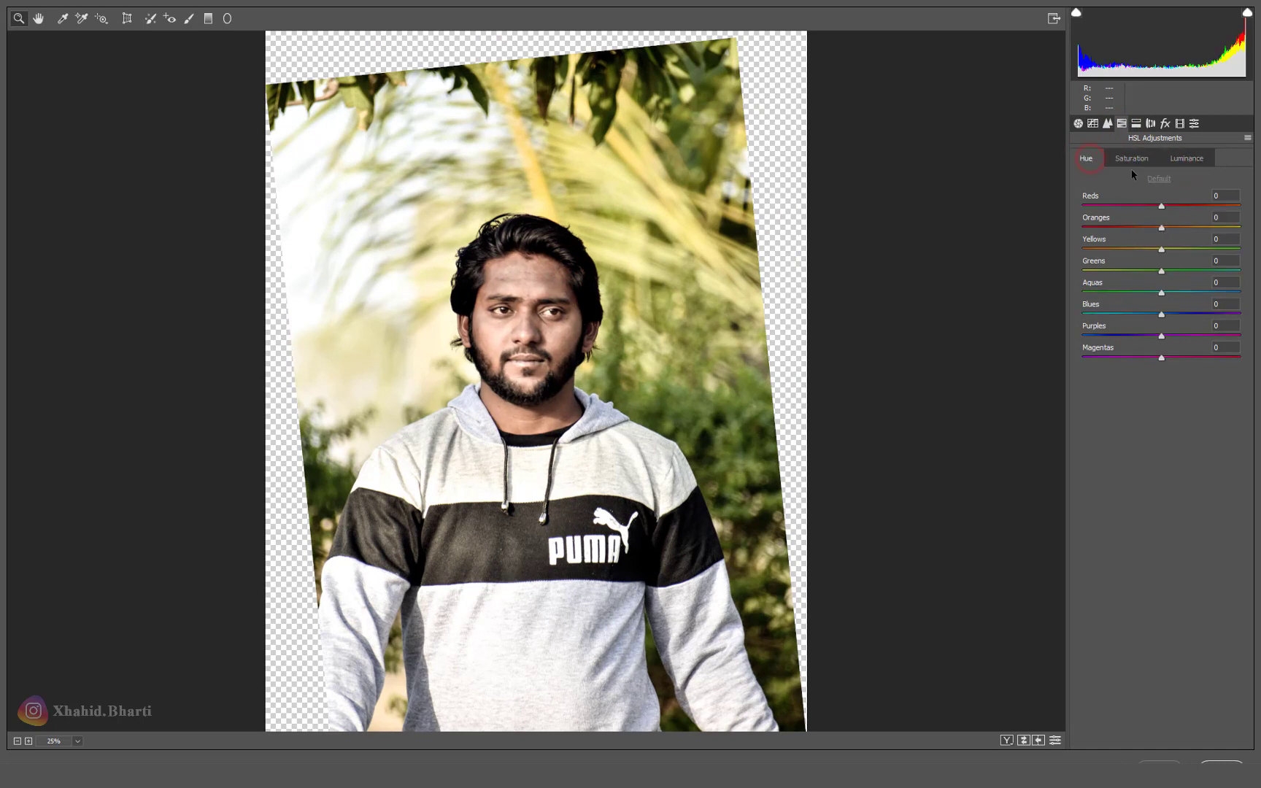
{"action": "left_click", "coordinate": [1077, 123]}
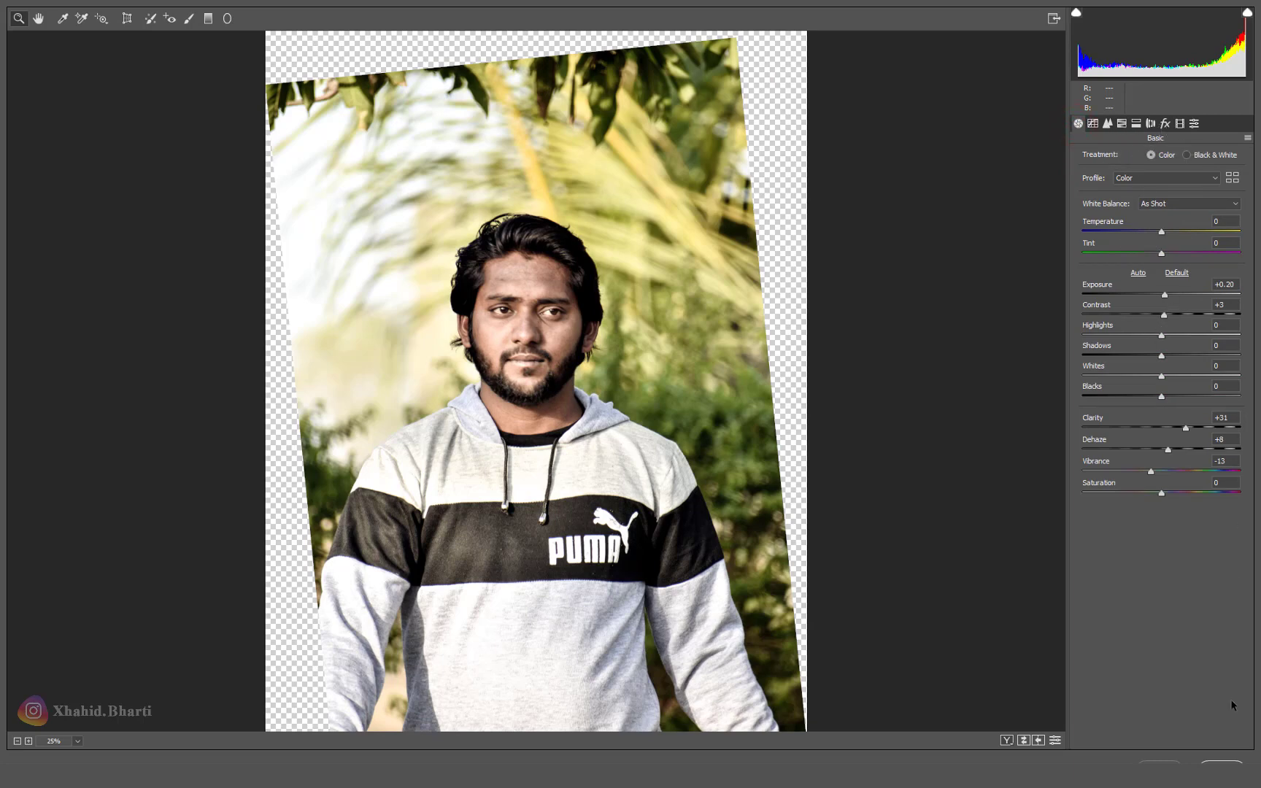
{"action": "left_click", "coordinate": [1216, 761]}
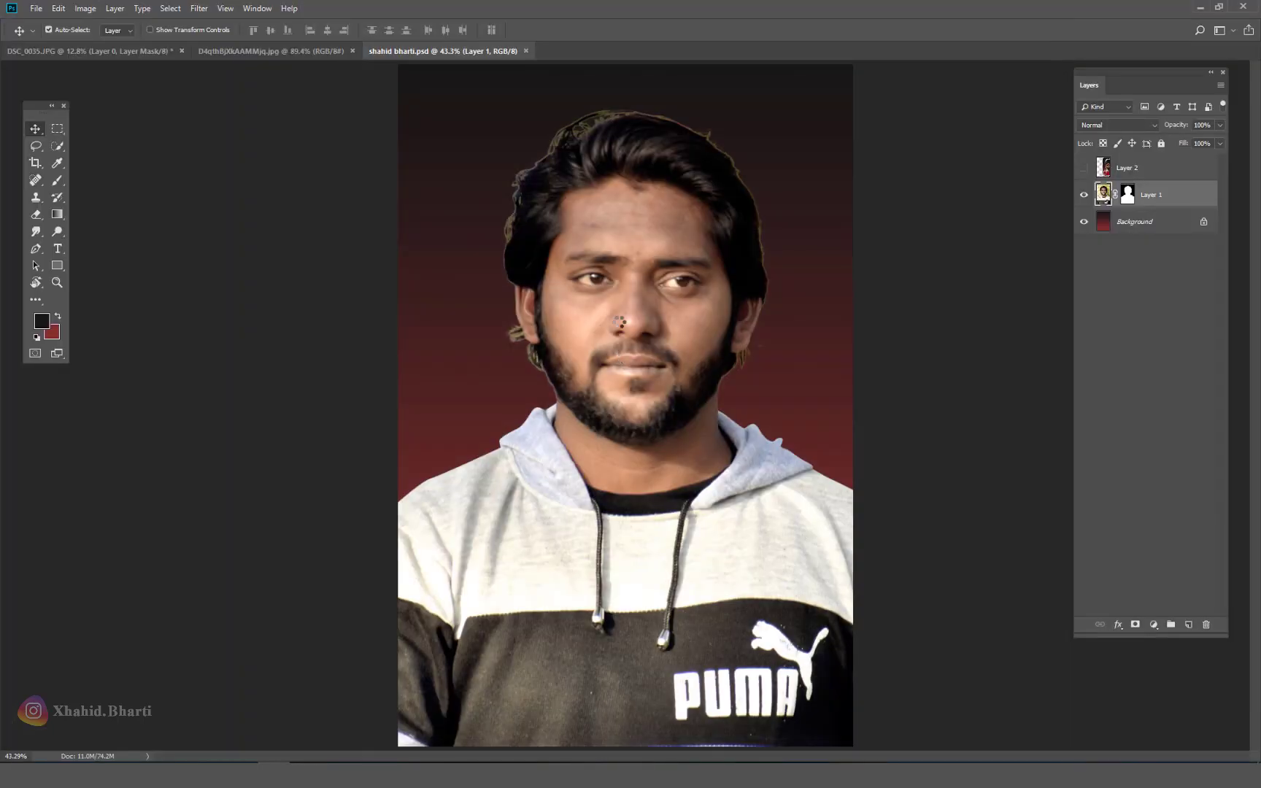
Step: Zoom in and spot-heal the blemishes on the forehead and right cheek
{"action": "left_click_drag", "start_coordinate": [625, 206], "coordinate": [622, 264]}
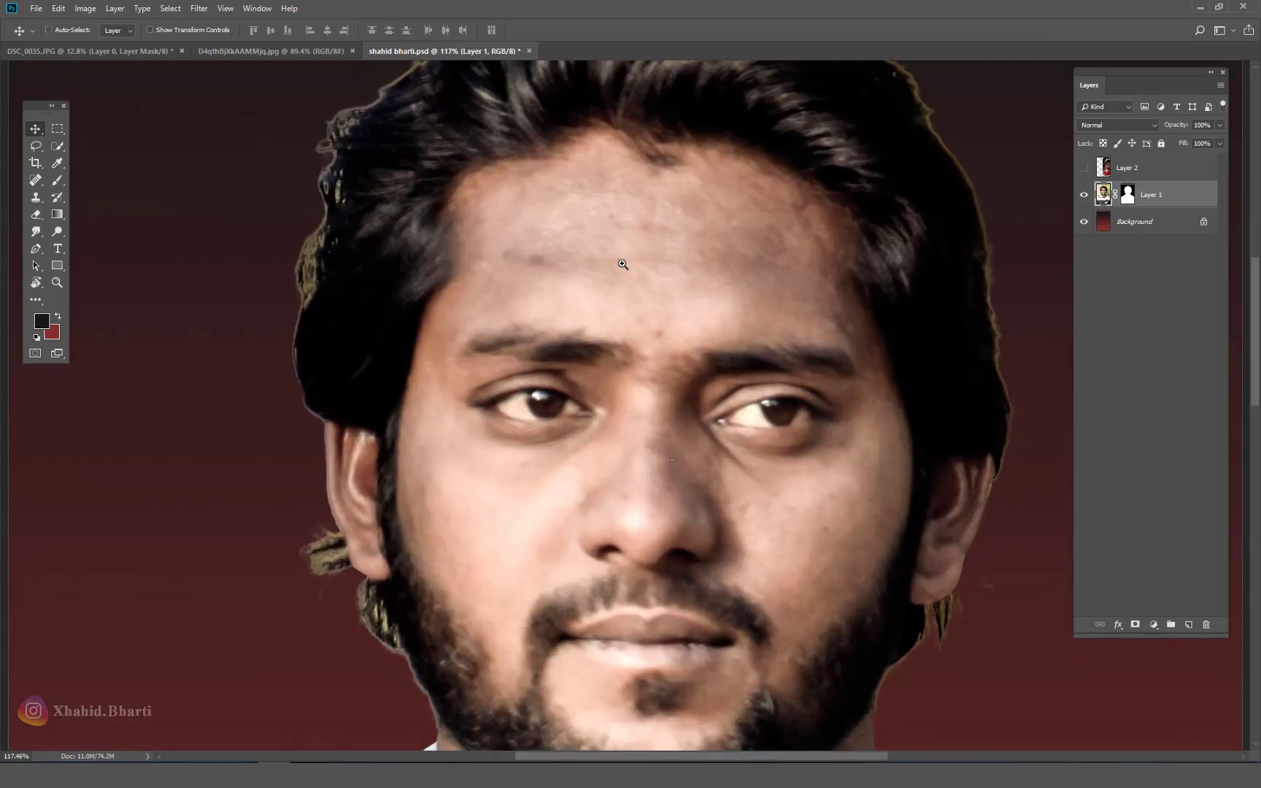
{"action": "left_click", "coordinate": [35, 180]}
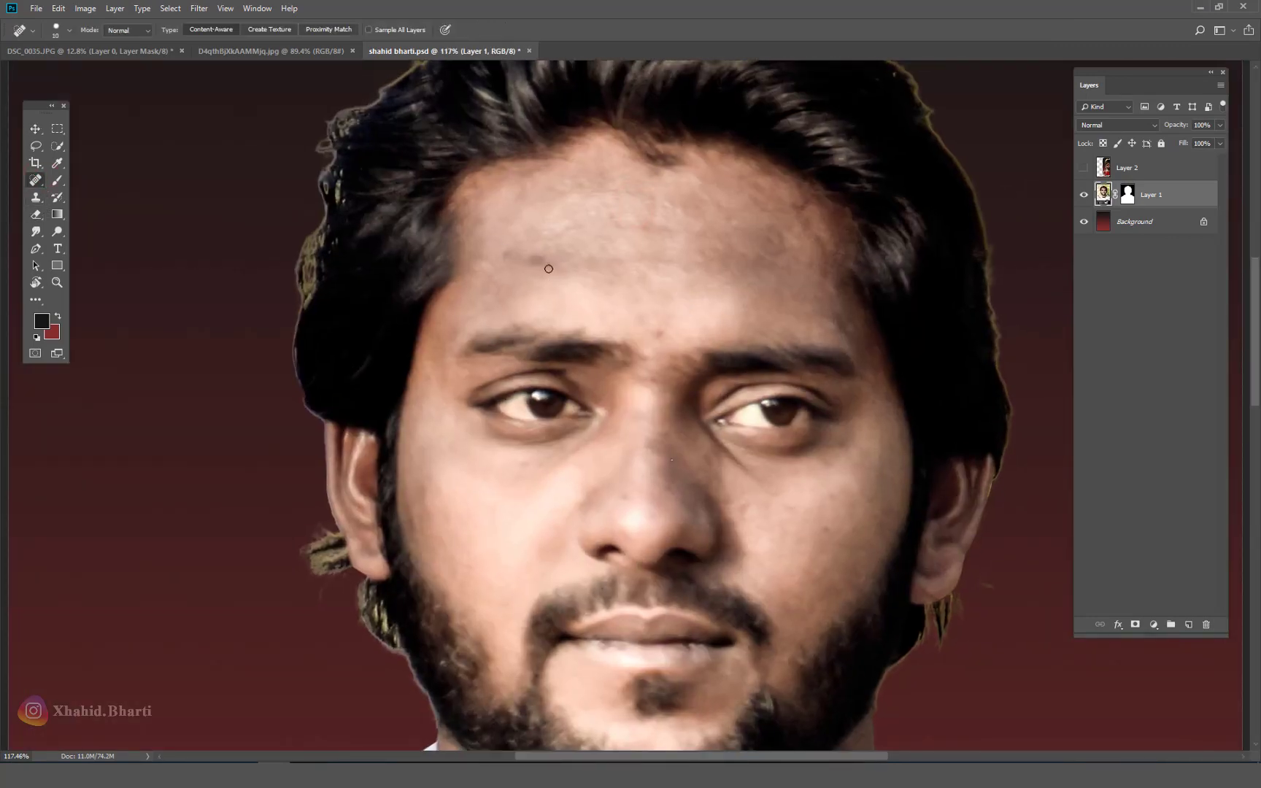
{"action": "left_click_drag", "start_coordinate": [550, 269], "coordinate": [496, 264]}
{"action": "key", "text": "bracketright"}
{"action": "left_click_drag", "start_coordinate": [633, 332], "coordinate": [689, 332]}
{"action": "left_click", "coordinate": [791, 247]}
{"action": "key", "text": "bracketleft"}
{"action": "left_click", "coordinate": [843, 447]}
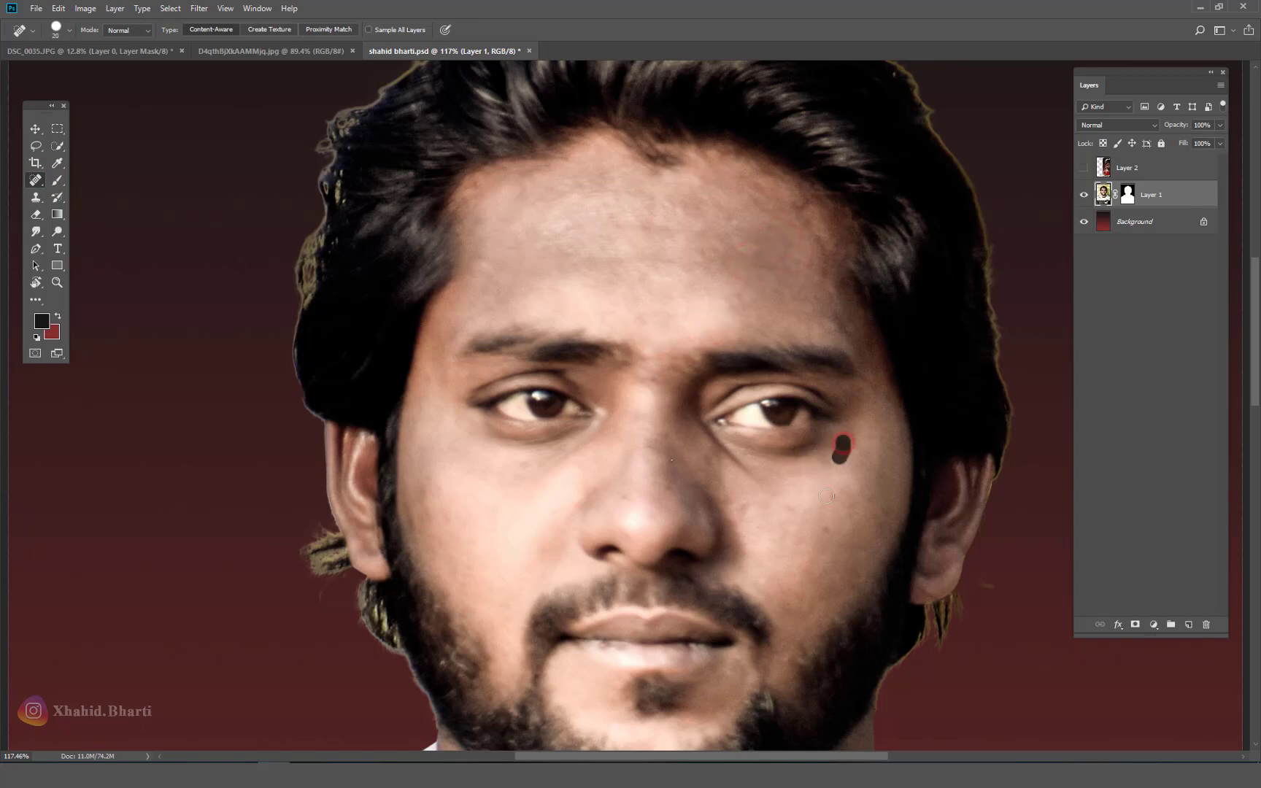
{"action": "left_click", "coordinate": [828, 518]}
Step: Heal the spots beside the nose, on the nose bridge and tip, under the eye and on both cheeks
{"action": "left_click", "coordinate": [667, 456]}
{"action": "key", "text": "bracketright"}
{"action": "left_click_drag", "start_coordinate": [464, 460], "coordinate": [443, 459]}
{"action": "left_click", "coordinate": [520, 469]}
{"action": "left_click_drag", "start_coordinate": [651, 443], "coordinate": [659, 431]}
{"action": "mouse_move", "coordinate": [637, 494]}
{"action": "left_mouse_down"}
{"action": "mouse_move", "coordinate": [625, 500]}
{"action": "mouse_move", "coordinate": [647, 310]}
{"action": "left_mouse_up"}
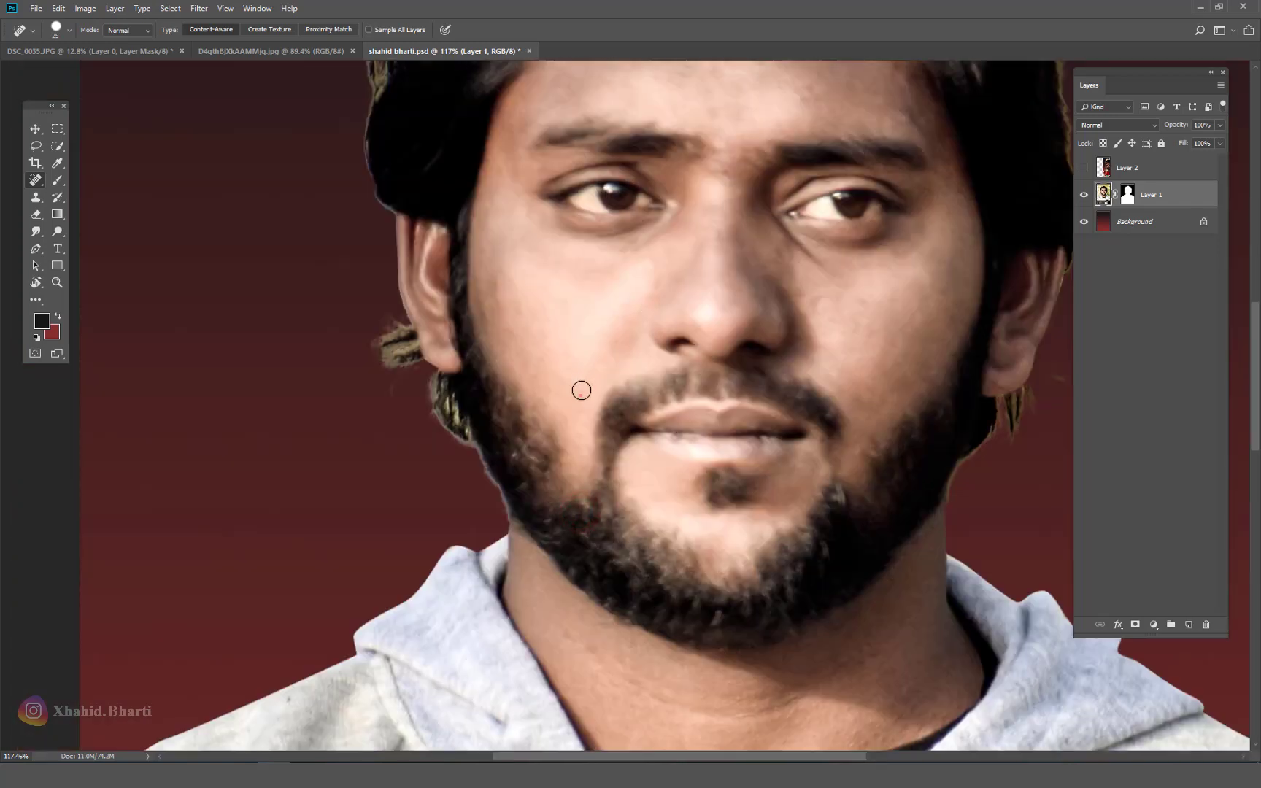
{"action": "left_click", "coordinate": [580, 395]}
{"action": "left_click", "coordinate": [850, 335]}
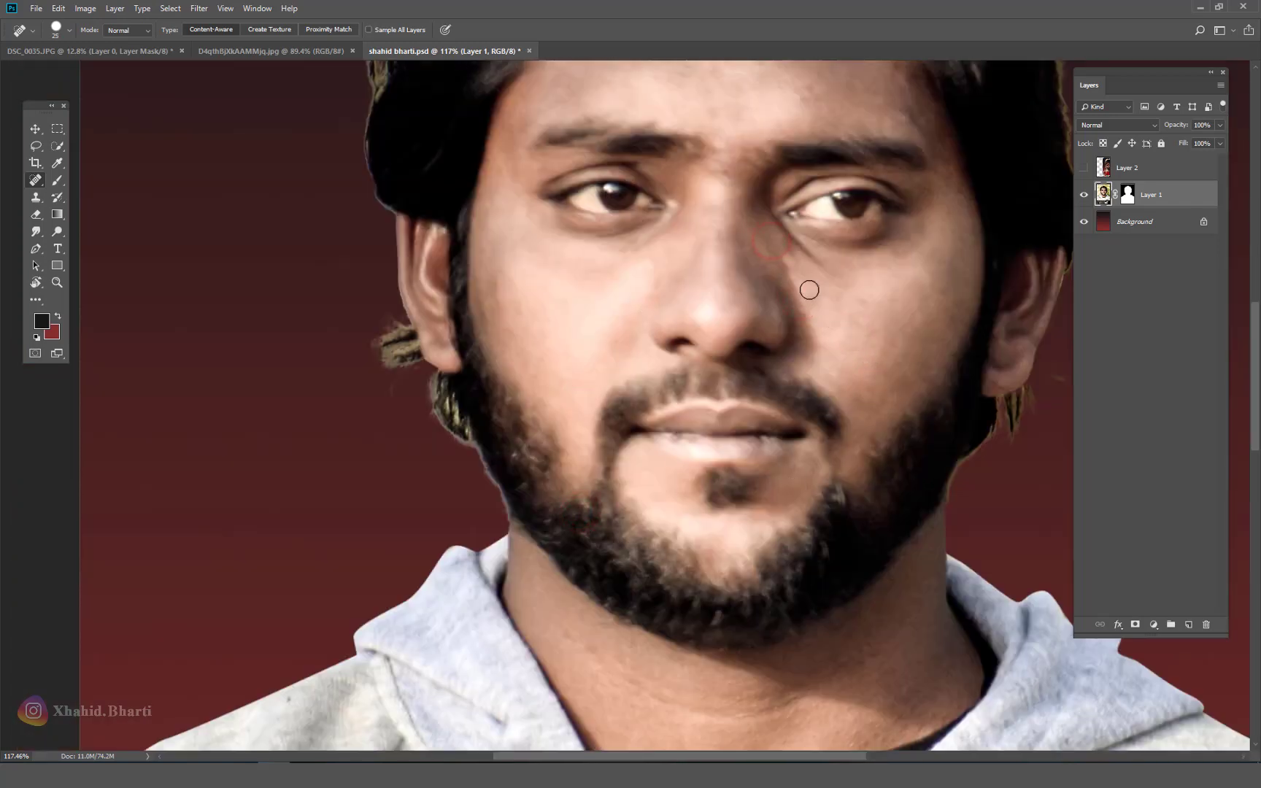
{"action": "left_click_drag", "start_coordinate": [766, 237], "coordinate": [795, 276]}
{"action": "scroll", "coordinate": [815, 281], "scroll_direction": "down", "scroll_amount": 6}
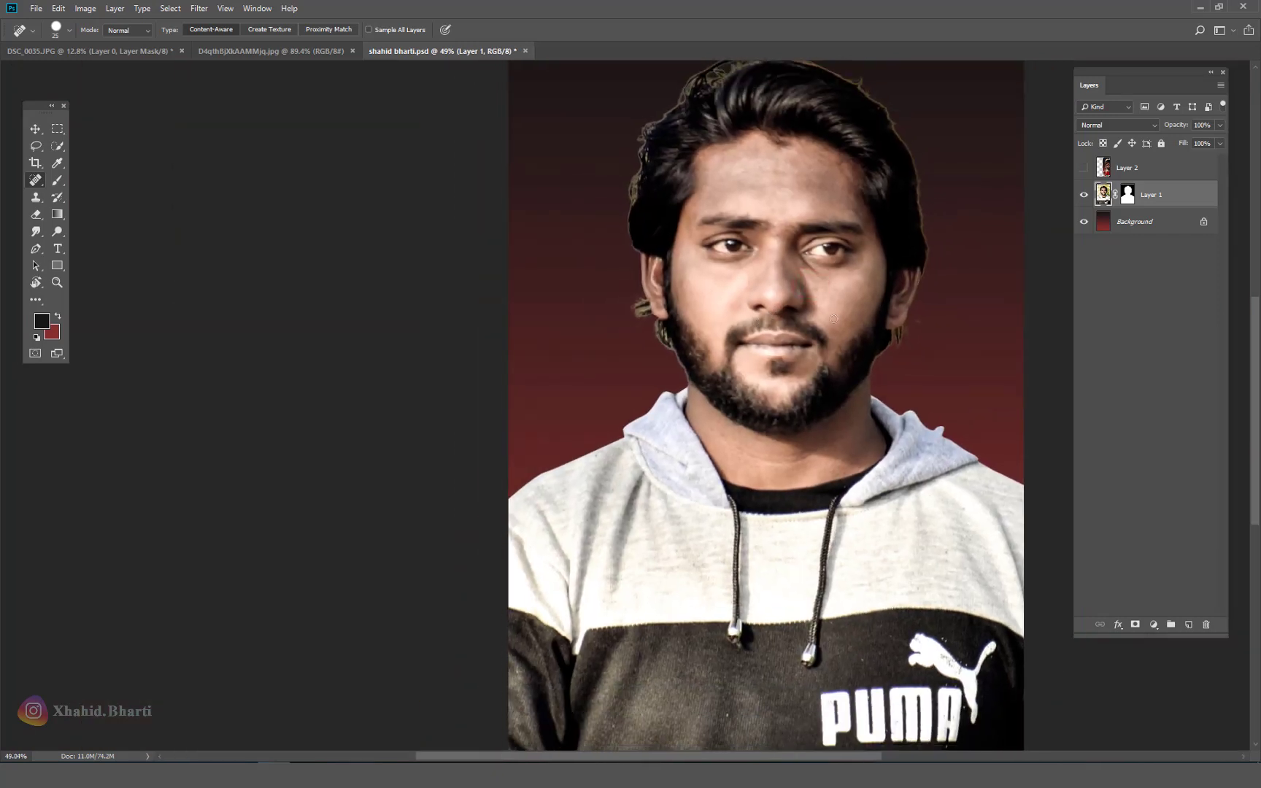
{"action": "key", "text": "v"}
{"action": "left_click", "coordinate": [199, 8]}
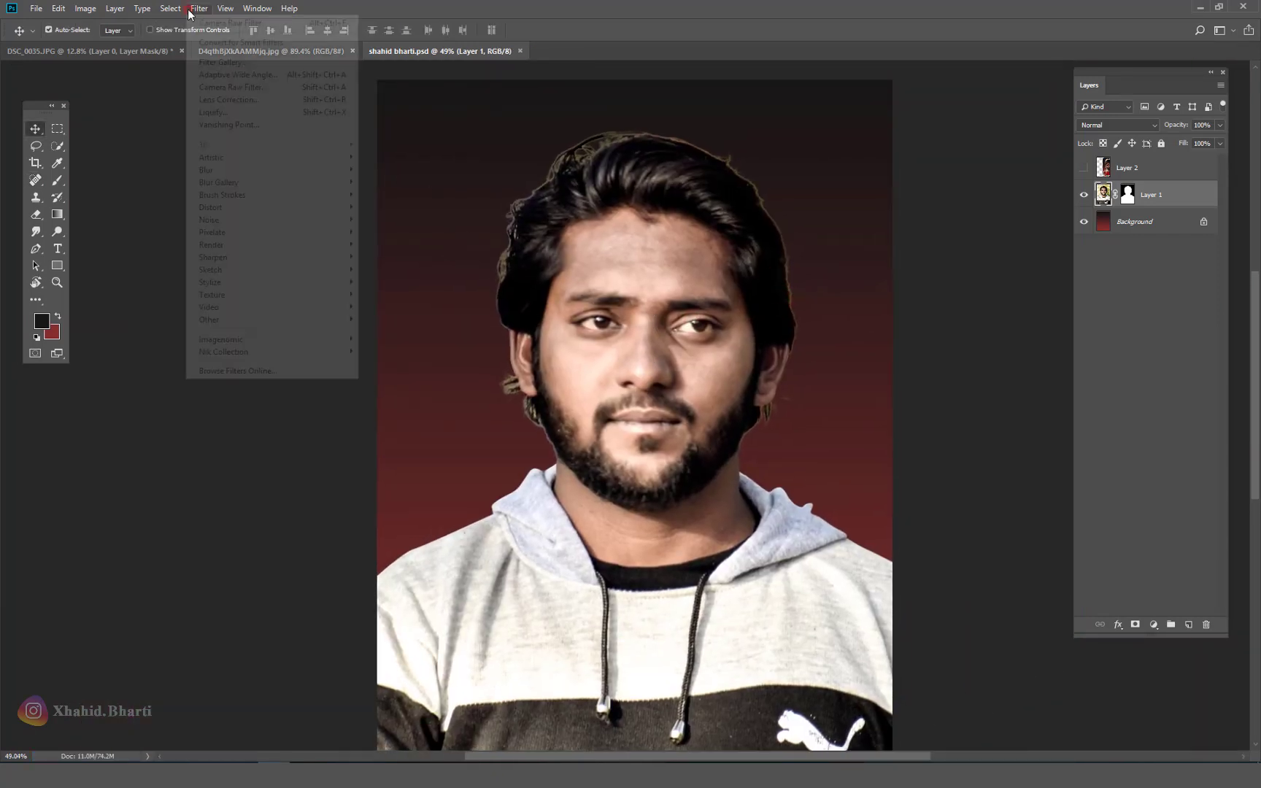
Step: Smooth the skin with a Portraiture preset, raising Large detail to +20
{"action": "left_click", "coordinate": [381, 341]}
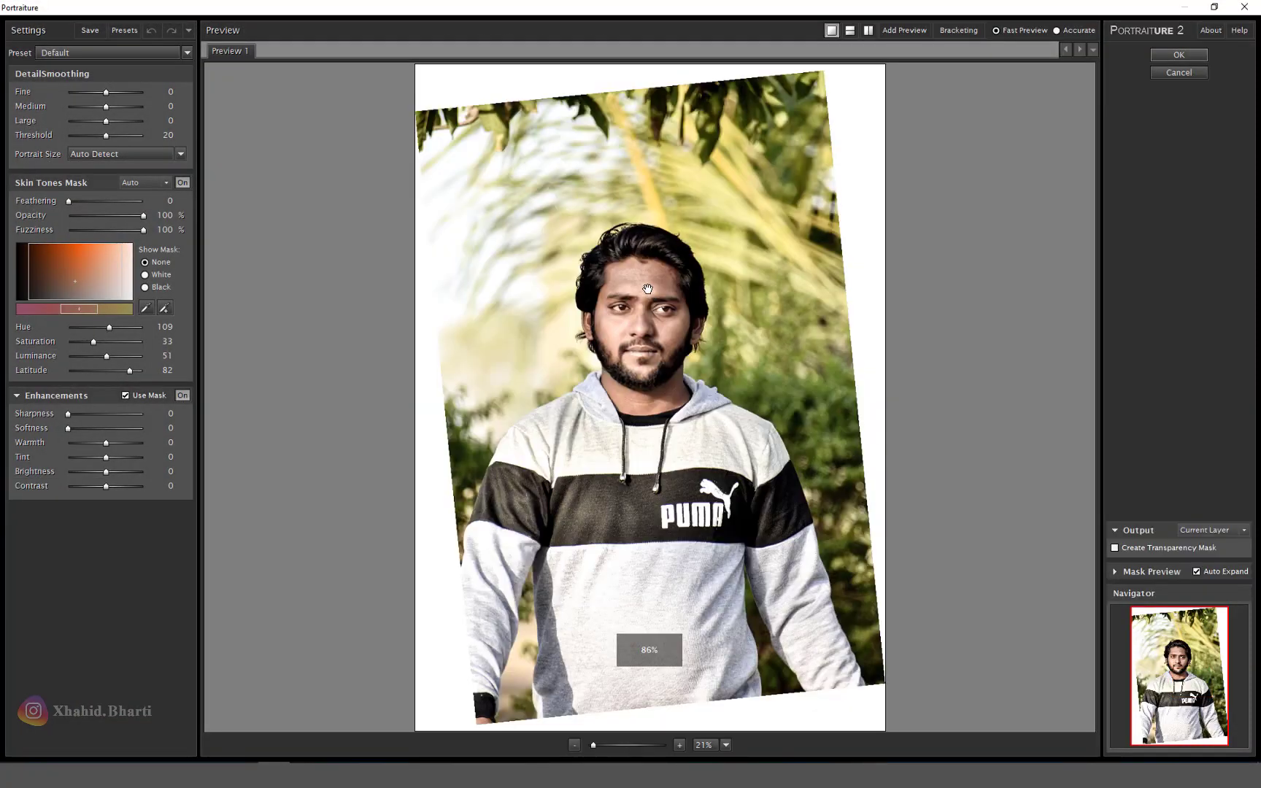
{"action": "left_click", "coordinate": [647, 289], "text": "ctrl"}
{"action": "left_click", "coordinate": [643, 321], "text": "ctrl"}
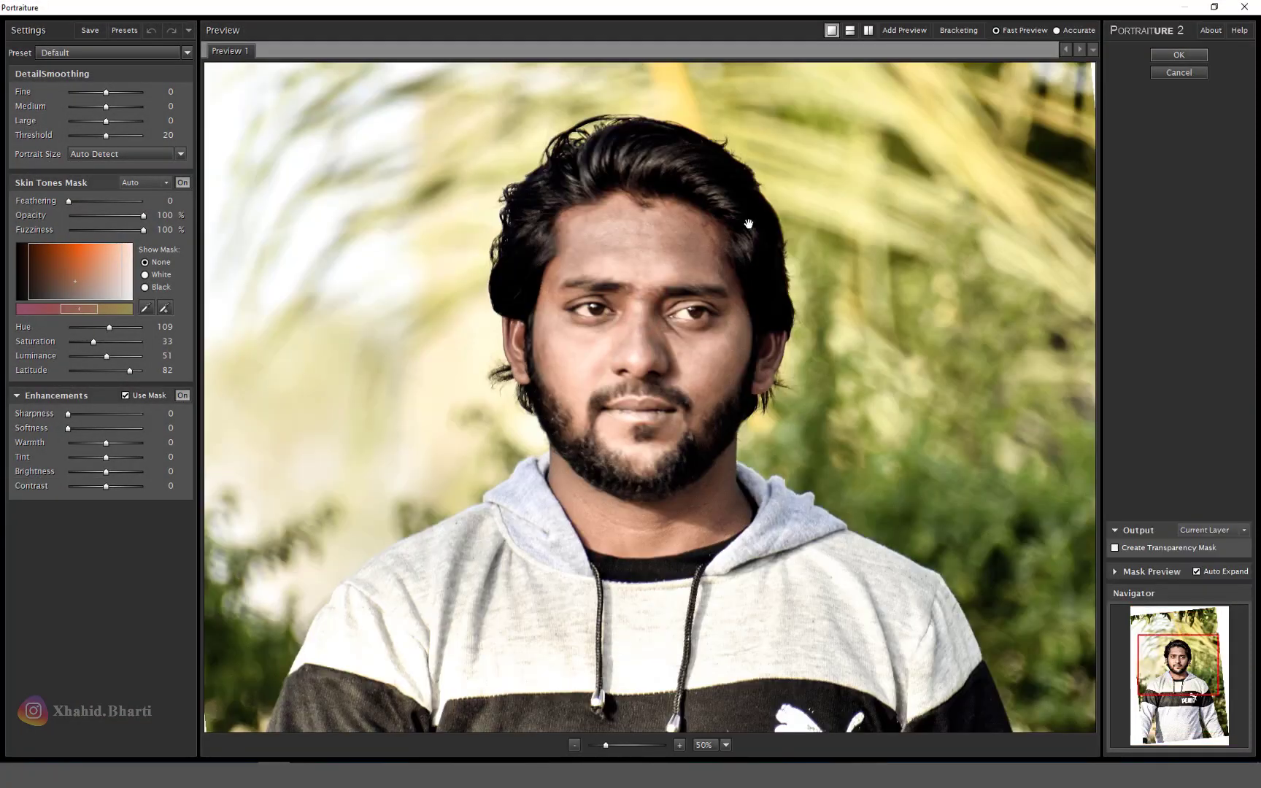
{"action": "left_click", "coordinate": [96, 53]}
{"action": "left_click", "coordinate": [101, 122]}
{"action": "left_click_drag", "start_coordinate": [125, 121], "coordinate": [146, 121]}
{"action": "left_click", "coordinate": [1176, 55]}
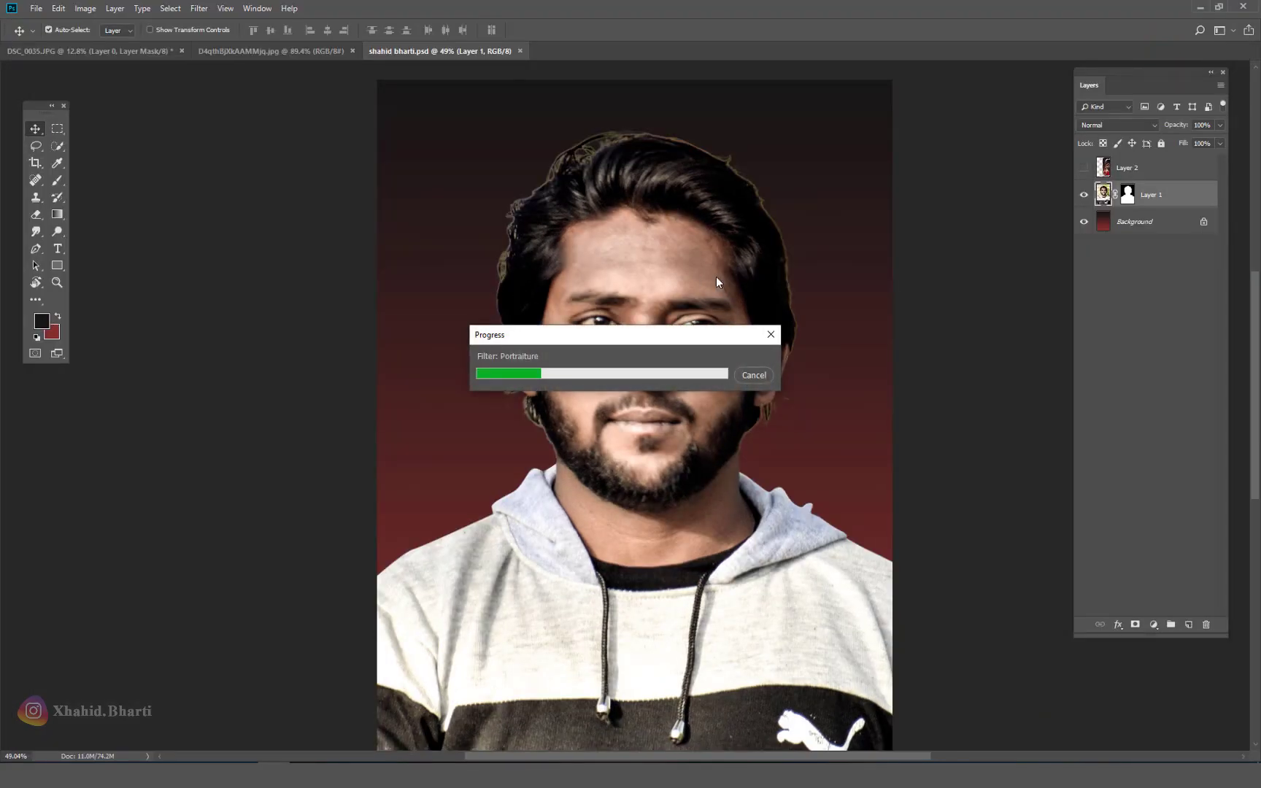
Step: Compare the retouch against the Kabir Singh poster layer, then save the document
{"action": "left_click", "coordinate": [1084, 168]}
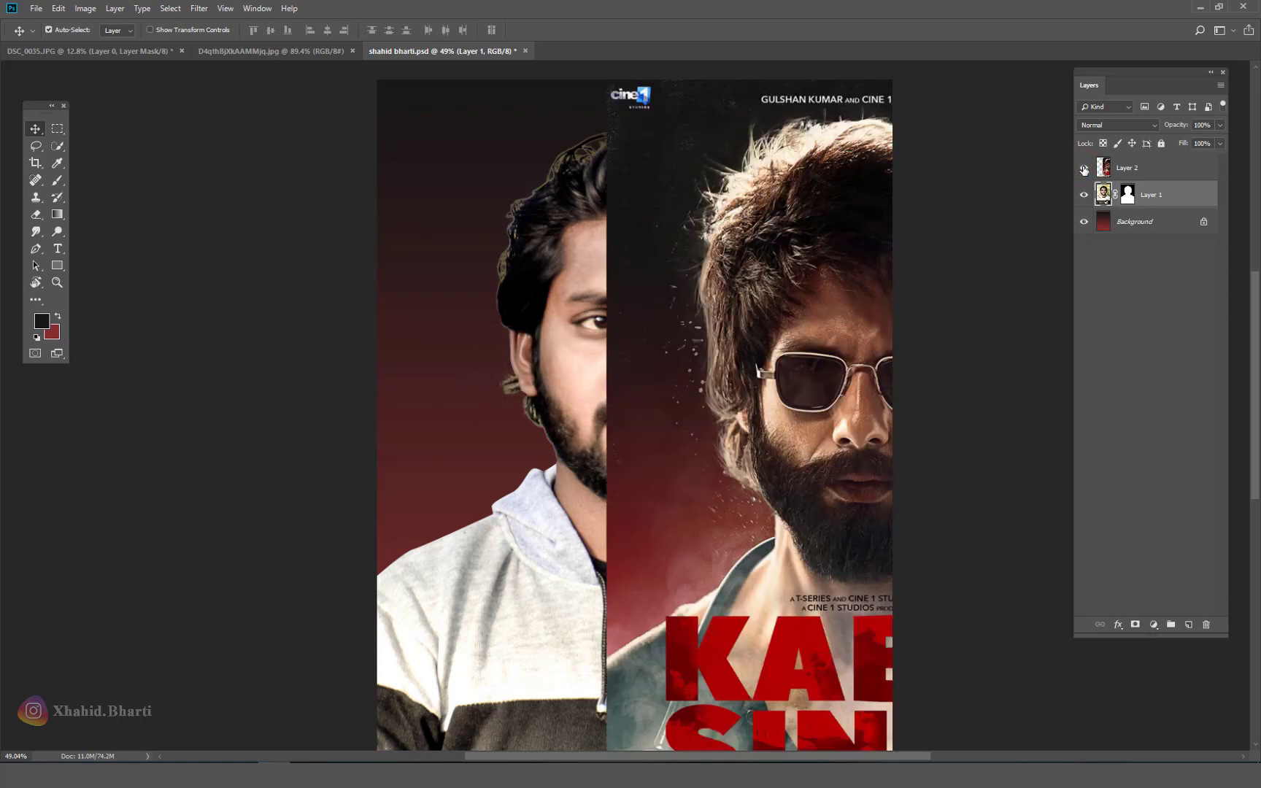
{"action": "left_click", "coordinate": [1084, 168]}
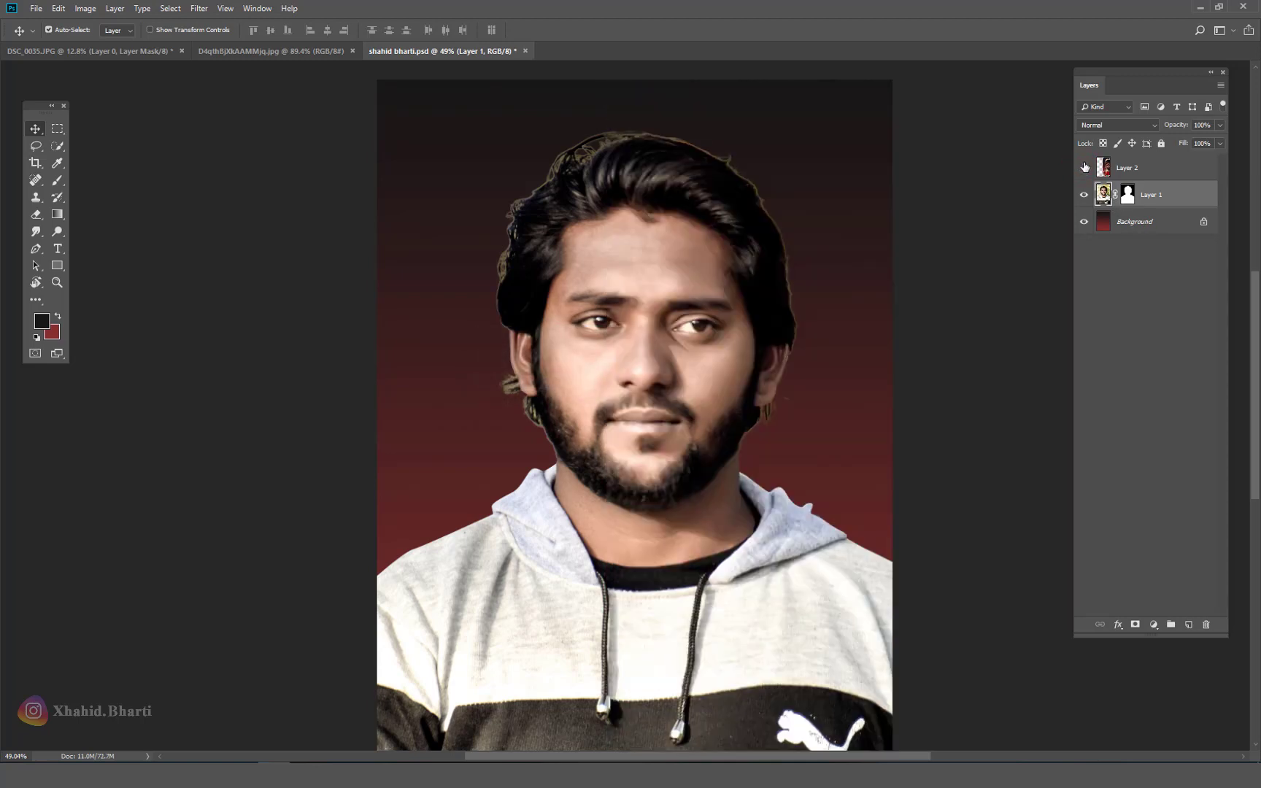
{"action": "scroll", "coordinate": [770, 276], "scroll_direction": "down", "scroll_amount": 3}
{"action": "left_click", "coordinate": [1086, 167]}
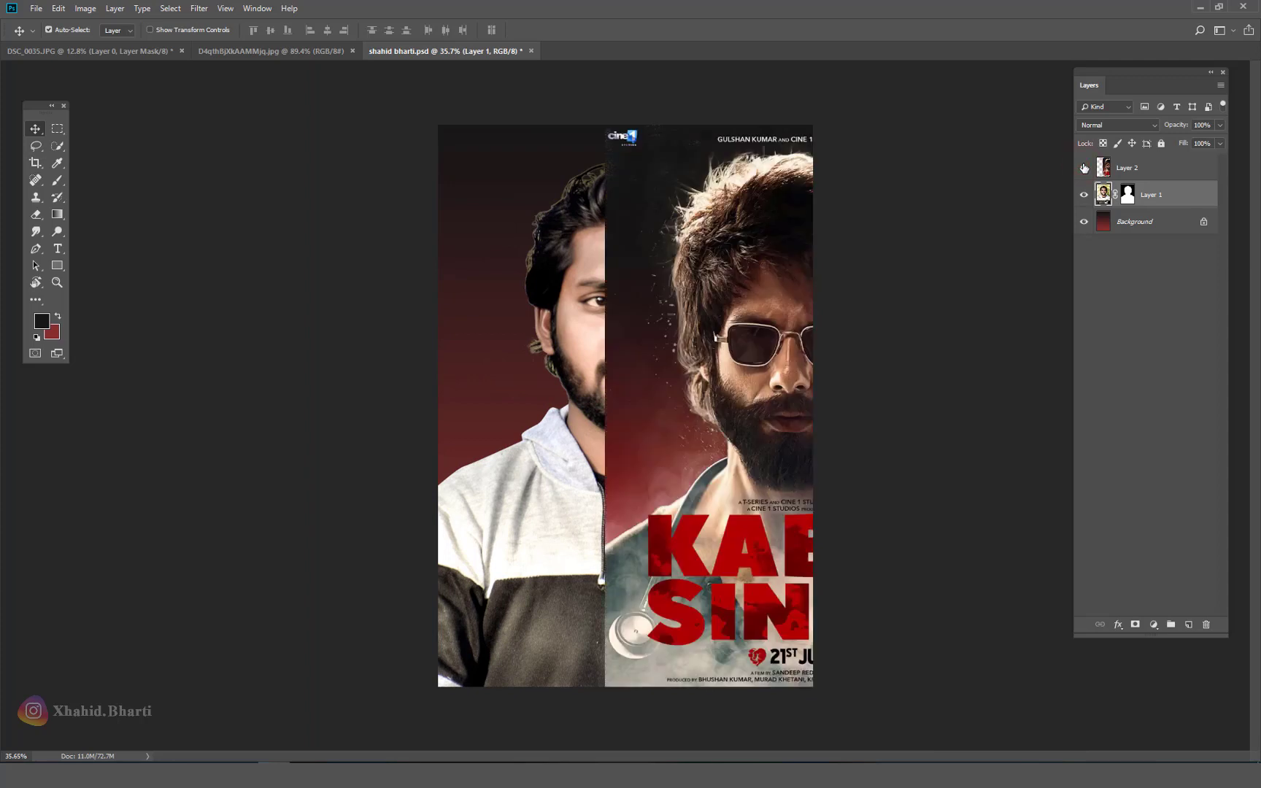
{"action": "left_click", "coordinate": [1085, 168]}
{"action": "key", "text": "ctrl+s"}
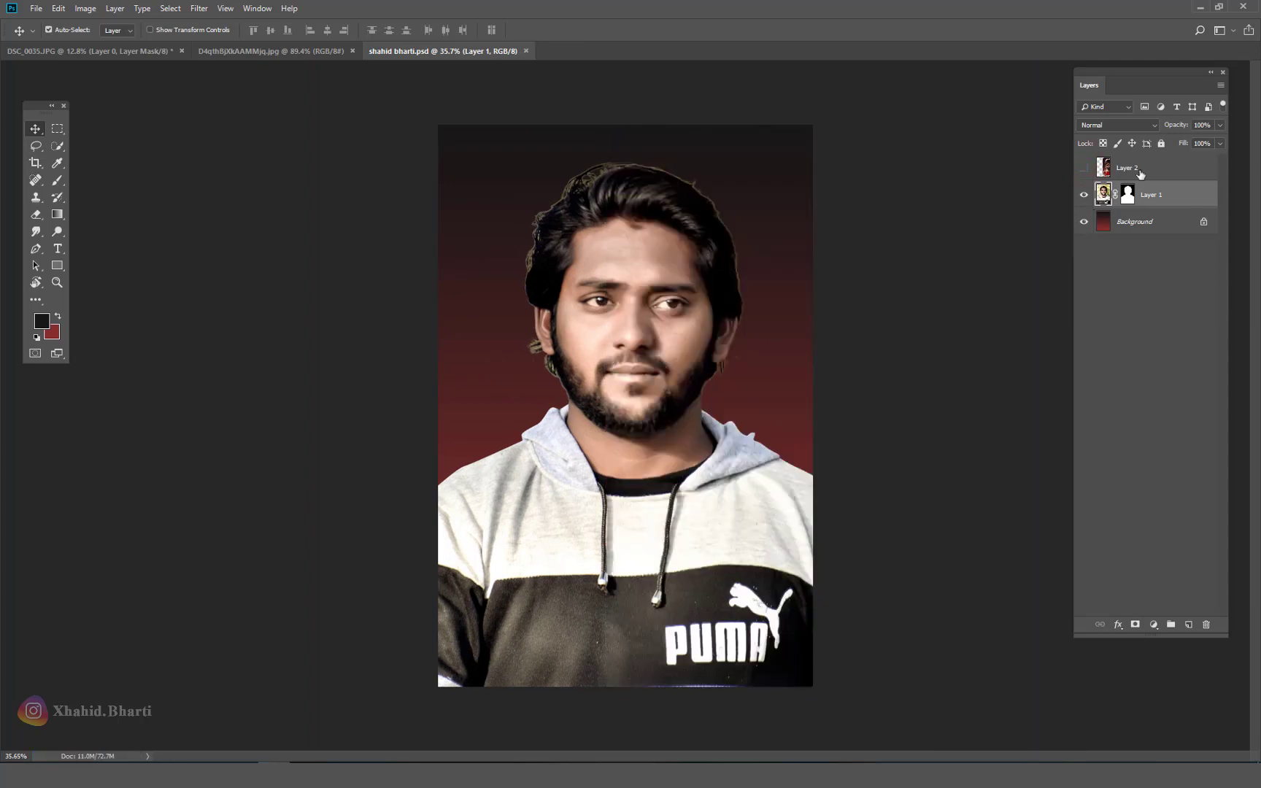
Step: Add a new Layer 3 above the portrait and clip it to Layer 1
{"action": "left_click", "coordinate": [1160, 175]}
{"action": "left_click", "coordinate": [1159, 189]}
{"action": "left_click", "coordinate": [1188, 626]}
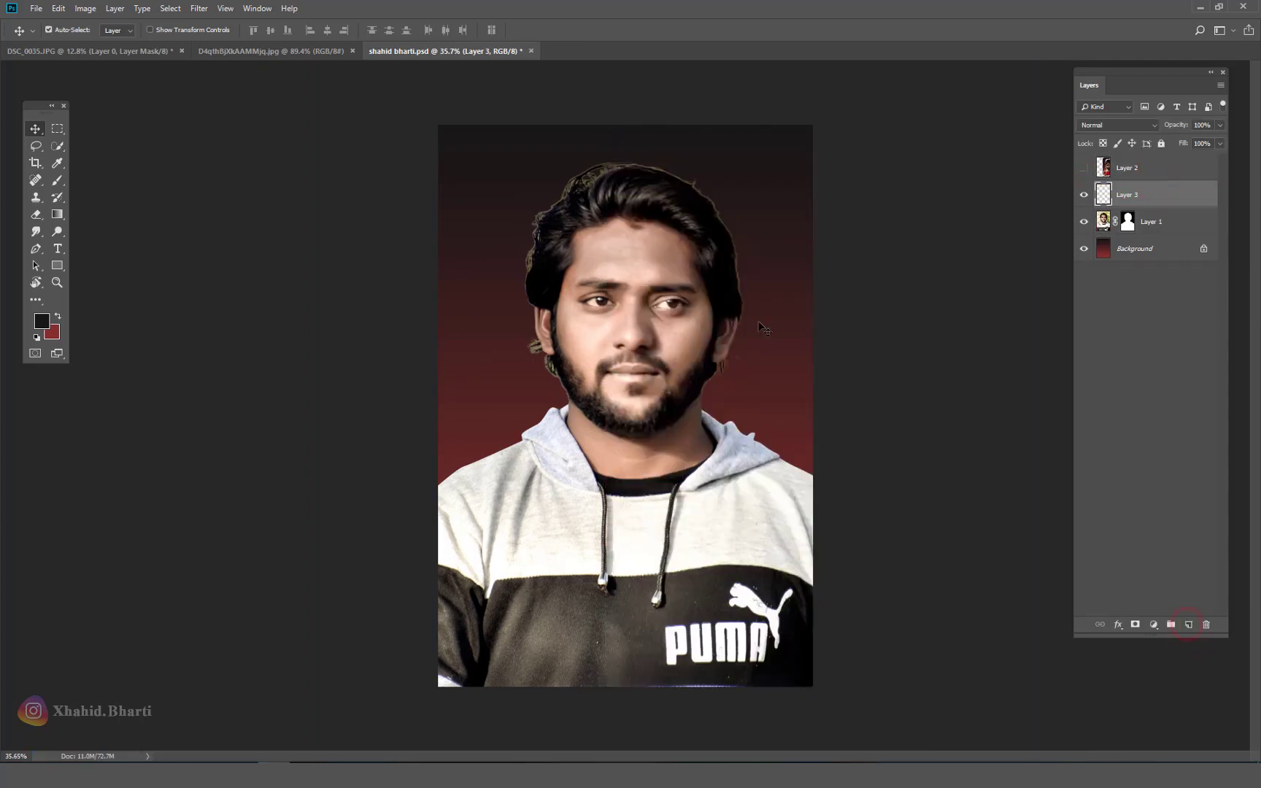
{"action": "scroll", "coordinate": [824, 155], "scroll_direction": "up", "scroll_amount": 5}
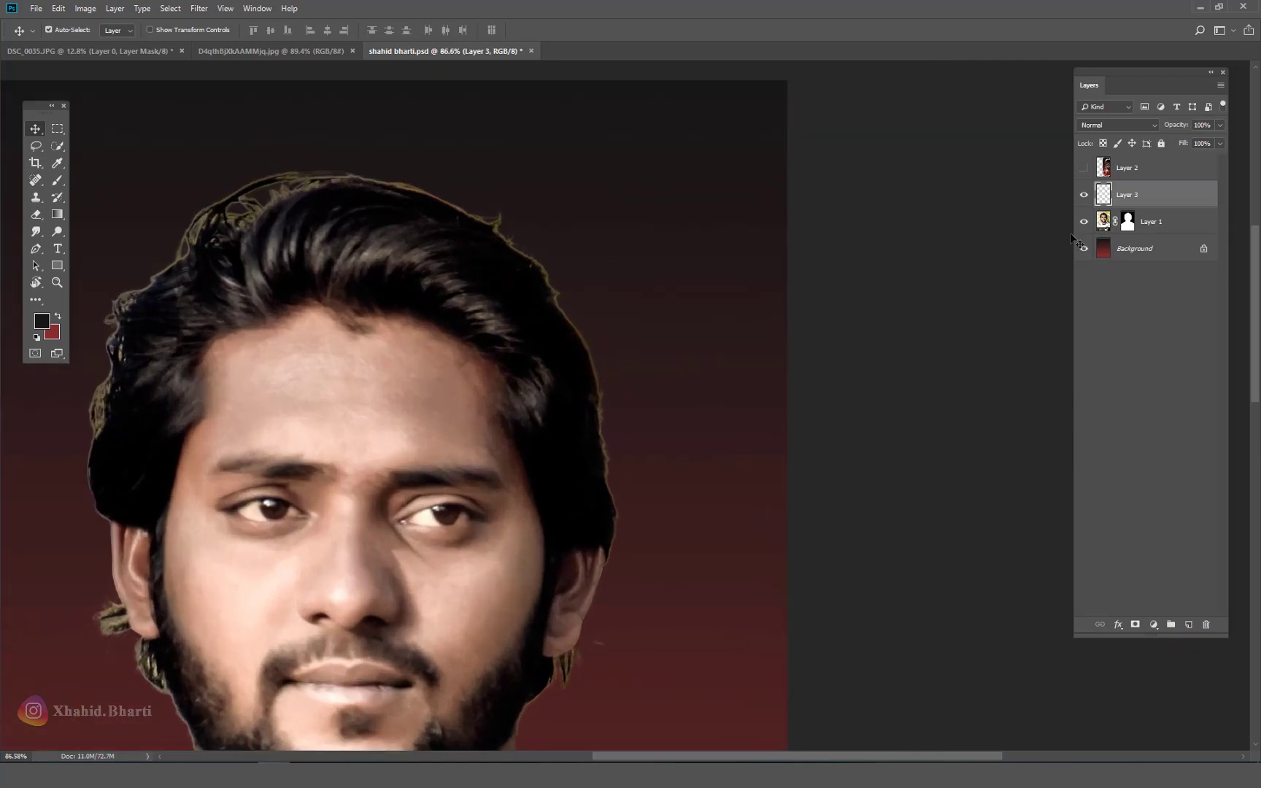
{"action": "right_click", "coordinate": [1146, 192]}
{"action": "left_click", "coordinate": [1192, 411]}
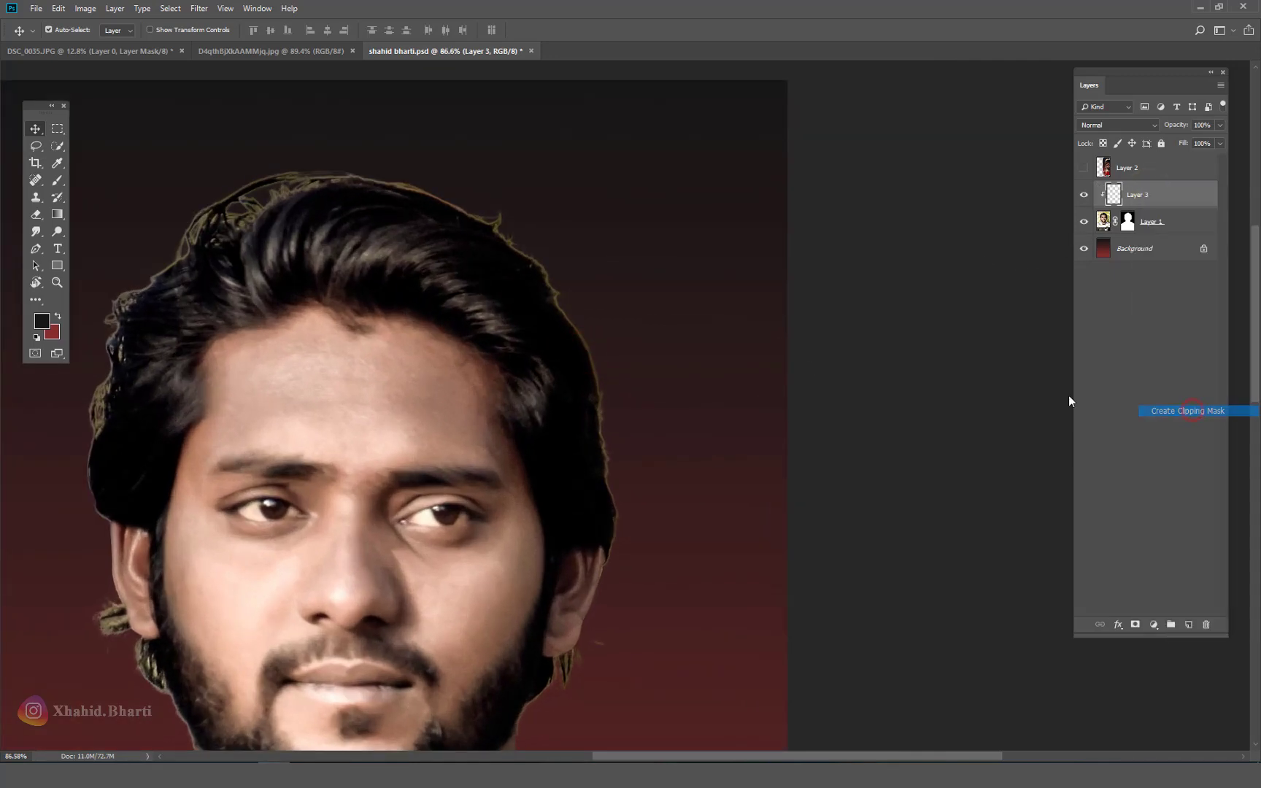
Step: Paint black with a 90 px brush over the hair fringe, right edge and jaw
{"action": "left_click", "coordinate": [58, 180]}
{"action": "key", "text": "bracketleft"}
{"action": "key", "text": "bracketleft"}
{"action": "key", "text": "bracketleft"}
{"action": "key", "text": "bracketleft"}
{"action": "key", "text": "bracketleft"}
{"action": "key", "text": "bracketleft"}
{"action": "key", "text": "bracketleft"}
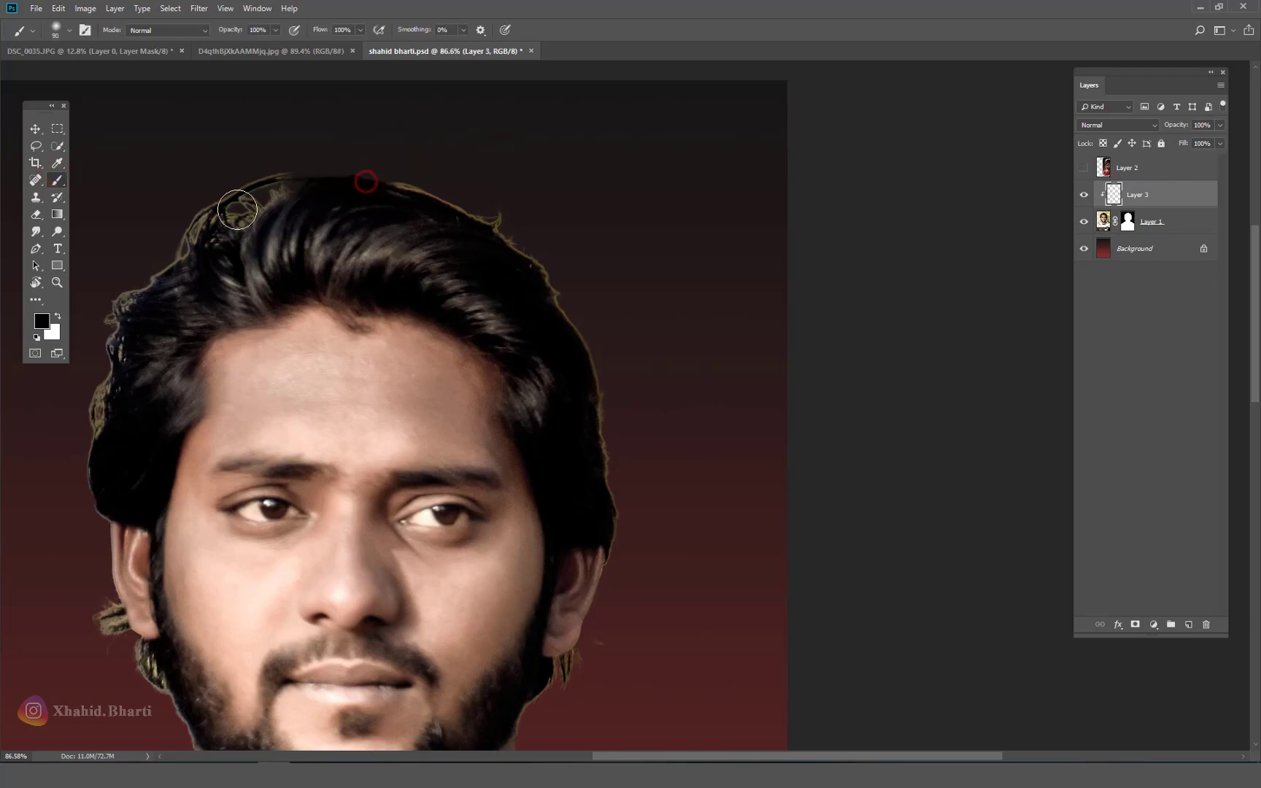
{"action": "mouse_move", "coordinate": [365, 183]}
{"action": "left_mouse_down"}
{"action": "mouse_move", "coordinate": [461, 193]}
{"action": "mouse_move", "coordinate": [430, 188]}
{"action": "mouse_move", "coordinate": [537, 251]}
{"action": "mouse_move", "coordinate": [613, 385]}
{"action": "mouse_move", "coordinate": [625, 521]}
{"action": "left_mouse_up"}
{"action": "mouse_move", "coordinate": [597, 616]}
{"action": "left_mouse_down"}
{"action": "mouse_move", "coordinate": [796, 305]}
{"action": "mouse_move", "coordinate": [752, 357]}
{"action": "left_mouse_up"}
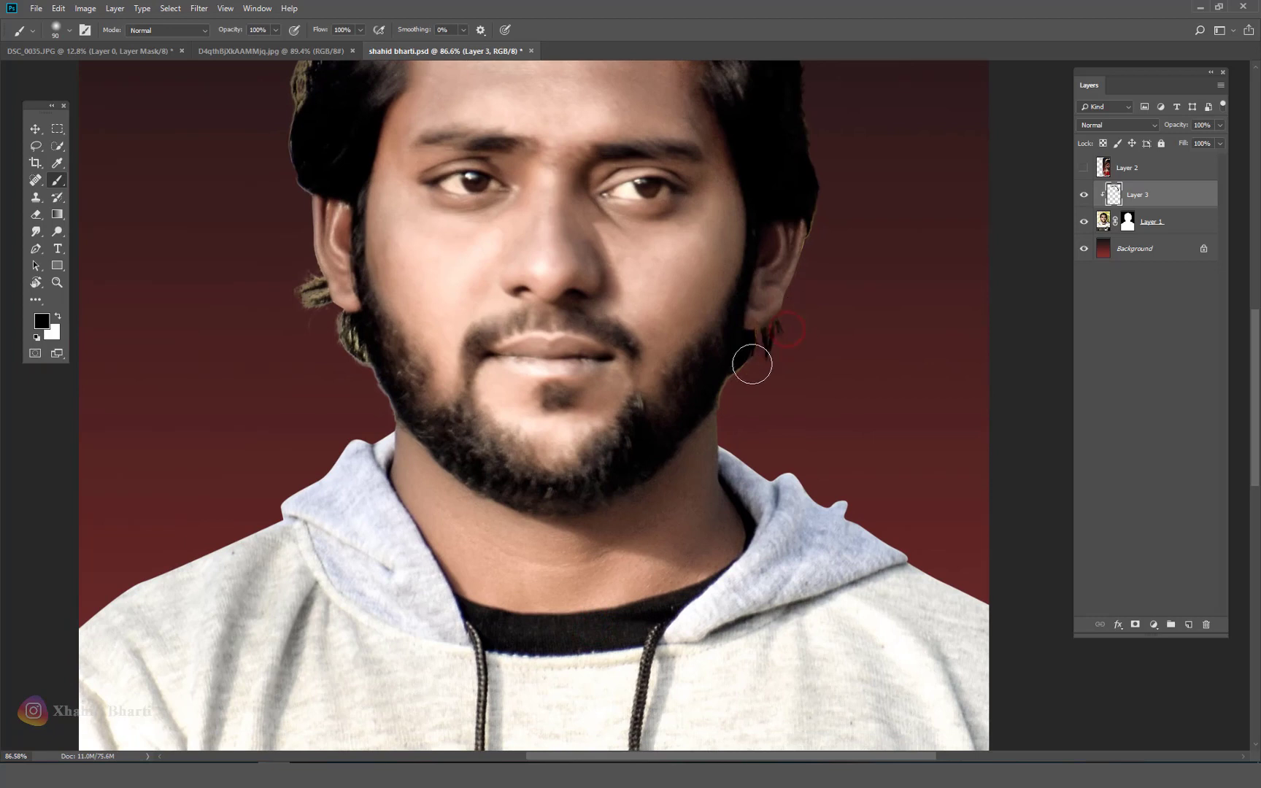
{"action": "mouse_move", "coordinate": [325, 337]}
{"action": "left_mouse_down"}
{"action": "mouse_move", "coordinate": [297, 272]}
{"action": "mouse_move", "coordinate": [265, 250]}
{"action": "mouse_move", "coordinate": [338, 505]}
{"action": "mouse_move", "coordinate": [395, 270]}
{"action": "mouse_move", "coordinate": [462, 178]}
{"action": "mouse_move", "coordinate": [509, 146]}
{"action": "left_mouse_up"}
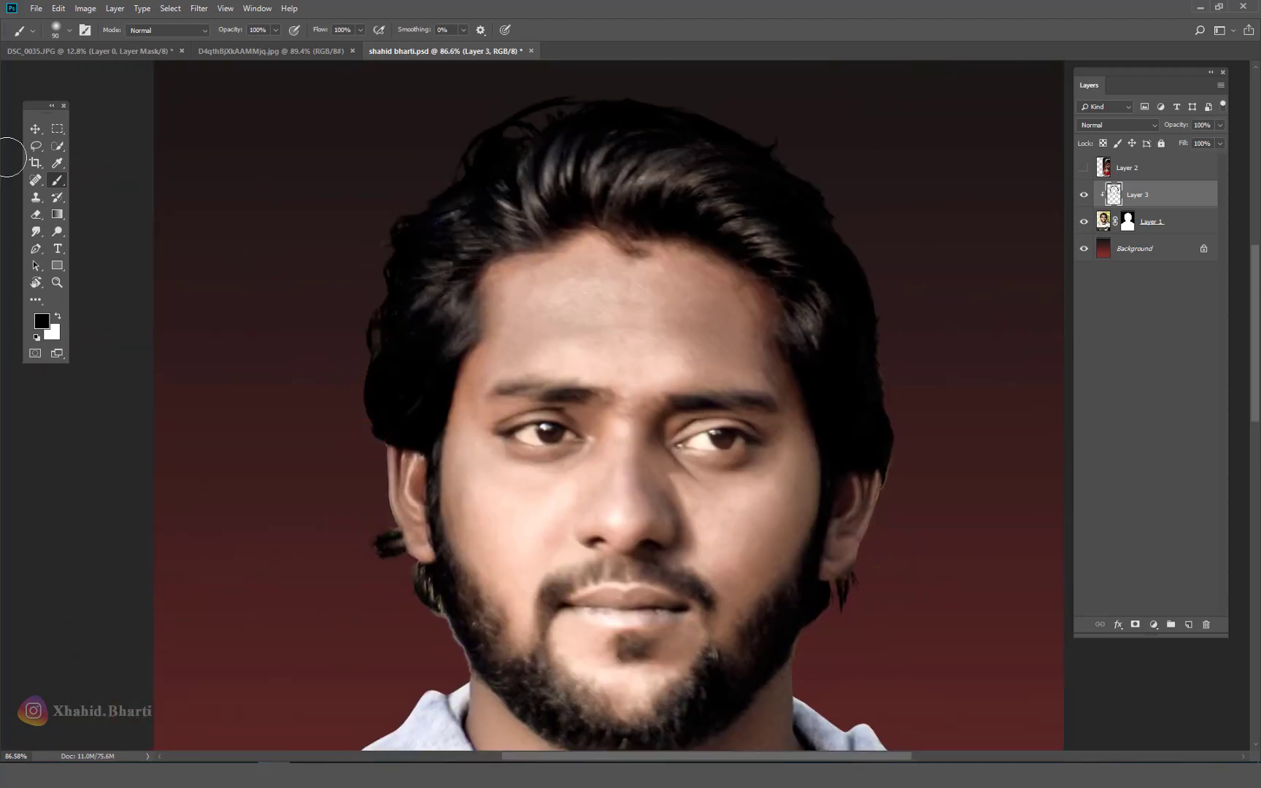
Step: Set Layer 3 to Soft Light and toggle it to compare the darkening
{"action": "left_click", "coordinate": [41, 130]}
{"action": "left_click", "coordinate": [1116, 125]}
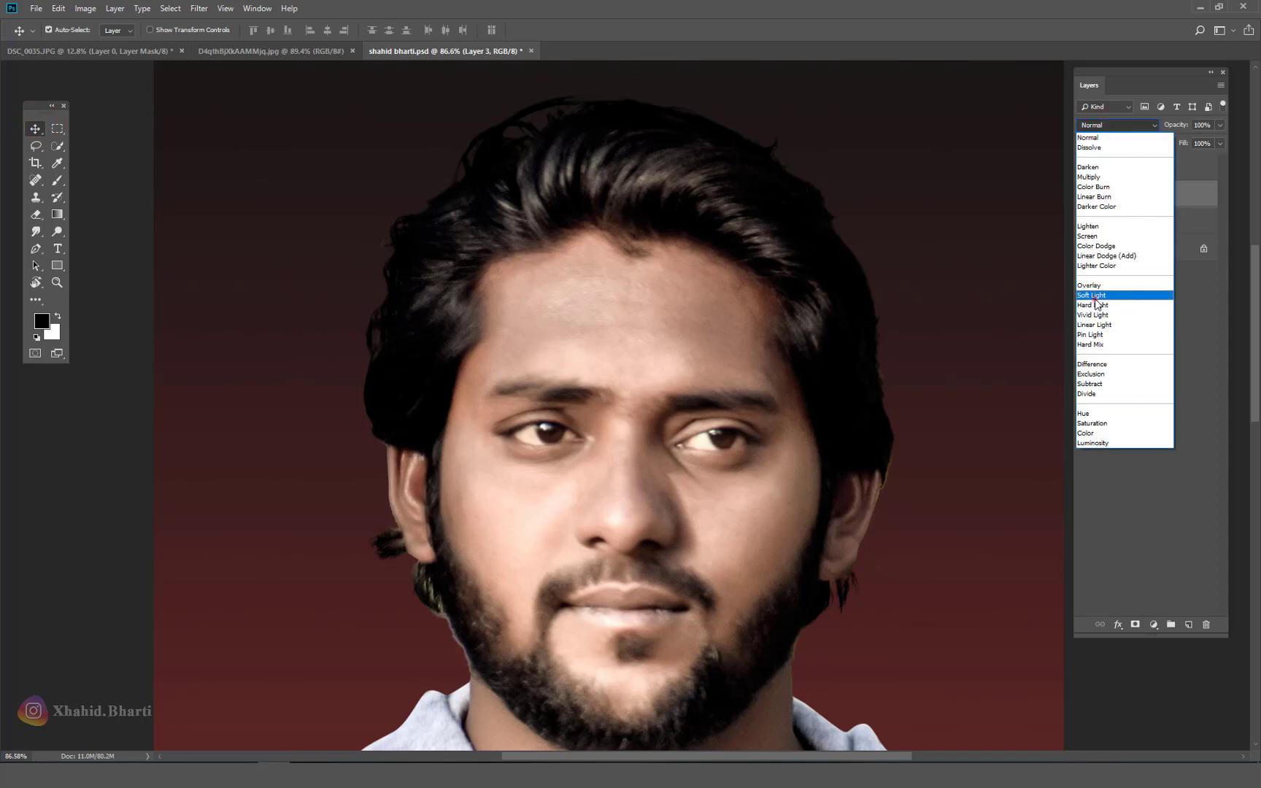
{"action": "left_click", "coordinate": [1109, 296]}
{"action": "key", "text": "ctrl+0"}
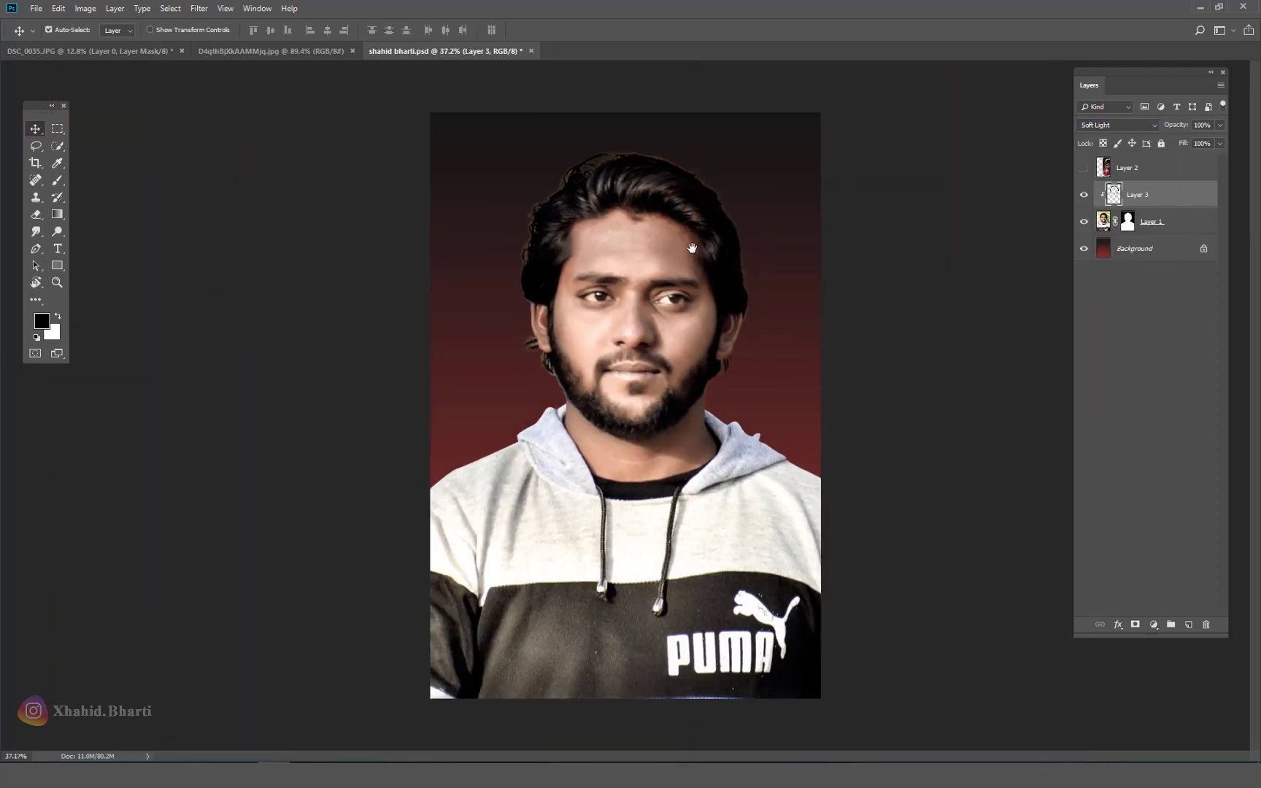
{"action": "left_click", "coordinate": [1084, 194]}
{"action": "left_click", "coordinate": [1084, 195]}
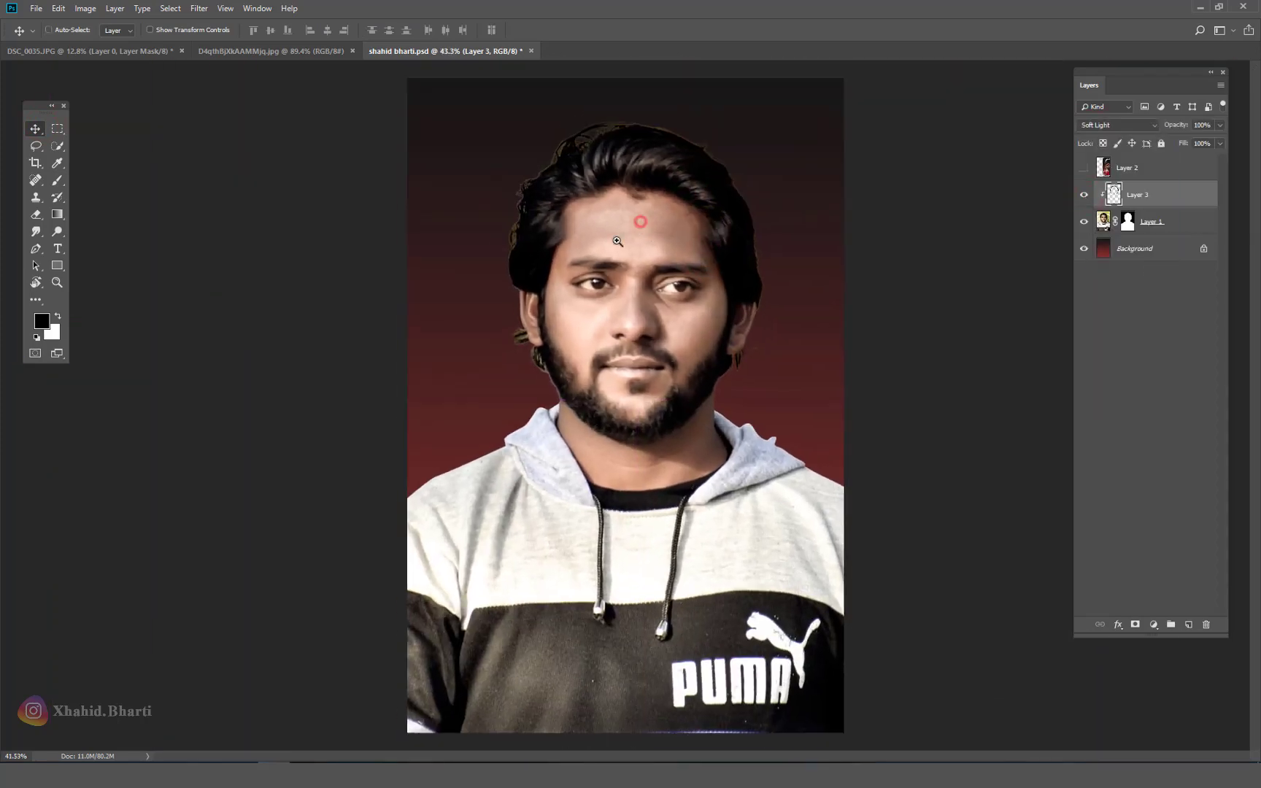
Step: Save and close the Kabir Singh poster reference document
{"action": "key", "text": "ctrl+s"}
{"action": "left_click", "coordinate": [318, 50]}
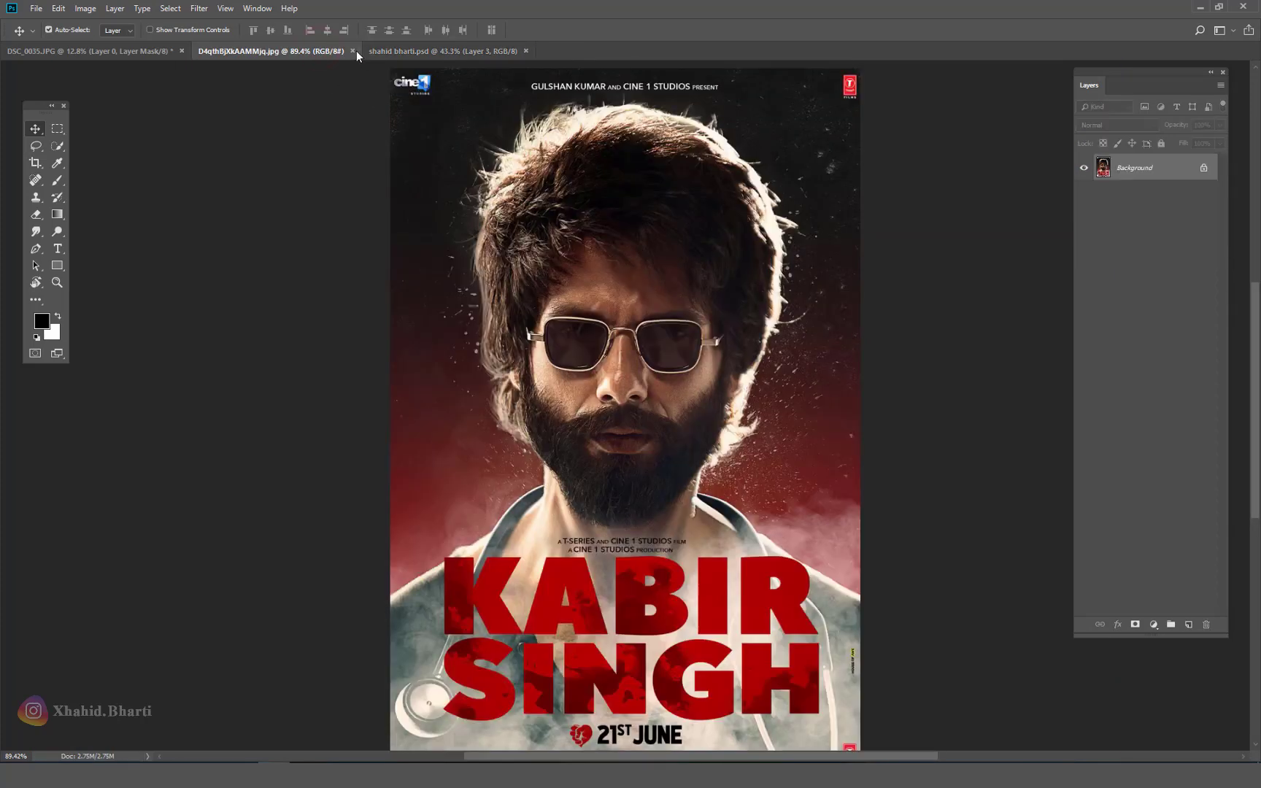
{"action": "left_click", "coordinate": [352, 51]}
Step: Close DSC_0035.JPG, saving its changes in Photoshop (PSD) format
{"action": "left_click", "coordinate": [169, 54]}
{"action": "left_click", "coordinate": [181, 51]}
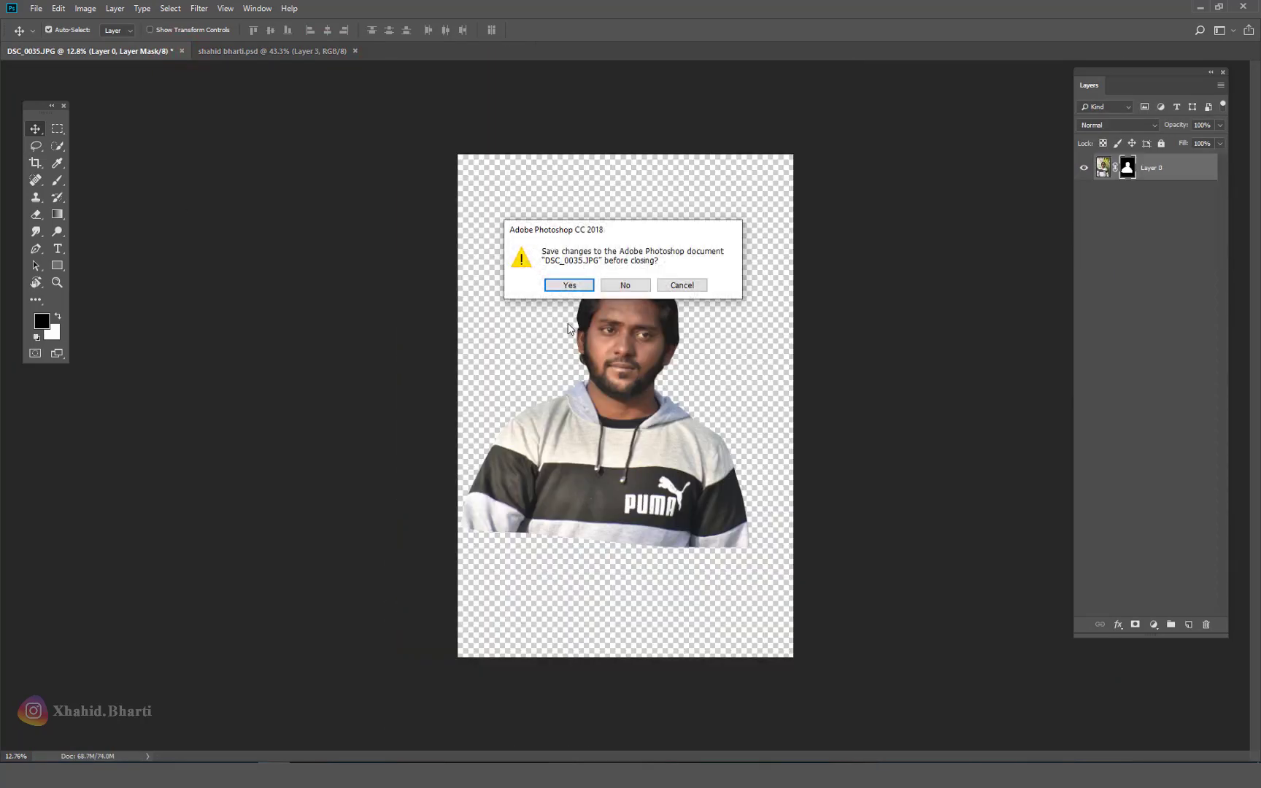
{"action": "left_click", "coordinate": [578, 283]}
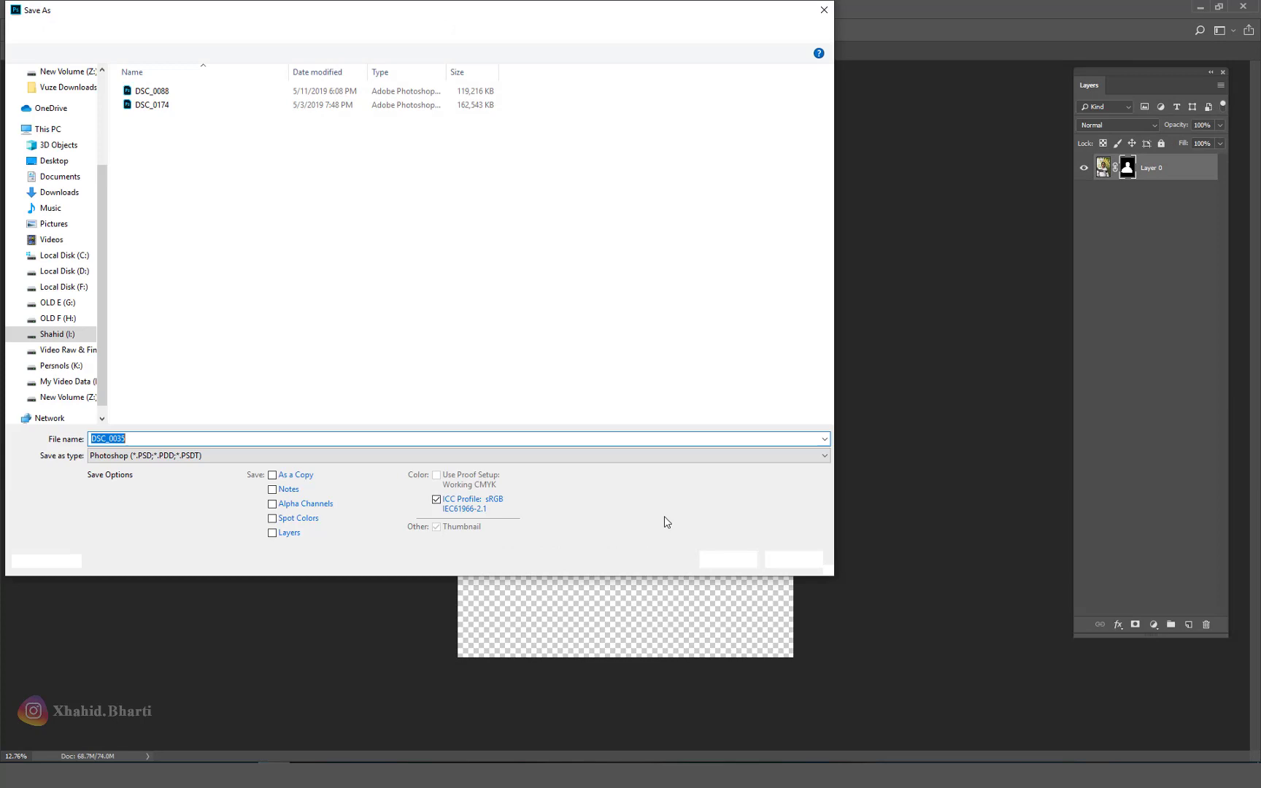
{"action": "left_click", "coordinate": [711, 560]}
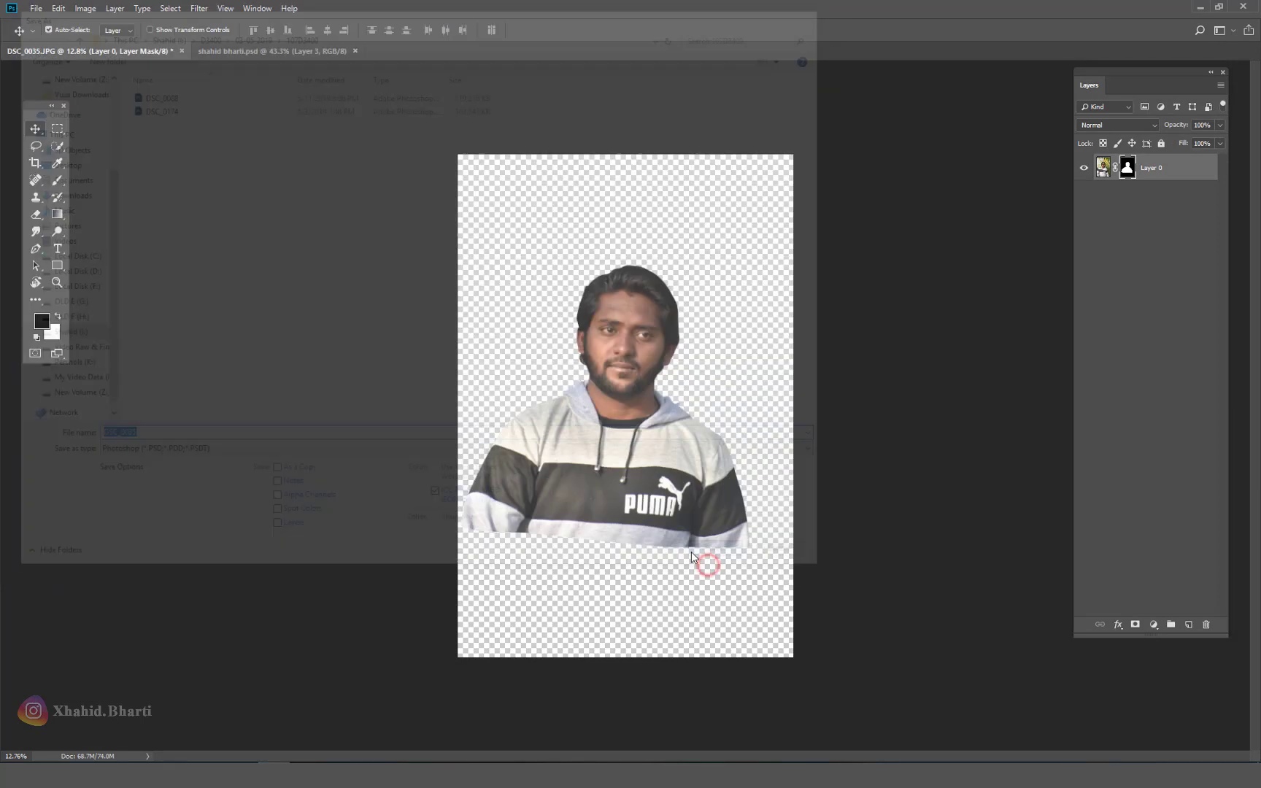
{"action": "left_click", "coordinate": [766, 216]}
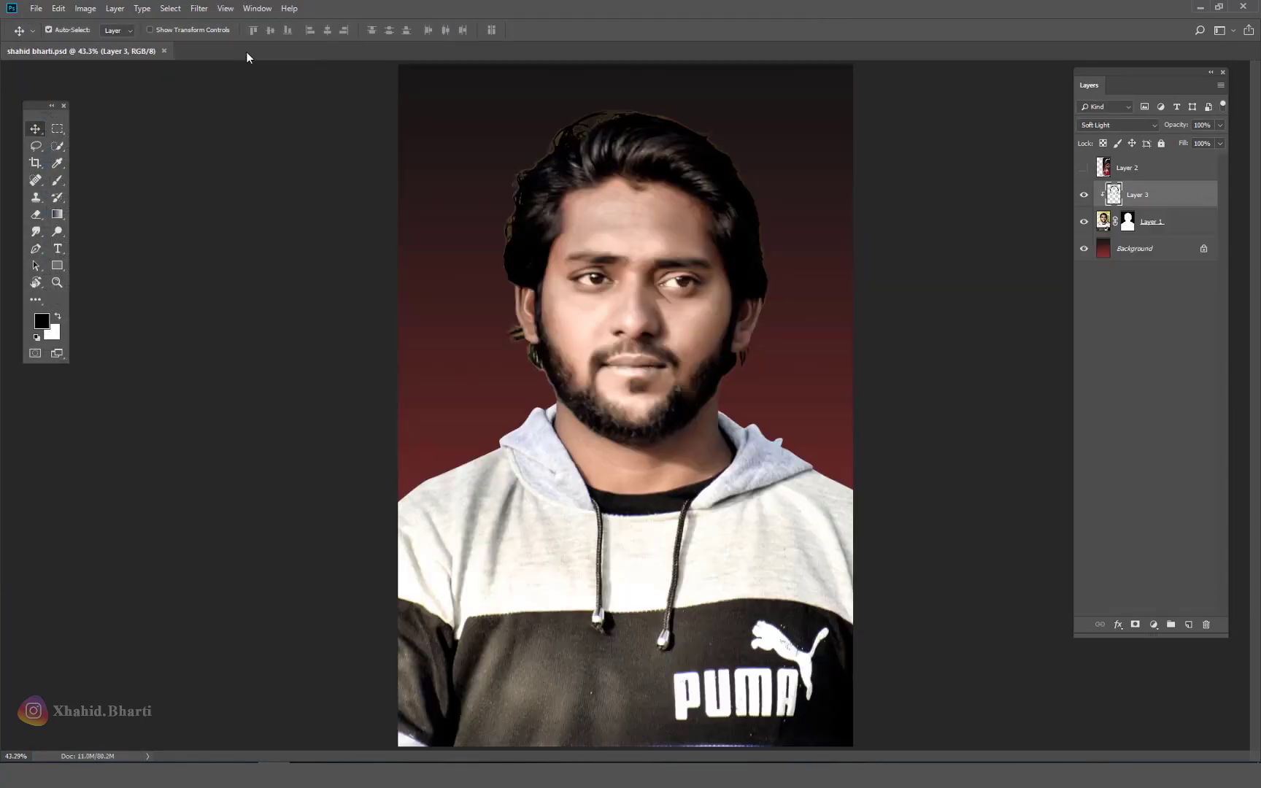
Step: Zoom out, toggle the poster layer to compare, and bring up the Brush presets
{"action": "key", "text": "ctrl+minus"}
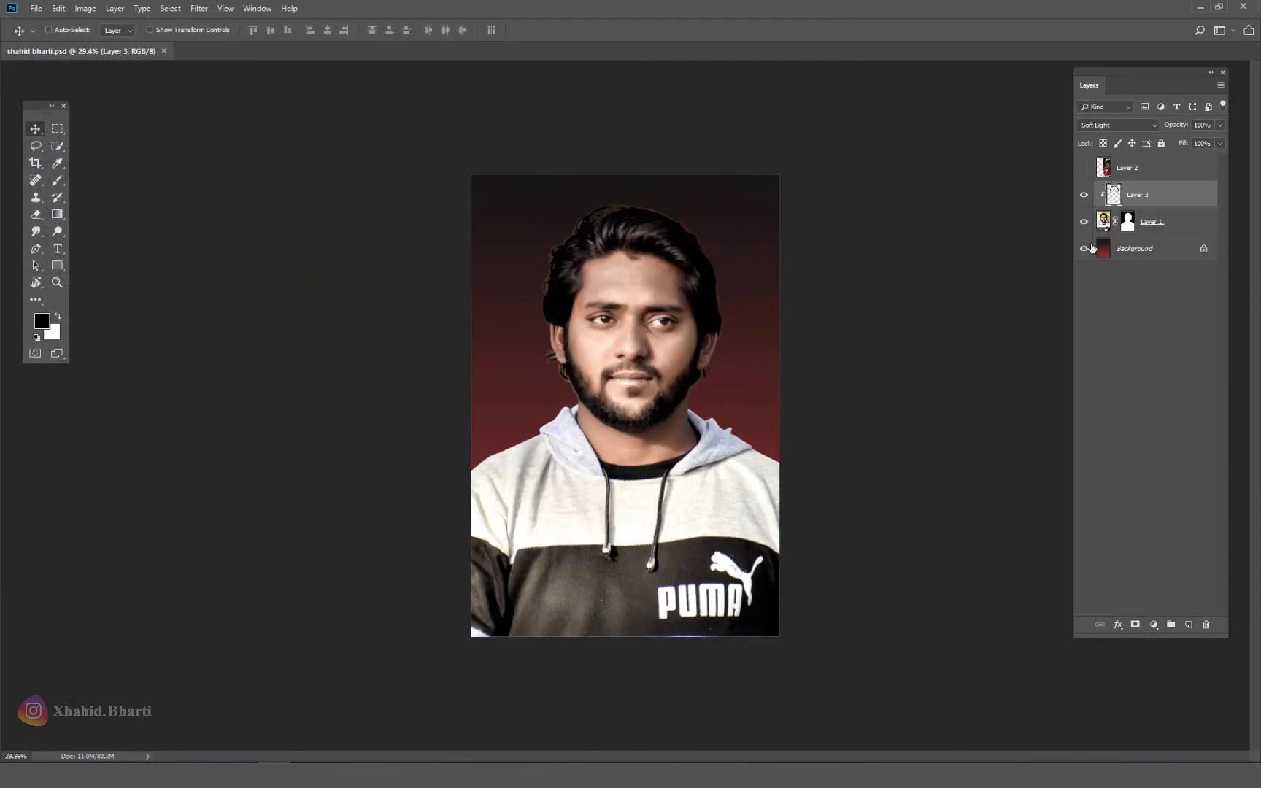
{"action": "left_click", "coordinate": [1084, 167]}
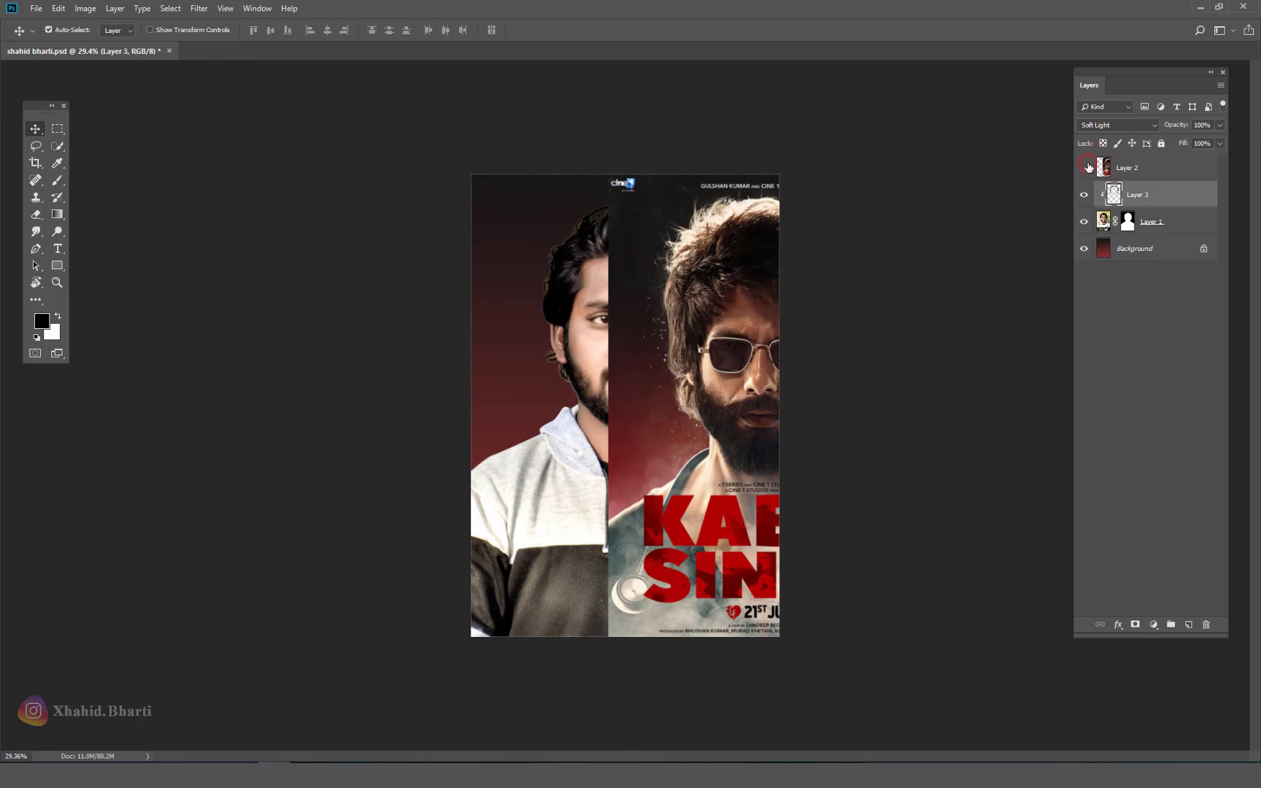
{"action": "left_click", "coordinate": [1084, 168]}
{"action": "left_click", "coordinate": [57, 162]}
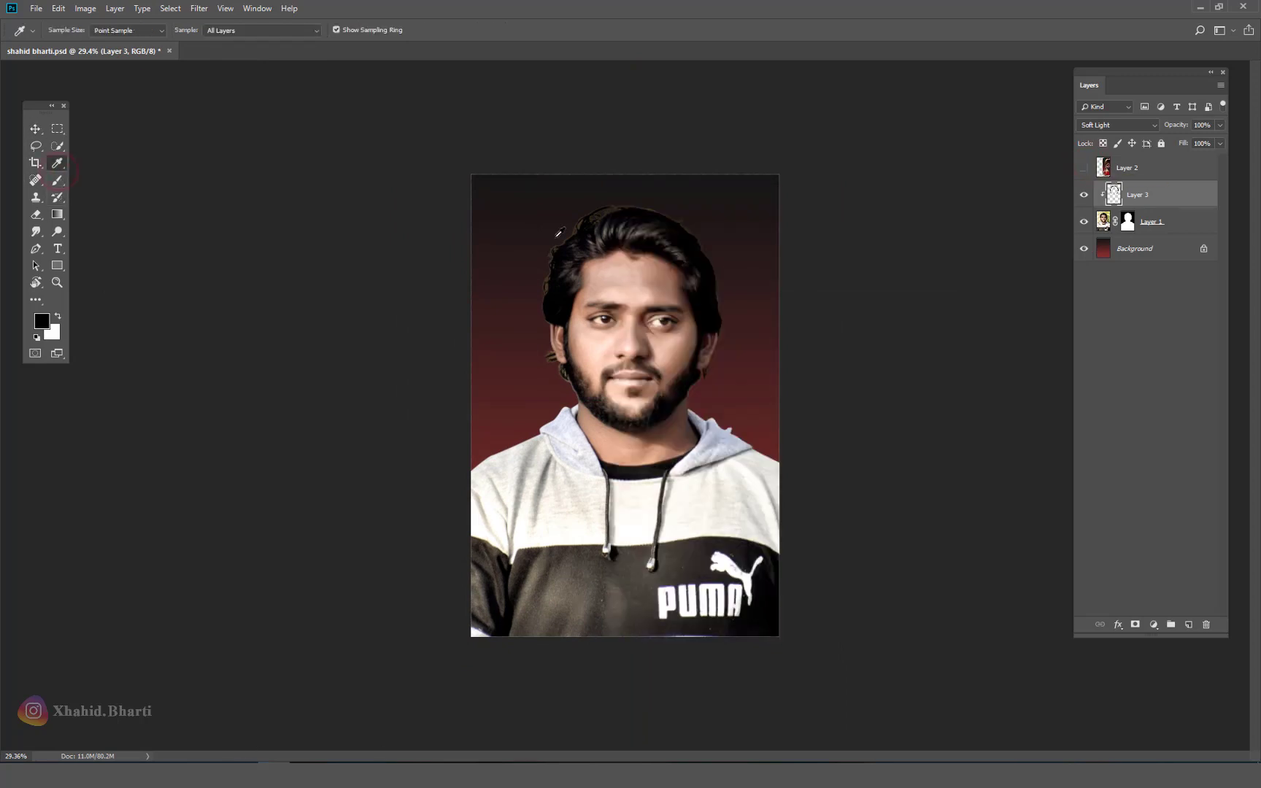
{"action": "left_click", "coordinate": [57, 180]}
{"action": "right_click", "coordinate": [532, 235]}
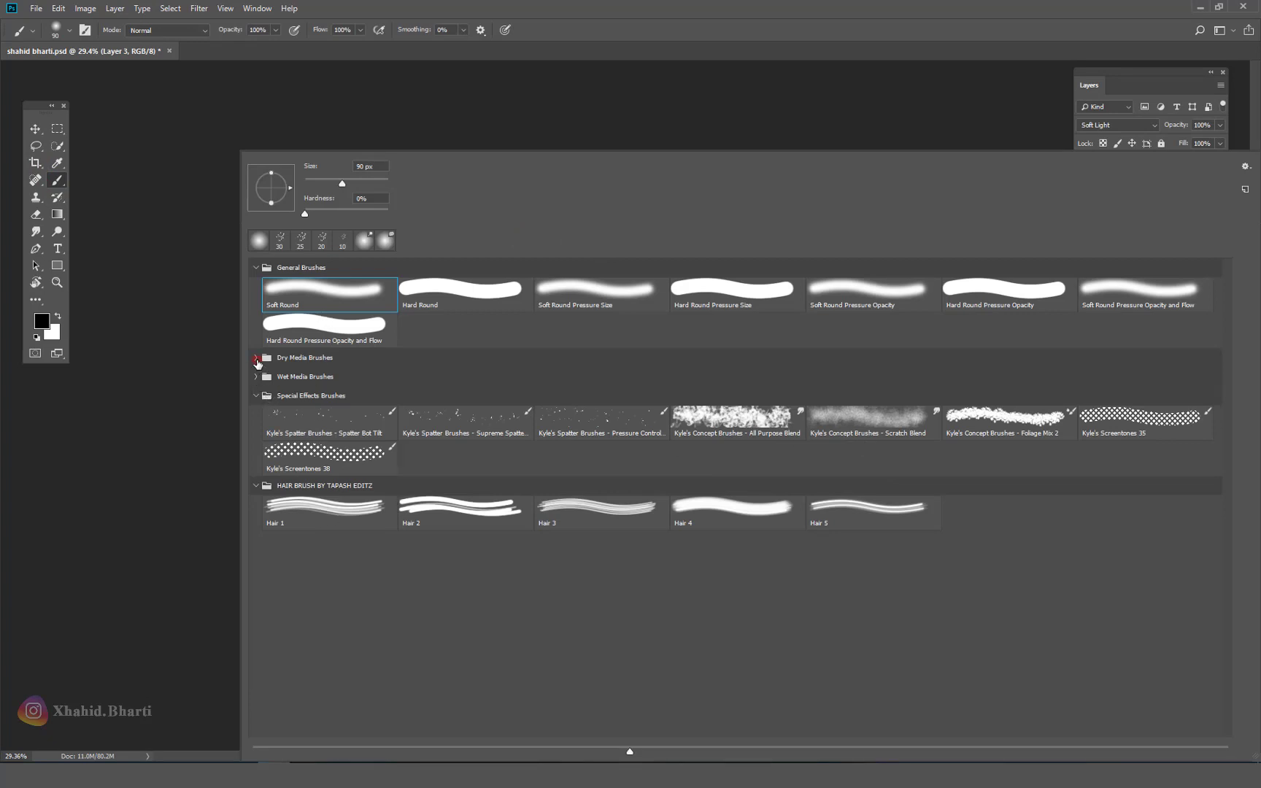
Step: Lasso a selection around the PUMA logo on the sweater
{"action": "left_click", "coordinate": [256, 358]}
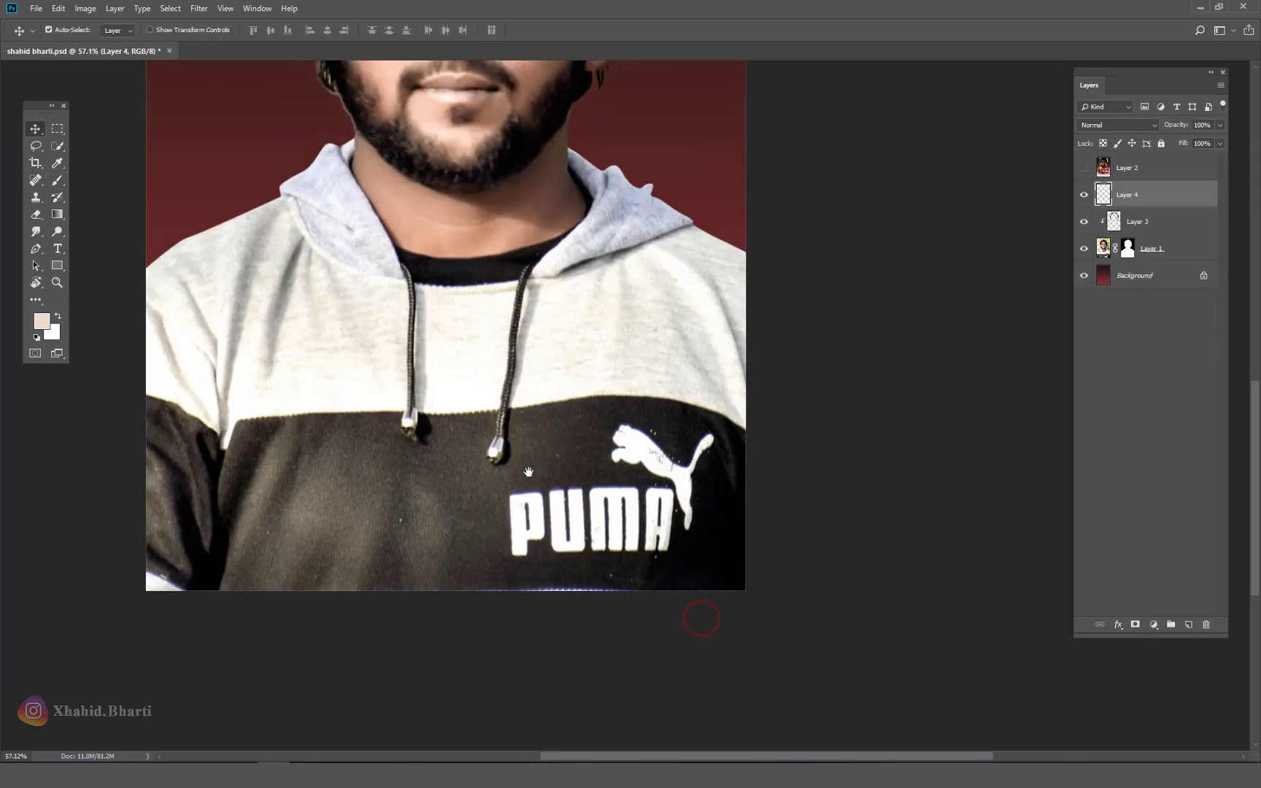
{"action": "left_click", "coordinate": [36, 145]}
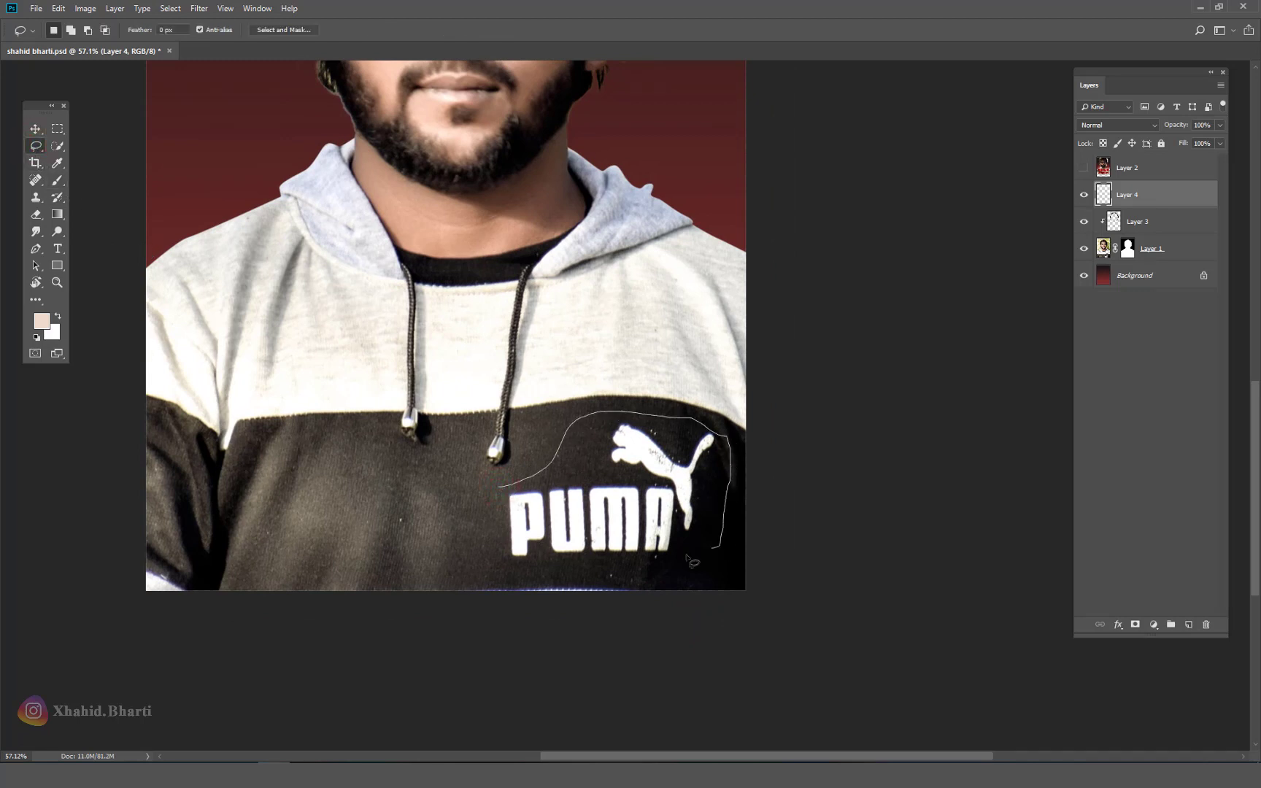
{"action": "left_click_drag", "start_coordinate": [493, 571], "coordinate": [502, 483]}
{"action": "left_click", "coordinate": [35, 179]}
{"action": "left_click", "coordinate": [330, 530], "text": "ctrl"}
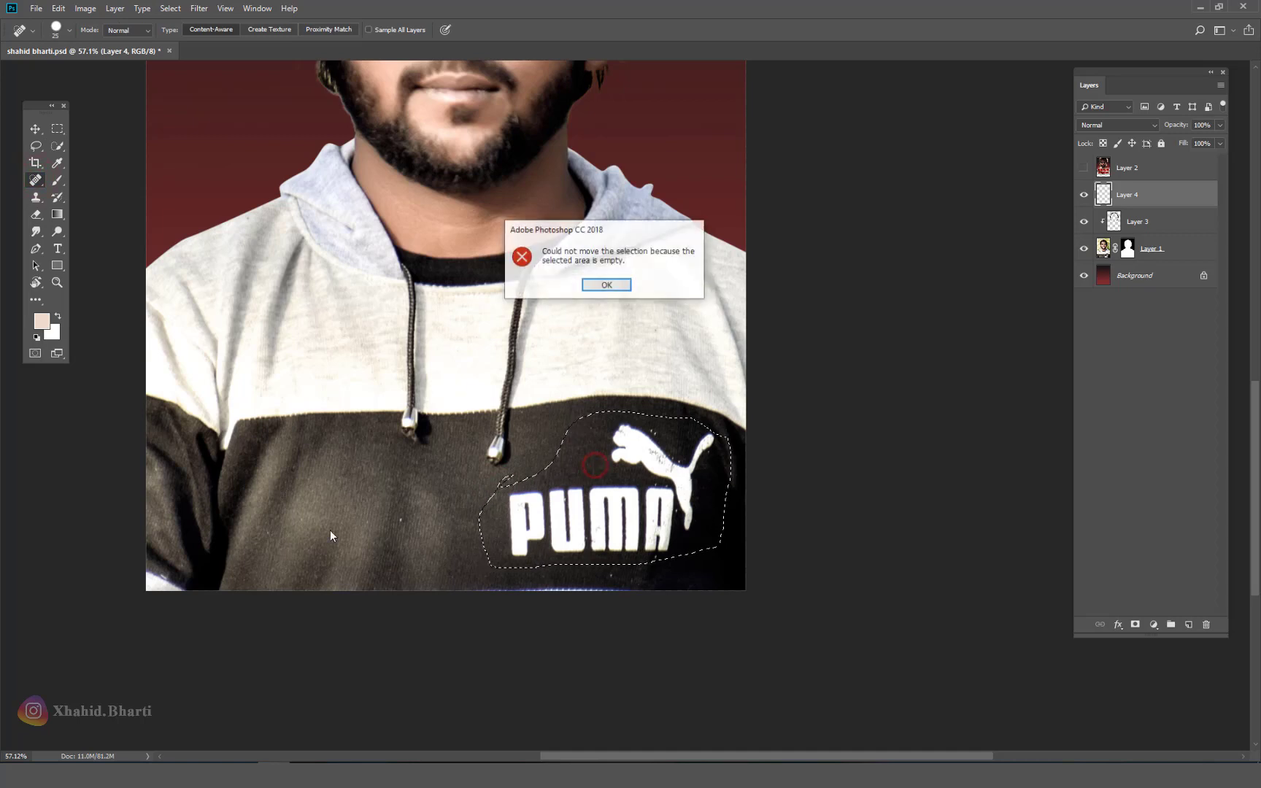
{"action": "left_click", "coordinate": [607, 284]}
Step: Content-Aware Fill the logo selection on Layer 1, then deselect and zoom out
{"action": "left_click", "coordinate": [1167, 248]}
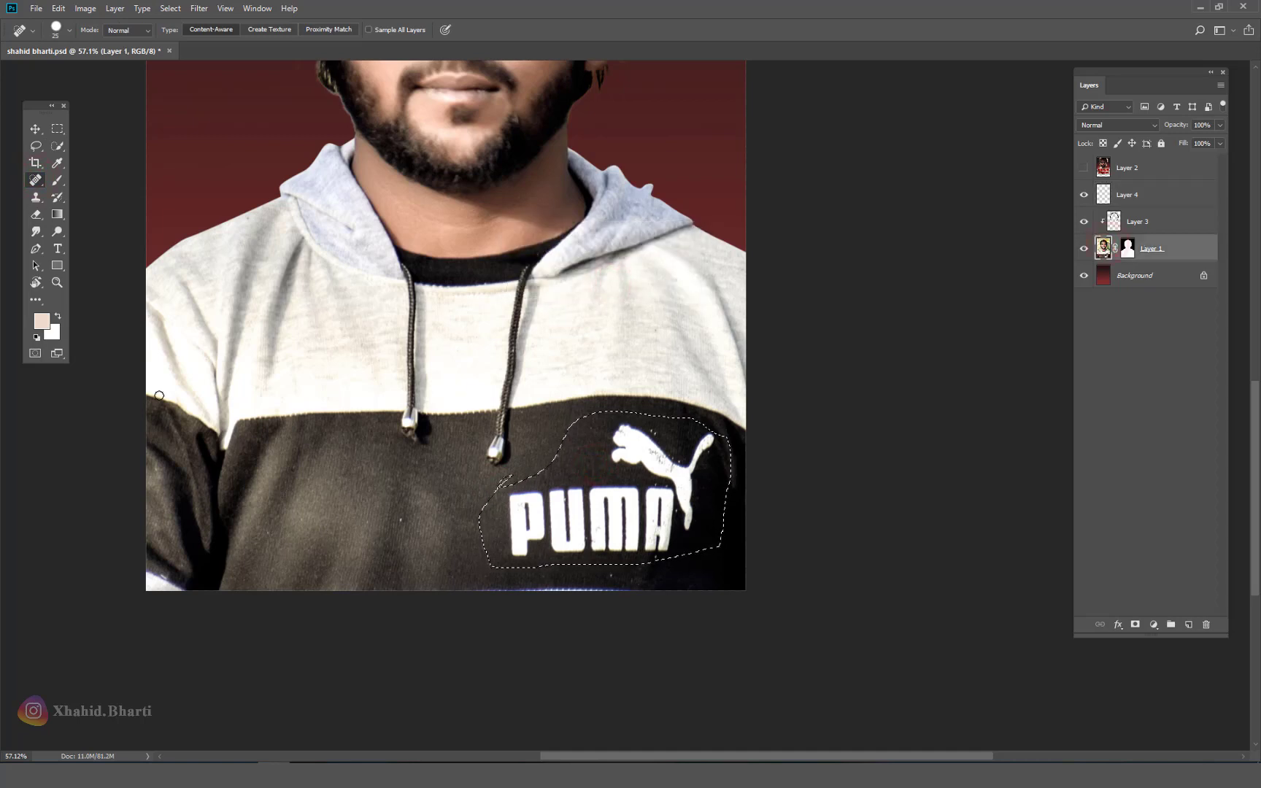
{"action": "key", "text": "shift+F5"}
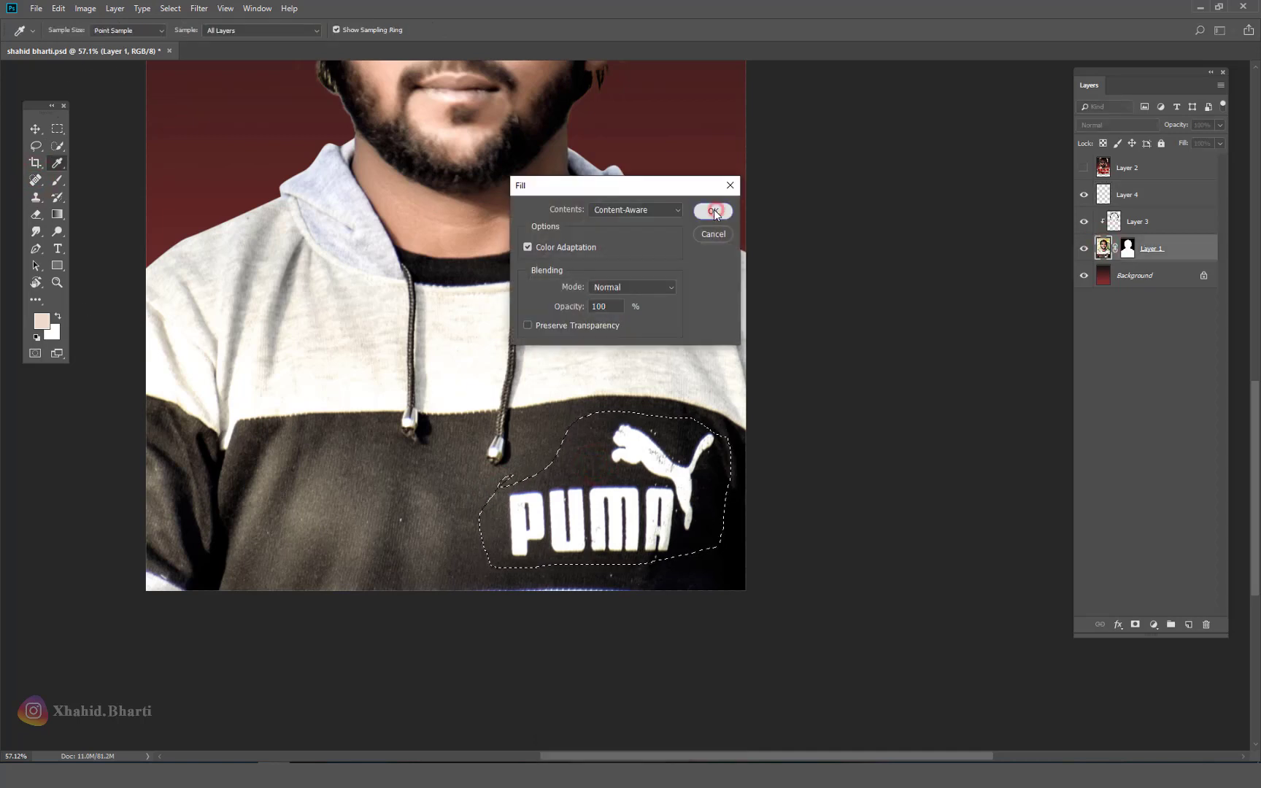
{"action": "left_click", "coordinate": [714, 206]}
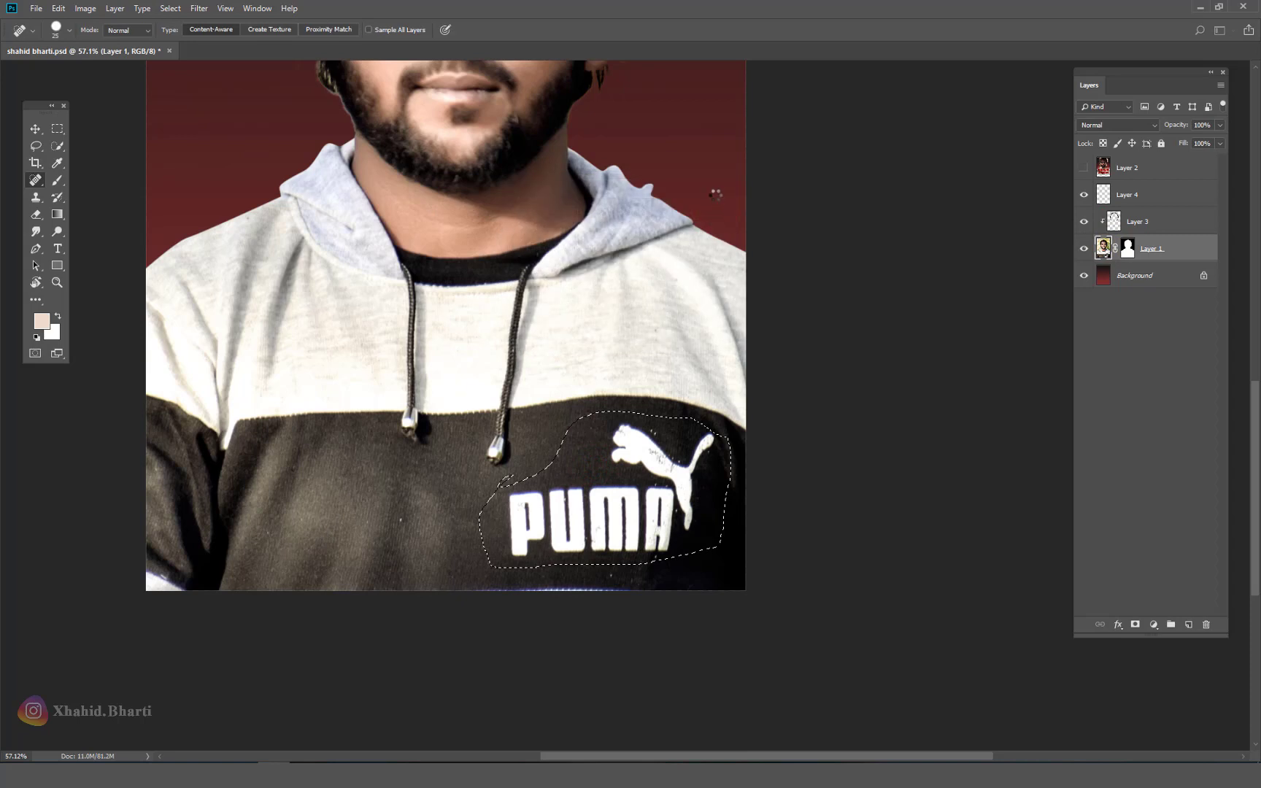
{"action": "key", "text": "ctrl+d"}
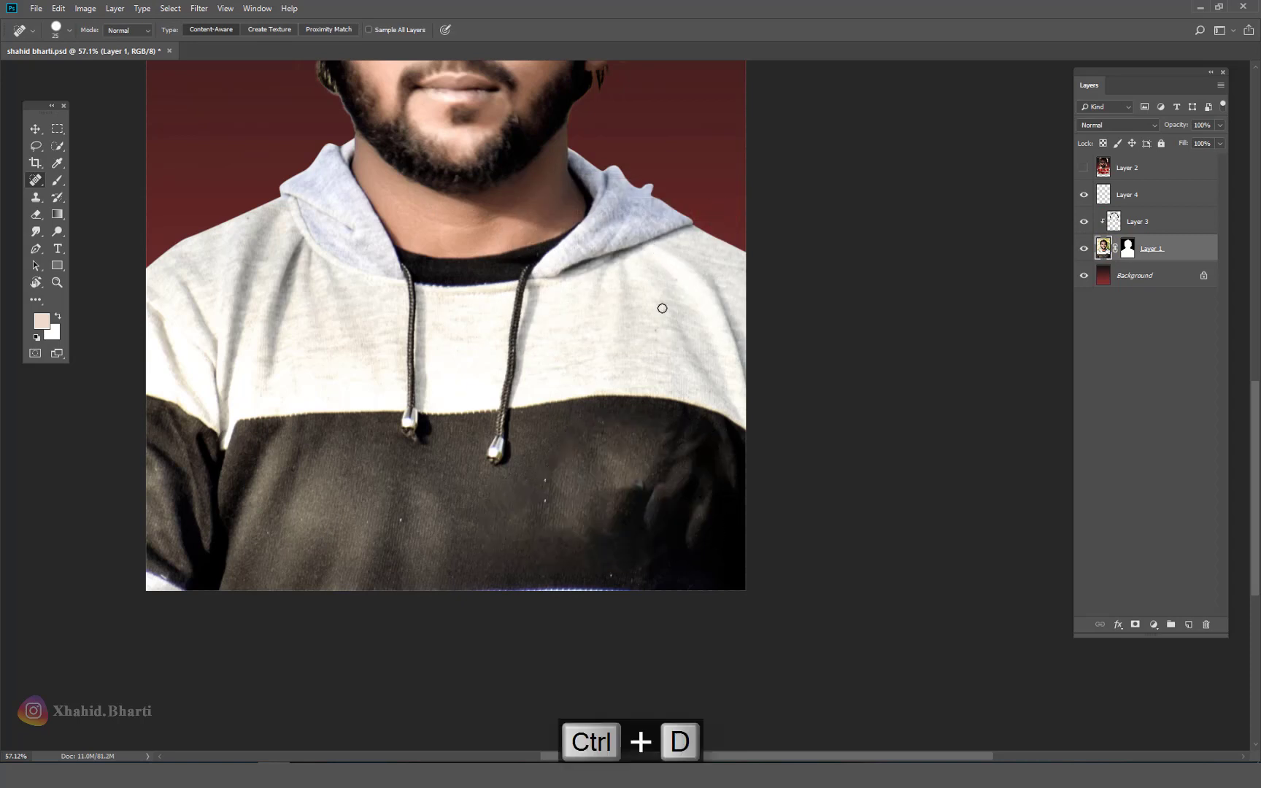
{"action": "left_click_drag", "start_coordinate": [480, 394], "coordinate": [551, 414]}
{"action": "key", "text": "v"}
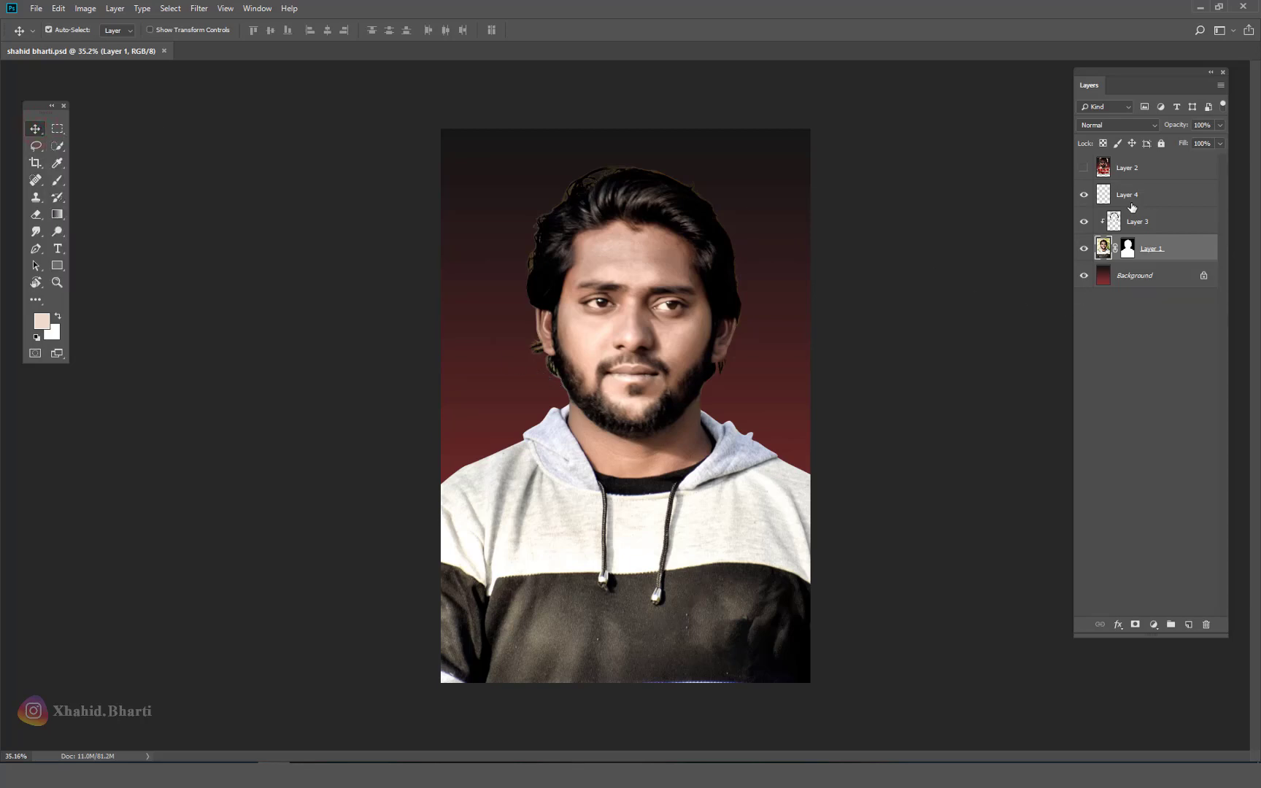
Step: Select Layer 4 and try brush strokes on the sweater, undoing them
{"action": "left_click", "coordinate": [1157, 193]}
{"action": "key", "text": "b"}
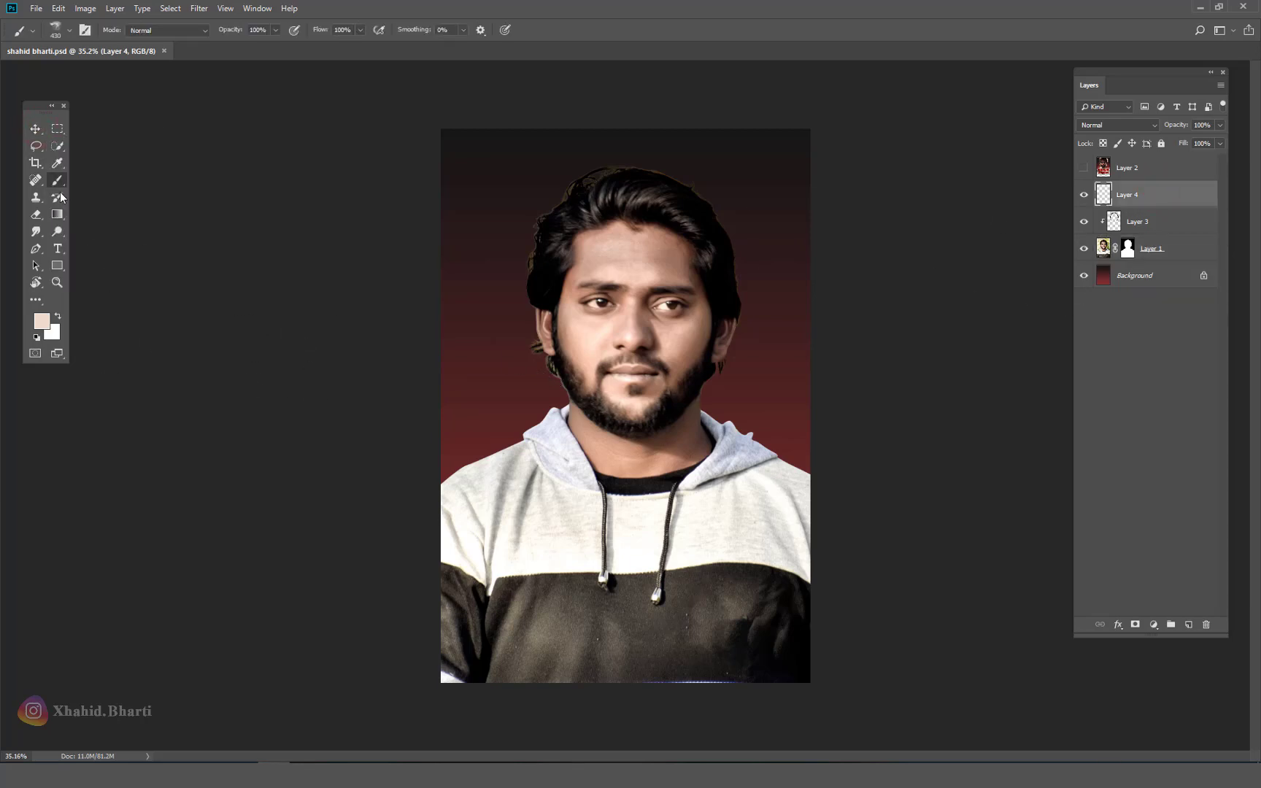
{"action": "left_click", "coordinate": [487, 412]}
{"action": "key", "text": "ctrl+z"}
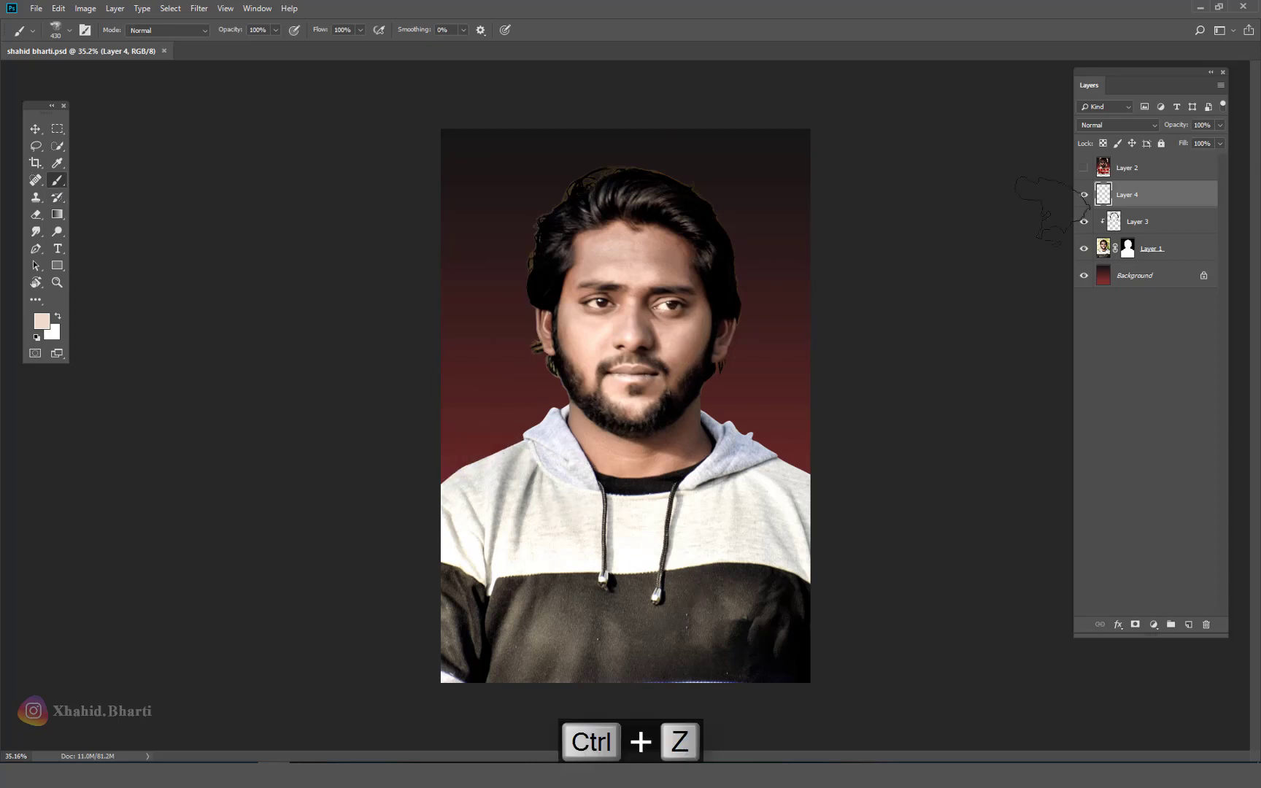
{"action": "left_click_drag", "start_coordinate": [488, 561], "coordinate": [574, 573]}
{"action": "key", "text": "ctrl+z"}
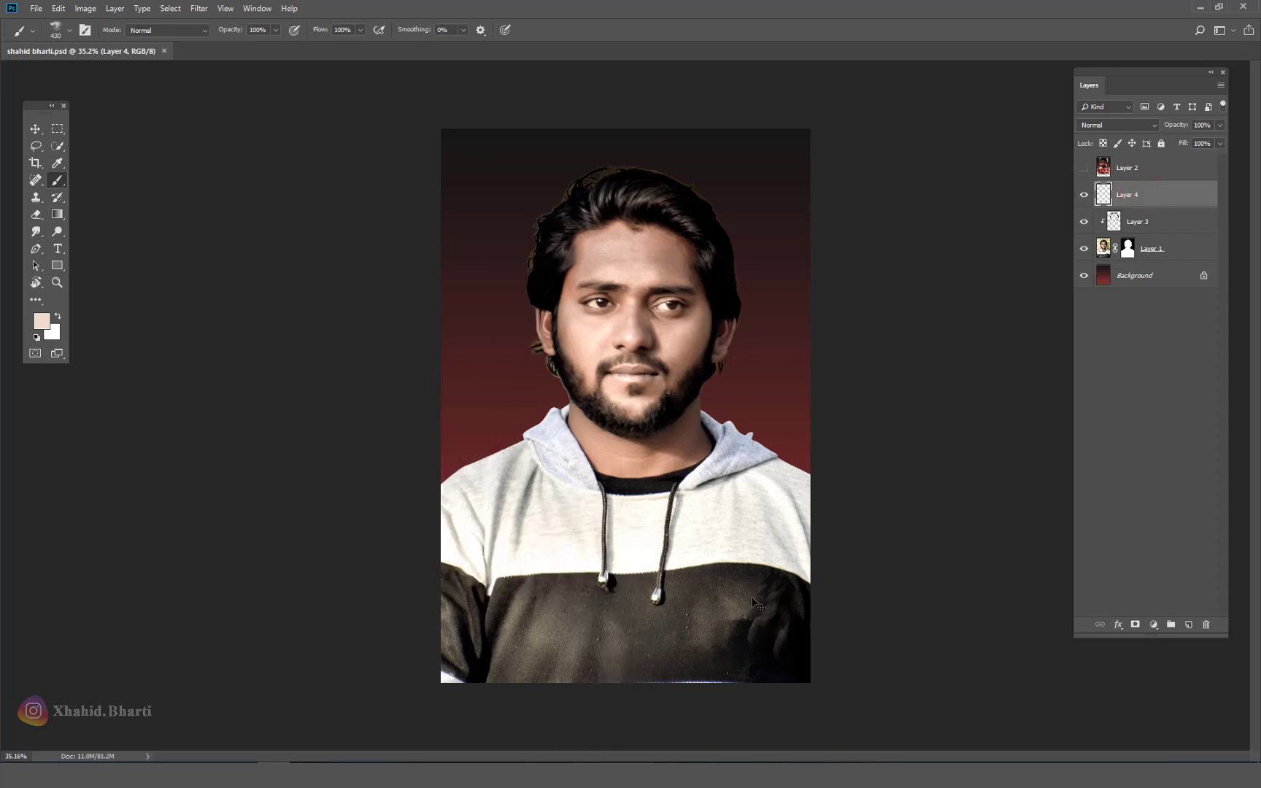
Step: Paint the dark lower sweater band with a 50% opacity, 1200 px soft brush
{"action": "key", "text": "bracketright"}
{"action": "key", "text": "5"}
{"action": "key", "text": "bracketright"}
{"action": "key", "text": "bracketright"}
{"action": "key", "text": "bracketright"}
{"action": "key", "text": "bracketright"}
{"action": "key", "text": "bracketright"}
{"action": "key", "text": "bracketright"}
{"action": "key", "text": "bracketright"}
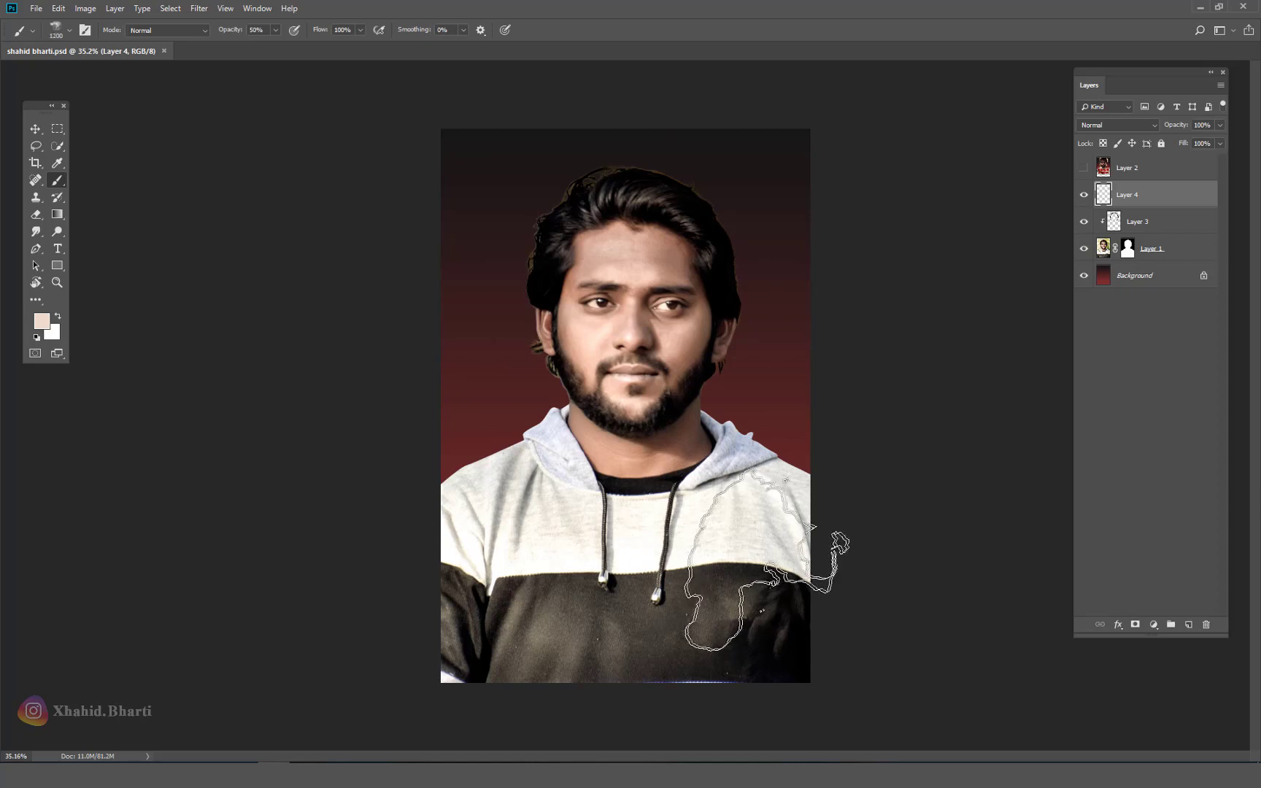
{"action": "mouse_move", "coordinate": [760, 563]}
{"action": "left_mouse_down"}
{"action": "mouse_move", "coordinate": [562, 647]}
{"action": "mouse_move", "coordinate": [521, 521]}
{"action": "mouse_move", "coordinate": [449, 649]}
{"action": "mouse_move", "coordinate": [876, 650]}
{"action": "left_mouse_up"}
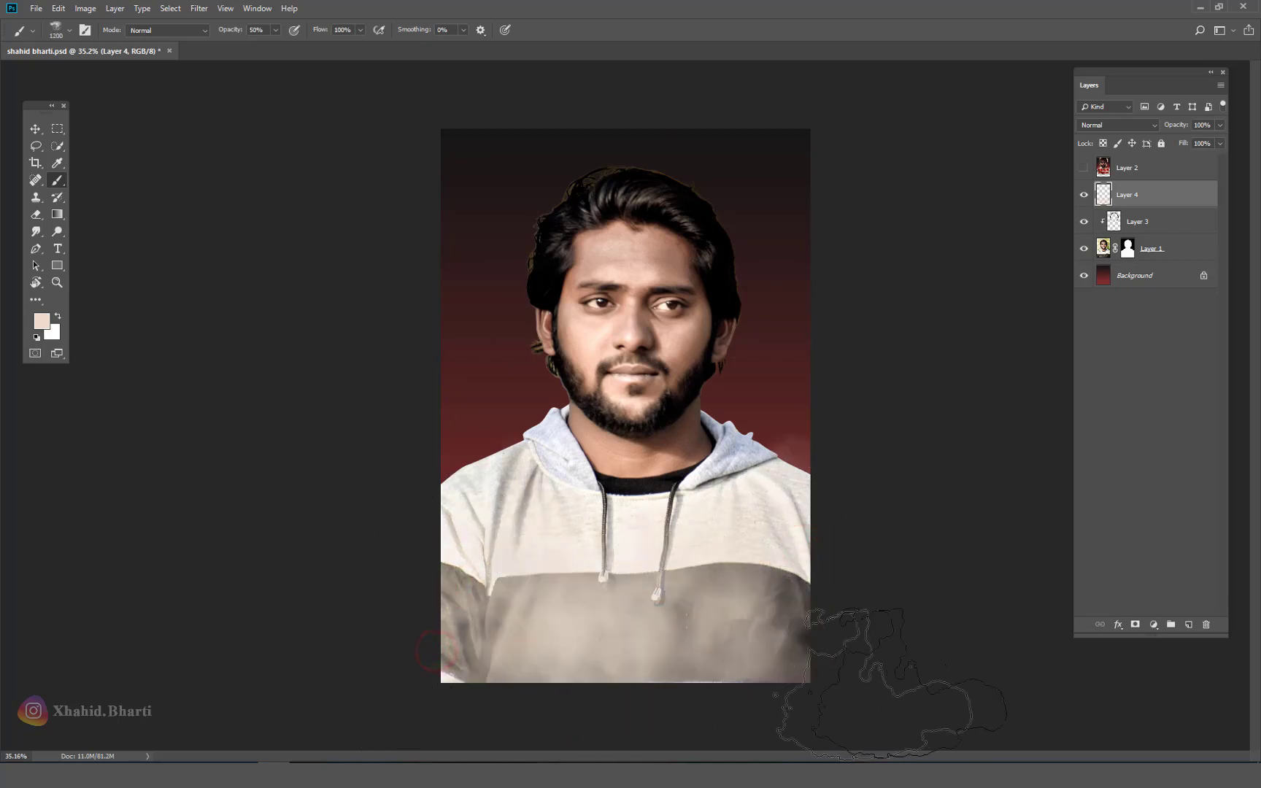
{"action": "key", "text": "bracketleft"}
{"action": "key", "text": "bracketleft"}
{"action": "key", "text": "bracketleft"}
{"action": "key", "text": "bracketleft"}
{"action": "key", "text": "bracketleft"}
{"action": "key", "text": "bracketleft"}
{"action": "key", "text": "bracketleft"}
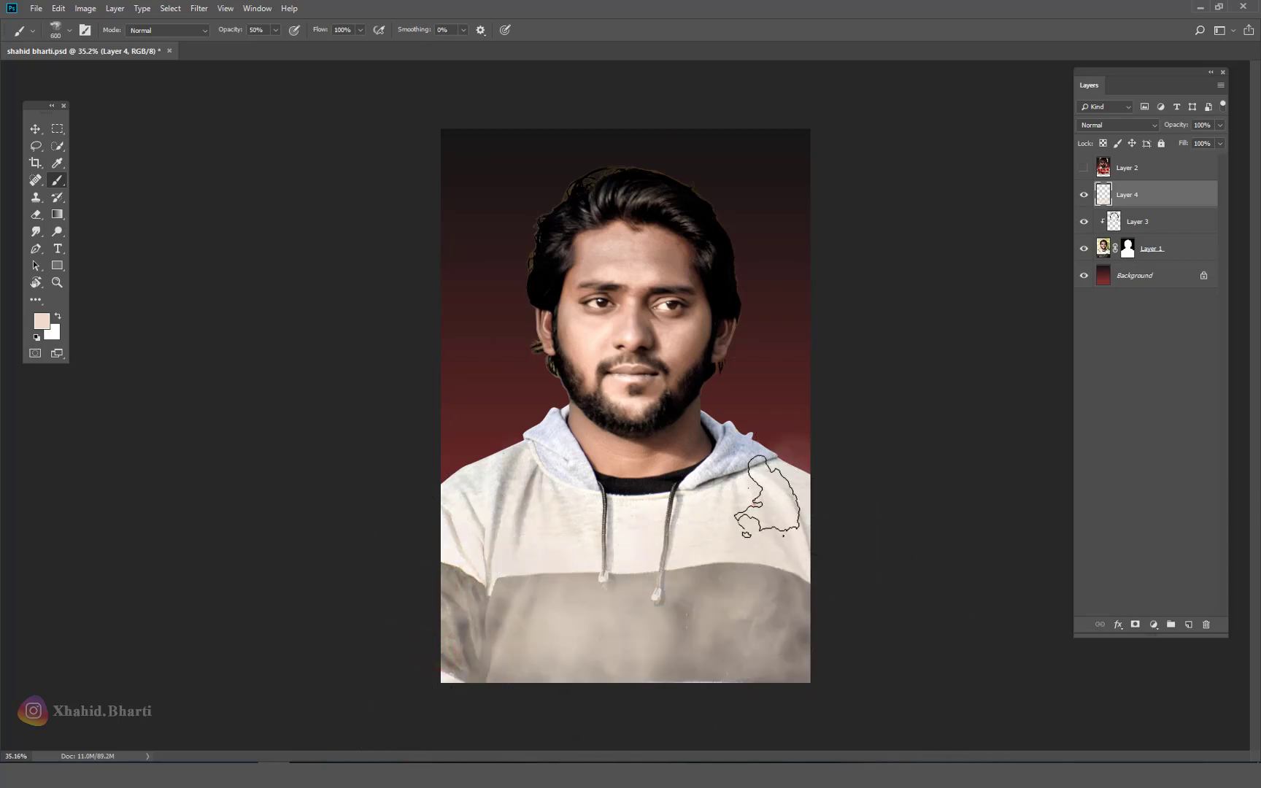
{"action": "left_click", "coordinate": [1154, 275]}
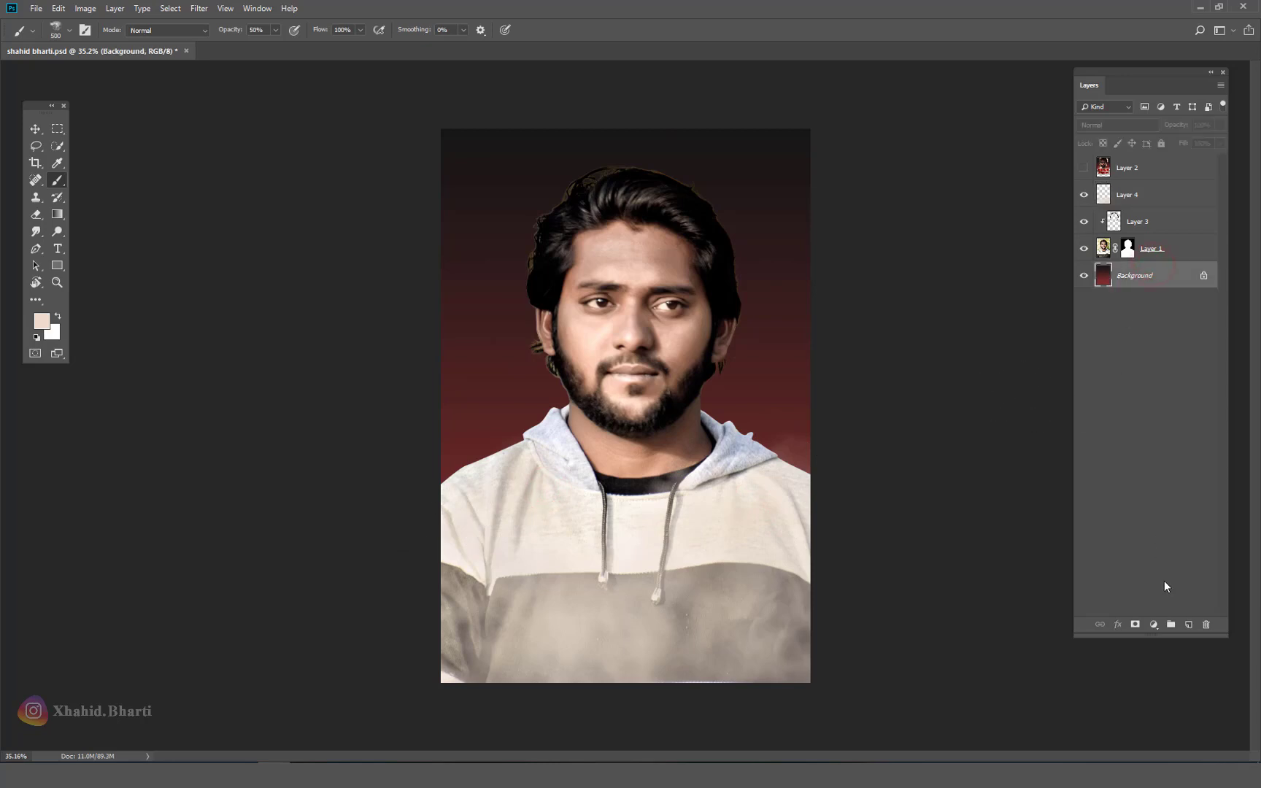
Step: Add Layer 5 above Background and stamp 20% opacity smoke left of the face with an 800 px brush
{"action": "left_click", "coordinate": [1186, 625]}
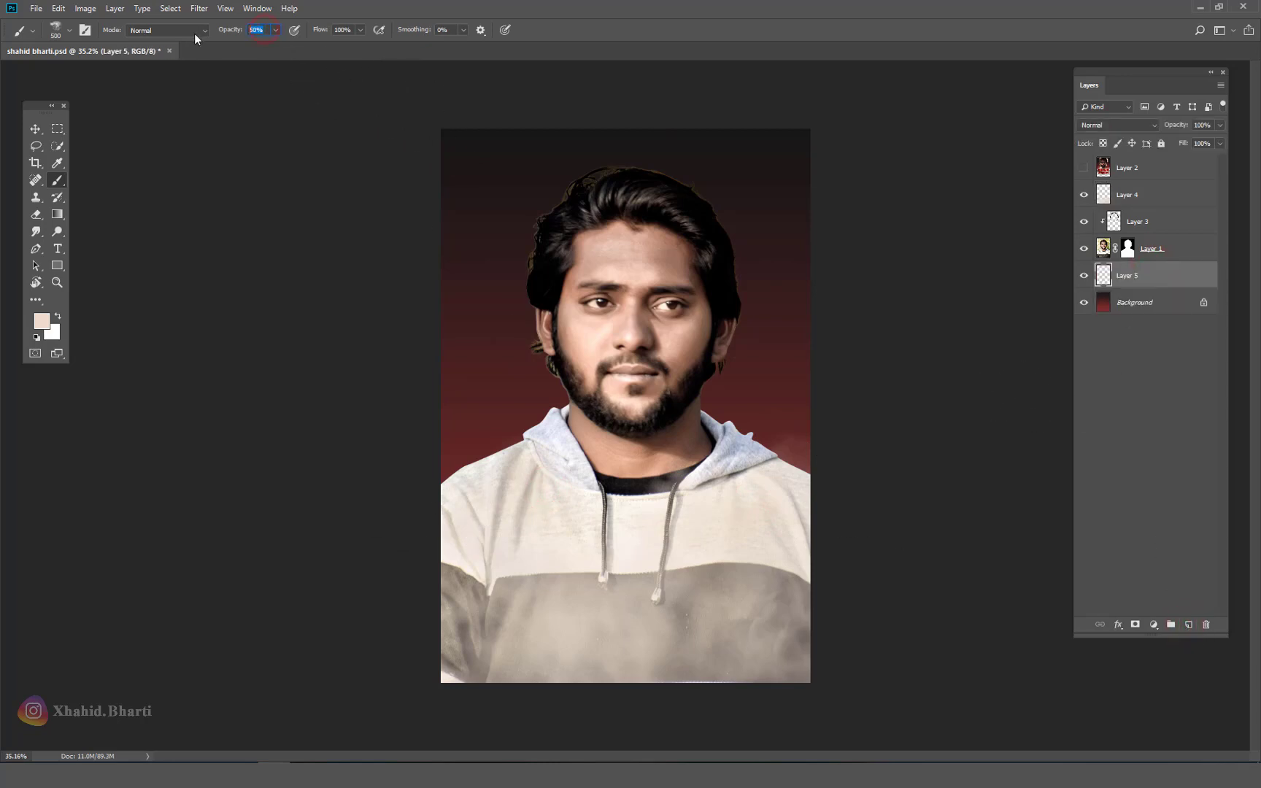
{"action": "type", "text": "20"}
{"action": "left_click_drag", "start_coordinate": [408, 416], "coordinate": [467, 379]}
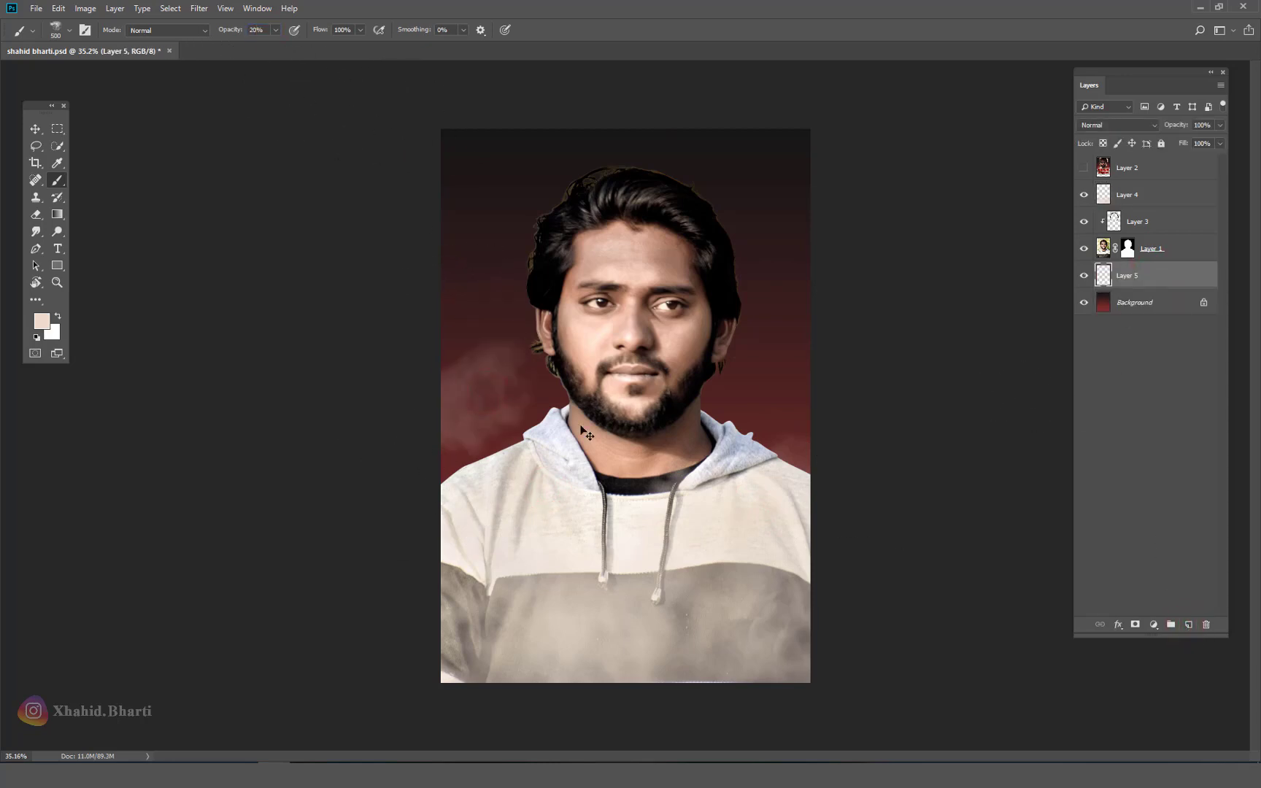
{"action": "key", "text": "ctrl+z"}
{"action": "key", "text": "bracketright"}
{"action": "key", "text": "bracketright"}
{"action": "key", "text": "bracketright"}
{"action": "left_click", "coordinate": [497, 394]}
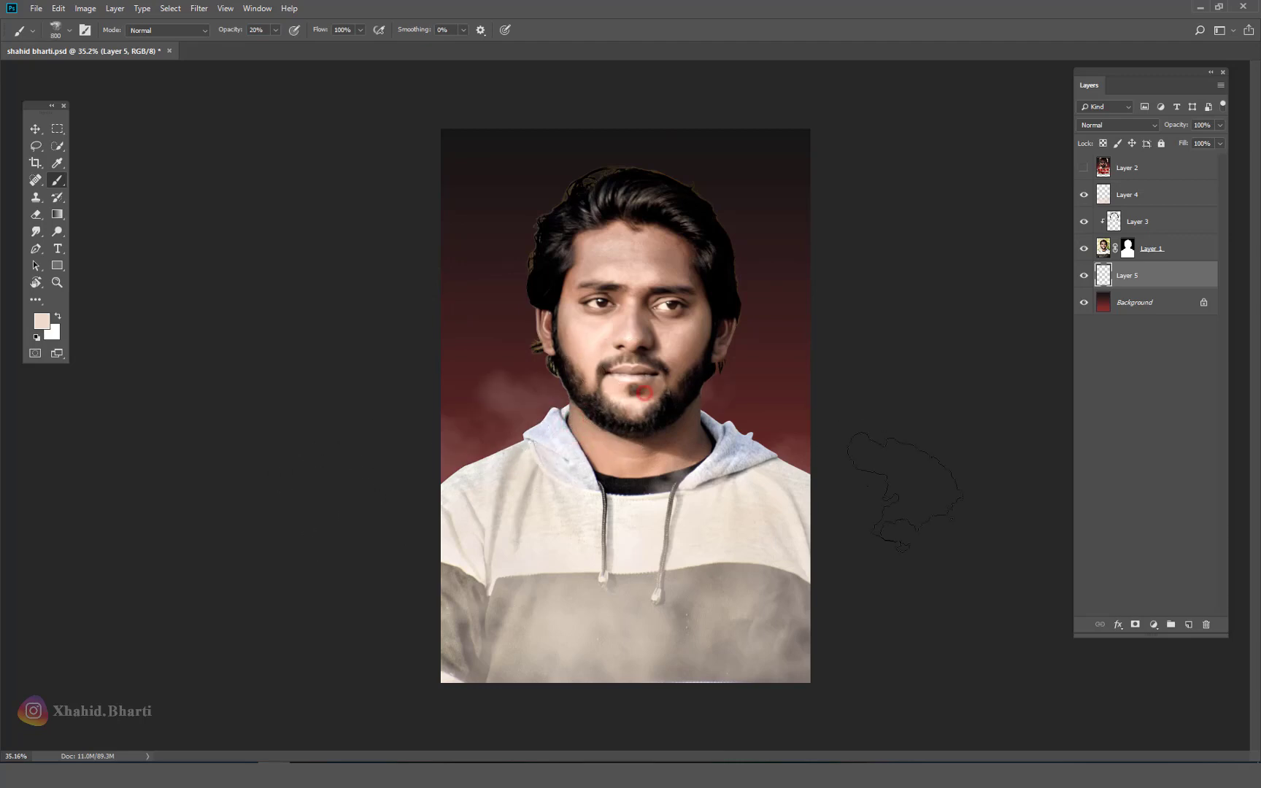
{"action": "left_click", "coordinate": [35, 129]}
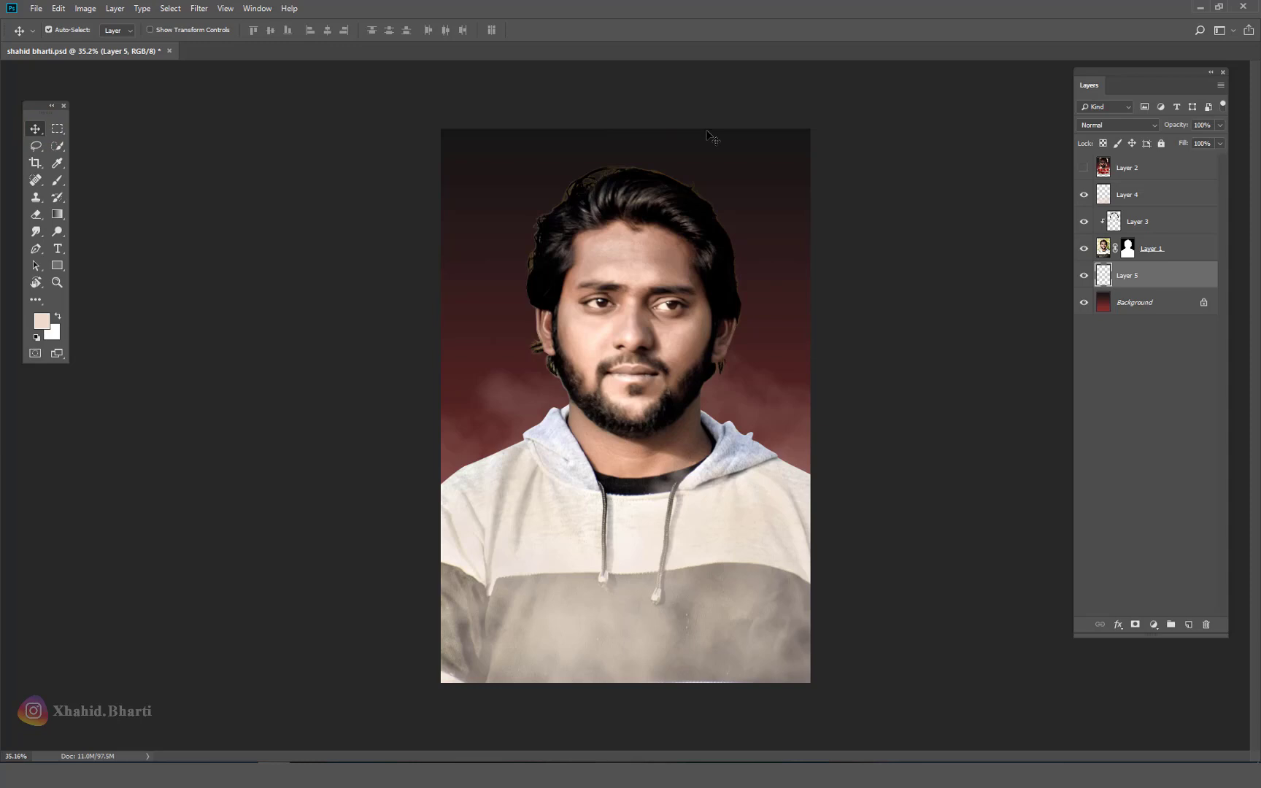
Step: Compare against the poster layer, then search for and open the 00000000 folder
{"action": "left_click", "coordinate": [1082, 167]}
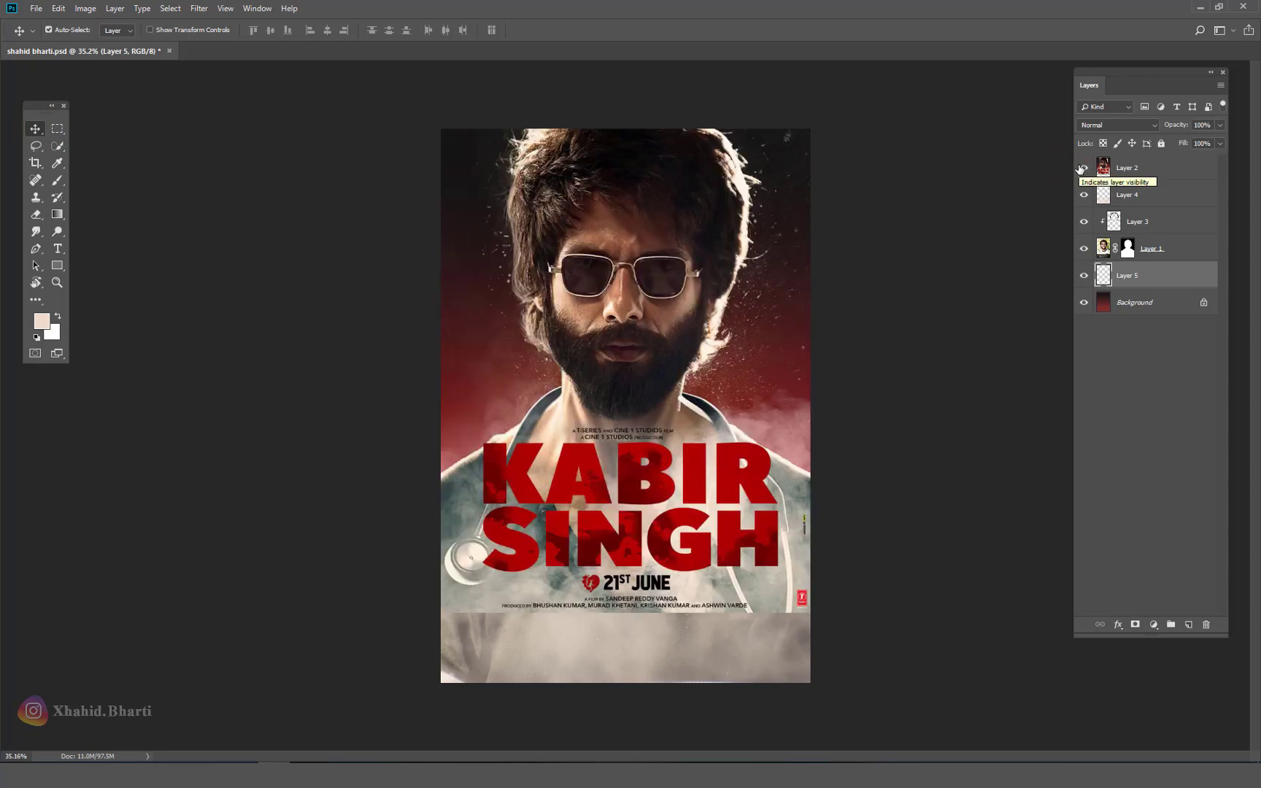
{"action": "left_click", "coordinate": [1082, 168]}
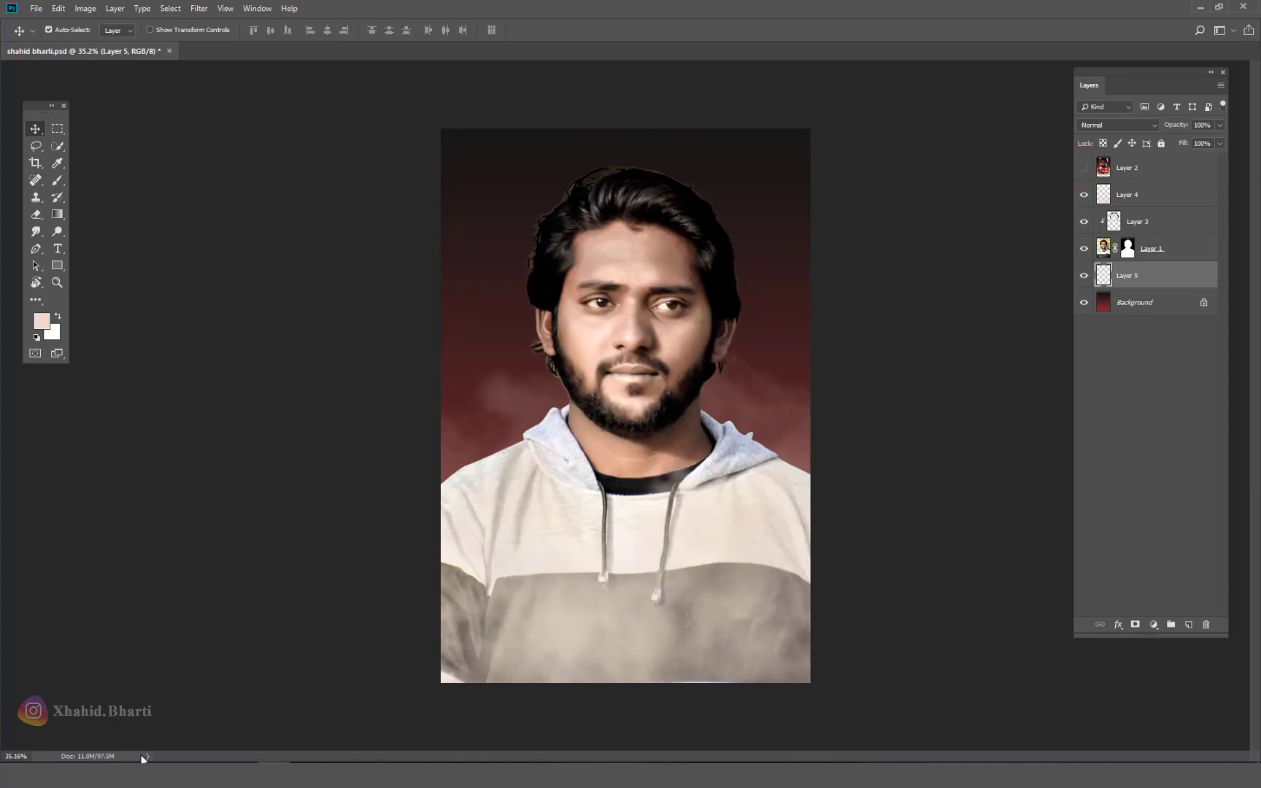
{"action": "key", "text": "alt+Tab"}
{"action": "triple_click", "coordinate": [615, 40]}
{"action": "type", "text": "0000000"}
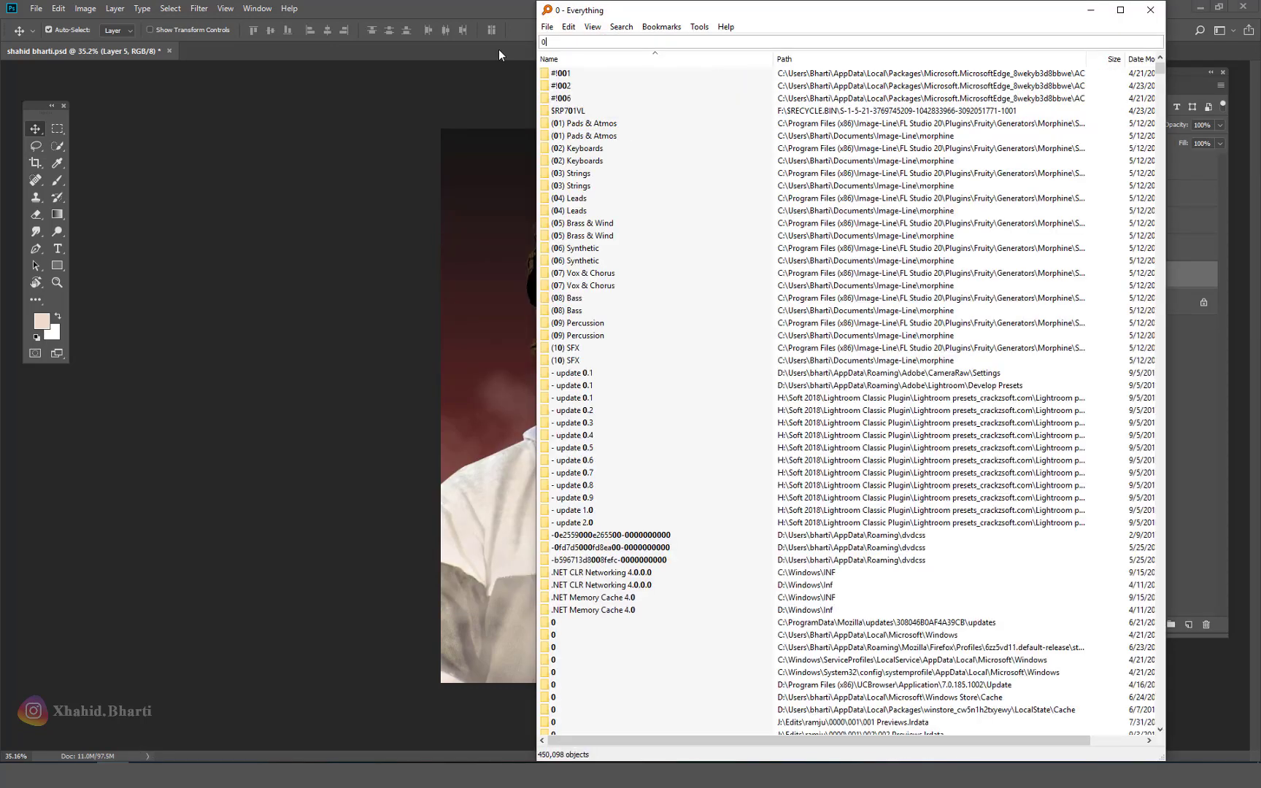
{"action": "key", "text": "Down"}
{"action": "key", "text": "Down"}
{"action": "key", "text": "Down"}
{"action": "key", "text": "Down"}
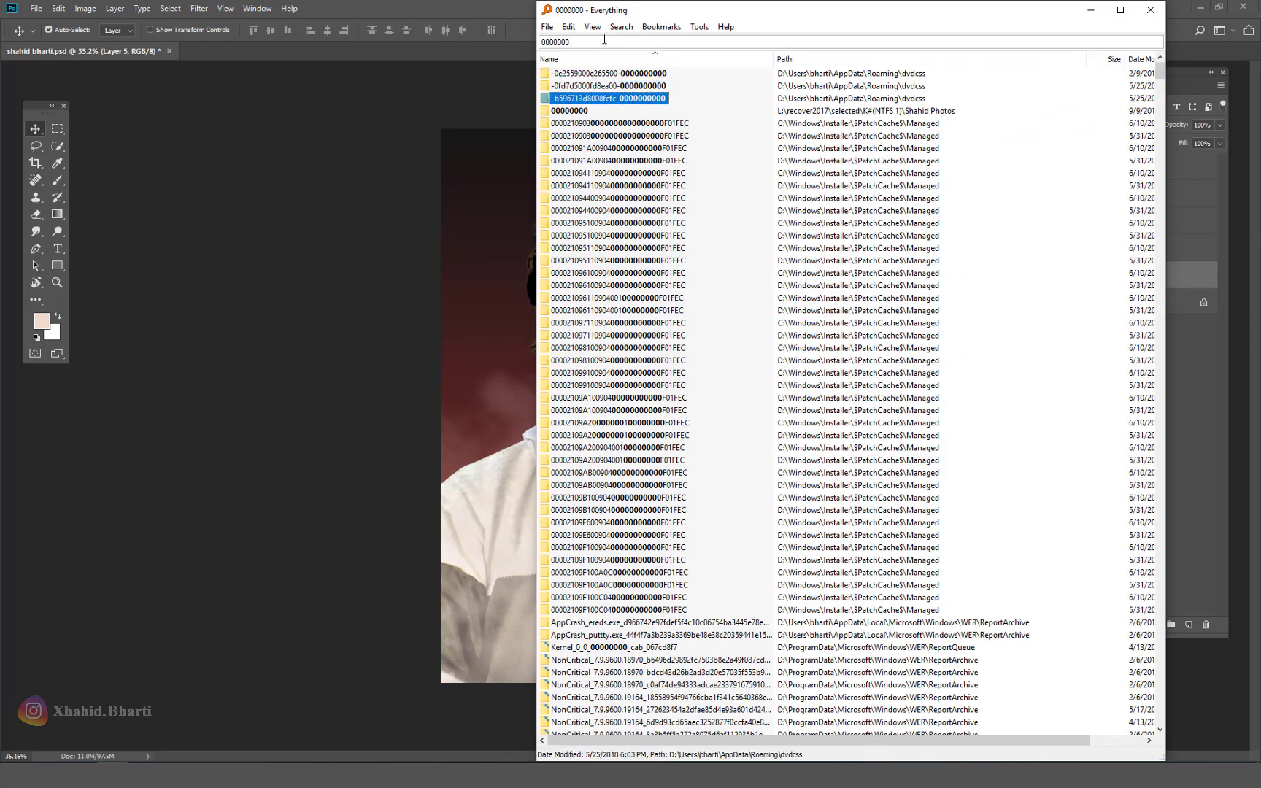
{"action": "key", "text": "Return"}
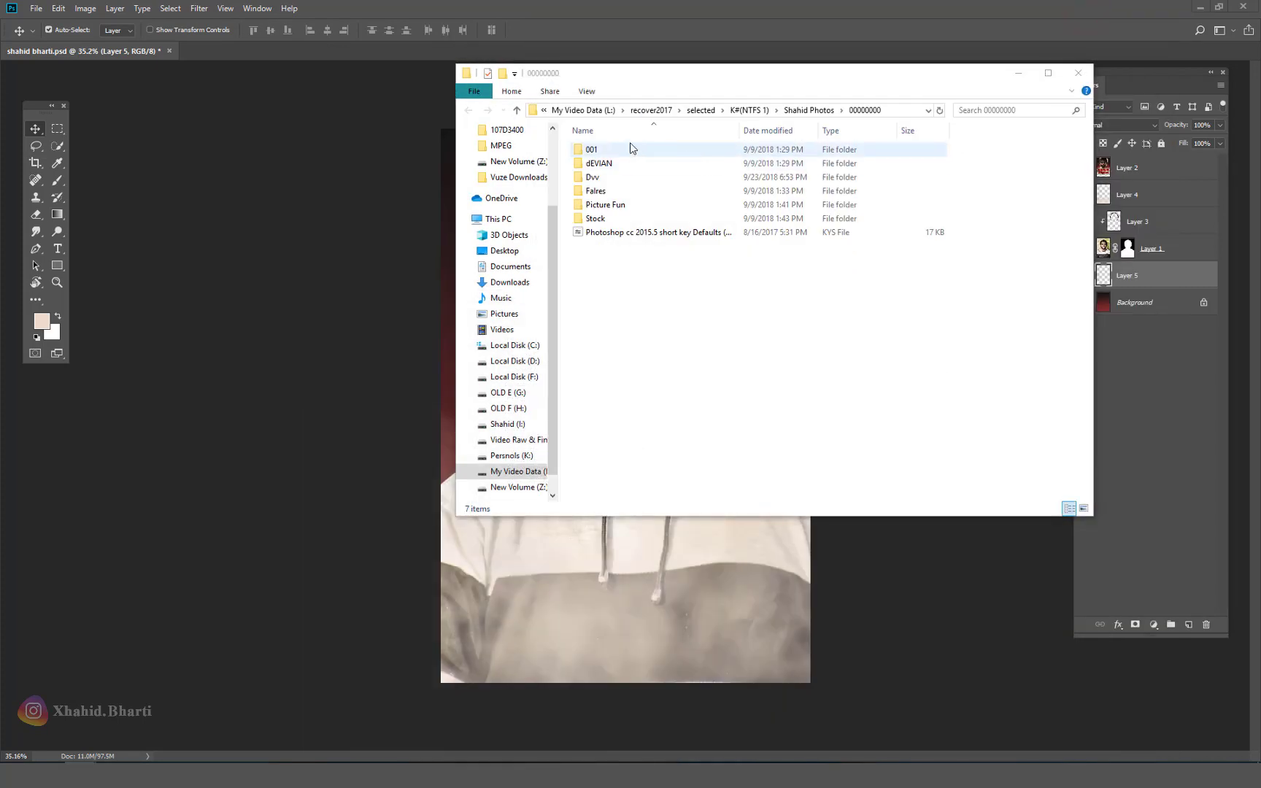
Step: View as large icons, open Stock > Dust, and drag the dirt_charge image into Photoshop
{"action": "left_click", "coordinate": [1083, 508]}
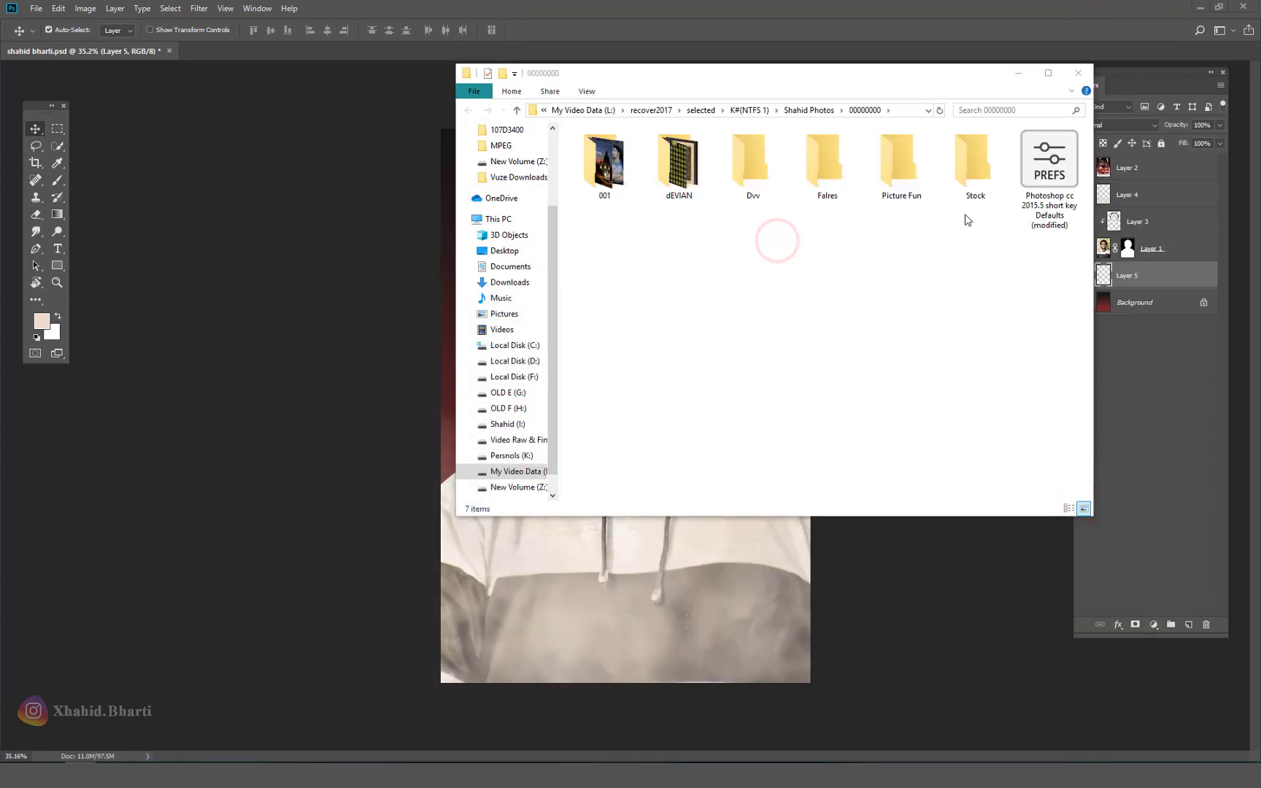
{"action": "double_click", "coordinate": [970, 188]}
{"action": "left_click", "coordinate": [748, 276]}
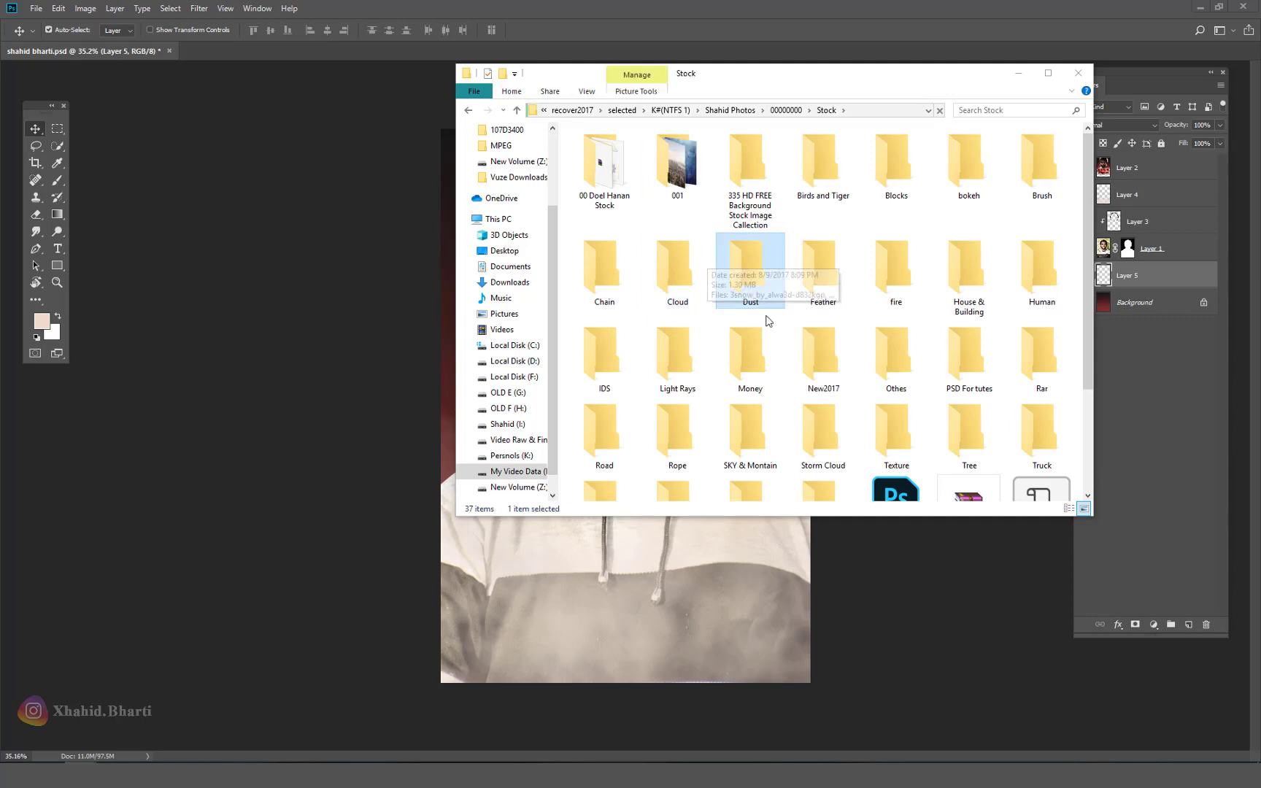
{"action": "double_click", "coordinate": [752, 281]}
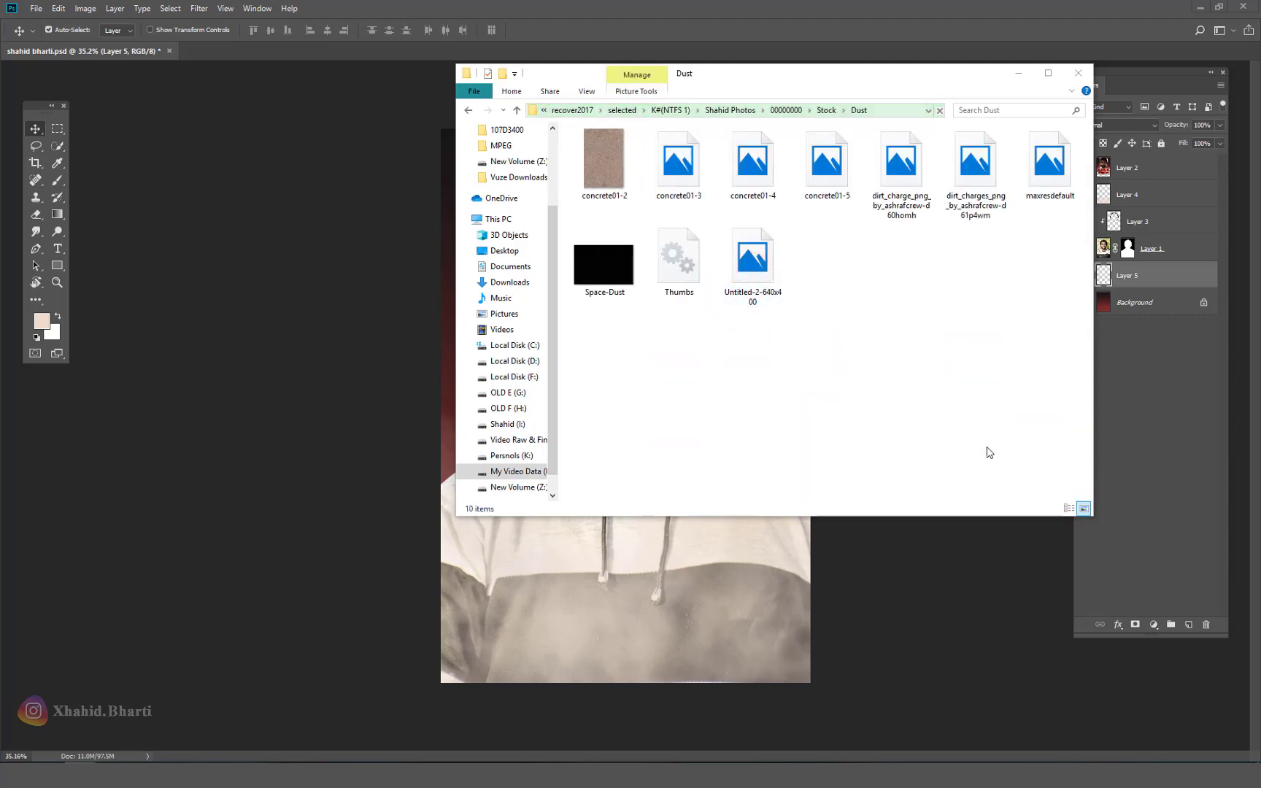
{"action": "left_click_drag", "start_coordinate": [901, 175], "coordinate": [877, 85]}
Step: Bring the dirt_charge dust into the PSD below Layer 5 and scale it to about 217%
{"action": "left_click_drag", "start_coordinate": [747, 276], "coordinate": [686, 423]}
{"action": "left_click_drag", "start_coordinate": [1114, 280], "coordinate": [1116, 312]}
{"action": "key", "text": "ctrl+t"}
{"action": "left_click_drag", "start_coordinate": [740, 350], "coordinate": [745, 236]}
{"action": "left_click_drag", "start_coordinate": [624, 334], "coordinate": [700, 357]}
{"action": "key", "text": "Return"}
Step: Toggle the poster and dust layers to compare, then bring up Levels for Layer 6
{"action": "left_click", "coordinate": [1083, 168]}
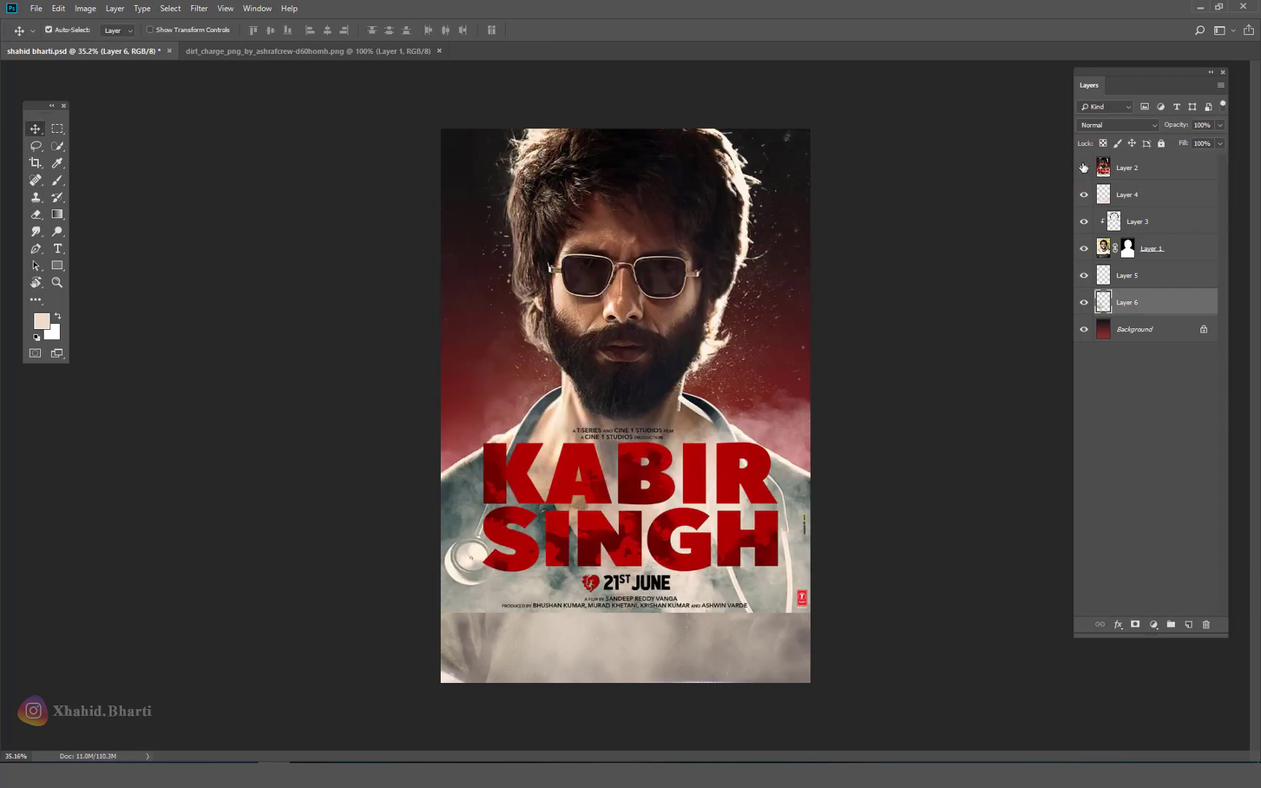
{"action": "left_click", "coordinate": [1083, 168]}
{"action": "left_click_drag", "start_coordinate": [572, 423], "coordinate": [472, 324]}
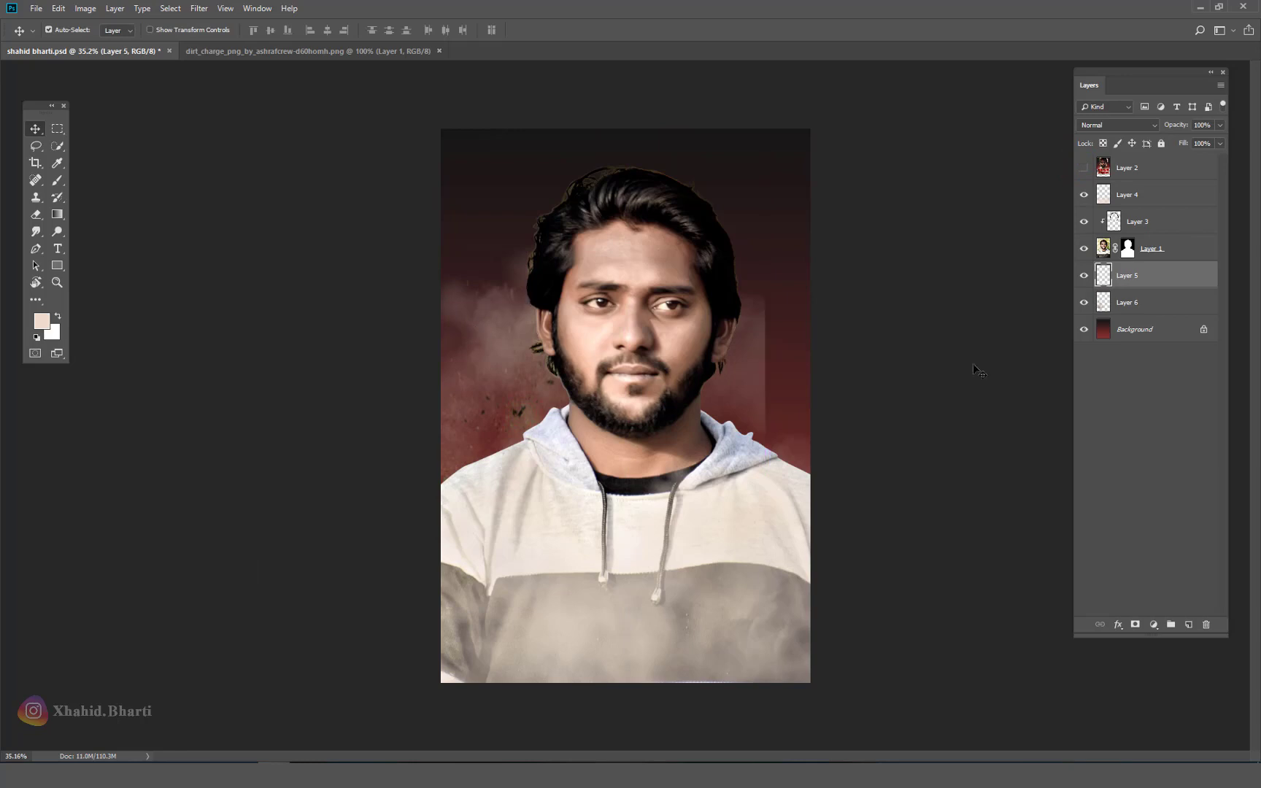
{"action": "key", "text": "ctrl+z"}
{"action": "left_click", "coordinate": [1084, 305]}
{"action": "left_click", "coordinate": [1084, 303]}
{"action": "left_click", "coordinate": [1167, 305]}
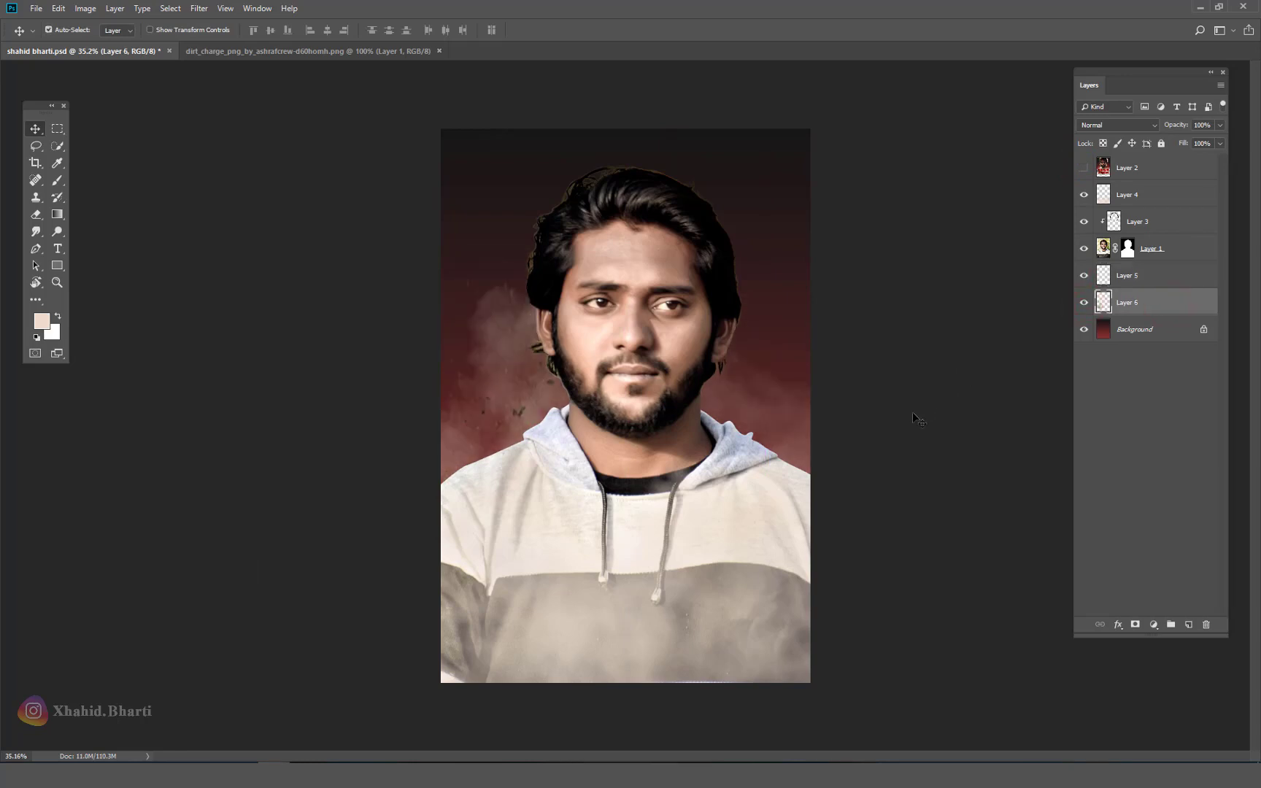
{"action": "key", "text": "ctrl+l"}
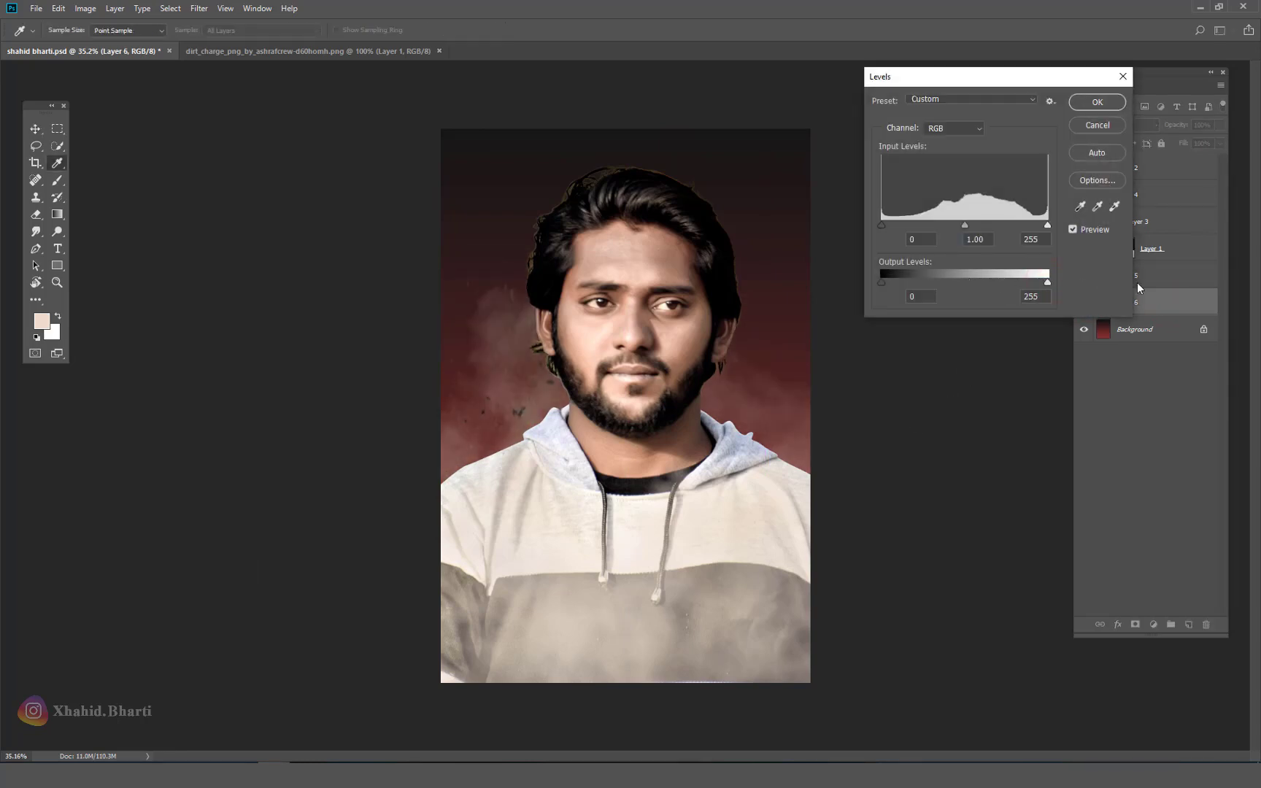
Step: Brighten the dust with Levels, then resize, rotate -30° and position it beside the face
{"action": "left_click_drag", "start_coordinate": [1047, 225], "coordinate": [895, 224]}
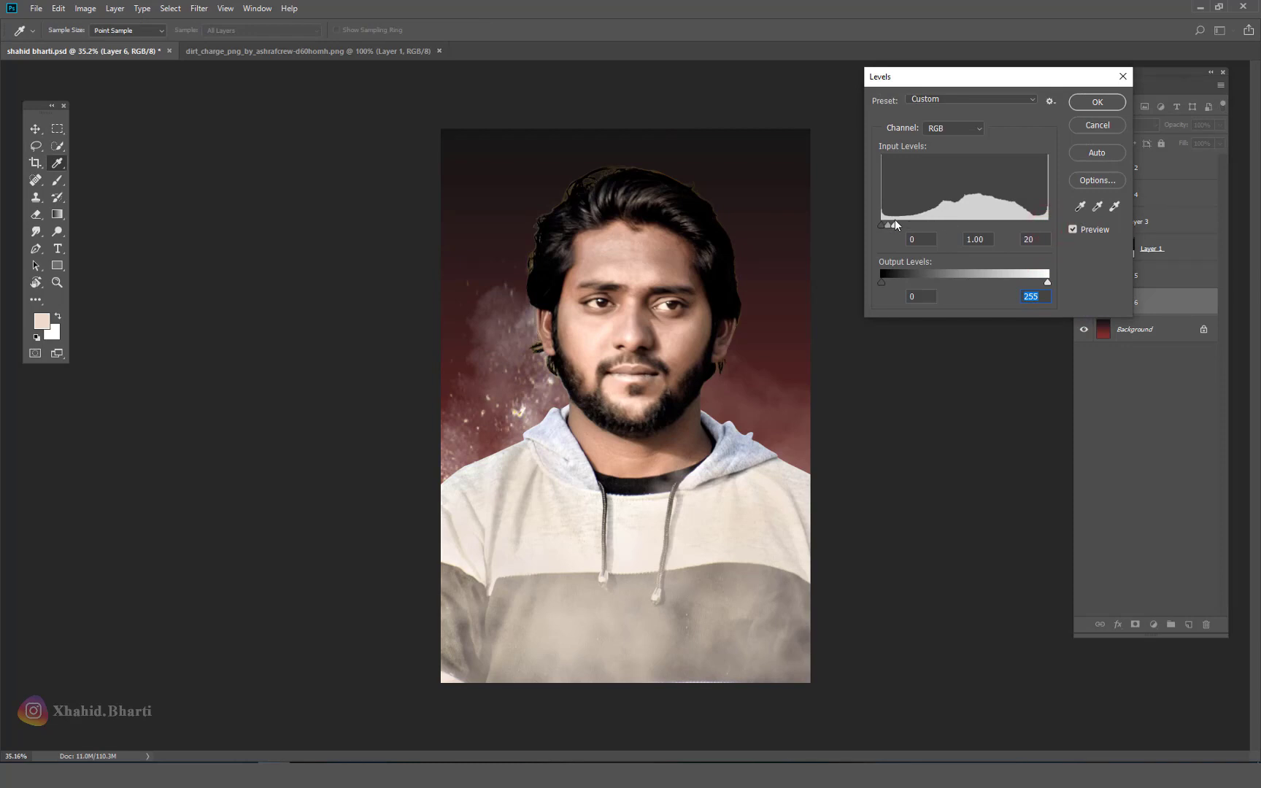
{"action": "key", "text": "Return"}
{"action": "key", "text": "ctrl+t"}
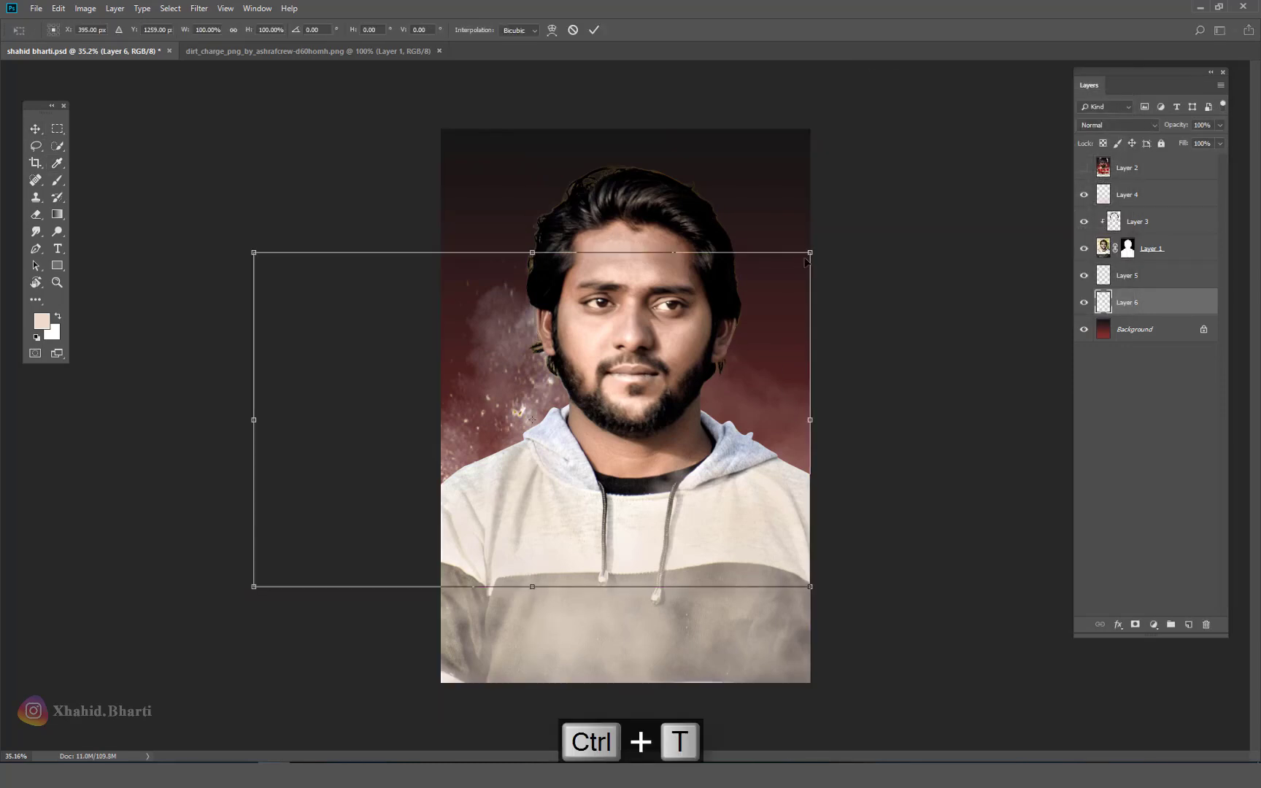
{"action": "left_click_drag", "start_coordinate": [810, 252], "coordinate": [704, 316]}
{"action": "left_click_drag", "start_coordinate": [848, 371], "coordinate": [762, 235]}
{"action": "left_click_drag", "start_coordinate": [642, 360], "coordinate": [684, 296]}
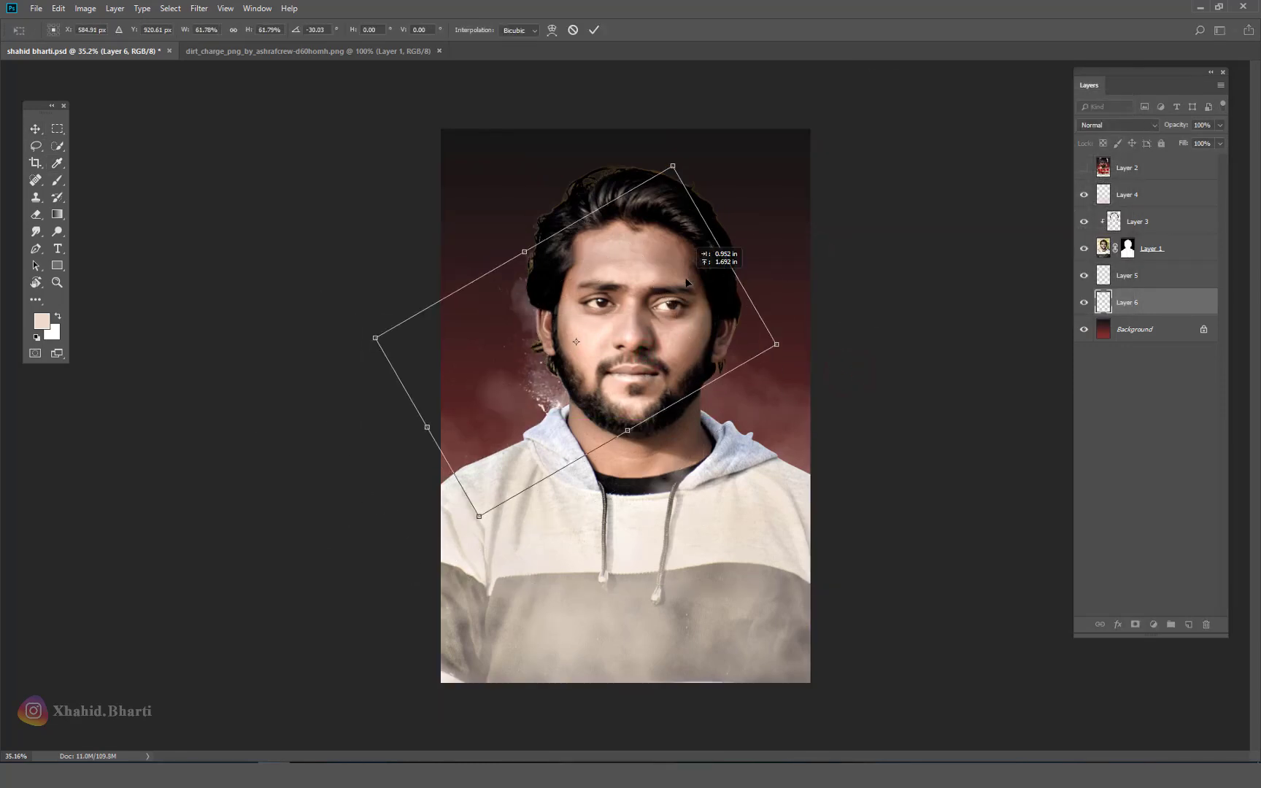
{"action": "left_click_drag", "start_coordinate": [671, 180], "coordinate": [718, 92]}
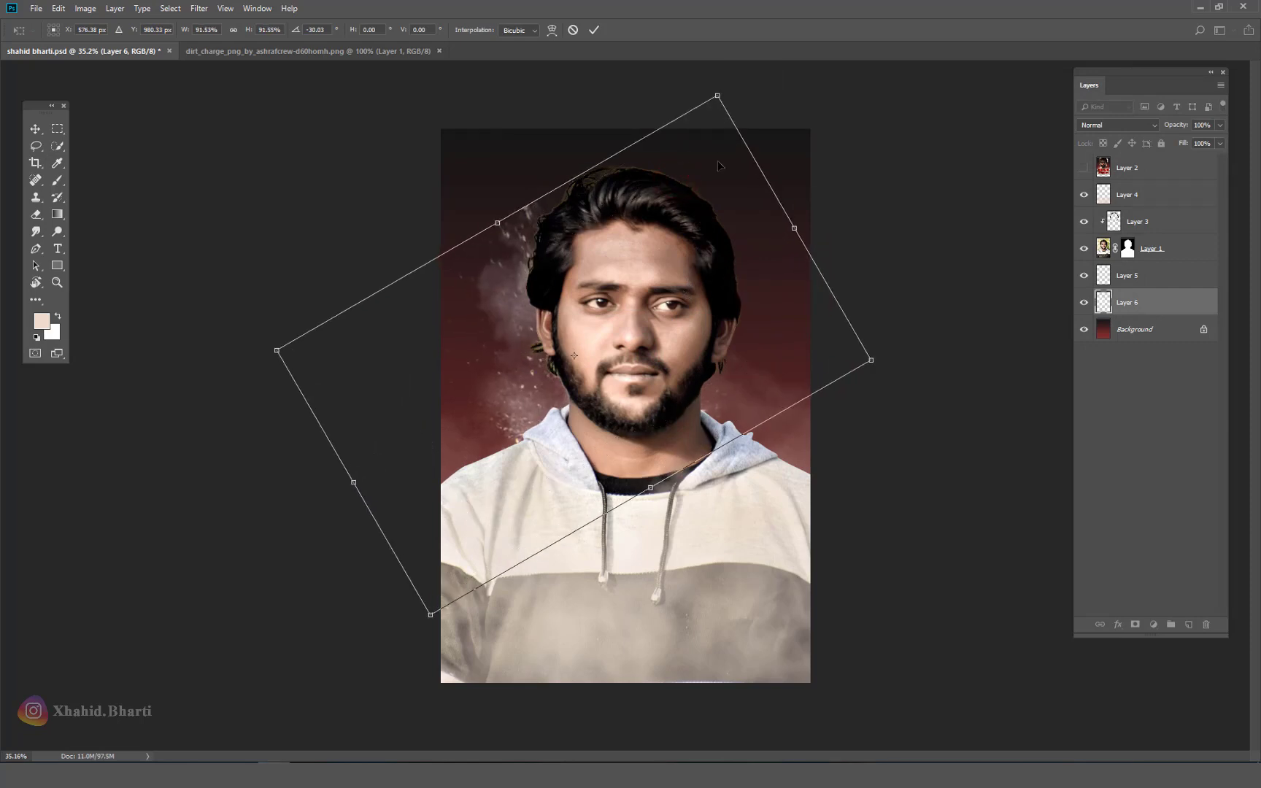
{"action": "key", "text": "Return"}
Step: Duplicate the dust, flip the copy horizontally and move it to the right side
{"action": "key", "text": "ctrl+j"}
{"action": "key", "text": "ctrl+t"}
{"action": "right_click", "coordinate": [622, 282]}
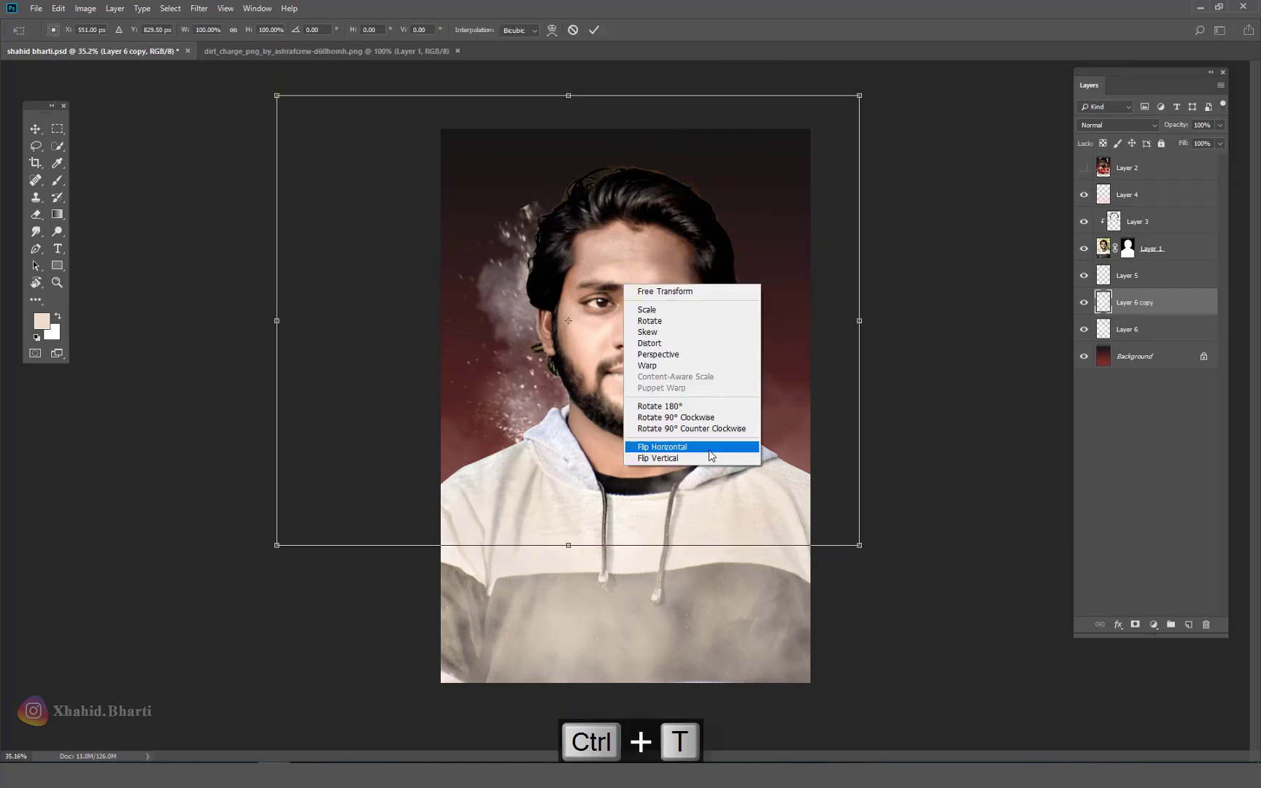
{"action": "left_click", "coordinate": [700, 447]}
{"action": "left_click_drag", "start_coordinate": [604, 397], "coordinate": [740, 393]}
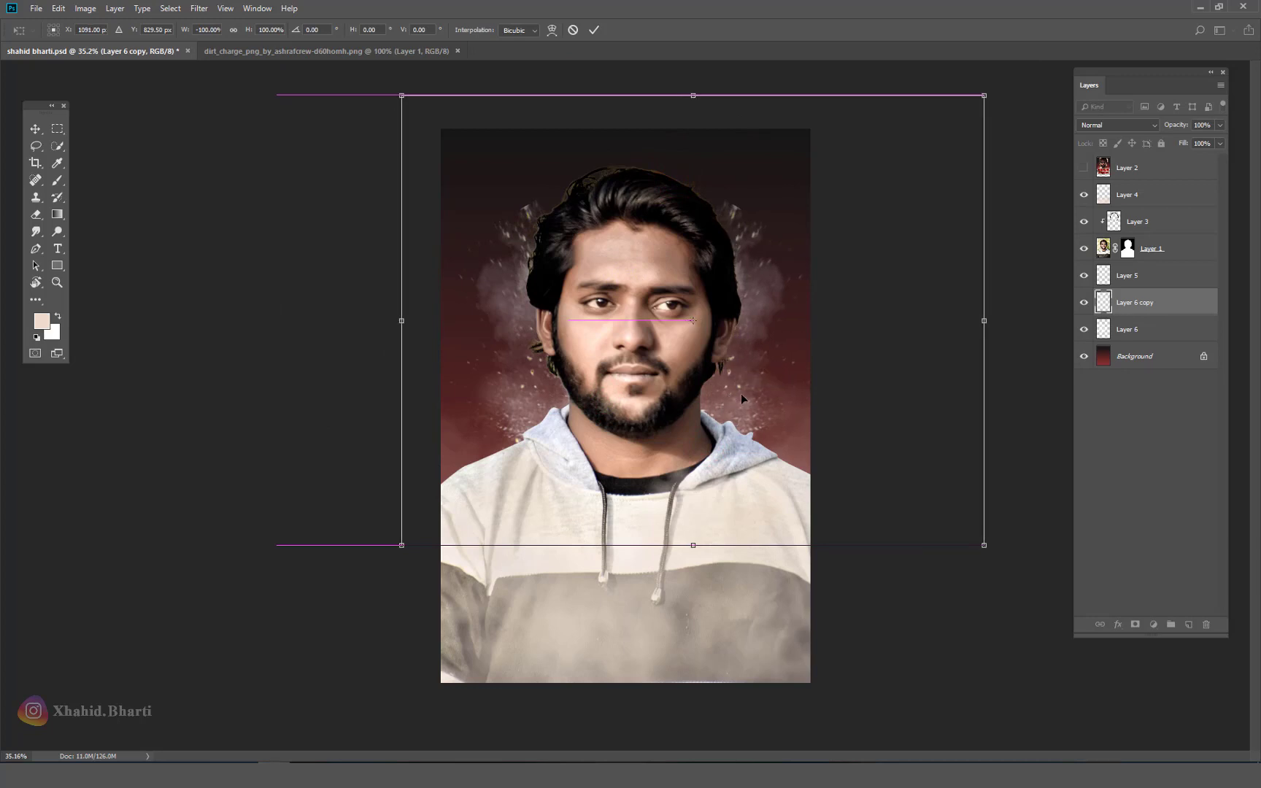
{"action": "key", "text": "Return"}
Step: Merge both dust layers, fade them to 32% opacity, and close the dirt_charge document
{"action": "left_click", "coordinate": [1085, 169]}
{"action": "left_click", "coordinate": [1084, 168]}
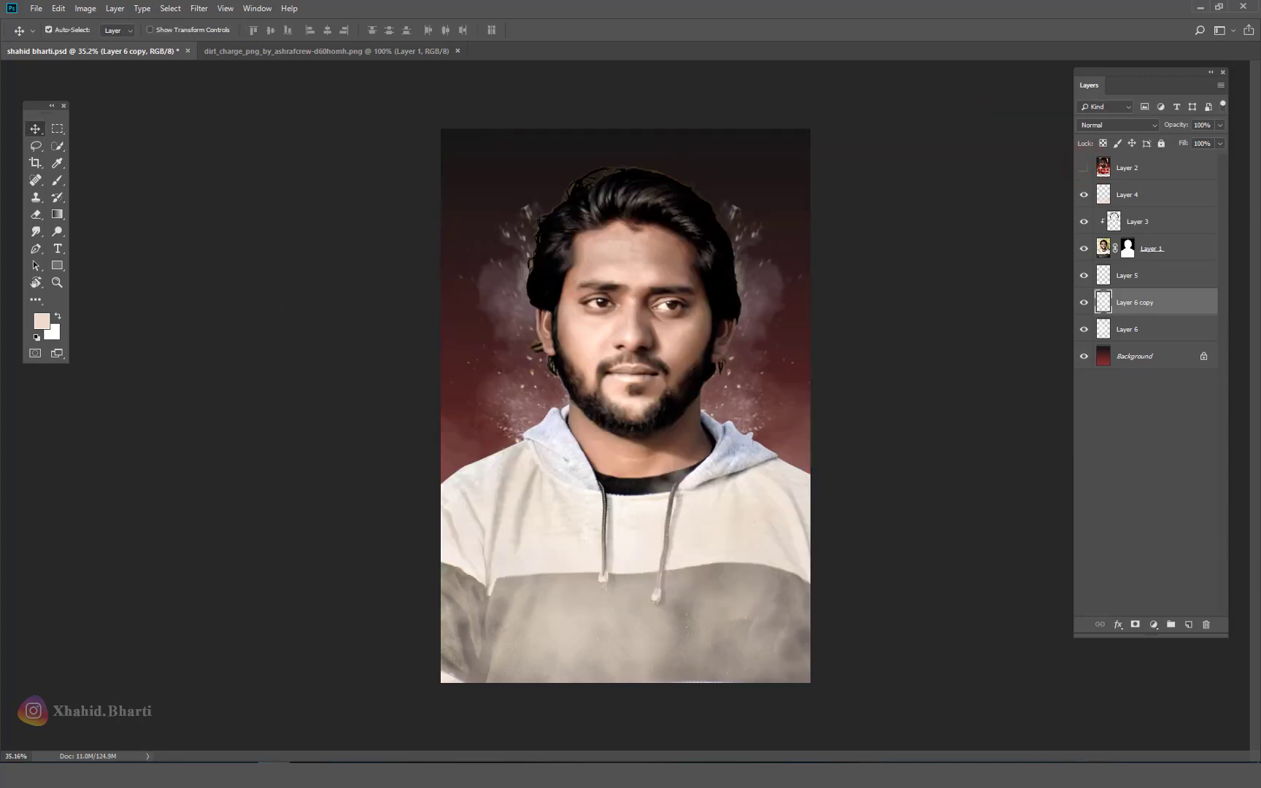
{"action": "left_click", "coordinate": [1153, 332], "text": "ctrl"}
{"action": "key", "text": "ctrl+e"}
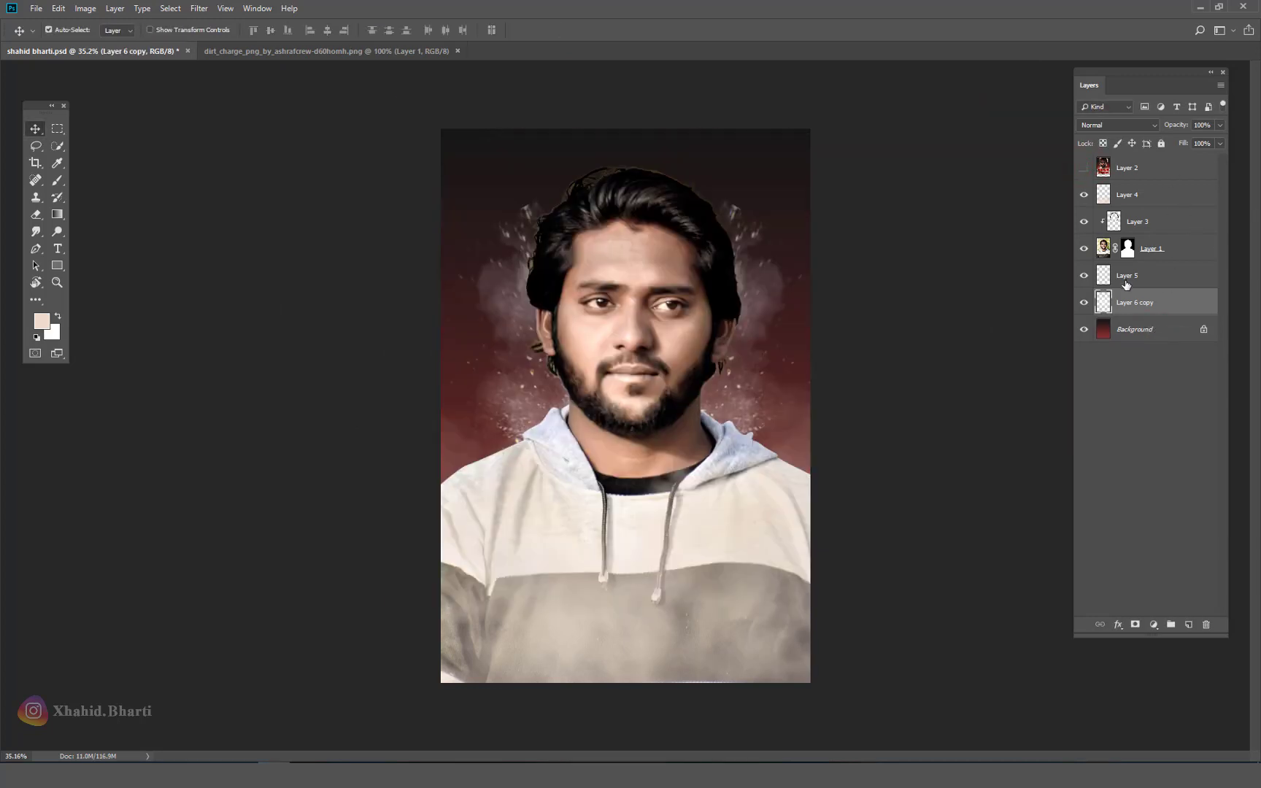
{"action": "left_click_drag", "start_coordinate": [1154, 128], "coordinate": [1132, 130]}
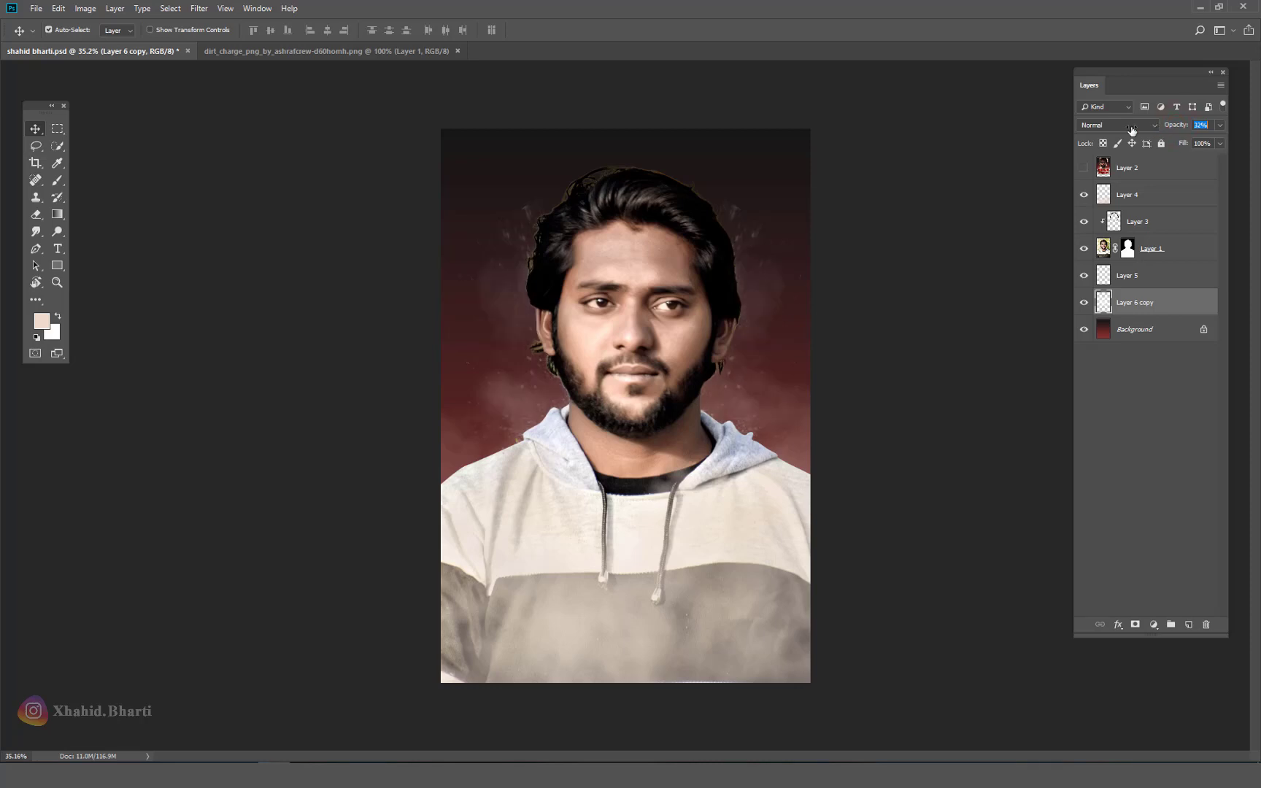
{"action": "left_click", "coordinate": [368, 48]}
{"action": "left_click", "coordinate": [458, 51]}
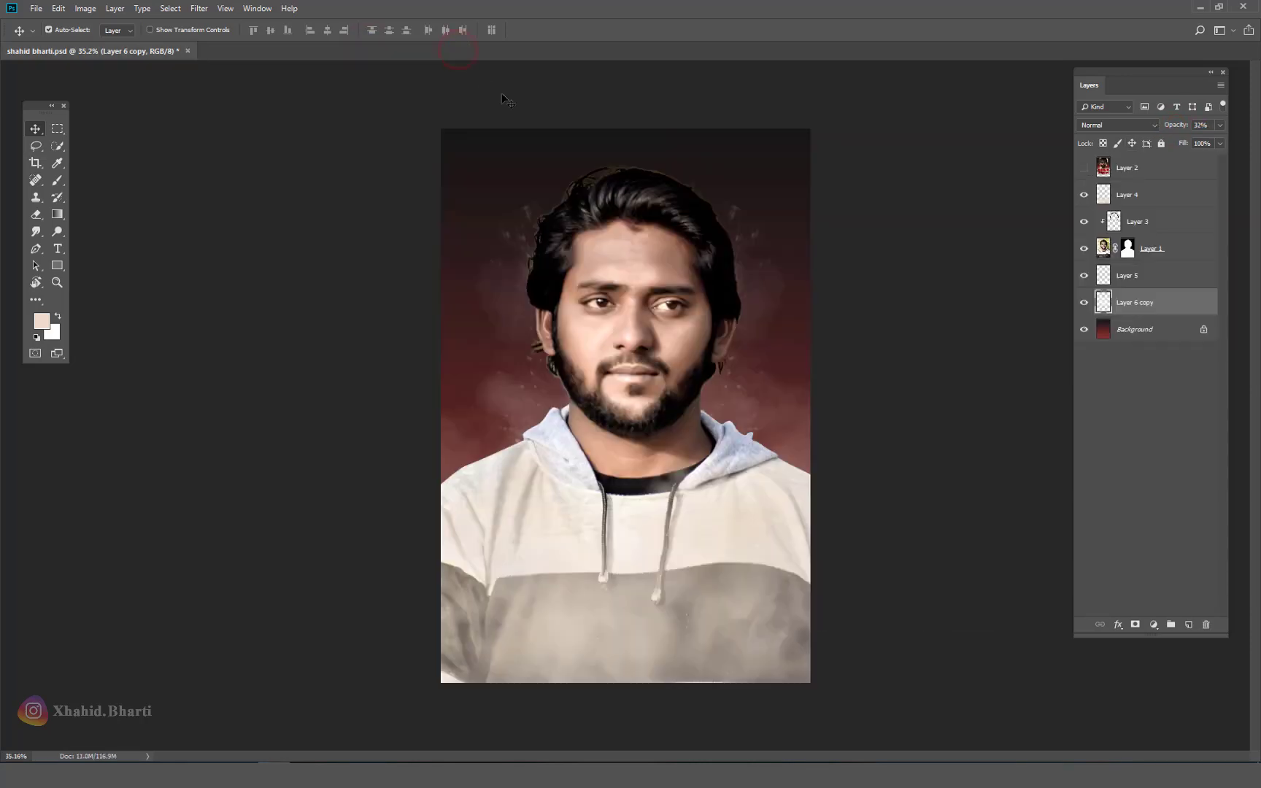
Step: Scale Layer 4 through Layer 6 copy up to about 125% and shift them down
{"action": "left_click", "coordinate": [1082, 169]}
{"action": "left_click", "coordinate": [1082, 170]}
{"action": "left_click", "coordinate": [1147, 202], "text": "shift"}
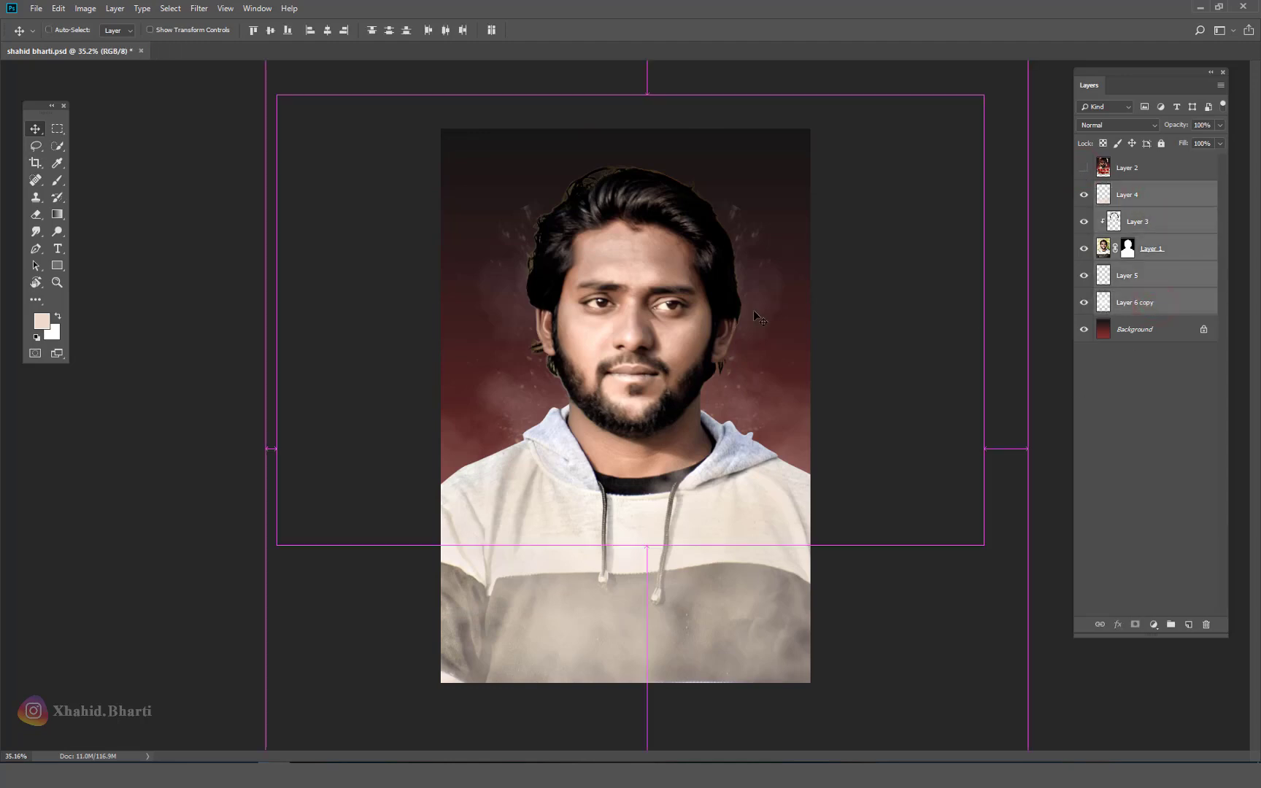
{"action": "key", "text": "ctrl+t"}
{"action": "left_click_drag", "start_coordinate": [816, 241], "coordinate": [785, 205]}
{"action": "left_click_drag", "start_coordinate": [741, 279], "coordinate": [727, 308]}
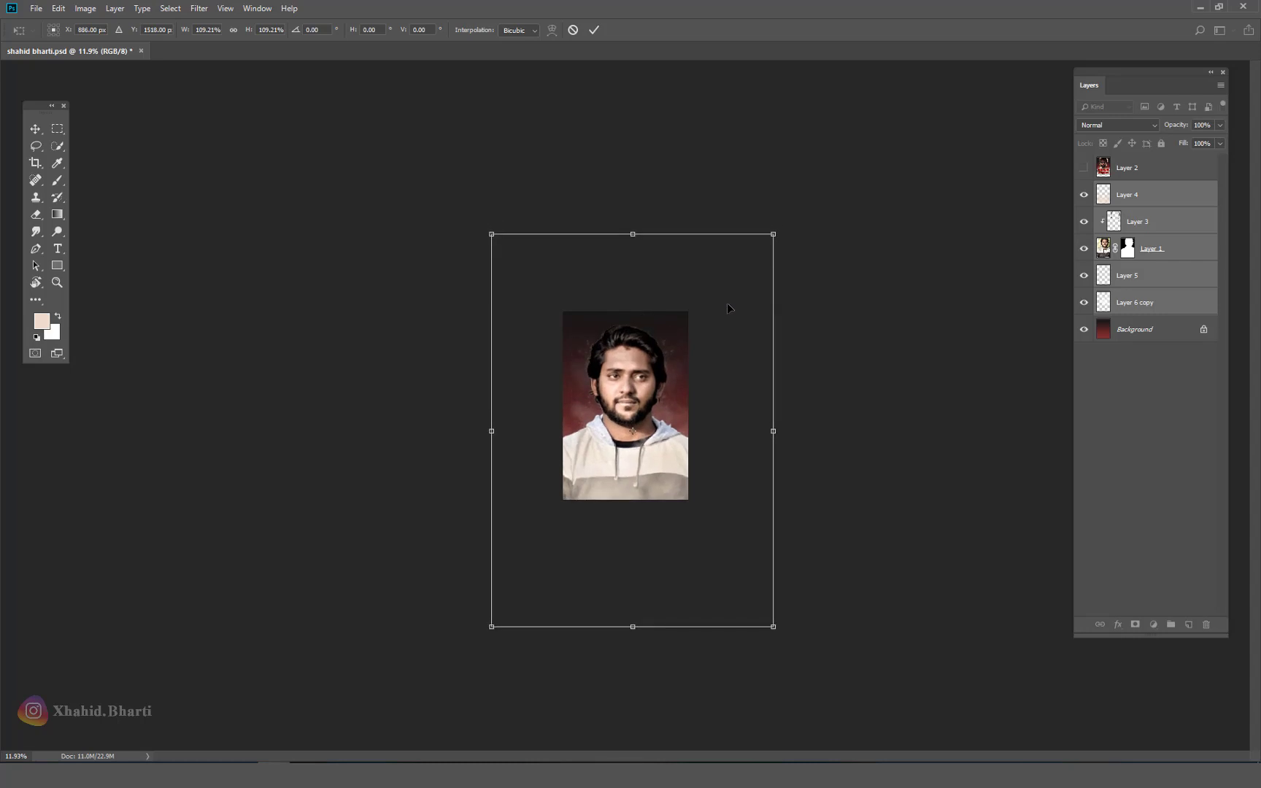
{"action": "left_click_drag", "start_coordinate": [780, 239], "coordinate": [794, 204]}
{"action": "left_click_drag", "start_coordinate": [756, 266], "coordinate": [759, 277]}
{"action": "key", "text": "Return"}
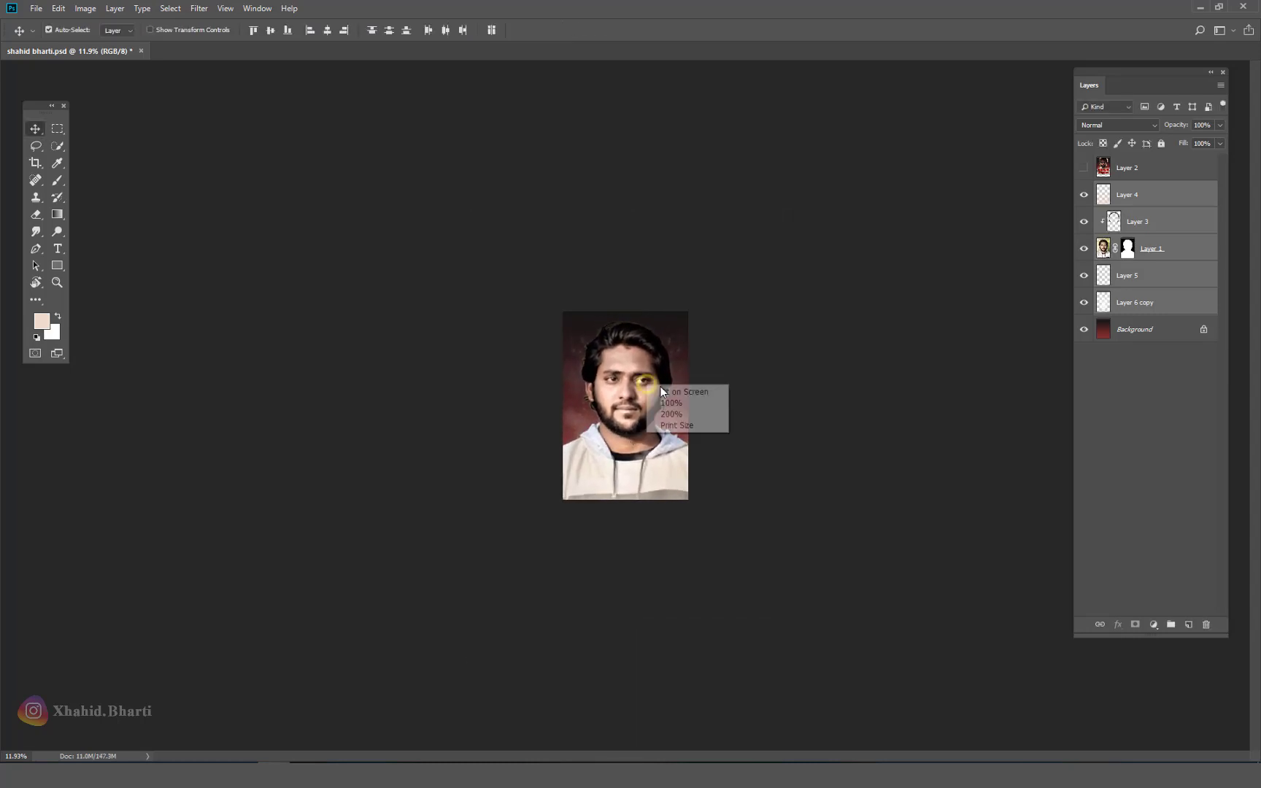
Step: Undo the resize, fit the document on screen, and show the poster layer
{"action": "left_click_drag", "start_coordinate": [660, 386], "coordinate": [638, 360]}
{"action": "key", "text": "ctrl+z"}
{"action": "right_click", "coordinate": [639, 362]}
{"action": "left_click", "coordinate": [653, 364]}
{"action": "scroll", "coordinate": [653, 365], "scroll_direction": "down", "scroll_amount": 2}
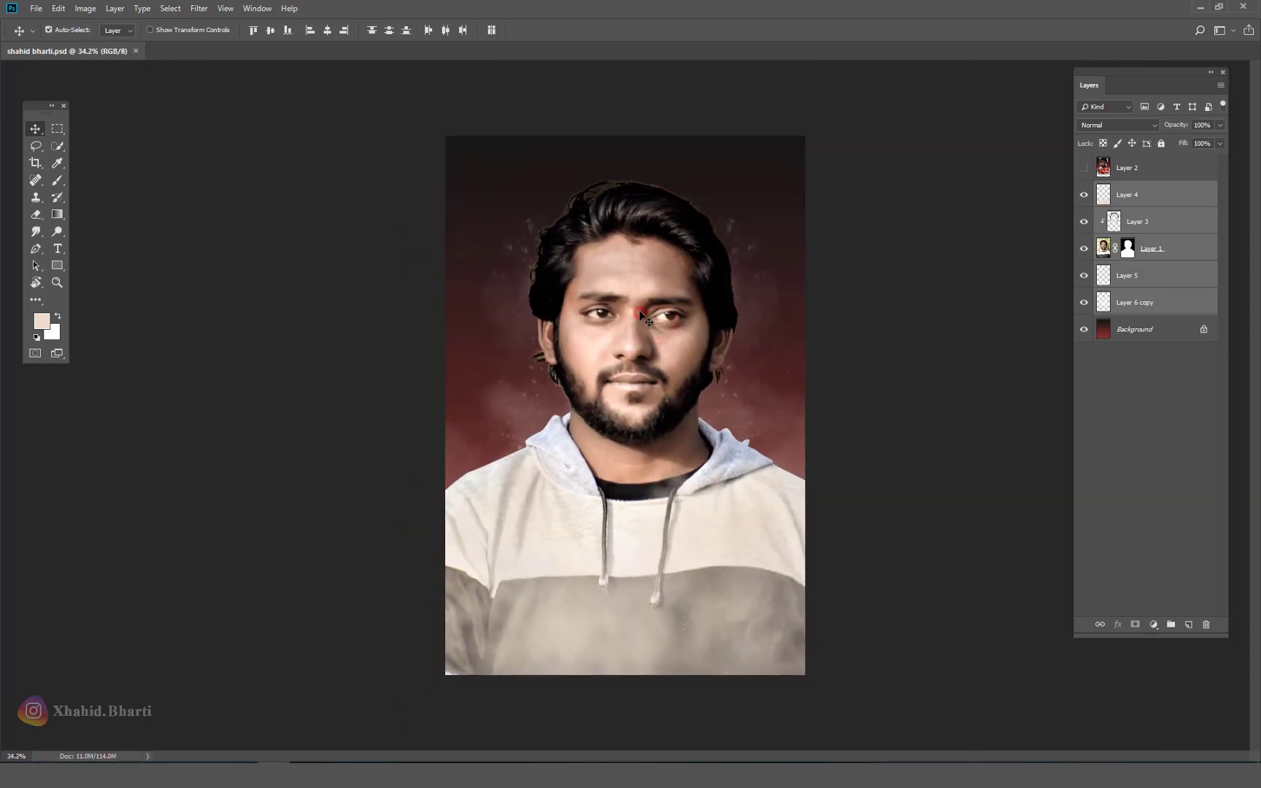
{"action": "left_click", "coordinate": [1084, 170]}
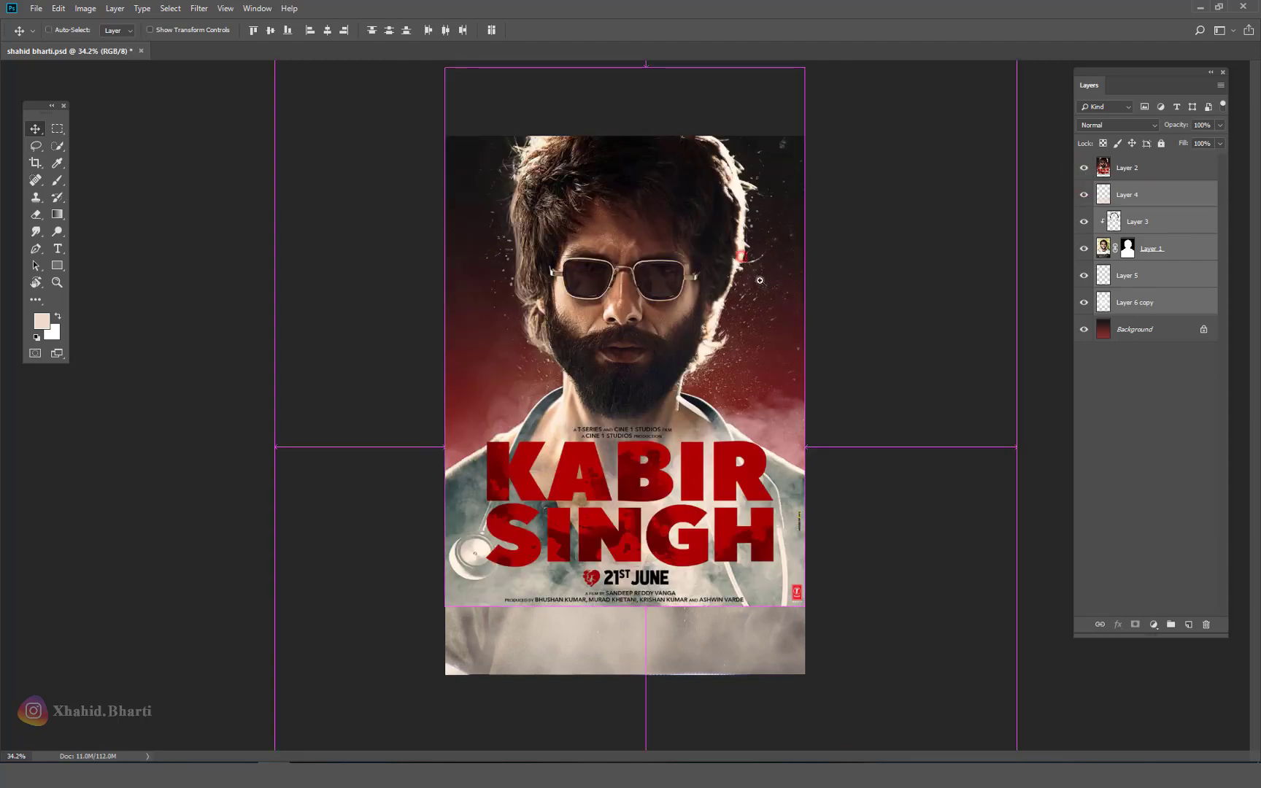
Step: Zoom in on the poster's sunglasses and trace a Pen path over the frame tops and along the temple arm
{"action": "left_click_drag", "start_coordinate": [656, 258], "coordinate": [756, 294]}
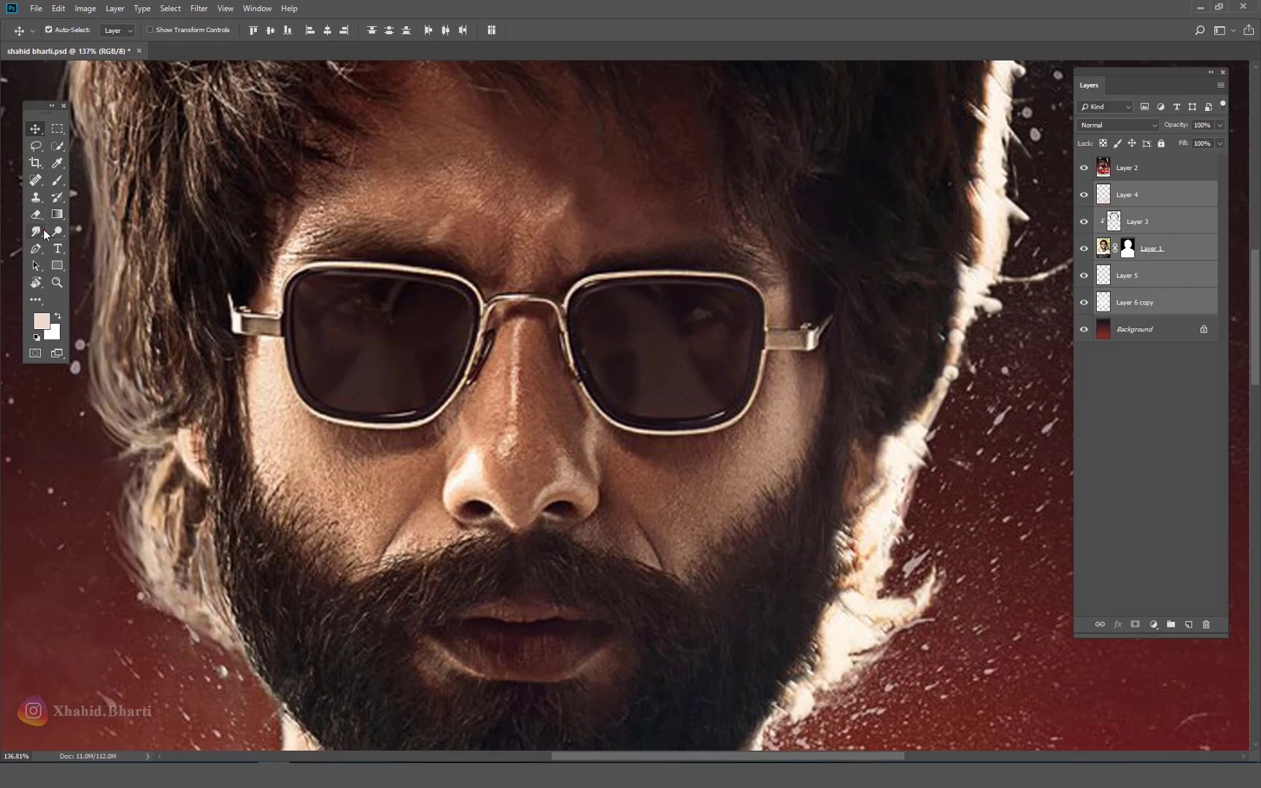
{"action": "left_click", "coordinate": [35, 249]}
{"action": "scroll", "coordinate": [198, 263], "scroll_direction": "up", "scroll_amount": 4}
{"action": "left_click", "coordinate": [240, 297]}
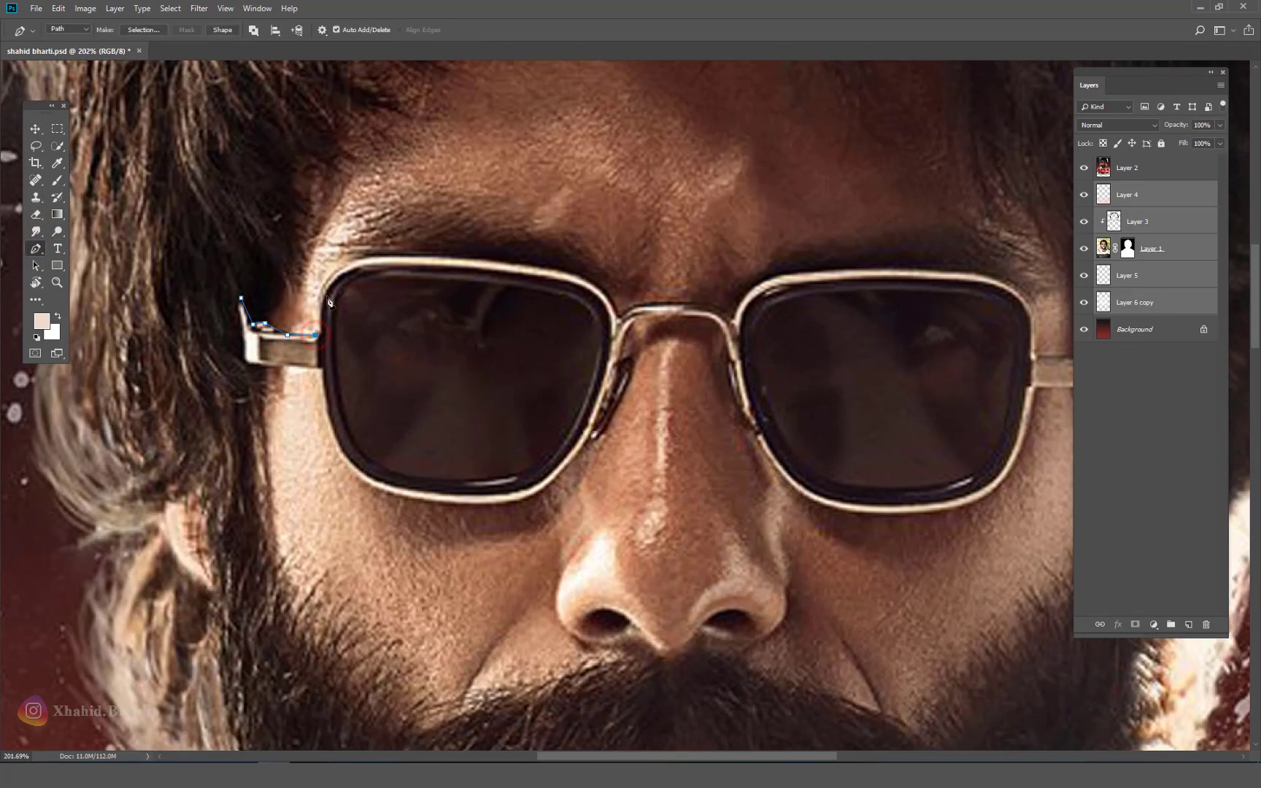
{"action": "left_click_drag", "start_coordinate": [353, 264], "coordinate": [399, 259]}
{"action": "left_click_drag", "start_coordinate": [576, 280], "coordinate": [609, 300]}
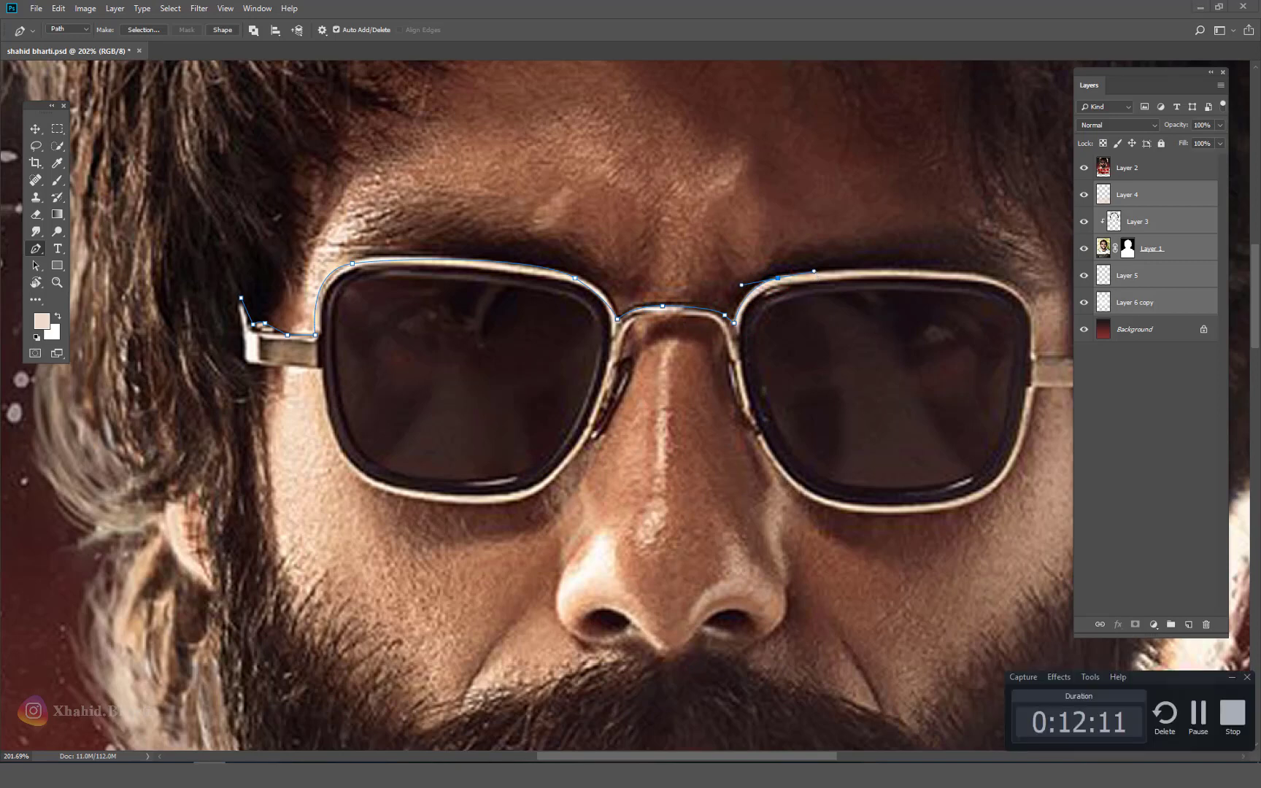
{"action": "left_click_drag", "start_coordinate": [384, 365], "coordinate": [382, 364]}
{"action": "left_click", "coordinate": [541, 262]}
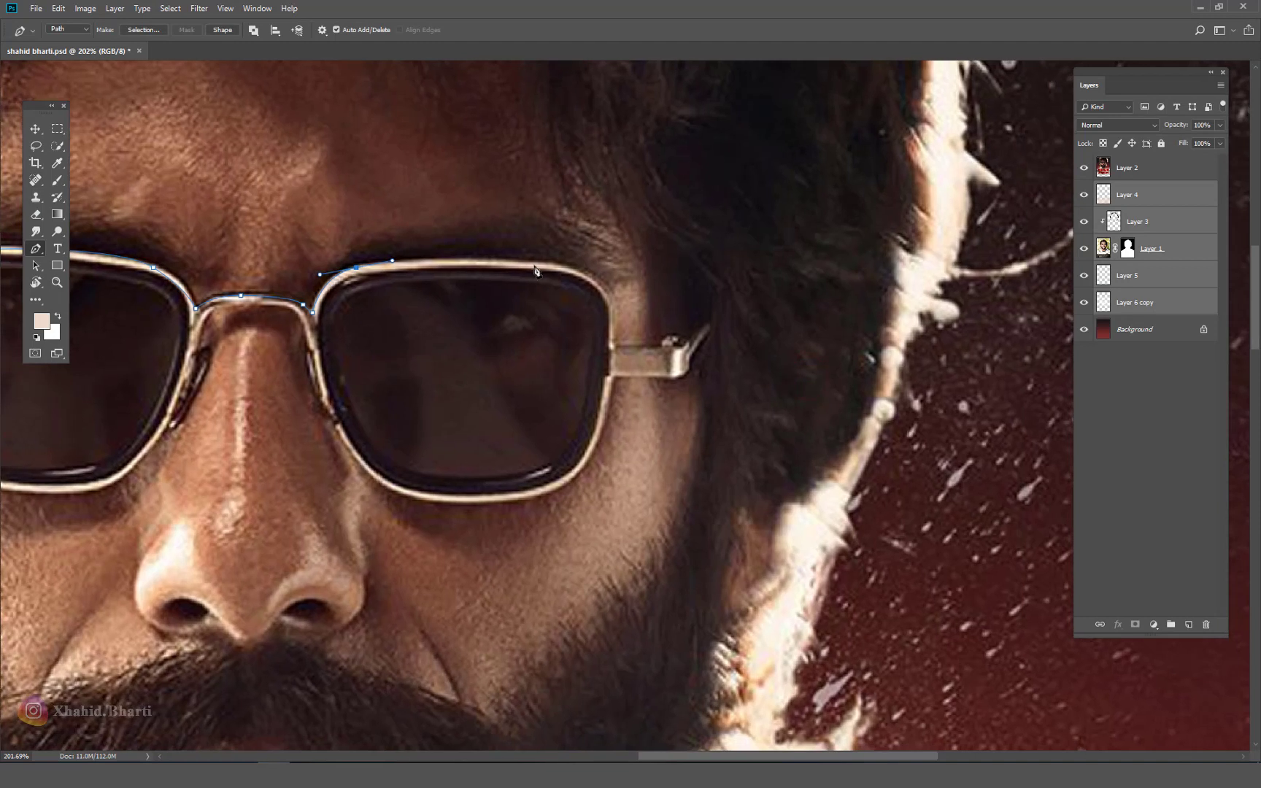
{"action": "left_click", "coordinate": [585, 267]}
{"action": "left_click_drag", "start_coordinate": [611, 298], "coordinate": [616, 312]}
{"action": "left_click", "coordinate": [675, 345]}
{"action": "left_click", "coordinate": [691, 336]}
{"action": "left_click", "coordinate": [708, 316]}
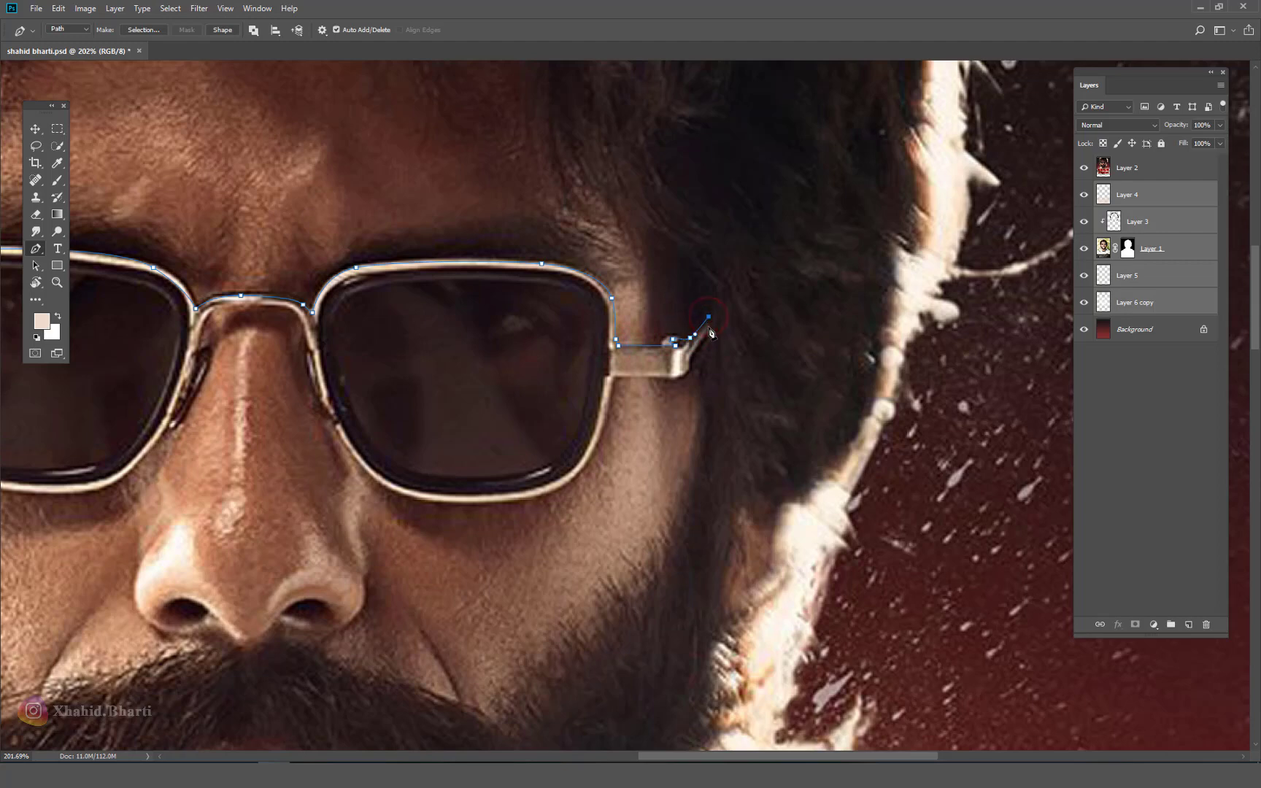
{"action": "left_click", "coordinate": [686, 364]}
{"action": "left_click_drag", "start_coordinate": [657, 375], "coordinate": [632, 374]}
Step: Continue the path back along the lower lens rims and across the nose bridge to close the outline
{"action": "left_click_drag", "start_coordinate": [554, 535], "coordinate": [672, 395]}
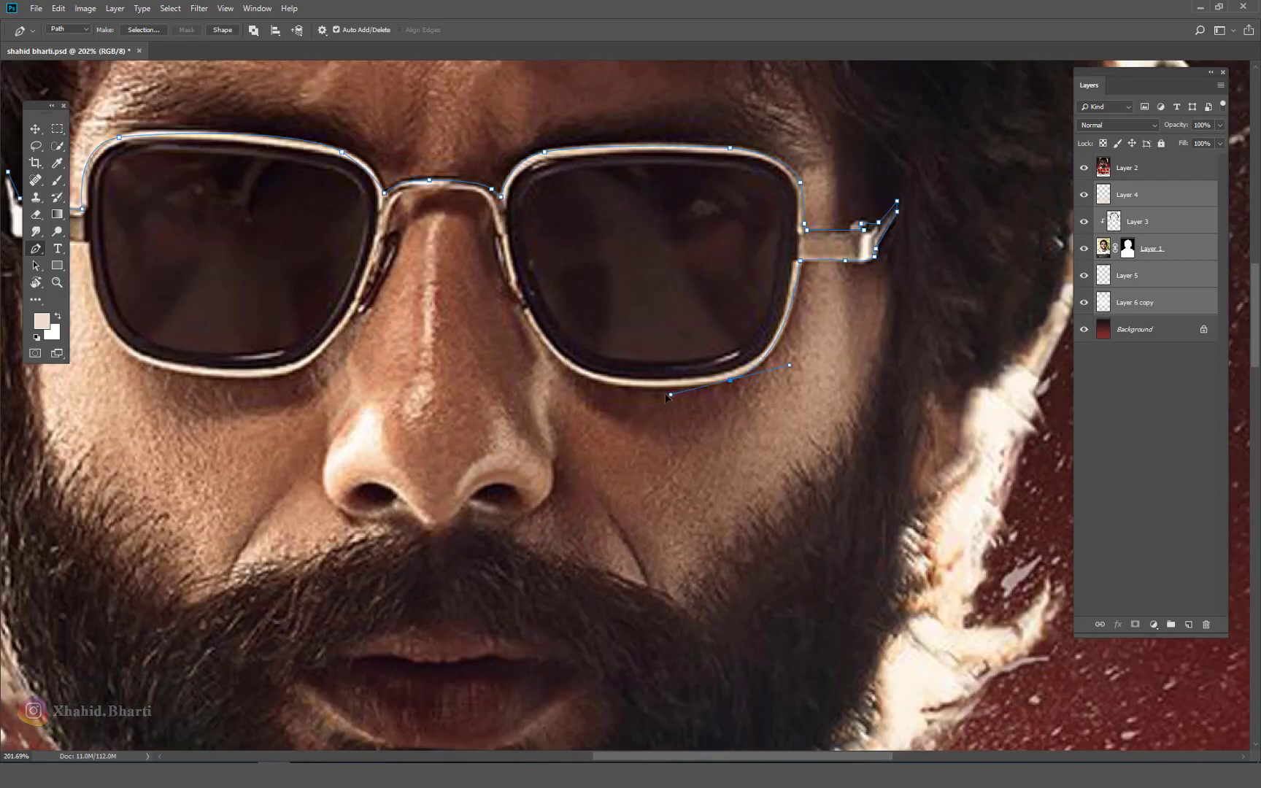
{"action": "left_click_drag", "start_coordinate": [556, 353], "coordinate": [514, 319]}
{"action": "left_click_drag", "start_coordinate": [506, 261], "coordinate": [500, 252]}
{"action": "left_click_drag", "start_coordinate": [472, 188], "coordinate": [636, 216]}
{"action": "left_click", "coordinate": [622, 200]}
{"action": "left_click_drag", "start_coordinate": [616, 263], "coordinate": [606, 281]}
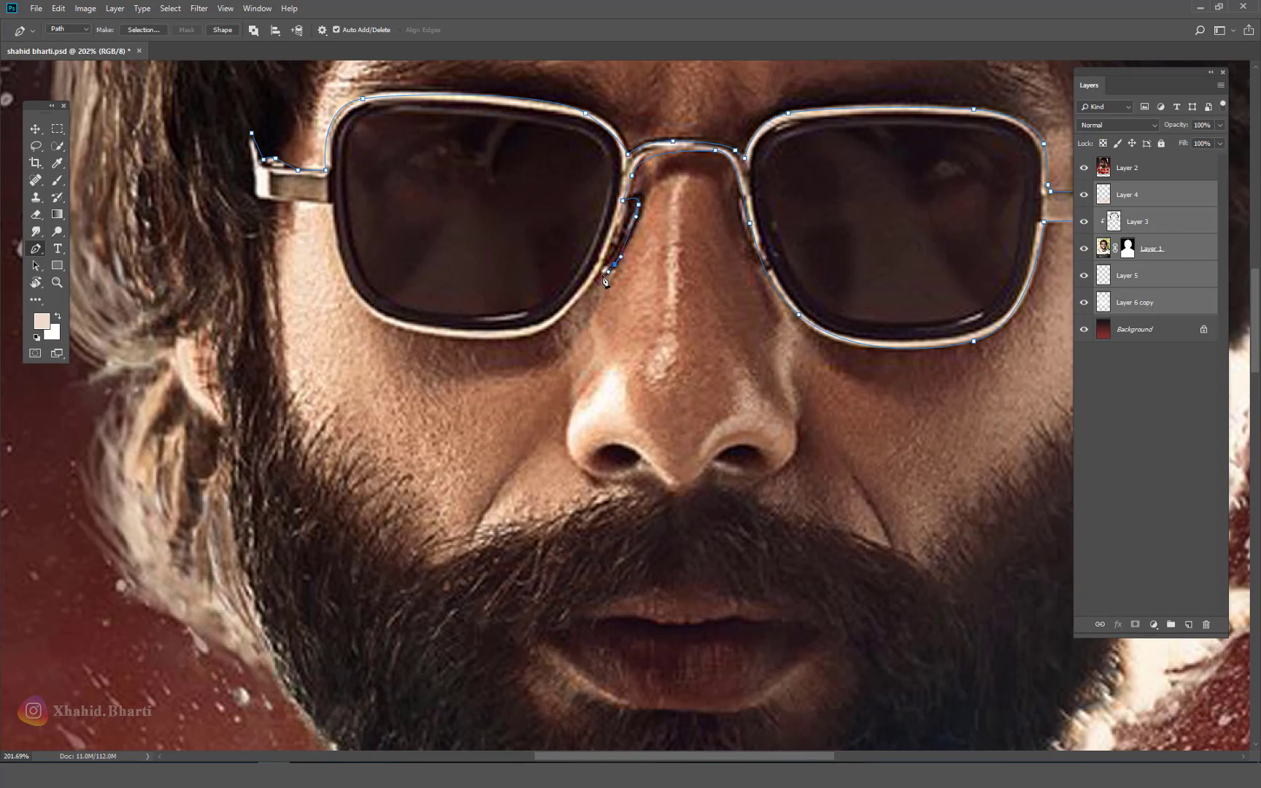
{"action": "left_click_drag", "start_coordinate": [529, 333], "coordinate": [495, 335]}
{"action": "left_click_drag", "start_coordinate": [379, 319], "coordinate": [341, 290]}
{"action": "left_click_drag", "start_coordinate": [332, 200], "coordinate": [332, 188]}
{"action": "scroll", "coordinate": [637, 475], "scroll_direction": "down", "scroll_amount": 5}
{"action": "left_click_drag", "start_coordinate": [637, 432], "coordinate": [637, 475]}
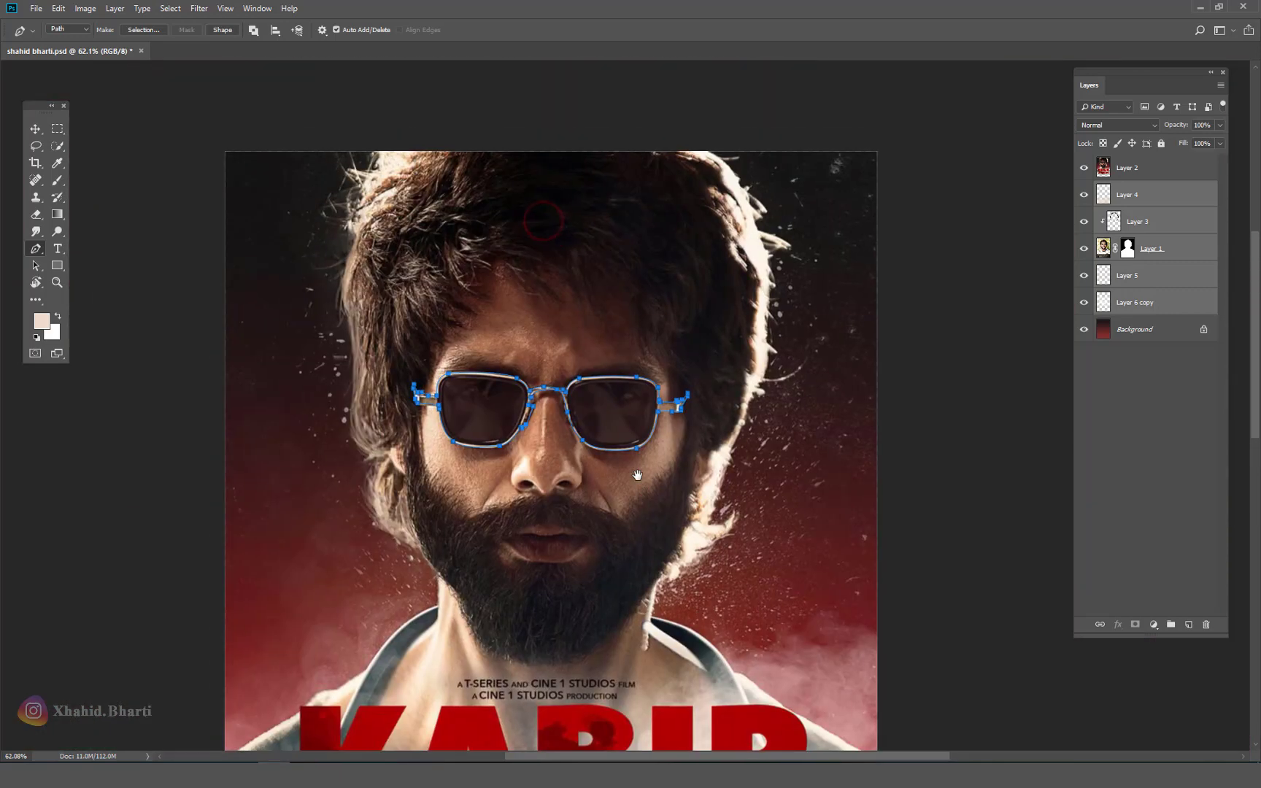
Step: Turn the glasses path into a 1-pixel feathered selection on the poster layer and copy it to a new layer
{"action": "left_click", "coordinate": [1125, 175]}
{"action": "right_click", "coordinate": [603, 407]}
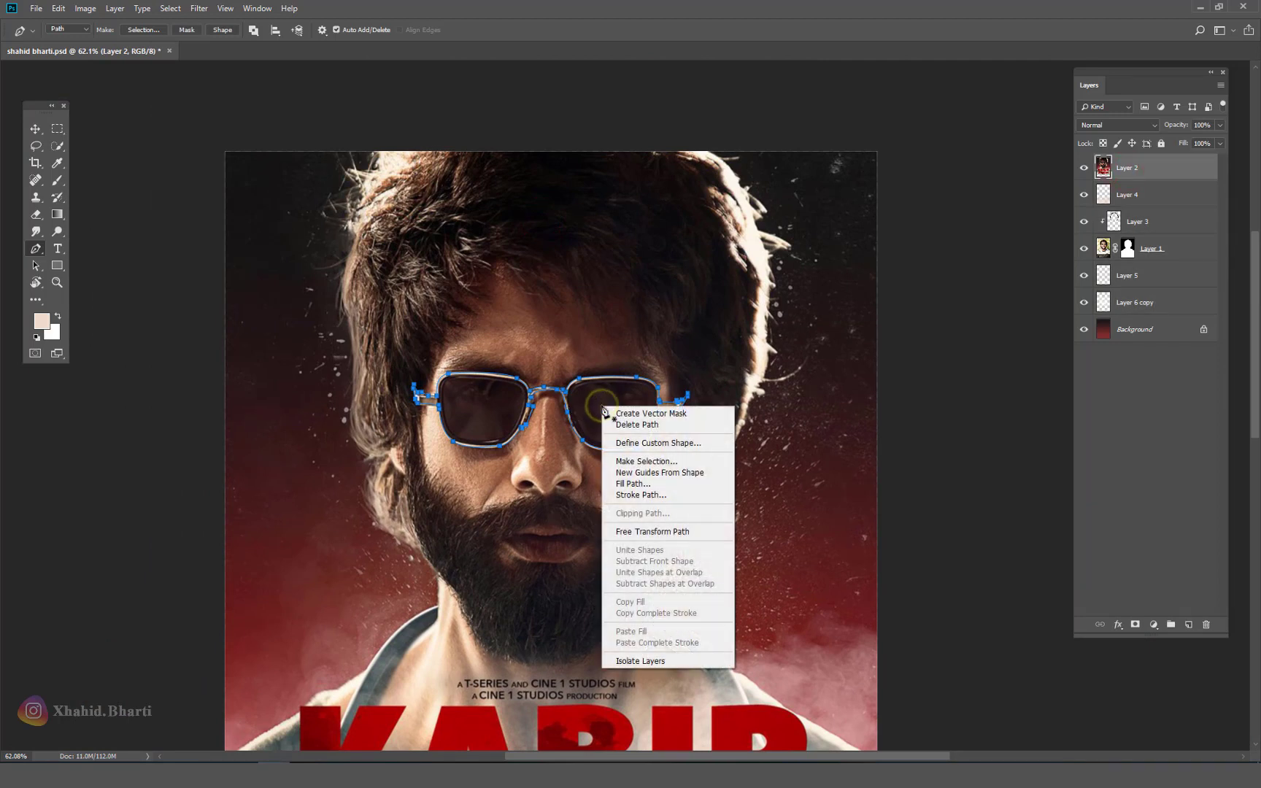
{"action": "left_click", "coordinate": [669, 461]}
{"action": "left_click", "coordinate": [715, 210]}
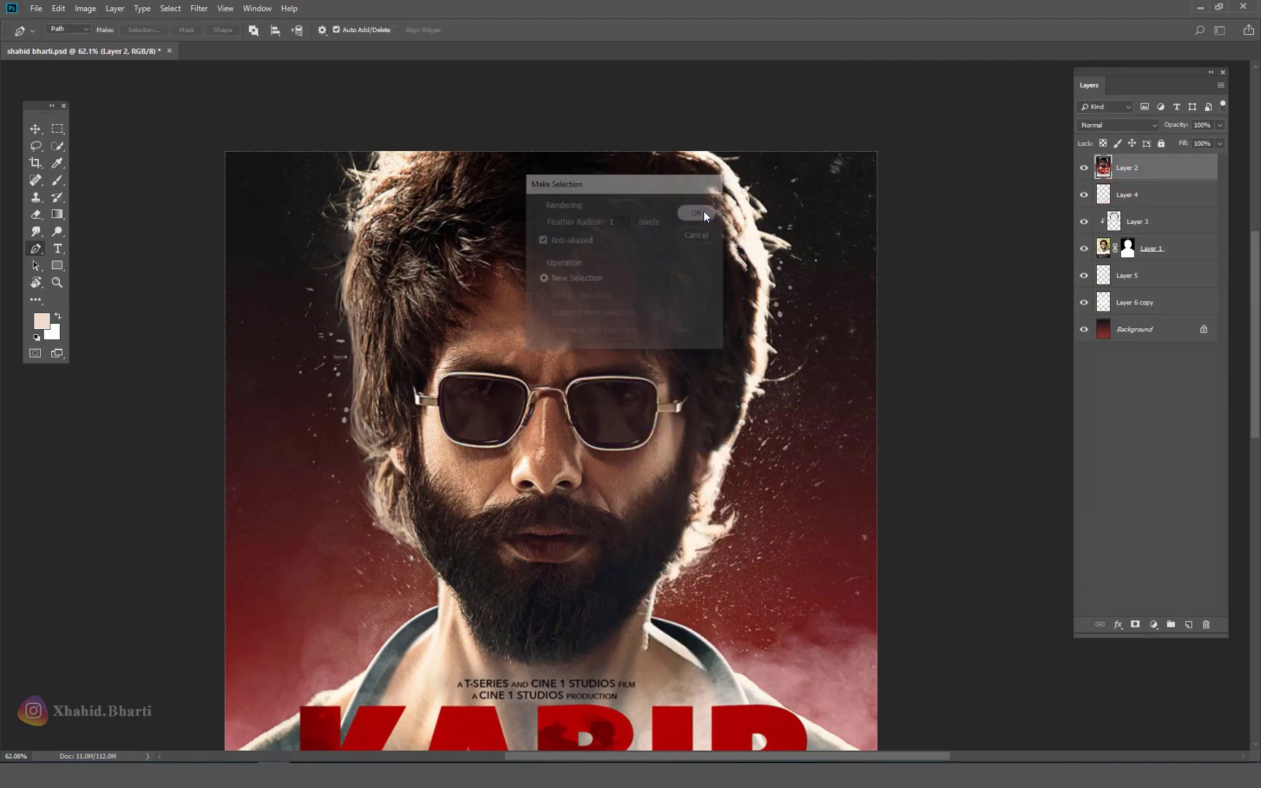
{"action": "key", "text": "ctrl+j"}
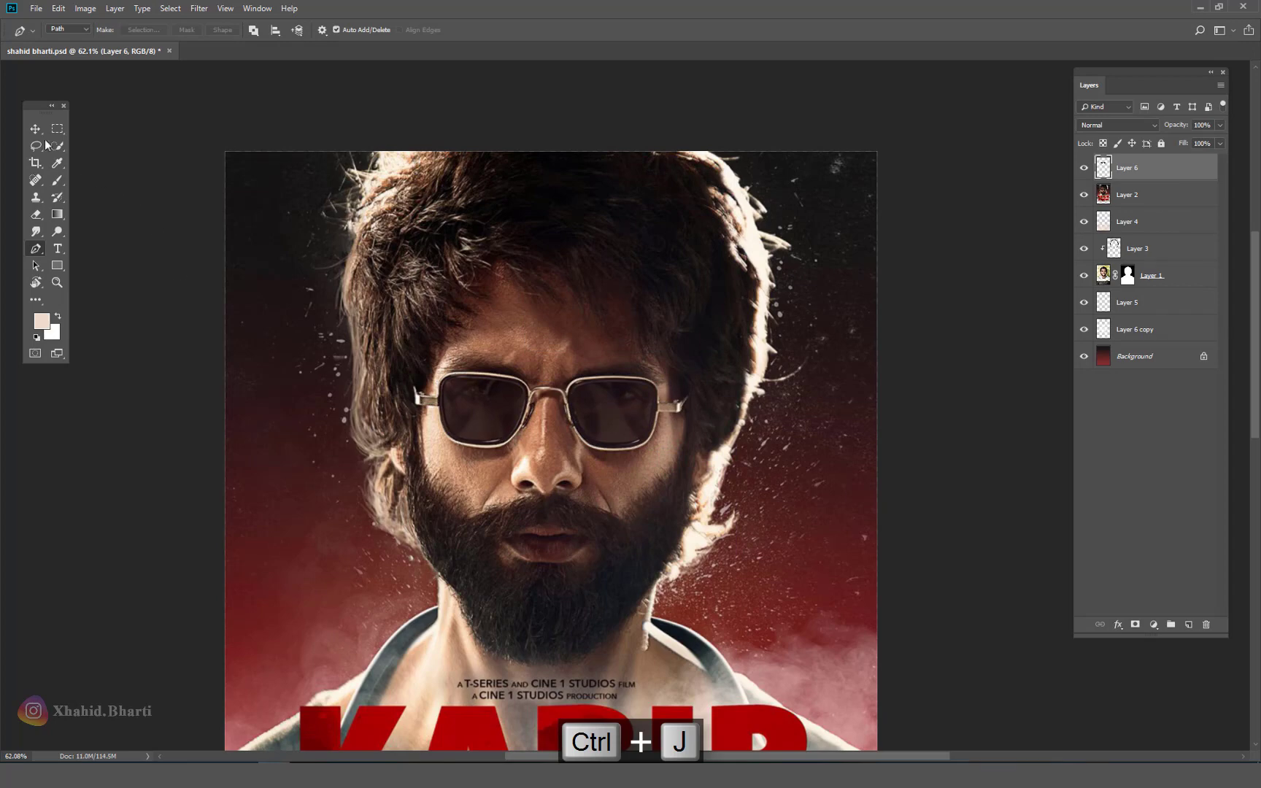
Step: Hide the Kabir Singh poster and drag the copied glasses down onto the portrait
{"action": "key", "text": "v"}
{"action": "left_click", "coordinate": [1084, 194]}
{"action": "left_click_drag", "start_coordinate": [628, 430], "coordinate": [675, 448]}
{"action": "left_click", "coordinate": [648, 451], "text": "alt"}
Step: Scale the glasses to about 125%, then move, narrow and tilt them to sit over the eyes
{"action": "key", "text": "ctrl+t"}
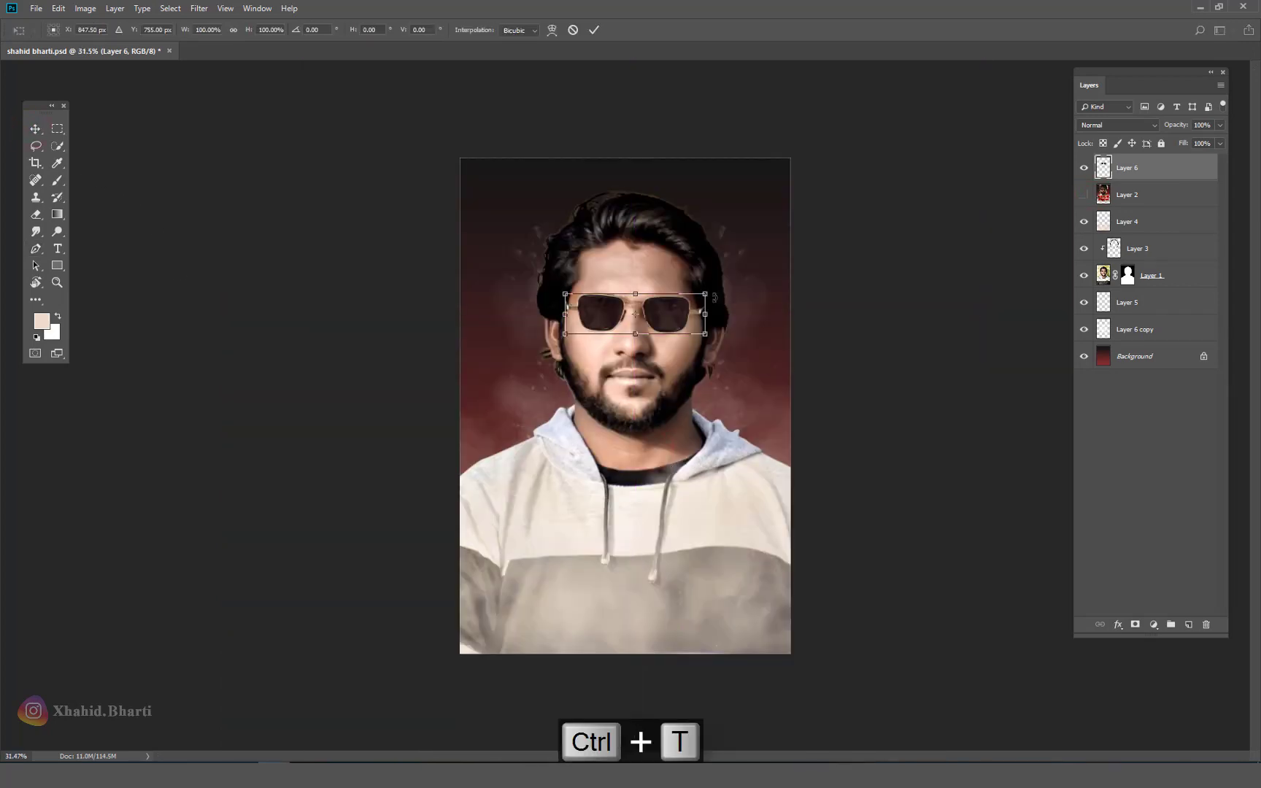
{"action": "left_click_drag", "start_coordinate": [704, 294], "coordinate": [734, 317]}
{"action": "scroll", "coordinate": [676, 300], "scroll_direction": "up", "scroll_amount": 4}
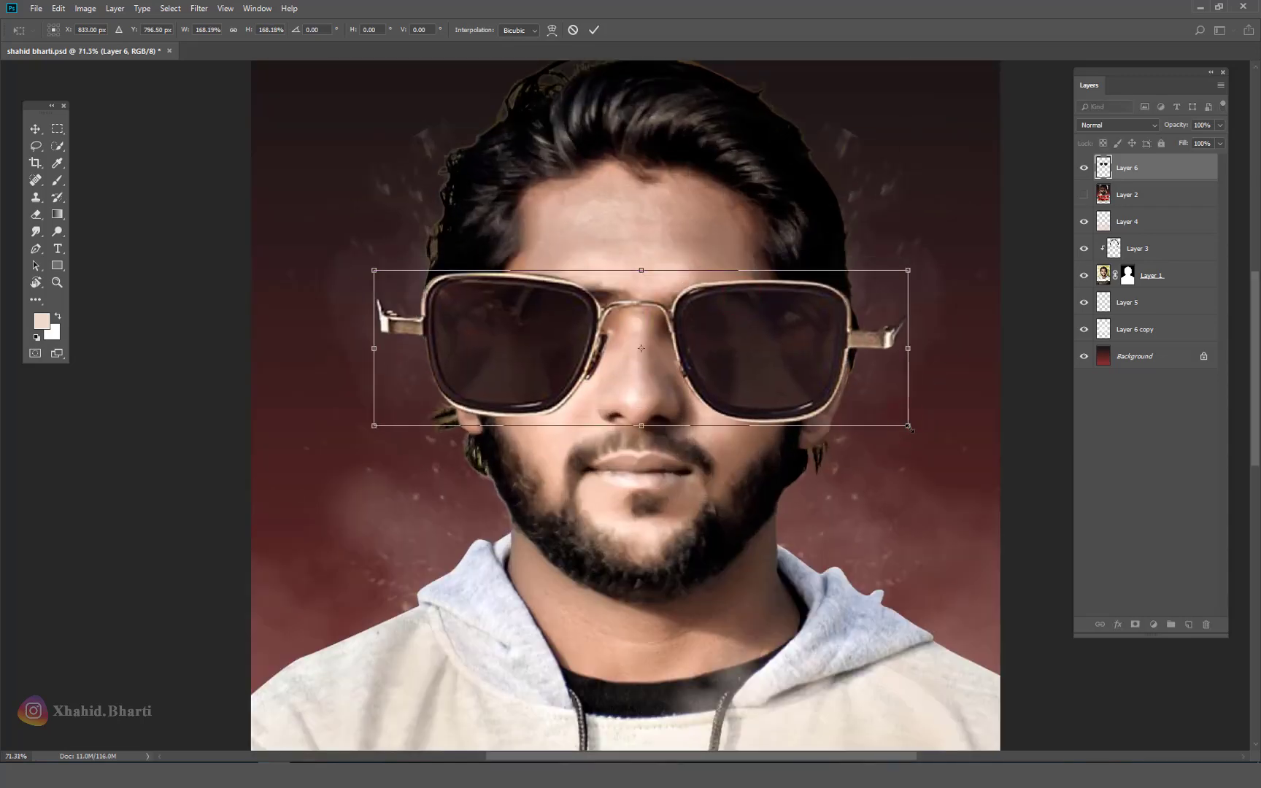
{"action": "left_click_drag", "start_coordinate": [909, 427], "coordinate": [832, 410]}
{"action": "mouse_move", "coordinate": [806, 338]}
{"action": "left_mouse_down"}
{"action": "mouse_move", "coordinate": [823, 318]}
{"action": "mouse_move", "coordinate": [833, 330]}
{"action": "mouse_move", "coordinate": [816, 333]}
{"action": "left_mouse_up"}
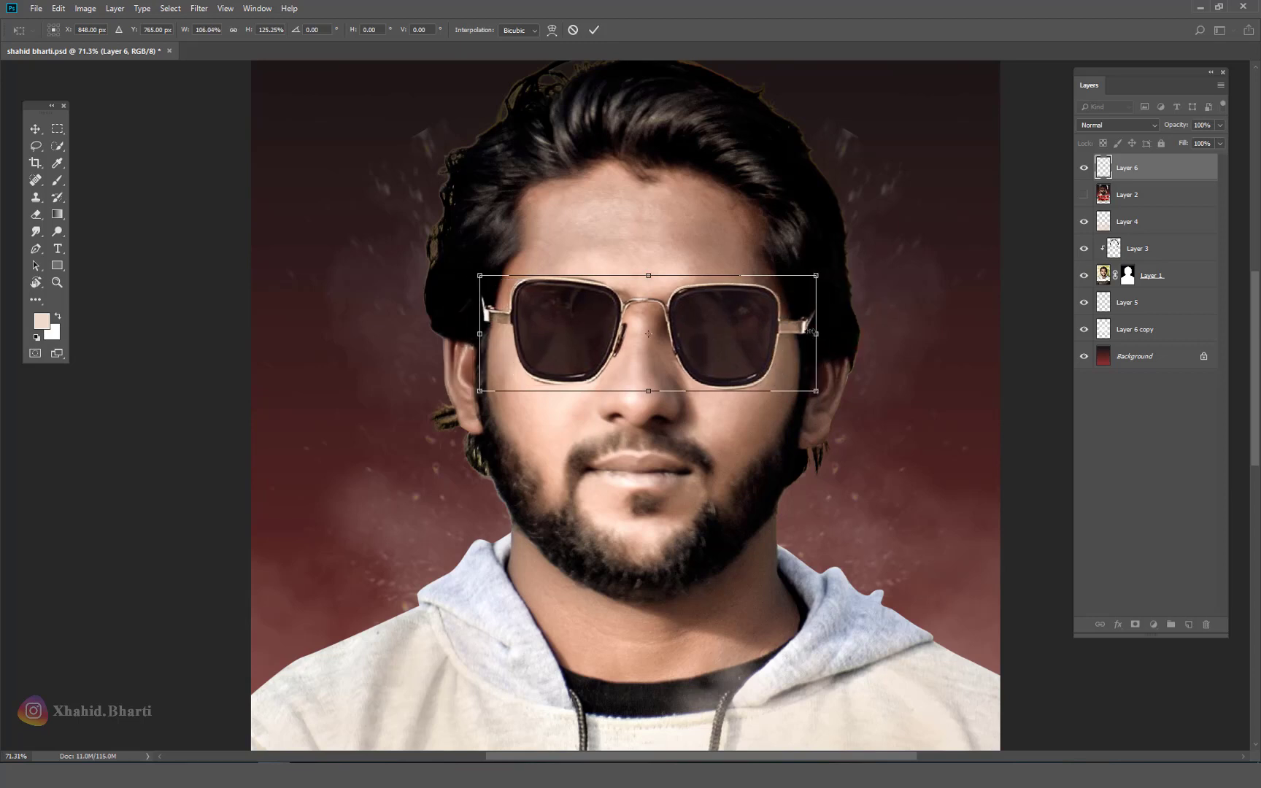
{"action": "left_click_drag", "start_coordinate": [738, 304], "coordinate": [737, 310]}
{"action": "left_click_drag", "start_coordinate": [915, 303], "coordinate": [912, 329]}
{"action": "scroll", "coordinate": [912, 329], "scroll_direction": "down", "scroll_amount": 4}
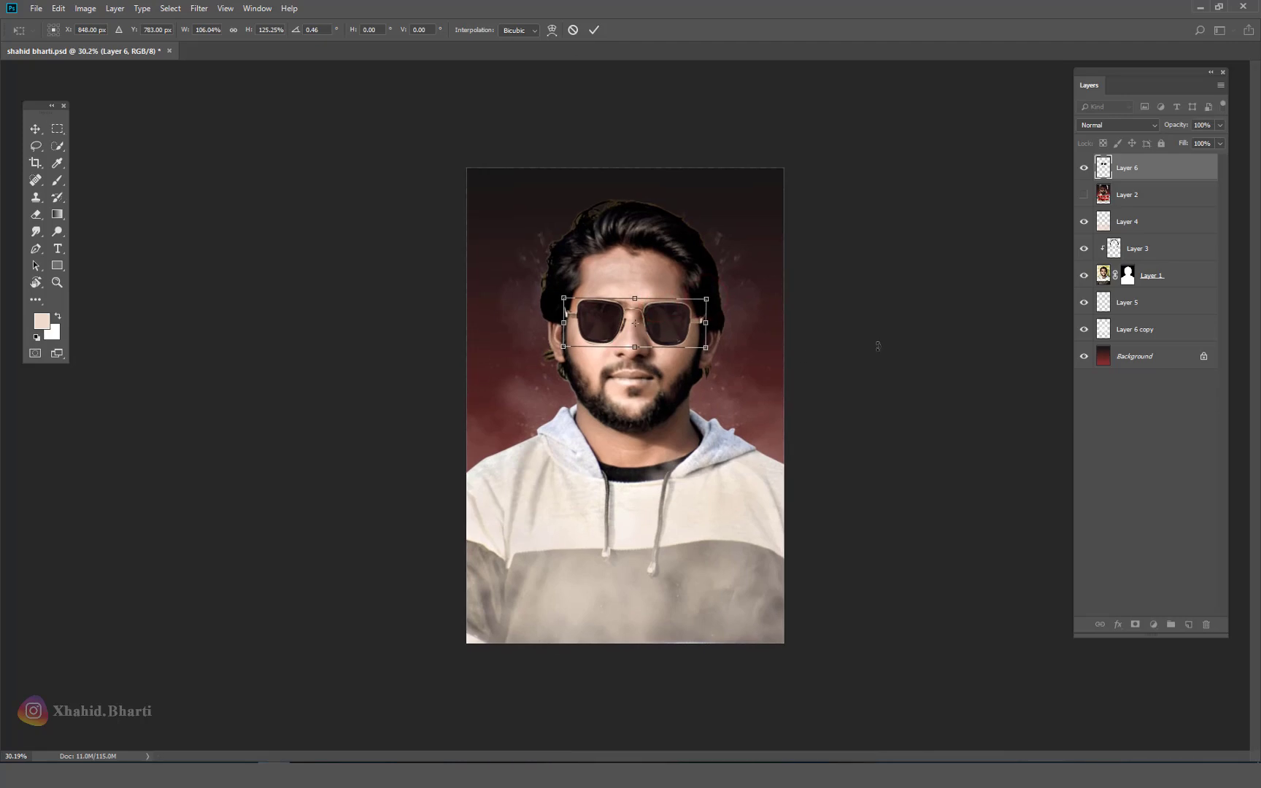
{"action": "key", "text": "Return"}
{"action": "scroll", "coordinate": [648, 307], "scroll_direction": "up", "scroll_amount": 3}
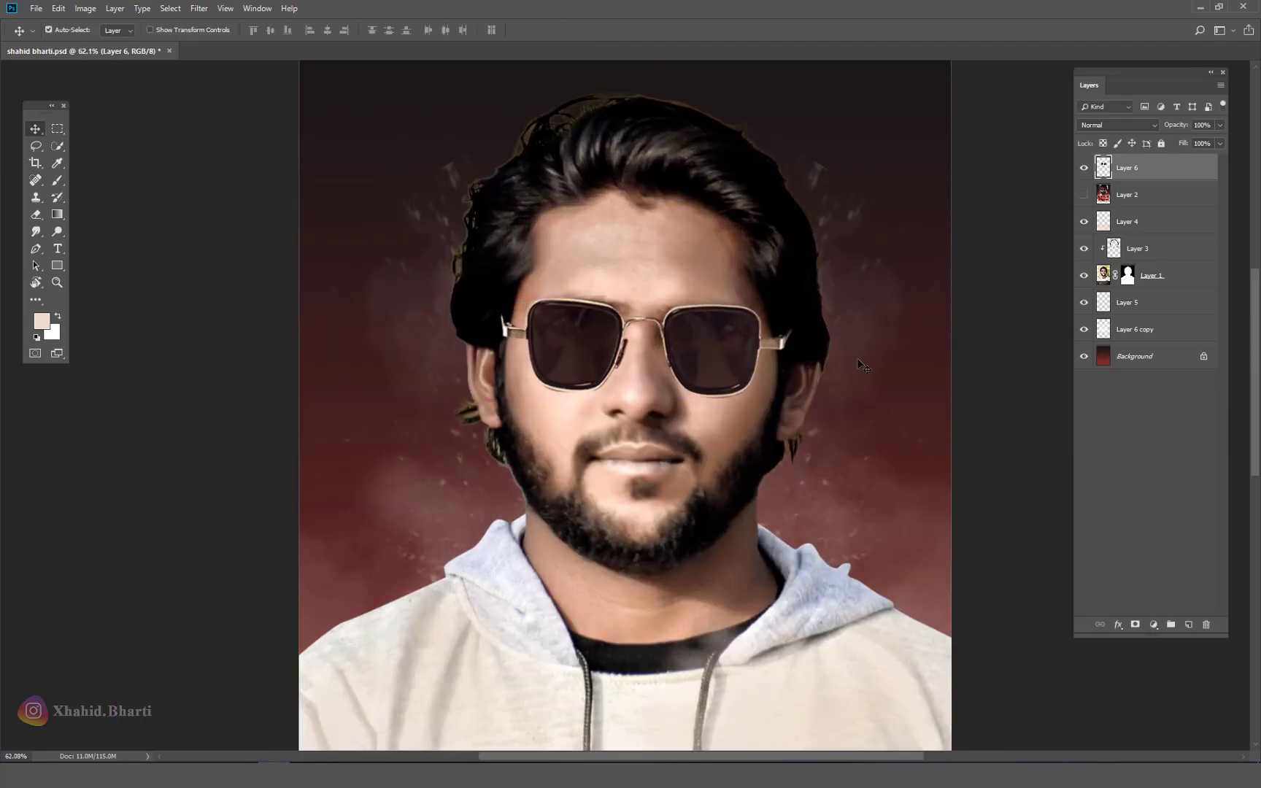
Step: Add a new empty layer and trace a closed Pen path around the right lens's inner rim
{"action": "scroll", "coordinate": [728, 318], "scroll_direction": "up", "scroll_amount": 3}
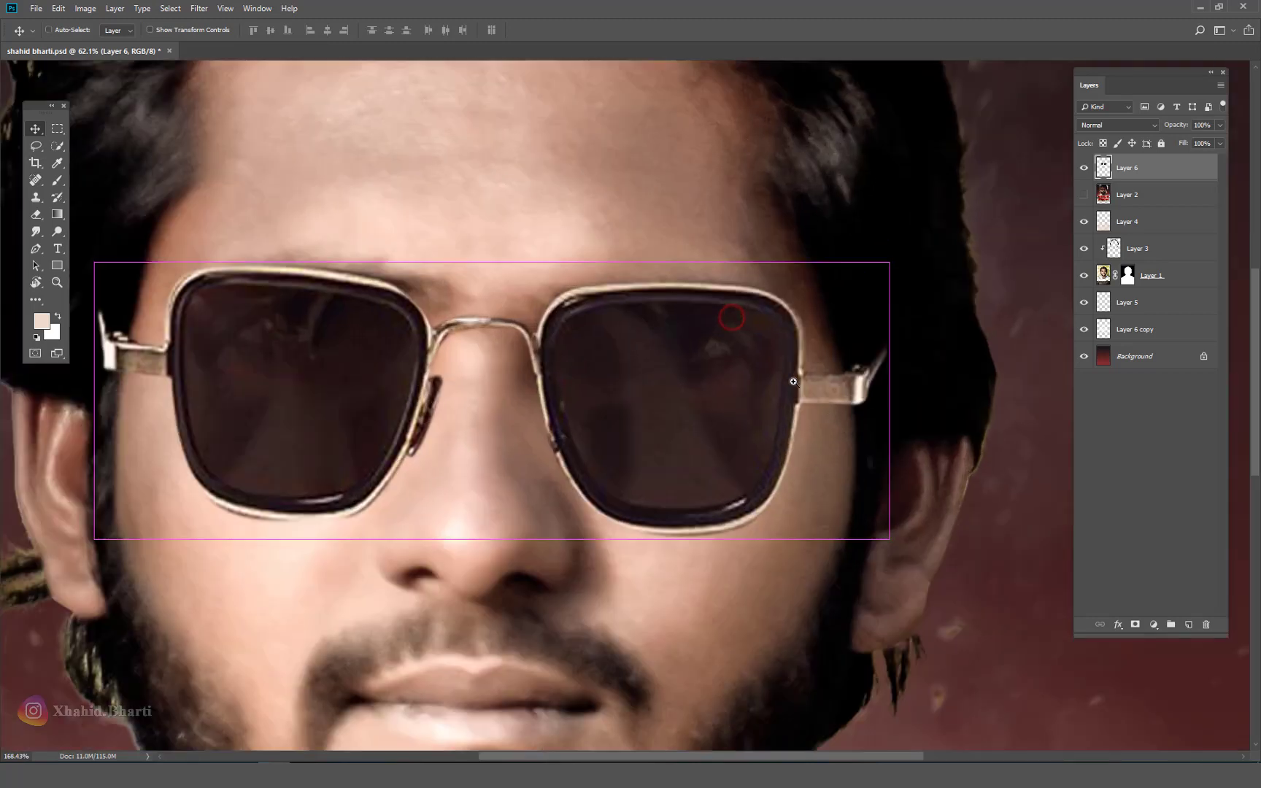
{"action": "left_click", "coordinate": [1188, 624]}
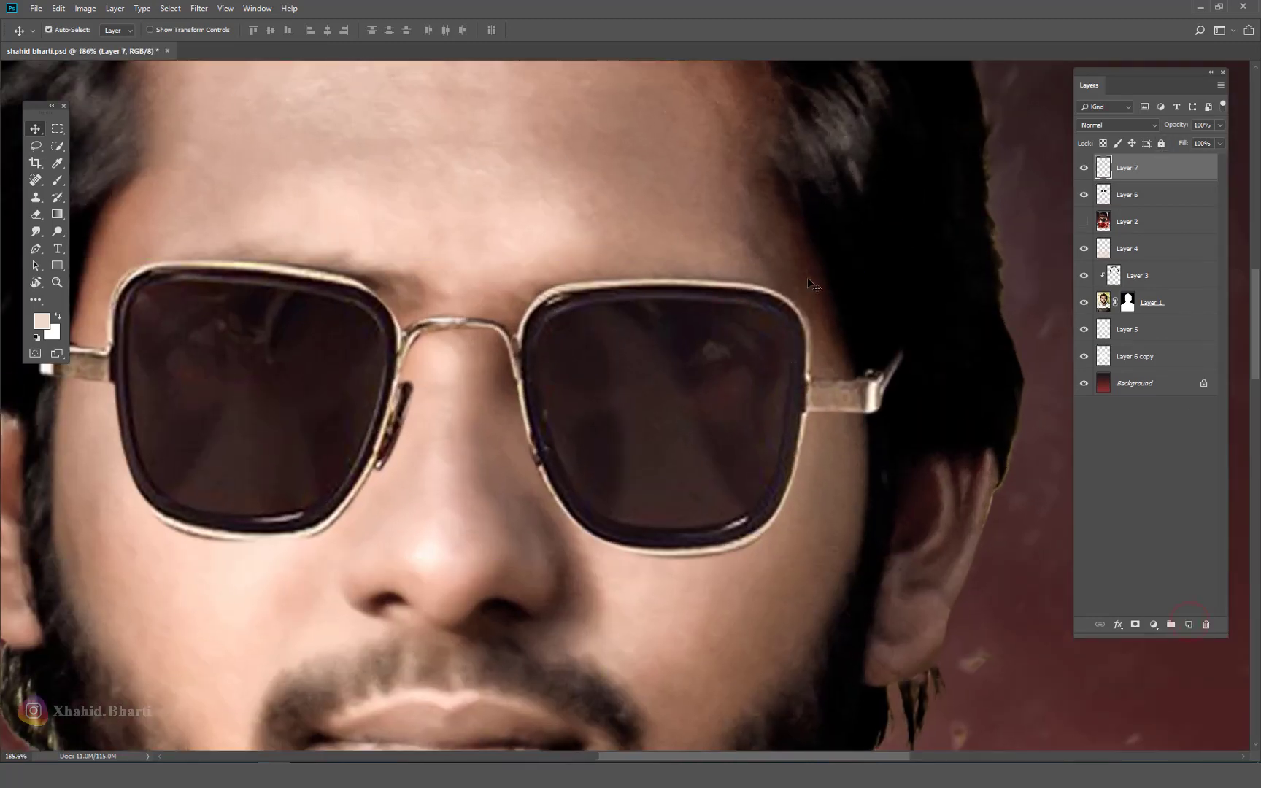
{"action": "scroll", "coordinate": [746, 302], "scroll_direction": "up", "scroll_amount": 2}
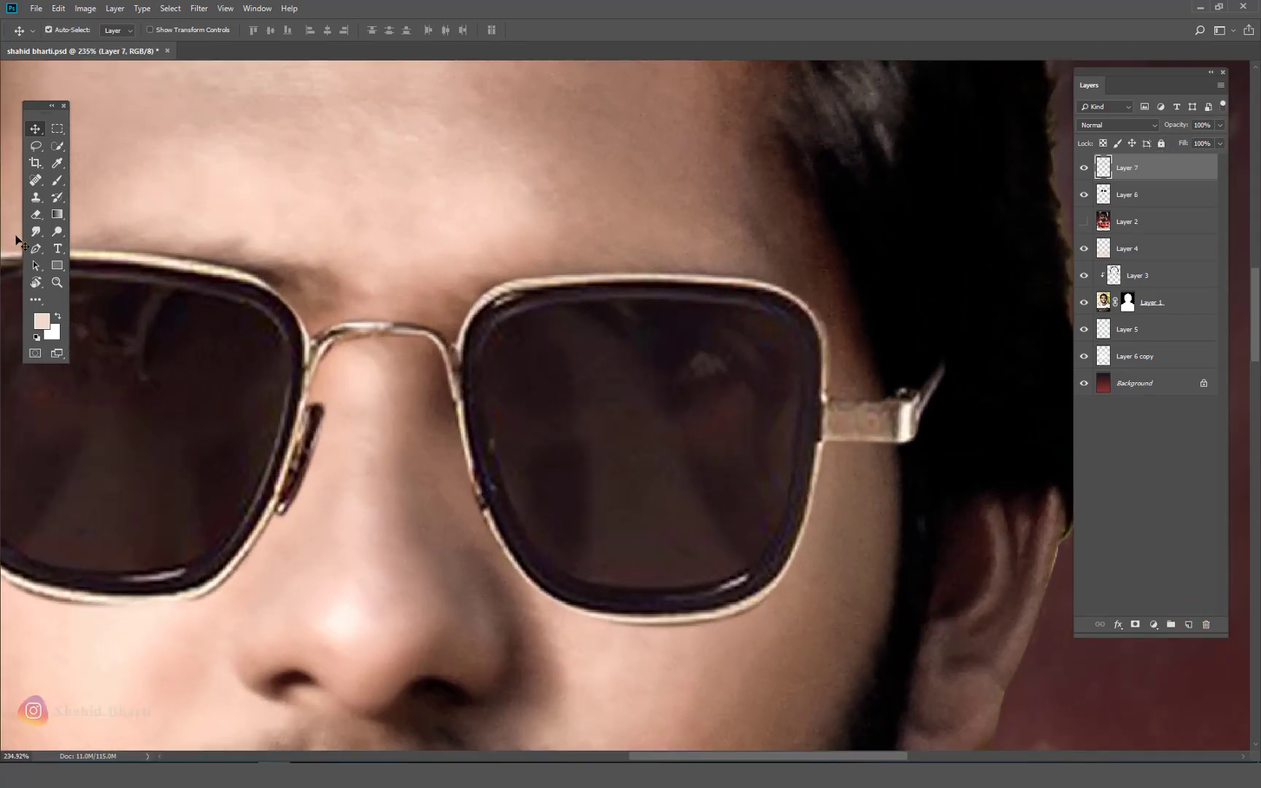
{"action": "left_click", "coordinate": [35, 249]}
{"action": "left_click", "coordinate": [534, 305]}
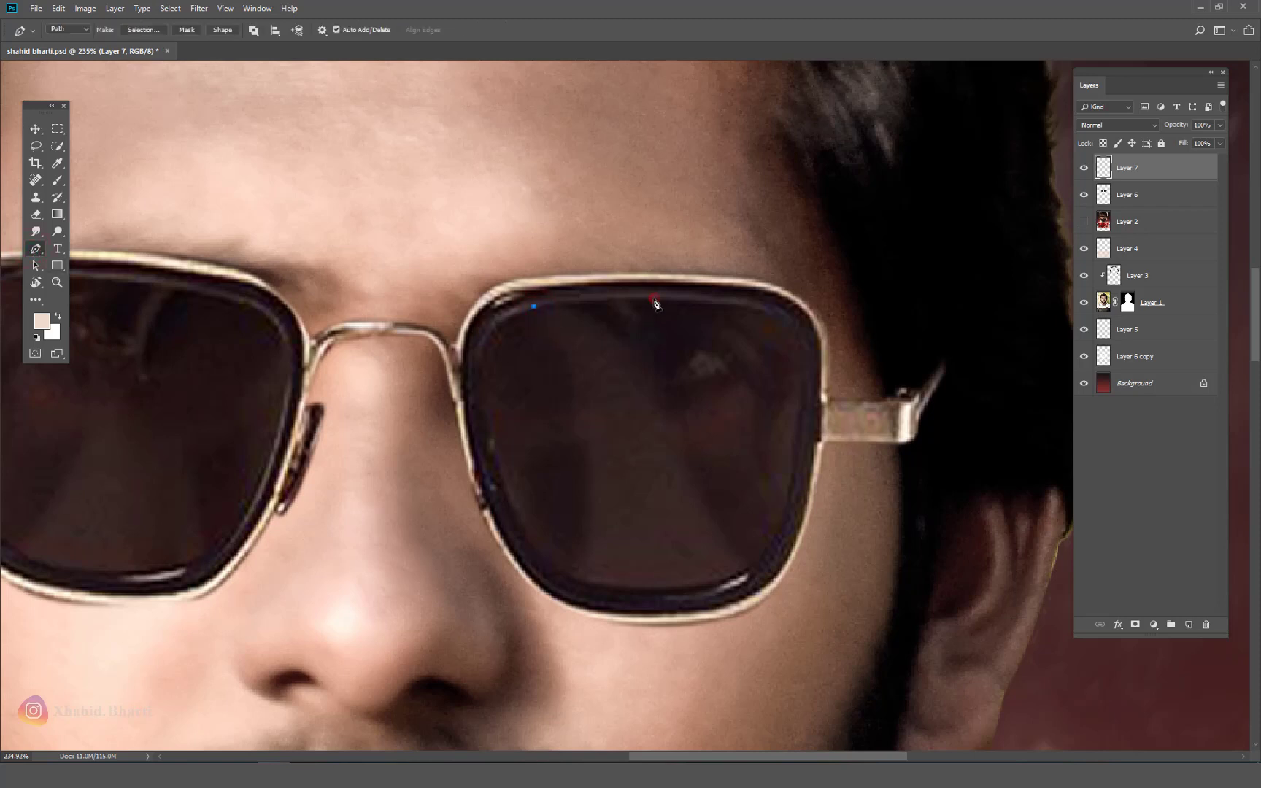
{"action": "left_click_drag", "start_coordinate": [652, 298], "coordinate": [710, 298]}
{"action": "left_click_drag", "start_coordinate": [802, 340], "coordinate": [810, 375]}
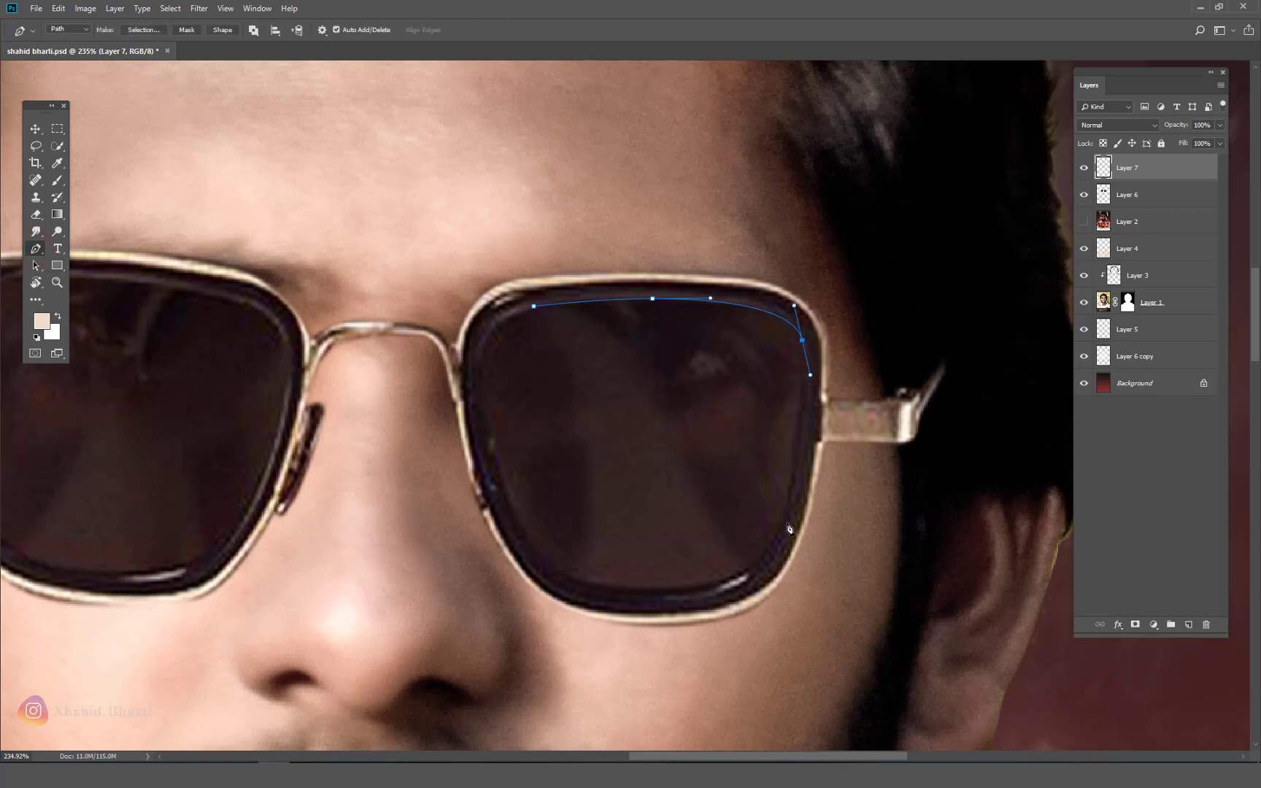
{"action": "left_click_drag", "start_coordinate": [777, 533], "coordinate": [761, 571]}
{"action": "left_click_drag", "start_coordinate": [657, 588], "coordinate": [585, 592]}
{"action": "left_click", "coordinate": [509, 506]}
{"action": "left_click_drag", "start_coordinate": [503, 487], "coordinate": [482, 429]}
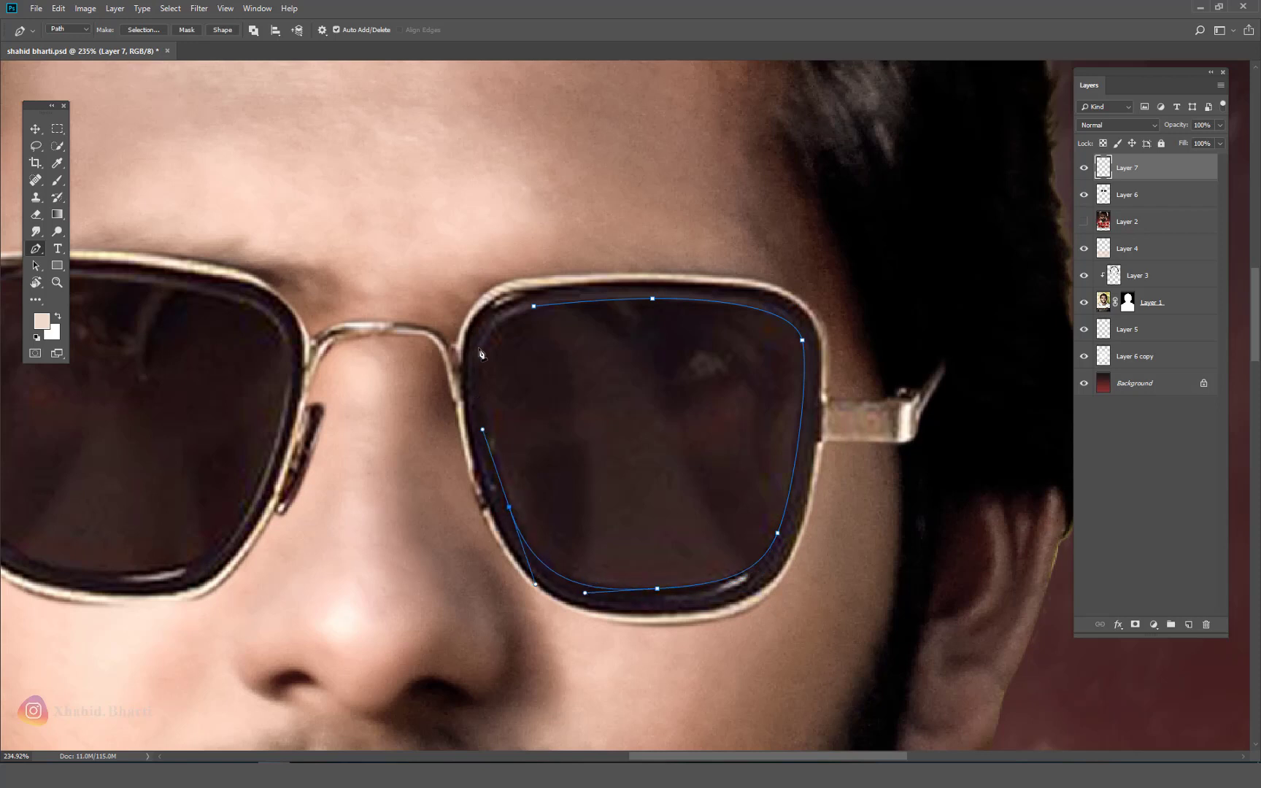
{"action": "left_click", "coordinate": [483, 338]}
{"action": "left_click", "coordinate": [534, 305]}
Step: Trace a second closed path around the other lens's inner rim, then fit the photo in view
{"action": "scroll", "coordinate": [616, 368], "scroll_direction": "left", "scroll_amount": 10}
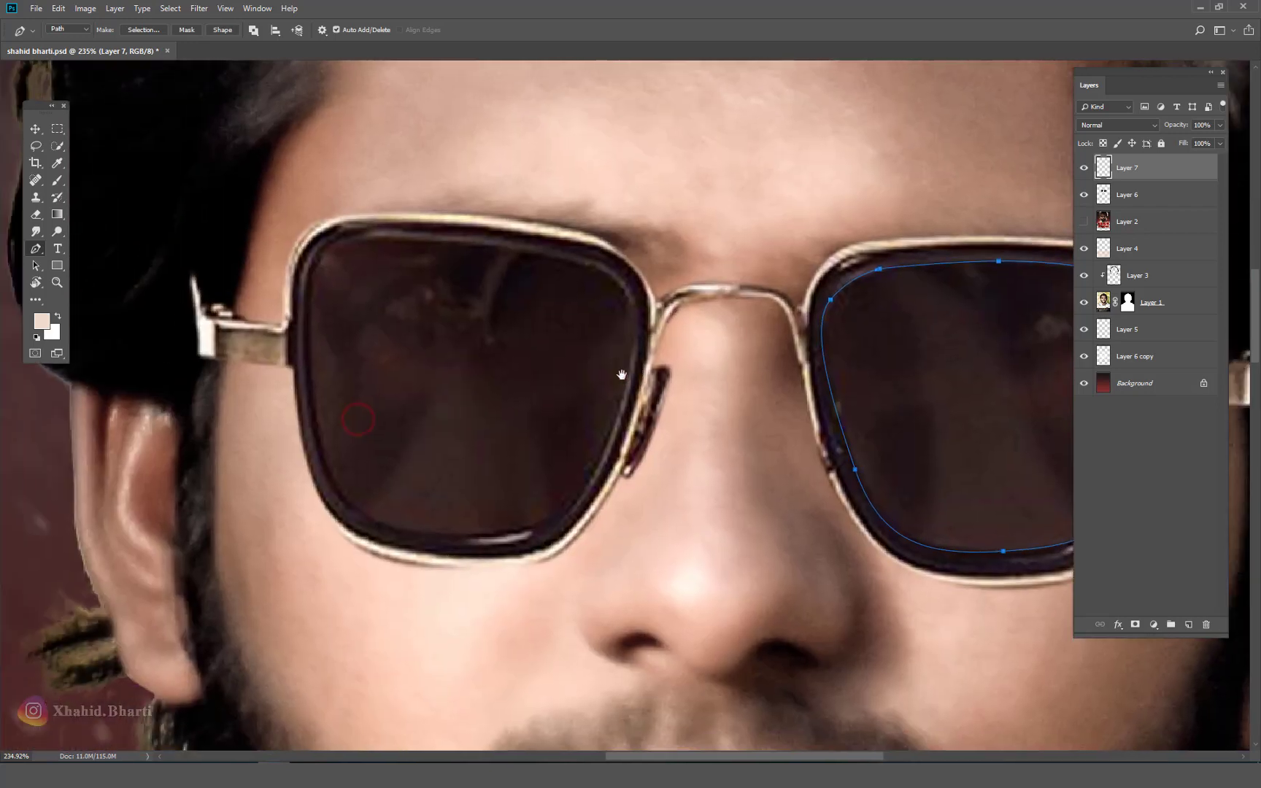
{"action": "left_click_drag", "start_coordinate": [351, 280], "coordinate": [351, 339]}
{"action": "left_click", "coordinate": [384, 490]}
{"action": "left_click_drag", "start_coordinate": [538, 530], "coordinate": [574, 528]}
{"action": "left_click", "coordinate": [645, 438]}
{"action": "left_click_drag", "start_coordinate": [655, 425], "coordinate": [669, 378]}
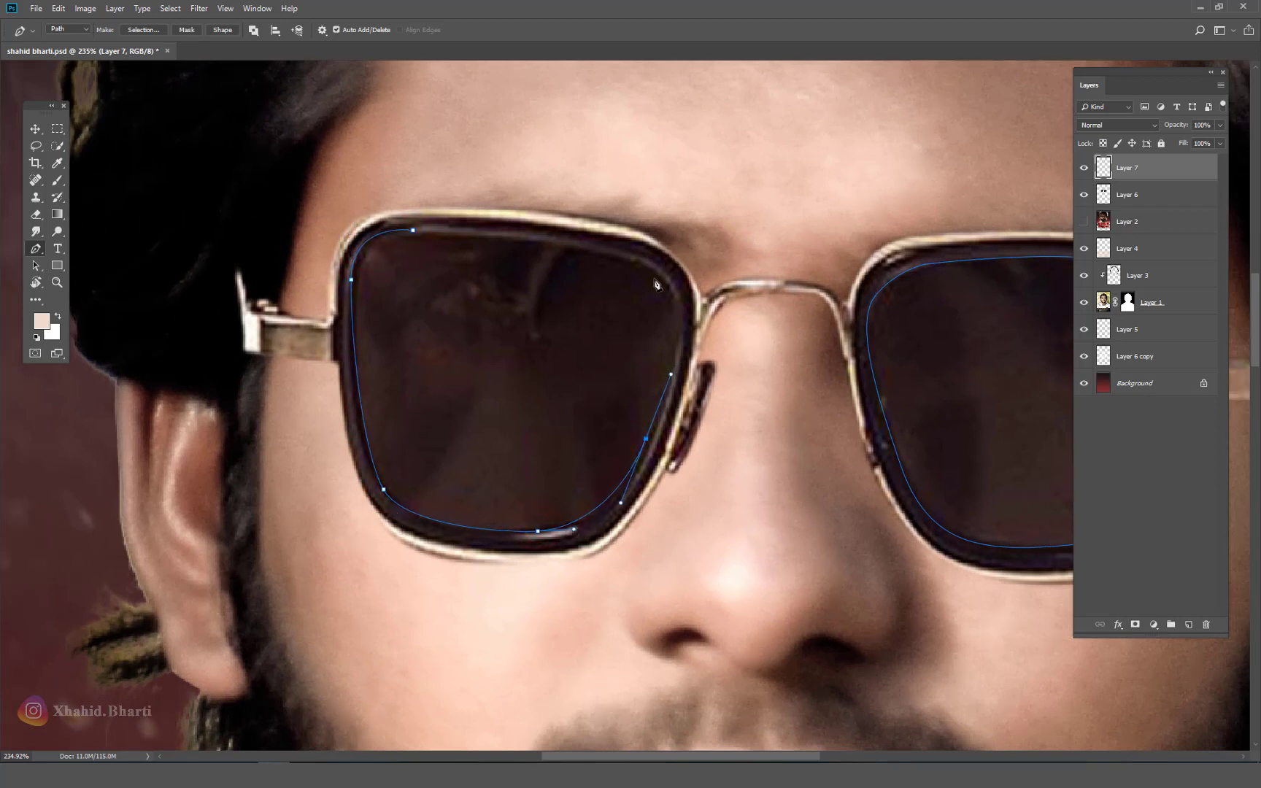
{"action": "left_click_drag", "start_coordinate": [636, 260], "coordinate": [555, 241]}
{"action": "left_click", "coordinate": [413, 231]}
{"action": "key", "text": "ctrl+0"}
Step: Make a 1-pixel feathered selection from the lens path and sample the dark lens colour as background
{"action": "scroll", "coordinate": [691, 319], "scroll_direction": "up", "scroll_amount": 4}
{"action": "right_click", "coordinate": [674, 315]}
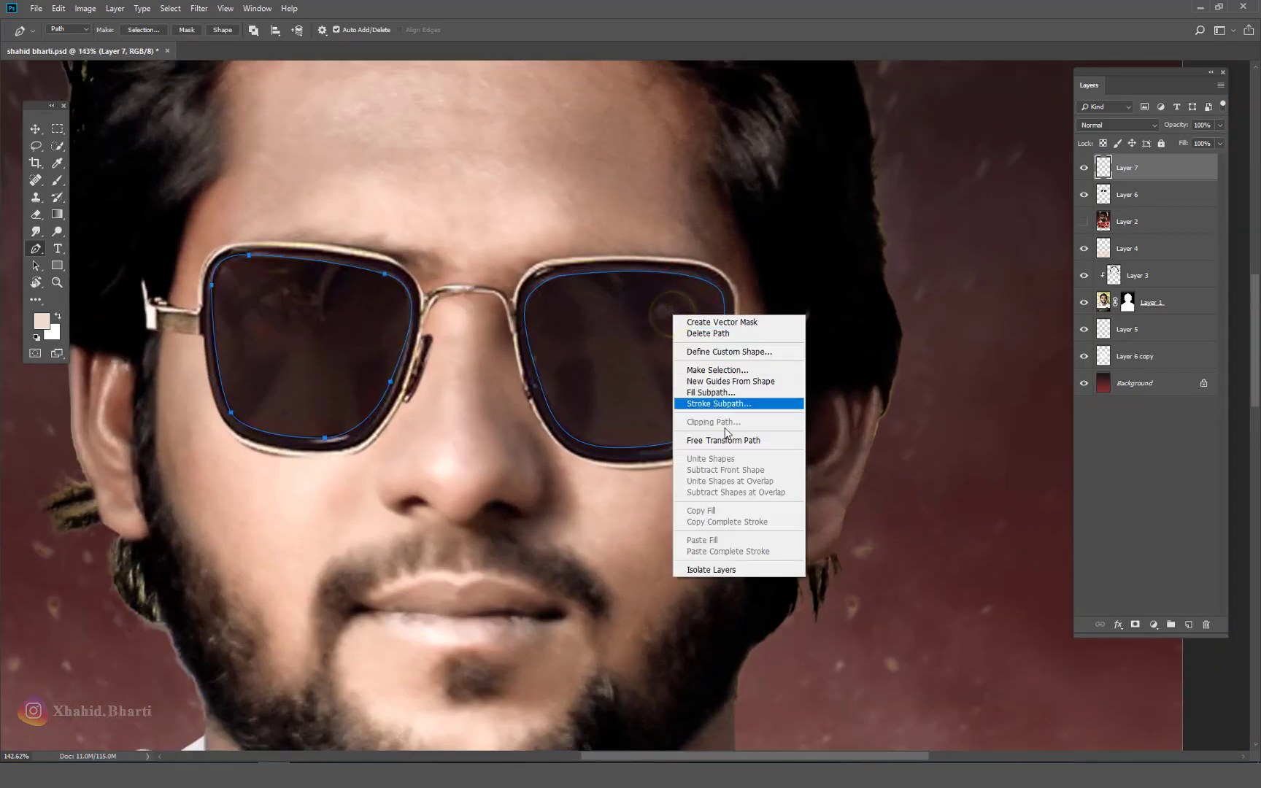
{"action": "left_click", "coordinate": [701, 372]}
{"action": "left_click", "coordinate": [700, 212]}
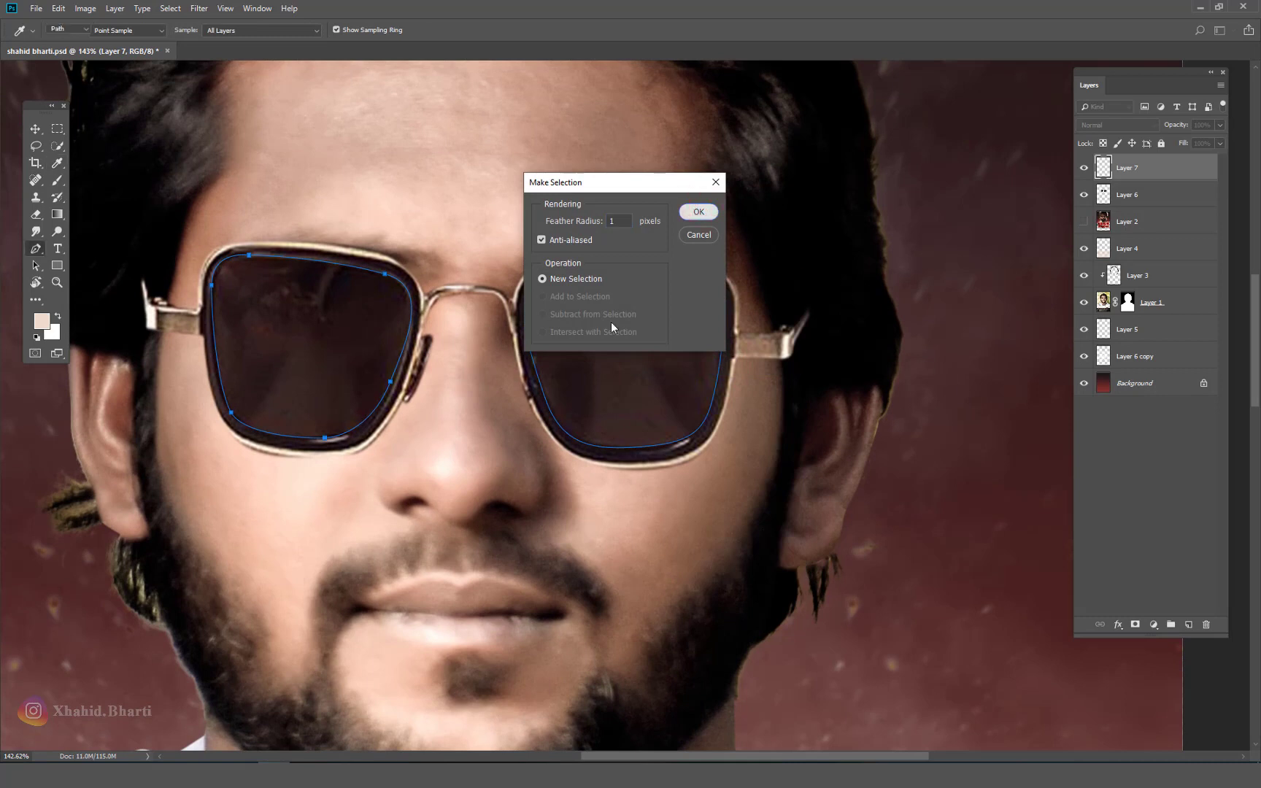
{"action": "left_click", "coordinate": [51, 333]}
{"action": "left_click", "coordinate": [242, 338]}
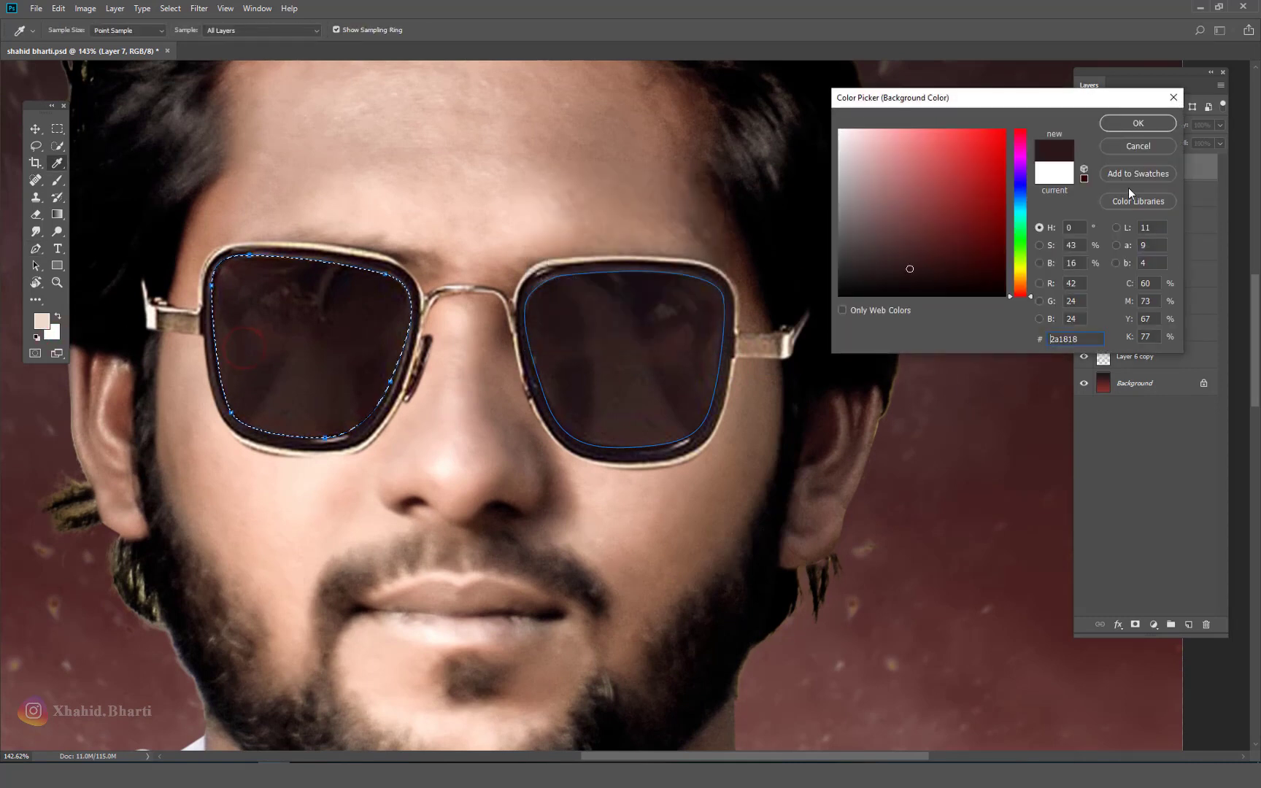
{"action": "left_click", "coordinate": [1123, 122]}
Step: Try filling one lens, then undo it and back out of the added second-lens selection
{"action": "key", "text": "p"}
{"action": "key", "text": "ctrl+BackSpace"}
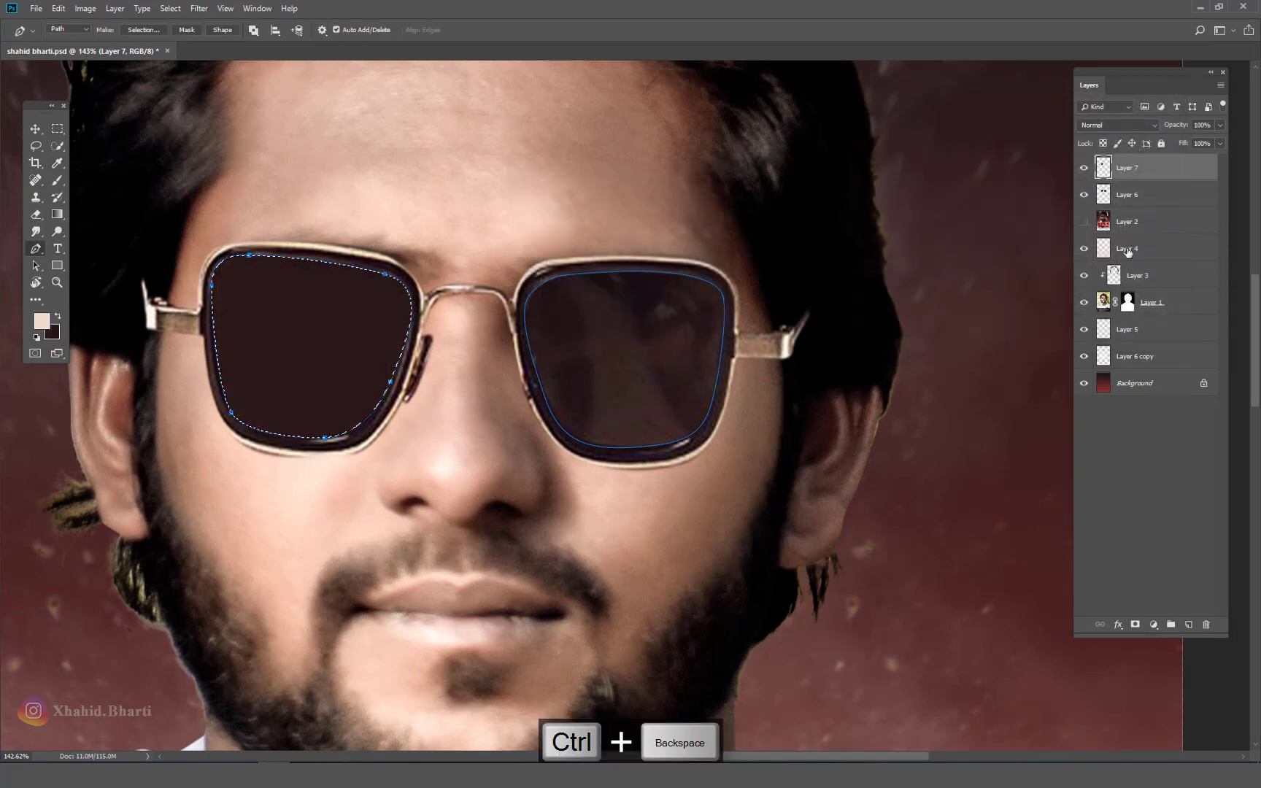
{"action": "key", "text": "ctrl+z"}
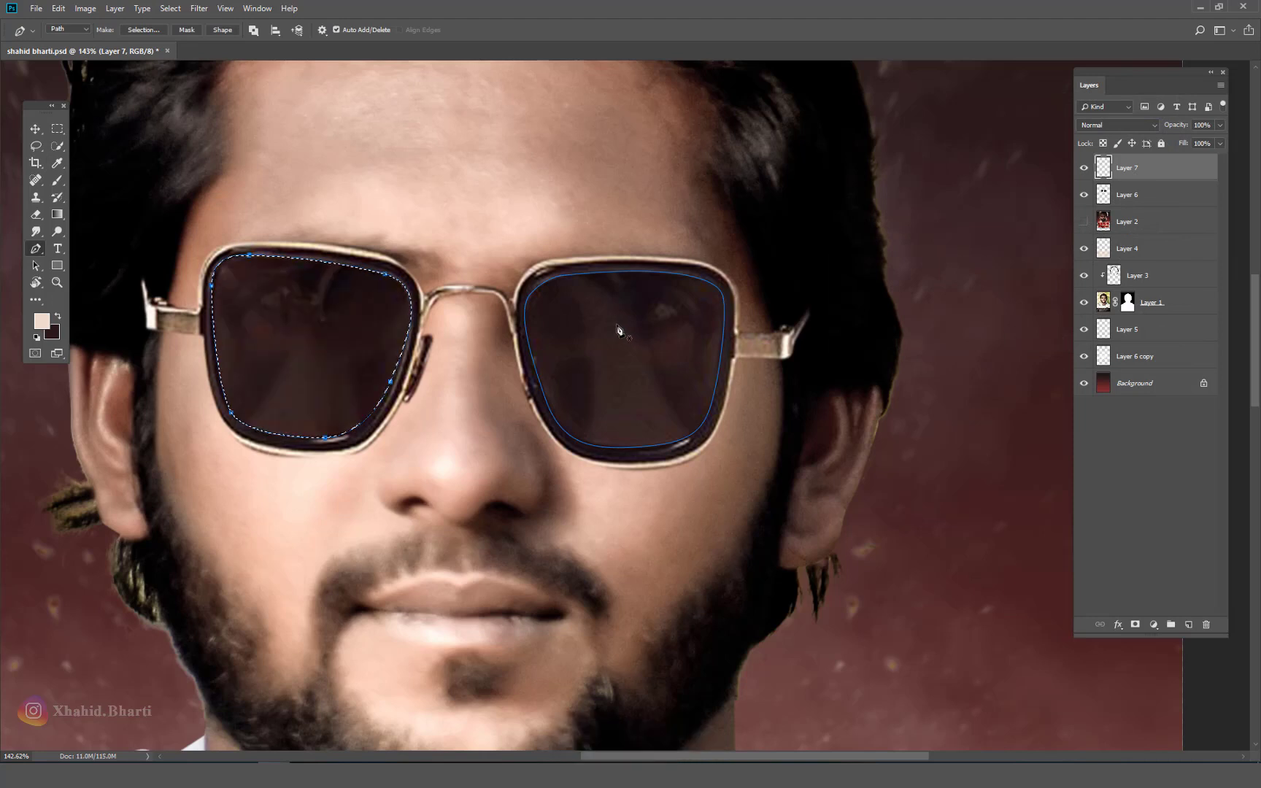
{"action": "right_click", "coordinate": [618, 306]}
{"action": "left_click", "coordinate": [661, 383]}
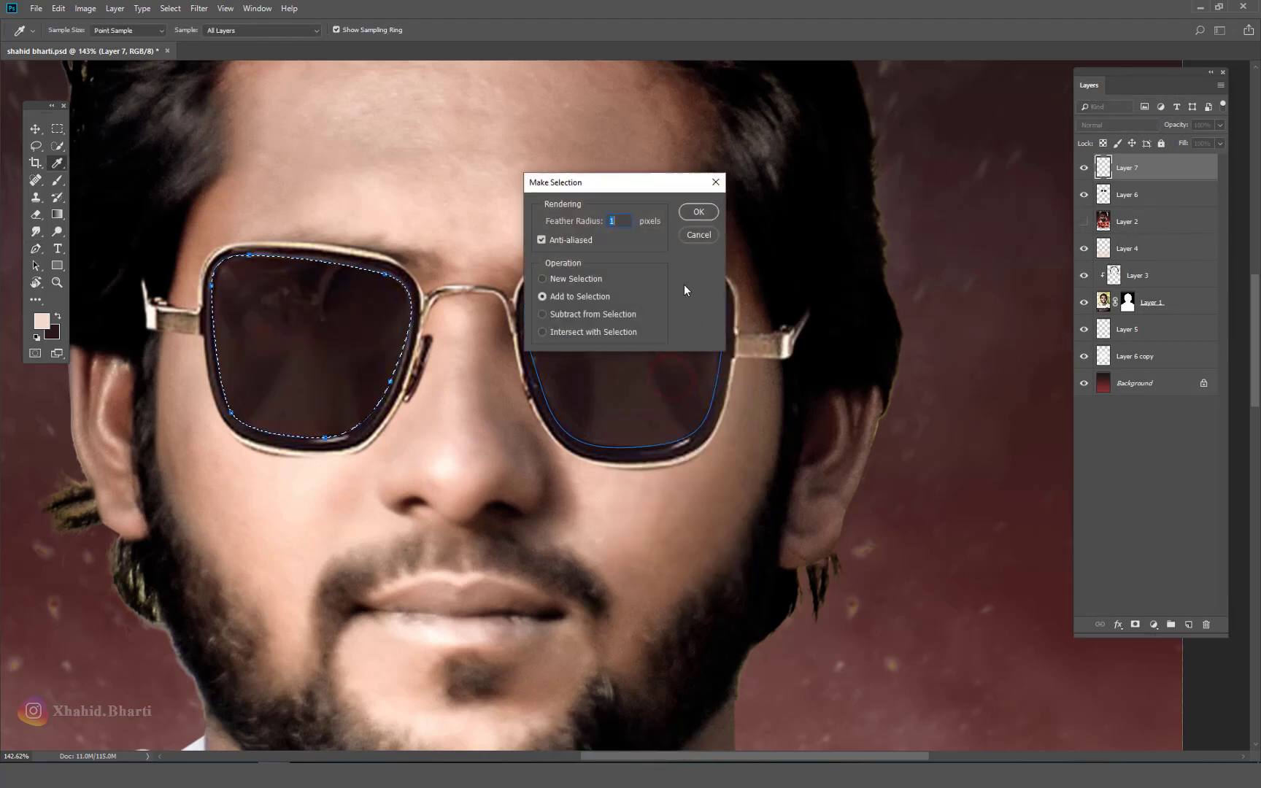
{"action": "left_click", "coordinate": [698, 211]}
{"action": "key", "text": "ctrl+alt+z"}
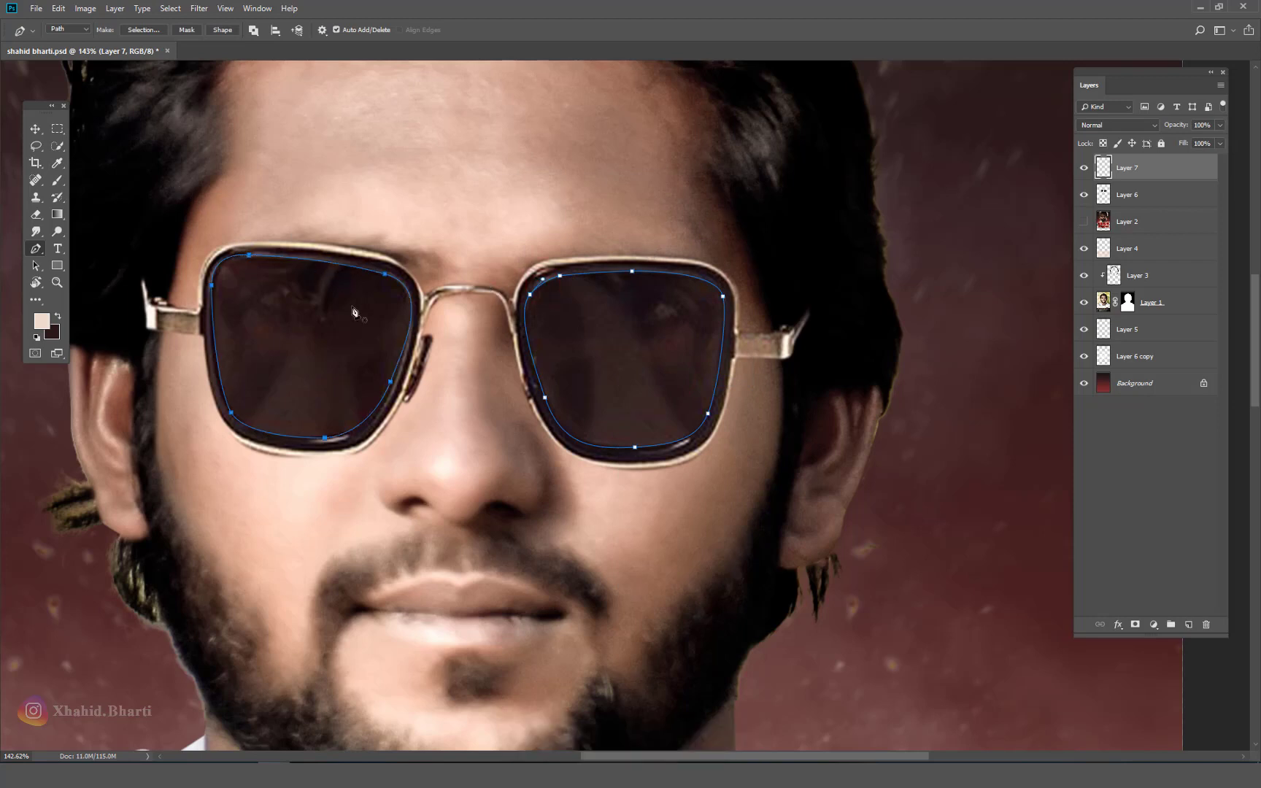
Step: Select both lens paths, fill them with the dark red-brown colour, and deselect
{"action": "right_click", "coordinate": [680, 388]}
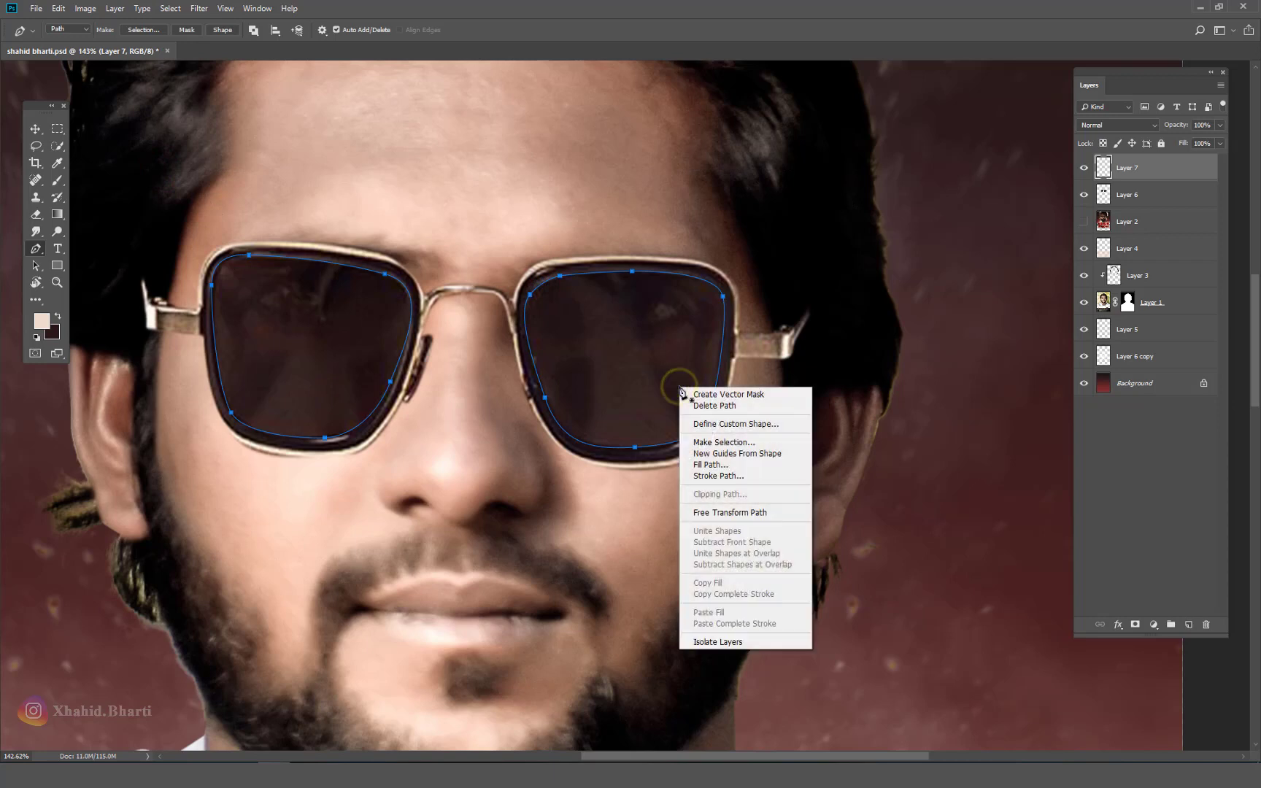
{"action": "left_click", "coordinate": [724, 442]}
{"action": "left_click", "coordinate": [695, 208]}
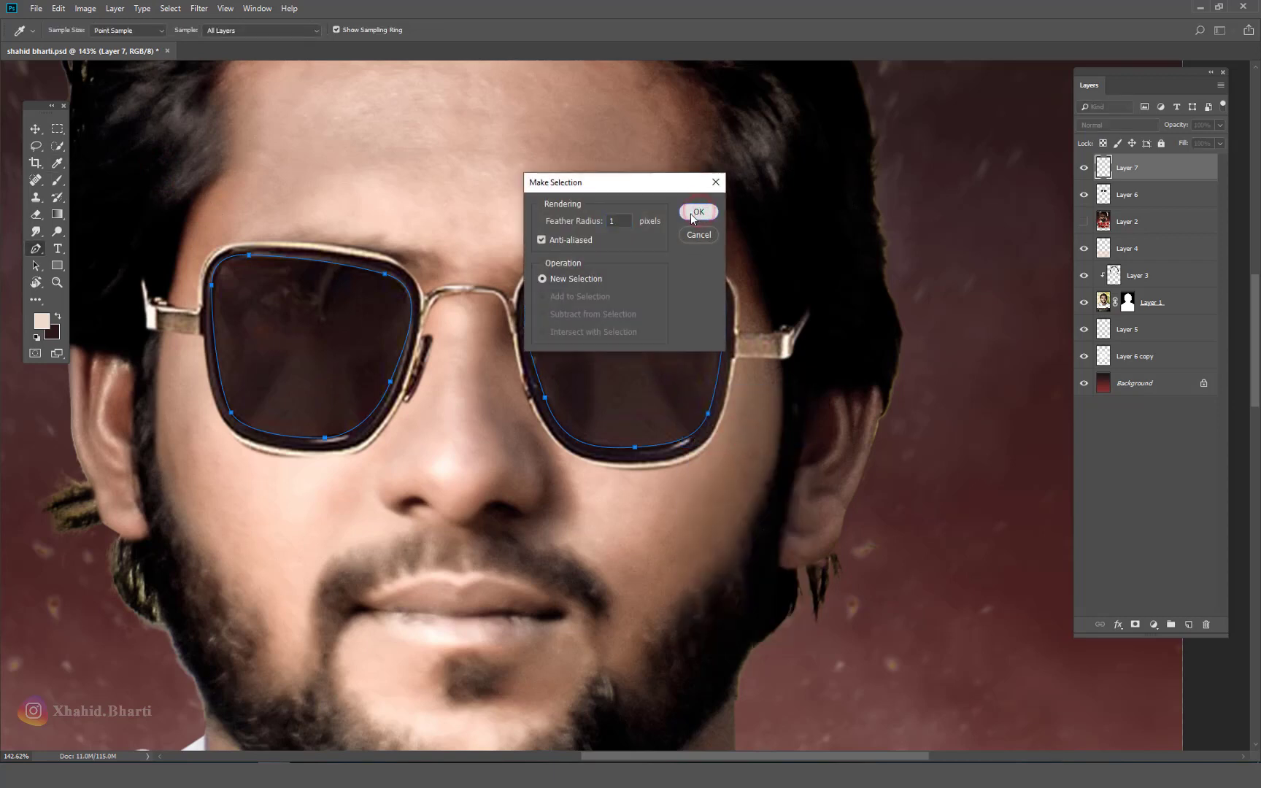
{"action": "key", "text": "ctrl+BackSpace"}
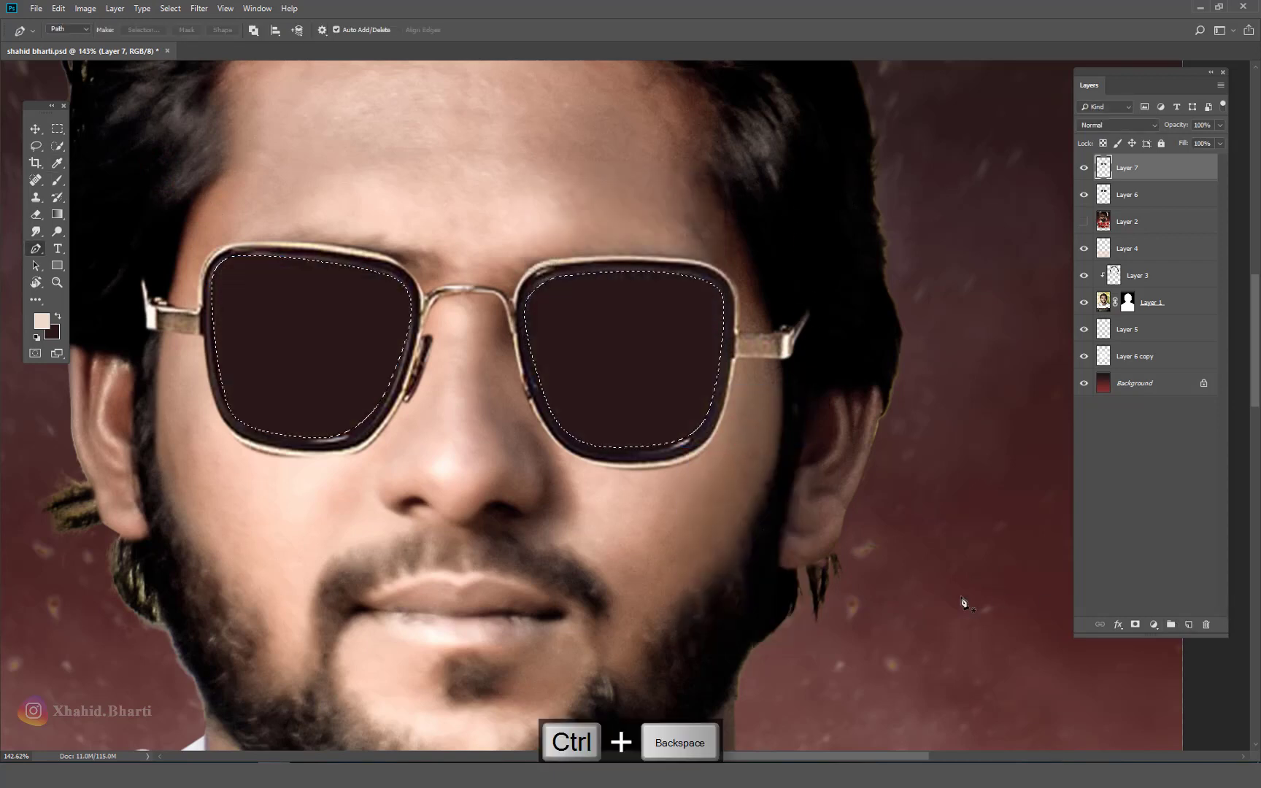
{"action": "key", "text": "v"}
{"action": "key", "text": "ctrl+d"}
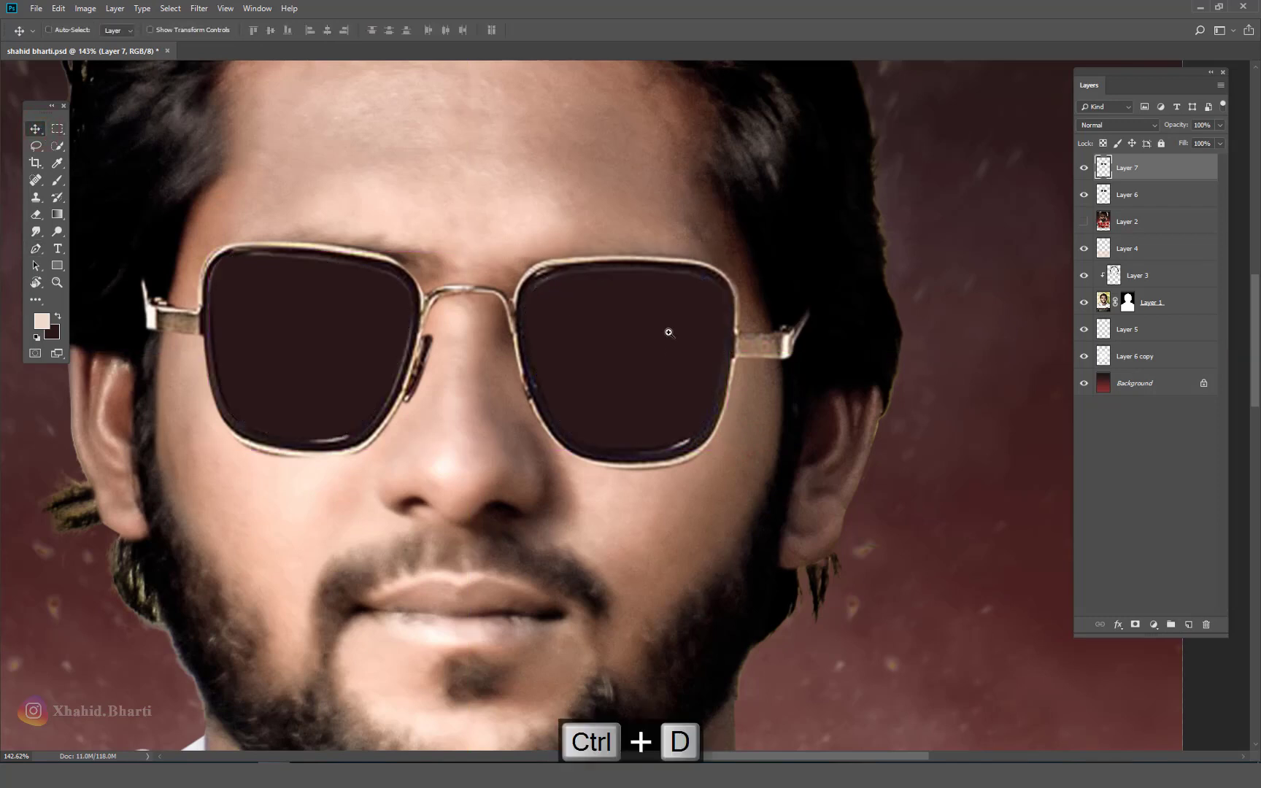
{"action": "scroll", "coordinate": [708, 357], "scroll_direction": "down", "scroll_amount": 5}
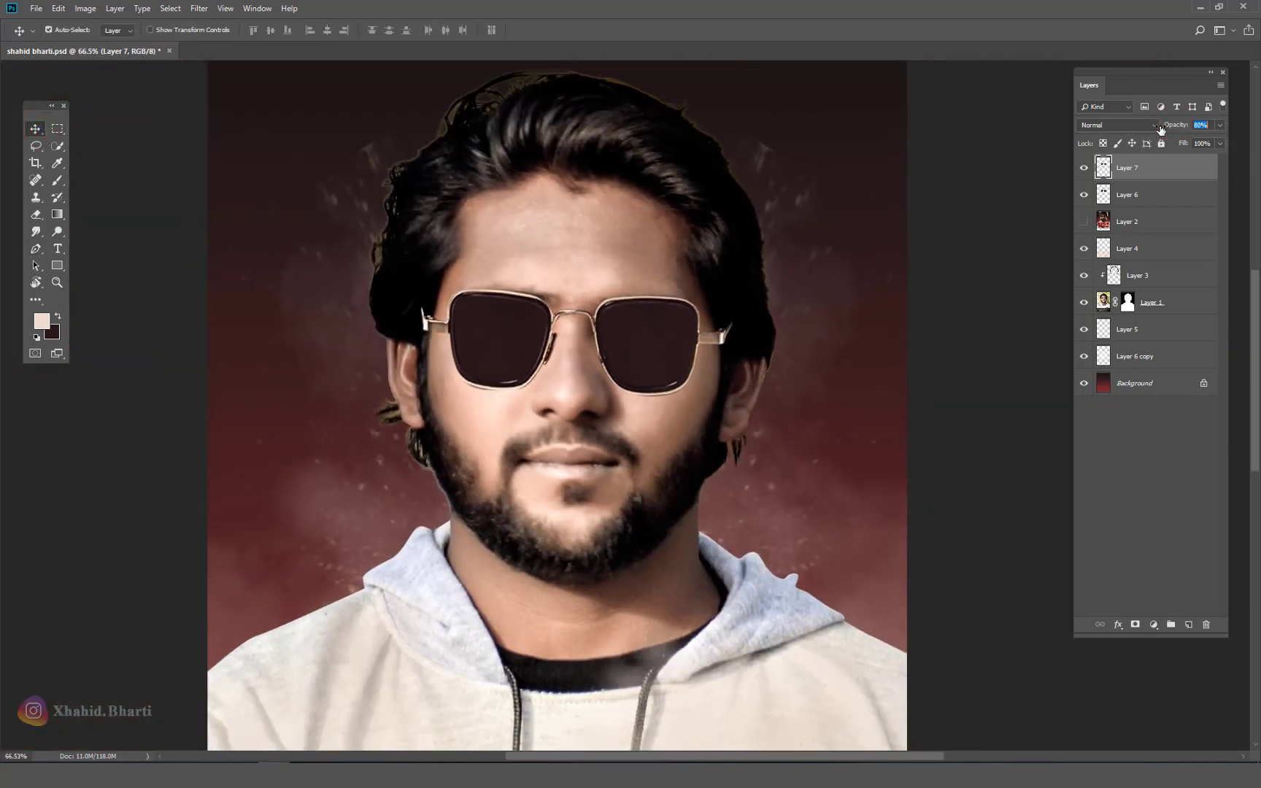
Step: Load Layer 7's lens shapes as a selection and delete the old shading inside them on Layer 6
{"action": "right_click", "coordinate": [1104, 169]}
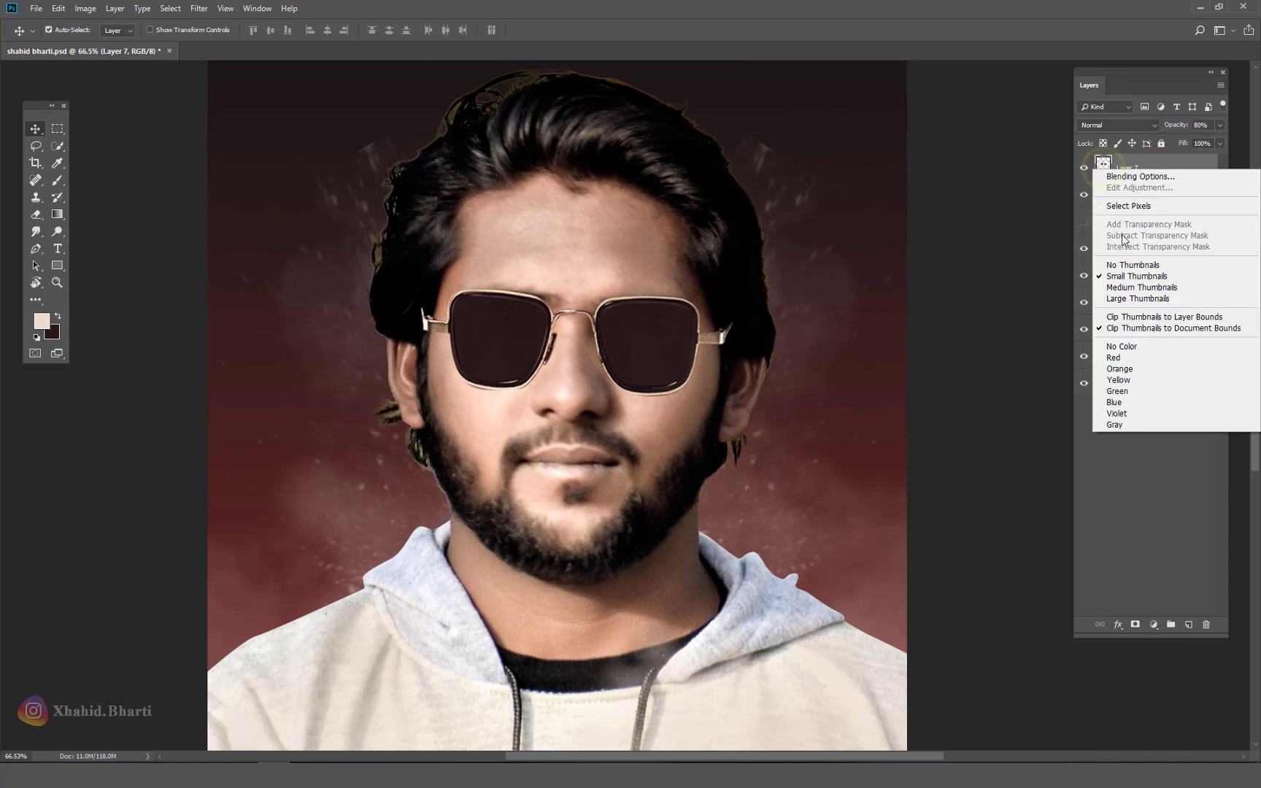
{"action": "left_click", "coordinate": [1132, 208]}
{"action": "left_click", "coordinate": [1133, 196]}
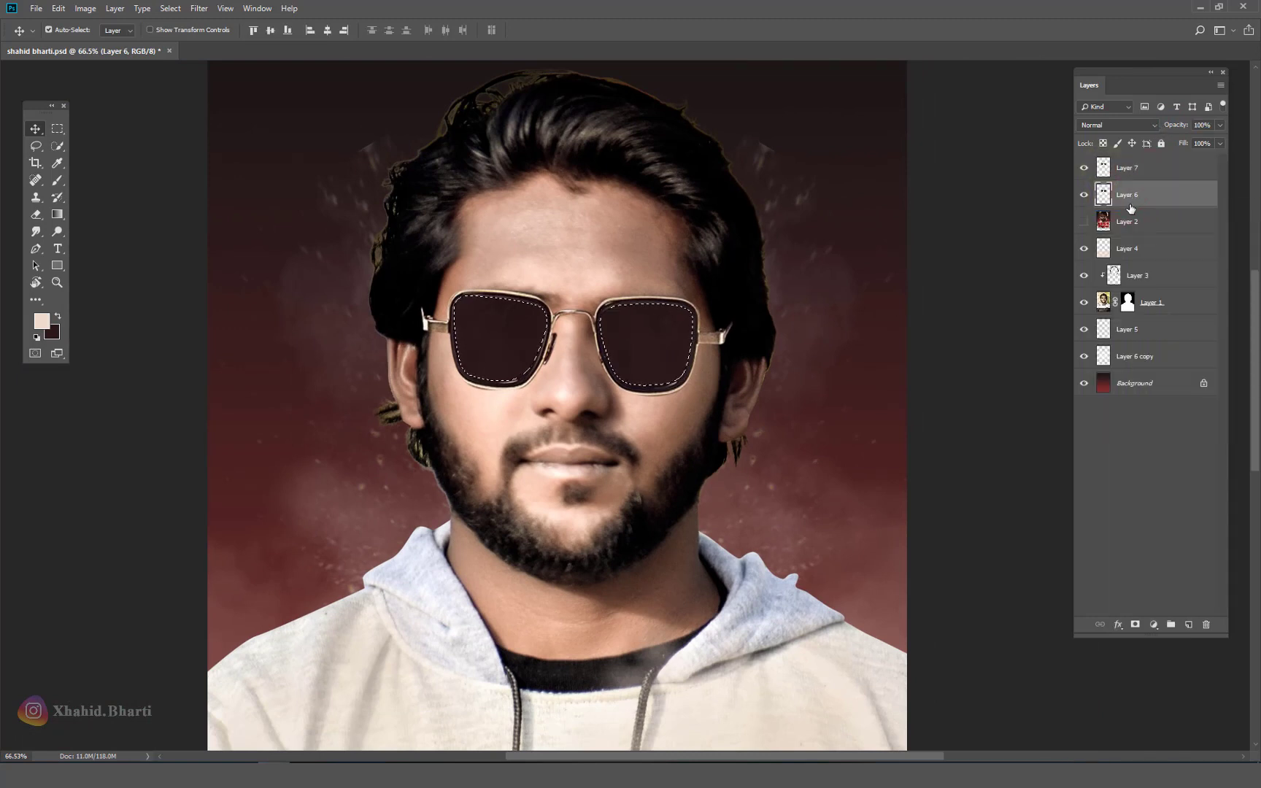
{"action": "key", "text": "Delete"}
{"action": "key", "text": "ctrl+d"}
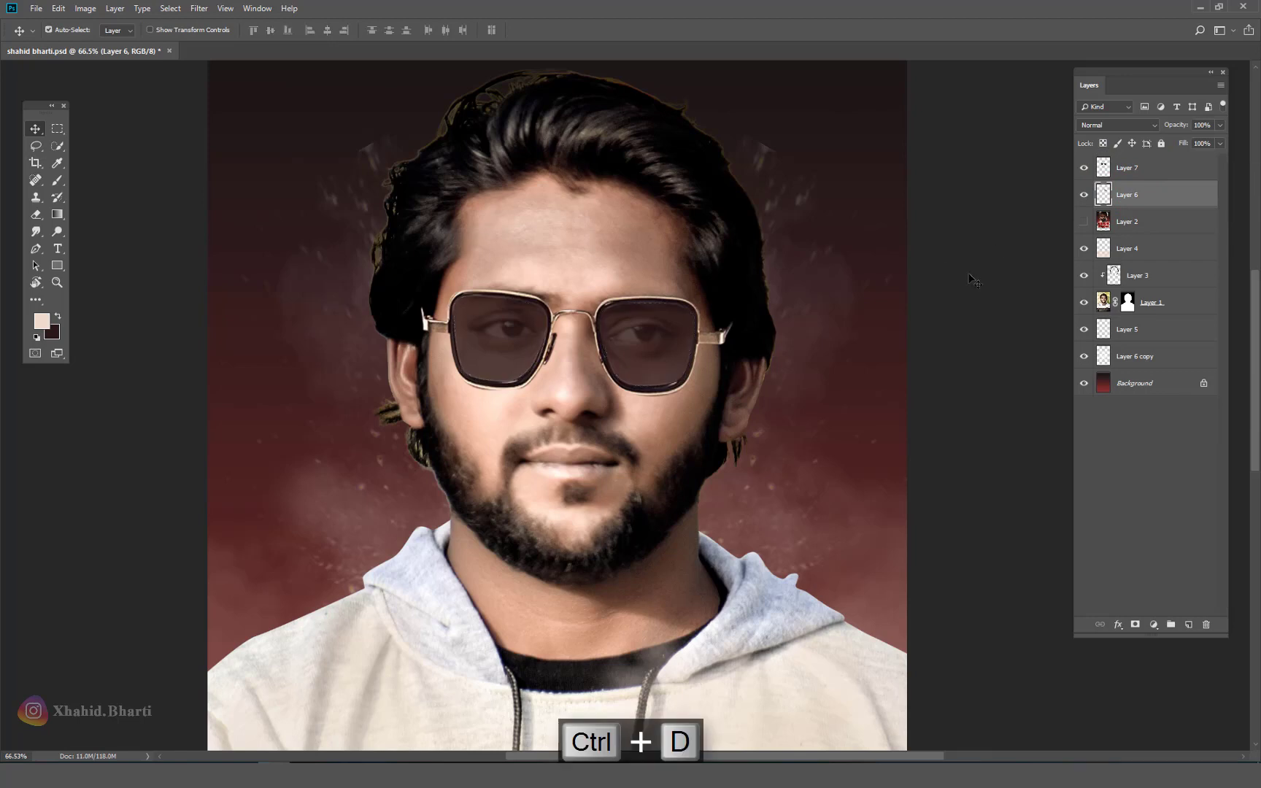
Step: Set Layer 7's opacity to 97% and save, briefly checking against the Layer 2 reference poster
{"action": "left_click", "coordinate": [1165, 167]}
{"action": "left_click_drag", "start_coordinate": [1180, 128], "coordinate": [1190, 128]}
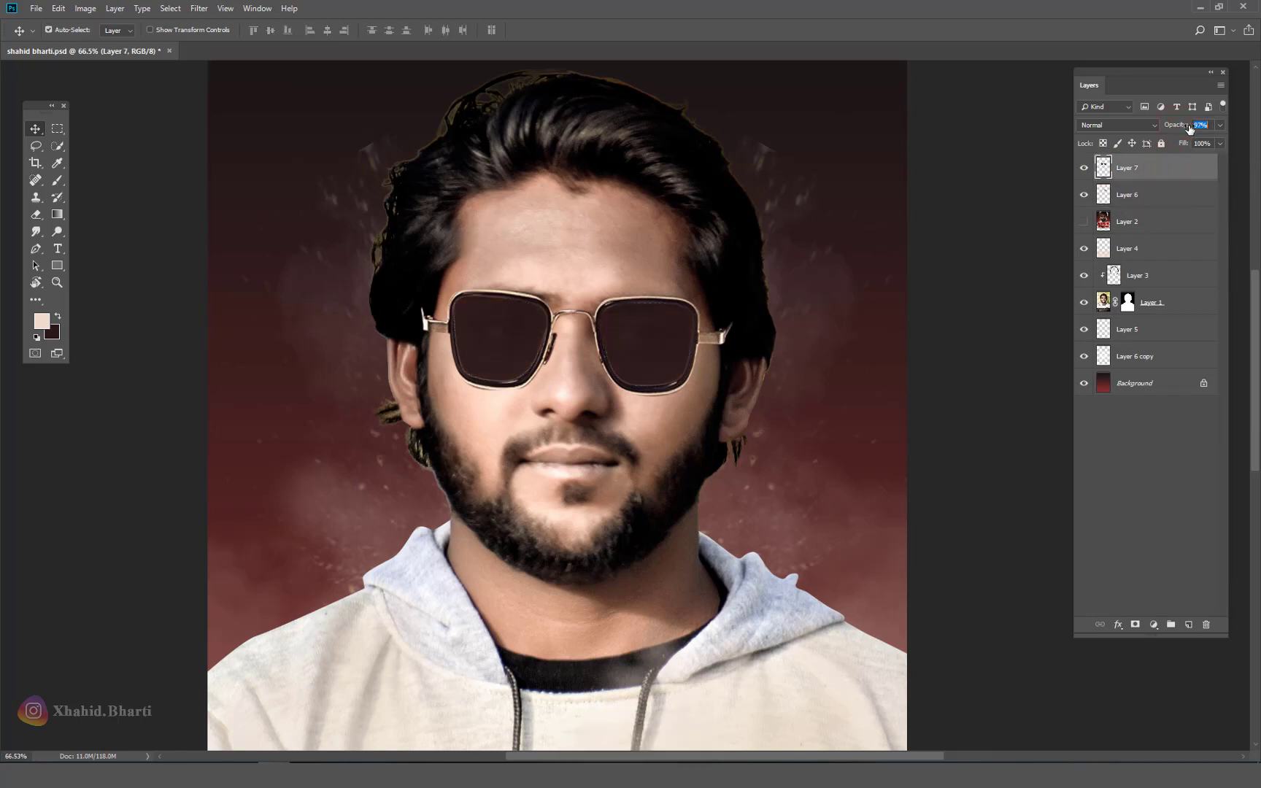
{"action": "left_click", "coordinate": [1184, 462]}
{"action": "right_click", "coordinate": [527, 322]}
{"action": "scroll", "coordinate": [554, 335], "scroll_direction": "down", "scroll_amount": 5}
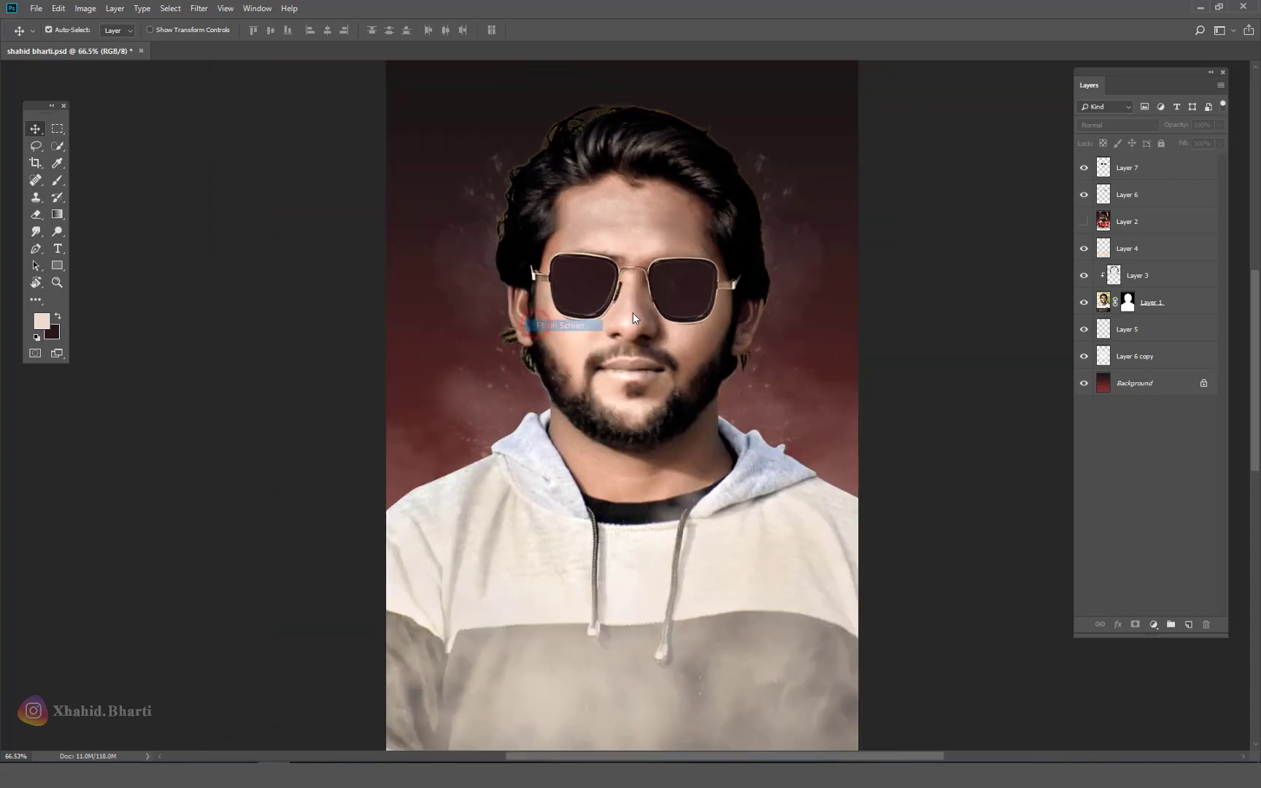
{"action": "key", "text": "ctrl+s"}
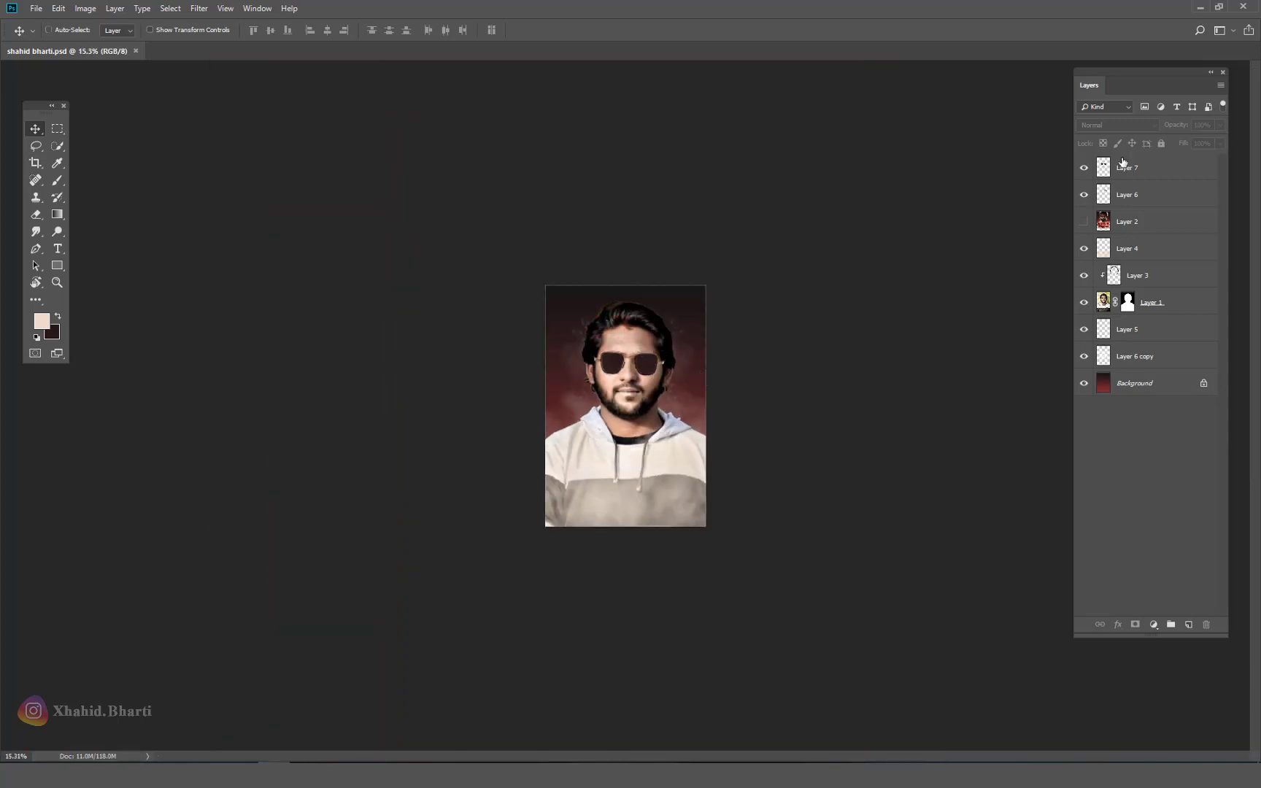
{"action": "left_click", "coordinate": [1079, 224]}
{"action": "left_click", "coordinate": [1079, 224]}
Step: Save, then add a Levels adjustment above Layer 3 with output white lowered to 199
{"action": "key", "text": "ctrl+s"}
{"action": "scroll", "coordinate": [674, 376], "scroll_direction": "up", "scroll_amount": 3}
{"action": "left_click", "coordinate": [626, 367]}
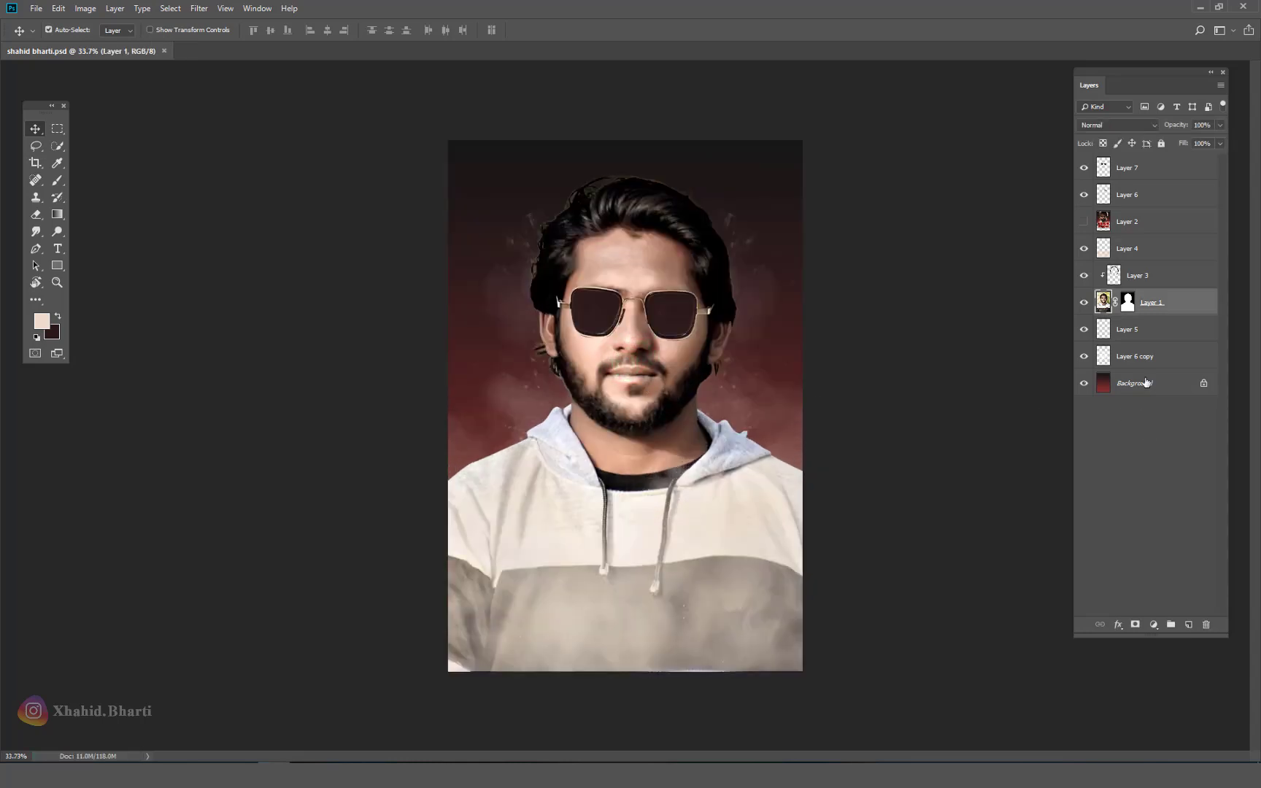
{"action": "left_click", "coordinate": [1170, 275]}
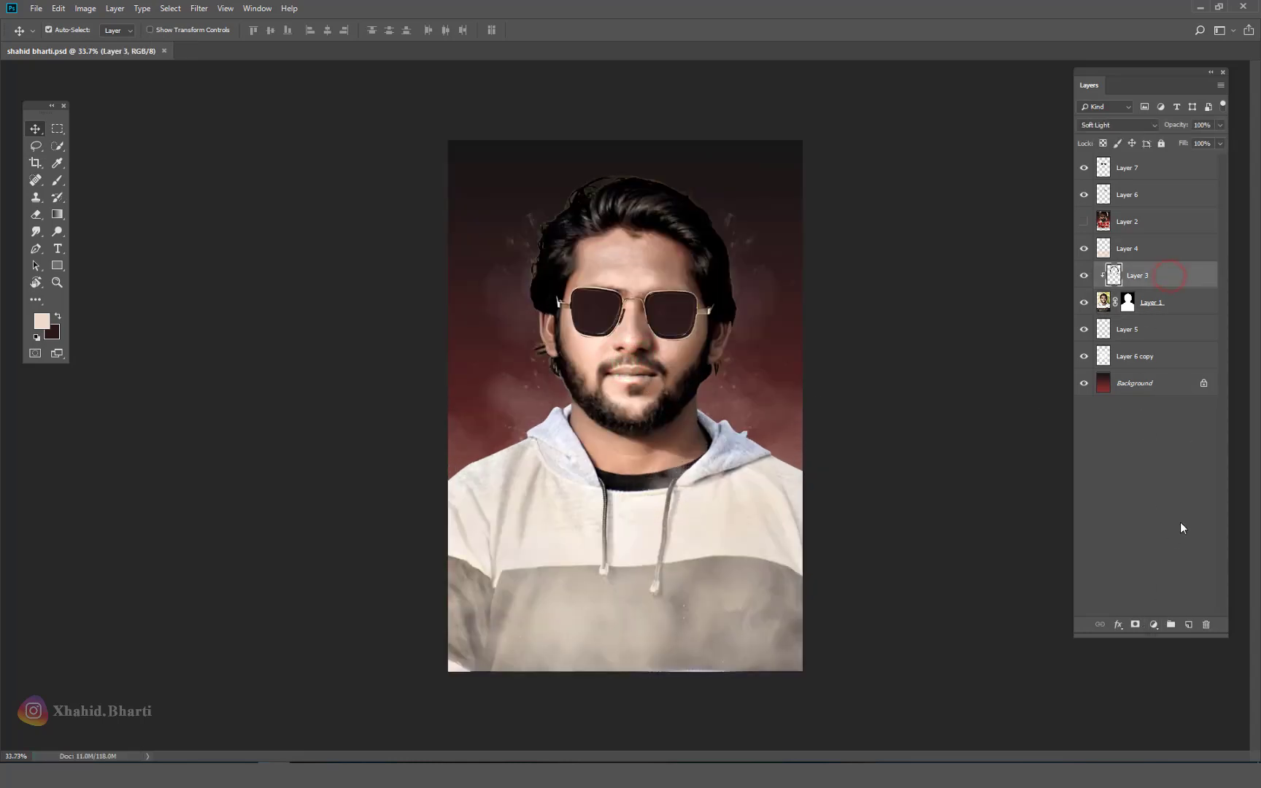
{"action": "left_click", "coordinate": [1154, 624]}
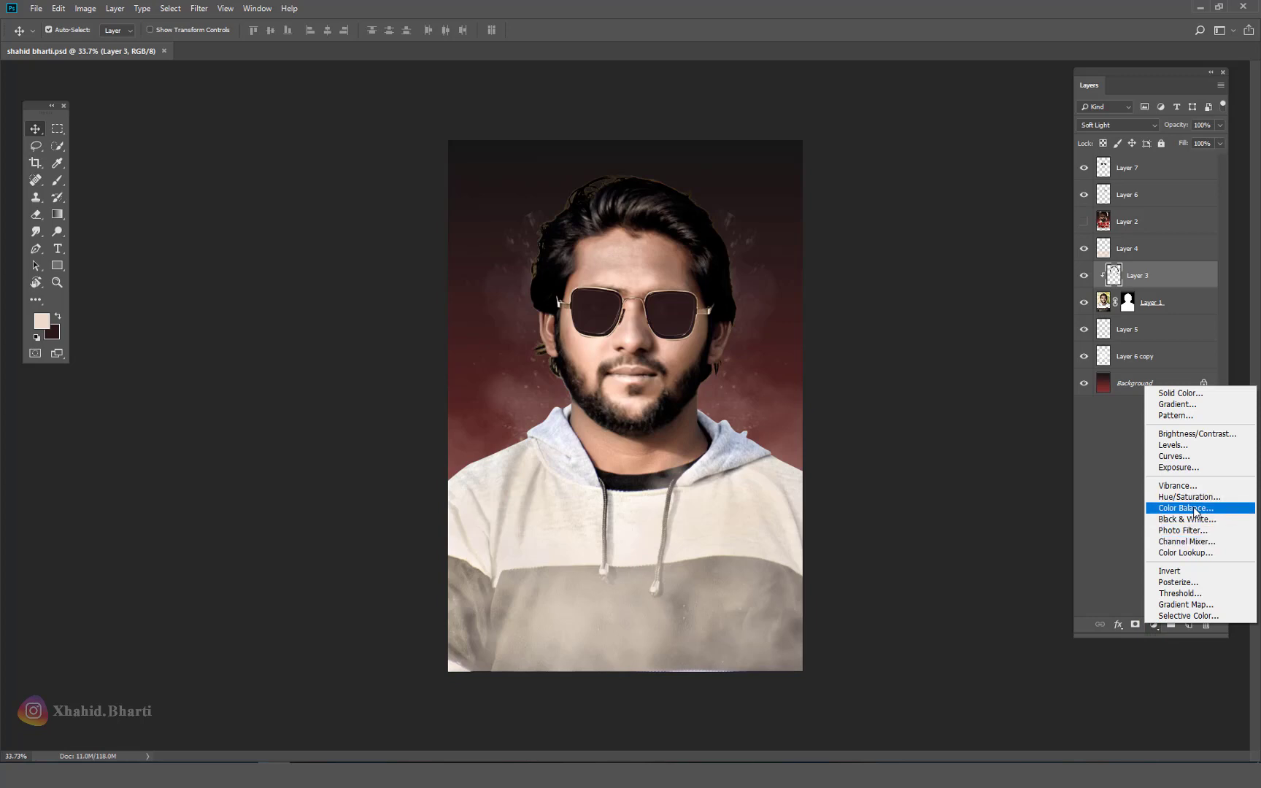
{"action": "left_click", "coordinate": [1192, 446]}
{"action": "left_click_drag", "start_coordinate": [1209, 127], "coordinate": [879, 148]}
{"action": "left_click_drag", "start_coordinate": [963, 267], "coordinate": [900, 268]}
{"action": "mouse_move", "coordinate": [825, 301]}
{"action": "left_mouse_down"}
{"action": "mouse_move", "coordinate": [842, 305]}
{"action": "mouse_move", "coordinate": [828, 309]}
{"action": "left_mouse_up"}
{"action": "left_click_drag", "start_coordinate": [964, 302], "coordinate": [932, 305]}
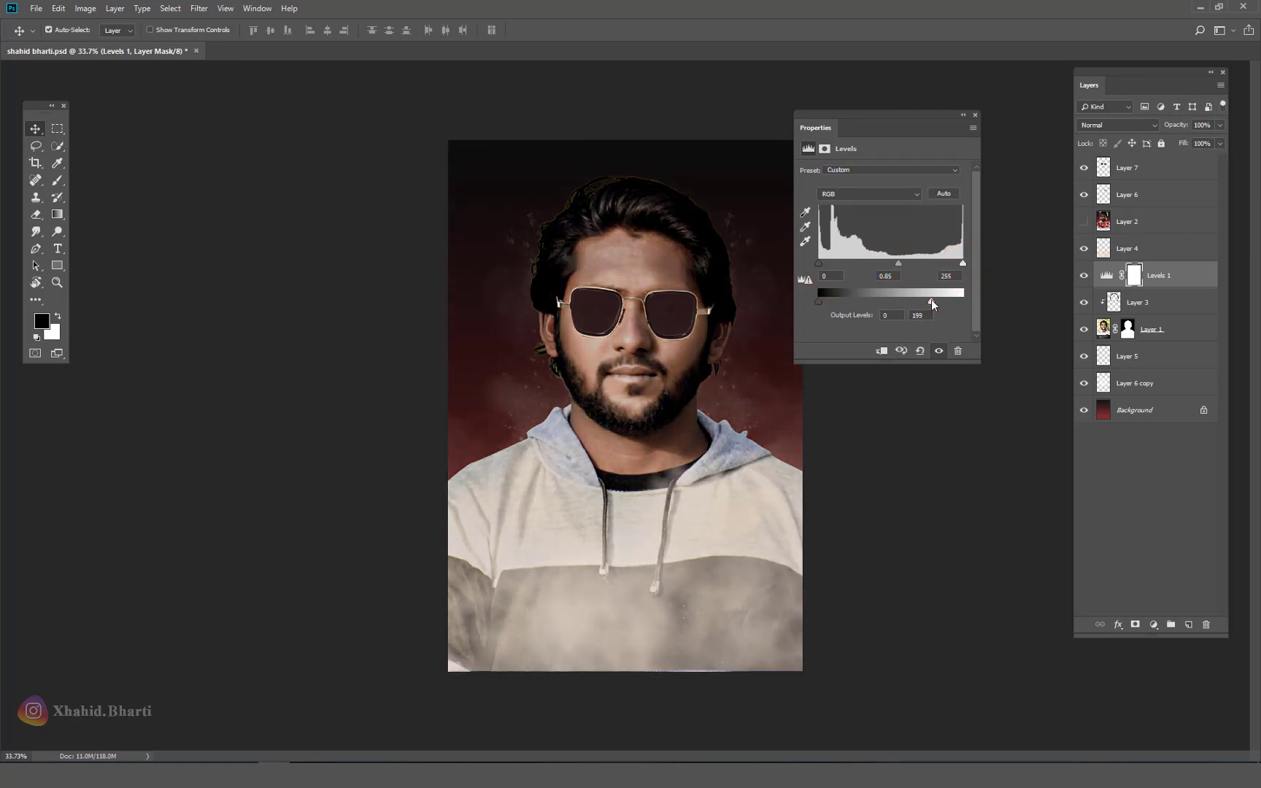
{"action": "left_click", "coordinate": [975, 115]}
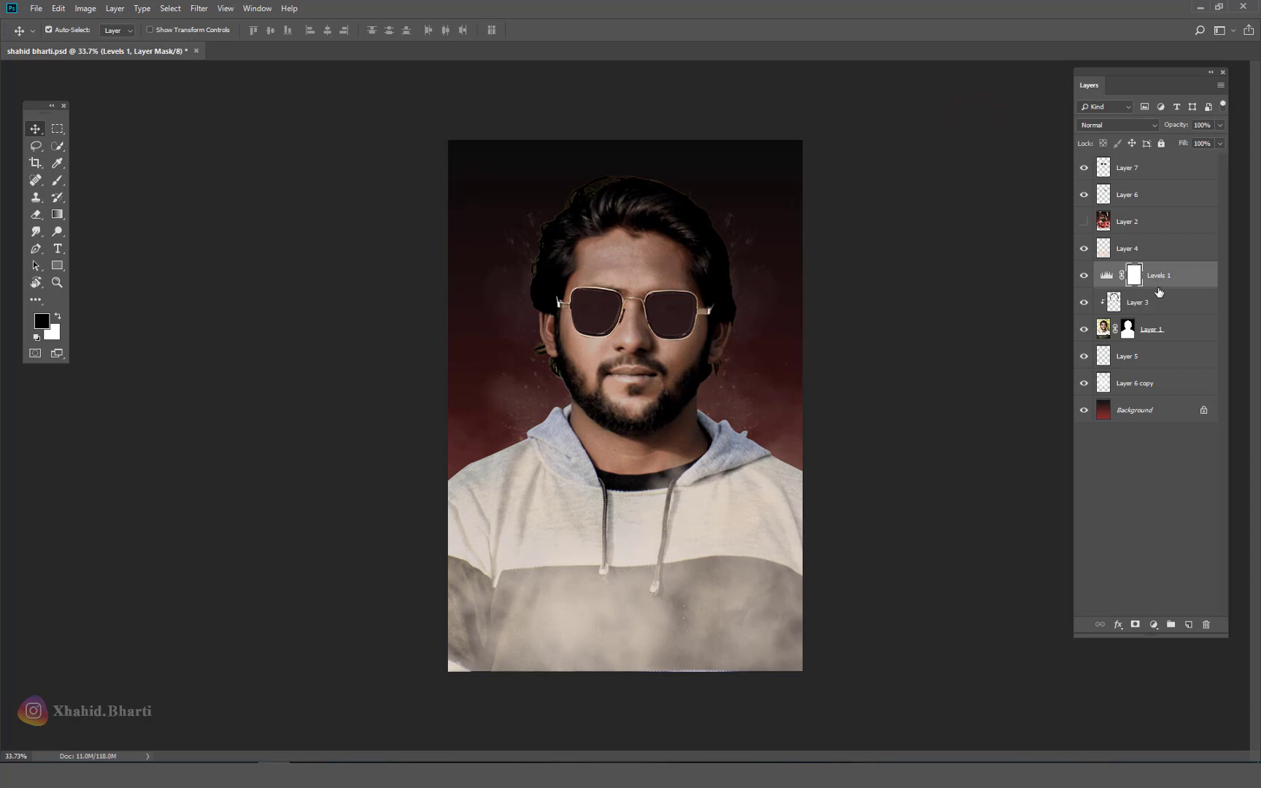
Step: Clip Levels 1 to Layer 3 as a clipping mask and reselect Layer 3
{"action": "right_click", "coordinate": [1159, 290]}
{"action": "left_click", "coordinate": [1184, 278]}
{"action": "right_click", "coordinate": [1183, 278]}
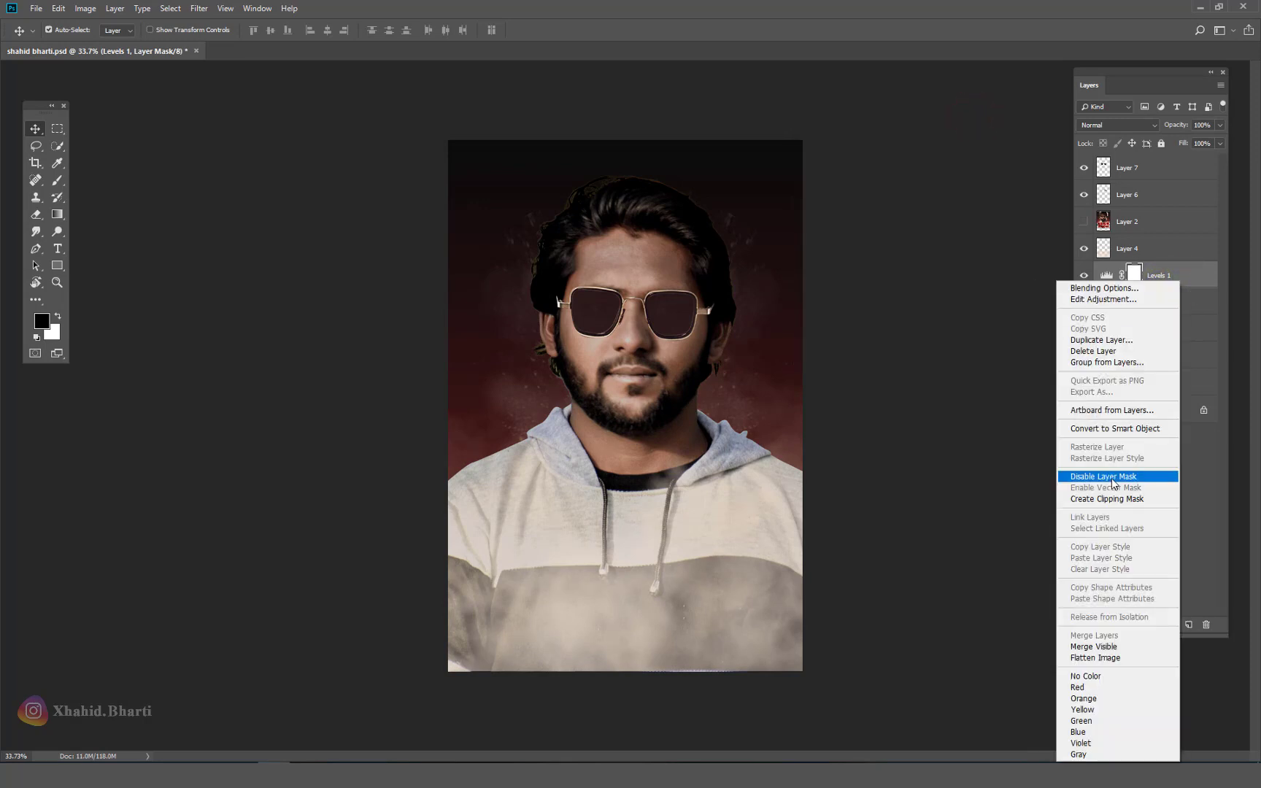
{"action": "left_click", "coordinate": [1109, 498]}
{"action": "left_click", "coordinate": [1182, 305]}
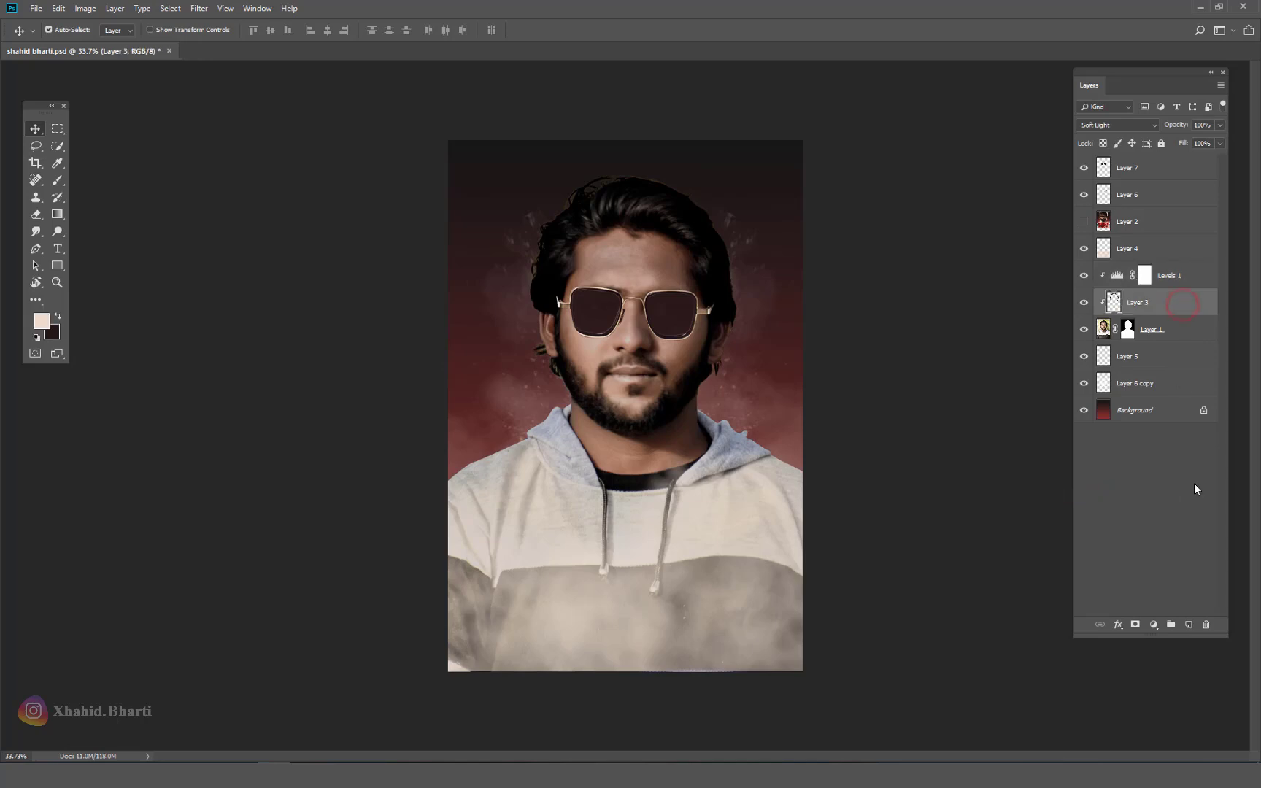
{"action": "left_click", "coordinate": [1160, 626]}
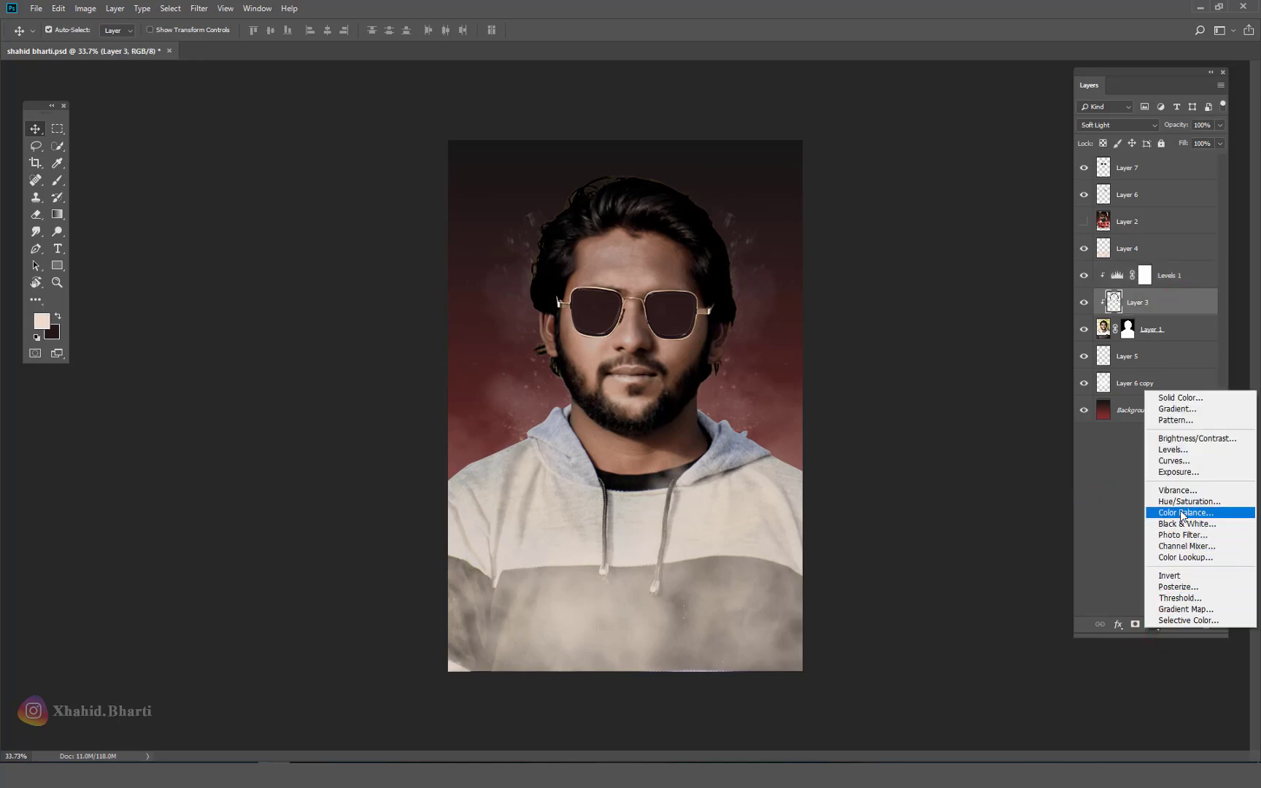
Step: Add a Curves adjustment that slightly deepens the shadows and lifts the midtones
{"action": "left_click", "coordinate": [1177, 461]}
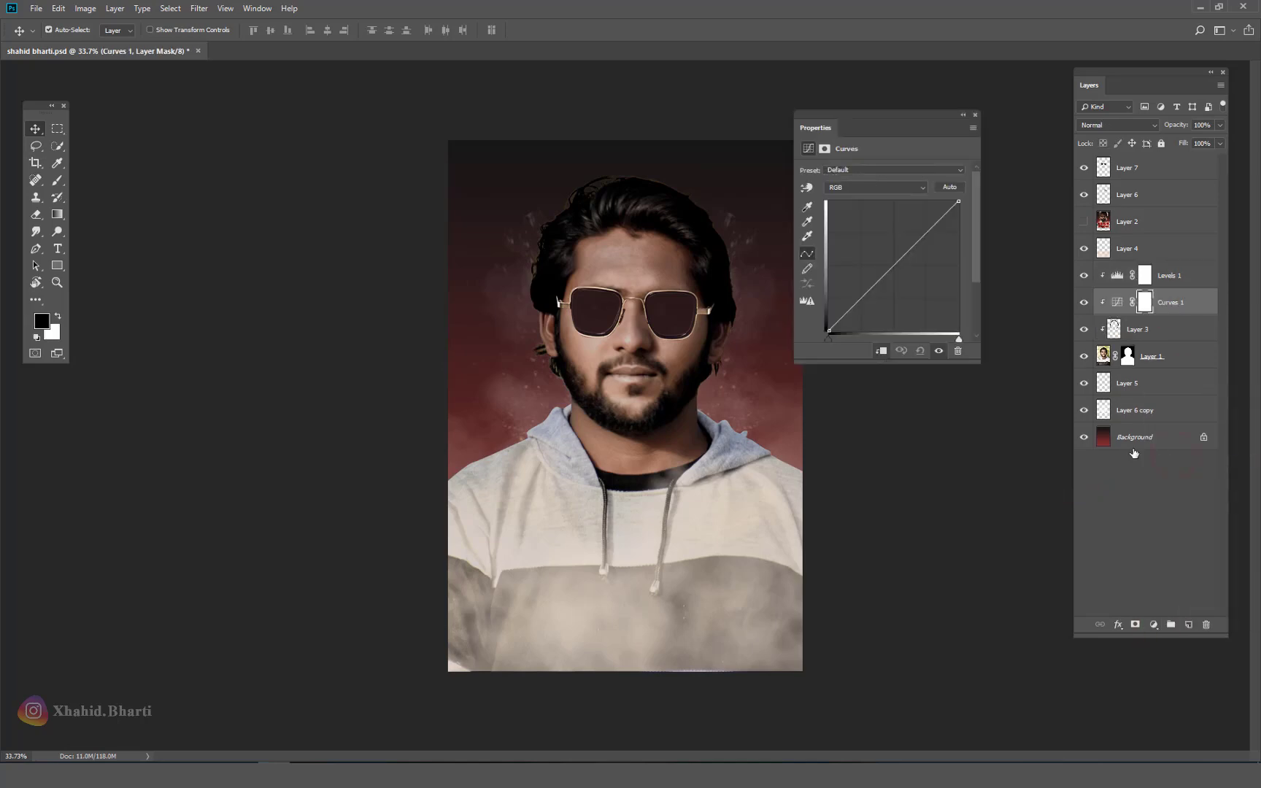
{"action": "left_click_drag", "start_coordinate": [830, 338], "coordinate": [836, 345]}
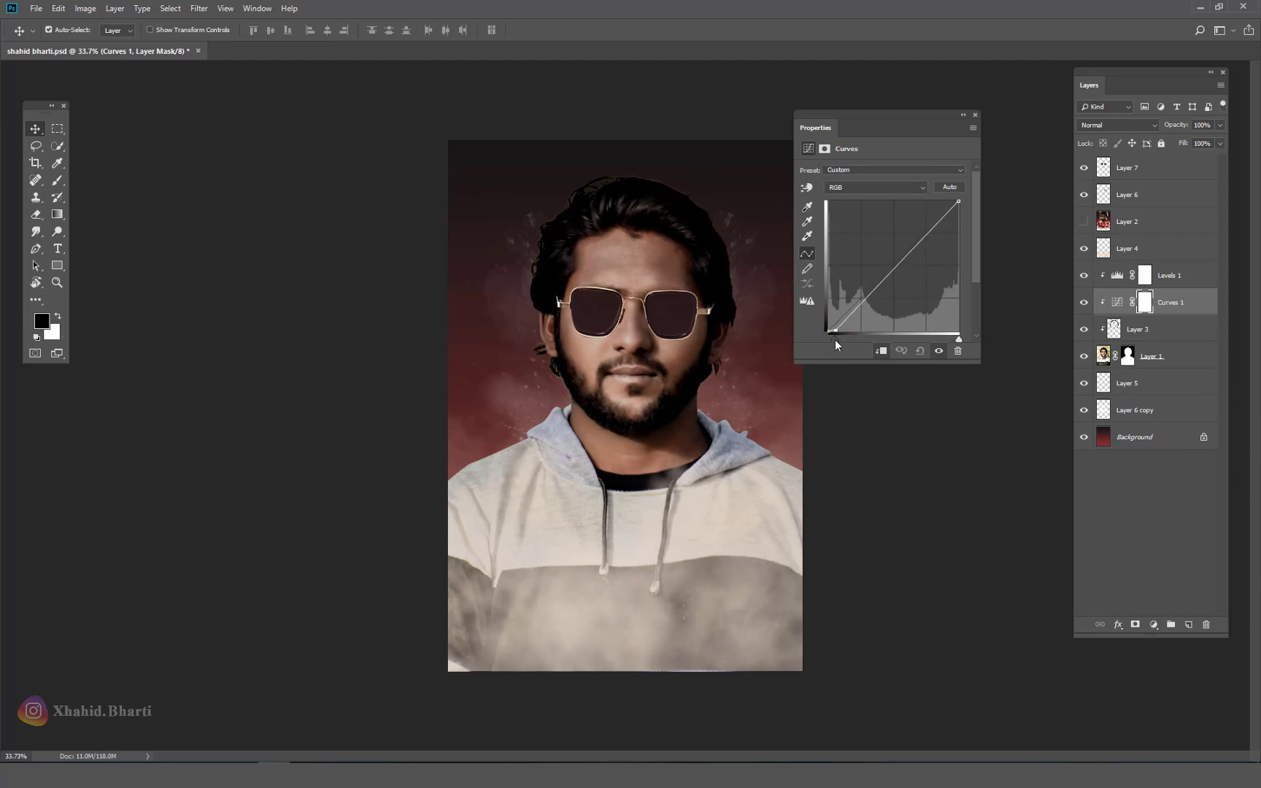
{"action": "left_click_drag", "start_coordinate": [937, 224], "coordinate": [937, 216]}
{"action": "left_click", "coordinate": [977, 115]}
Step: Toggle Levels 1, fit the image on screen, and compare with the Kabir Singh poster, leaving it hidden
{"action": "left_click", "coordinate": [1083, 277]}
{"action": "left_click", "coordinate": [1084, 277]}
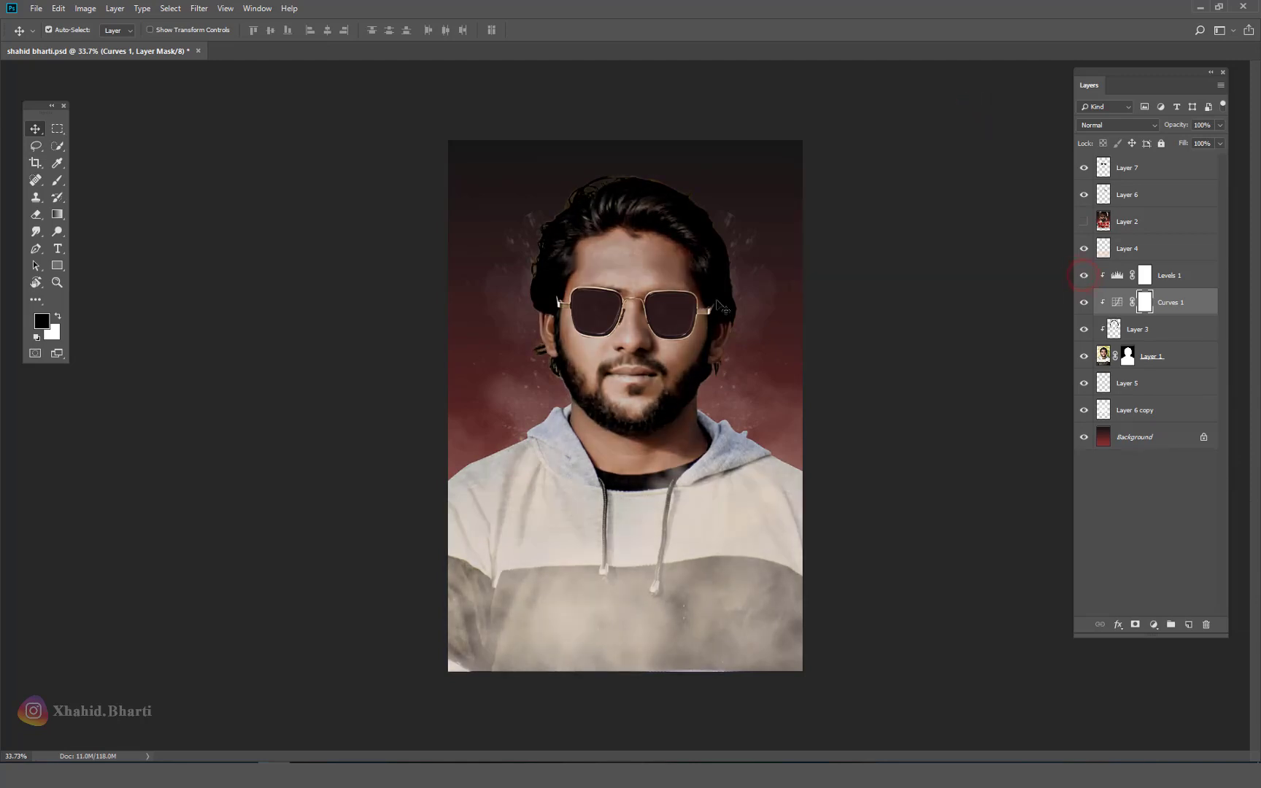
{"action": "left_click_drag", "start_coordinate": [689, 305], "coordinate": [648, 336]}
{"action": "right_click", "coordinate": [648, 336]}
{"action": "left_click", "coordinate": [690, 342]}
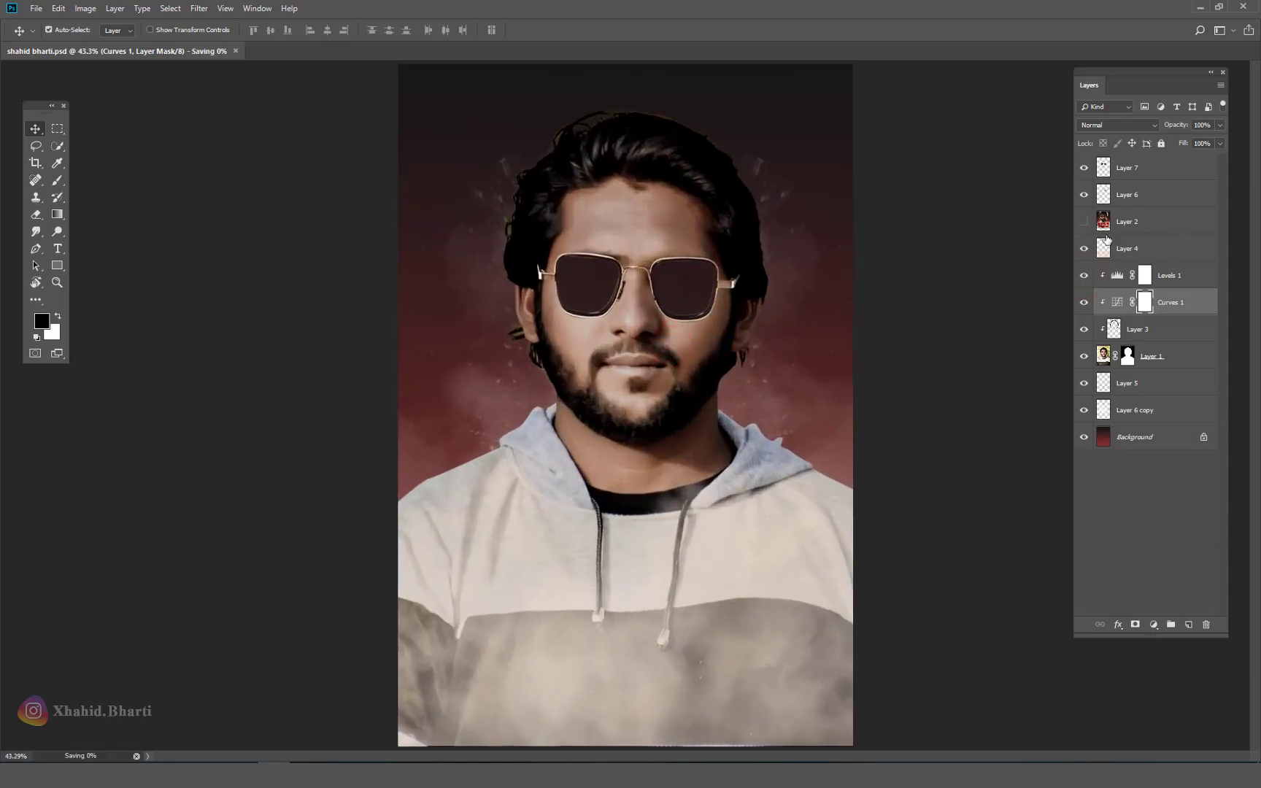
{"action": "left_click", "coordinate": [1082, 222]}
{"action": "left_click", "coordinate": [1080, 222]}
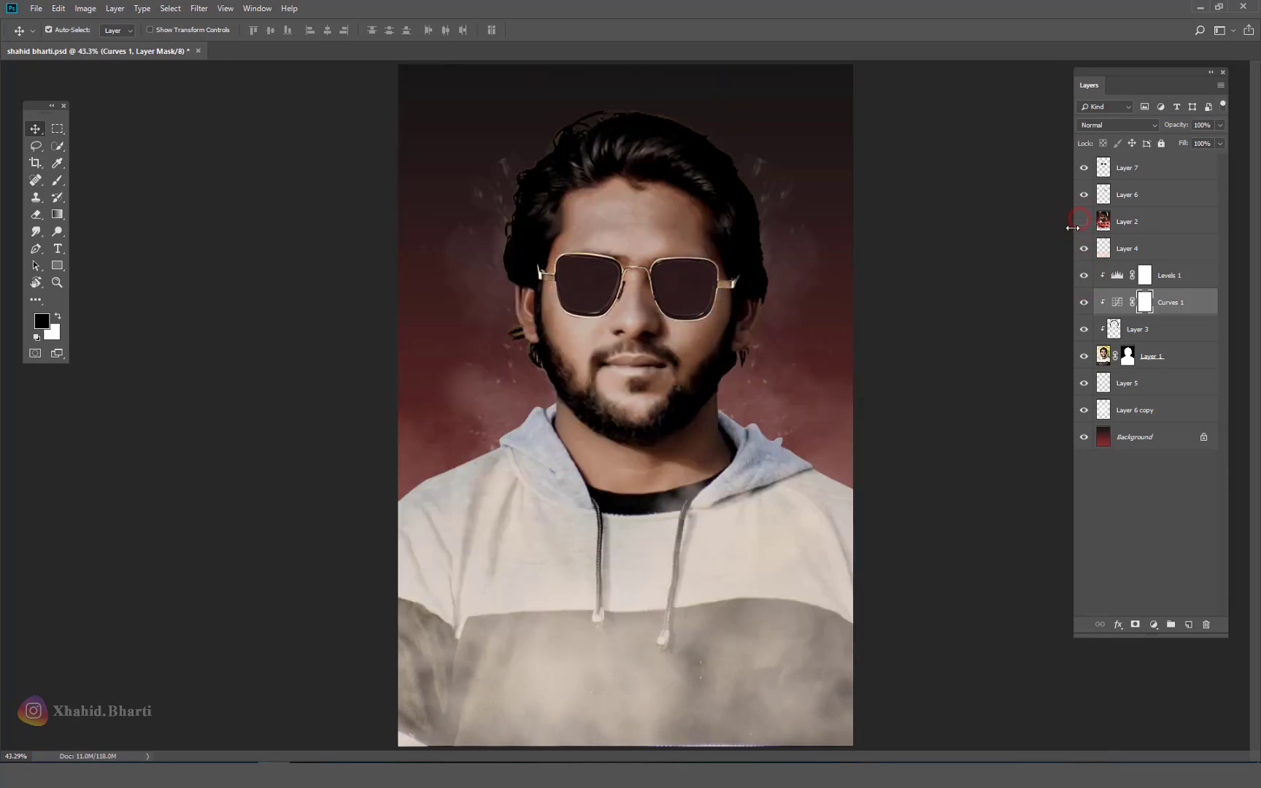
{"action": "left_click", "coordinate": [1084, 221]}
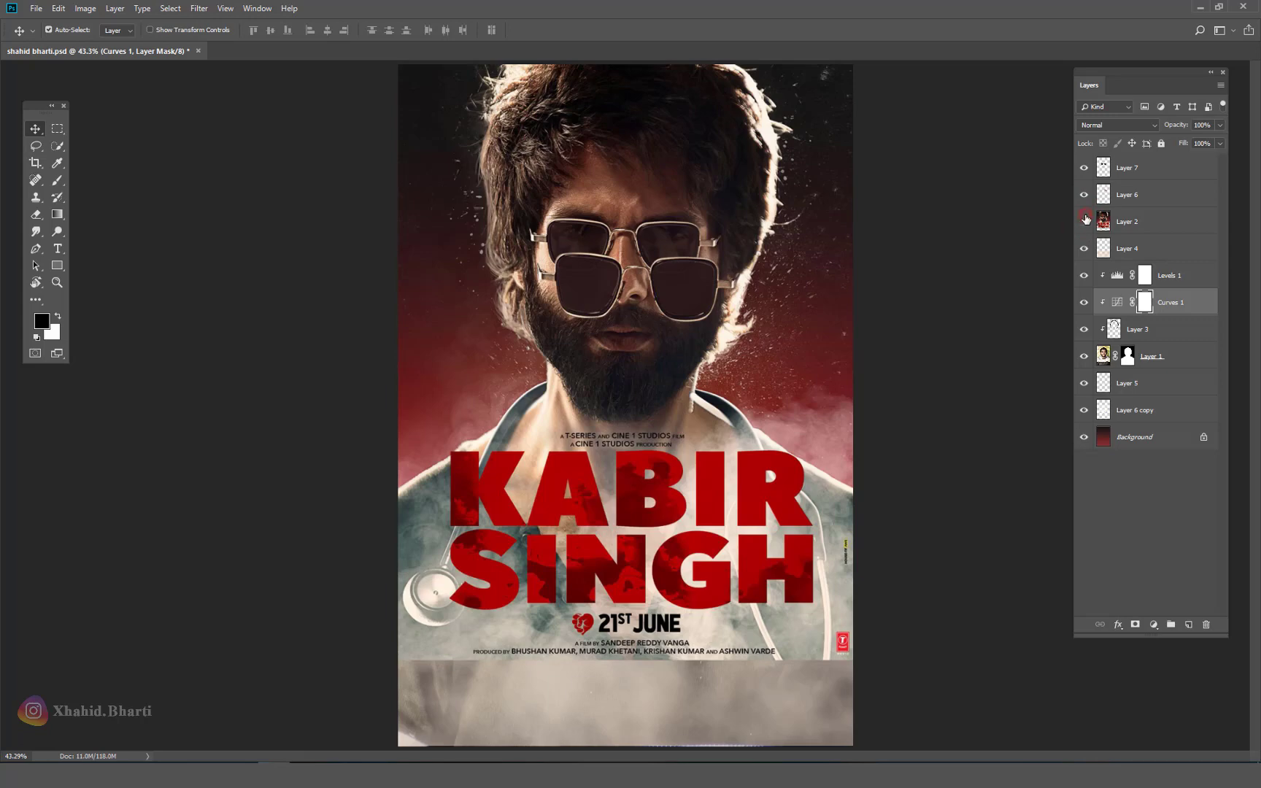
{"action": "left_click", "coordinate": [1084, 221]}
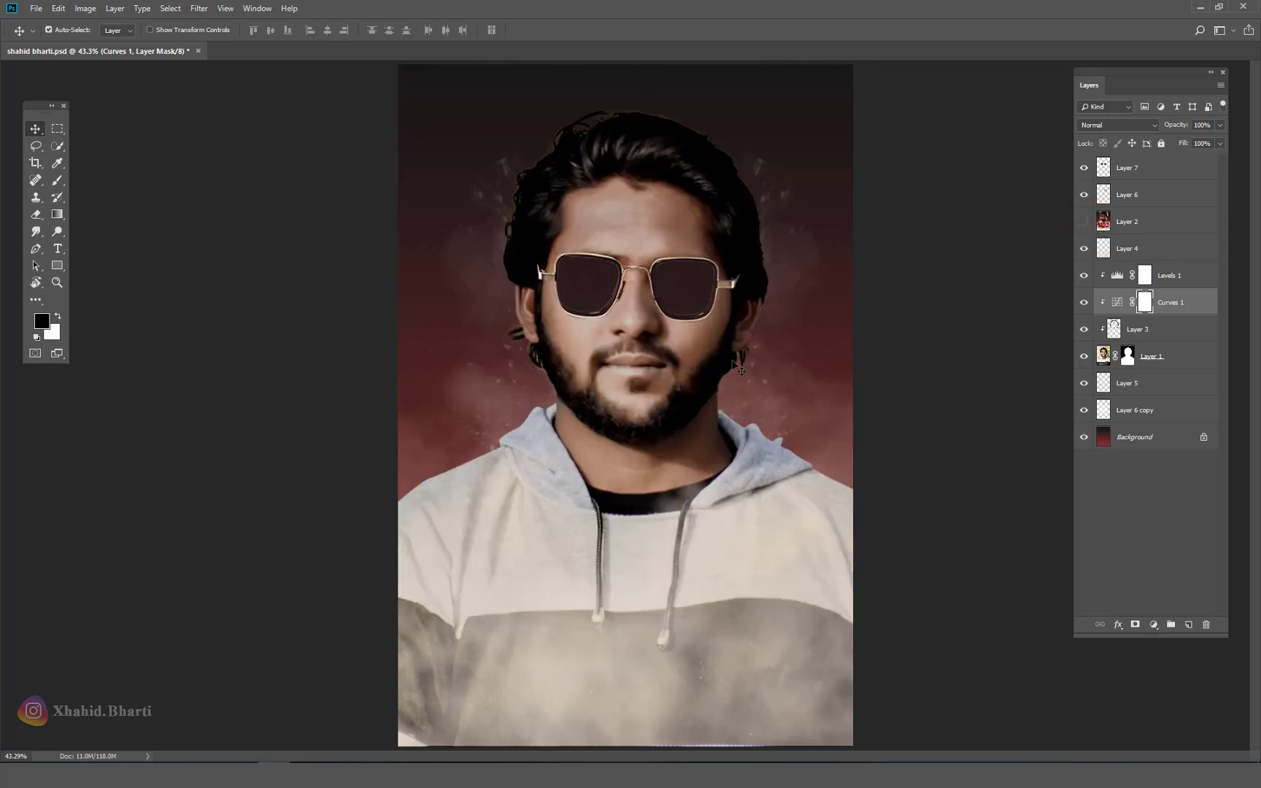
Step: Zoom in on the sunglasses and add a new empty layer above the poster layer for the shadow
{"action": "left_click_drag", "start_coordinate": [685, 274], "coordinate": [787, 275]}
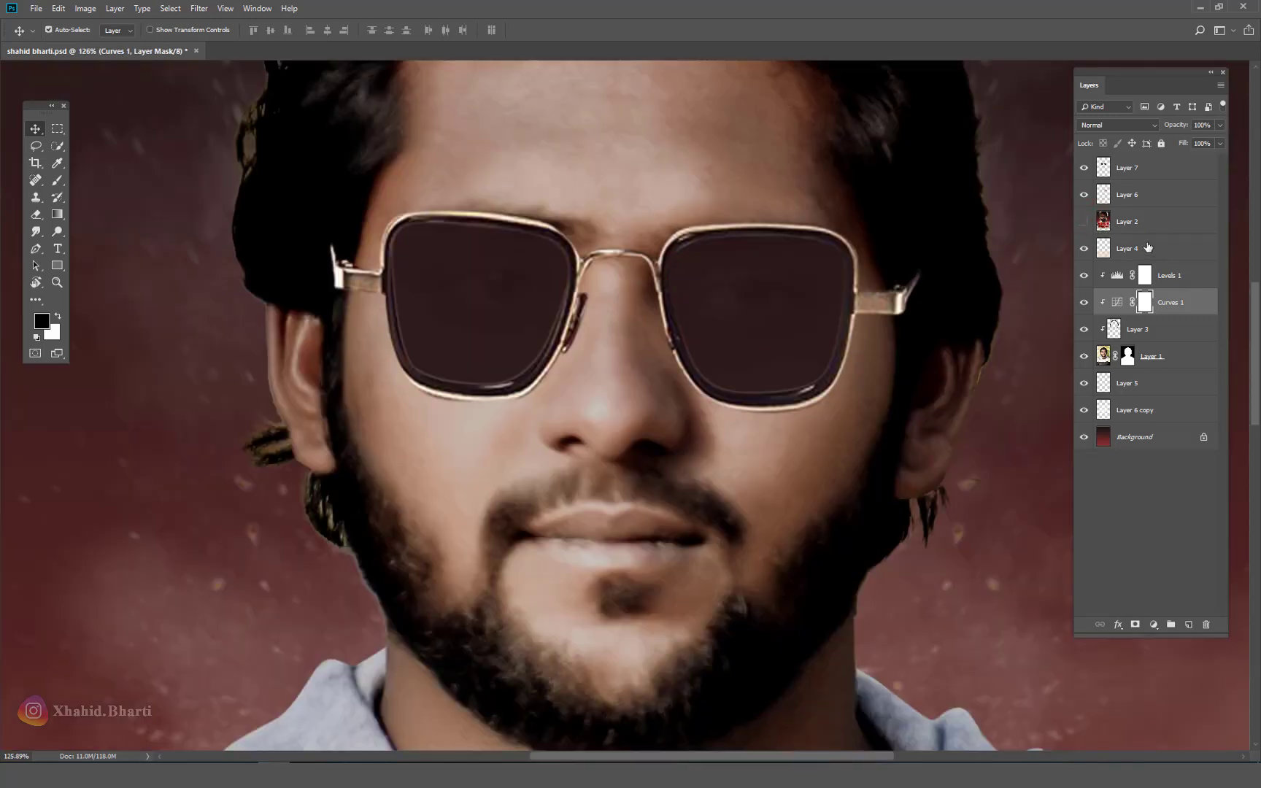
{"action": "left_click", "coordinate": [1151, 223]}
{"action": "left_click", "coordinate": [1188, 625]}
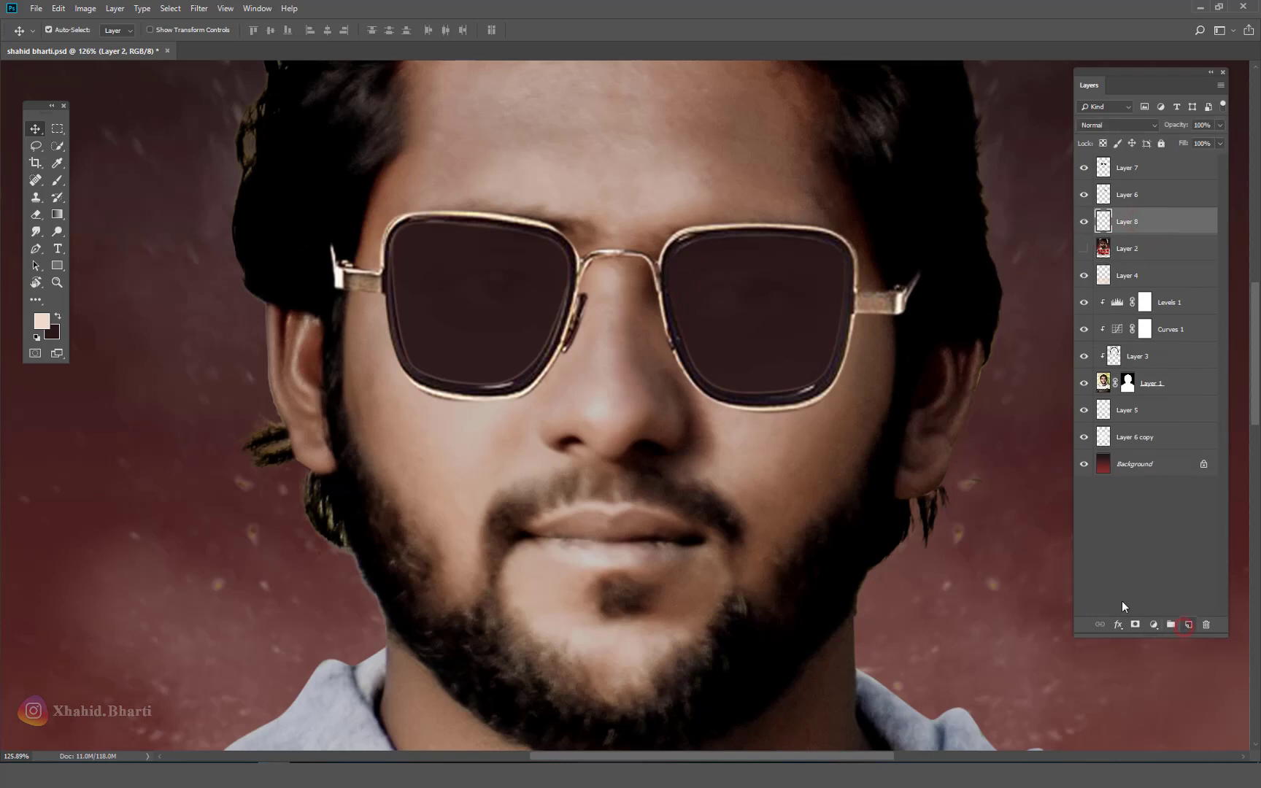
{"action": "left_click", "coordinate": [57, 249]}
{"action": "left_click", "coordinate": [35, 250]}
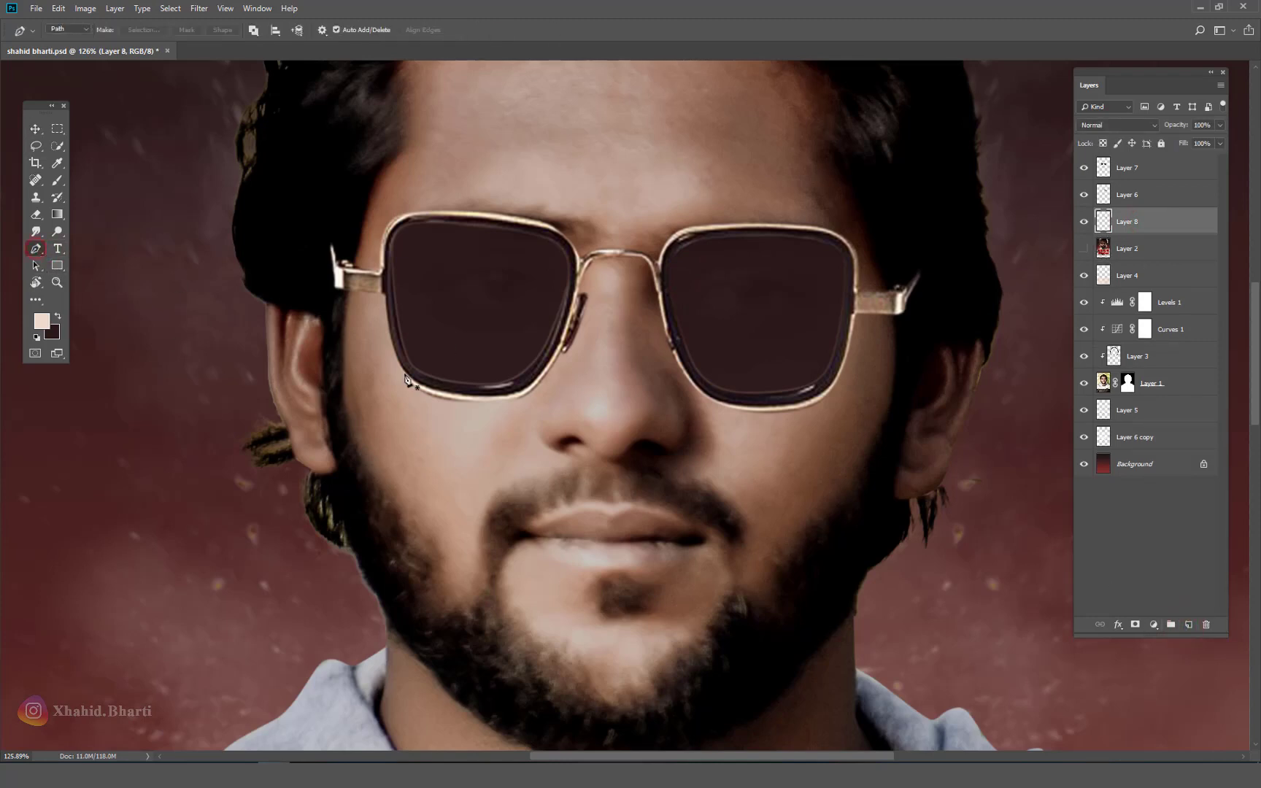
Step: Draw a closed curved Pen path under the left sunglass lens
{"action": "left_click", "coordinate": [567, 332]}
{"action": "left_click_drag", "start_coordinate": [419, 382], "coordinate": [402, 364]}
{"action": "left_click", "coordinate": [495, 327]}
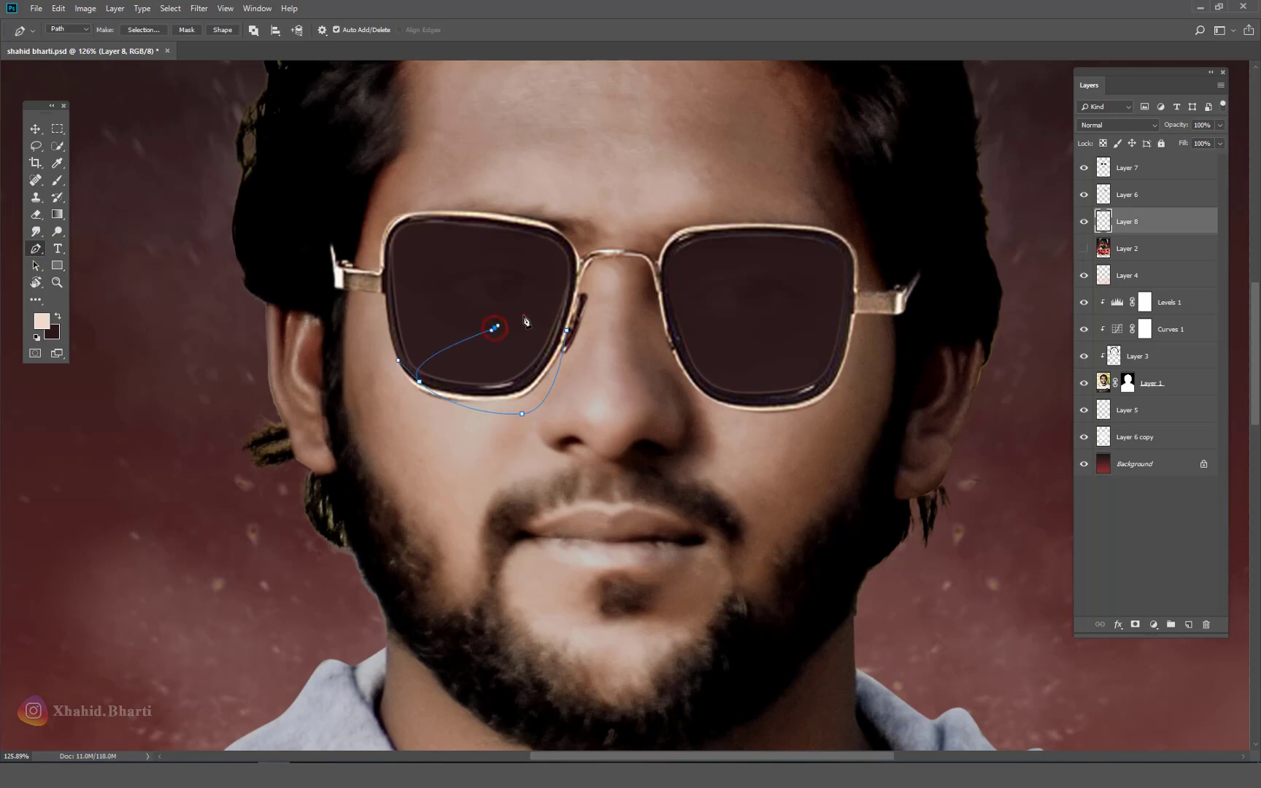
{"action": "left_click_drag", "start_coordinate": [524, 314], "coordinate": [531, 315]}
{"action": "left_click", "coordinate": [567, 332]}
Step: Check placement against the poster, then draw a closed curved path under the right lens
{"action": "left_click", "coordinate": [1084, 249]}
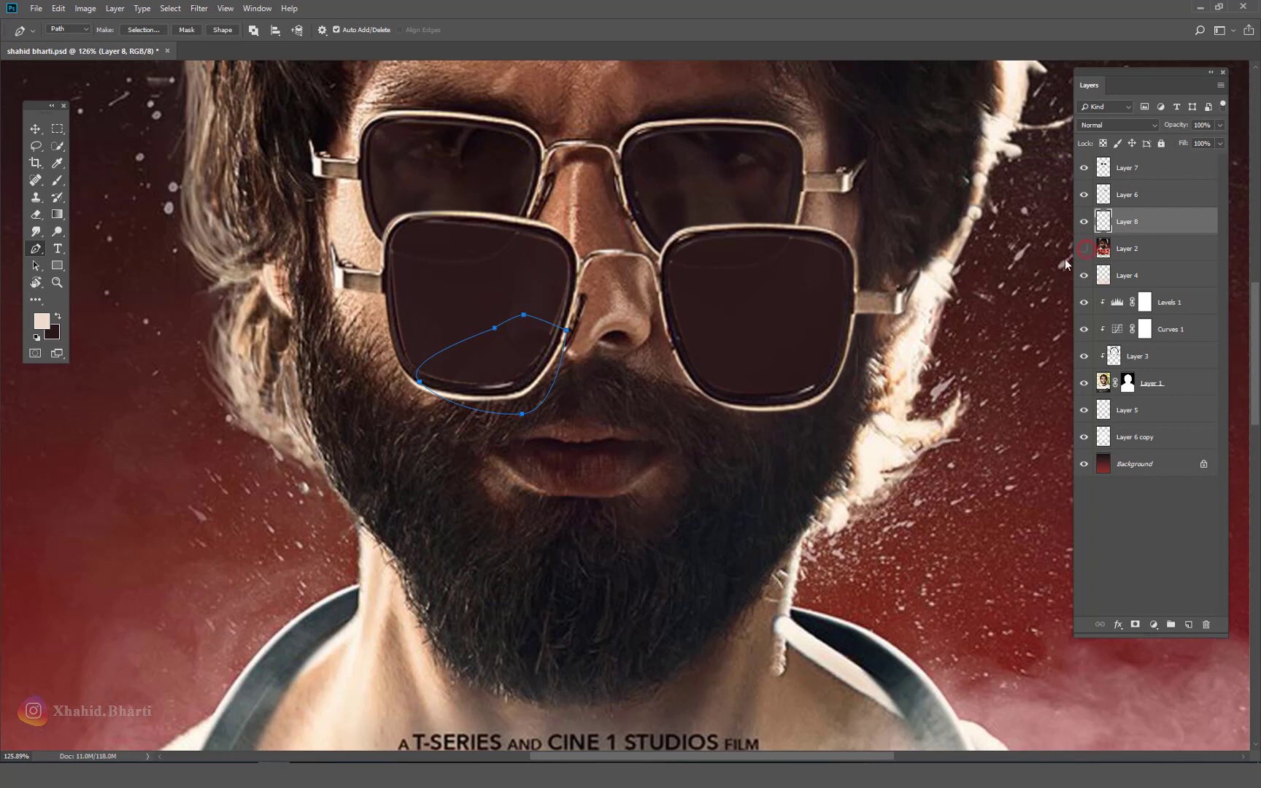
{"action": "left_click", "coordinate": [1084, 248]}
{"action": "left_click", "coordinate": [674, 348]}
{"action": "left_click_drag", "start_coordinate": [714, 419], "coordinate": [727, 429]}
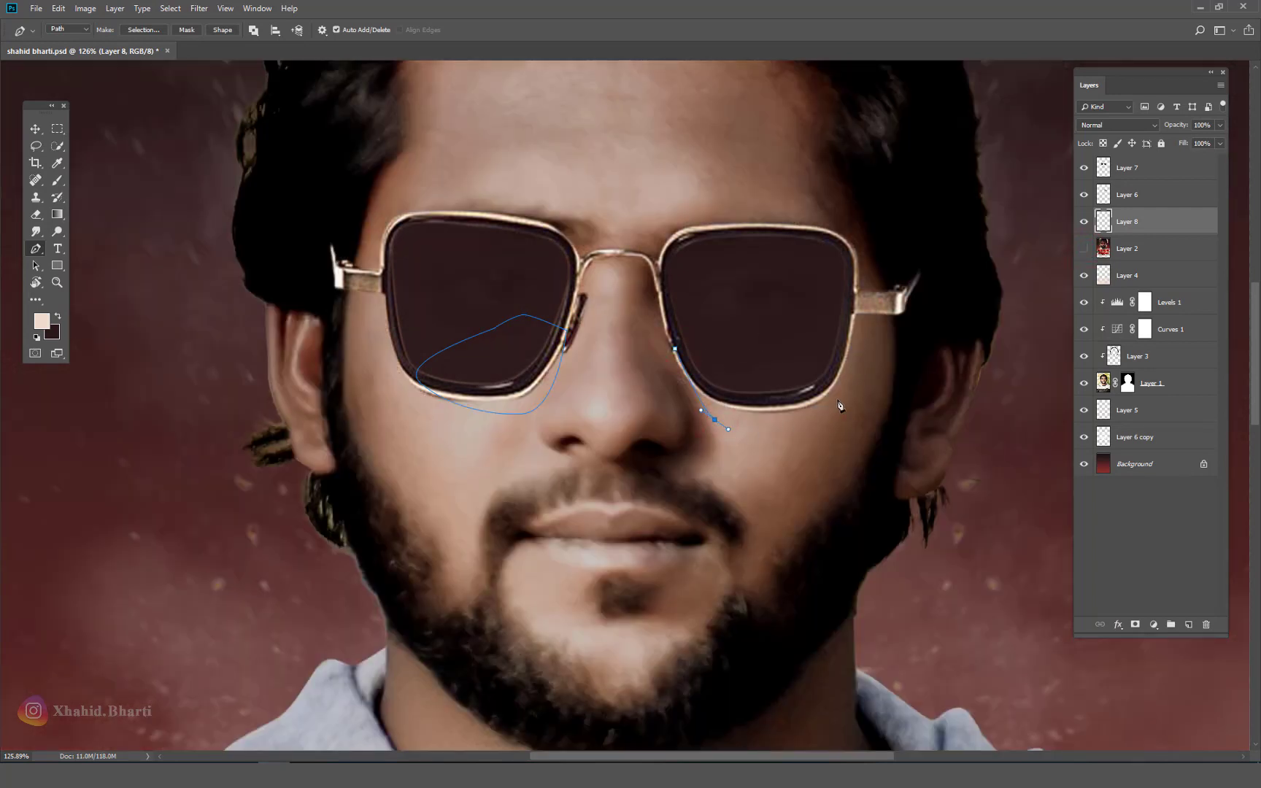
{"action": "left_click_drag", "start_coordinate": [837, 394], "coordinate": [847, 371]}
{"action": "left_click", "coordinate": [842, 346]}
{"action": "left_click", "coordinate": [756, 345]}
{"action": "left_click", "coordinate": [674, 349]}
Step: Turn both lens paths into a selection, fill it with the dark colour, and deselect
{"action": "left_click_drag", "start_coordinate": [912, 273], "coordinate": [346, 470]}
{"action": "right_click", "coordinate": [449, 365]}
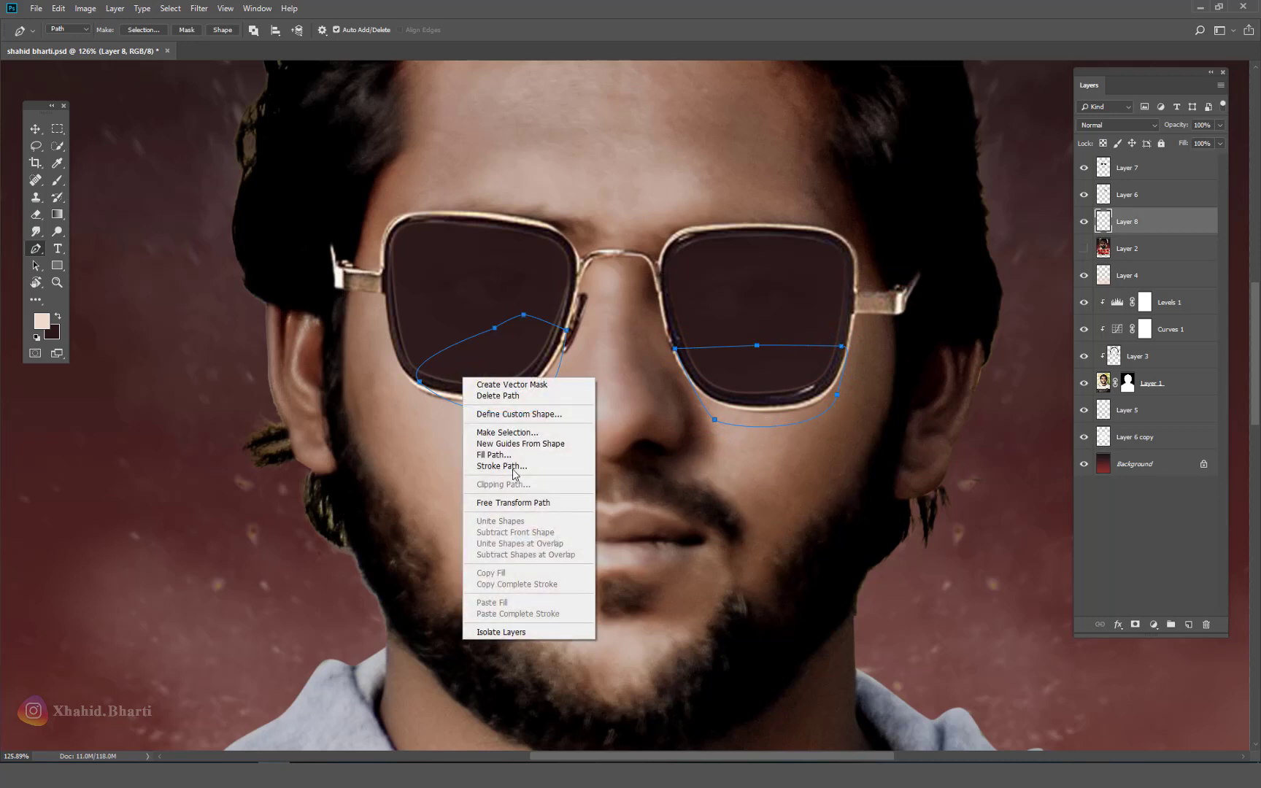
{"action": "left_click", "coordinate": [510, 435]}
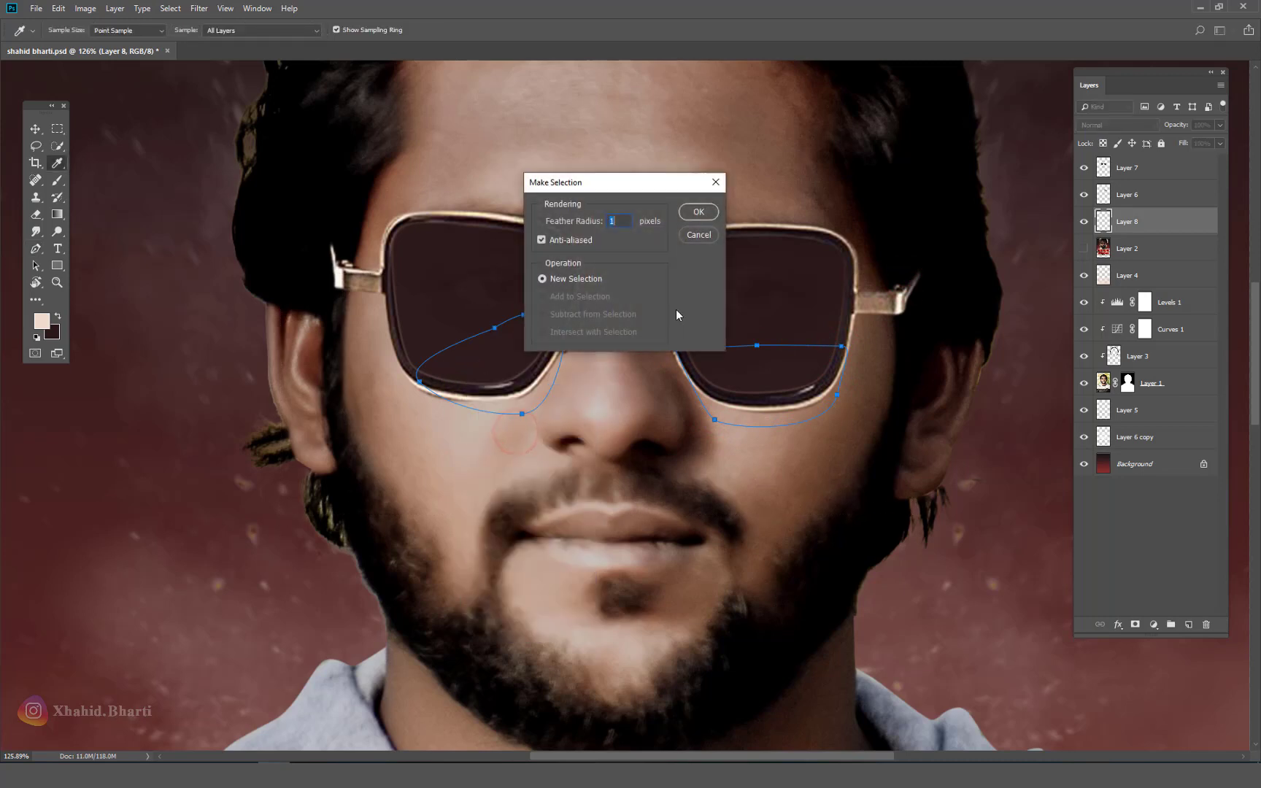
{"action": "left_click", "coordinate": [688, 213]}
{"action": "key", "text": "ctrl+BackSpace"}
{"action": "key", "text": "ctrl+d"}
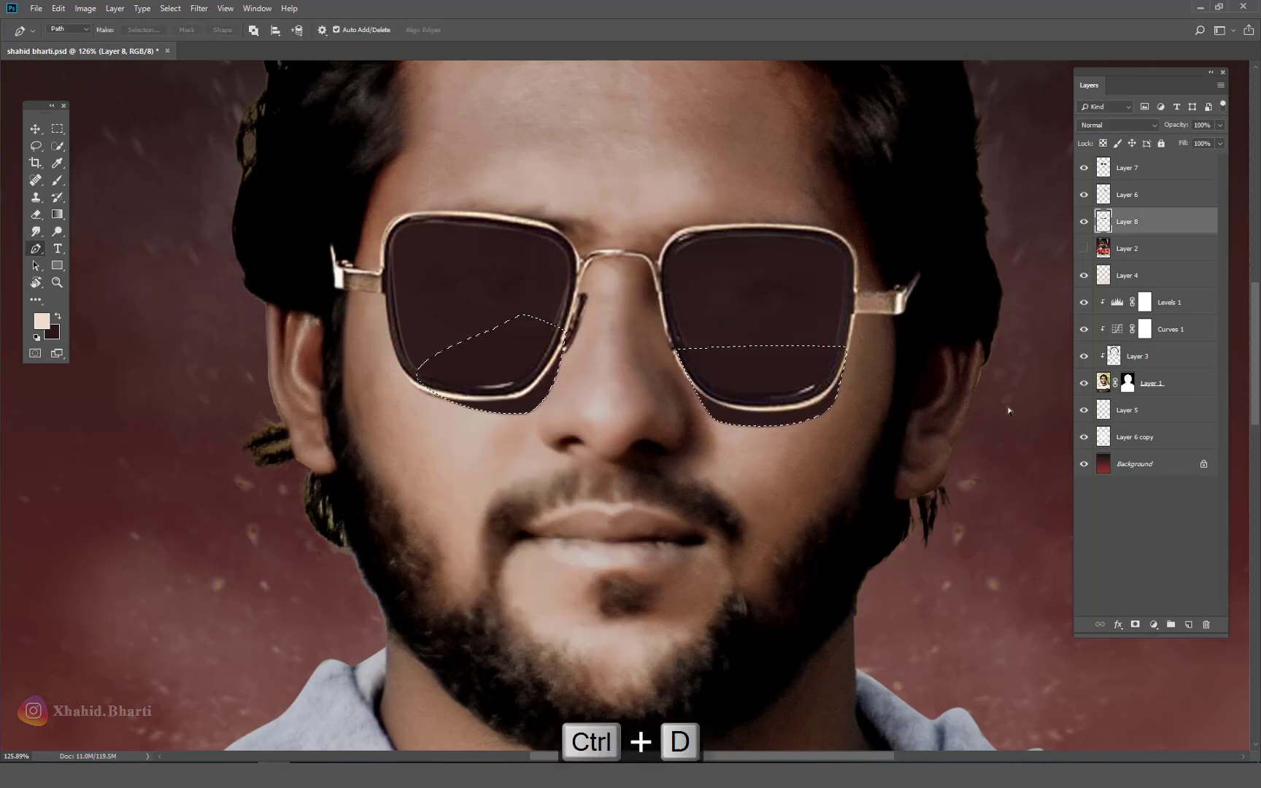
Step: Lower the shadow layer to 24% opacity, save, and move the poster layer to the top
{"action": "key", "text": "v"}
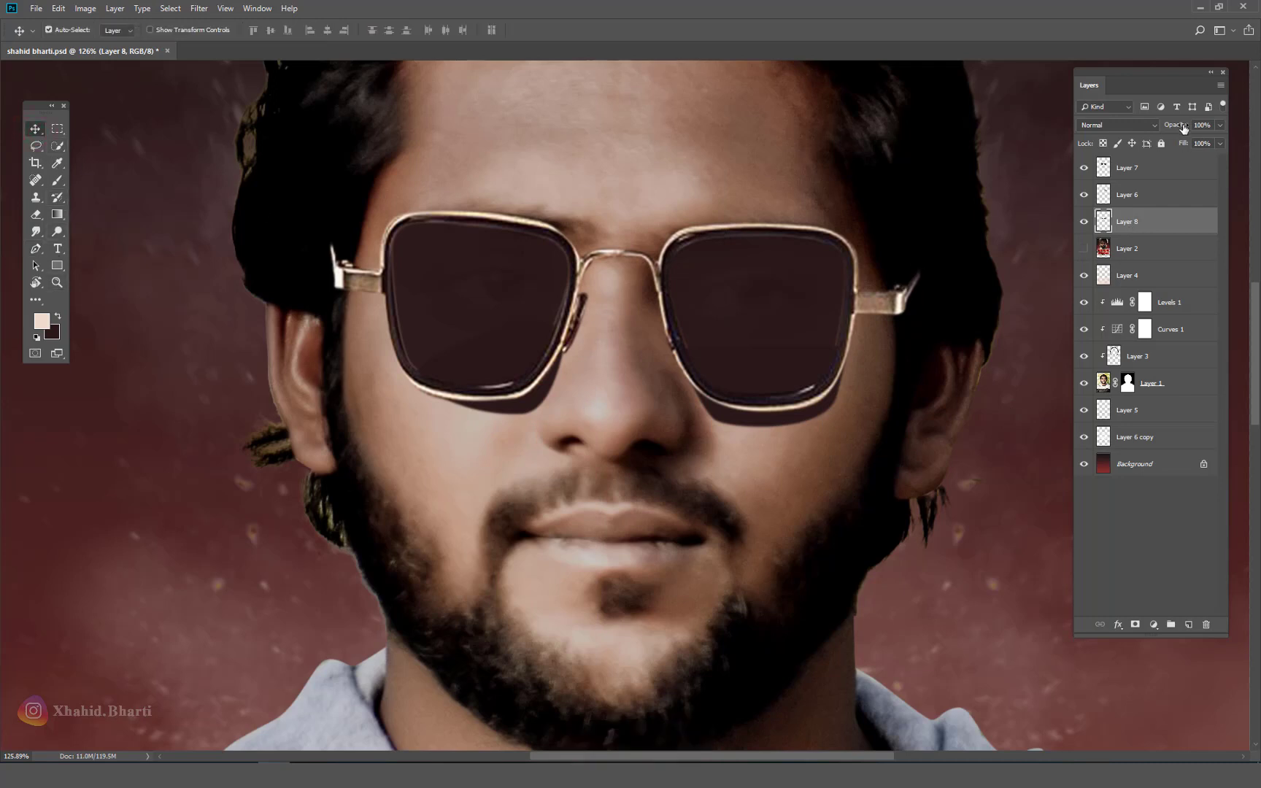
{"action": "left_click_drag", "start_coordinate": [1183, 128], "coordinate": [1132, 132]}
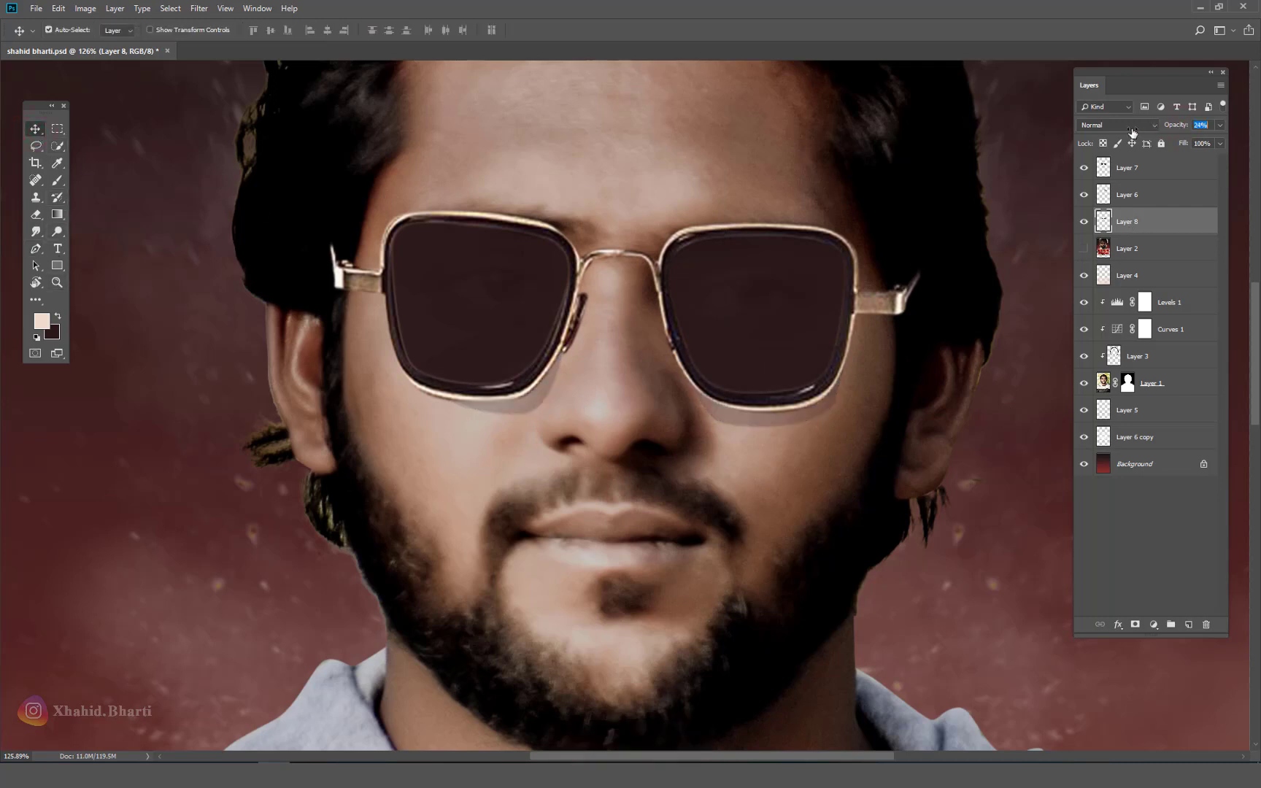
{"action": "key", "text": "ctrl+0"}
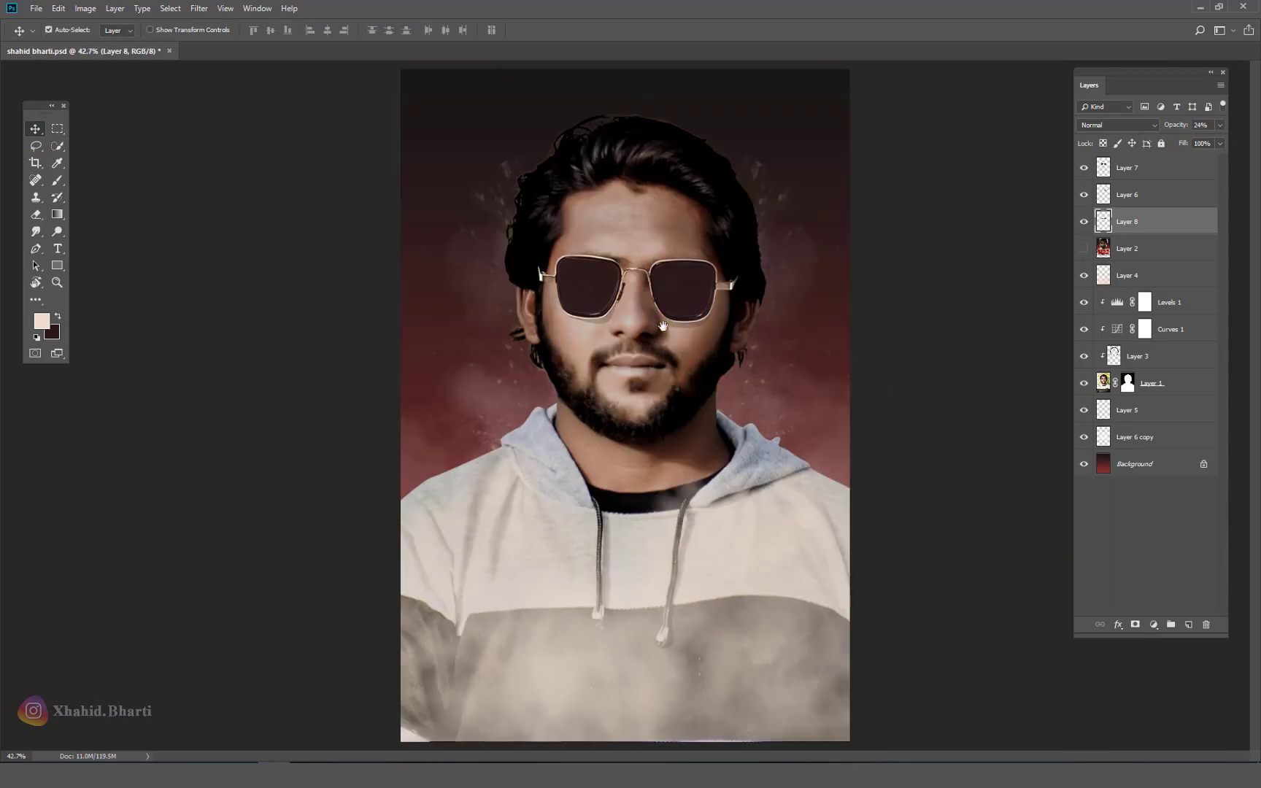
{"action": "key", "text": "ctrl+s"}
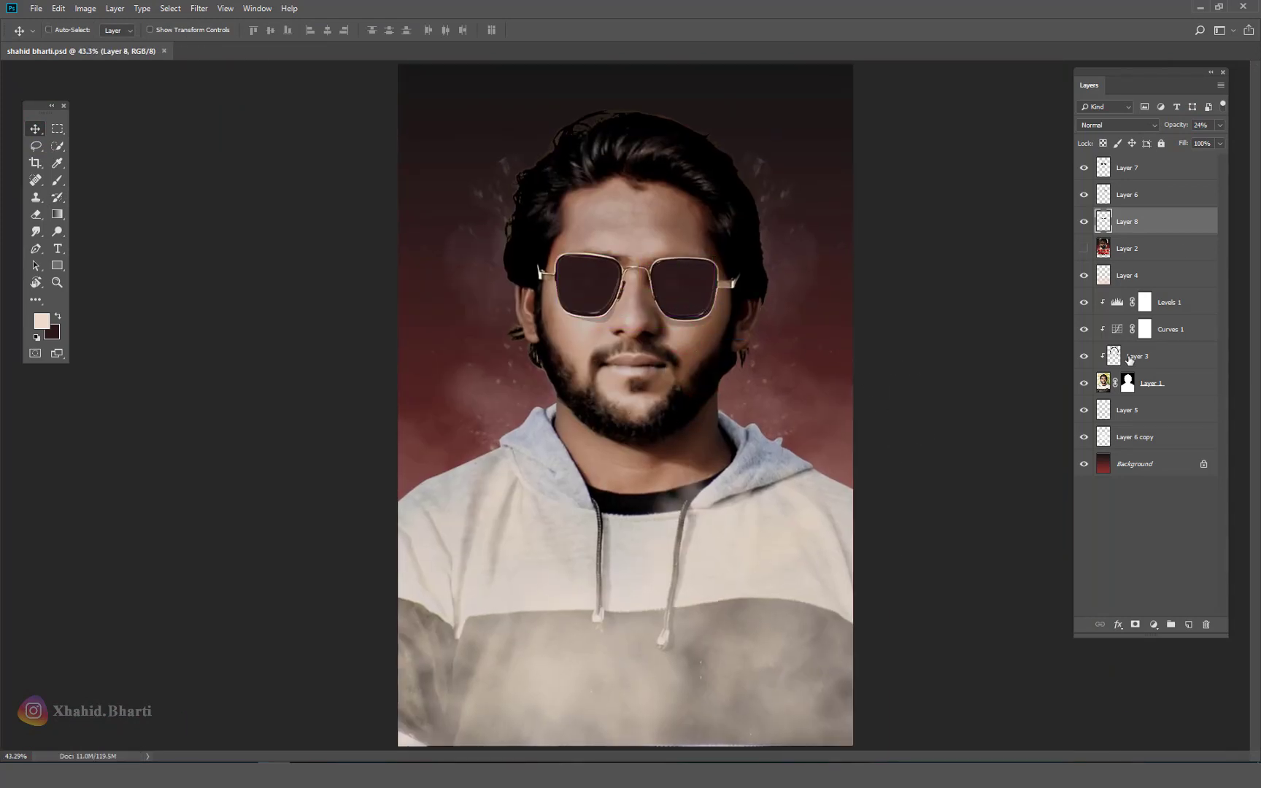
{"action": "left_click_drag", "start_coordinate": [1095, 244], "coordinate": [1109, 171]}
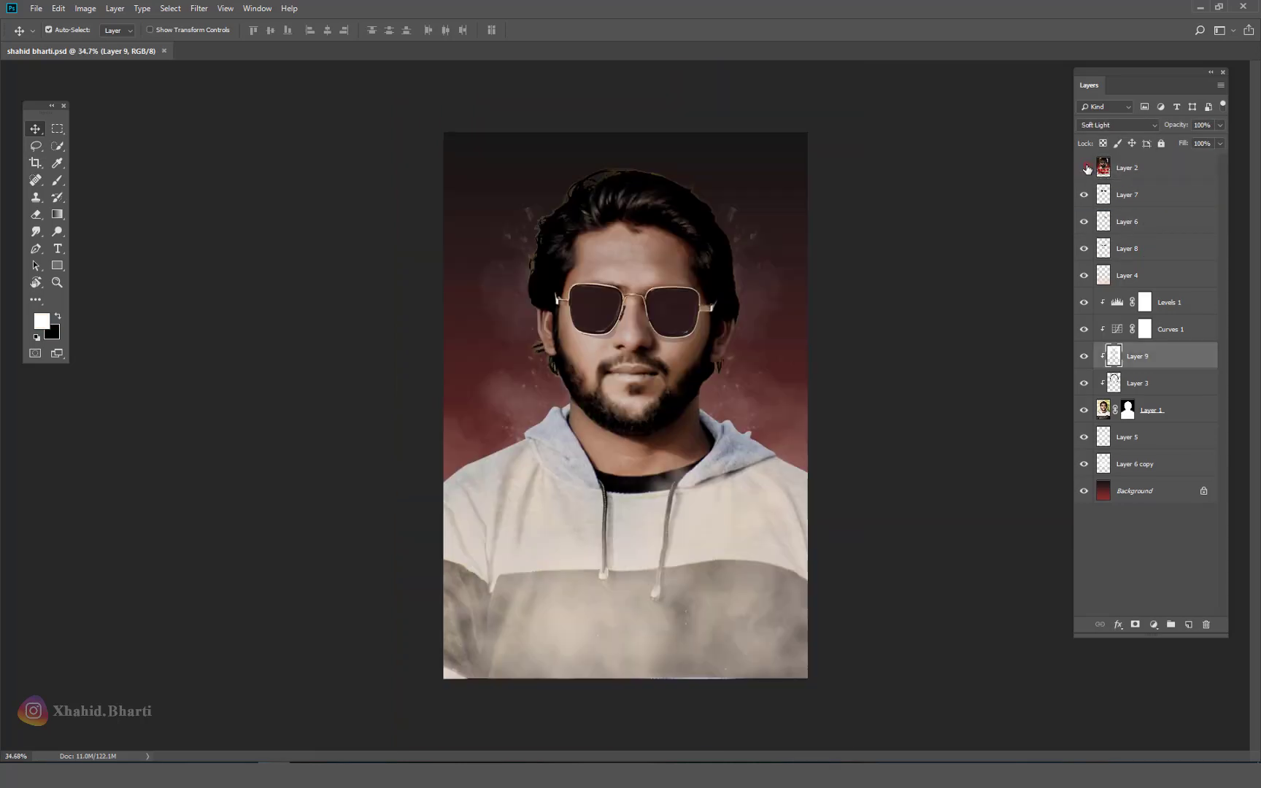
Step: Show the Kabir Singh poster layer and shift it up to reveal the hoodie
{"action": "left_click", "coordinate": [1085, 169]}
{"action": "key", "text": "ctrl+z"}
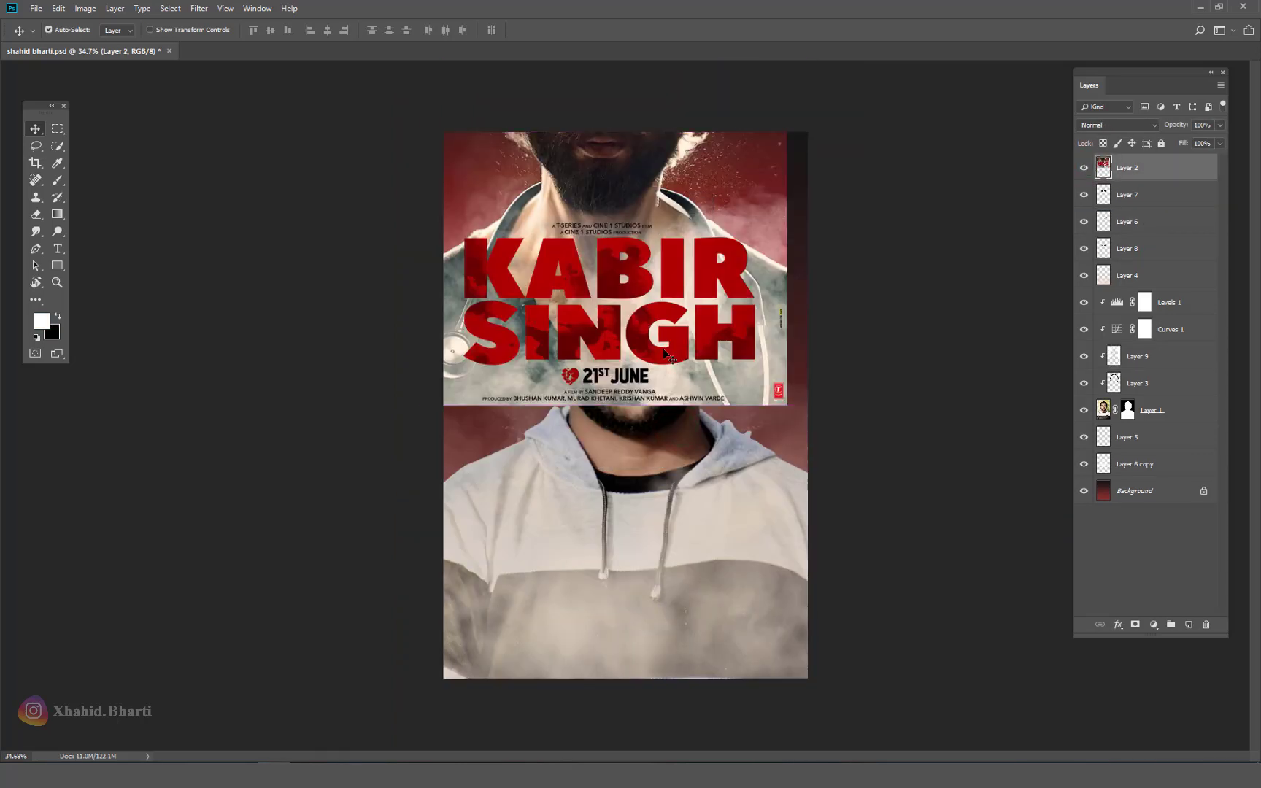
{"action": "scroll", "coordinate": [603, 311], "scroll_direction": "up", "scroll_amount": 1}
{"action": "scroll", "coordinate": [603, 311], "scroll_direction": "up", "scroll_amount": 3}
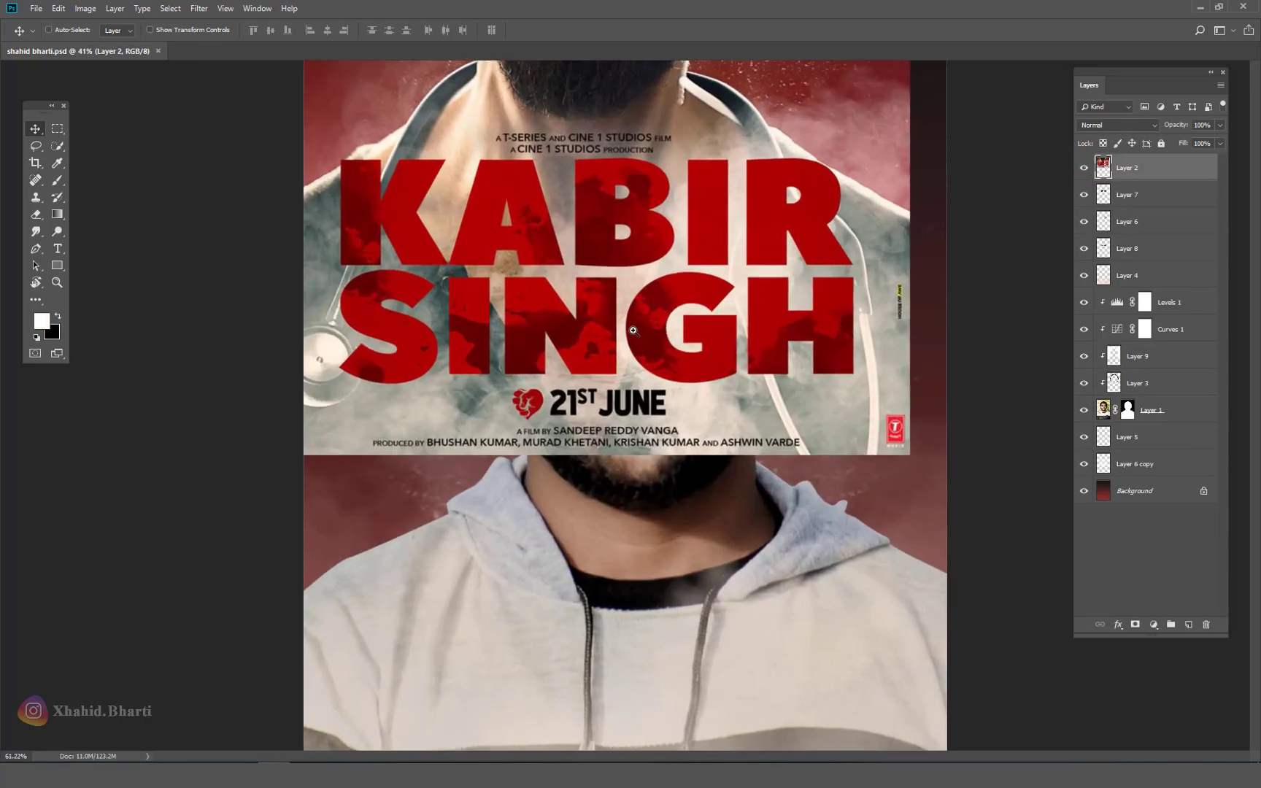
{"action": "left_click", "coordinate": [57, 249]}
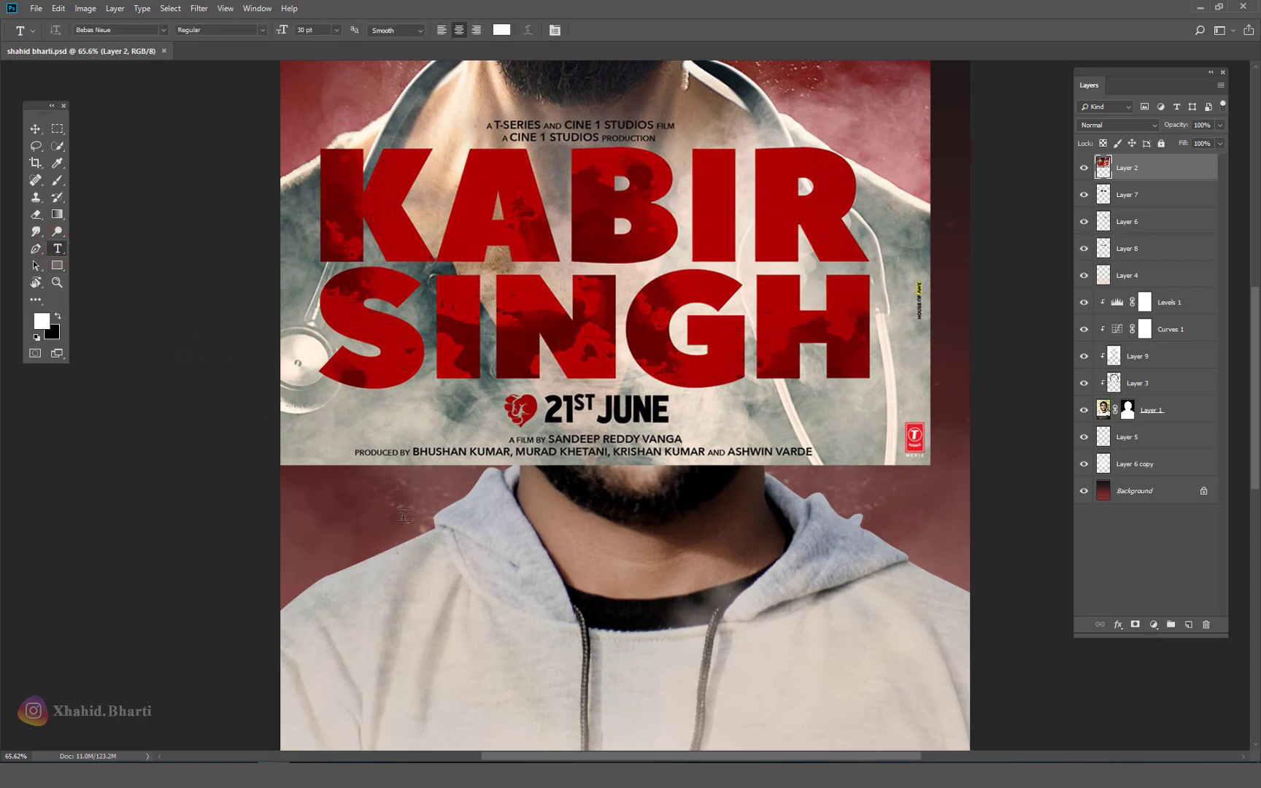
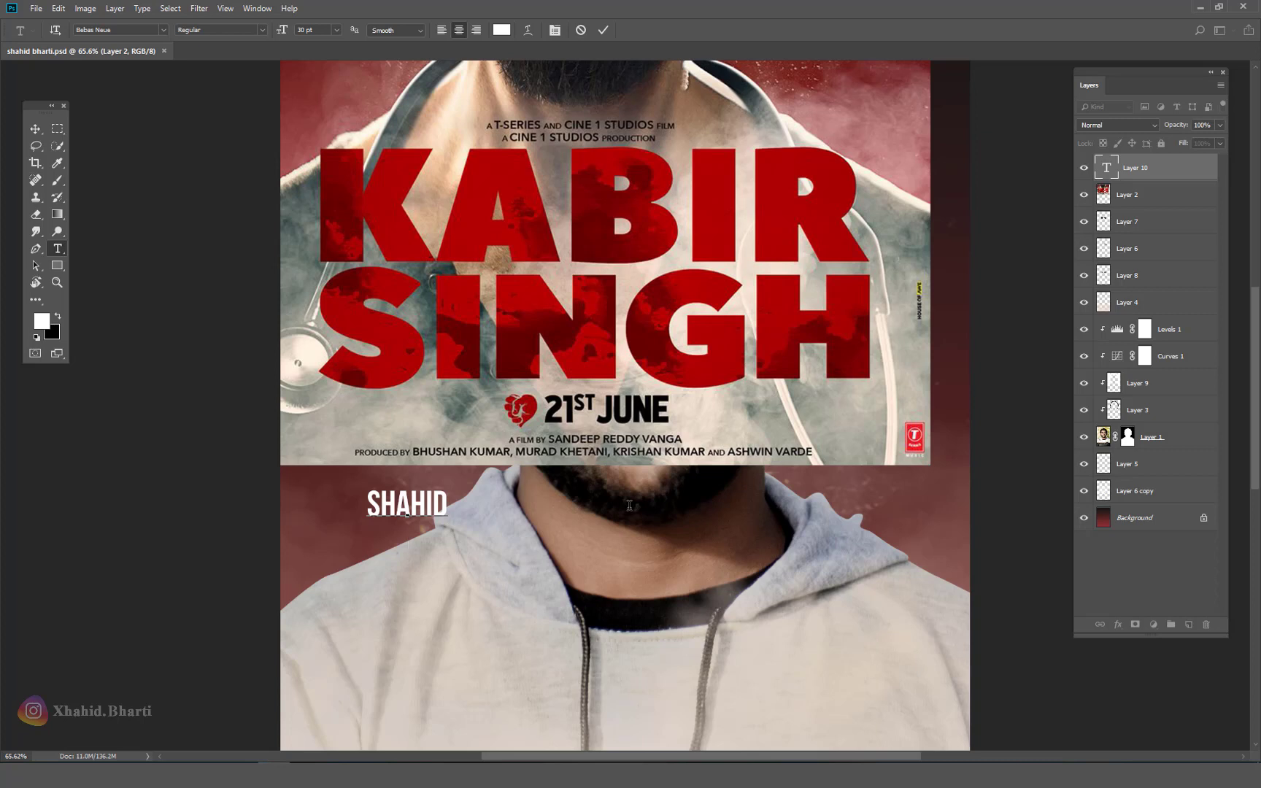
{"action": "key", "text": "Return"}
{"action": "key", "text": "ctrl+Return"}
{"action": "key", "text": "v"}
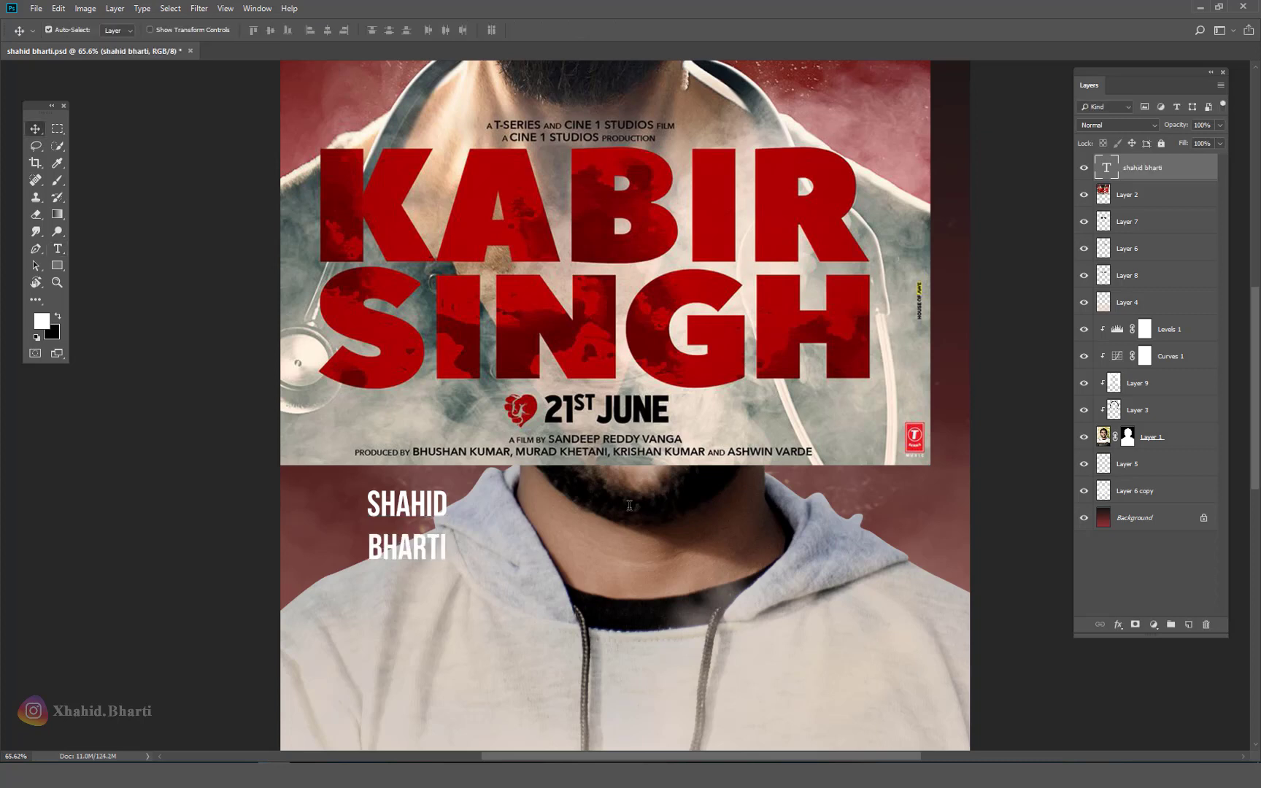
Step: Set the name's font to Arial, then step through fonts to the bold Antique Olive
{"action": "key", "text": "F6"}
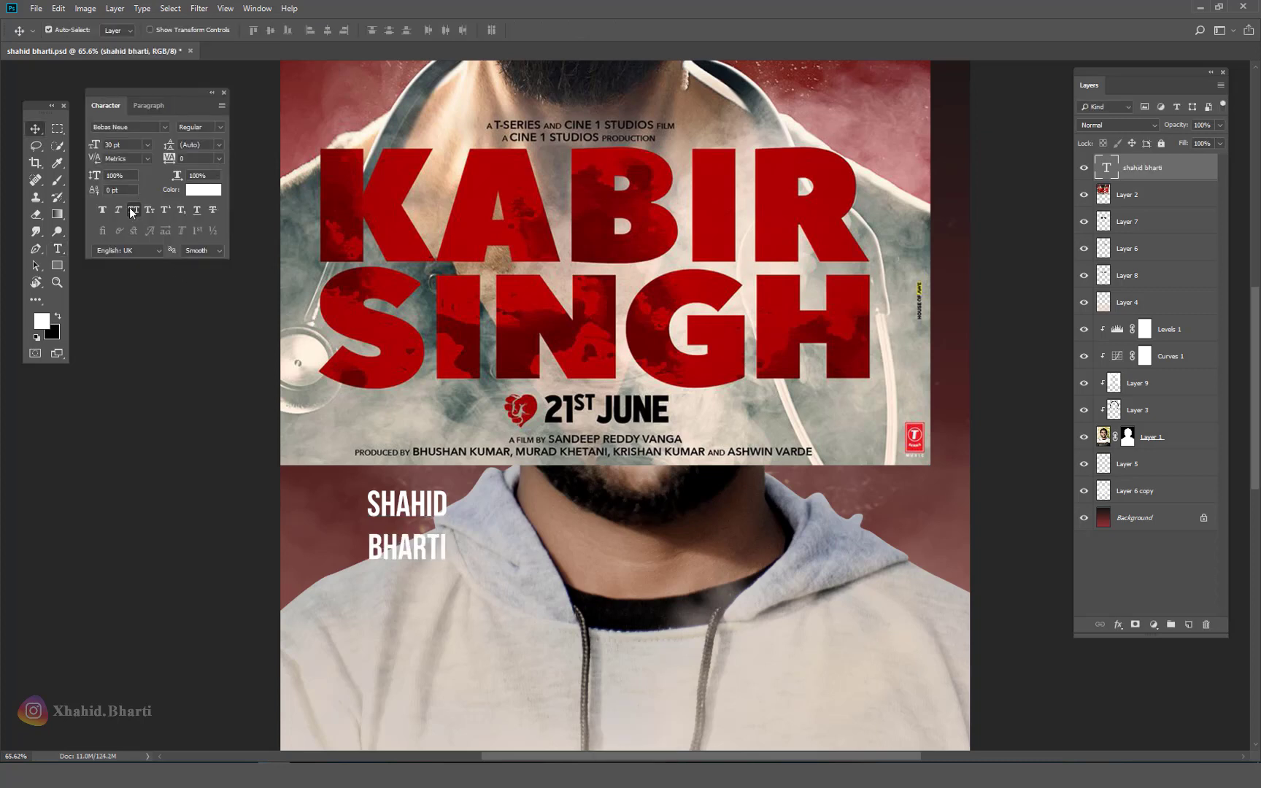
{"action": "type", "text": "Arial"}
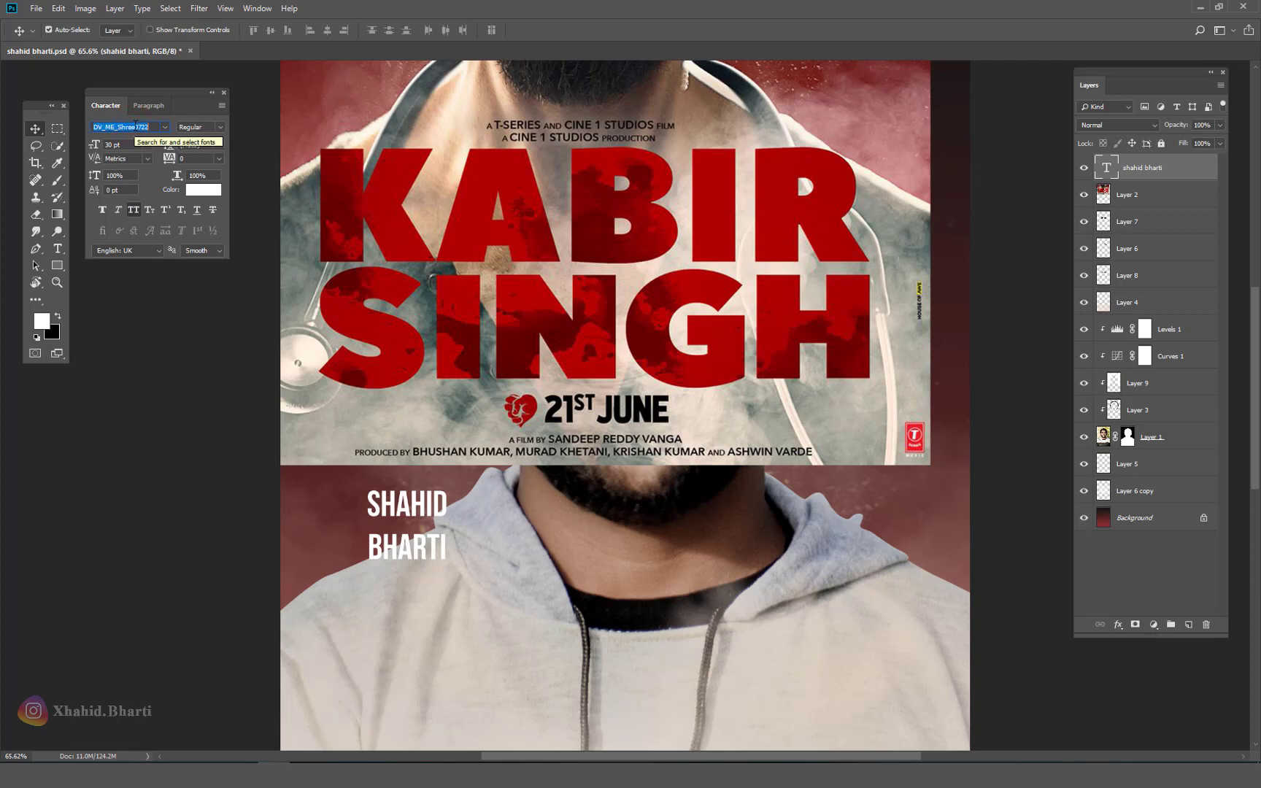
{"action": "key", "text": "Return"}
{"action": "key", "text": "Down"}
{"action": "key", "text": "Down"}
{"action": "key", "text": "Down"}
{"action": "key", "text": "Down"}
{"action": "key", "text": "Down"}
{"action": "key", "text": "Down"}
{"action": "key", "text": "Down"}
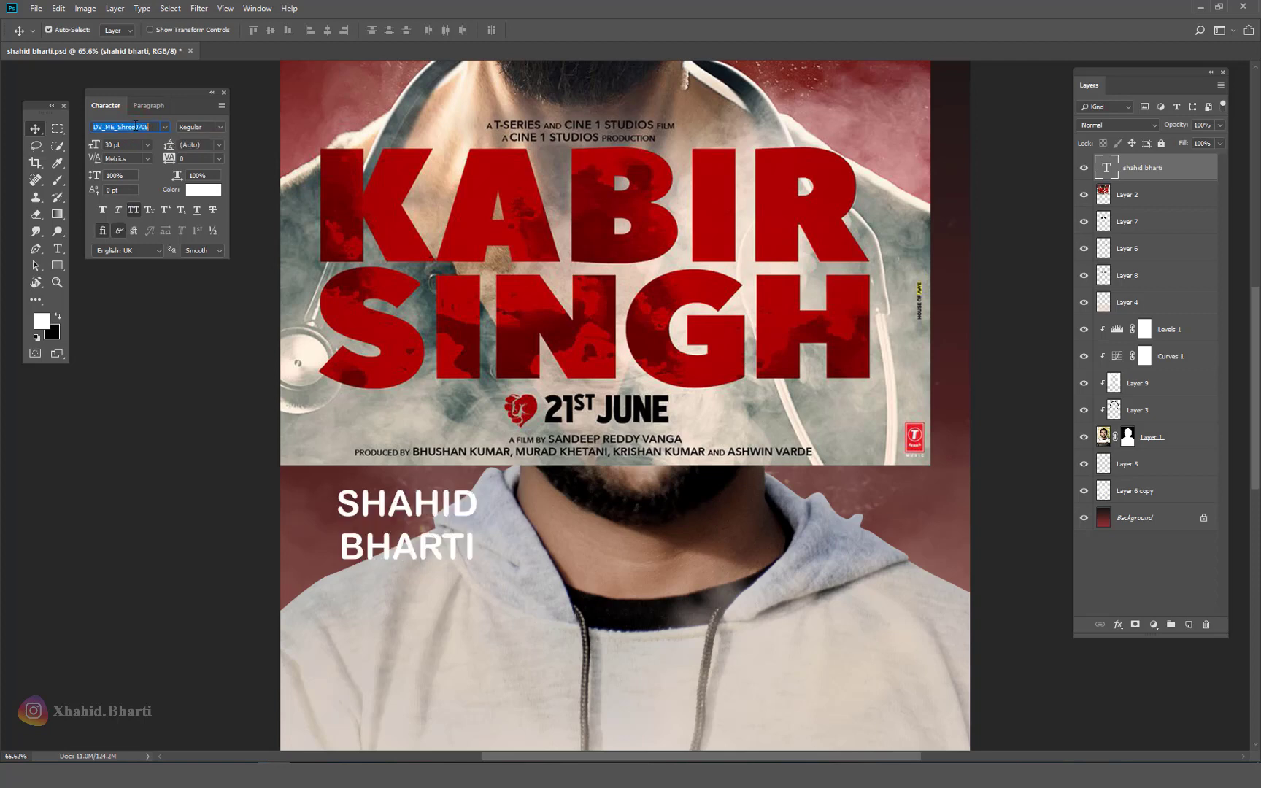
{"action": "key", "text": "Down"}
{"action": "key", "text": "Down"}
{"action": "key", "text": "Down"}
{"action": "key", "text": "Down"}
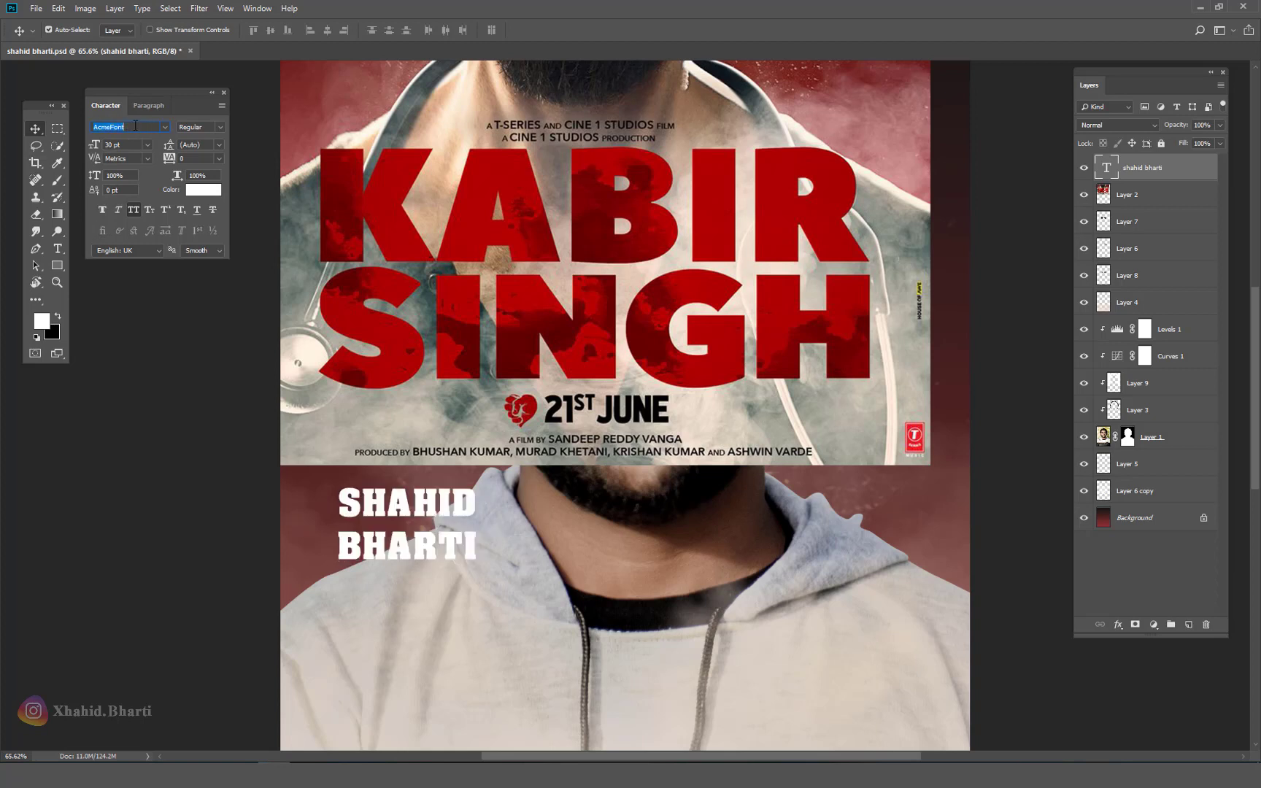
{"action": "key", "text": "Down"}
{"action": "key", "text": "Down"}
{"action": "key", "text": "Down"}
{"action": "key", "text": "Down"}
{"action": "key", "text": "Down"}
{"action": "key", "text": "Down"}
{"action": "key", "text": "Down"}
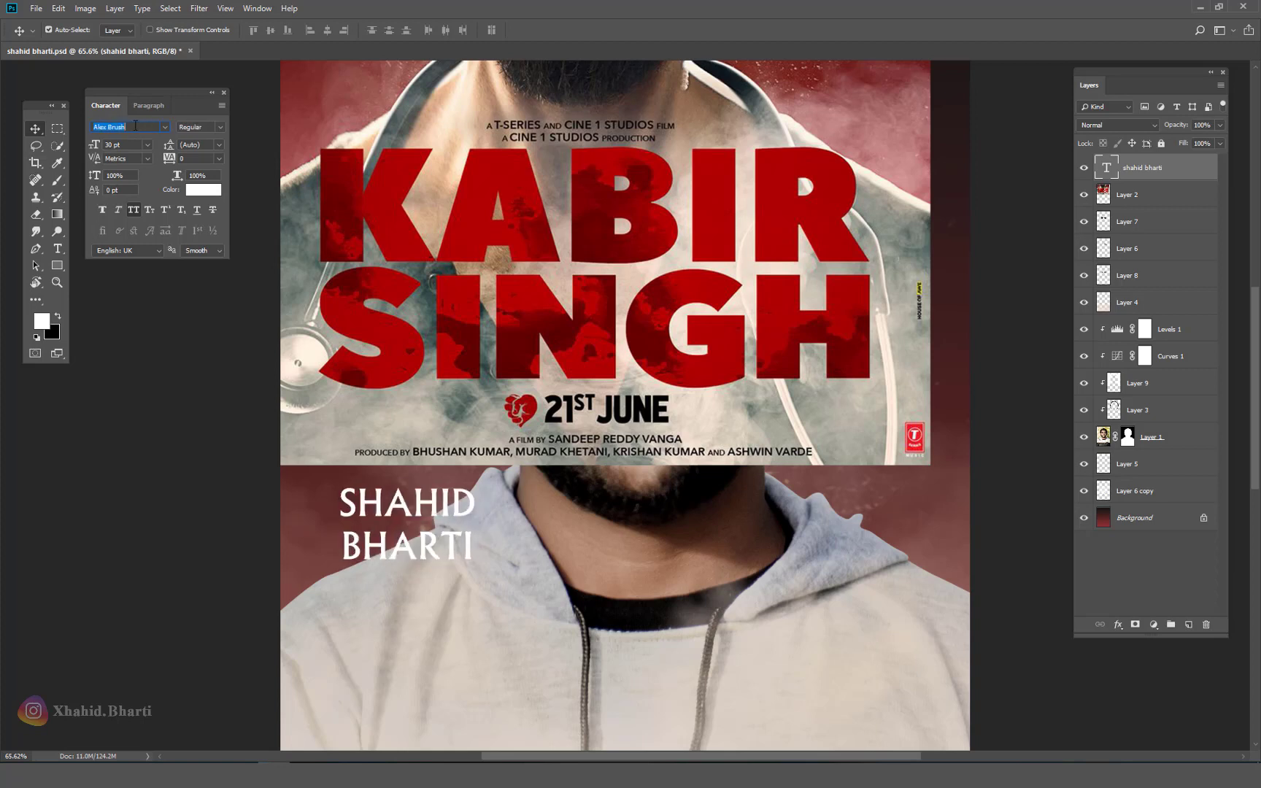
{"action": "key", "text": "Down"}
{"action": "key", "text": "Down"}
{"action": "key", "text": "Down"}
{"action": "key", "text": "Down"}
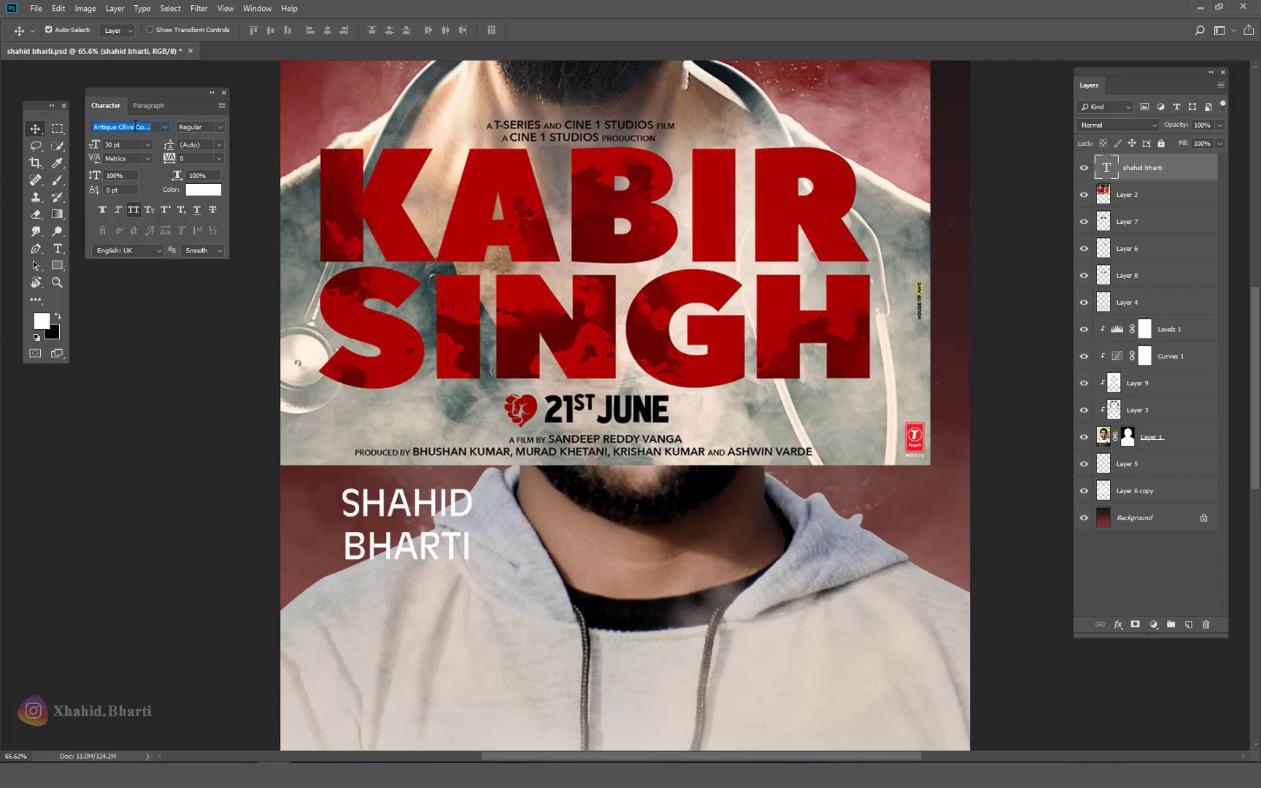
{"action": "key", "text": "Down"}
{"action": "key", "text": "Down"}
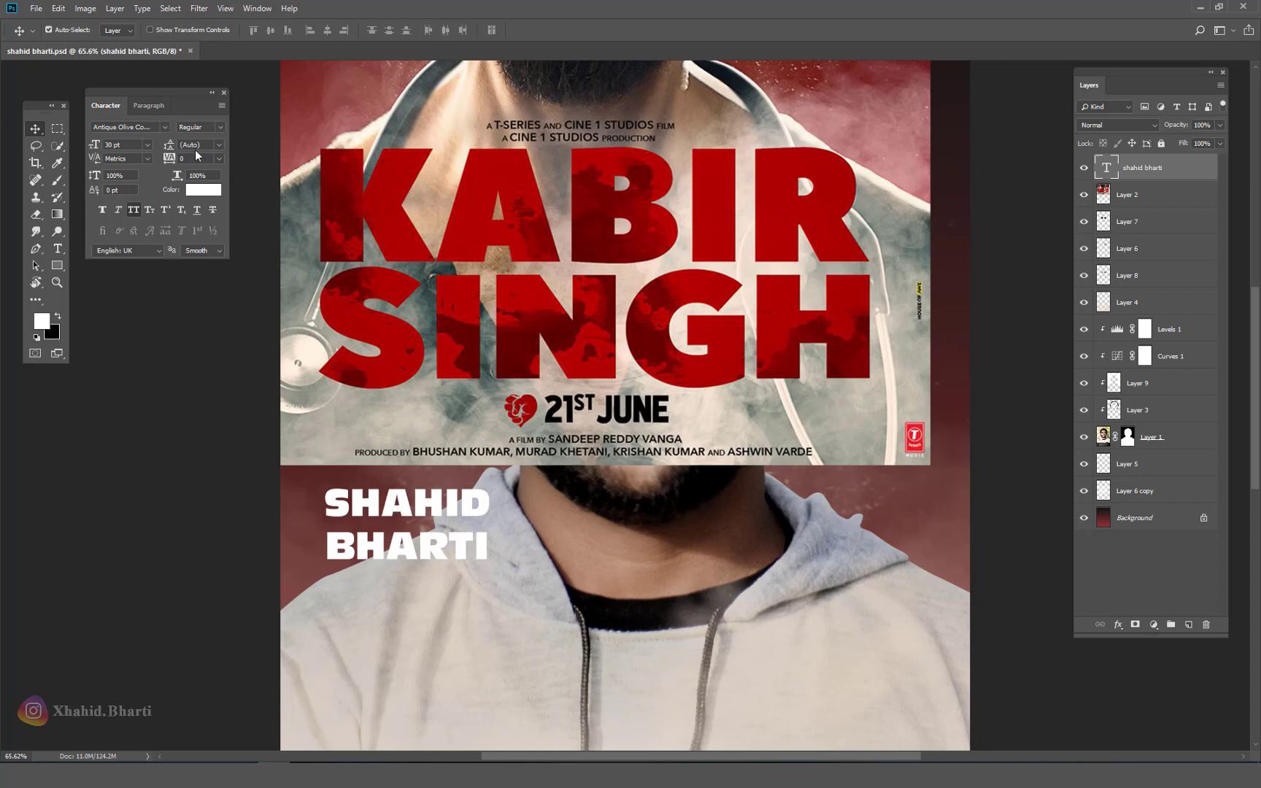
{"action": "left_click_drag", "start_coordinate": [170, 150], "coordinate": [163, 151]}
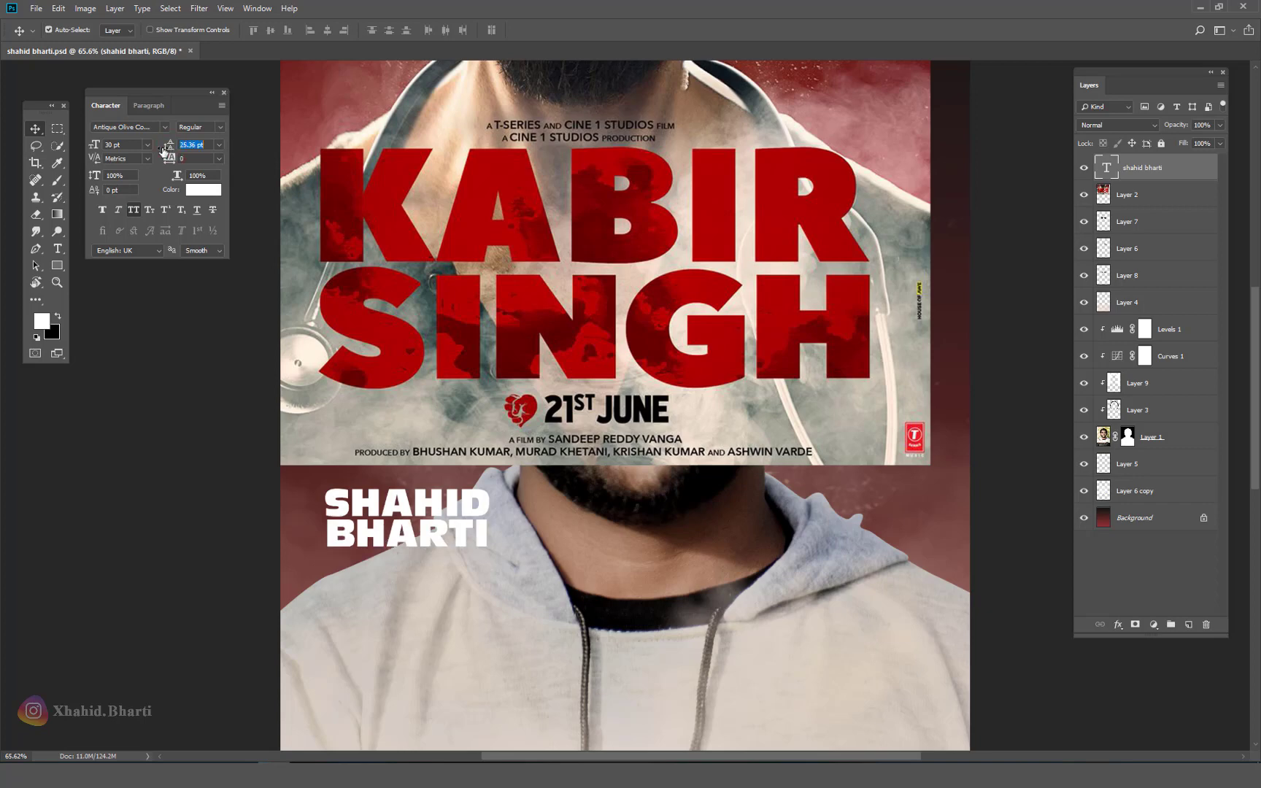
{"action": "left_click", "coordinate": [224, 93]}
{"action": "right_click", "coordinate": [505, 442]}
{"action": "scroll", "coordinate": [510, 445], "scroll_direction": "down", "scroll_amount": 3}
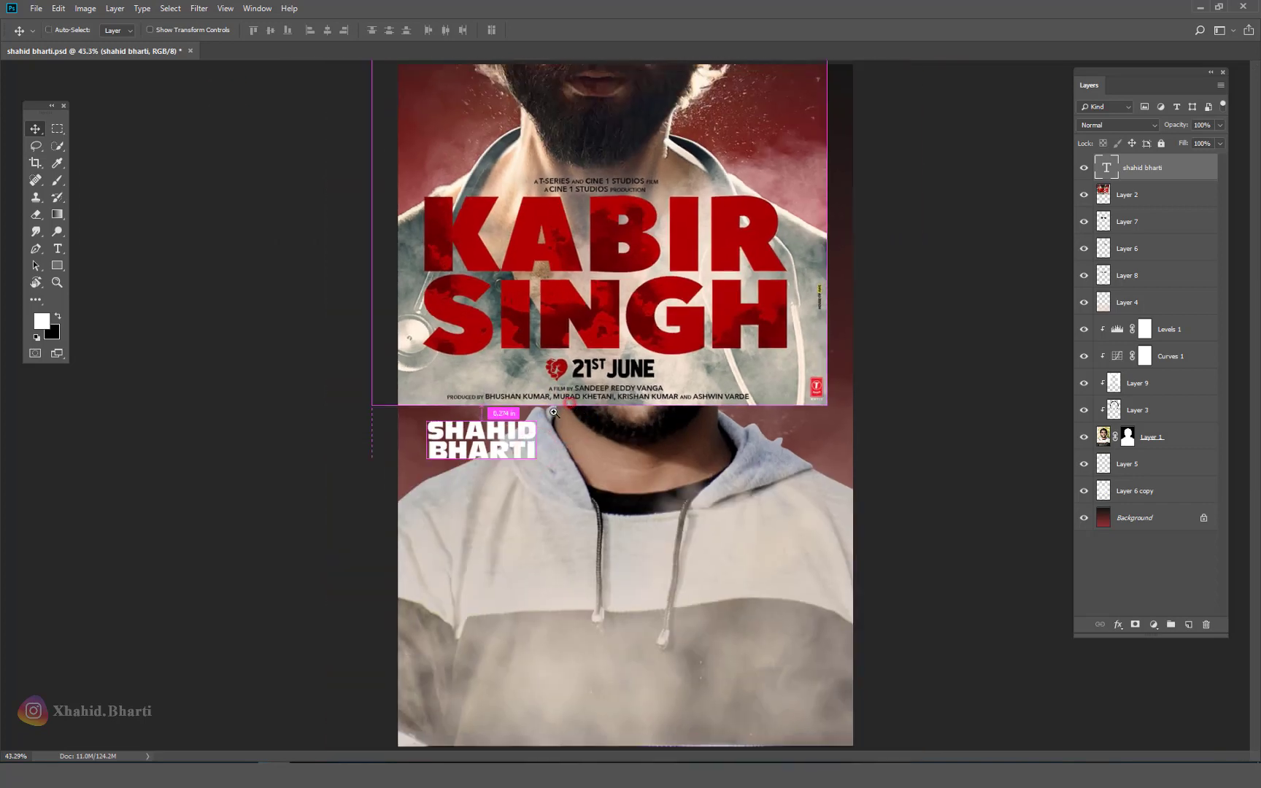
Step: Centre the title horizontally and align it to the canvas bottom edge
{"action": "key", "text": "ctrl+a"}
{"action": "left_click", "coordinate": [327, 30]}
{"action": "left_click", "coordinate": [287, 30]}
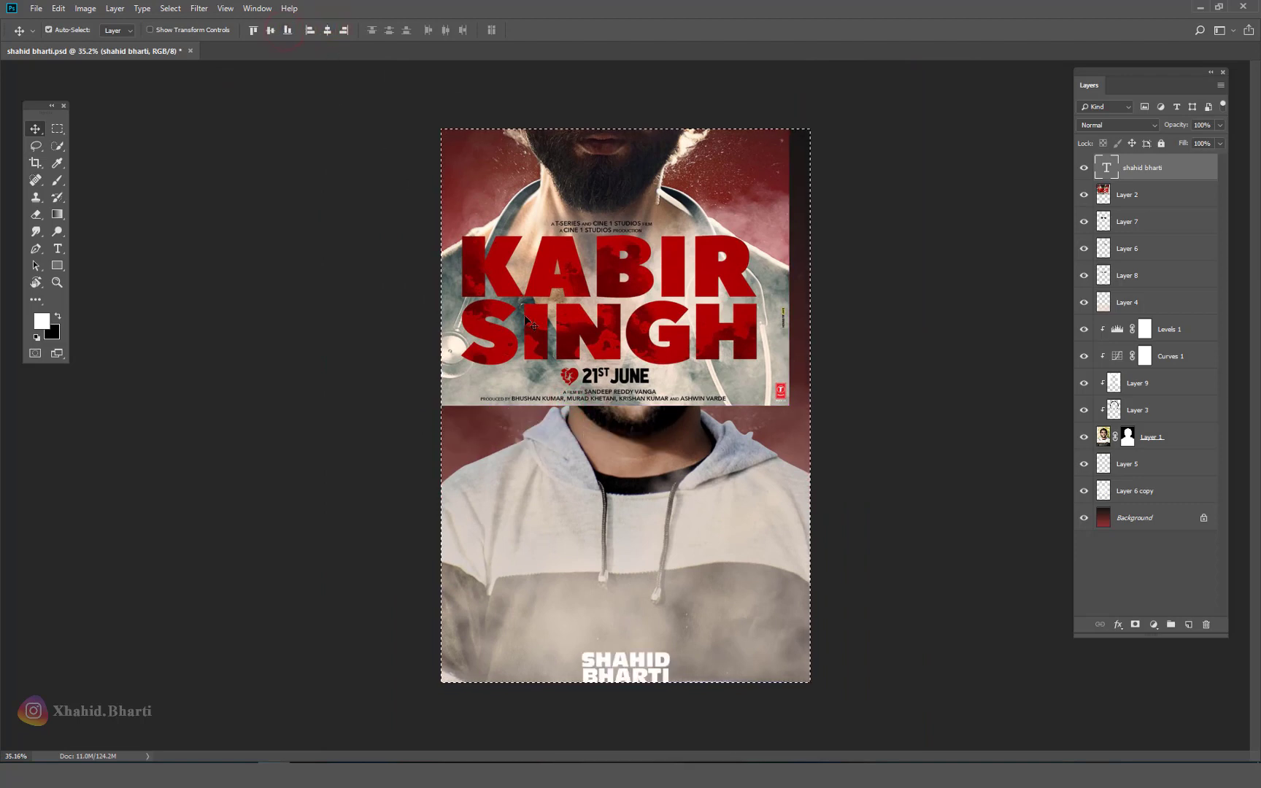
{"action": "key", "text": "ctrl+d"}
{"action": "key", "text": "ctrl+t"}
{"action": "left_click_drag", "start_coordinate": [672, 648], "coordinate": [748, 566]}
{"action": "key", "text": "Return"}
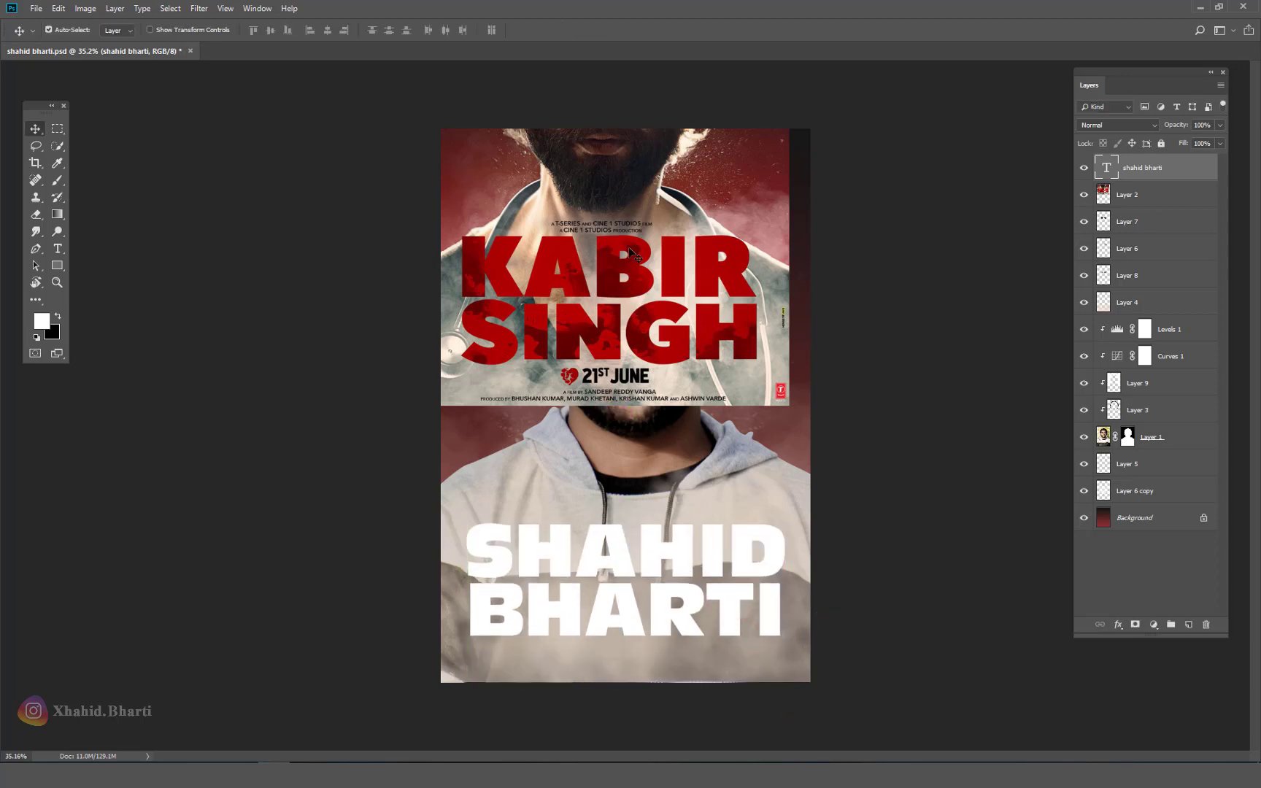
{"action": "scroll", "coordinate": [646, 394], "scroll_direction": "up", "scroll_amount": 3}
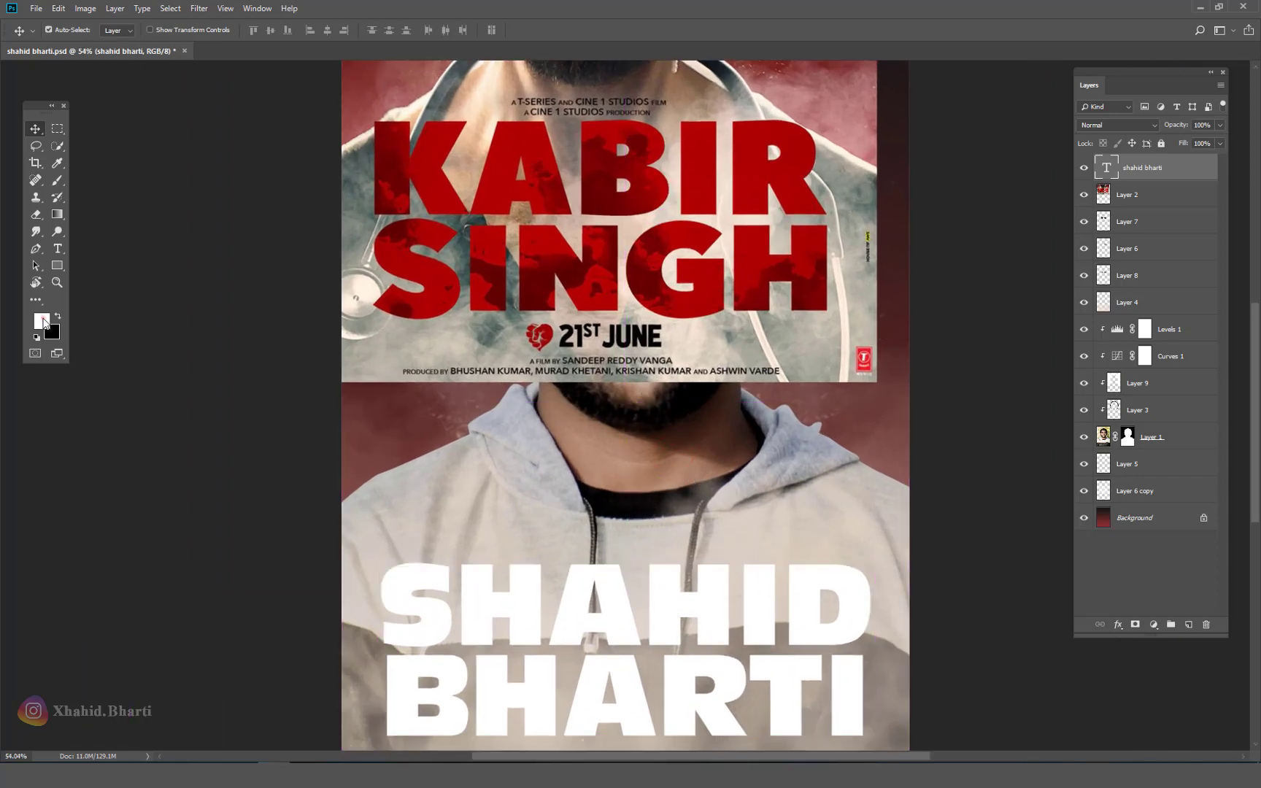
{"action": "left_click", "coordinate": [43, 321]}
{"action": "left_click", "coordinate": [776, 156]}
{"action": "left_click", "coordinate": [1162, 125]}
{"action": "left_click", "coordinate": [56, 316]}
{"action": "key", "text": "ctrl+BackSpace"}
{"action": "left_click_drag", "start_coordinate": [722, 624], "coordinate": [696, 590]}
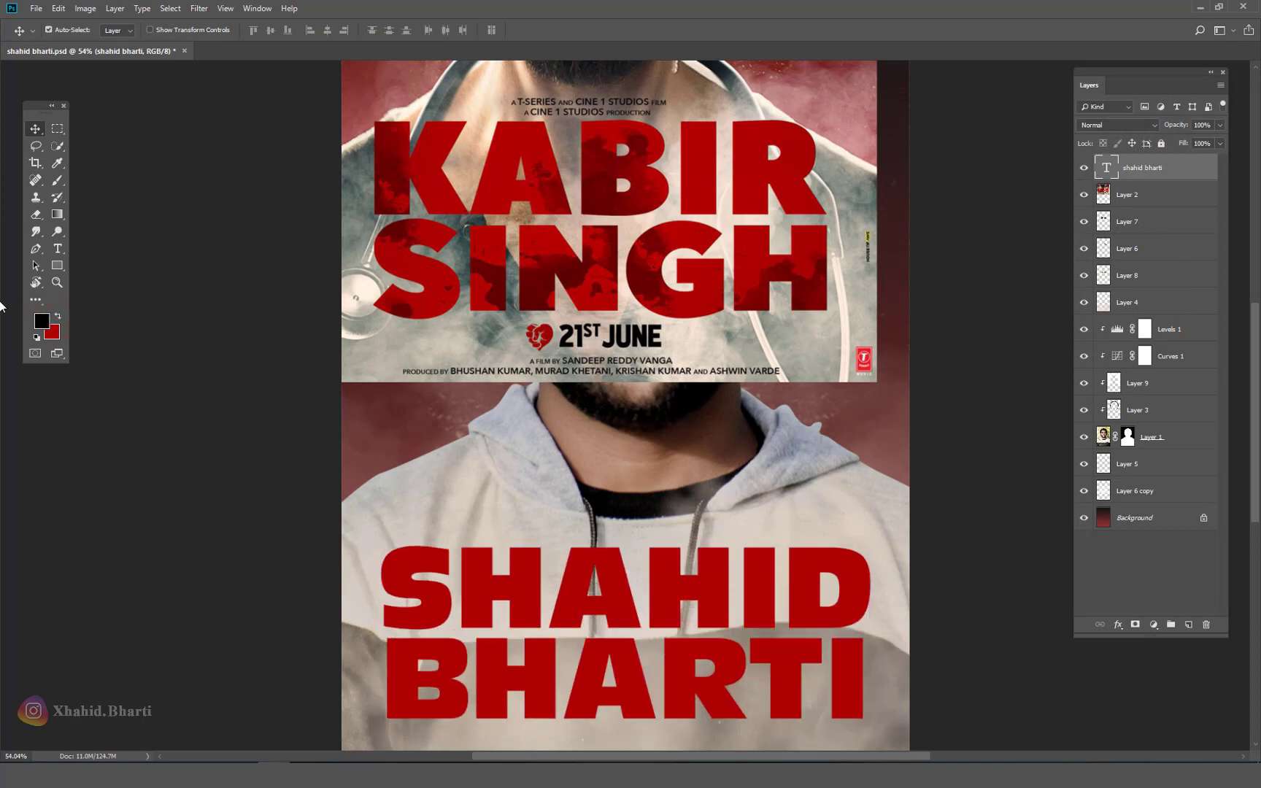
Step: Set the foreground colour to a dark red sampled from the poster
{"action": "left_click", "coordinate": [41, 321]}
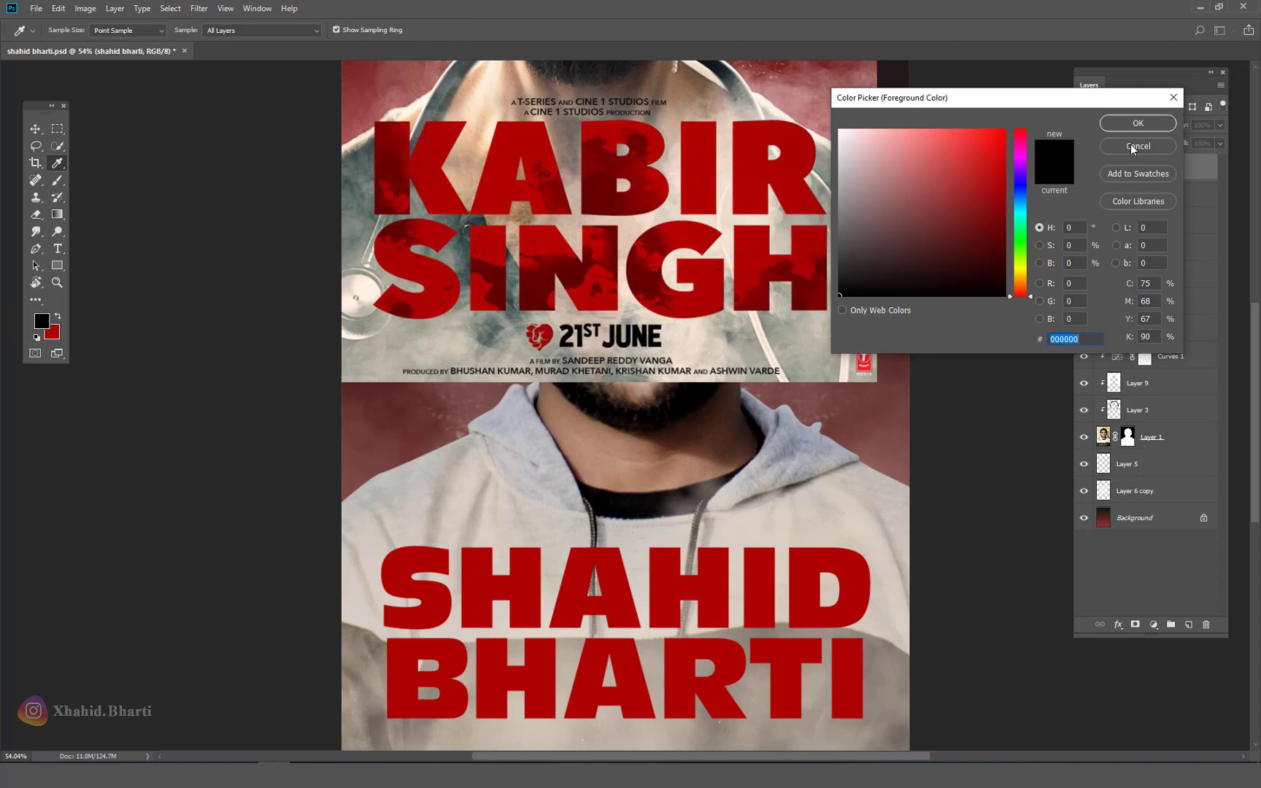
{"action": "left_click", "coordinate": [582, 263]}
{"action": "key", "text": "Return"}
{"action": "key", "text": "v"}
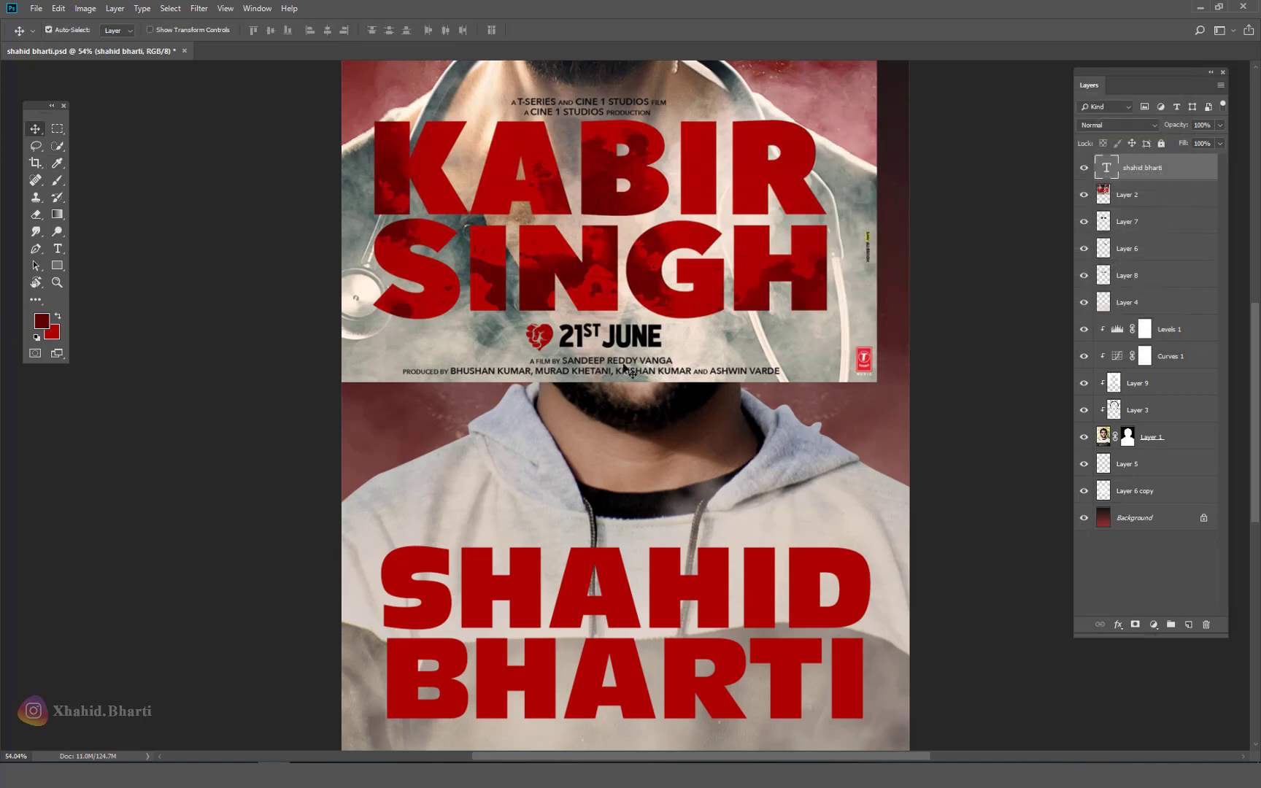
Step: Pick the Brush tool with the Dry Media brush Kyle's Ultimate Pastel Palooza
{"action": "left_click", "coordinate": [56, 181]}
{"action": "right_click", "coordinate": [470, 403]}
{"action": "scroll", "coordinate": [571, 413], "scroll_direction": "down", "scroll_amount": 3}
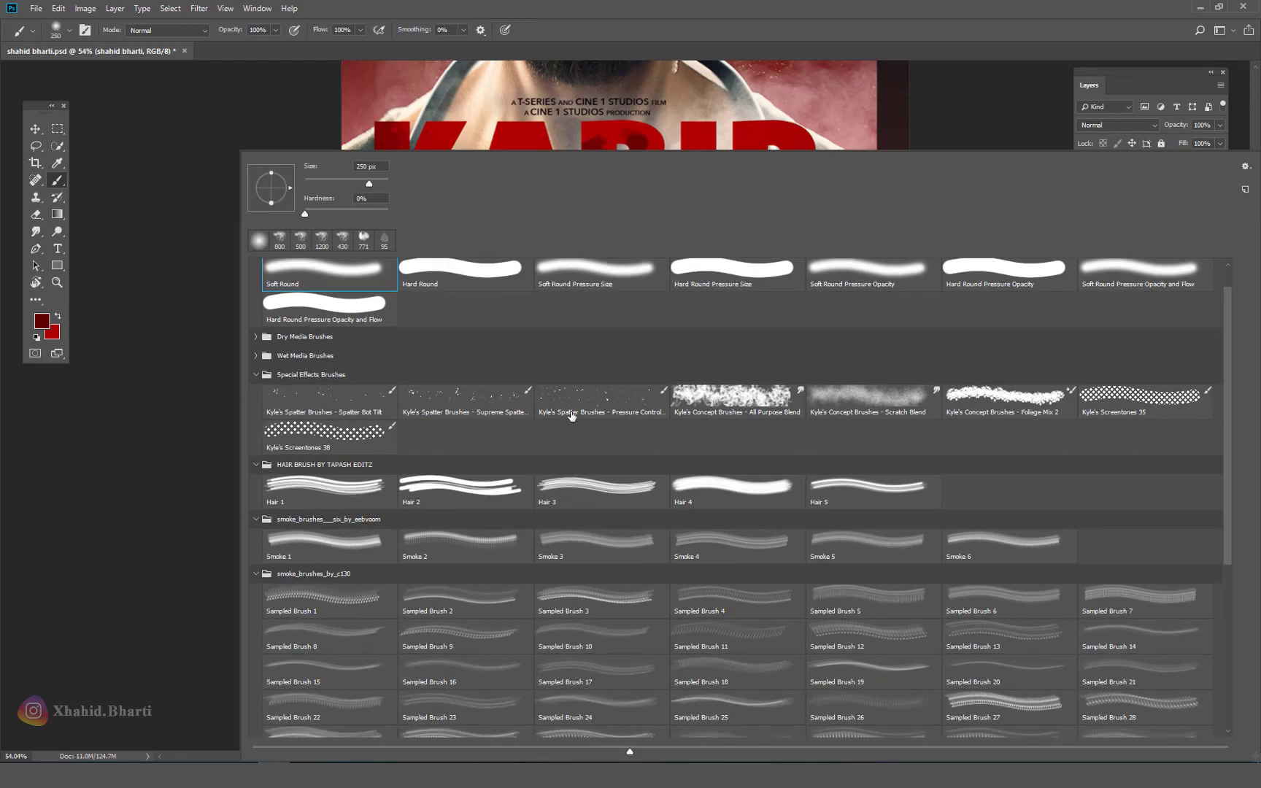
{"action": "scroll", "coordinate": [305, 523], "scroll_direction": "down", "scroll_amount": 3}
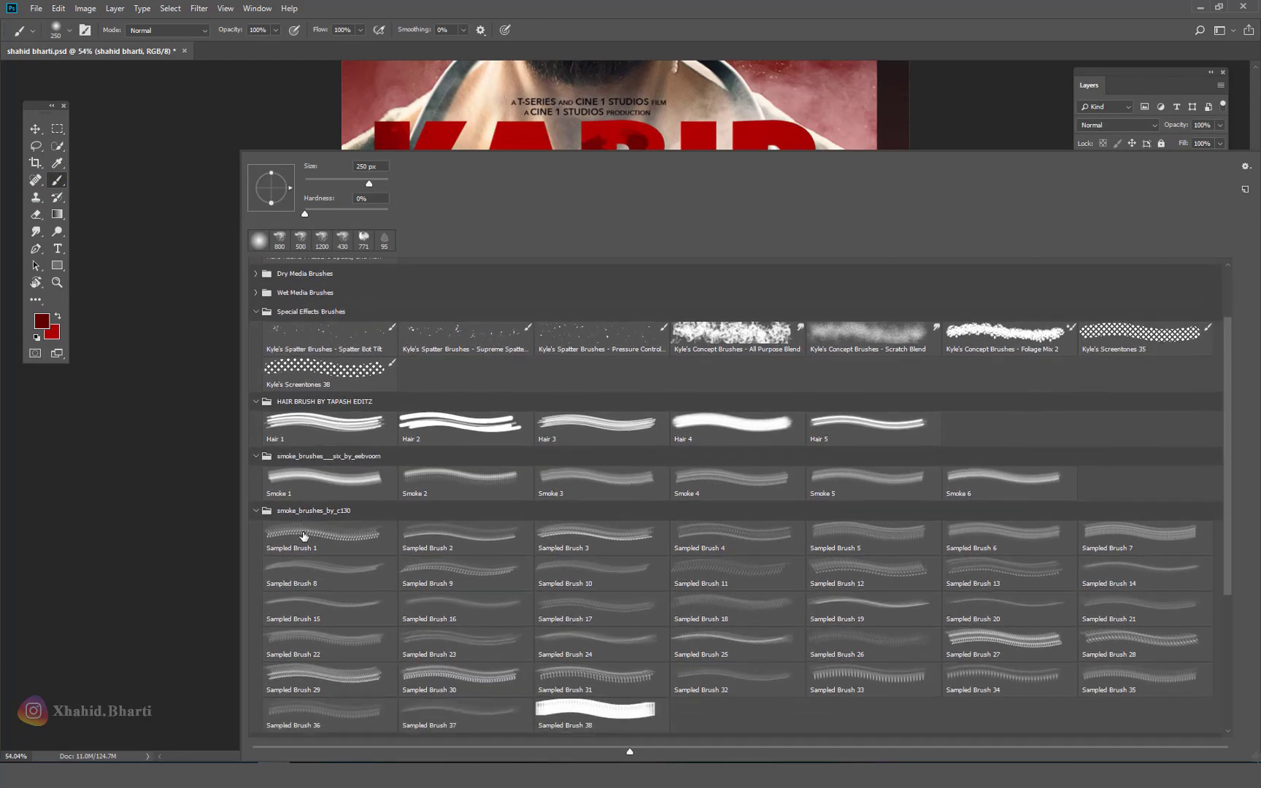
{"action": "scroll", "coordinate": [304, 533], "scroll_direction": "up", "scroll_amount": 3}
{"action": "scroll", "coordinate": [301, 530], "scroll_direction": "up", "scroll_amount": 2}
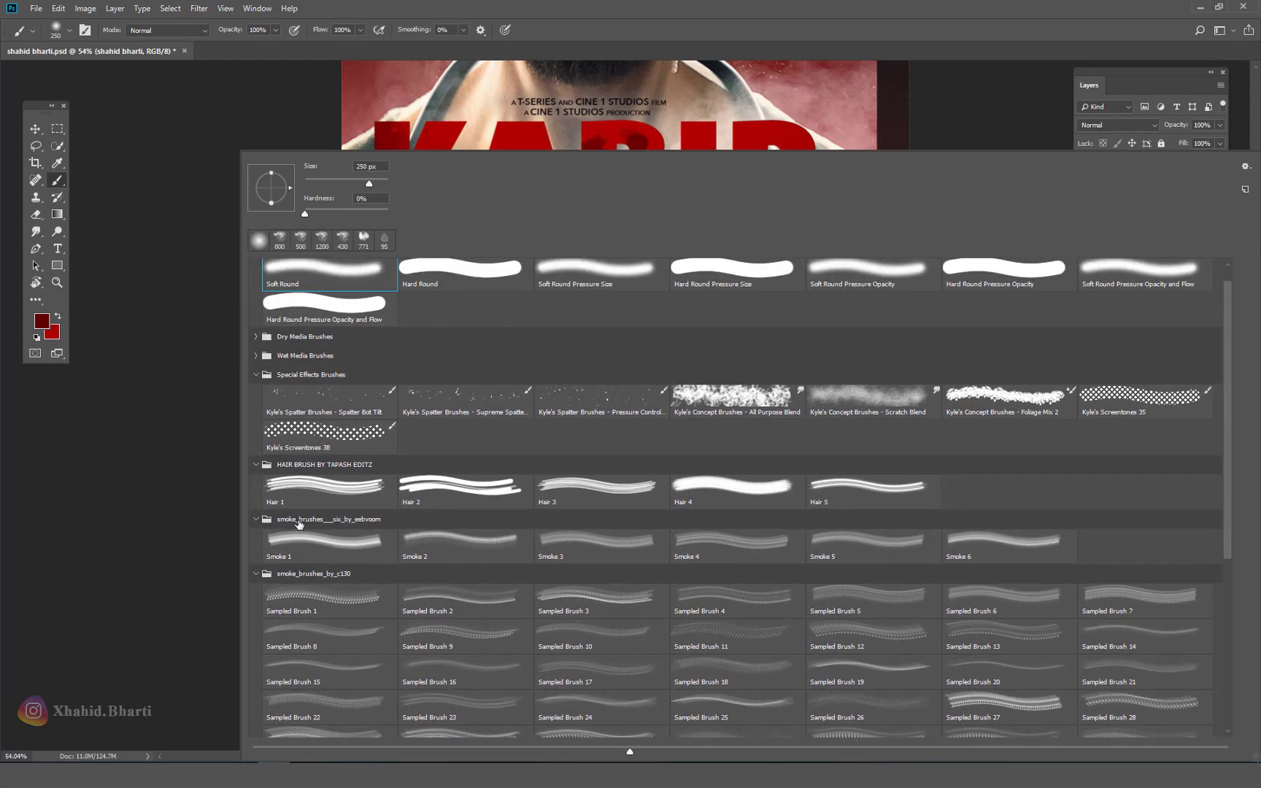
{"action": "left_click", "coordinate": [255, 337]}
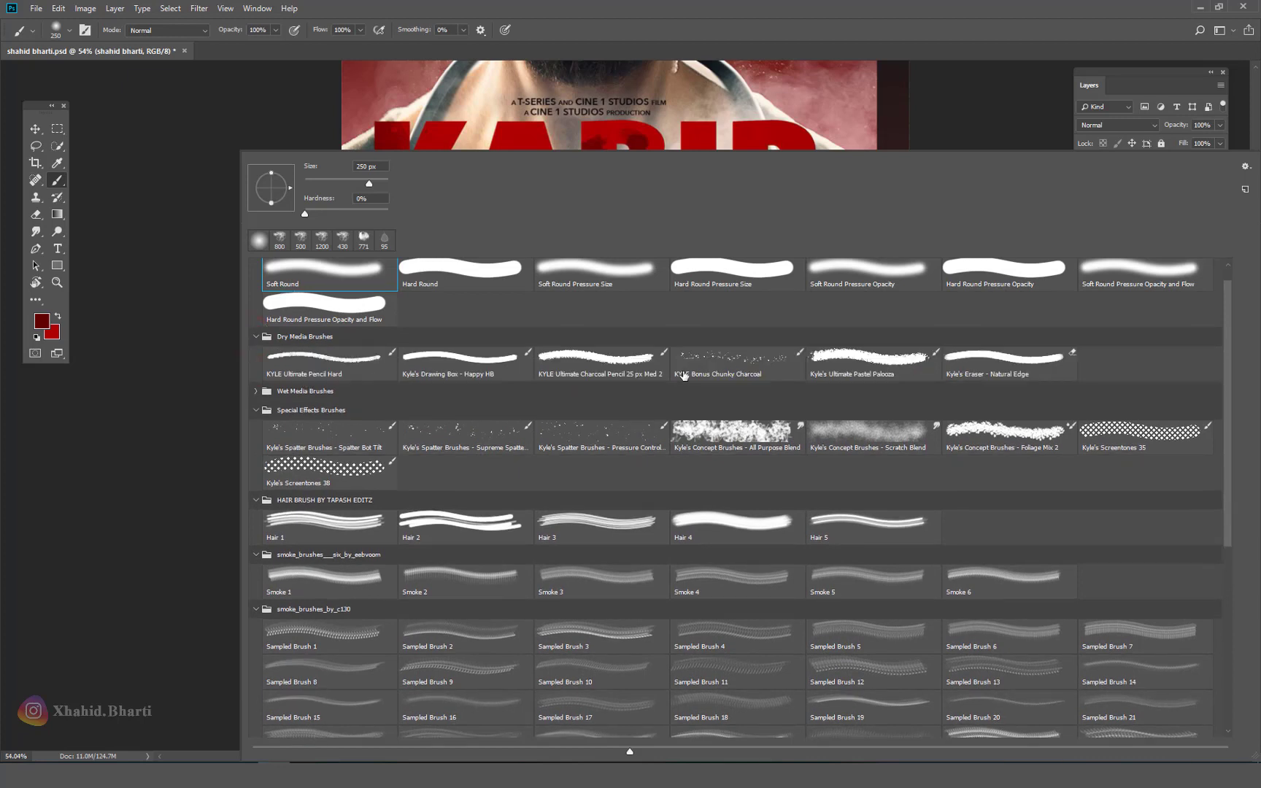
{"action": "left_click", "coordinate": [852, 370]}
{"action": "left_click", "coordinate": [963, 15]}
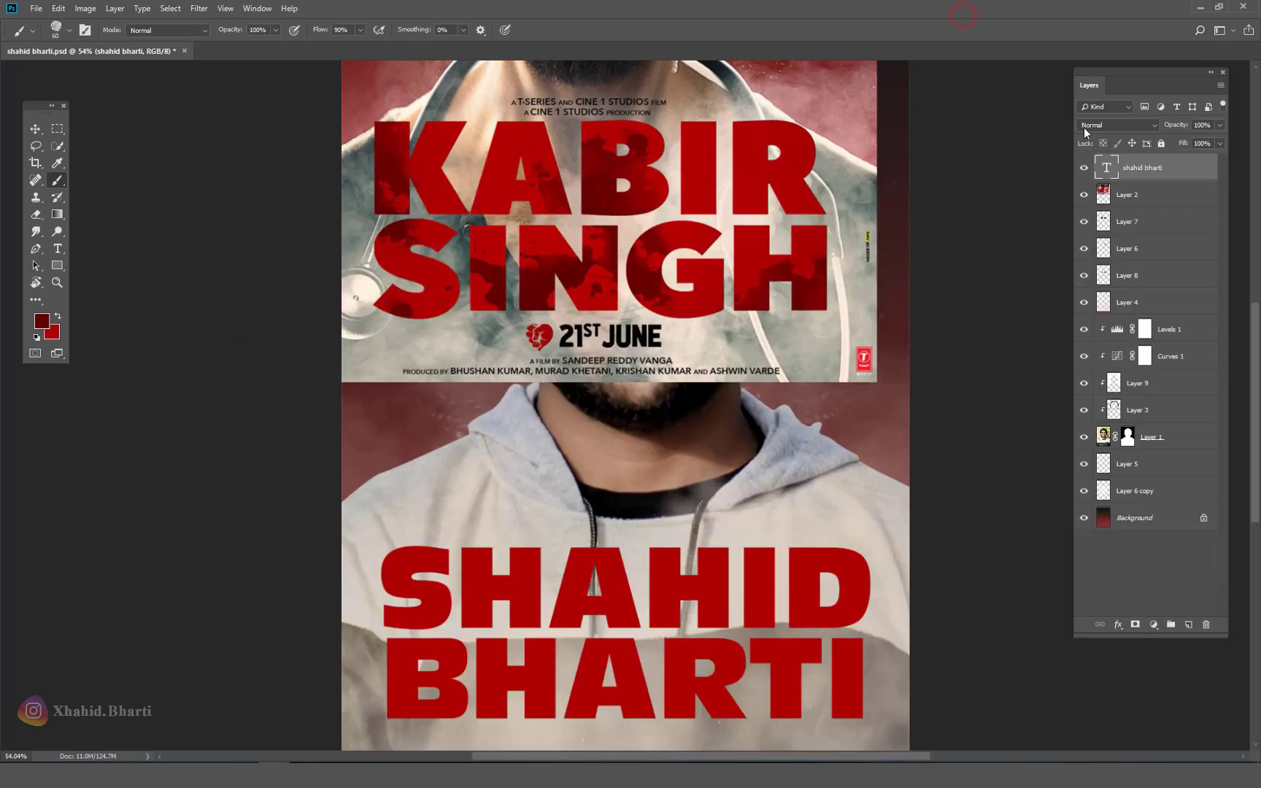
Step: Add a new empty layer clipped to the layer below it
{"action": "left_click", "coordinate": [1192, 628]}
{"action": "right_click", "coordinate": [1161, 169]}
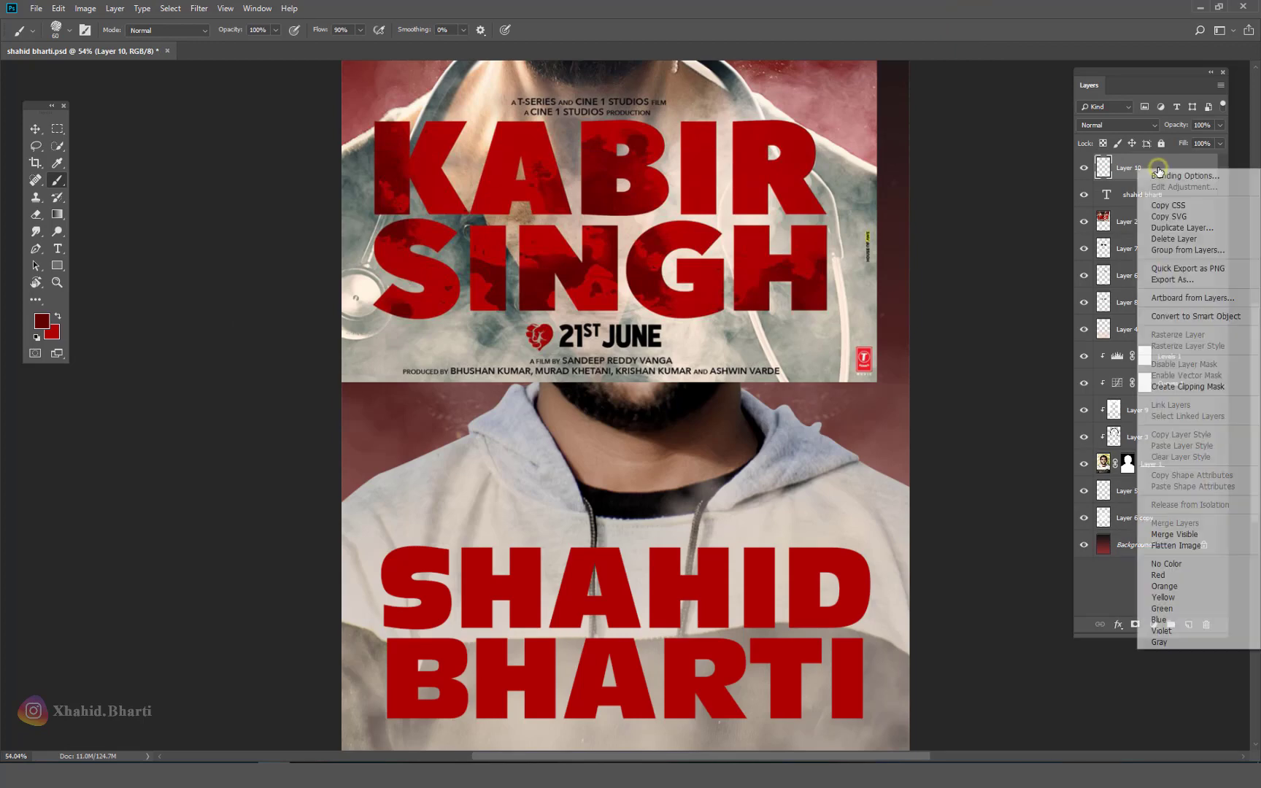
{"action": "left_click", "coordinate": [1176, 387]}
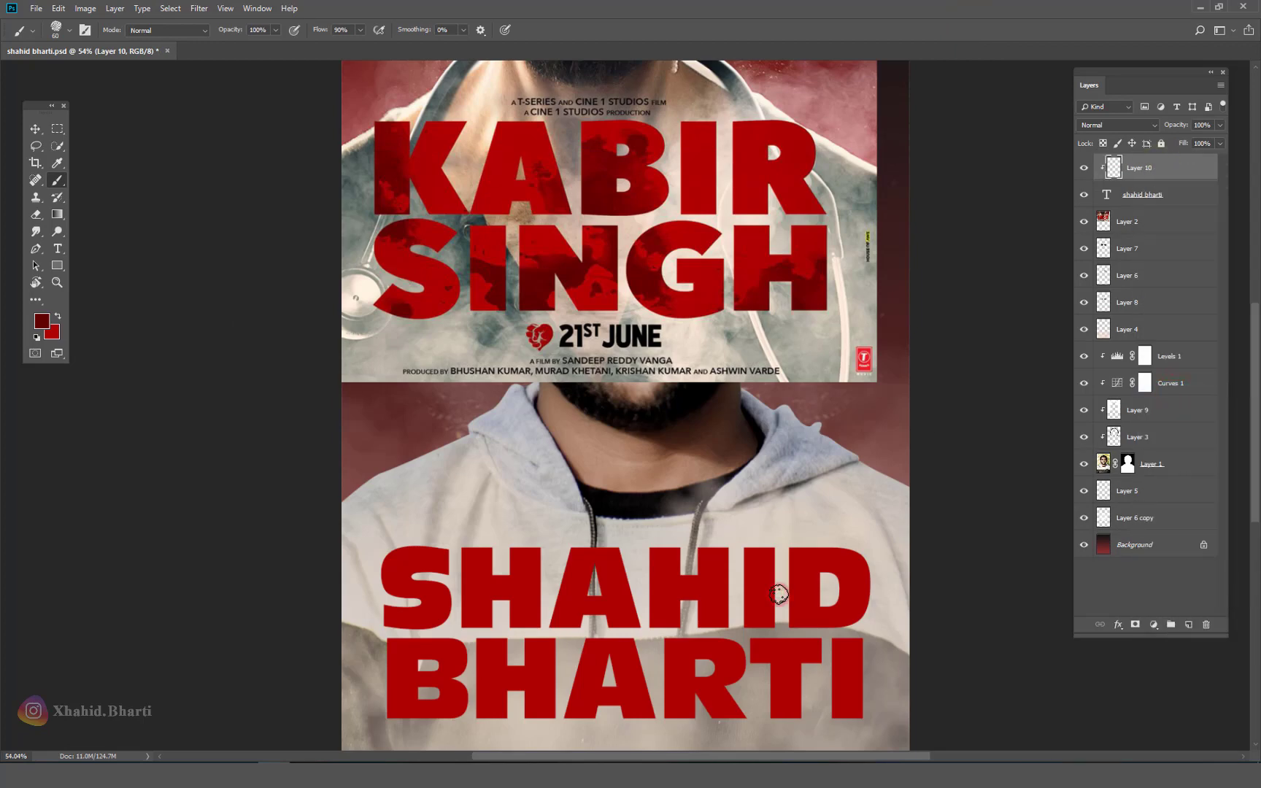
{"action": "left_click", "coordinate": [742, 607], "text": "ctrl"}
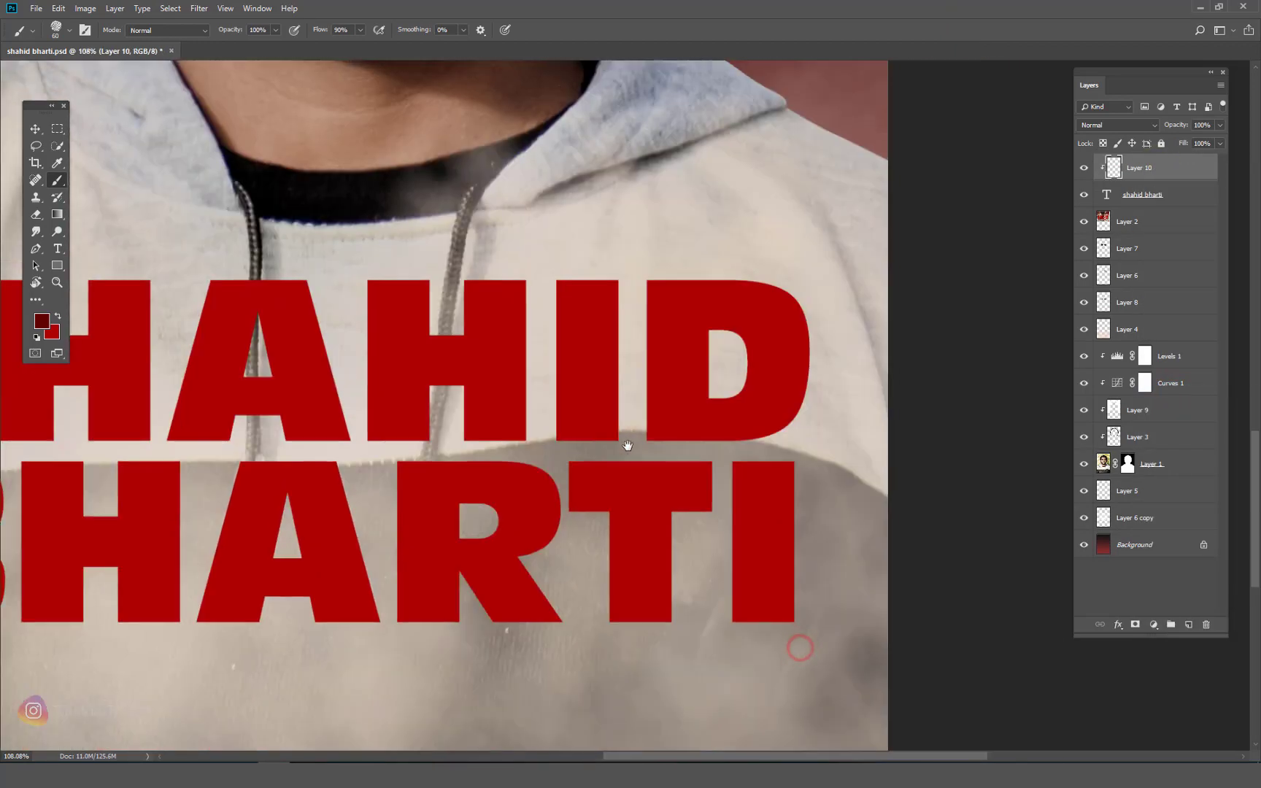
{"action": "left_click_drag", "start_coordinate": [404, 235], "coordinate": [454, 316]}
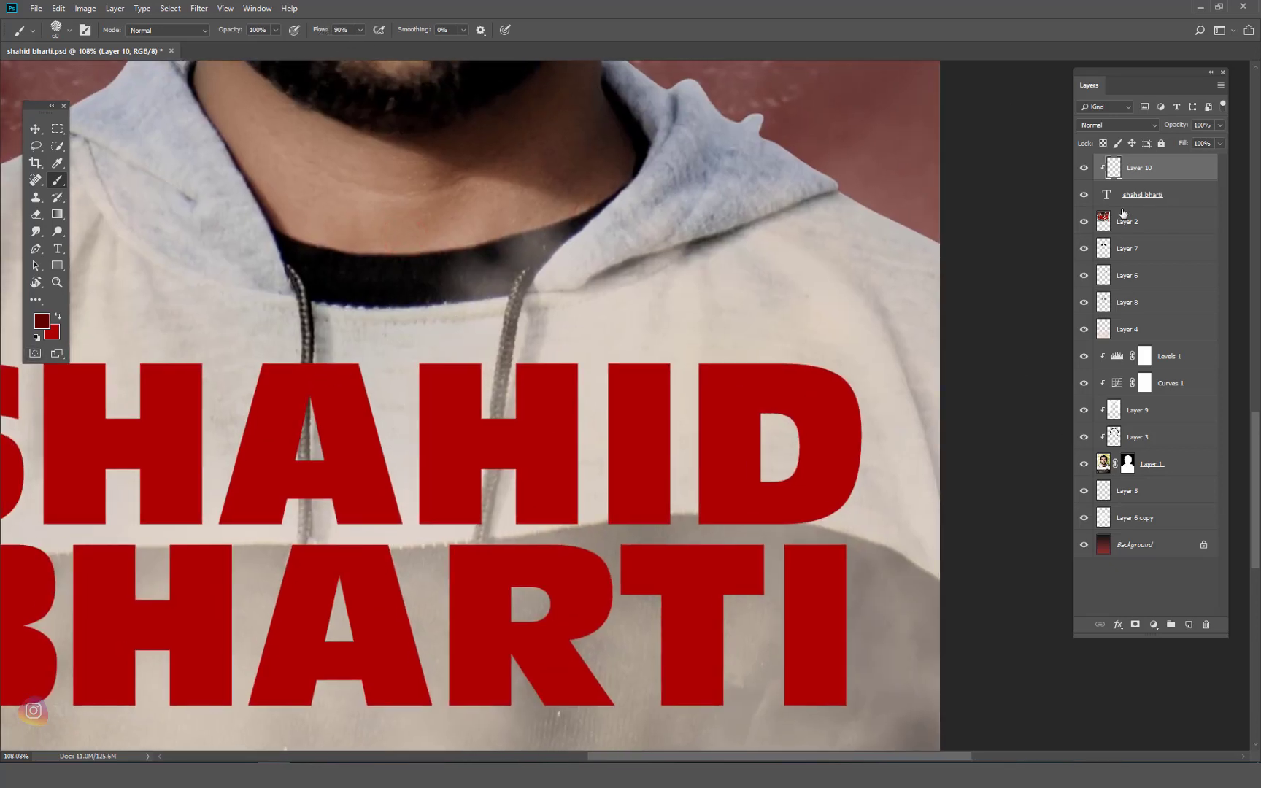
{"action": "right_click", "coordinate": [1175, 194]}
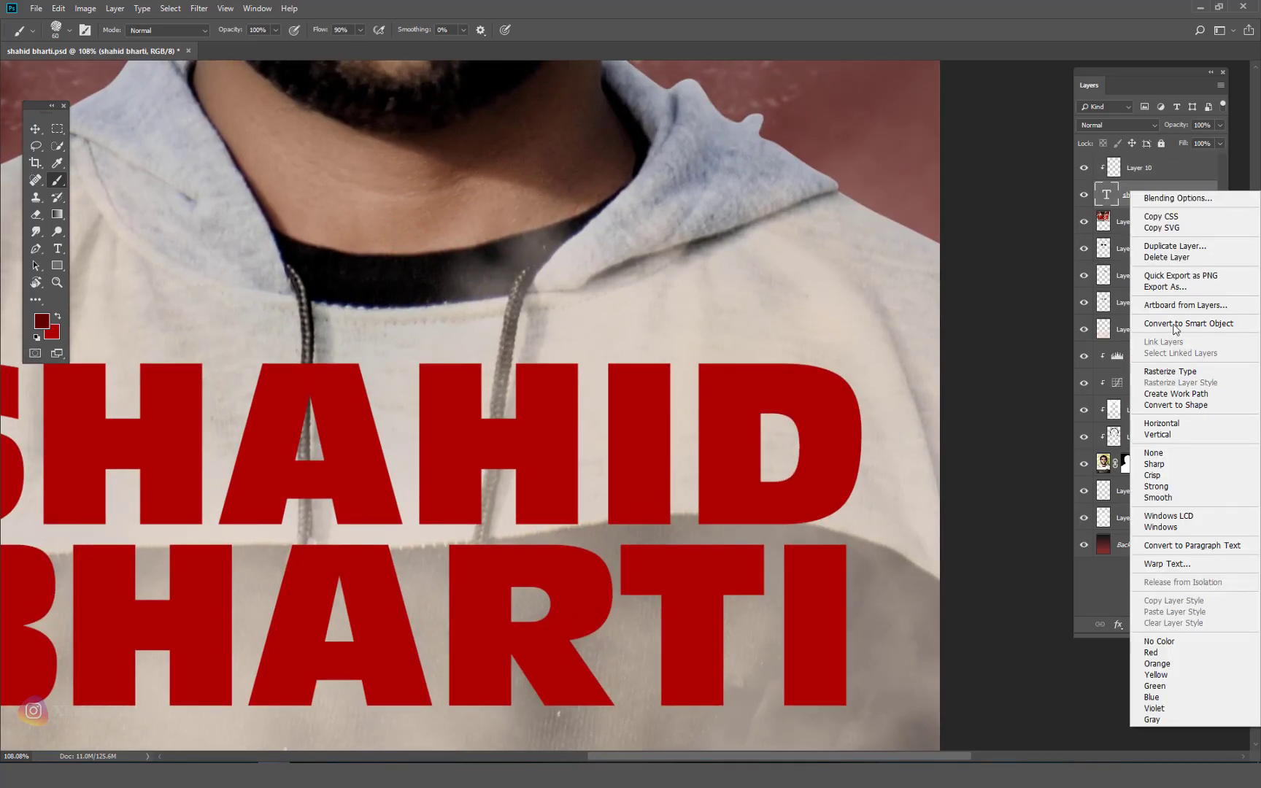
{"action": "left_click", "coordinate": [1168, 247]}
{"action": "left_click", "coordinate": [744, 219]}
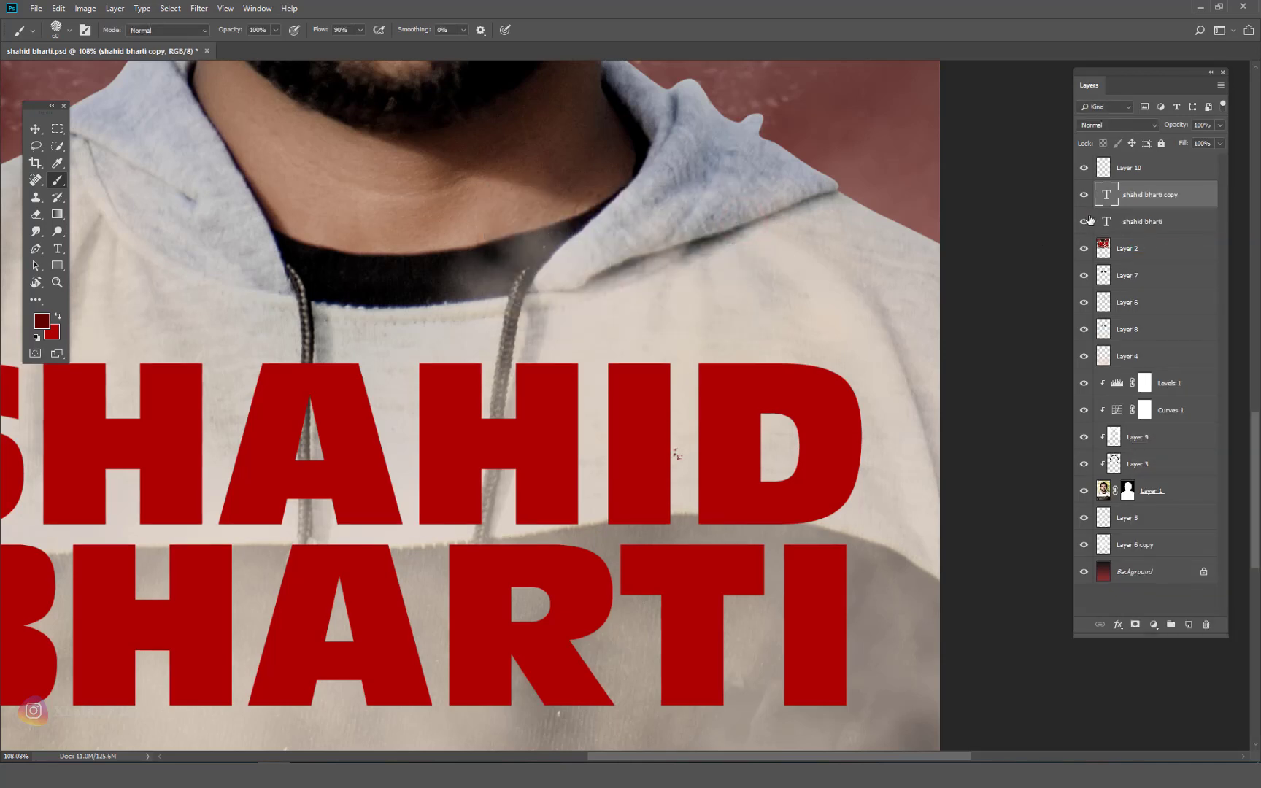
{"action": "left_click", "coordinate": [1084, 221]}
{"action": "right_click", "coordinate": [1185, 198]}
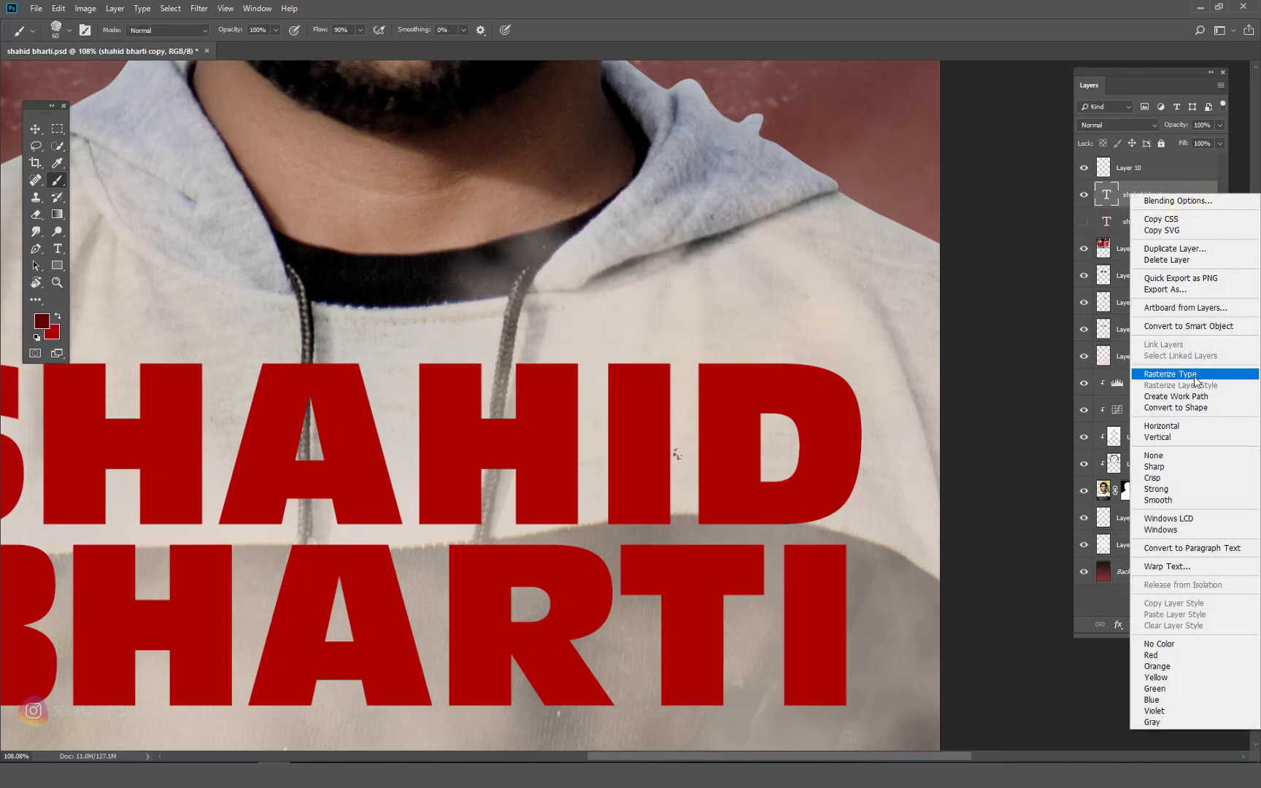
{"action": "left_click", "coordinate": [1170, 374]}
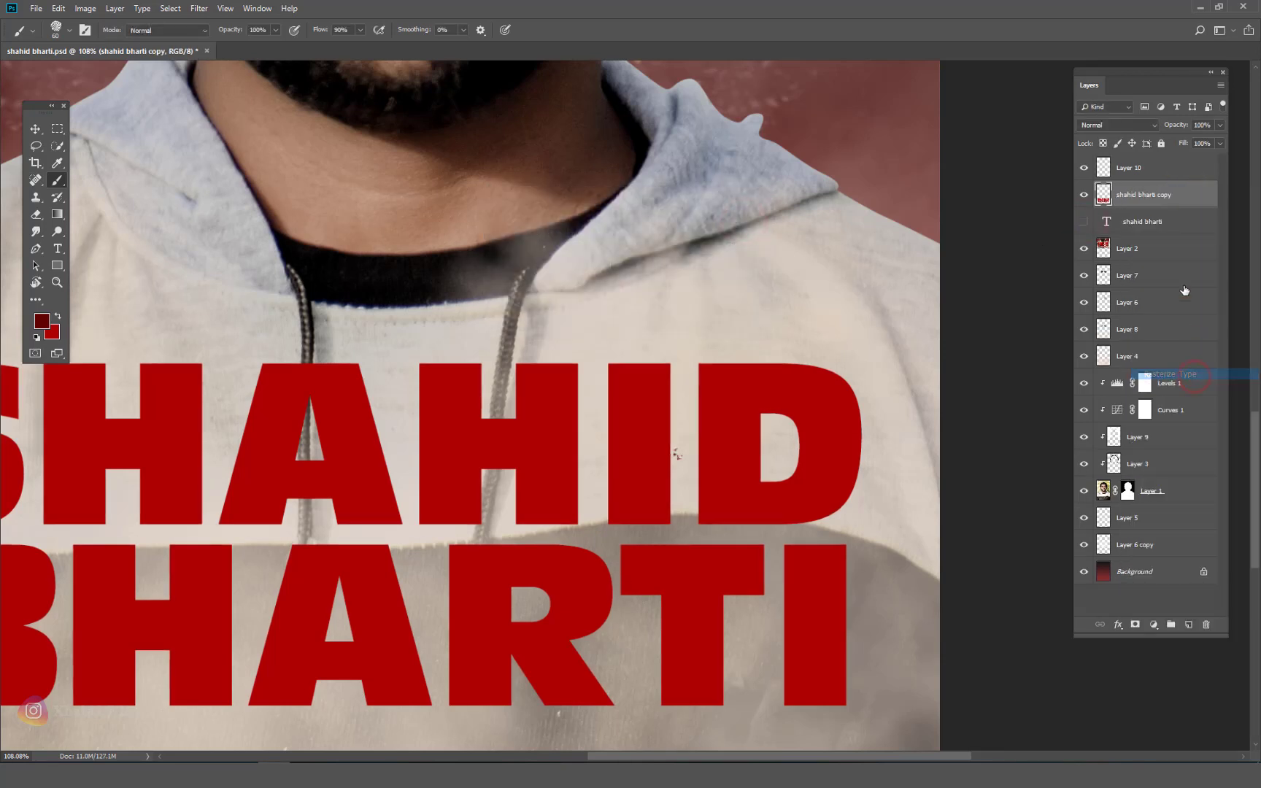
Step: Clip Layer 10 to the rasterized copy and paint a dark red stroke over the D
{"action": "left_click", "coordinate": [1149, 176], "text": "alt"}
{"action": "left_click", "coordinate": [1138, 168]}
{"action": "mouse_move", "coordinate": [695, 397]}
{"action": "left_mouse_down"}
{"action": "mouse_move", "coordinate": [685, 436]}
{"action": "mouse_move", "coordinate": [784, 490]}
{"action": "left_mouse_up"}
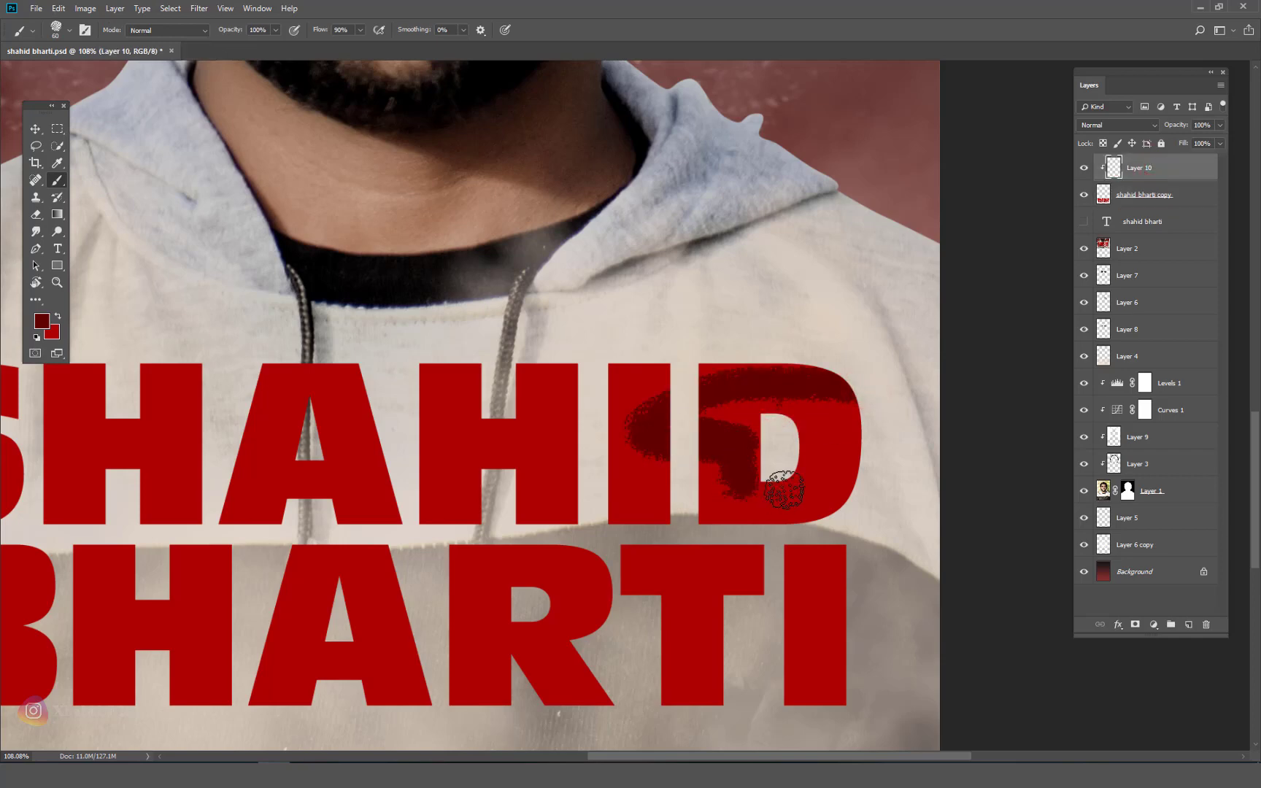
Step: Undo the stroke on the D and switch to a spatter brush preset
{"action": "key", "text": "ctrl+z"}
{"action": "right_click", "coordinate": [615, 383]}
{"action": "scroll", "coordinate": [433, 381], "scroll_direction": "down", "scroll_amount": 2}
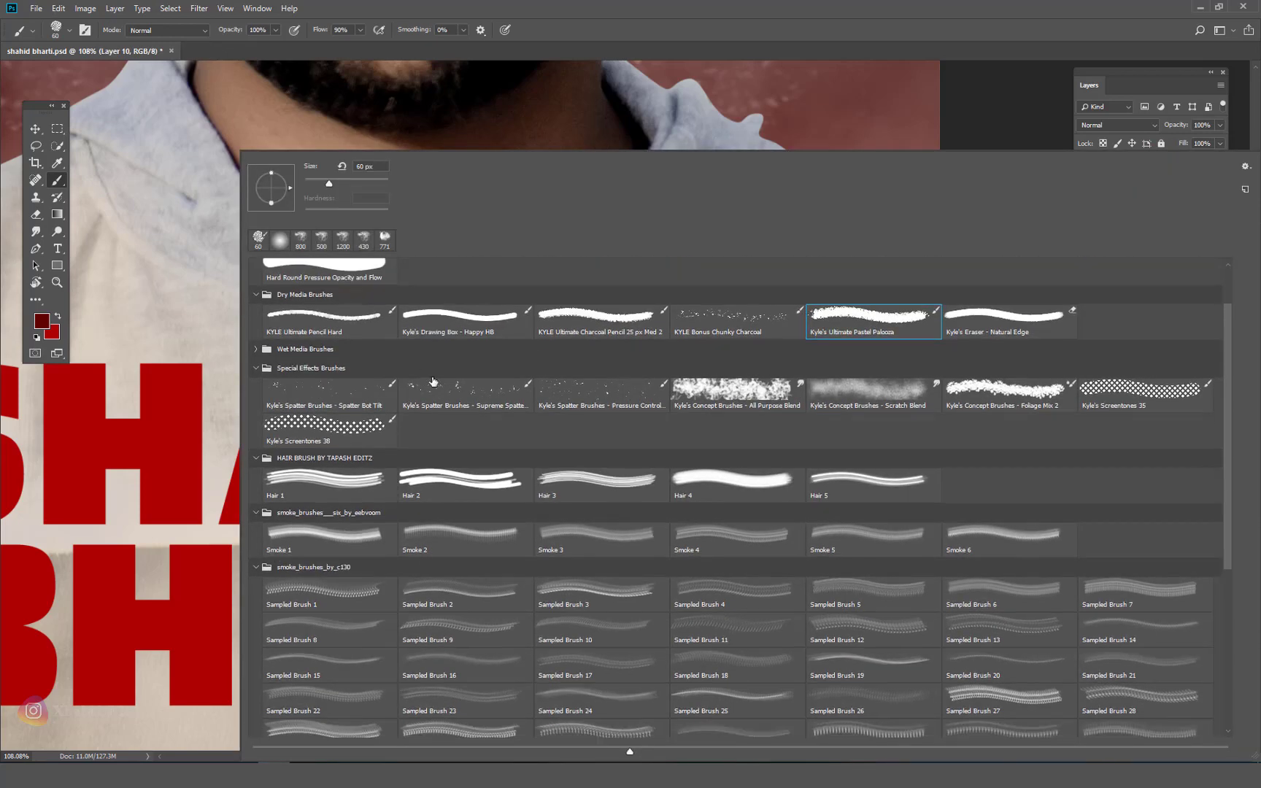
{"action": "left_click", "coordinate": [345, 321]}
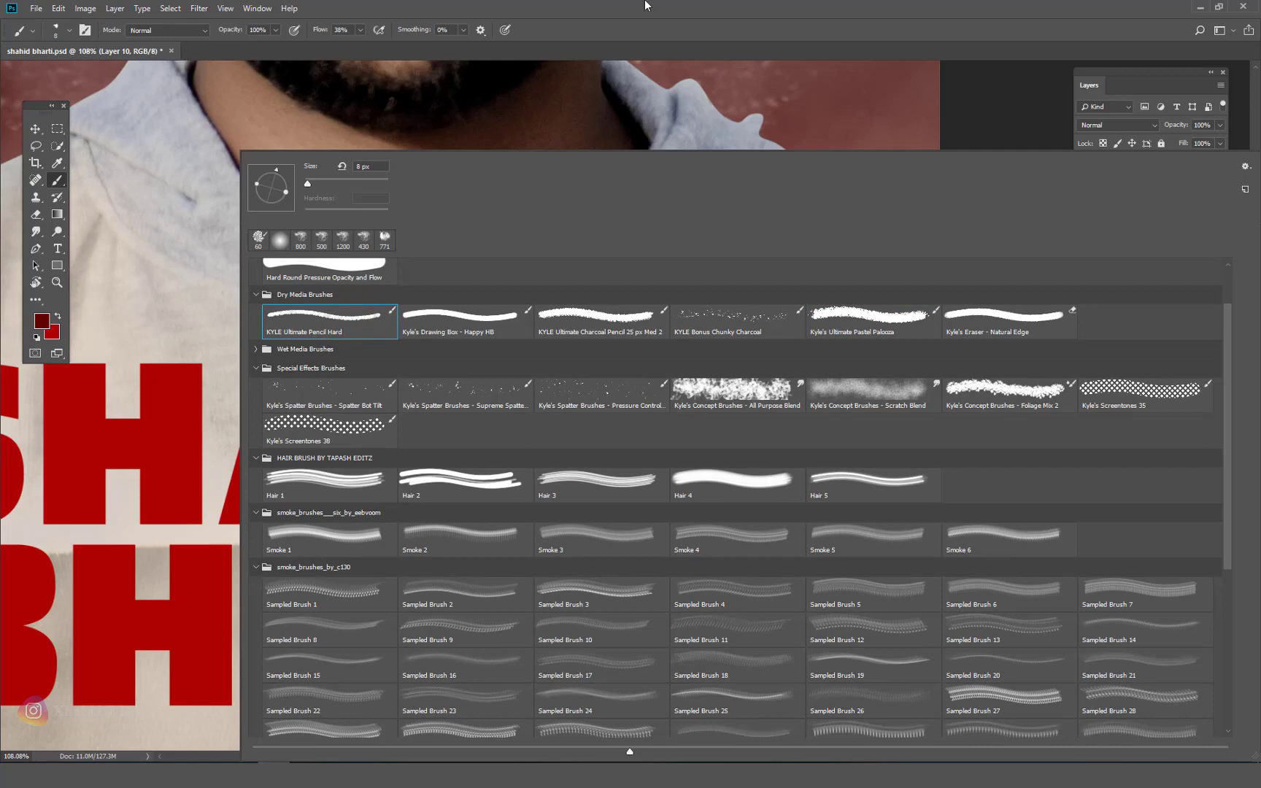
{"action": "double_click", "coordinate": [600, 391]}
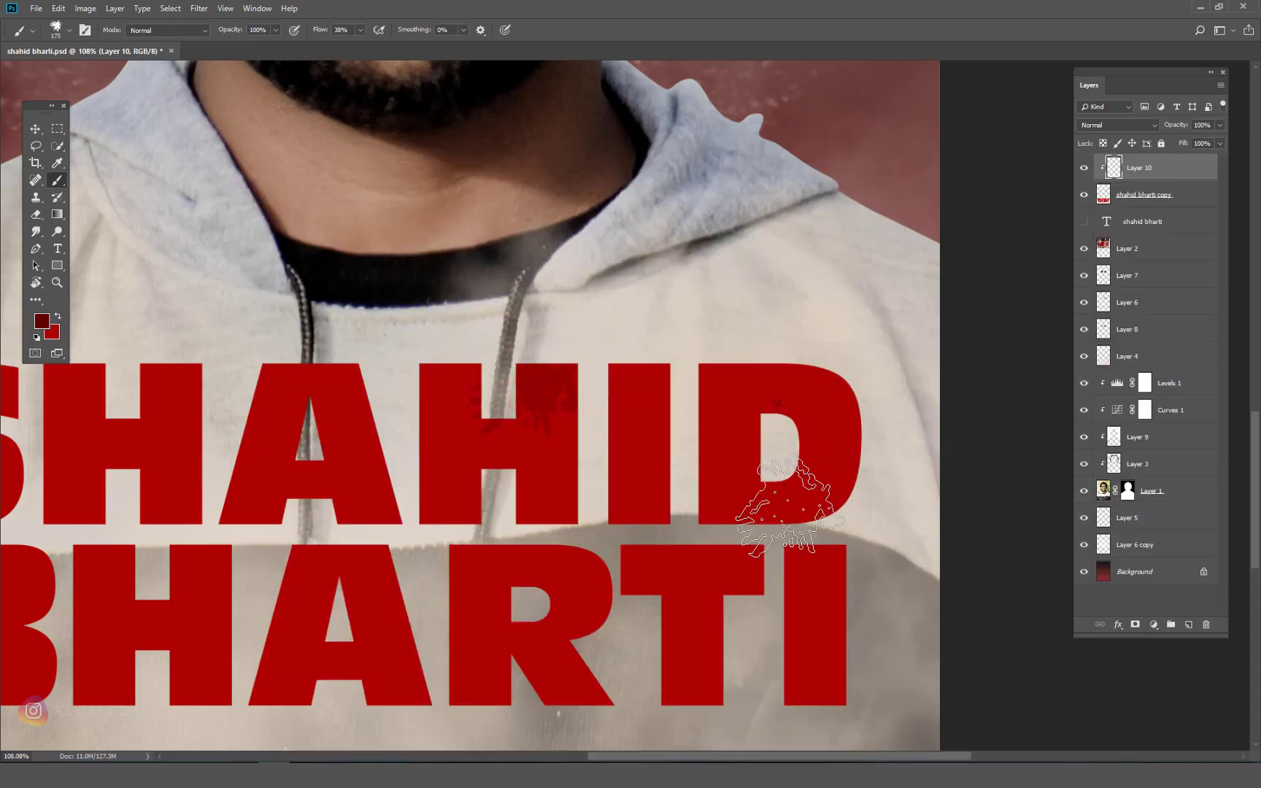
{"action": "scroll", "coordinate": [790, 503], "scroll_direction": "down", "scroll_amount": 5}
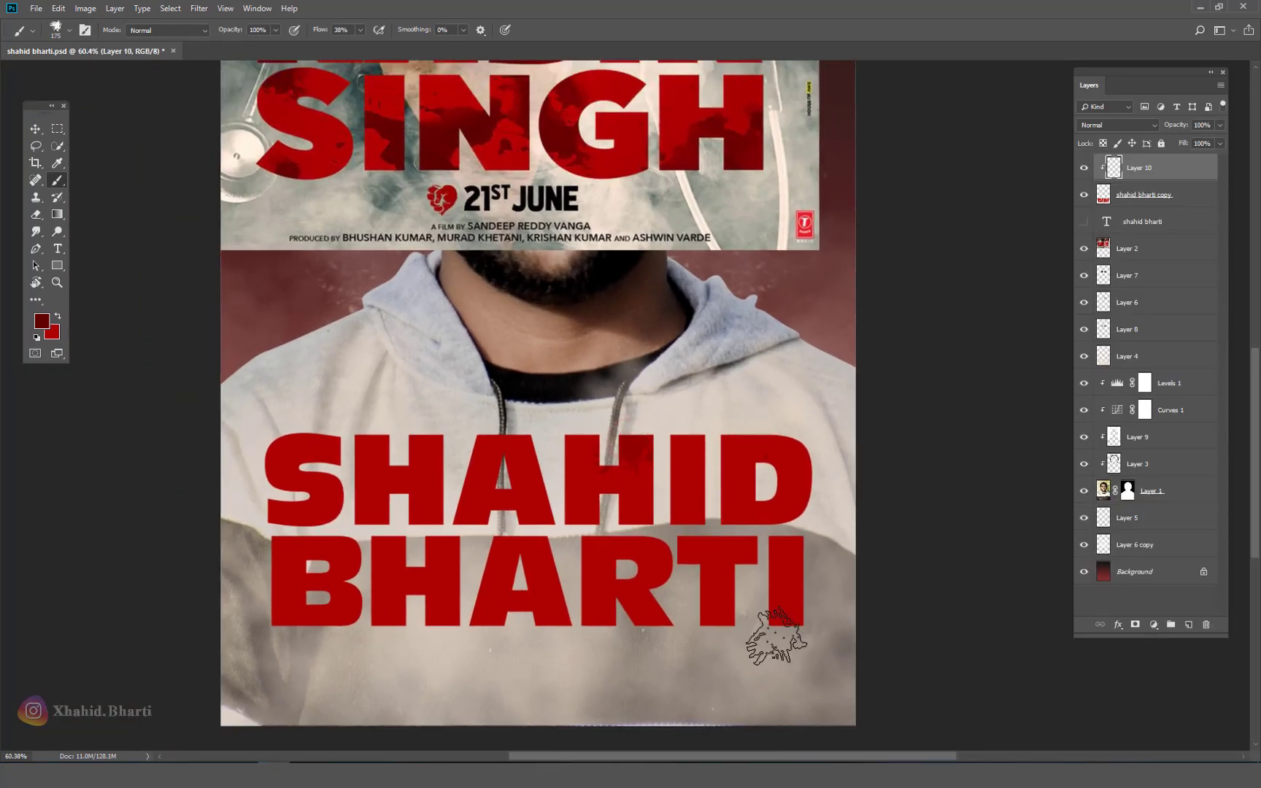
{"action": "key", "text": "bracketright"}
{"action": "key", "text": "bracketright"}
{"action": "key", "text": "bracketright"}
{"action": "key", "text": "bracketright"}
{"action": "key", "text": "bracketright"}
{"action": "key", "text": "bracketright"}
{"action": "left_click", "coordinate": [730, 627]}
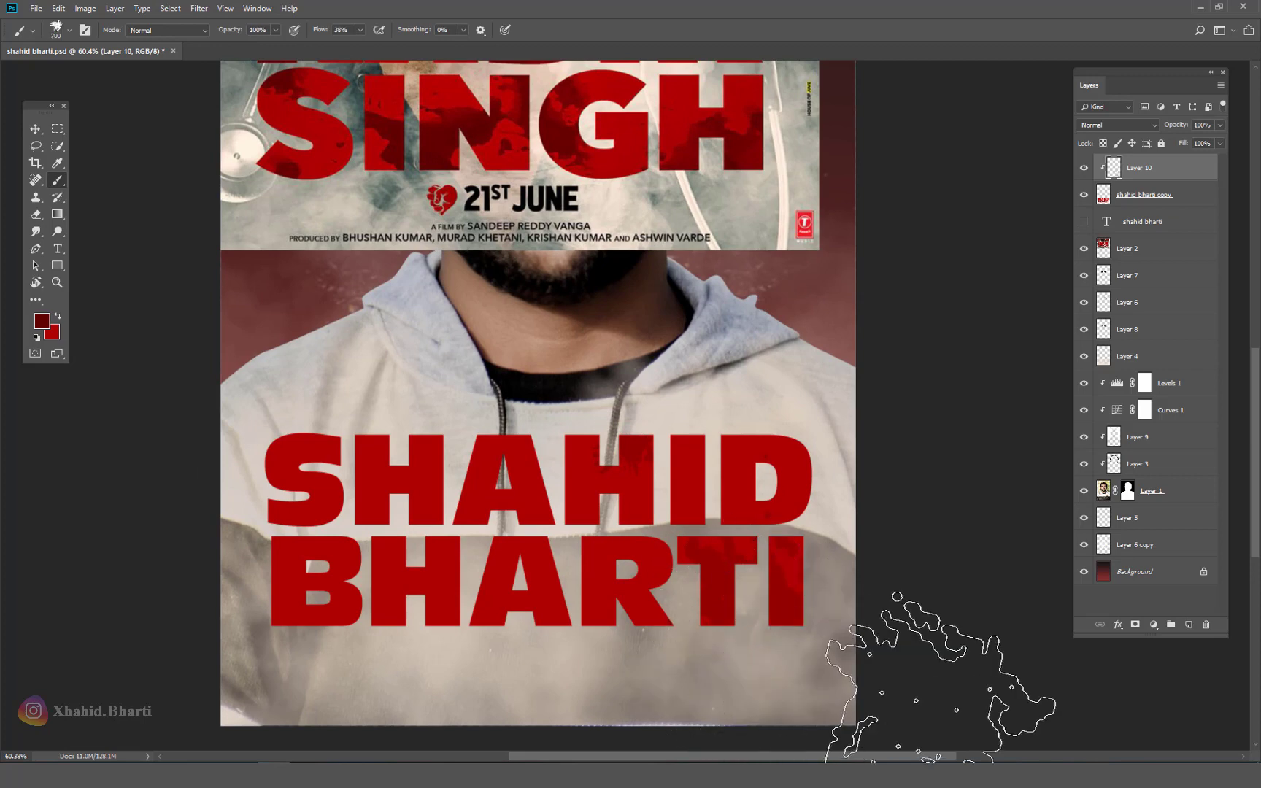
{"action": "key", "text": "bracketleft"}
{"action": "key", "text": "bracketleft"}
{"action": "key", "text": "bracketleft"}
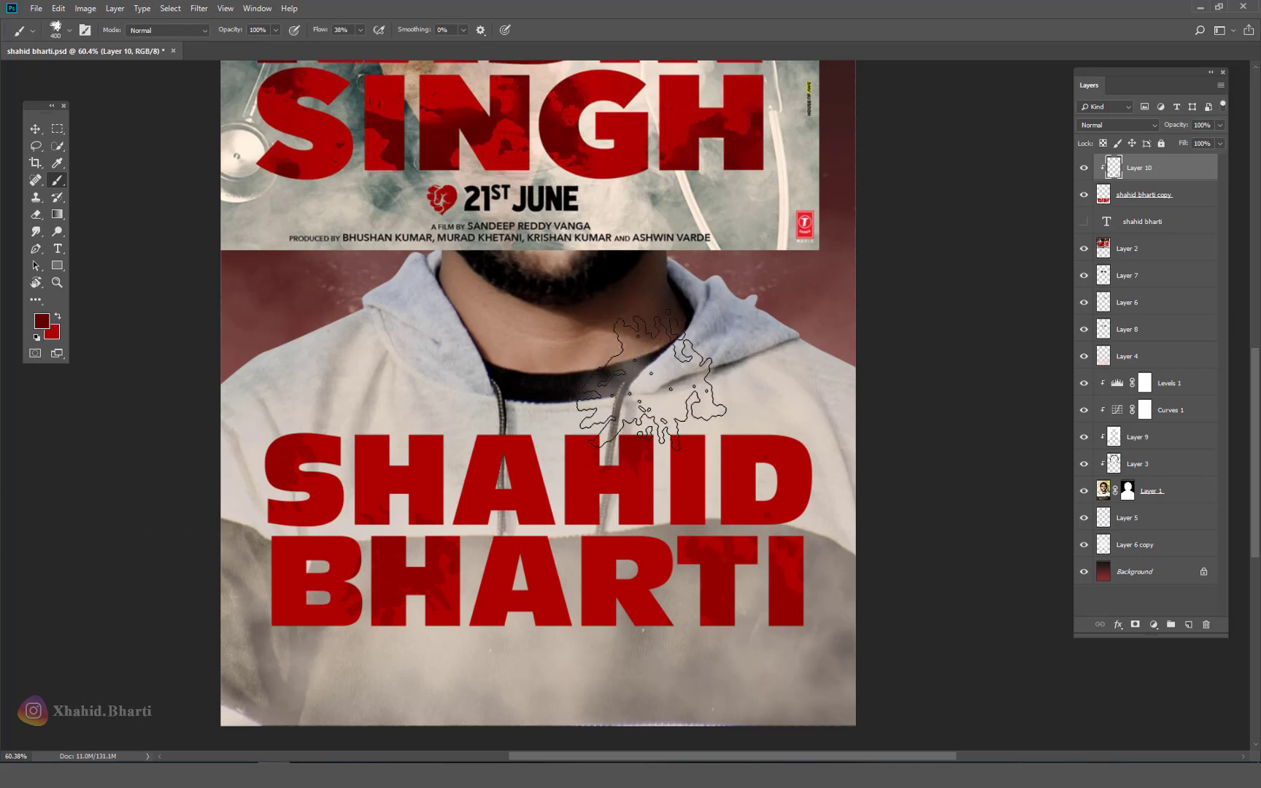
{"action": "key", "text": "bracketleft"}
{"action": "key", "text": "bracketleft"}
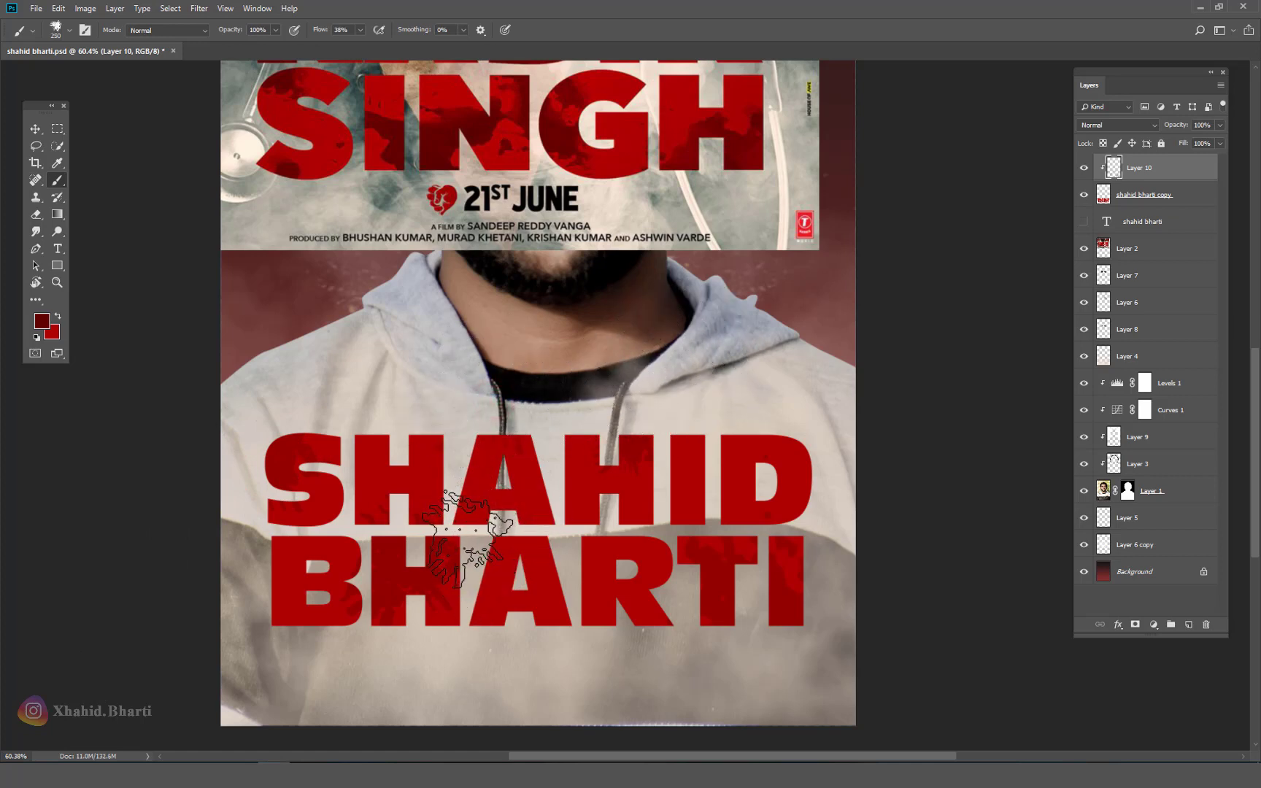
{"action": "key", "text": "bracketright"}
{"action": "key", "text": "bracketright"}
Step: Set the brush mode to Multiply and paint darker splatter over SHAHID's D and S
{"action": "left_click", "coordinate": [188, 30]}
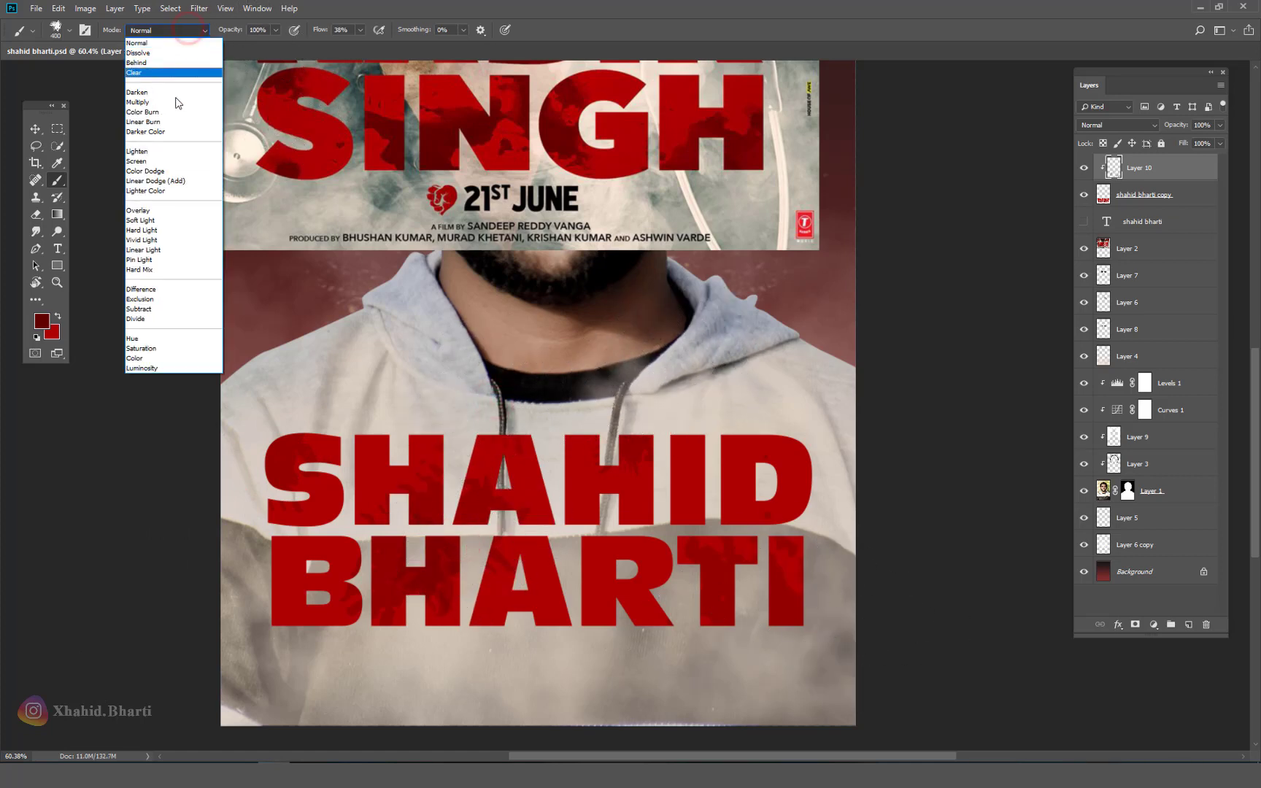
{"action": "left_click", "coordinate": [146, 102]}
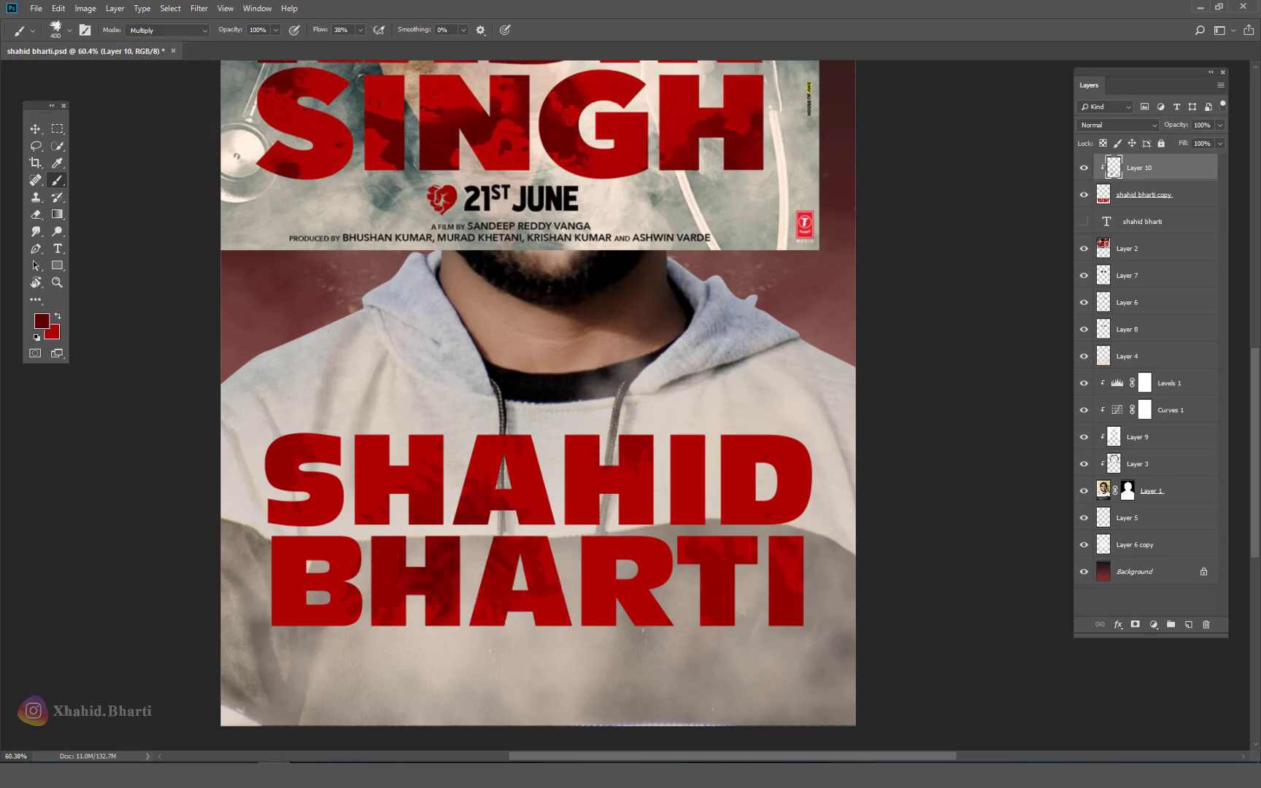
{"action": "mouse_move", "coordinate": [726, 596]}
{"action": "left_mouse_down"}
{"action": "mouse_move", "coordinate": [780, 372]}
{"action": "mouse_move", "coordinate": [852, 435]}
{"action": "left_mouse_up"}
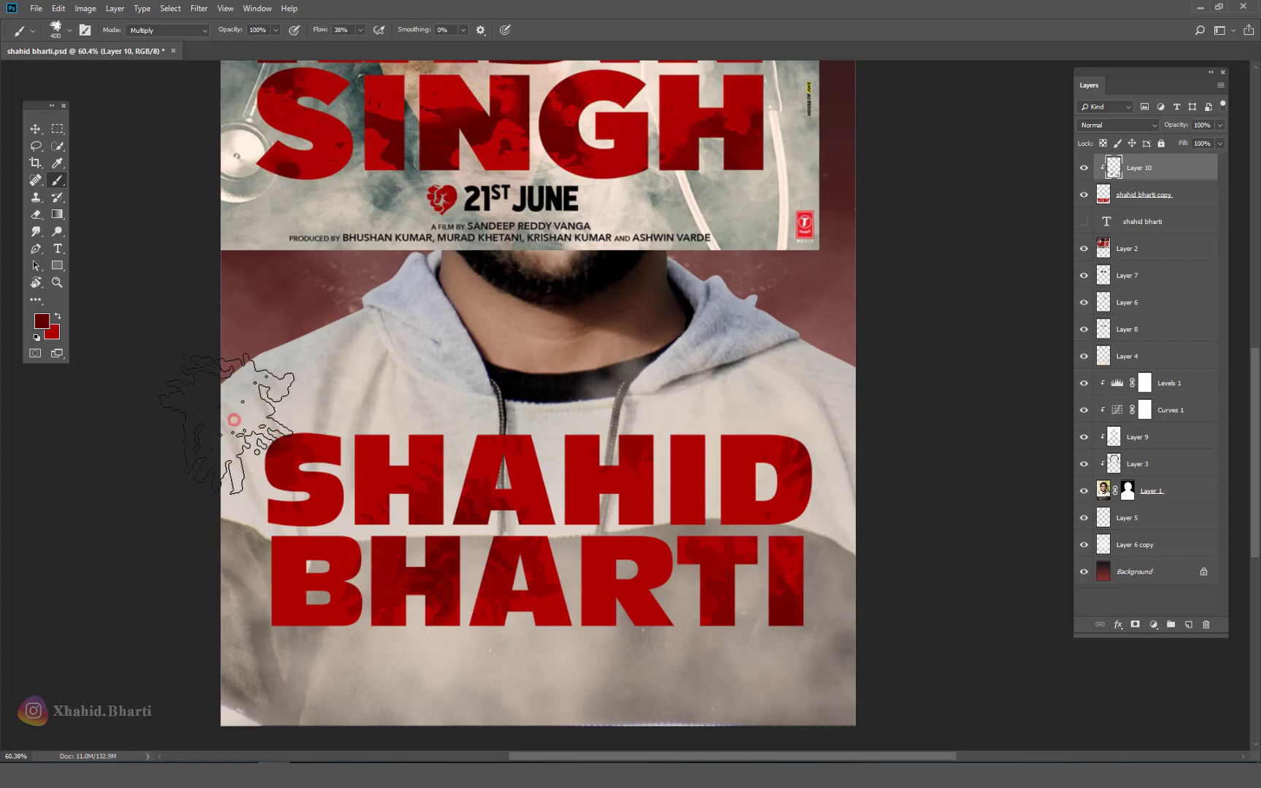
{"action": "left_click_drag", "start_coordinate": [234, 419], "coordinate": [220, 459]}
{"action": "left_click", "coordinate": [314, 581]}
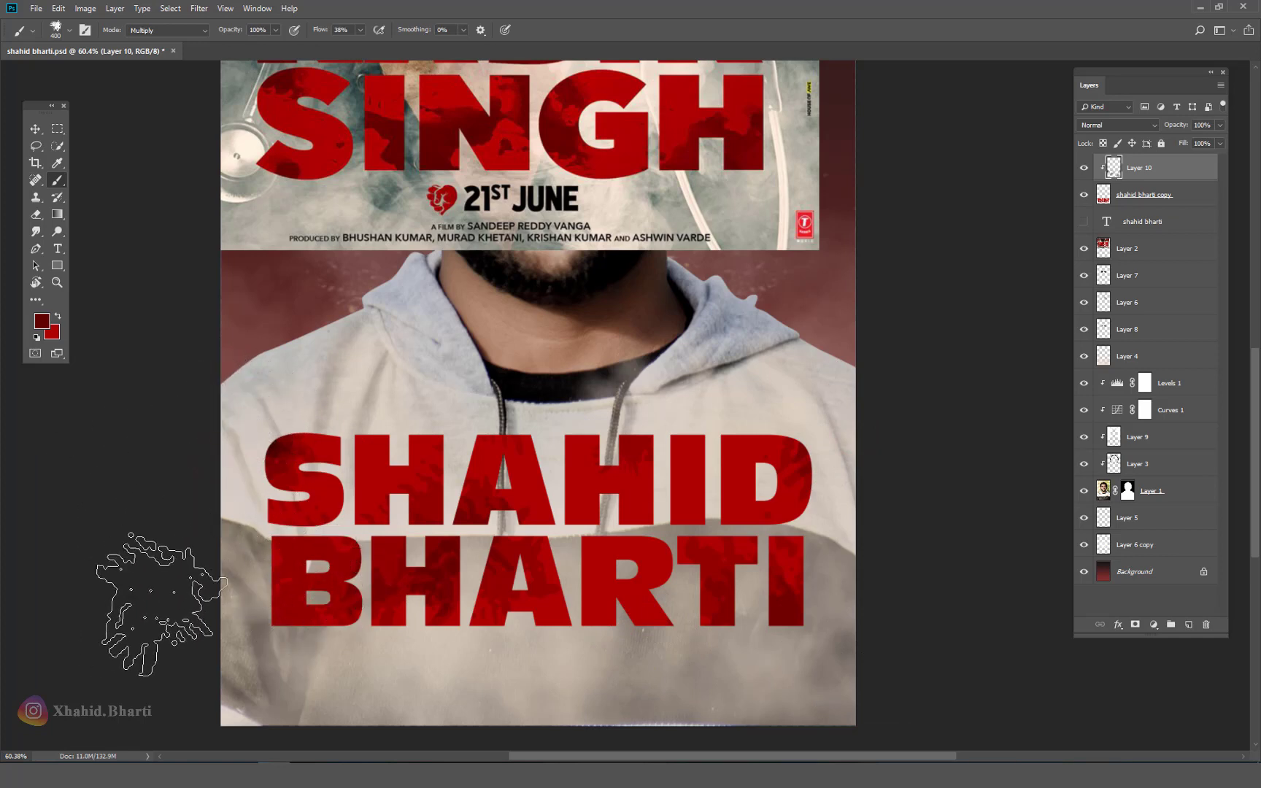
{"action": "key", "text": "ctrl+z"}
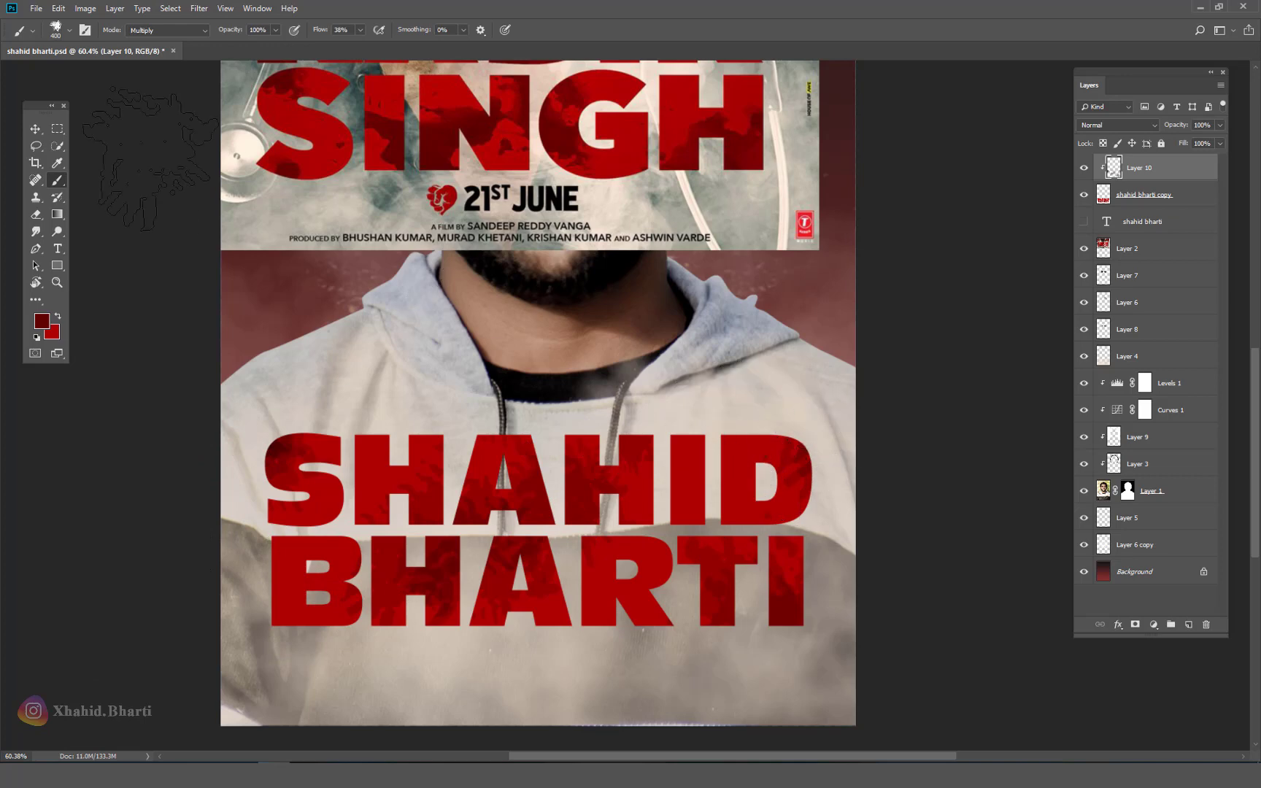
Step: Toggle the Kabir Singh reference poster off and on to compare the lettering
{"action": "left_click", "coordinate": [37, 129]}
{"action": "left_click", "coordinate": [481, 137]}
{"action": "scroll", "coordinate": [798, 269], "scroll_direction": "down", "scroll_amount": 2}
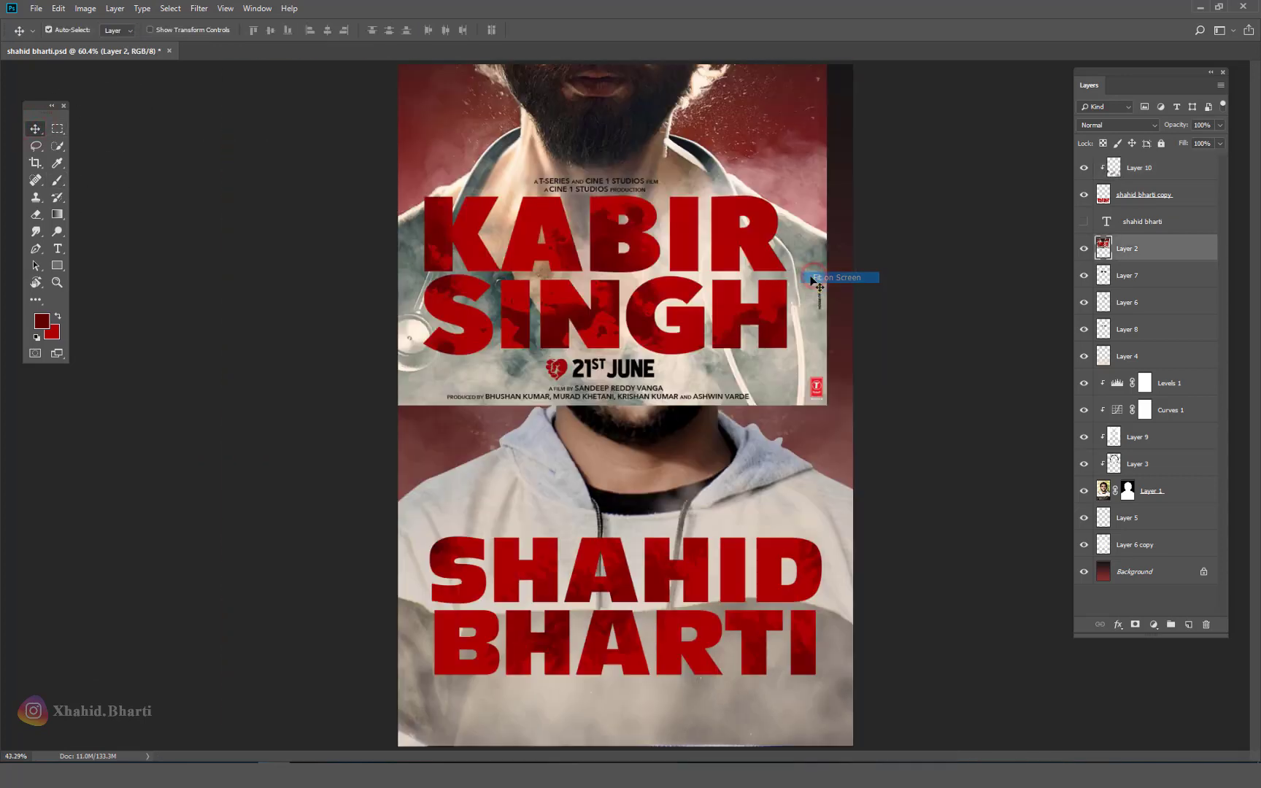
{"action": "left_click", "coordinate": [1084, 249]}
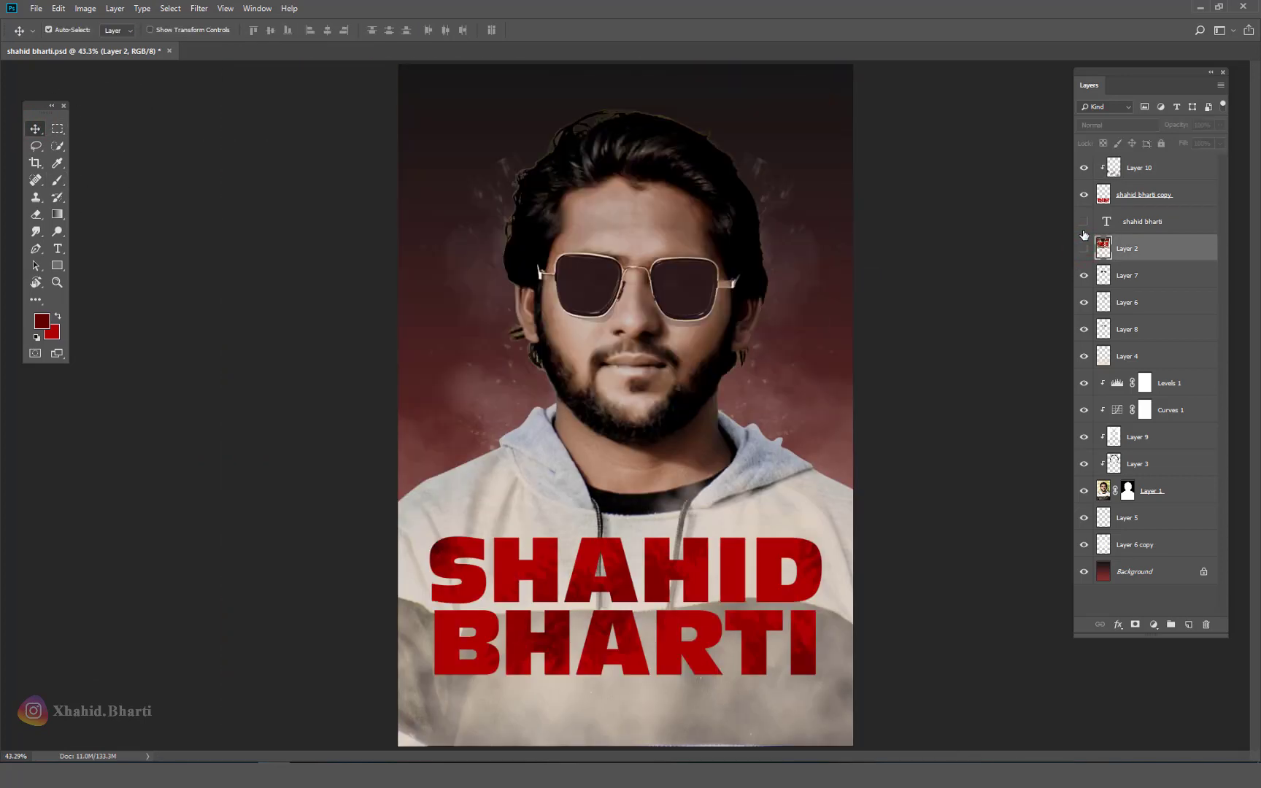
{"action": "left_click", "coordinate": [1083, 247]}
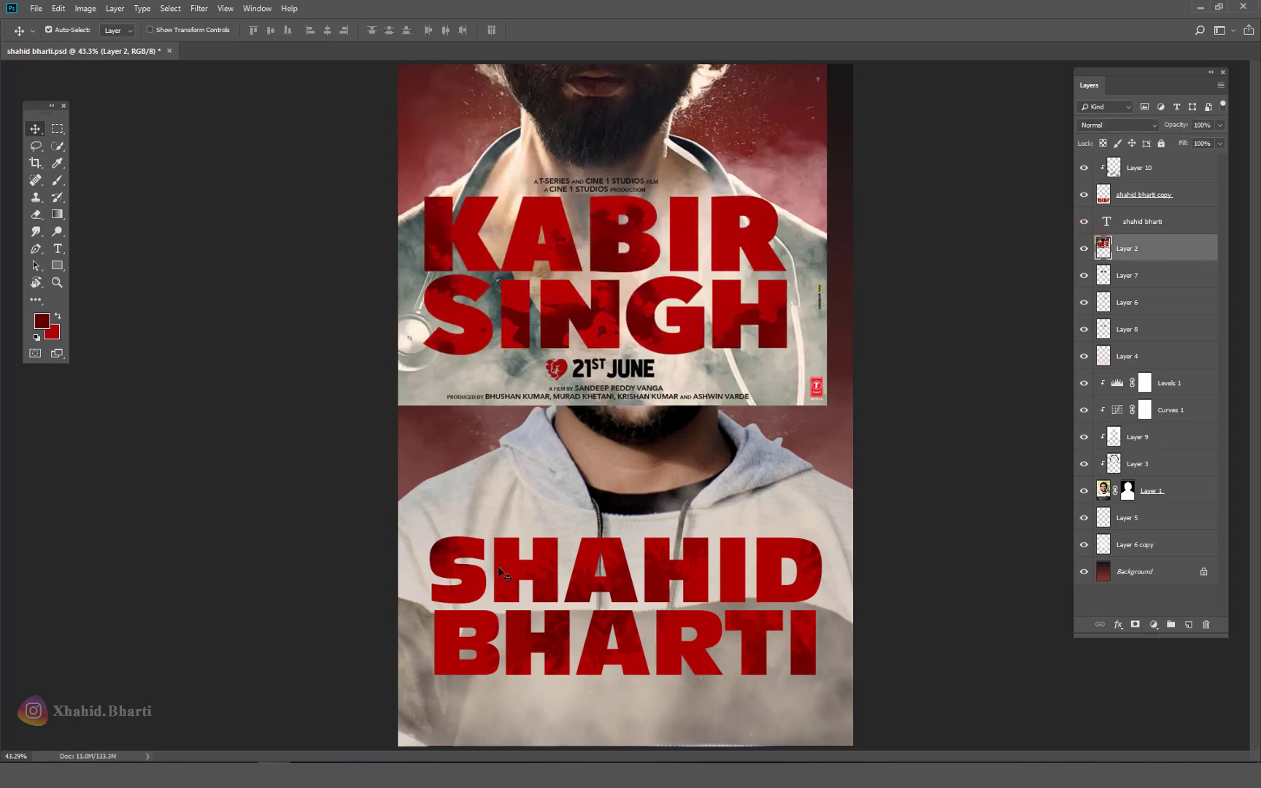
{"action": "scroll", "coordinate": [546, 514], "scroll_direction": "up", "scroll_amount": 2}
{"action": "scroll", "coordinate": [546, 514], "scroll_direction": "down", "scroll_amount": 3}
{"action": "key", "text": "t"}
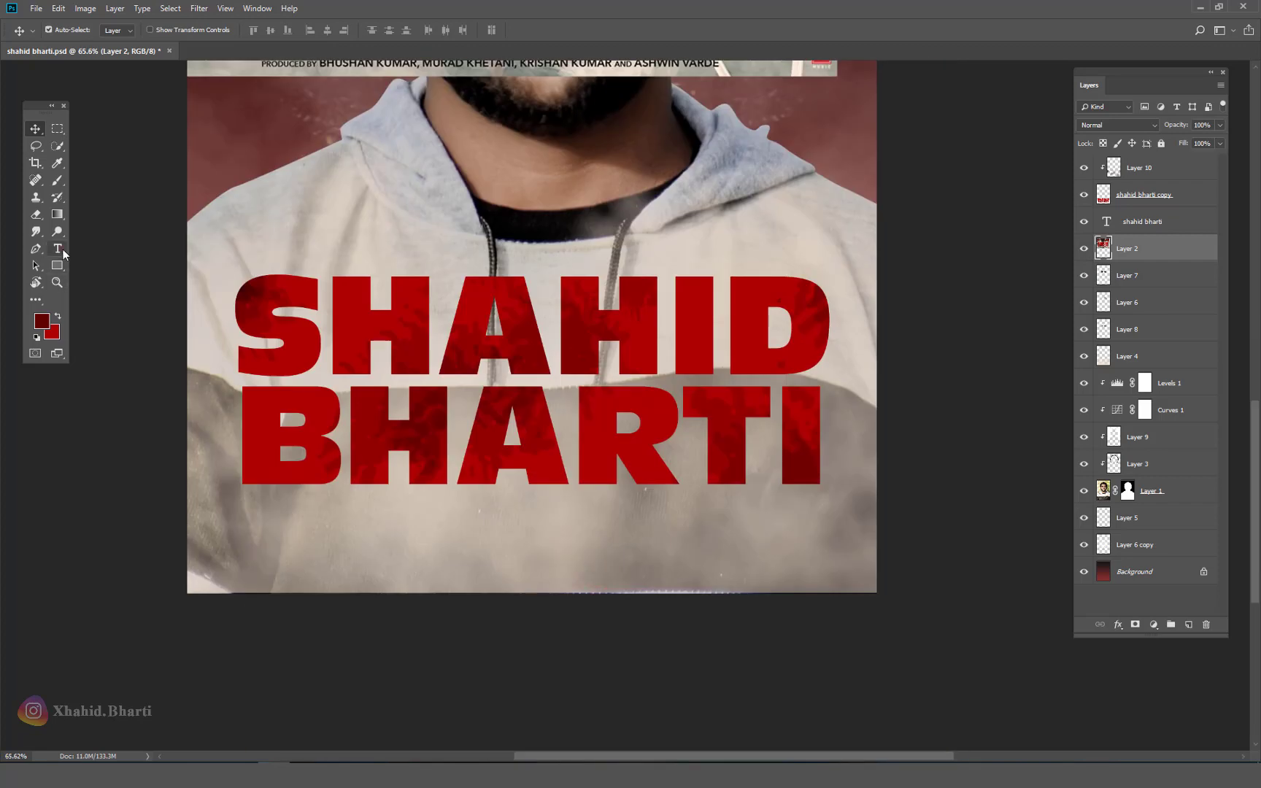
{"action": "left_click", "coordinate": [326, 507]}
{"action": "left_click", "coordinate": [527, 565]}
{"action": "left_click", "coordinate": [525, 564]}
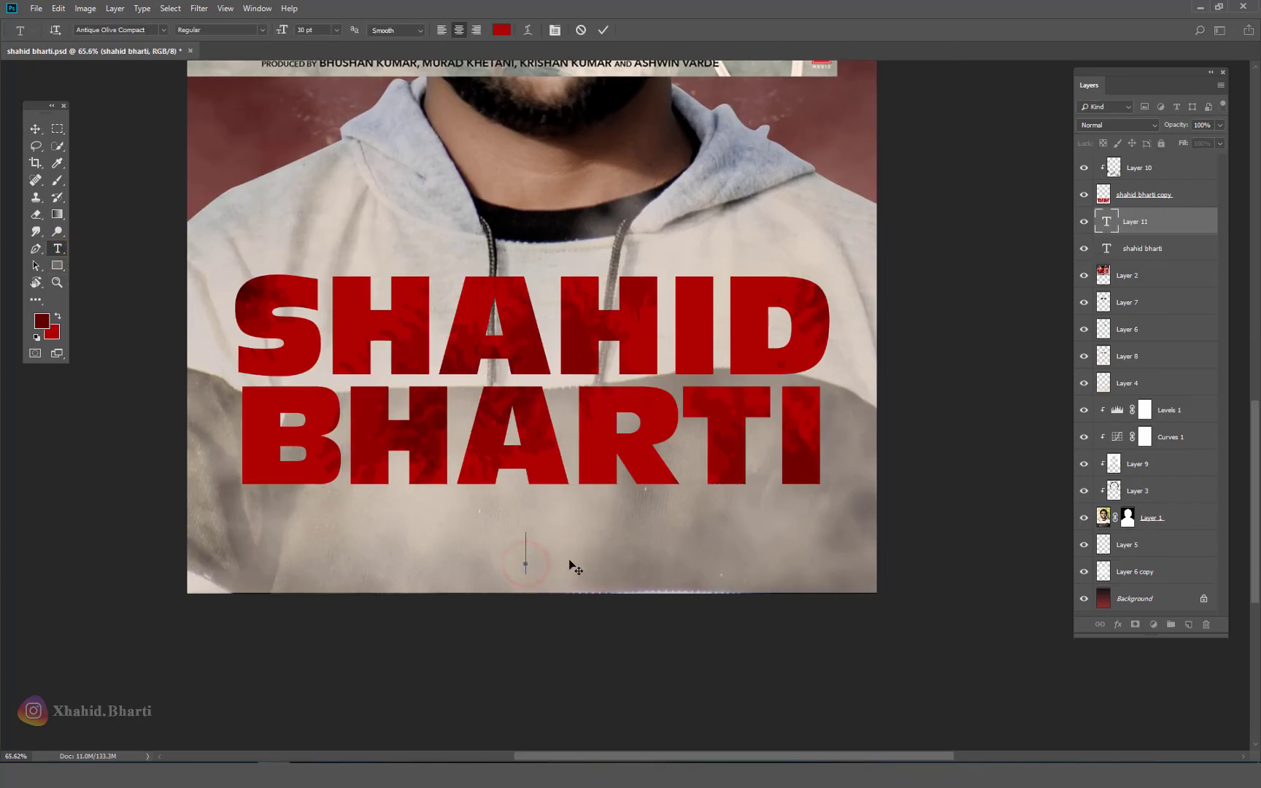
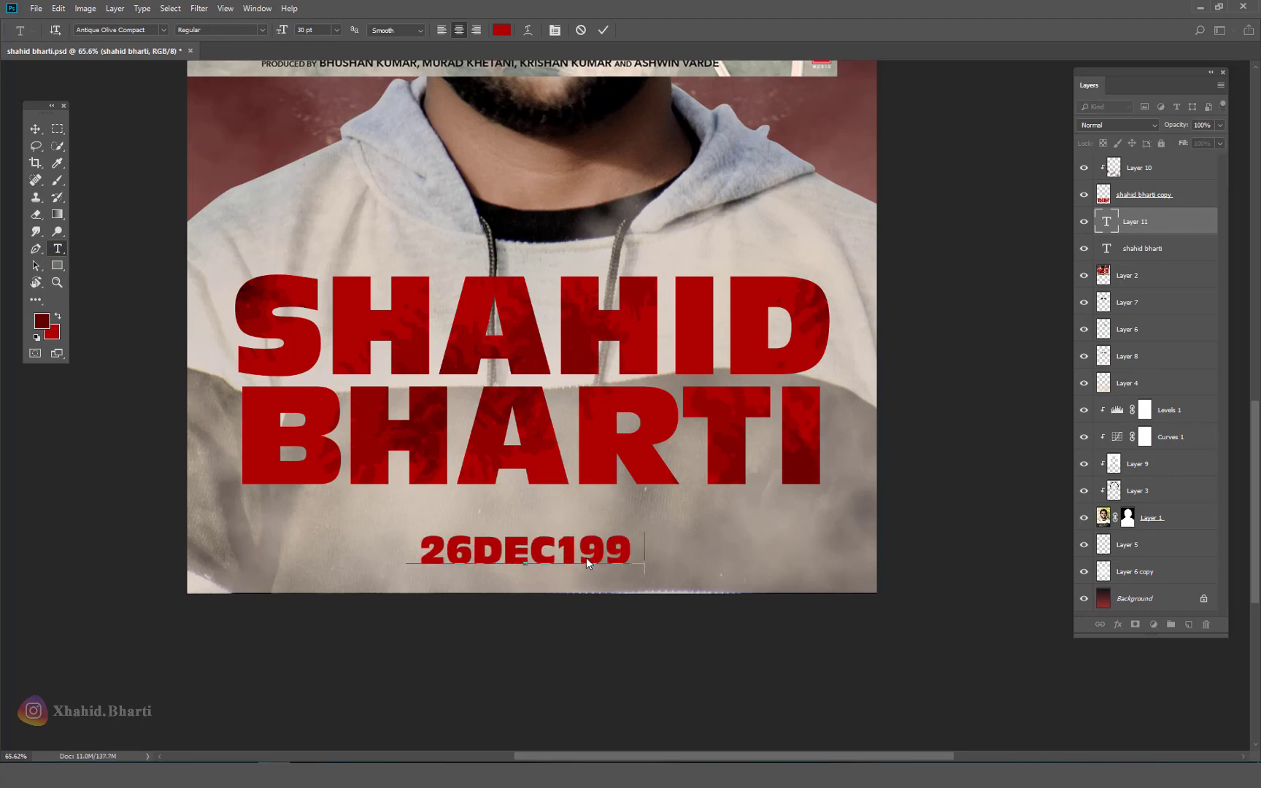
{"action": "key", "text": "ctrl+Return"}
Step: Centre the date horizontally and nudge it up under BHARTI
{"action": "key", "text": "v"}
{"action": "key", "text": "ctrl+a"}
{"action": "left_click", "coordinate": [327, 30]}
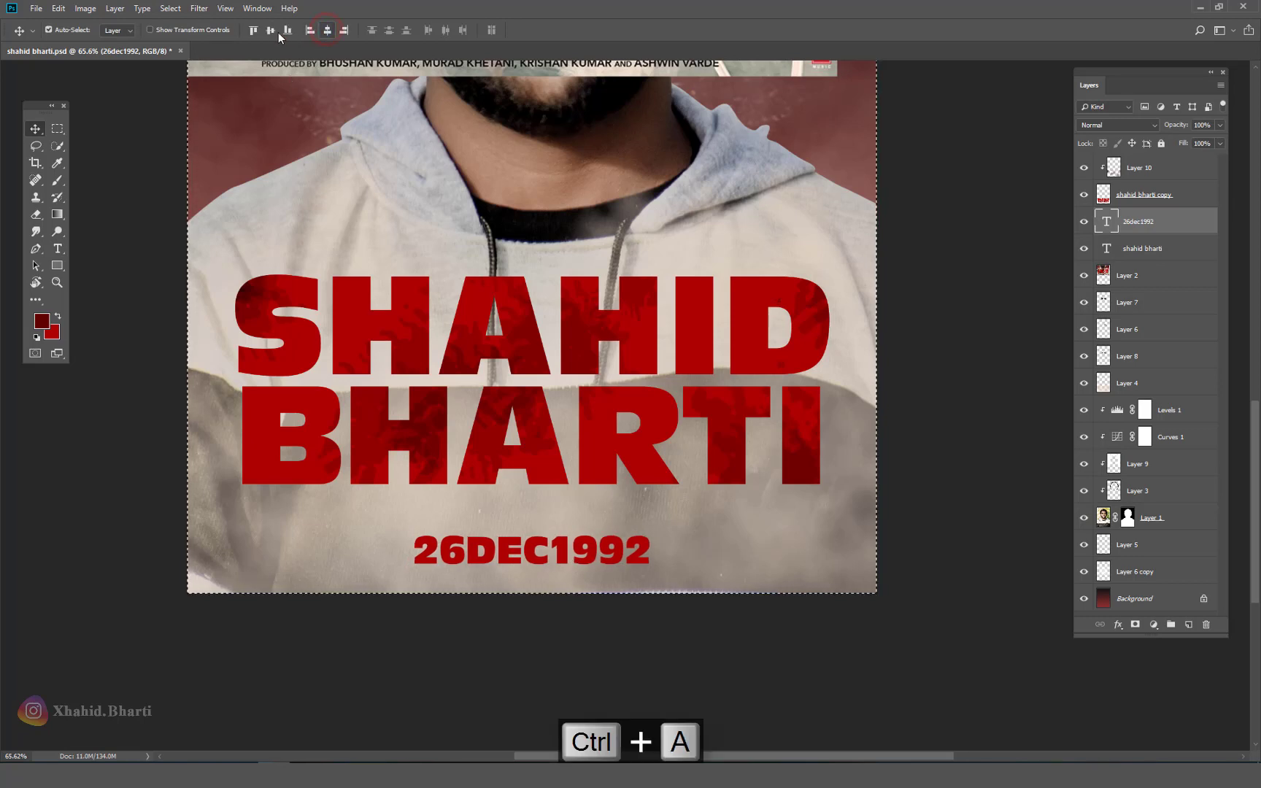
{"action": "key", "text": "ctrl+d"}
{"action": "left_click_drag", "start_coordinate": [593, 548], "coordinate": [590, 534]}
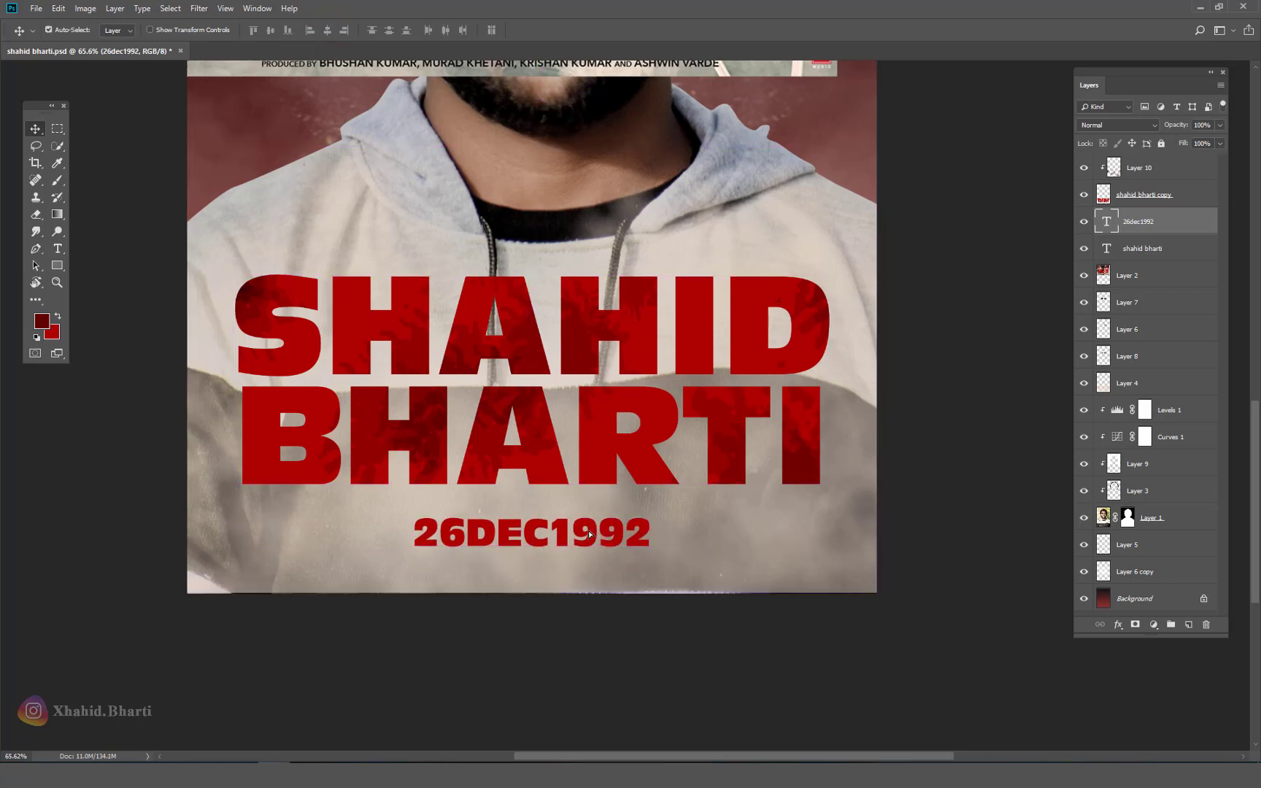
Step: Fill the date black and drag a duplicate up above SHAHID
{"action": "key", "text": "alt+BackSpace"}
{"action": "key", "text": "d"}
{"action": "key", "text": "alt+BackSpace"}
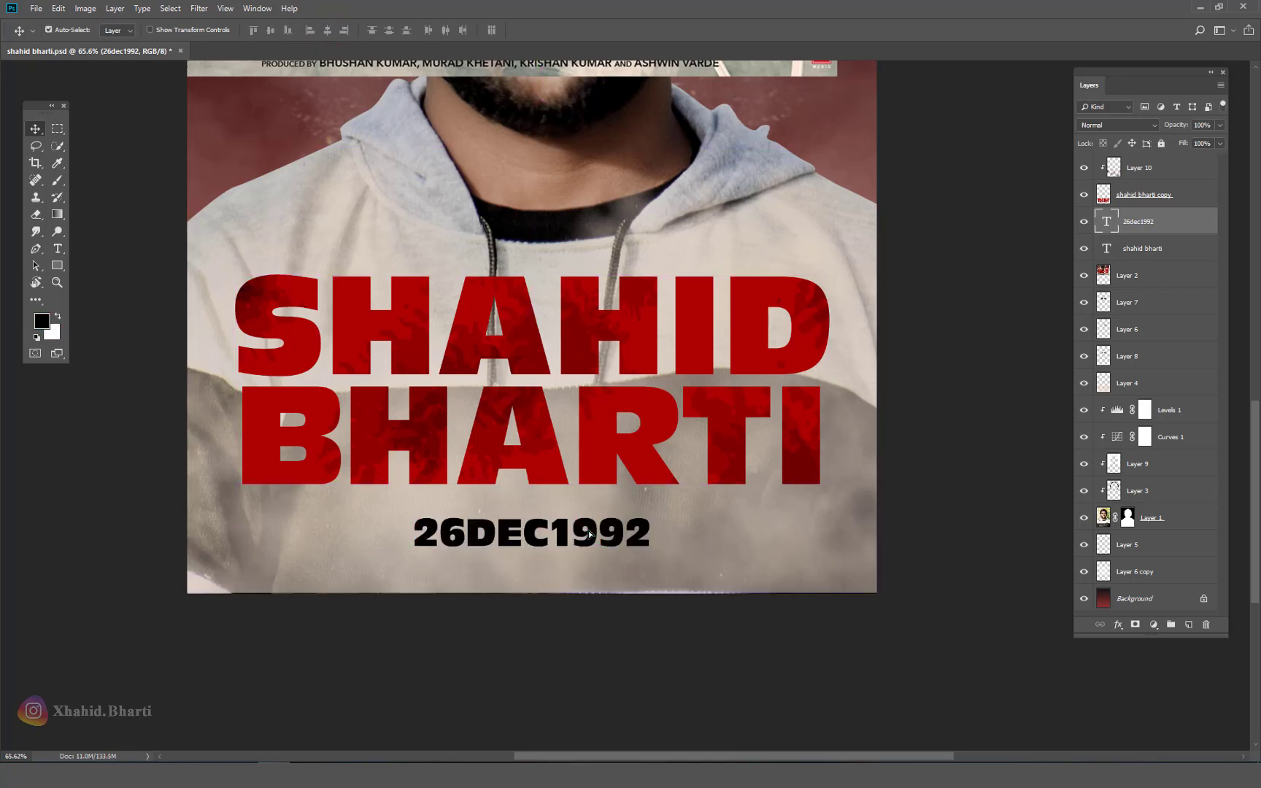
{"action": "left_click_drag", "start_coordinate": [608, 497], "coordinate": [560, 303]}
Step: Replace the copied date with the text 'a bharti entertainment film'
{"action": "key", "text": "t"}
{"action": "left_click", "coordinate": [560, 303]}
{"action": "key", "text": "ctrl+a"}
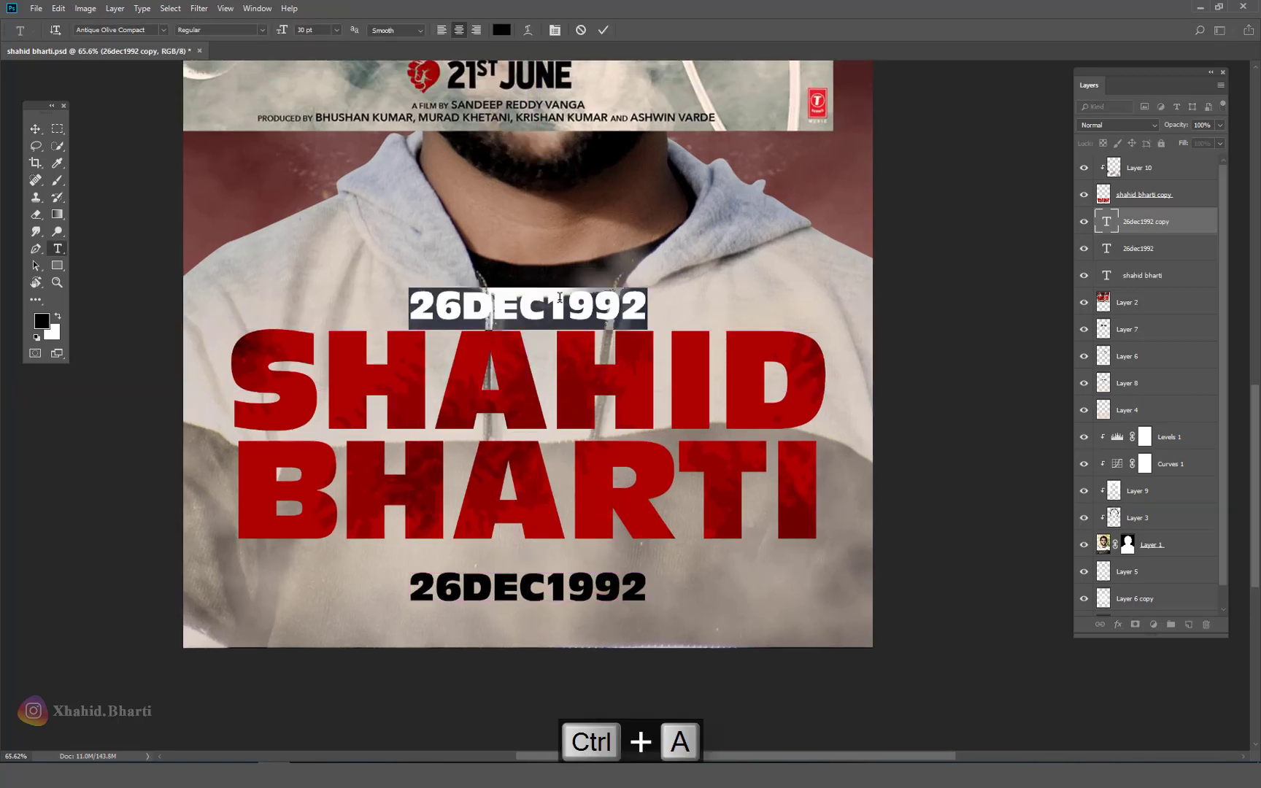
{"action": "left_click_drag", "start_coordinate": [1255, 388], "coordinate": [1253, 309]}
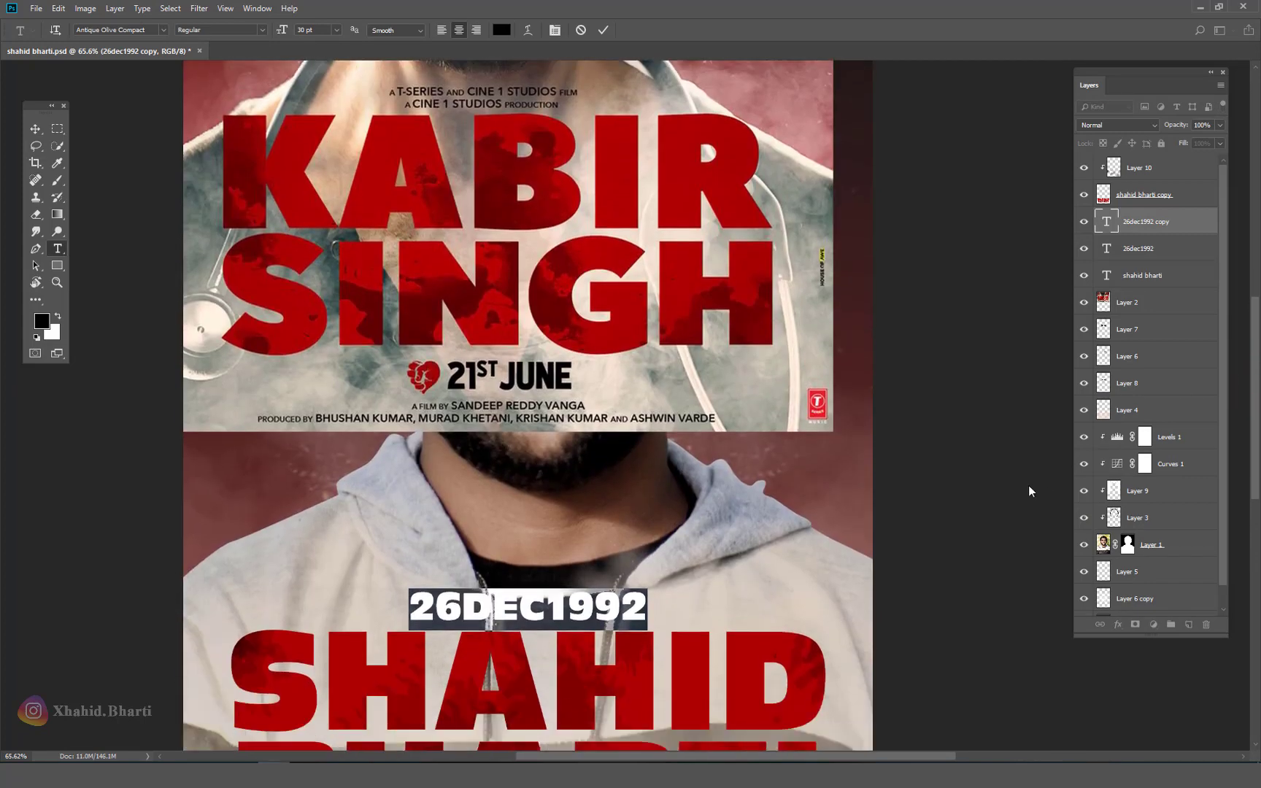
{"action": "type", "text": "a"}
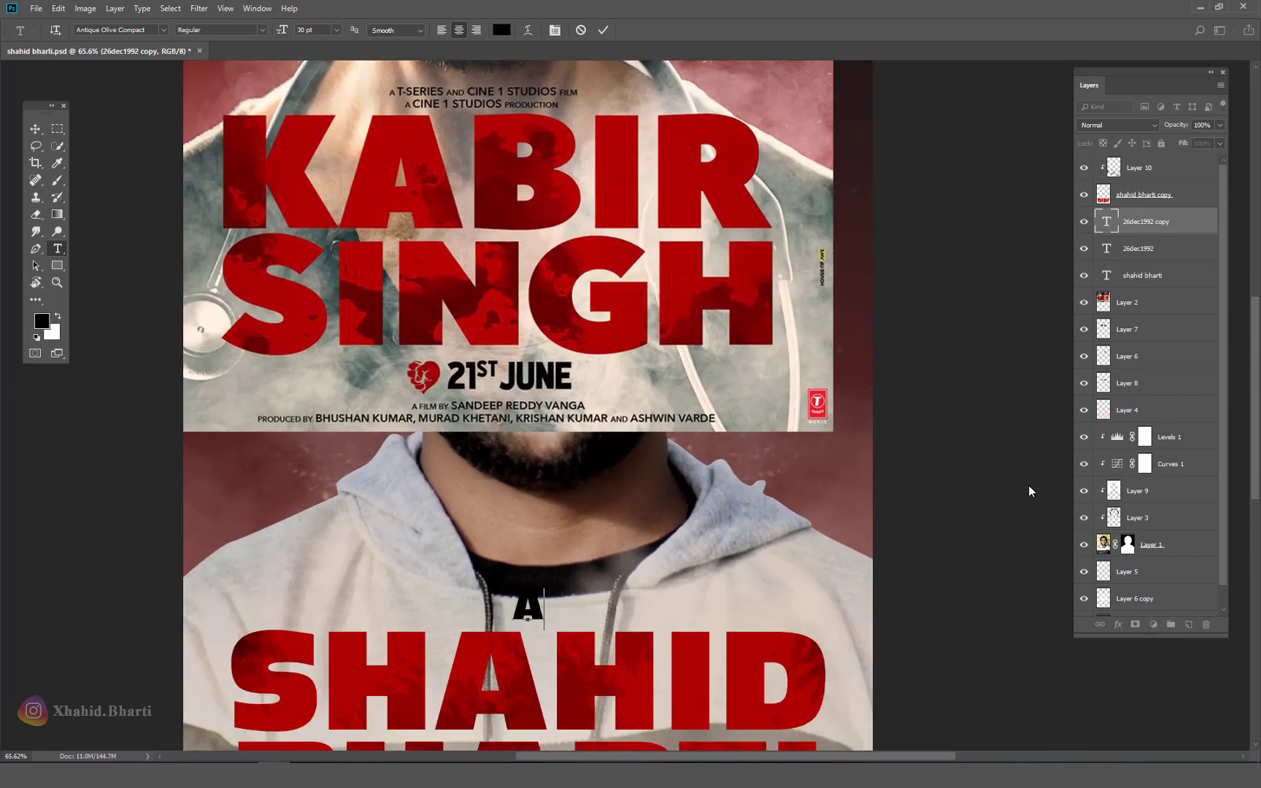
{"action": "type", "text": " bharti e"}
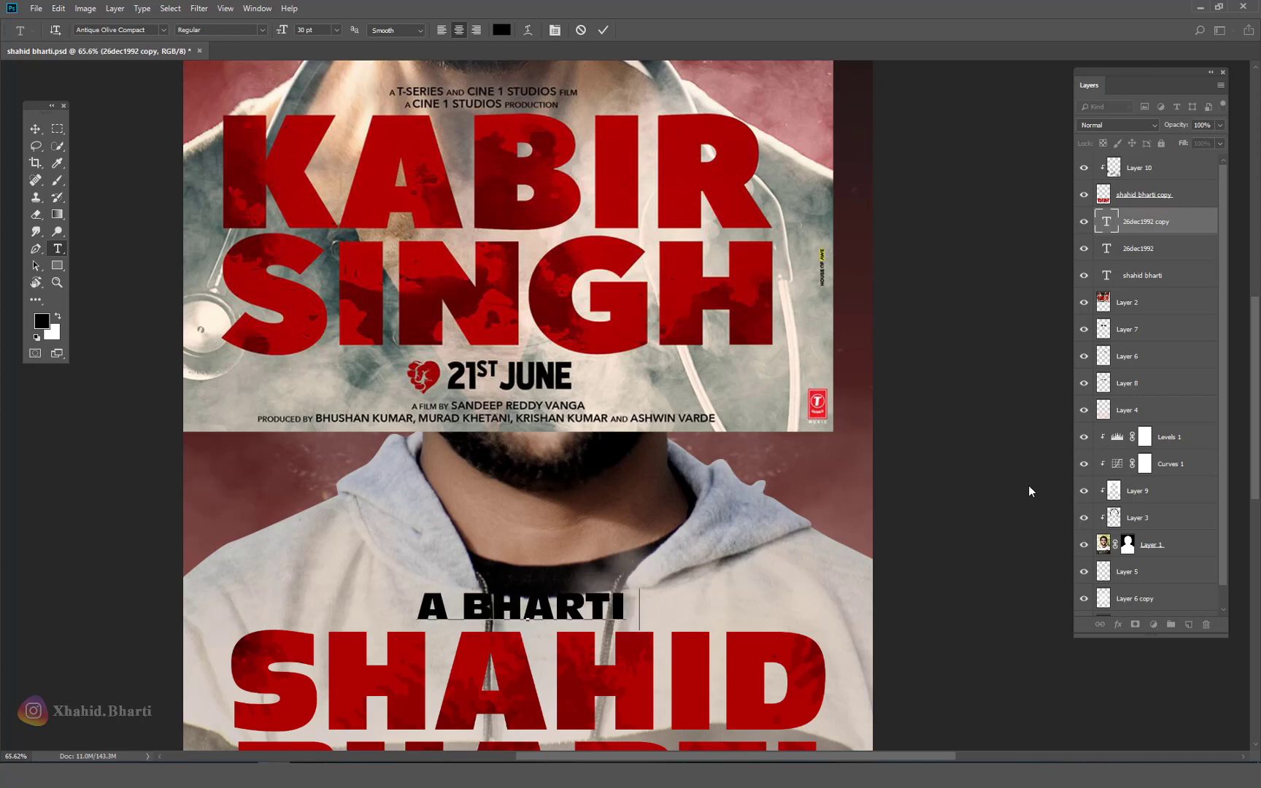
{"action": "type", "text": "ntert"}
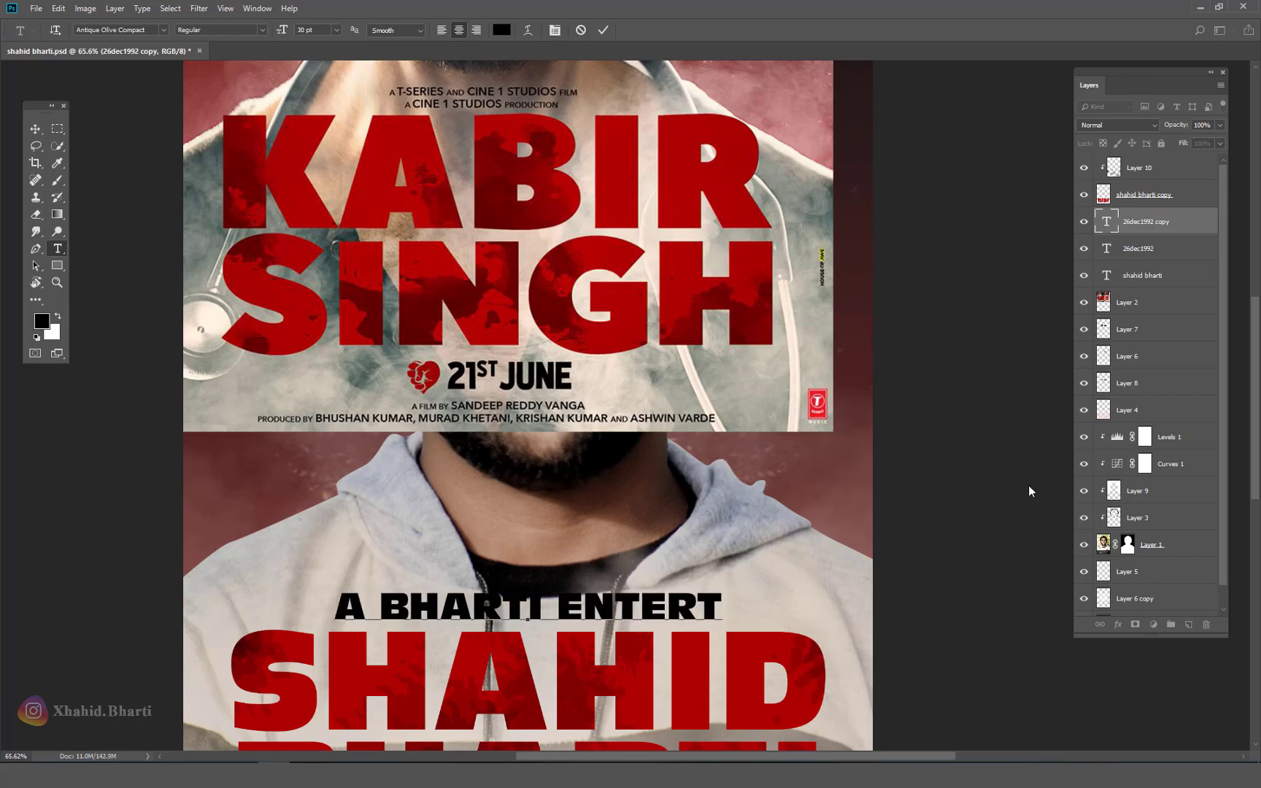
{"action": "type", "text": "ainme"}
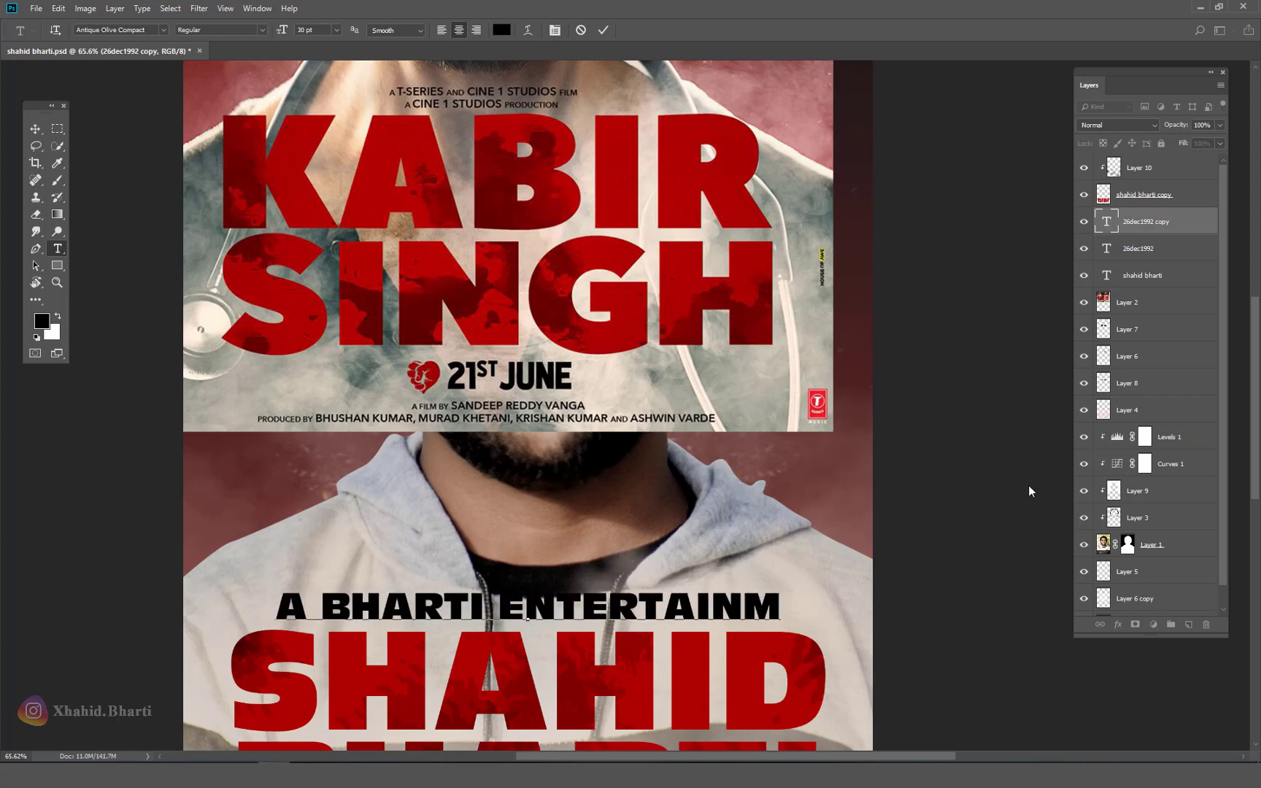
{"action": "type", "text": "nt"}
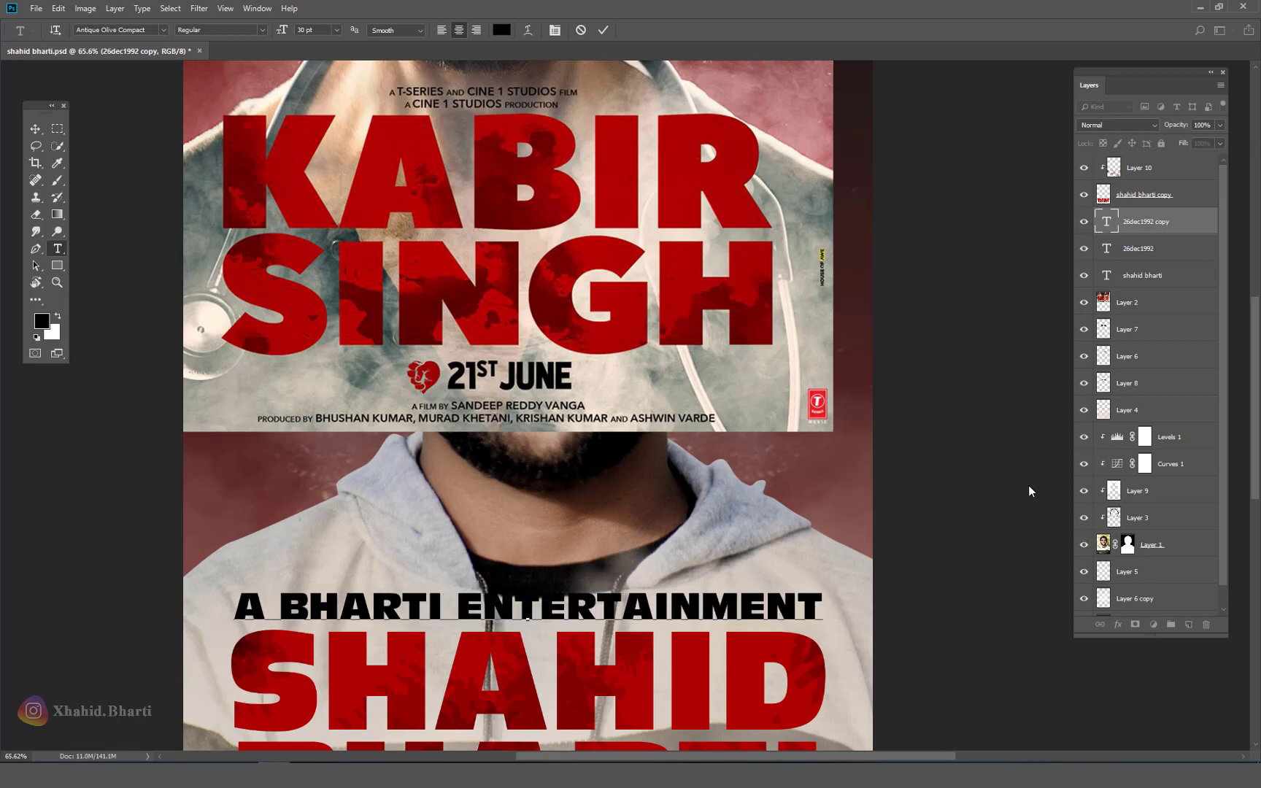
{"action": "type", "text": " film"}
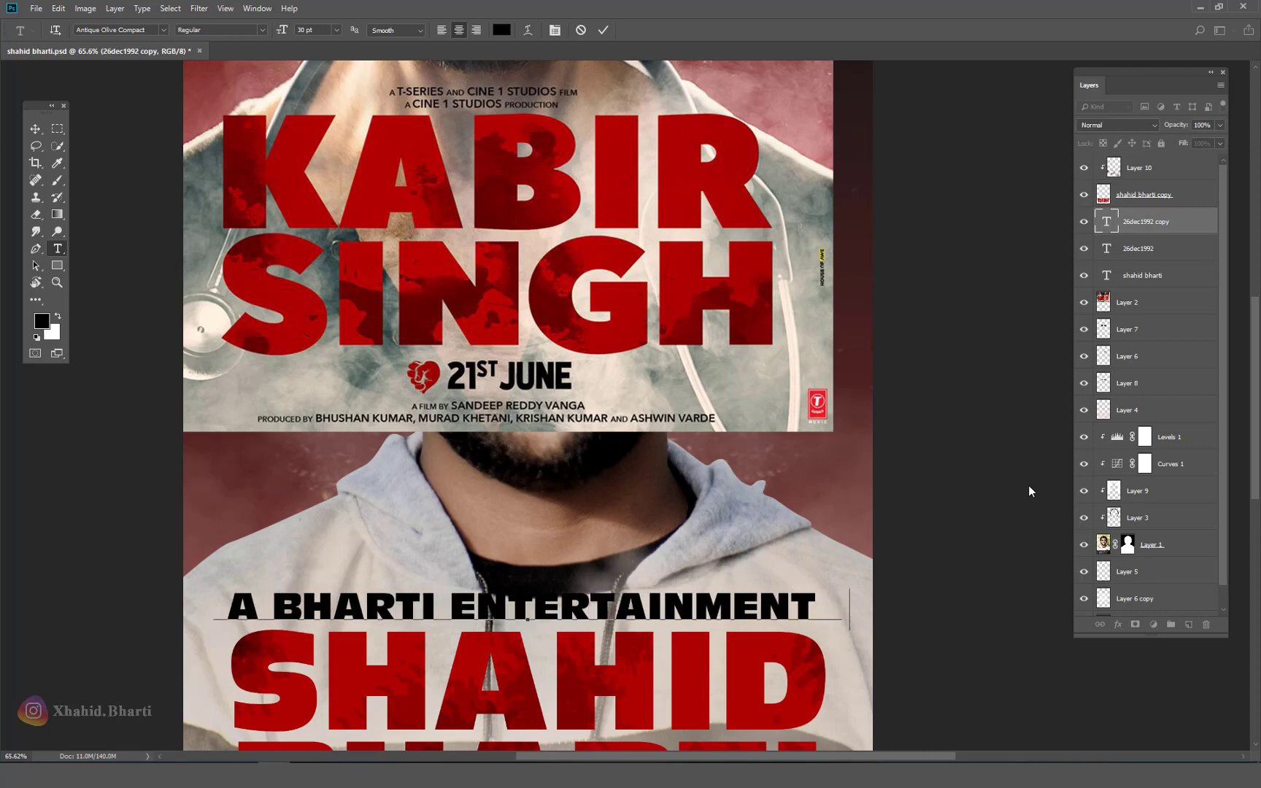
Step: Enlarge the words BHARTI ENTERTAINMENT to 38 pt and commit the tagline
{"action": "left_click_drag", "start_coordinate": [765, 592], "coordinate": [218, 580]}
{"action": "key", "text": "ctrl+shift+period"}
{"action": "key", "text": "ctrl+shift+period"}
{"action": "key", "text": "ctrl+shift+period"}
{"action": "key", "text": "ctrl+shift+period"}
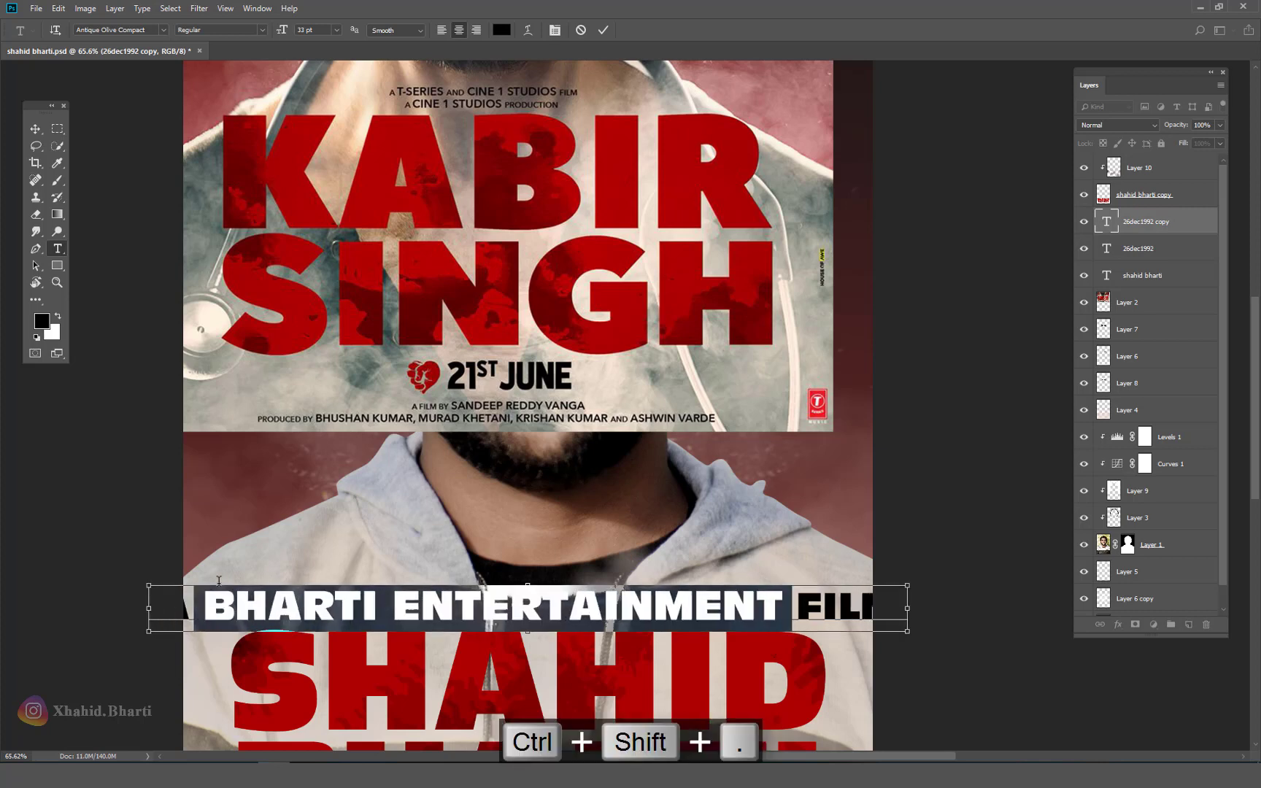
{"action": "key", "text": "ctrl+Return"}
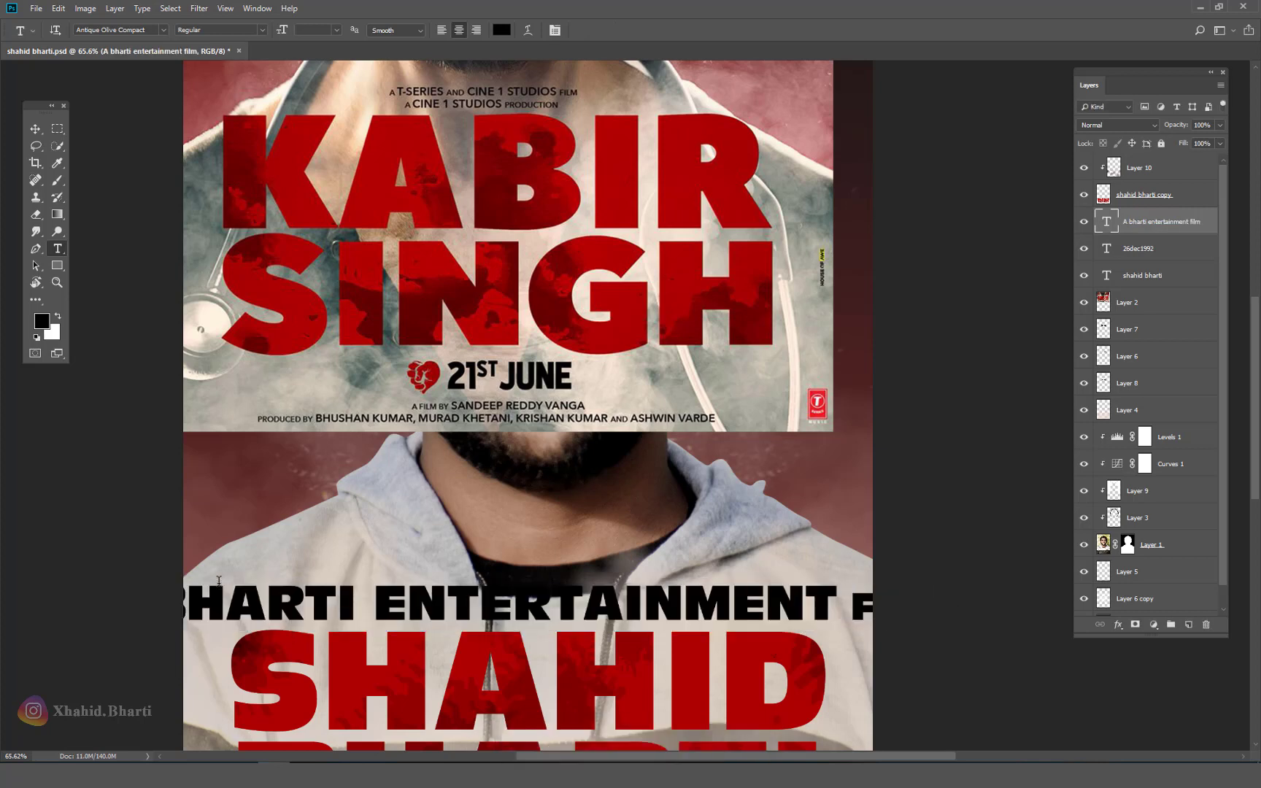
Step: Shrink the tagline to about half size and fit the whole poster on screen
{"action": "left_click", "coordinate": [38, 133]}
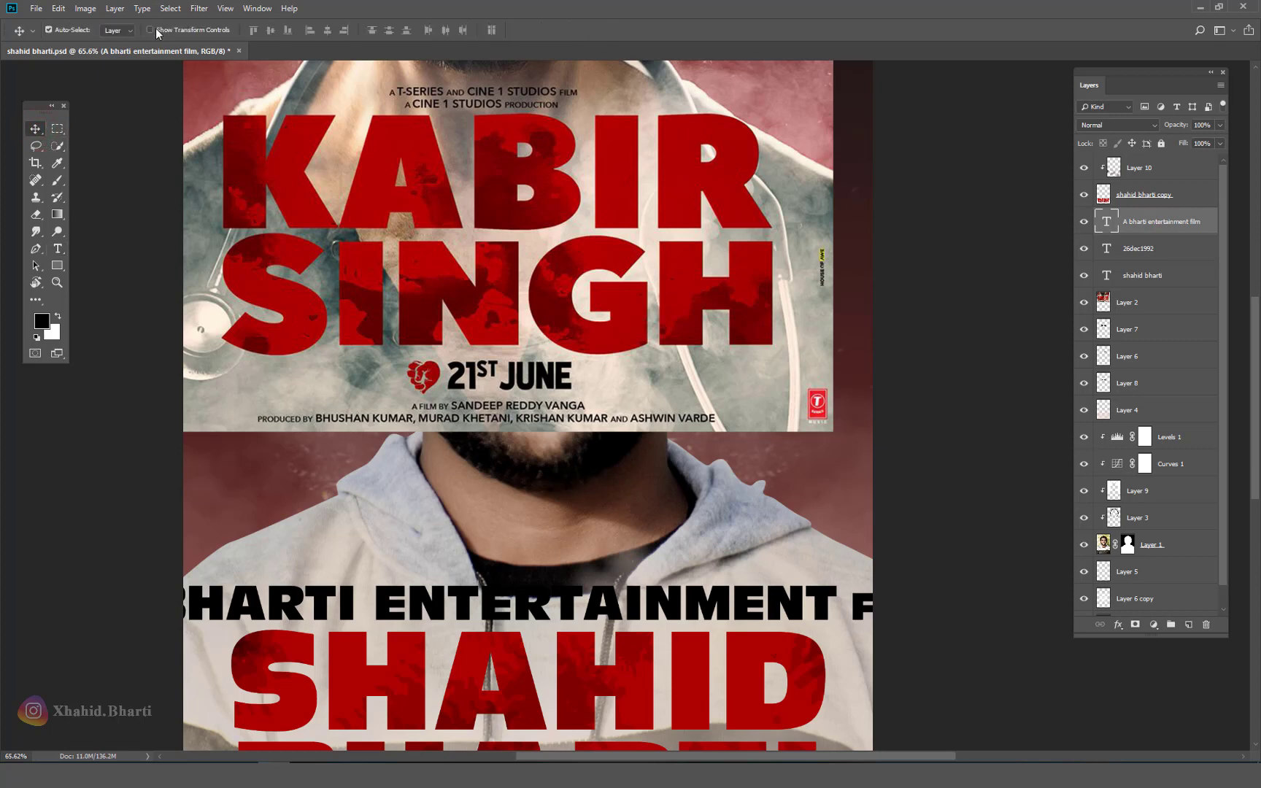
{"action": "key", "text": "ctrl+t"}
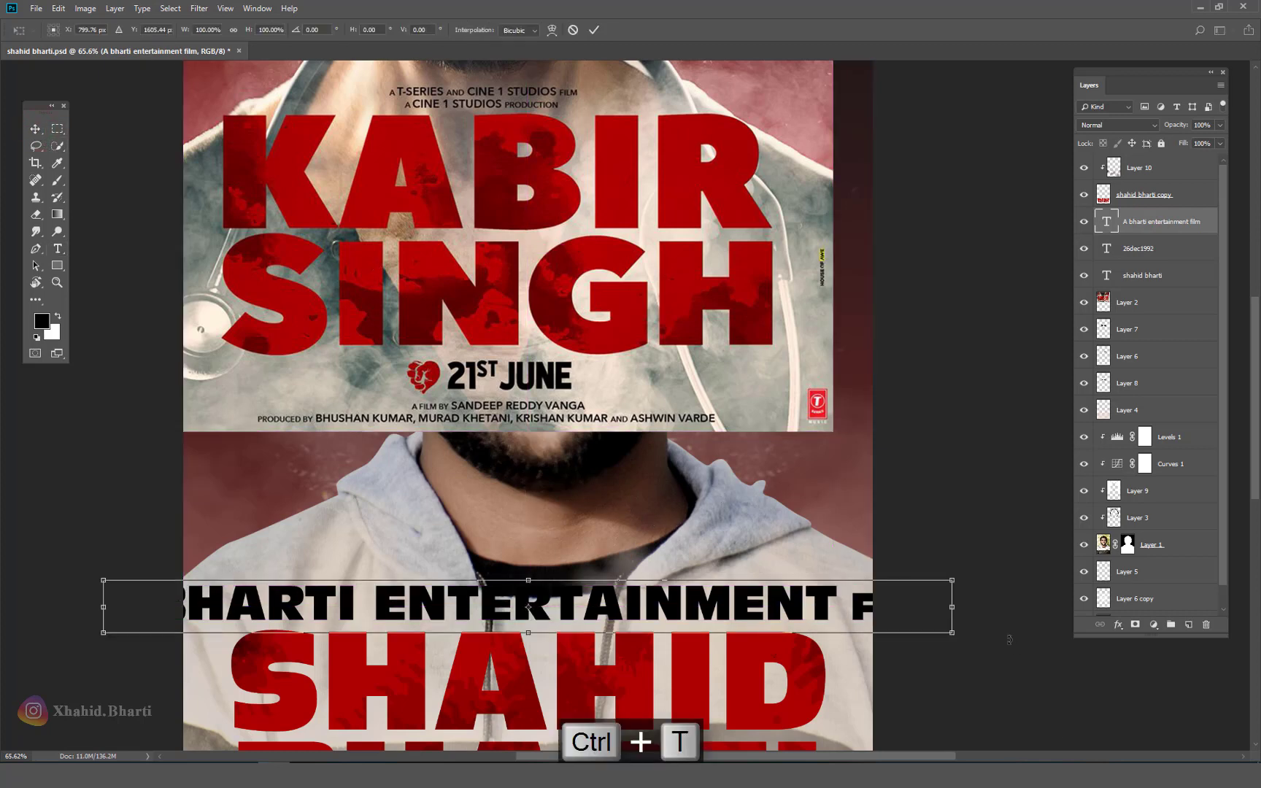
{"action": "left_click_drag", "start_coordinate": [959, 581], "coordinate": [748, 621]}
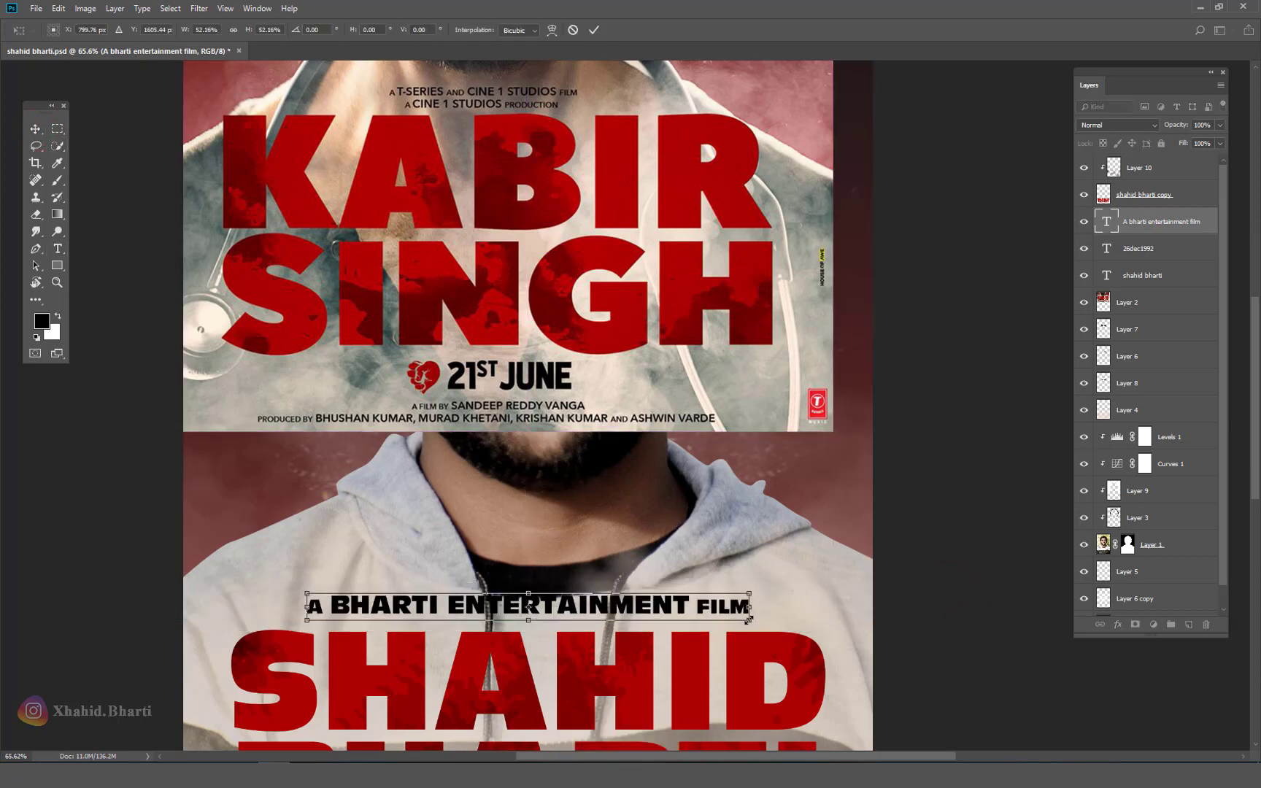
{"action": "key", "text": "ctrl+a"}
{"action": "key", "text": "Return"}
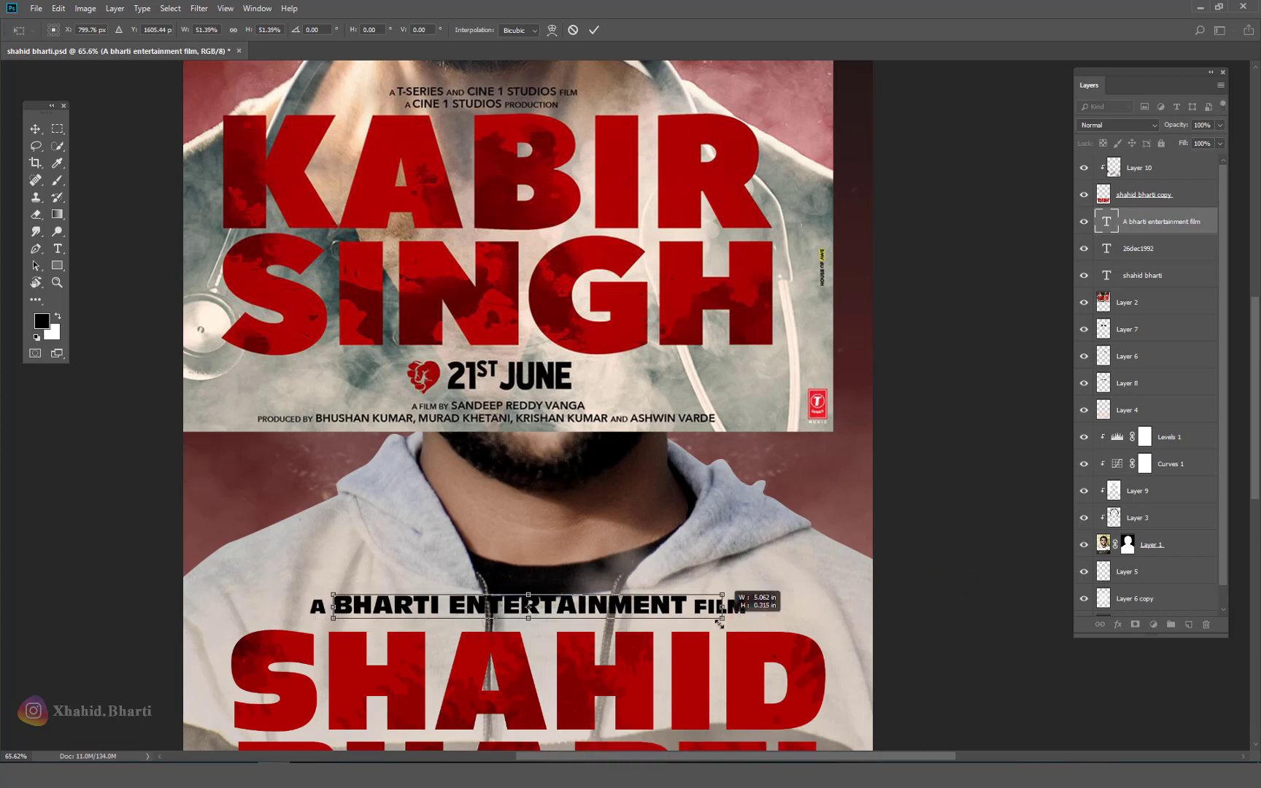
{"action": "key", "text": "ctrl+a"}
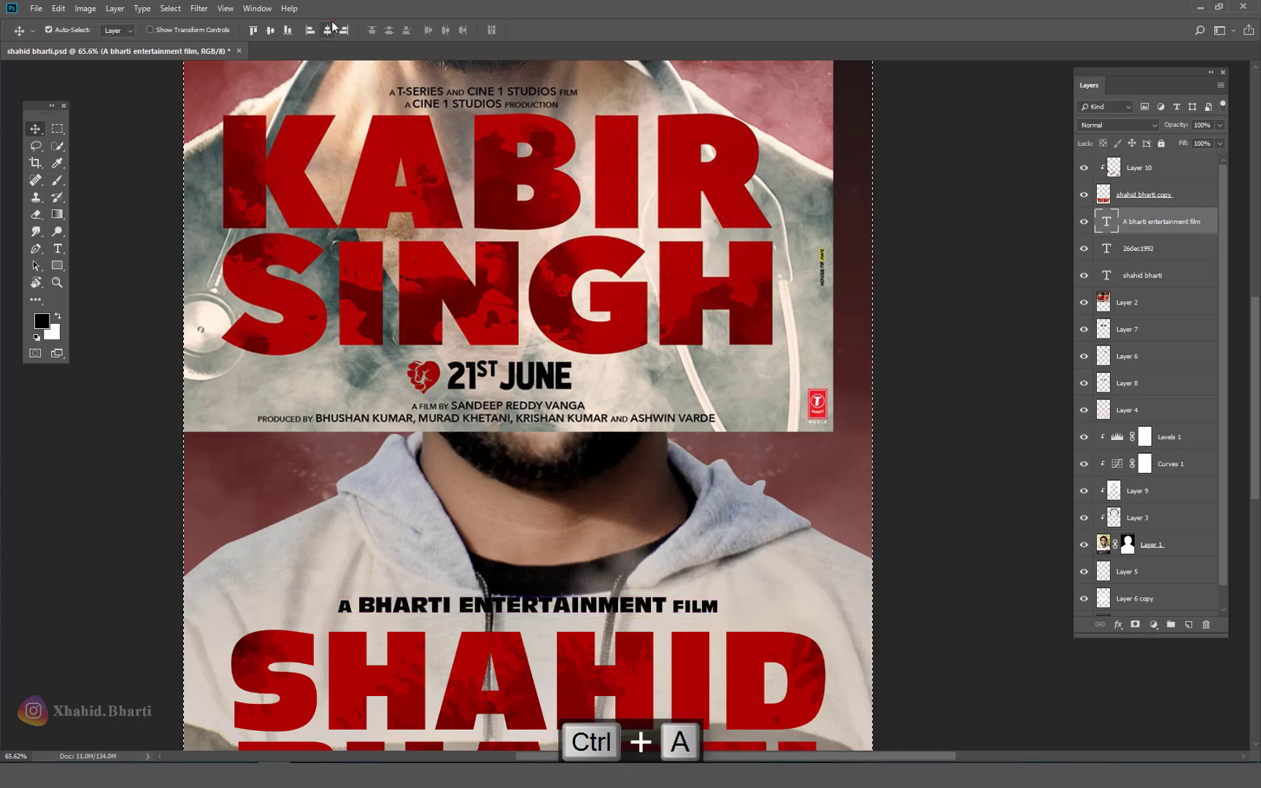
{"action": "key", "text": "ctrl+d"}
{"action": "right_click", "coordinate": [690, 627]}
{"action": "left_click", "coordinate": [715, 630]}
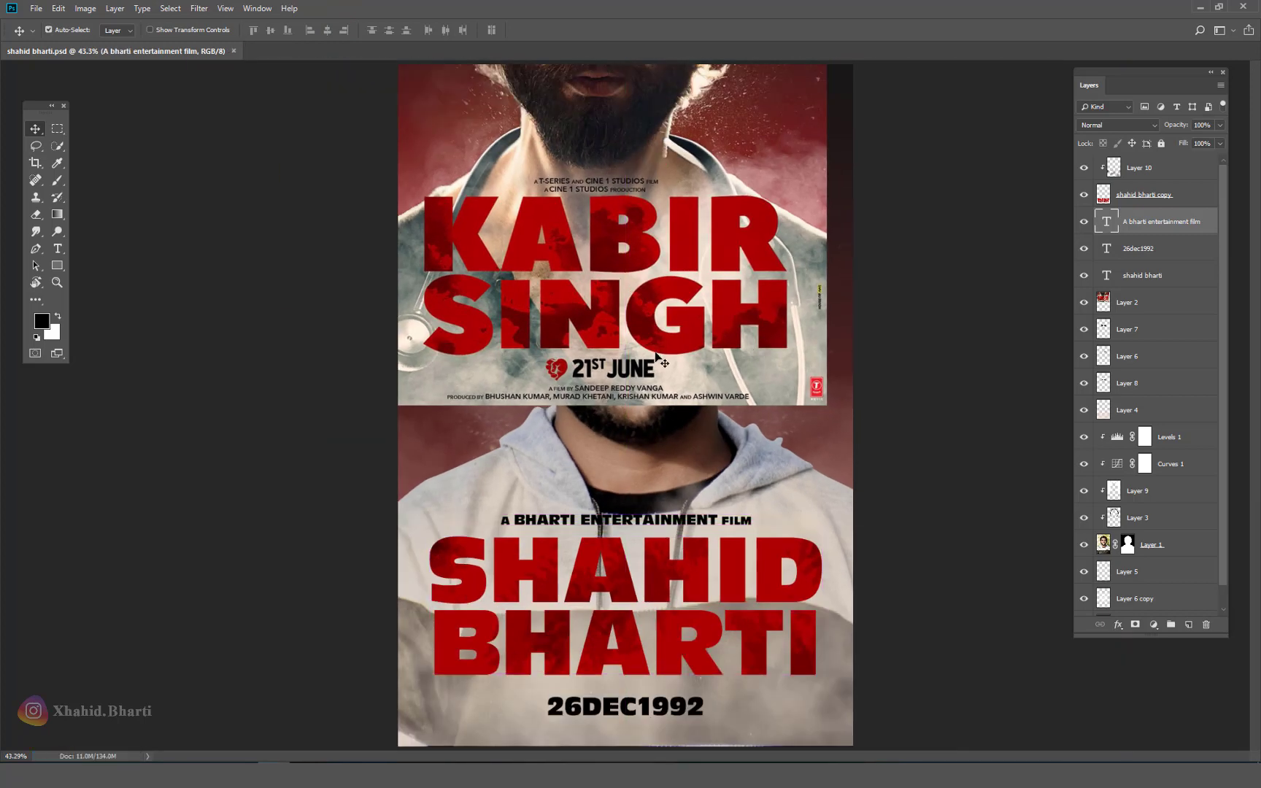
Step: Move the Kabir Singh poster down and place a copy of the credit line at the poster top
{"action": "left_click_drag", "start_coordinate": [635, 297], "coordinate": [813, 719]}
{"action": "left_click_drag", "start_coordinate": [596, 520], "coordinate": [595, 94], "text": "alt"}
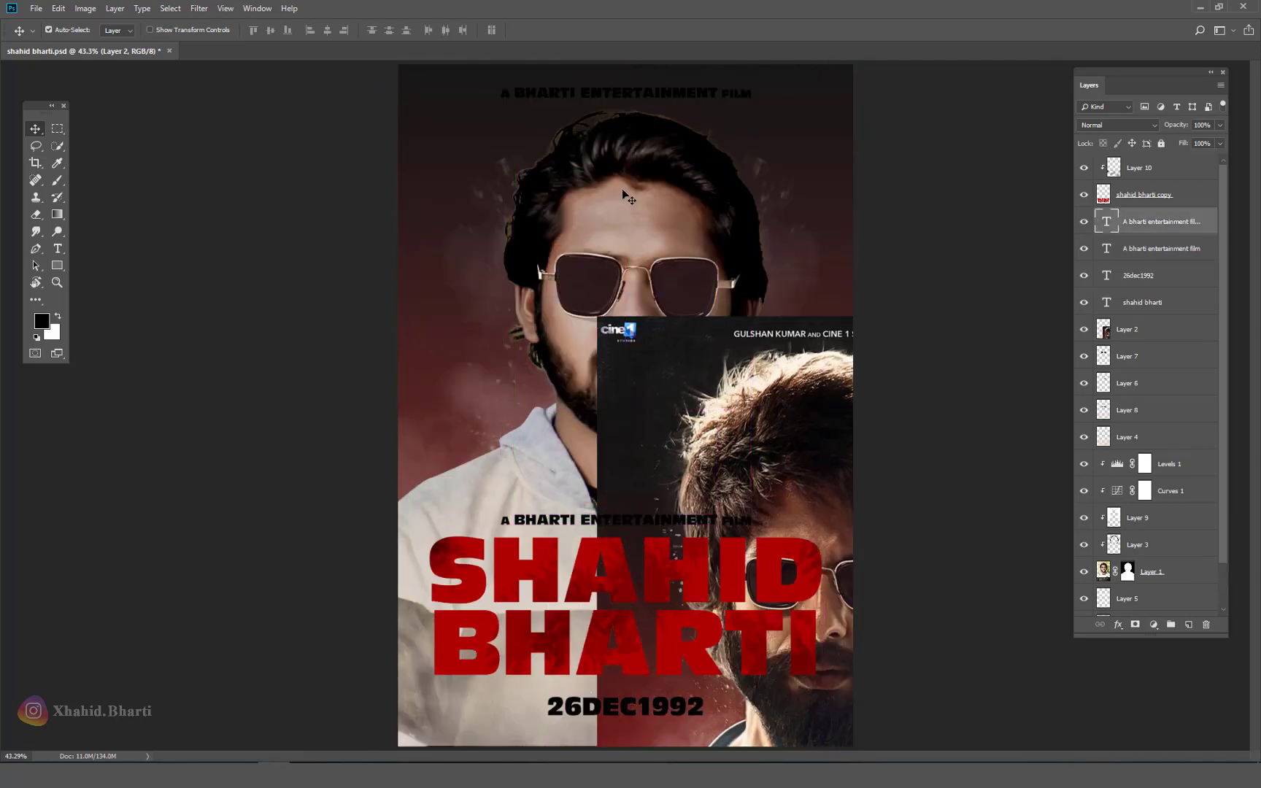
{"action": "scroll", "coordinate": [756, 224], "scroll_direction": "up", "scroll_amount": 5}
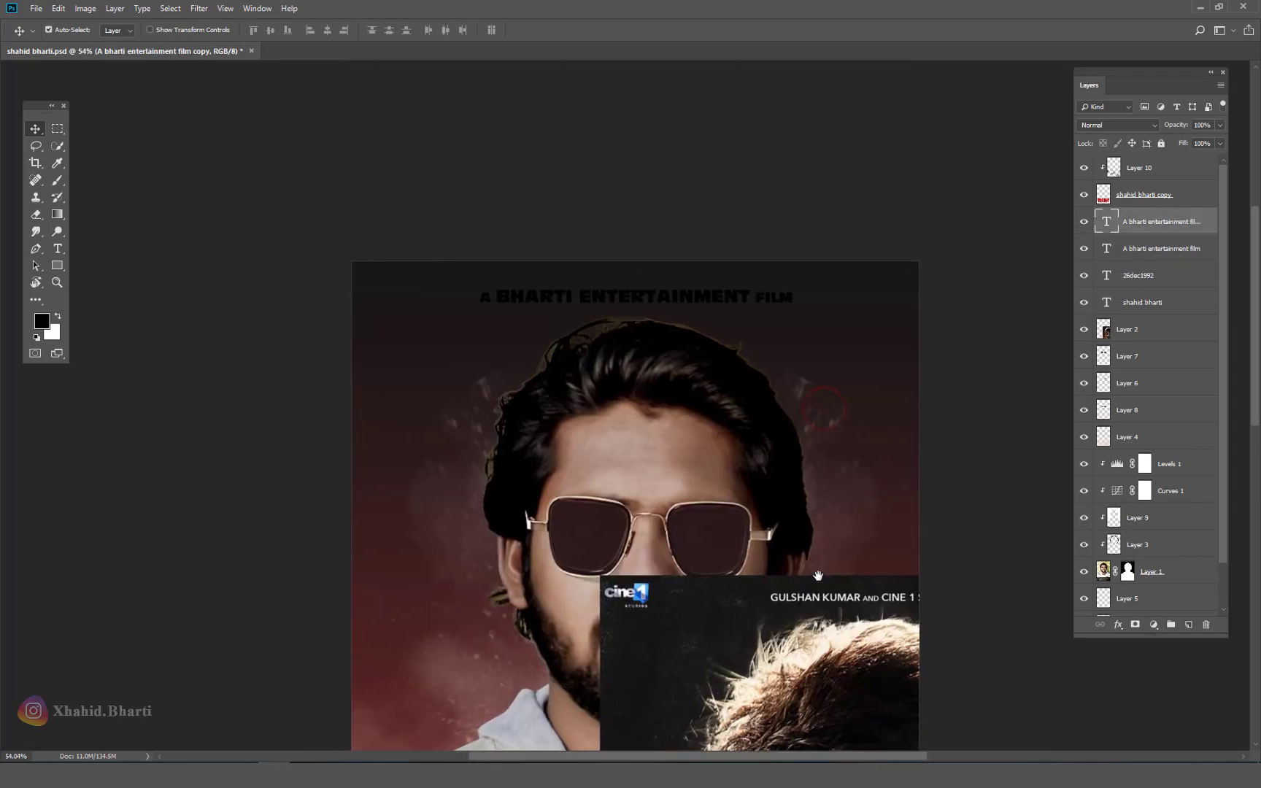
Step: Set the copied top line's text colour to white in the Character panel
{"action": "key", "text": "F6"}
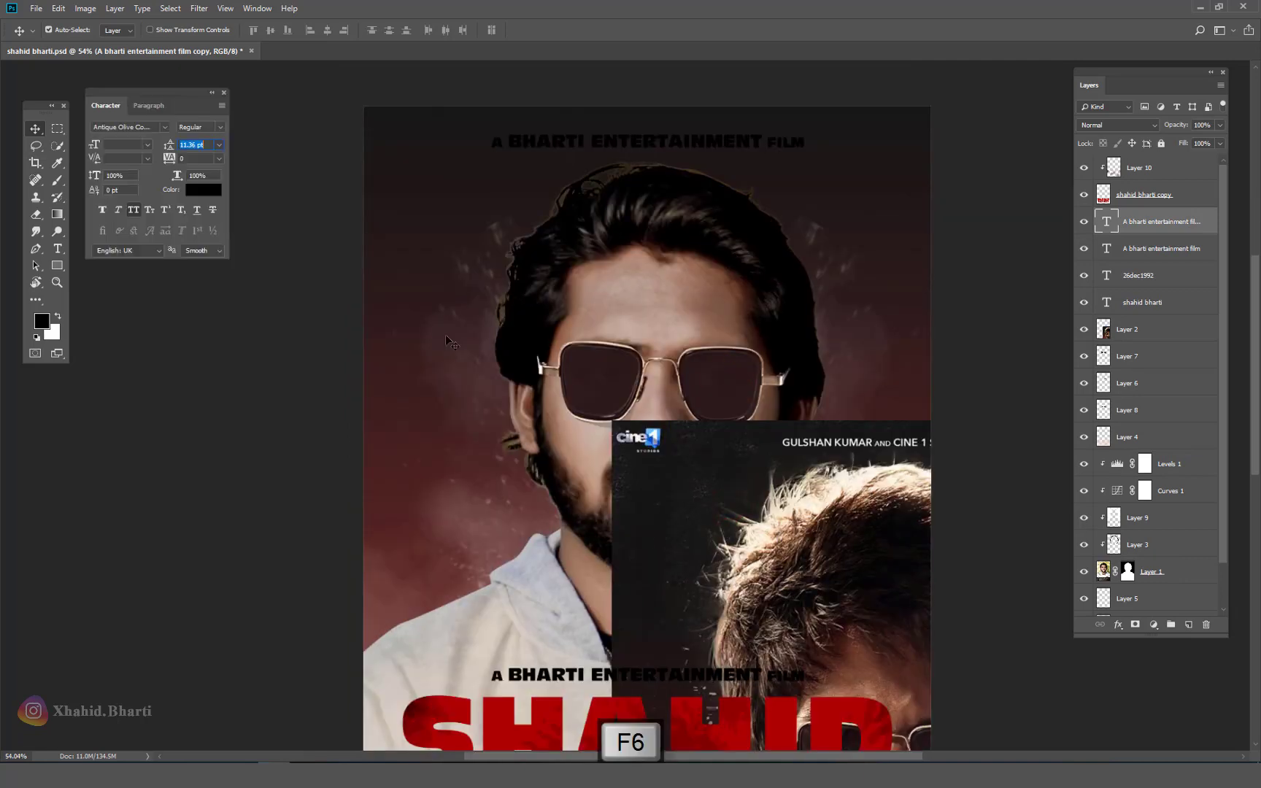
{"action": "left_click", "coordinate": [752, 525]}
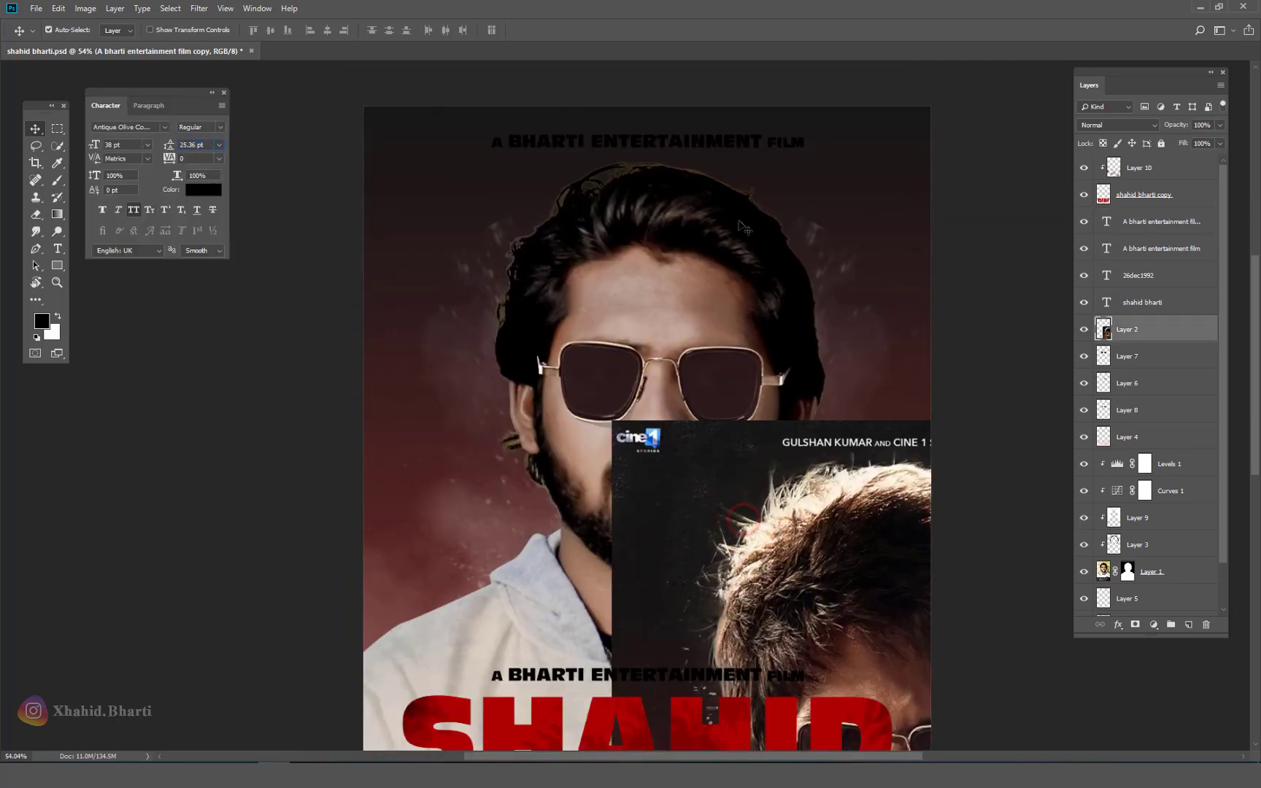
{"action": "left_click_drag", "start_coordinate": [718, 167], "coordinate": [717, 446]}
{"action": "left_click_drag", "start_coordinate": [653, 411], "coordinate": [653, 411]}
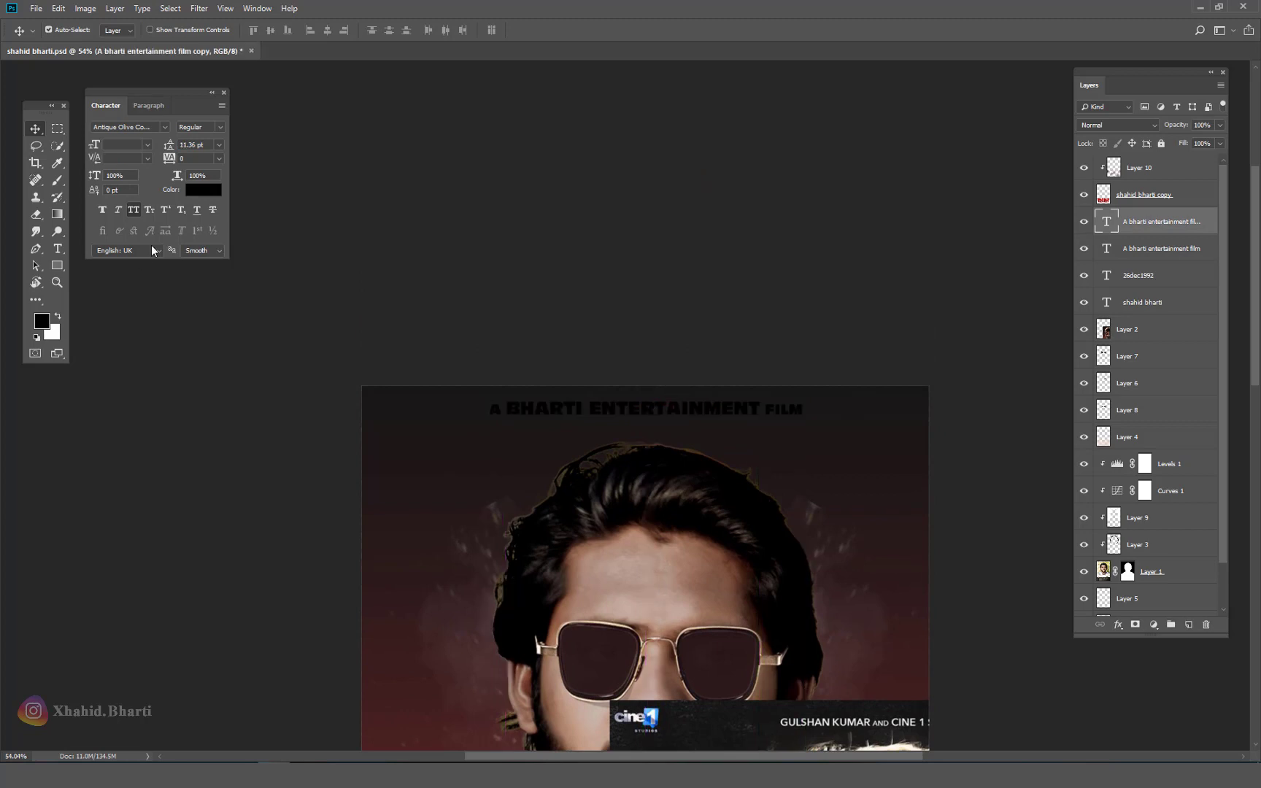
{"action": "left_click", "coordinate": [204, 189]}
{"action": "left_click", "coordinate": [839, 130]}
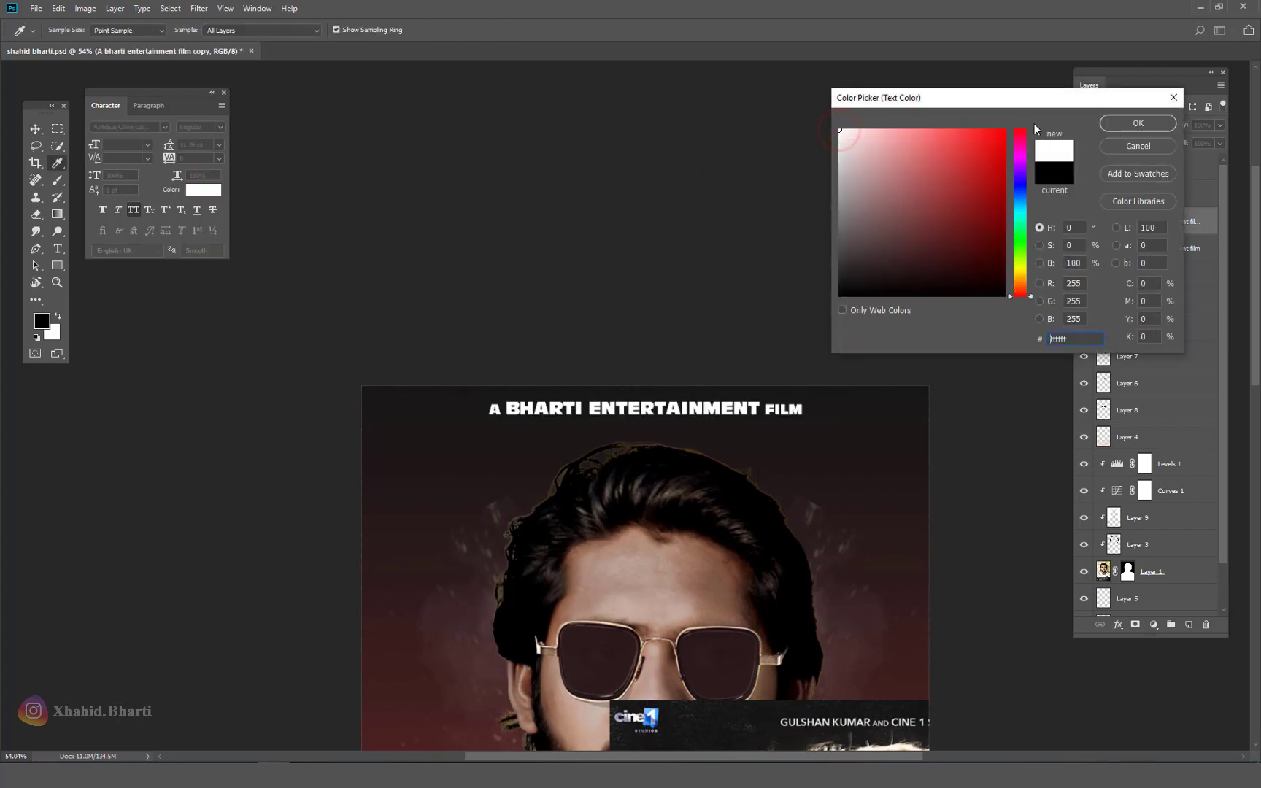
Step: Line the reference poster up with the top, then hide it
{"action": "left_click_drag", "start_coordinate": [718, 501], "coordinate": [642, 199]}
{"action": "left_click_drag", "start_coordinate": [693, 555], "coordinate": [772, 515]}
{"action": "left_click", "coordinate": [1083, 329]}
{"action": "left_click_drag", "start_coordinate": [649, 328], "coordinate": [700, 328]}
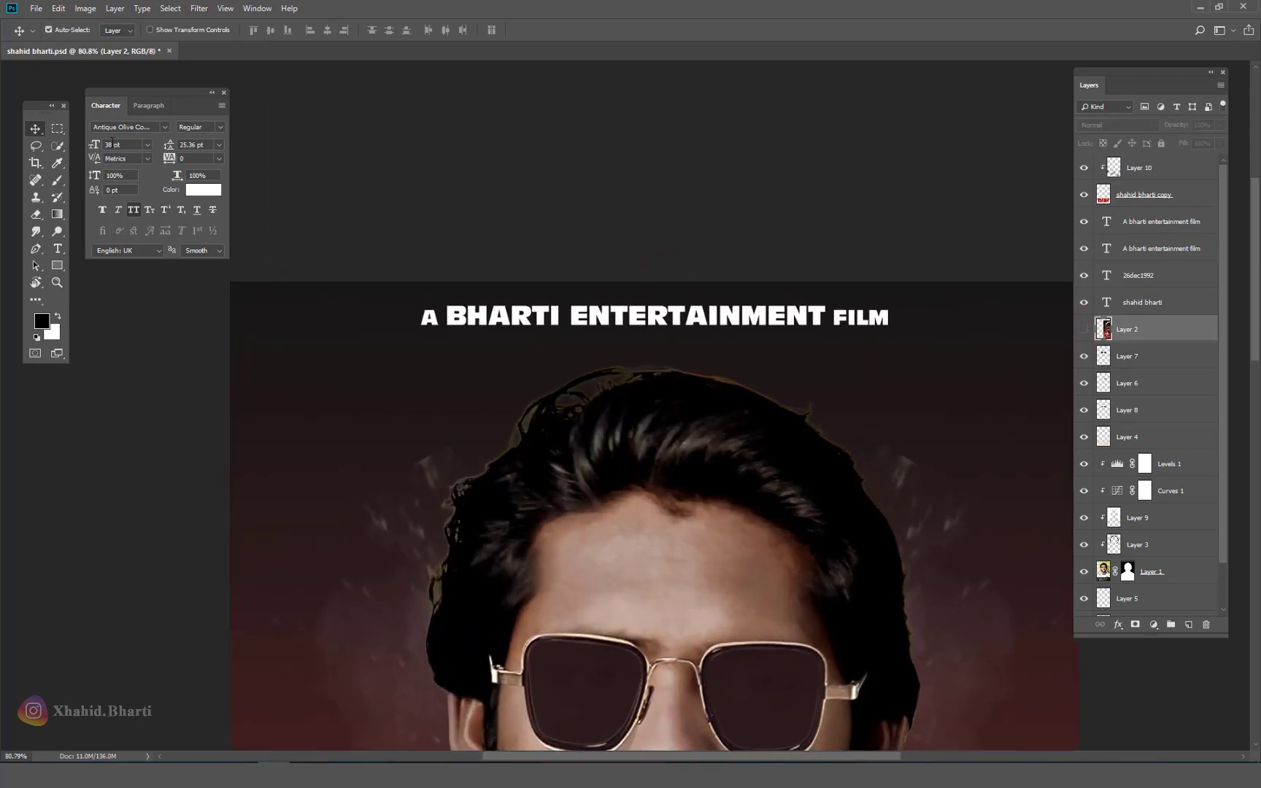
Step: Insert the name text 'XHAHID B' at the start of the top credit line
{"action": "left_click", "coordinate": [1083, 330]}
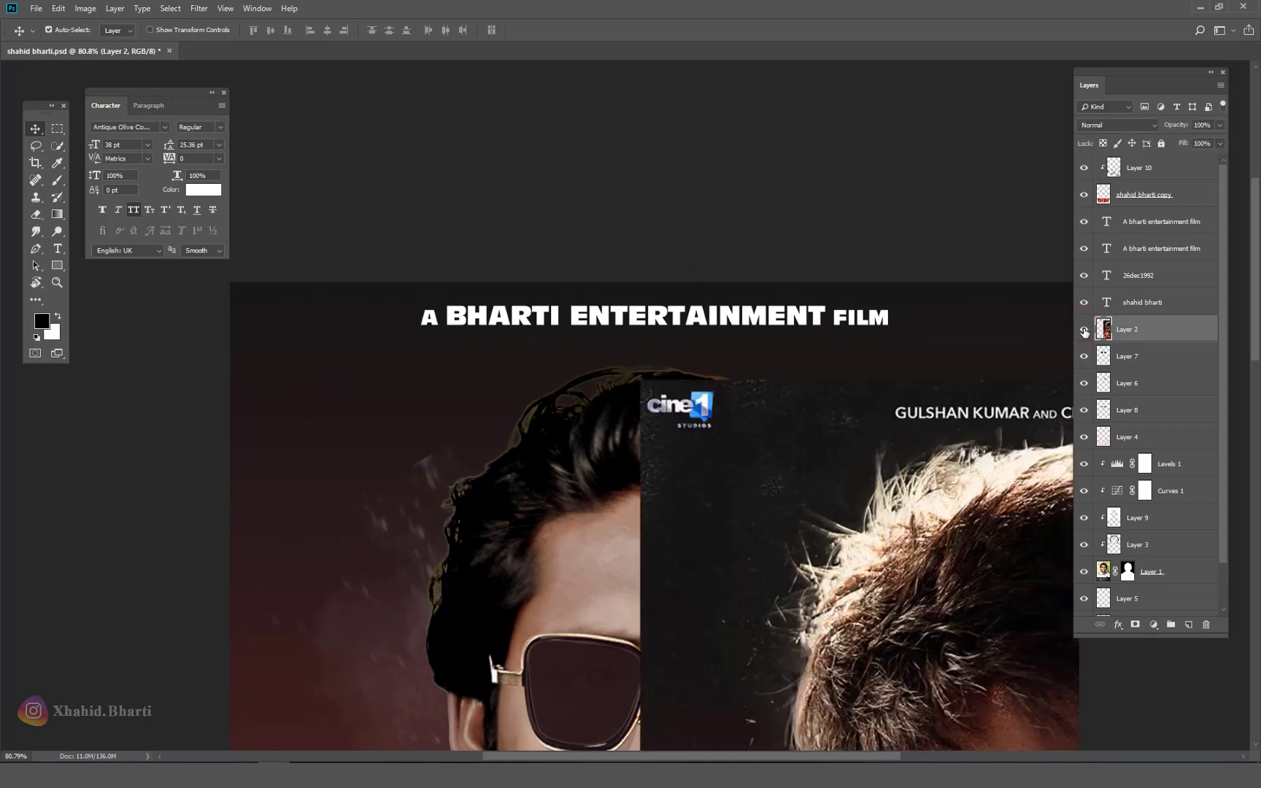
{"action": "left_click", "coordinate": [1083, 330]}
{"action": "left_click", "coordinate": [58, 248]}
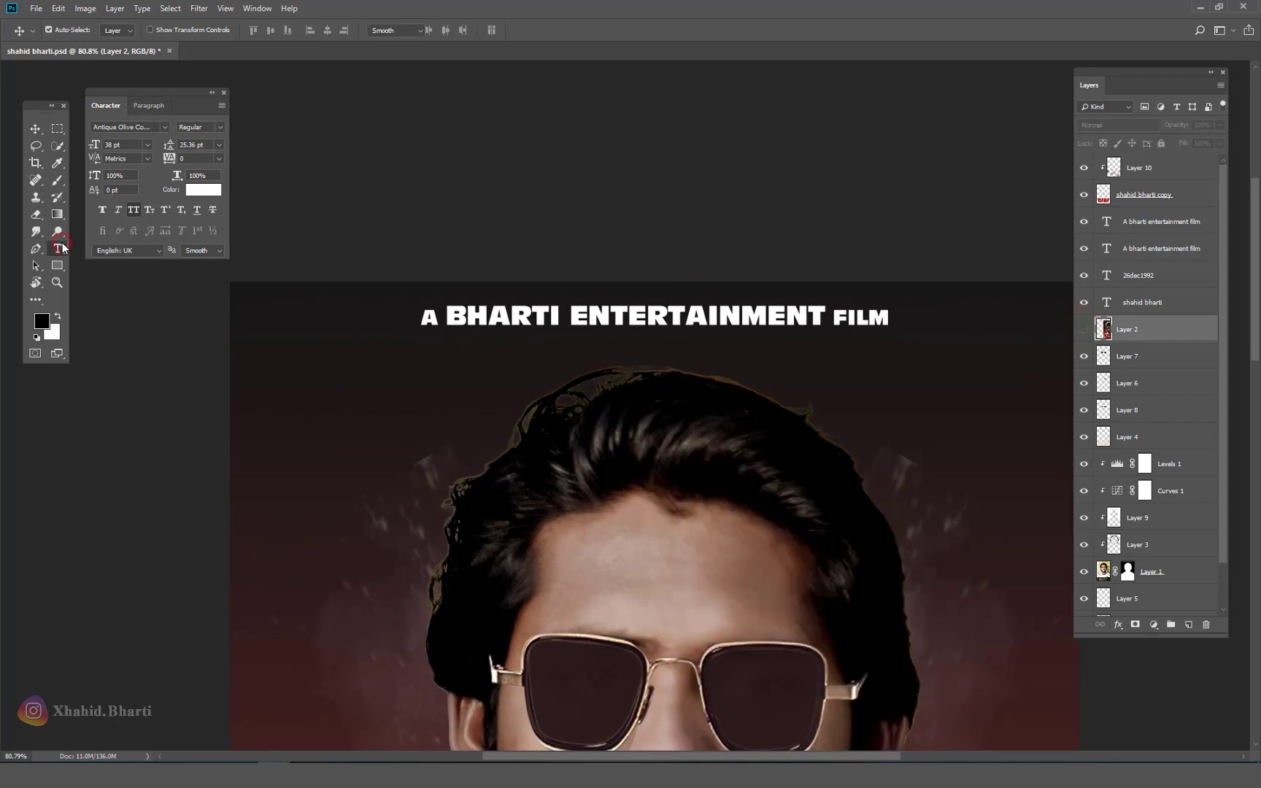
{"action": "left_click", "coordinate": [452, 317]}
{"action": "type", "text": "xhahid"}
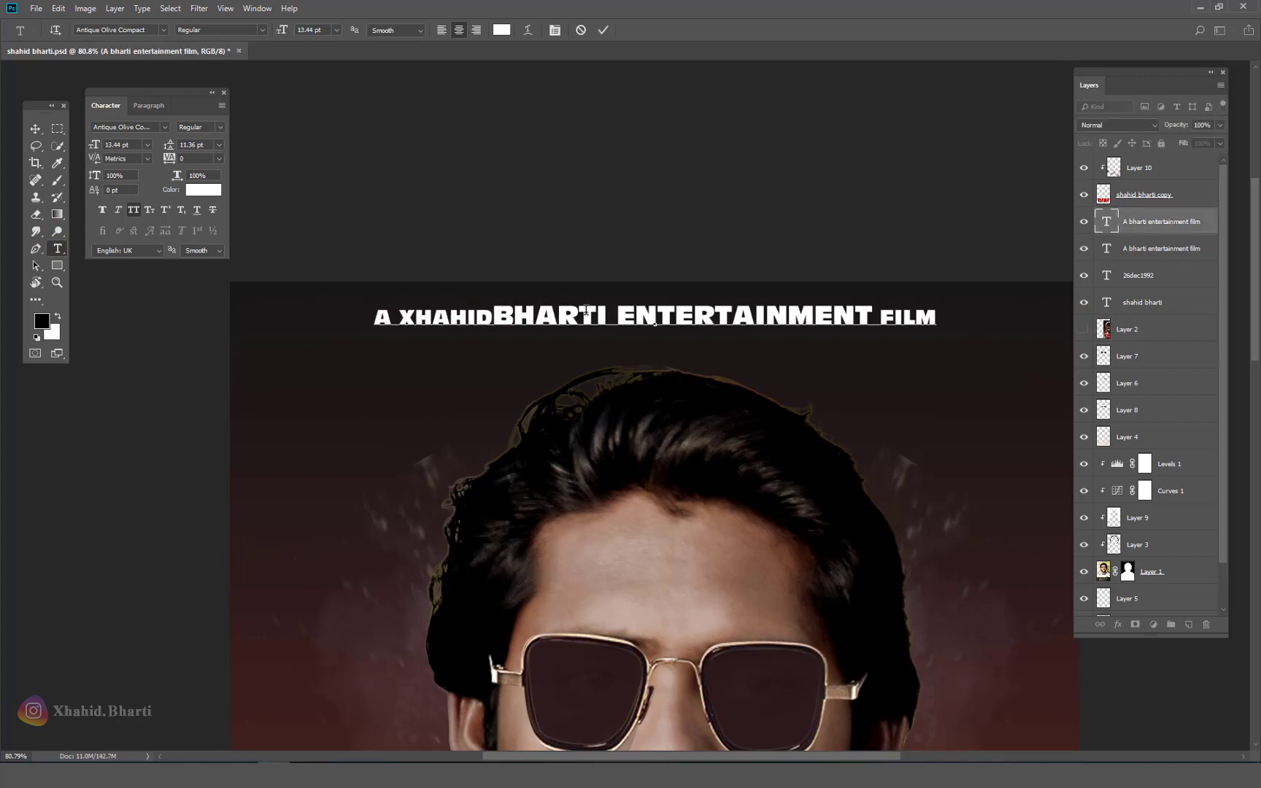
{"action": "left_click_drag", "start_coordinate": [507, 318], "coordinate": [397, 318]}
{"action": "left_click", "coordinate": [482, 318]}
{"action": "key", "text": "Delete"}
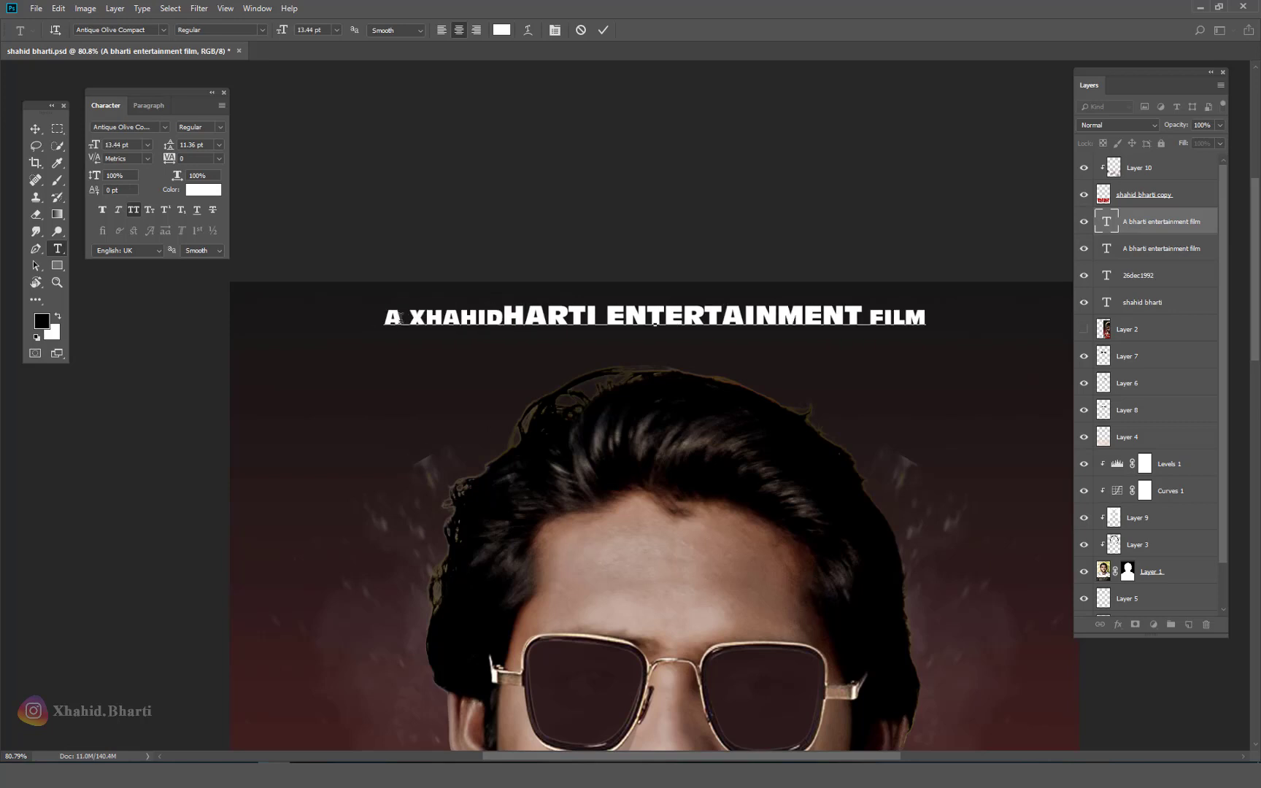
{"action": "key", "text": "ctrl+z"}
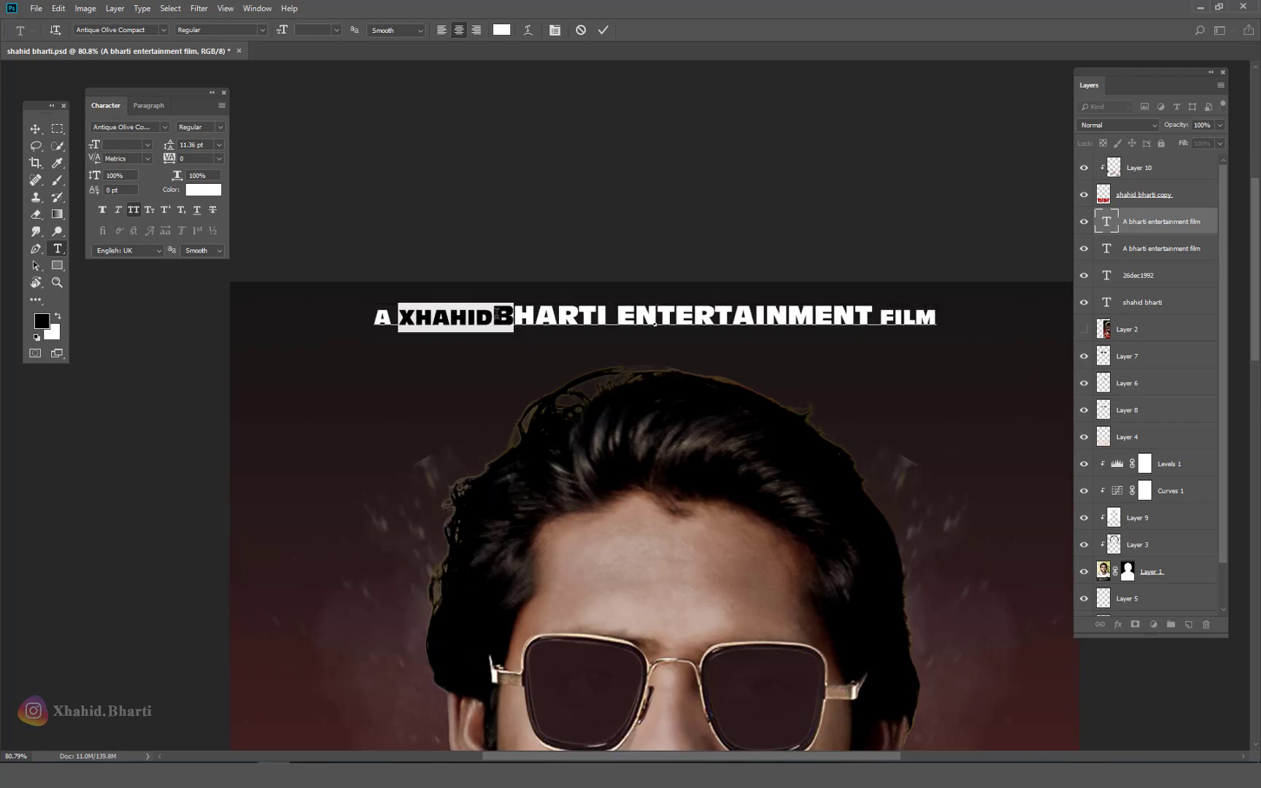
{"action": "left_click", "coordinate": [513, 318]}
{"action": "type", "text": "XHAHID B"}
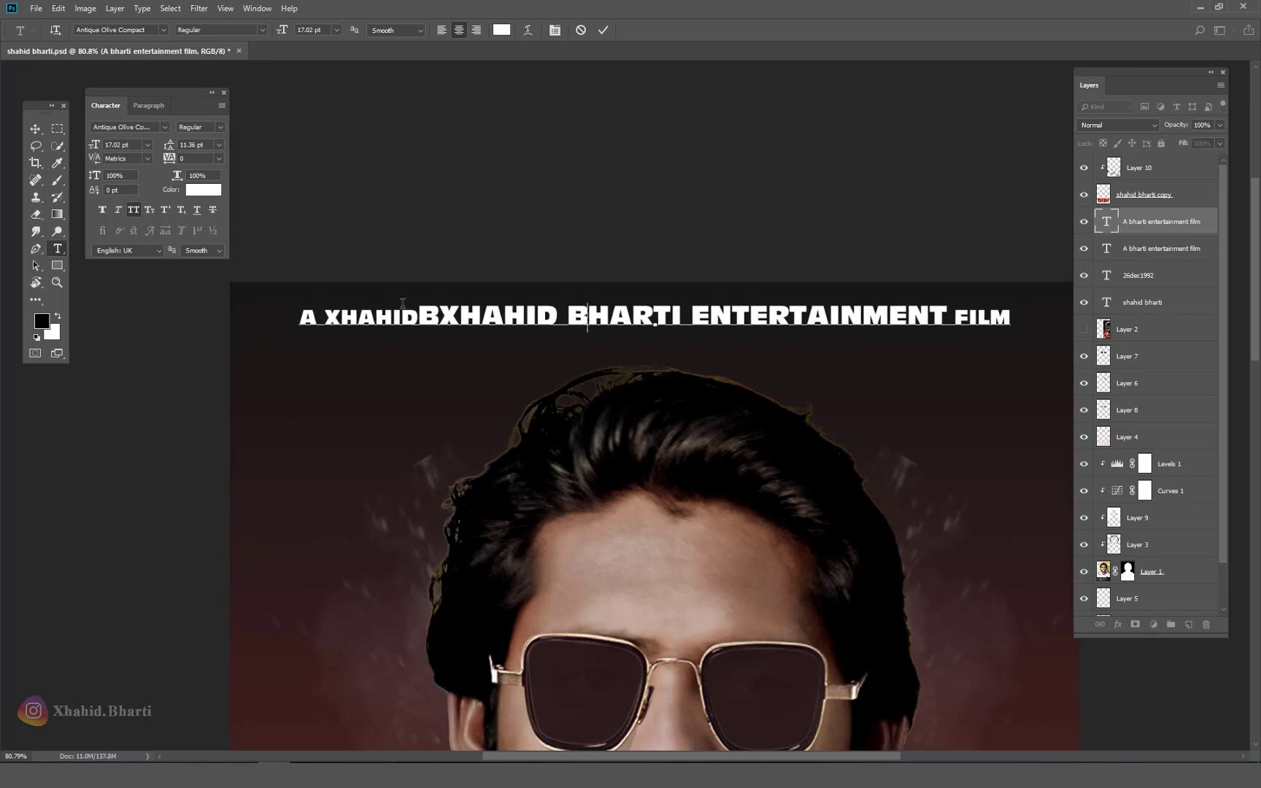
Step: Delete the leading A and the word FILM from the top line
{"action": "left_click_drag", "start_coordinate": [419, 319], "coordinate": [299, 321]}
{"action": "key", "text": "BackSpace"}
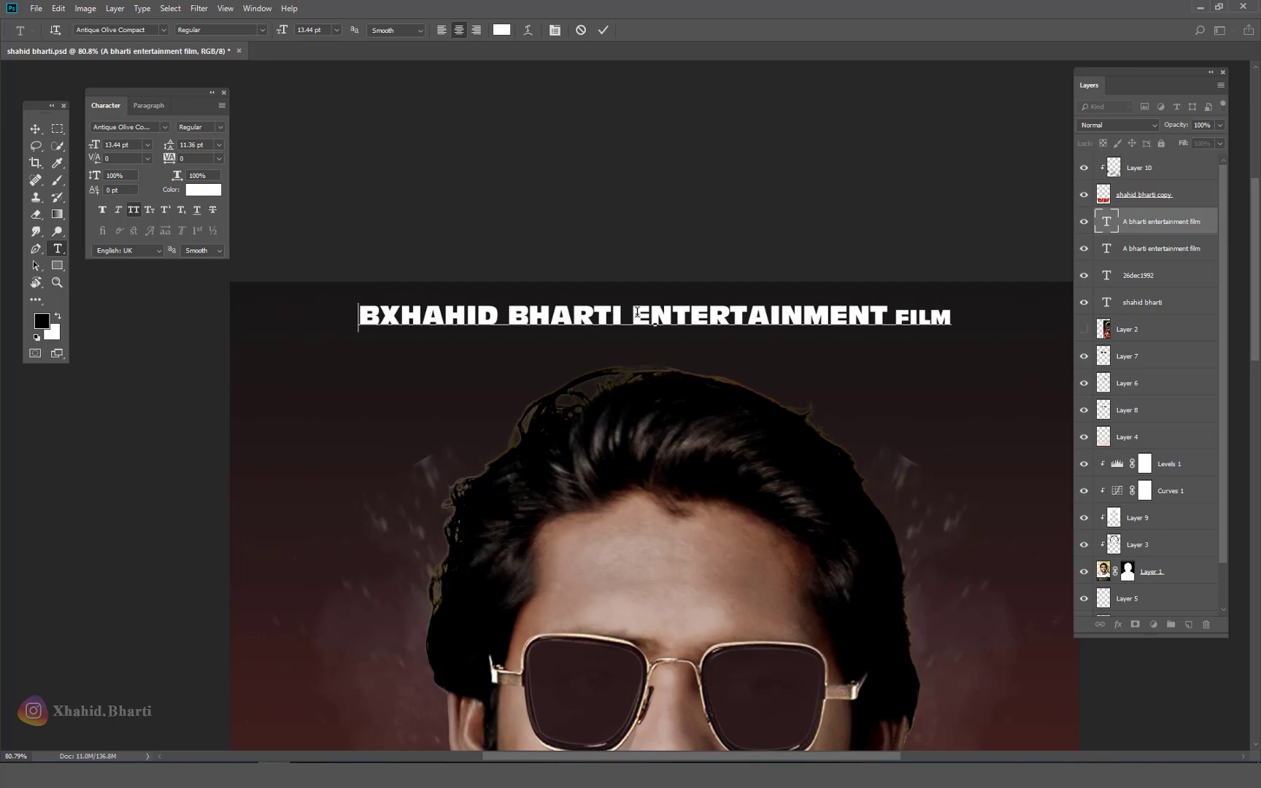
{"action": "left_click_drag", "start_coordinate": [882, 317], "coordinate": [981, 321]}
{"action": "key", "text": "BackSpace"}
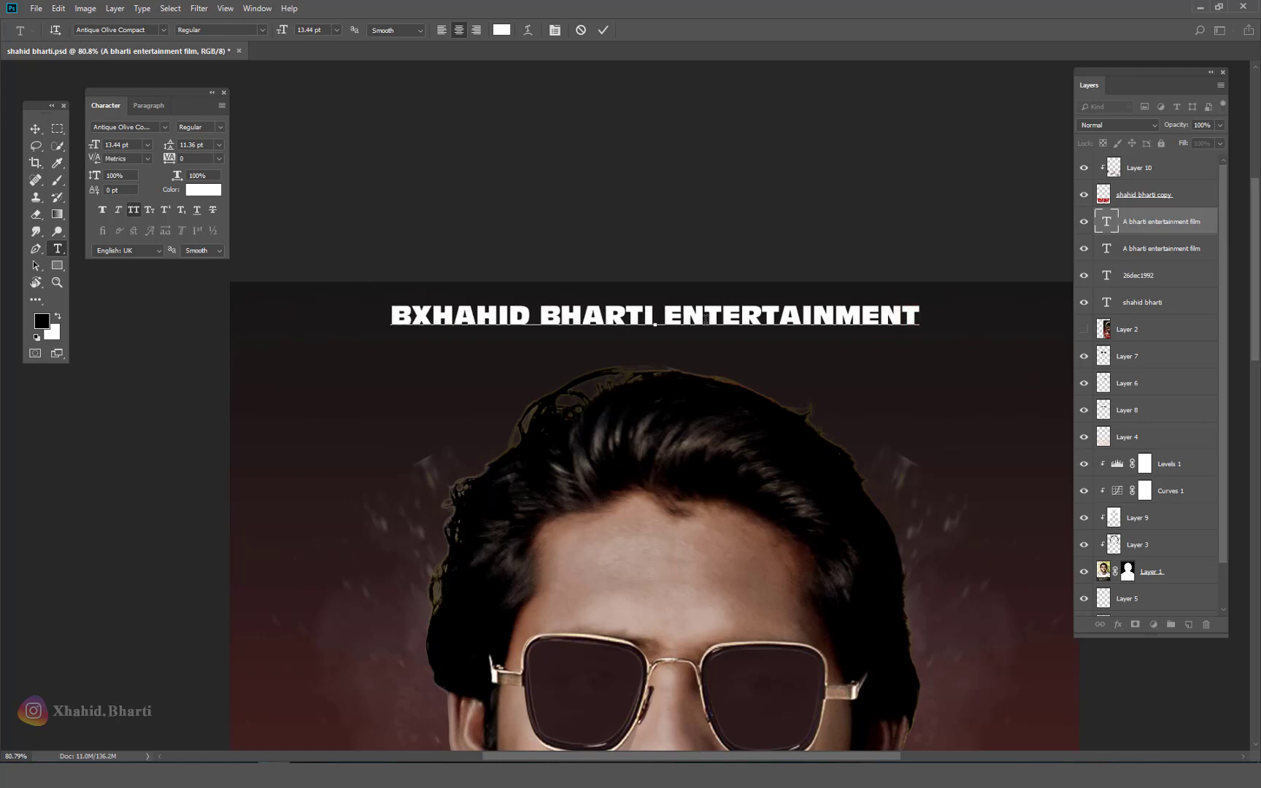
Step: Replace ENTERTAINMENT with PRESENTS and commit the text
{"action": "left_click_drag", "start_coordinate": [667, 317], "coordinate": [927, 319]}
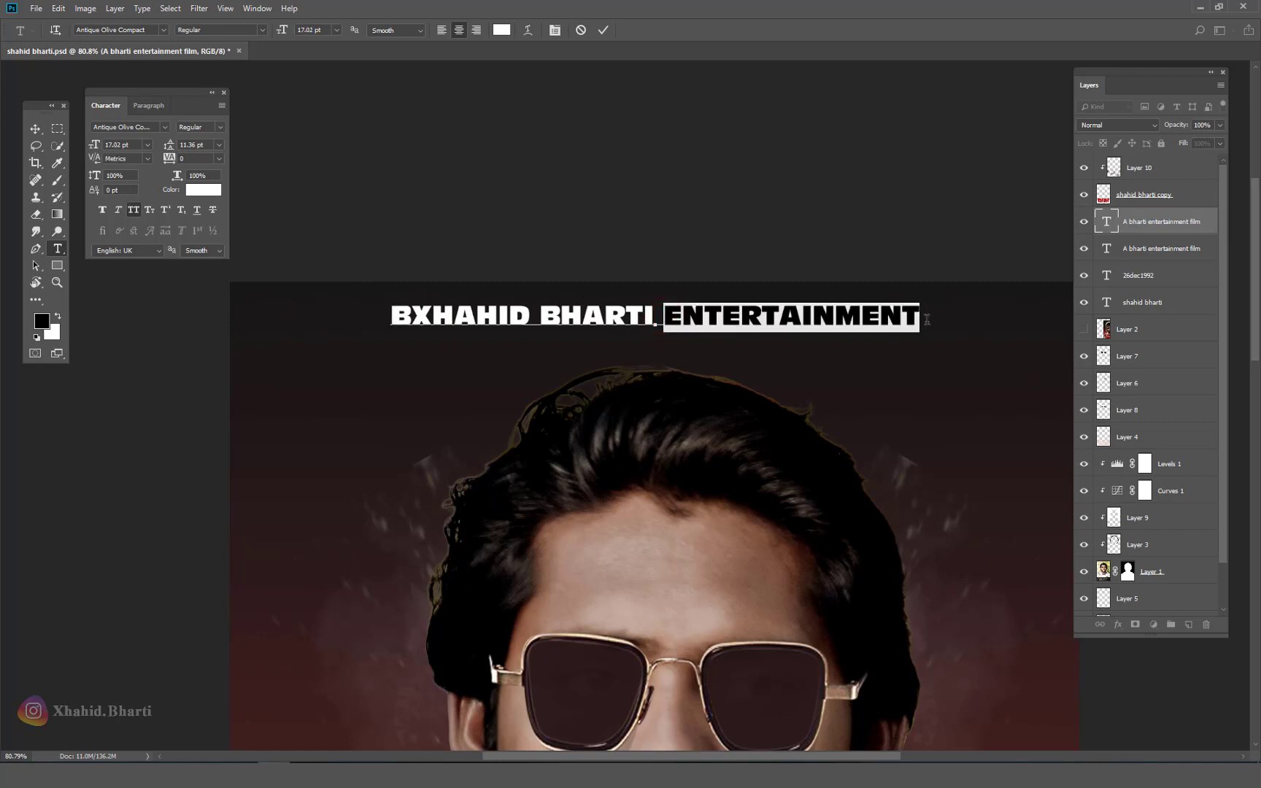
{"action": "type", "text": "PRE"}
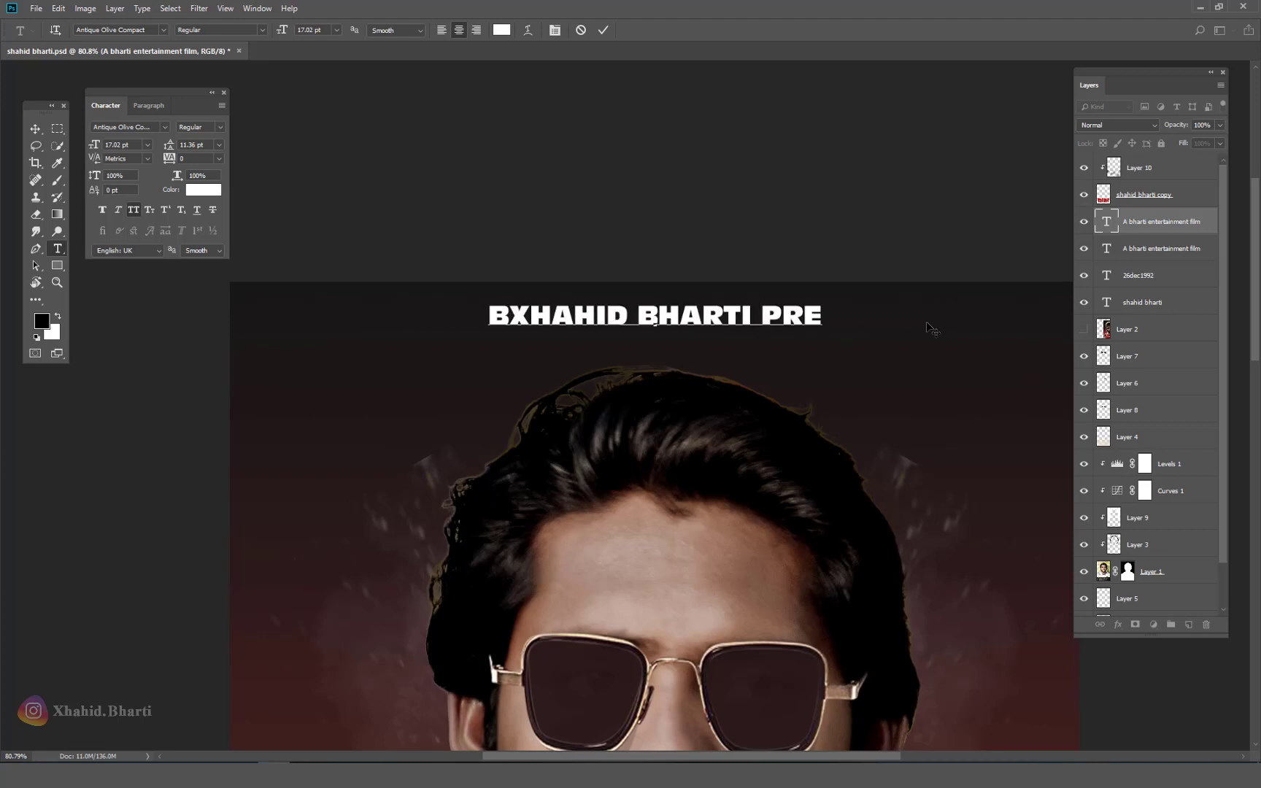
{"action": "type", "text": "SENT"}
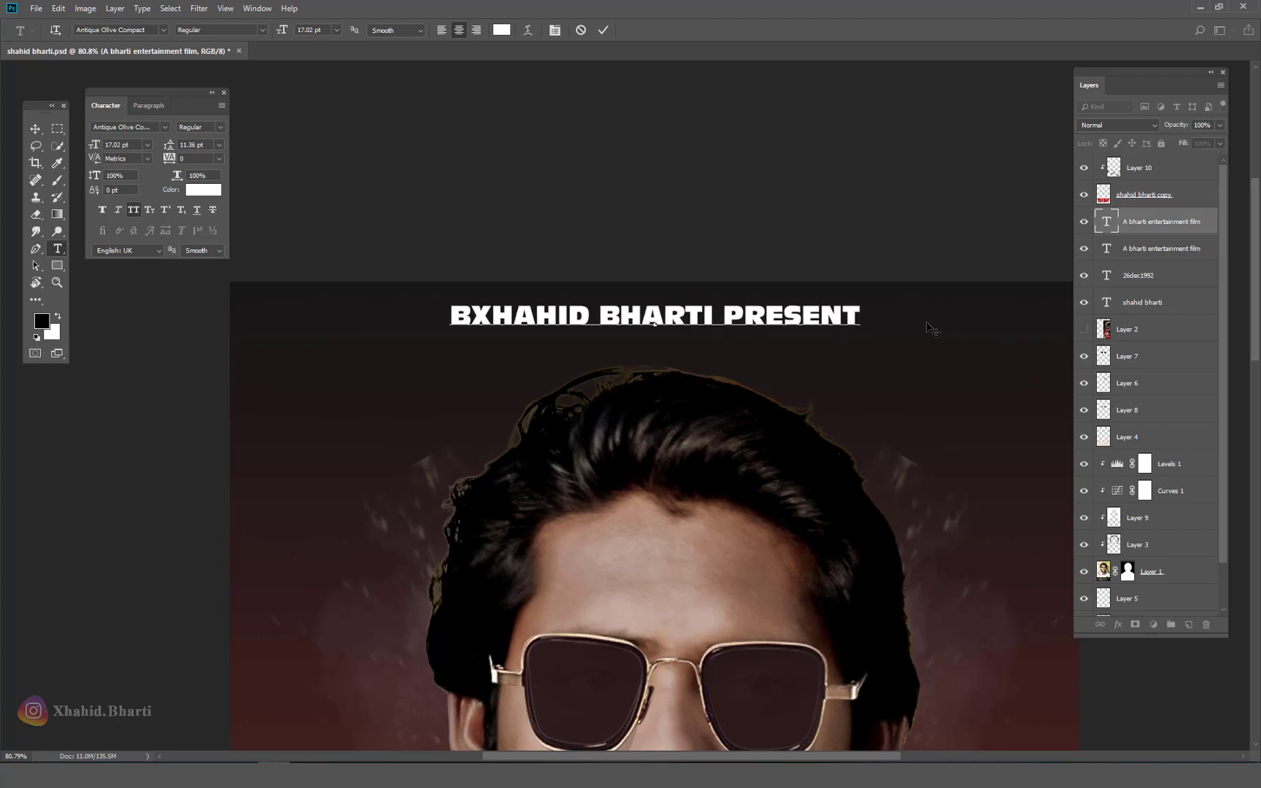
{"action": "type", "text": "S"}
{"action": "key", "text": "ctrl+Return"}
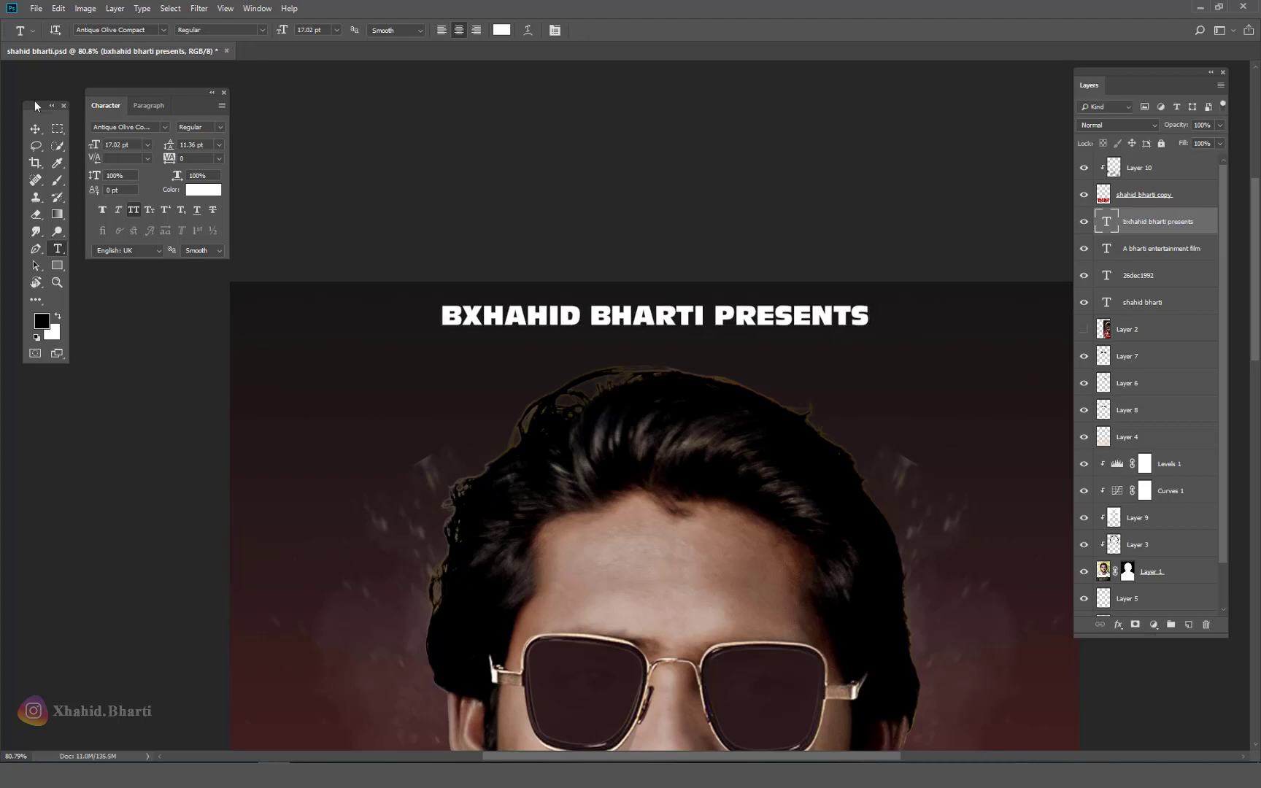
{"action": "left_click", "coordinate": [35, 129]}
Step: Set the PRESENTS credit line to 8 pt in the Character panel after trying several sizes
{"action": "double_click", "coordinate": [111, 144]}
{"action": "type", "text": "2"}
{"action": "key", "text": "Return"}
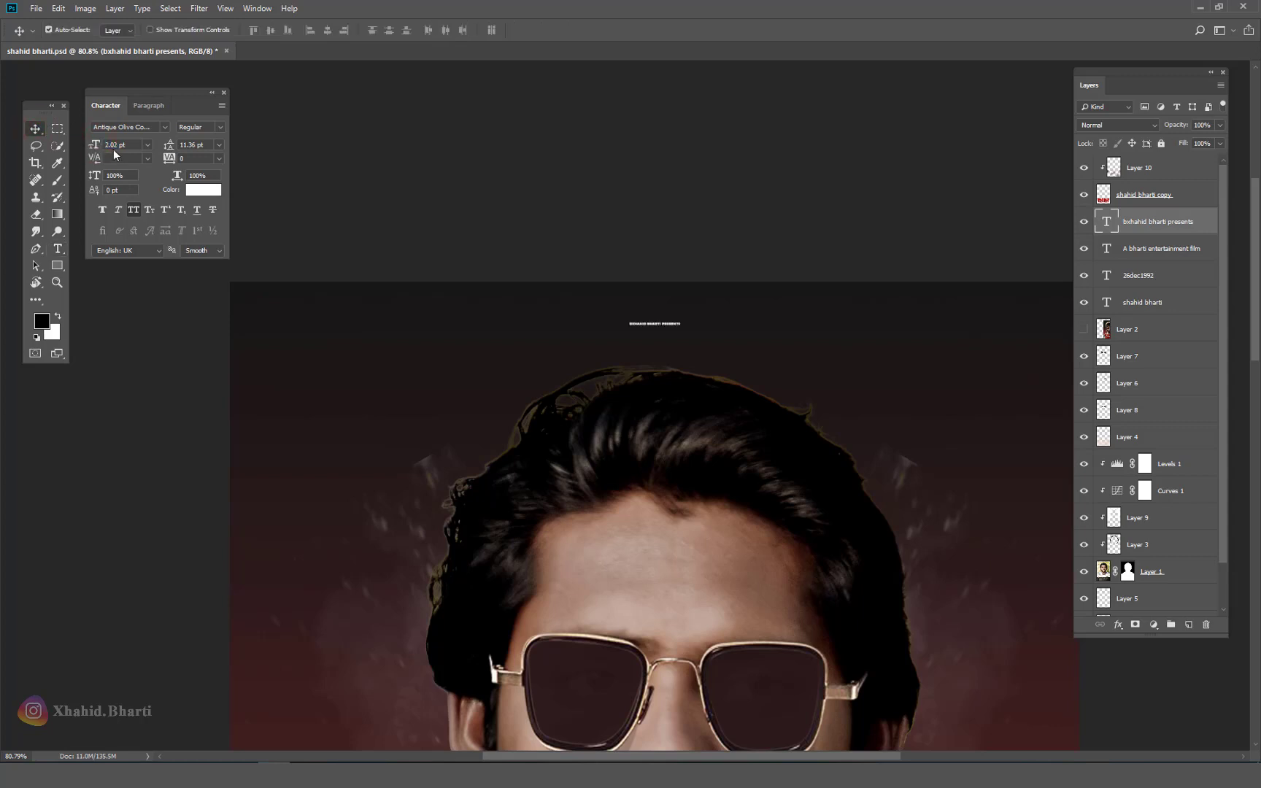
{"action": "left_click_drag", "start_coordinate": [129, 141], "coordinate": [81, 142]}
{"action": "type", "text": "55"}
{"action": "key", "text": "Return"}
{"action": "left_click", "coordinate": [91, 146]}
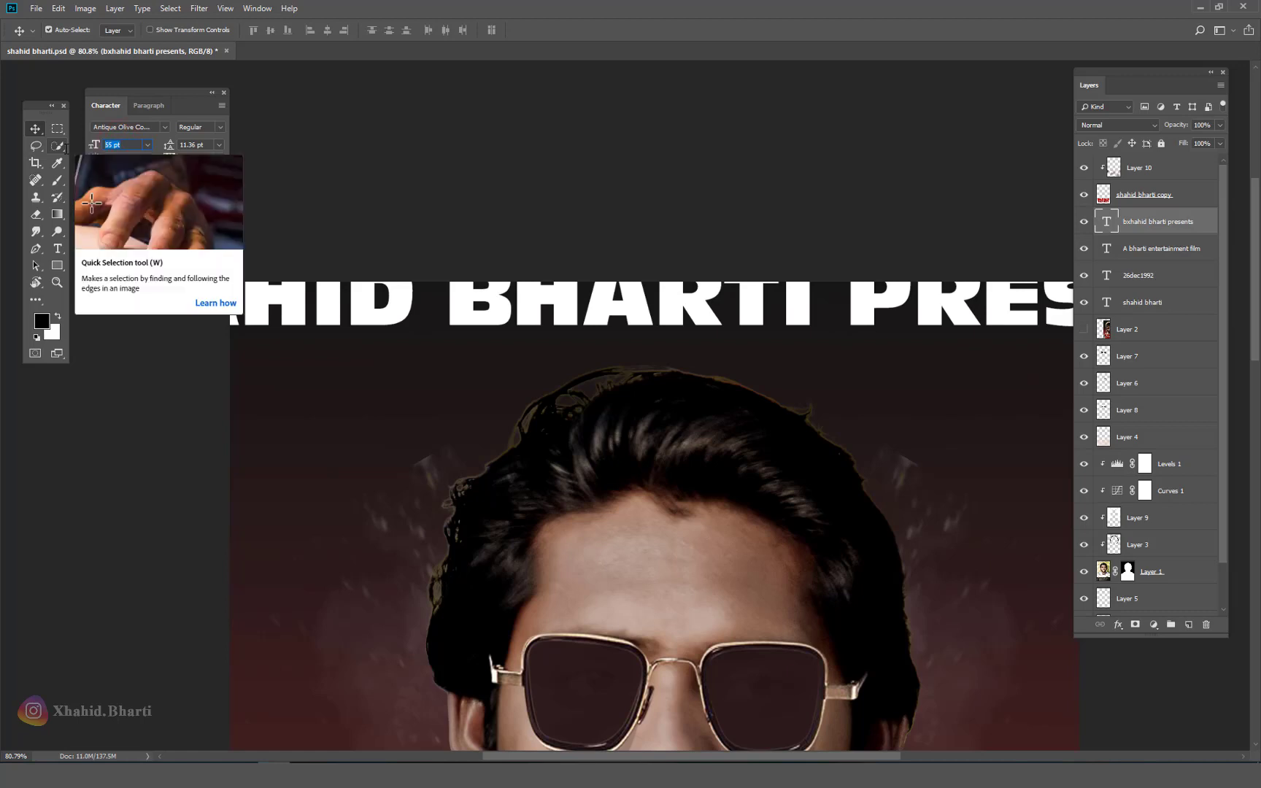
{"action": "key", "text": "Return"}
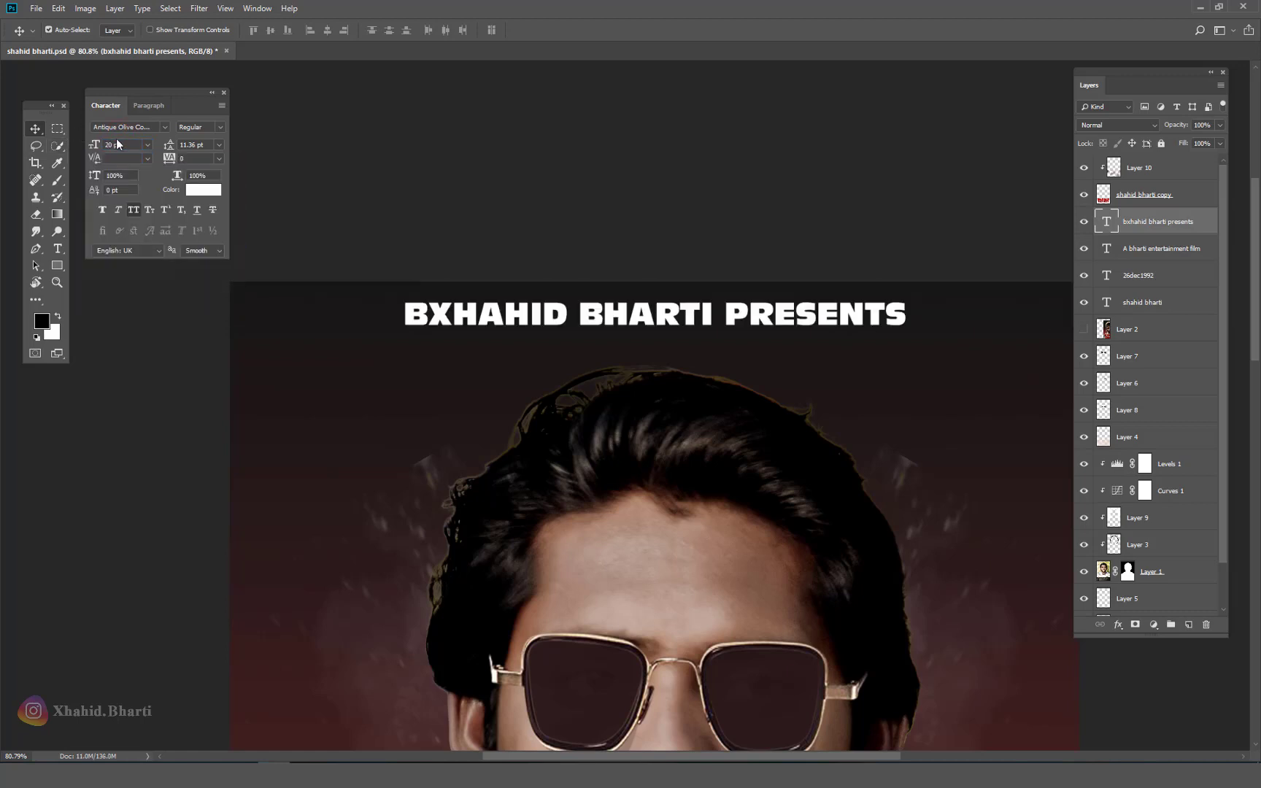
{"action": "type", "text": "18"}
{"action": "key", "text": "Return"}
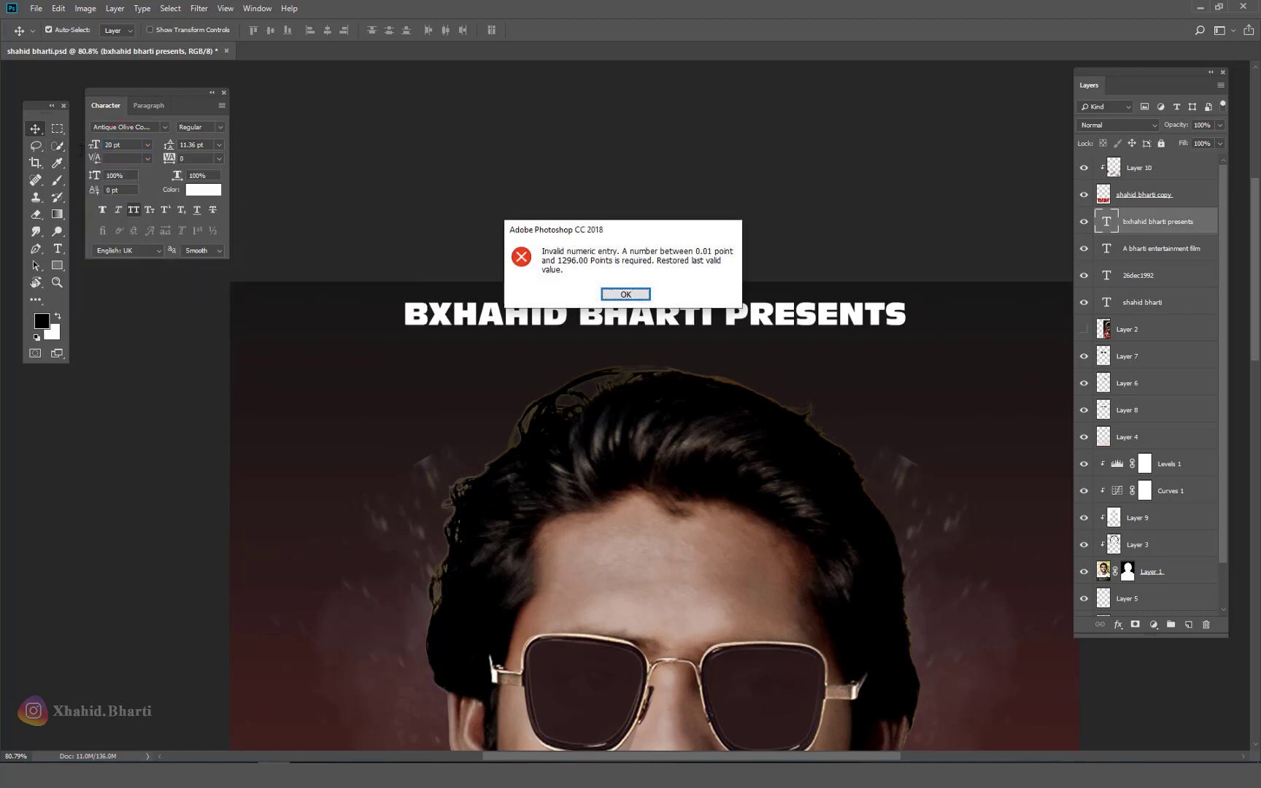
{"action": "key", "text": "Return"}
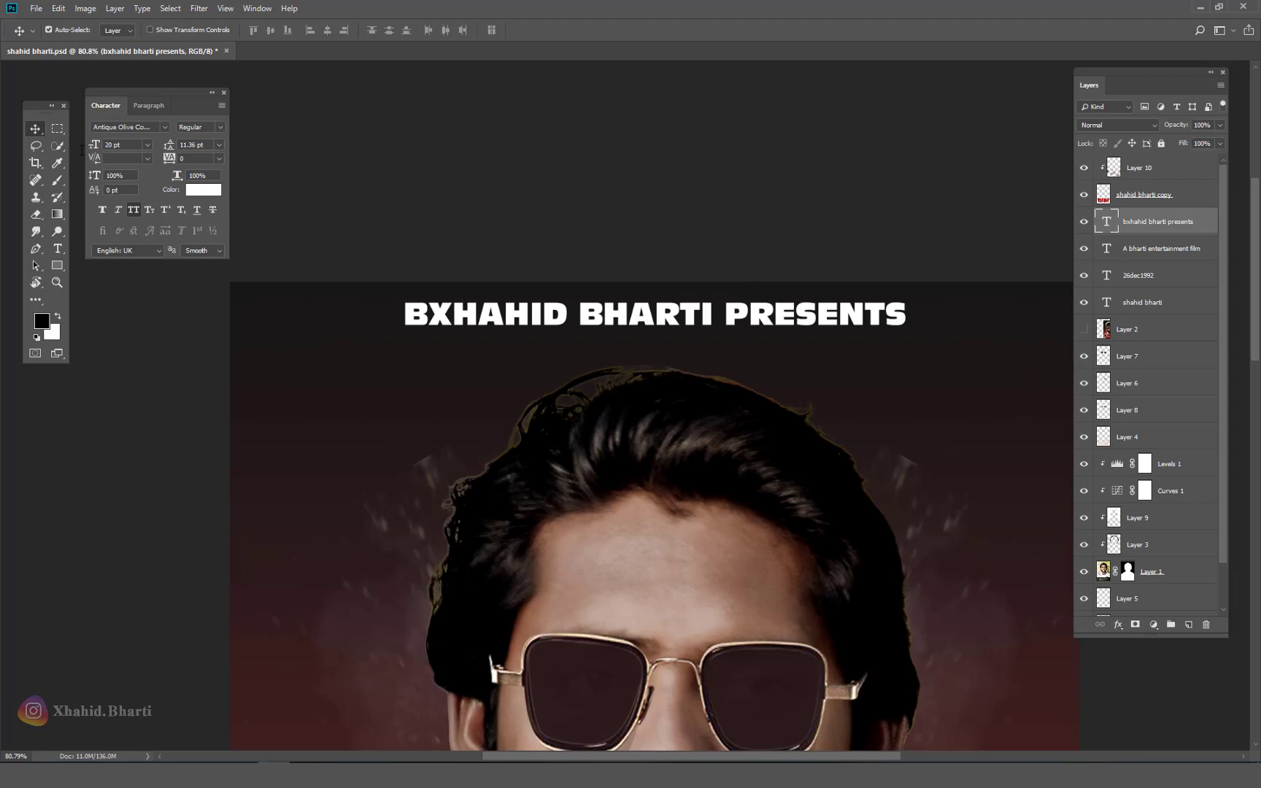
{"action": "key", "text": "Return"}
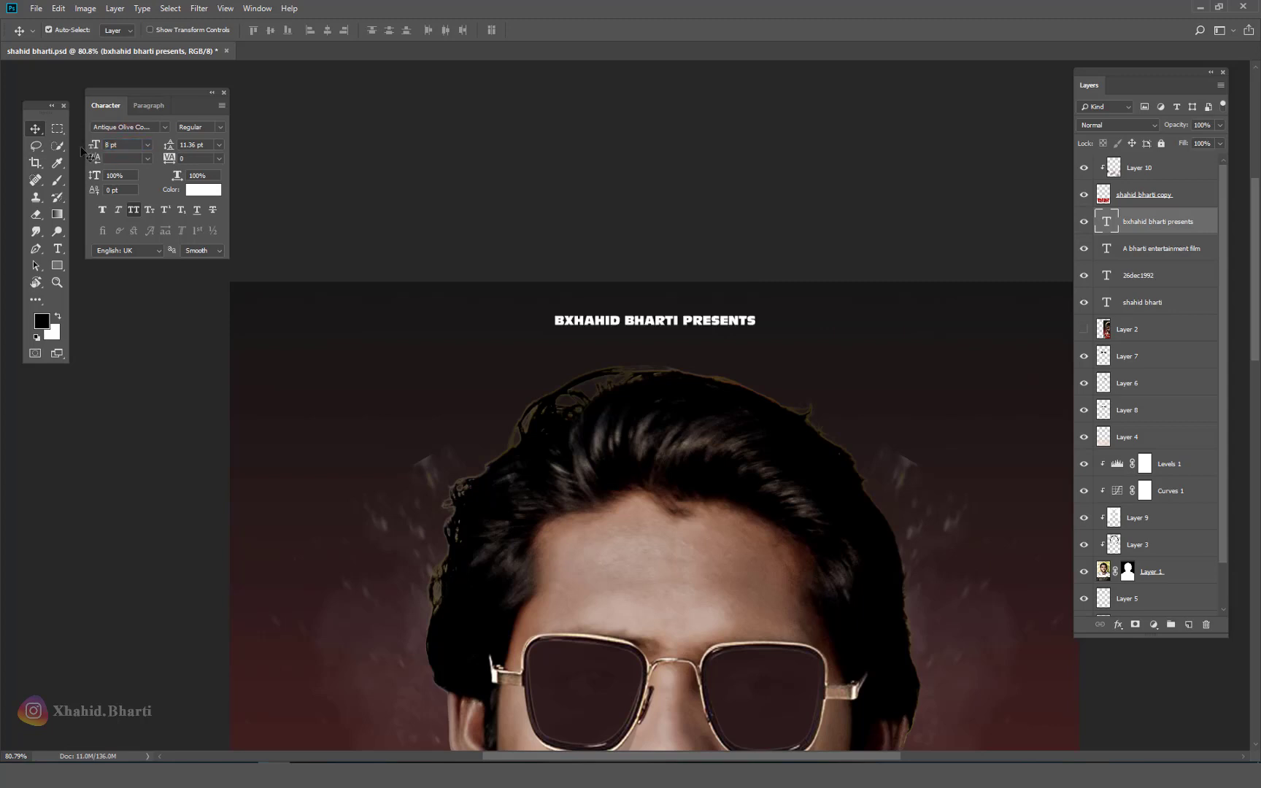
Step: Replace the stray 'BX' at the start of the credit line with 'X'
{"action": "left_click", "coordinate": [58, 249]}
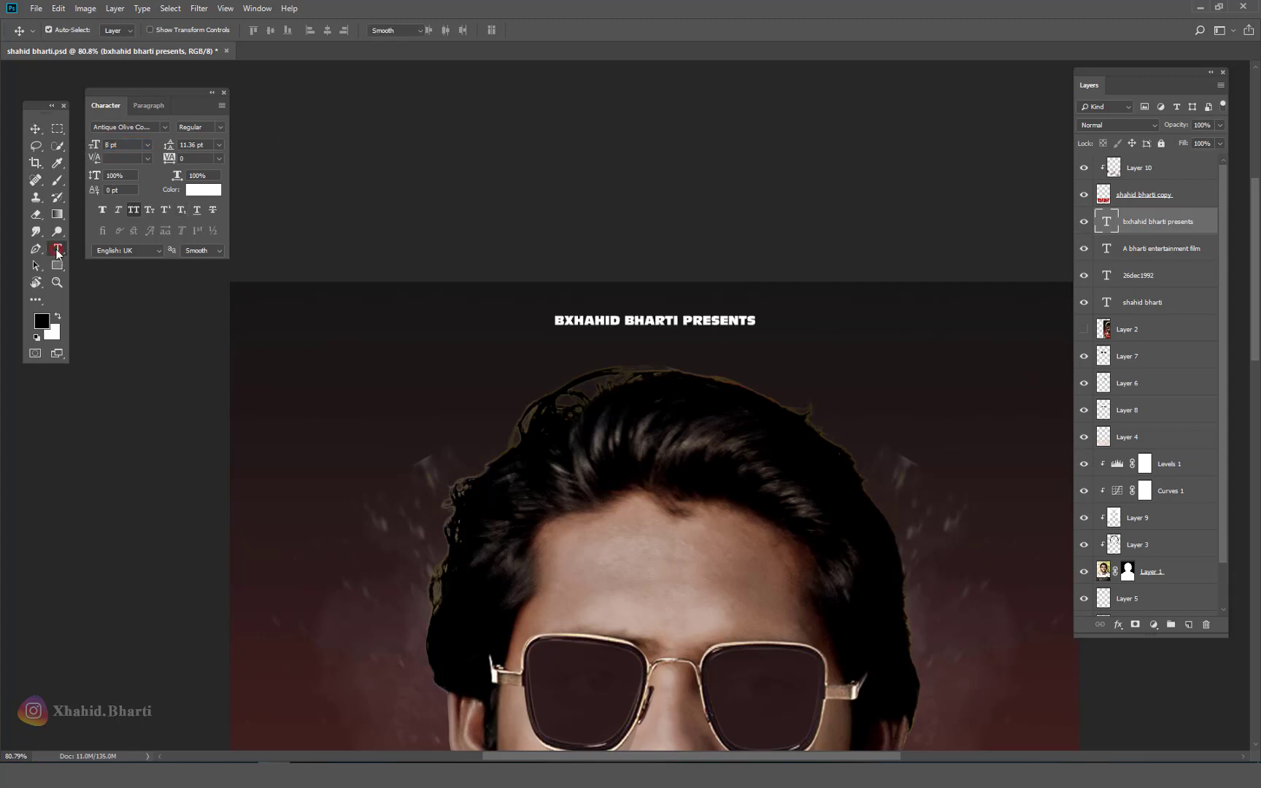
{"action": "left_click_drag", "start_coordinate": [574, 321], "coordinate": [536, 322]}
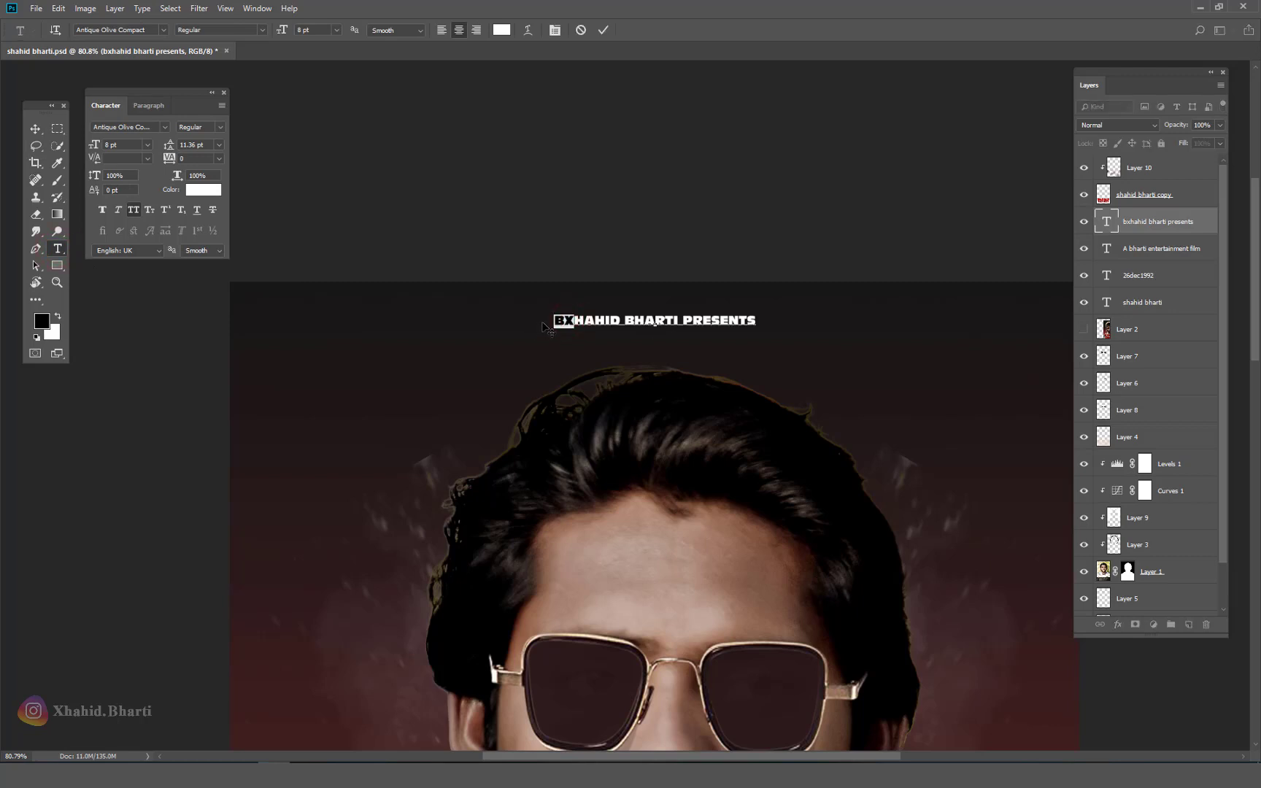
{"action": "type", "text": "x"}
{"action": "left_click", "coordinate": [35, 128]}
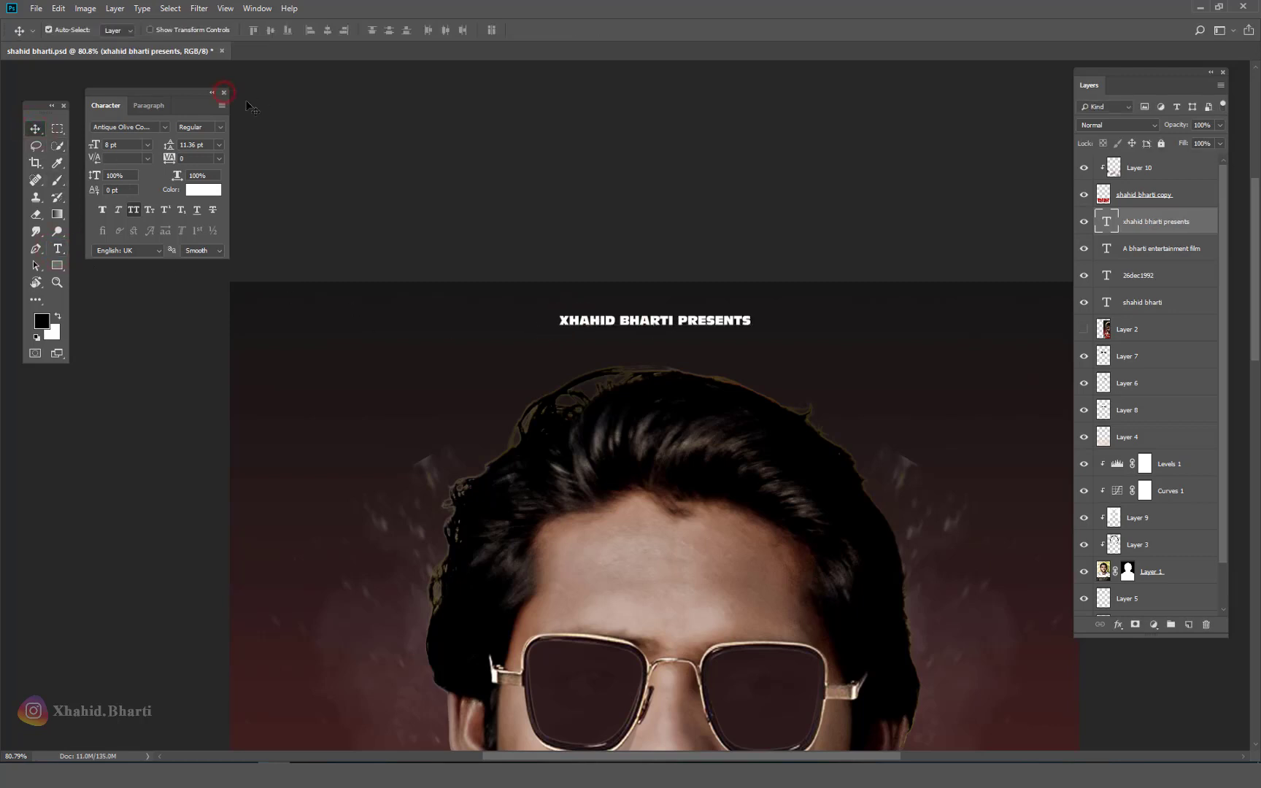
Step: Close the Character panel, centre the credit line horizontally on the canvas, and fit the poster on screen
{"action": "left_click", "coordinate": [224, 92]}
{"action": "key", "text": "ctrl+a"}
{"action": "left_click", "coordinate": [327, 30]}
{"action": "key", "text": "ctrl+d"}
{"action": "right_click", "coordinate": [661, 360]}
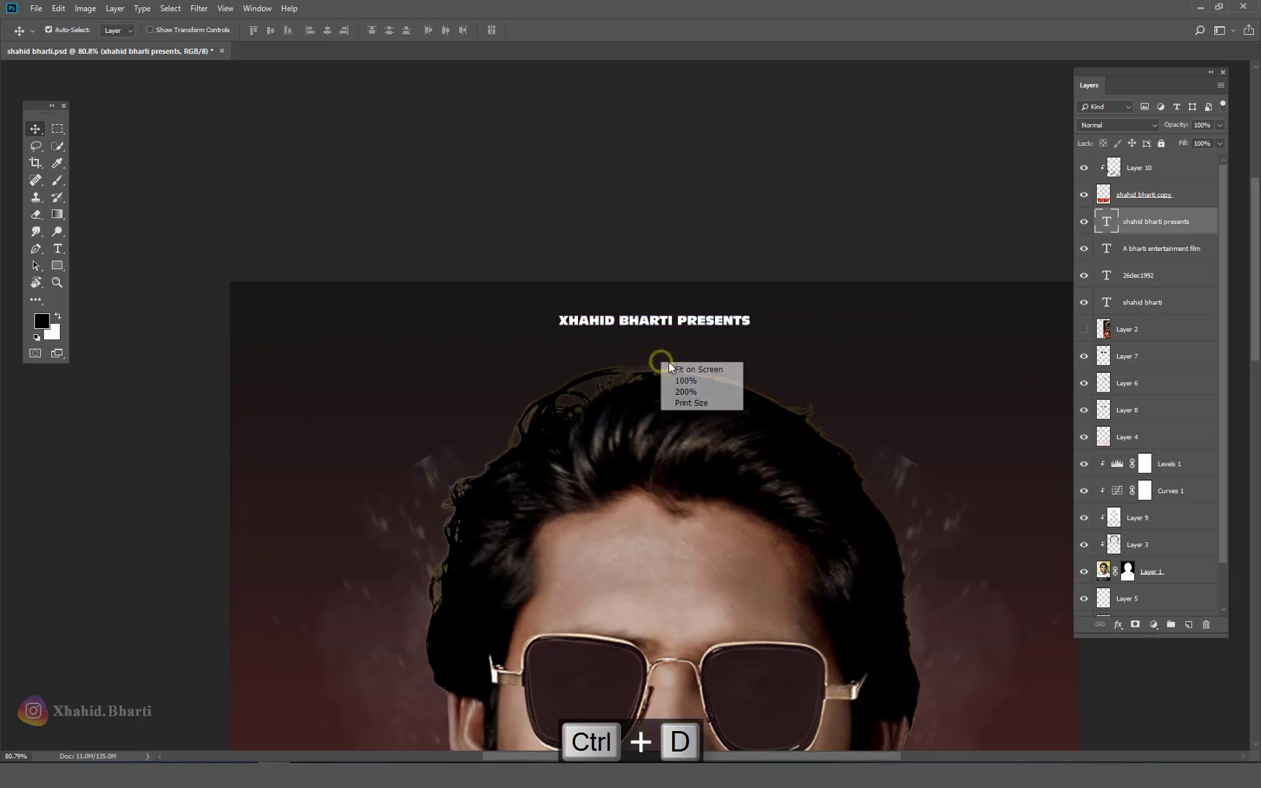
{"action": "left_click", "coordinate": [673, 369]}
{"action": "scroll", "coordinate": [593, 344], "scroll_direction": "down", "scroll_amount": 3}
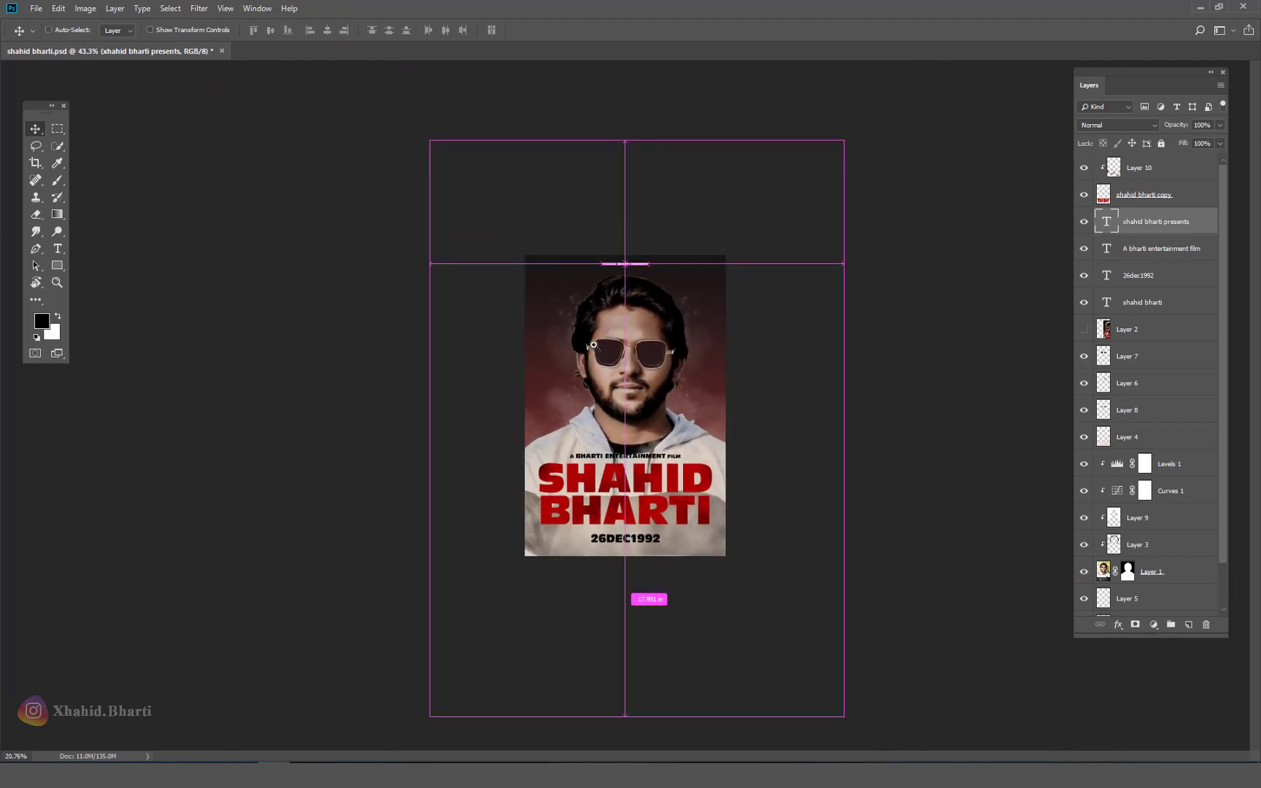
{"action": "scroll", "coordinate": [593, 345], "scroll_direction": "up", "scroll_amount": 5}
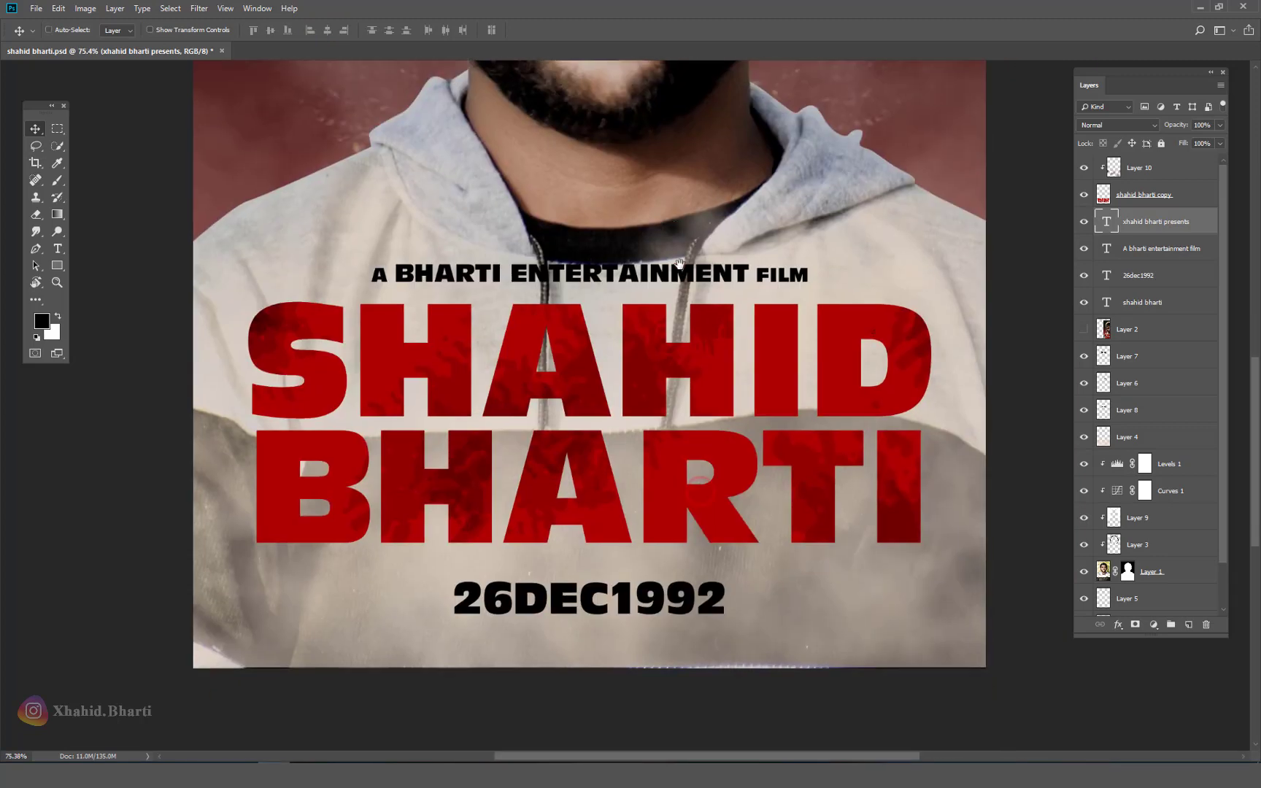
Step: Try repositioning the date and title text layers, undoing the unwanted moves
{"action": "left_click_drag", "start_coordinate": [678, 262], "coordinate": [675, 229]}
{"action": "left_click_drag", "start_coordinate": [635, 595], "coordinate": [634, 573]}
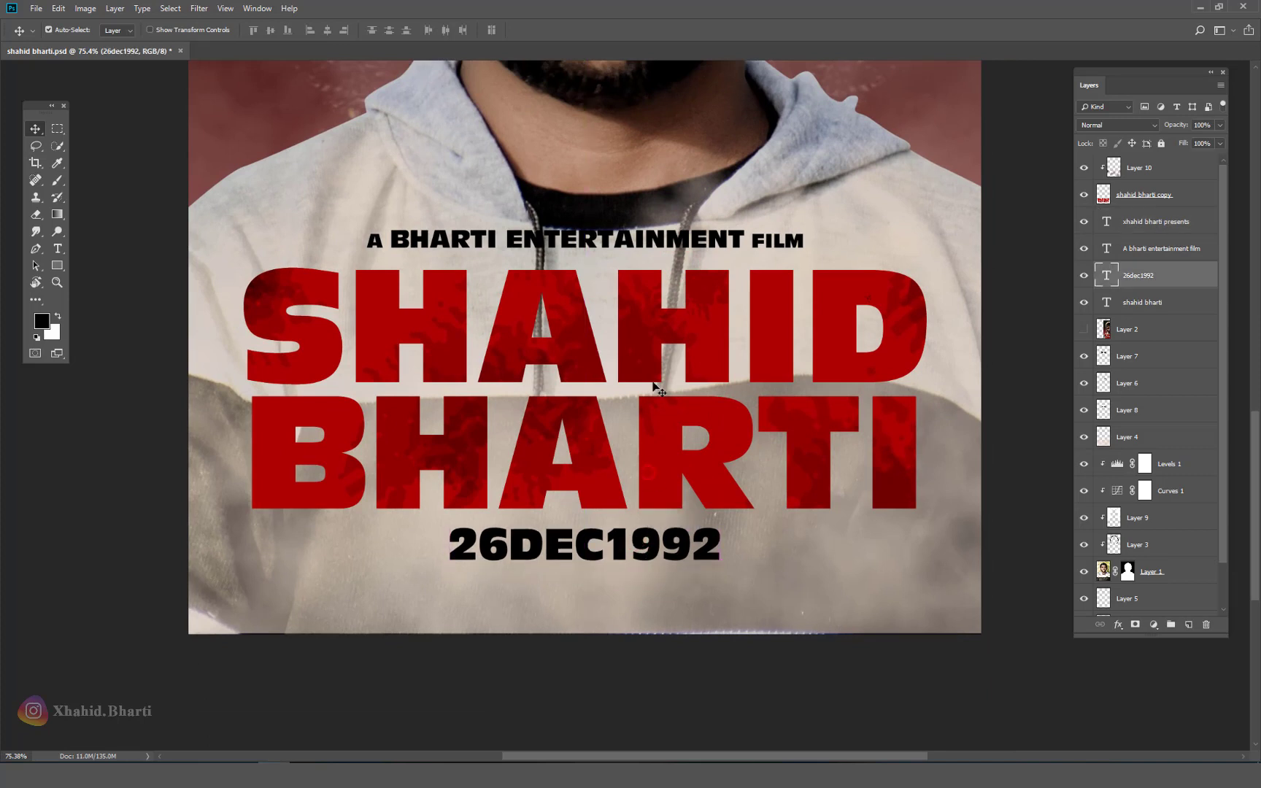
{"action": "left_click", "coordinate": [672, 263], "text": "shift"}
{"action": "left_click_drag", "start_coordinate": [673, 251], "coordinate": [673, 269]}
{"action": "left_click", "coordinate": [701, 240], "text": "shift"}
{"action": "key", "text": "ctrl+z"}
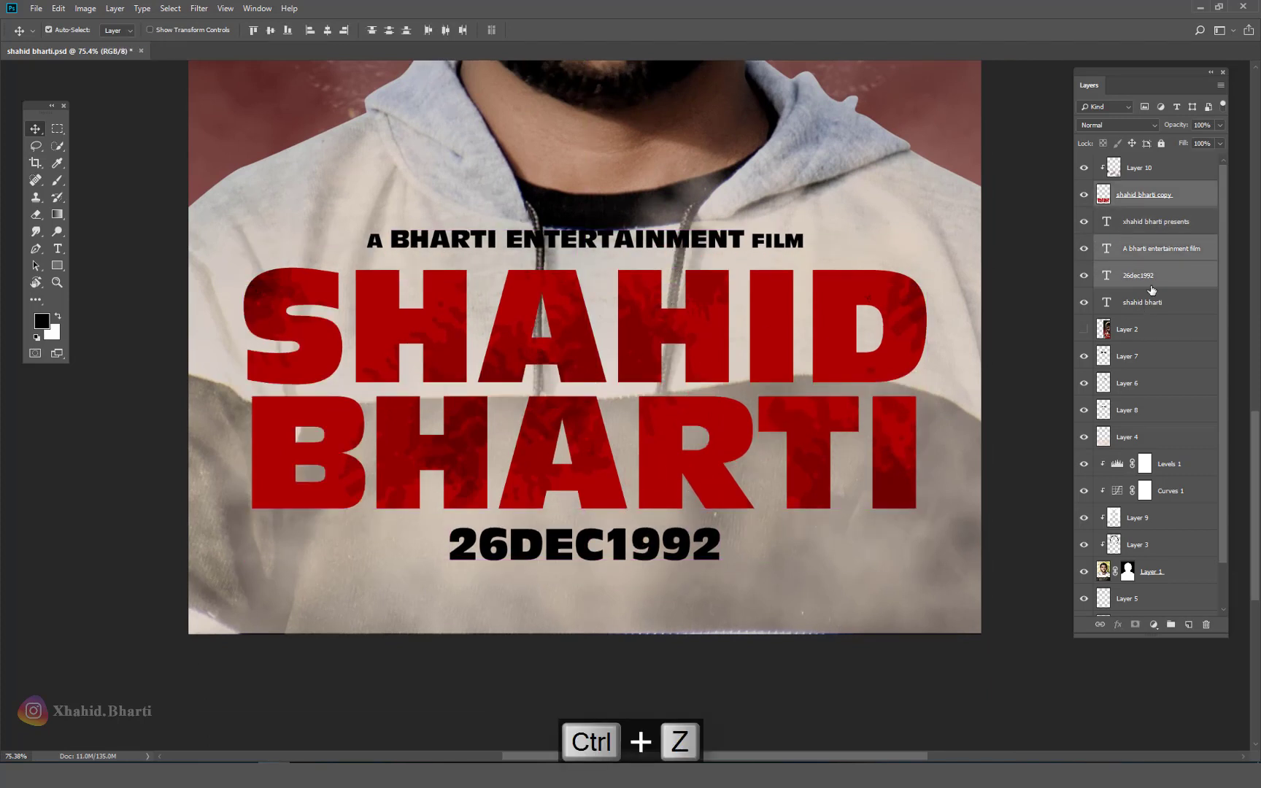
{"action": "left_click", "coordinate": [1169, 210], "text": "shift"}
{"action": "left_click", "coordinate": [1183, 170]}
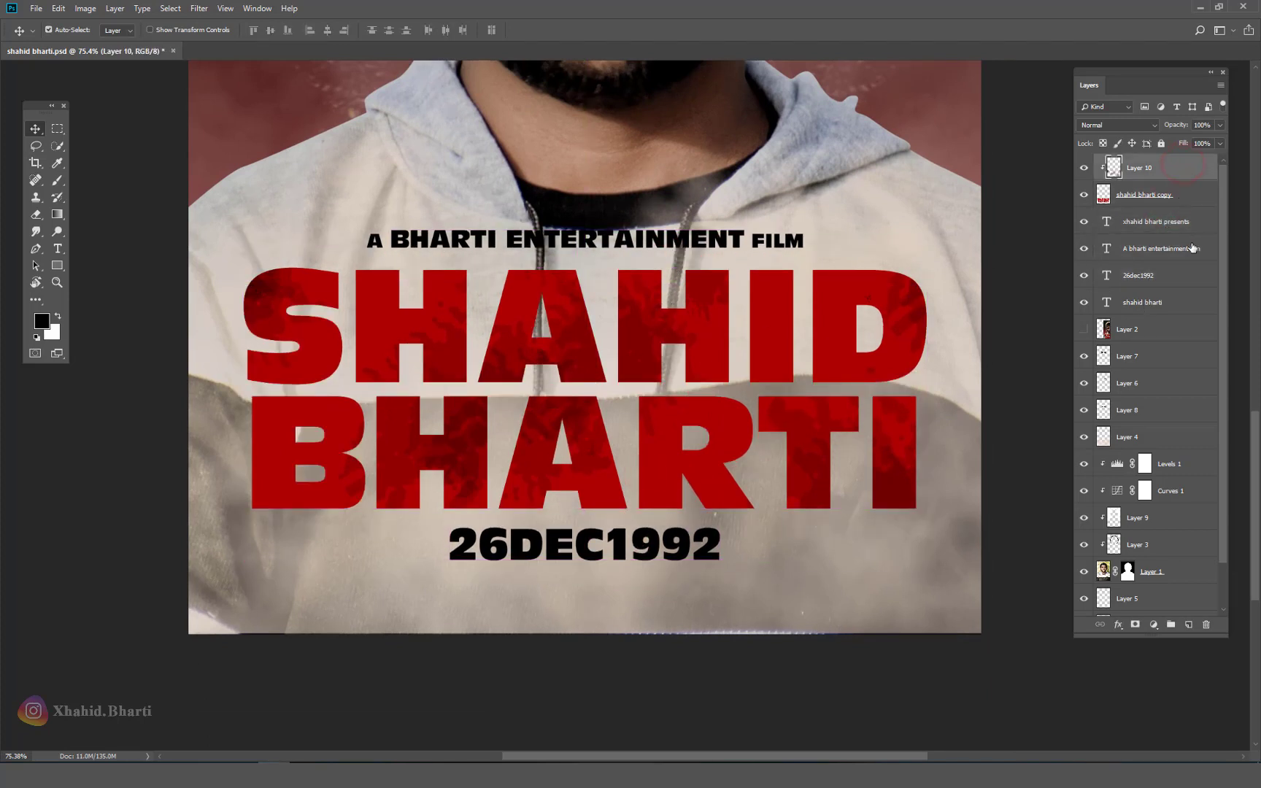
{"action": "left_click", "coordinate": [1167, 305], "text": "shift"}
{"action": "left_click", "coordinate": [1181, 277], "text": "shift"}
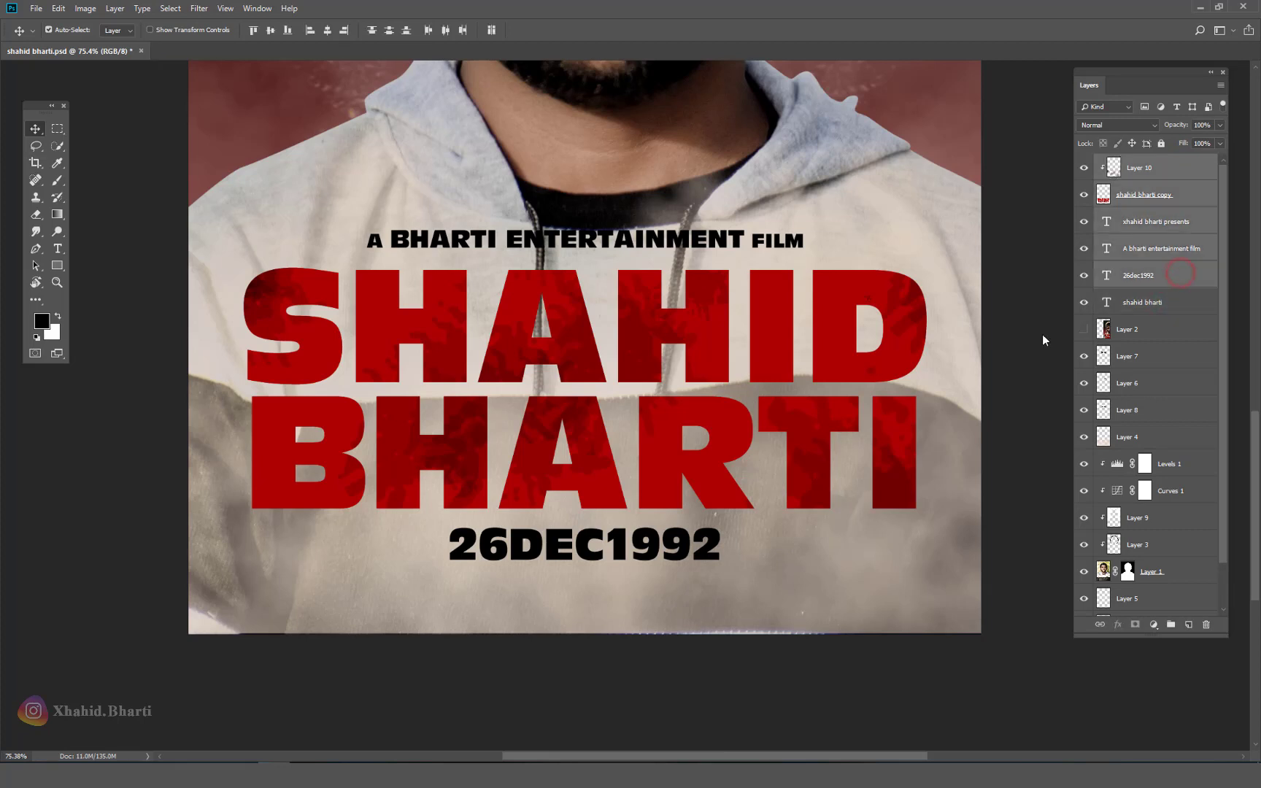
{"action": "left_click_drag", "start_coordinate": [700, 320], "coordinate": [703, 336]}
{"action": "key", "text": "ctrl+z"}
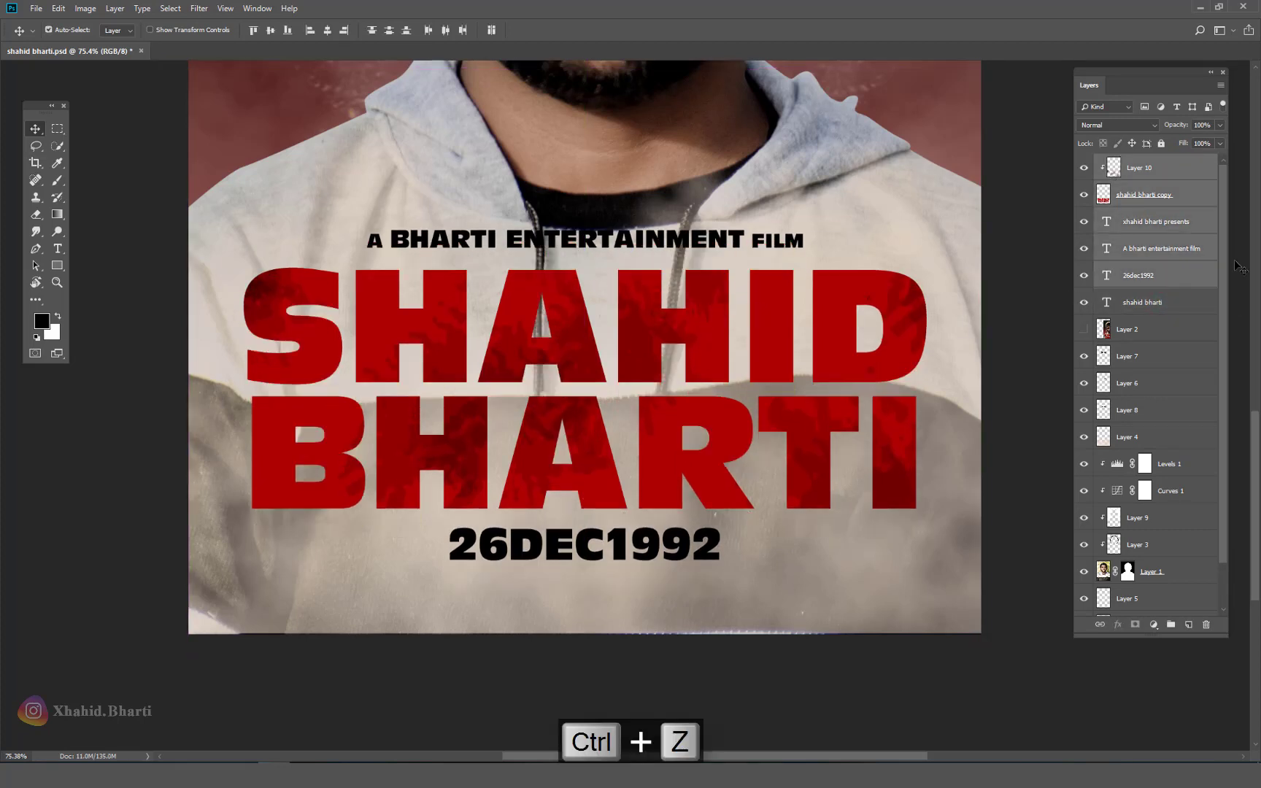
{"action": "left_click", "coordinate": [1045, 337]}
{"action": "left_click", "coordinate": [1086, 307]}
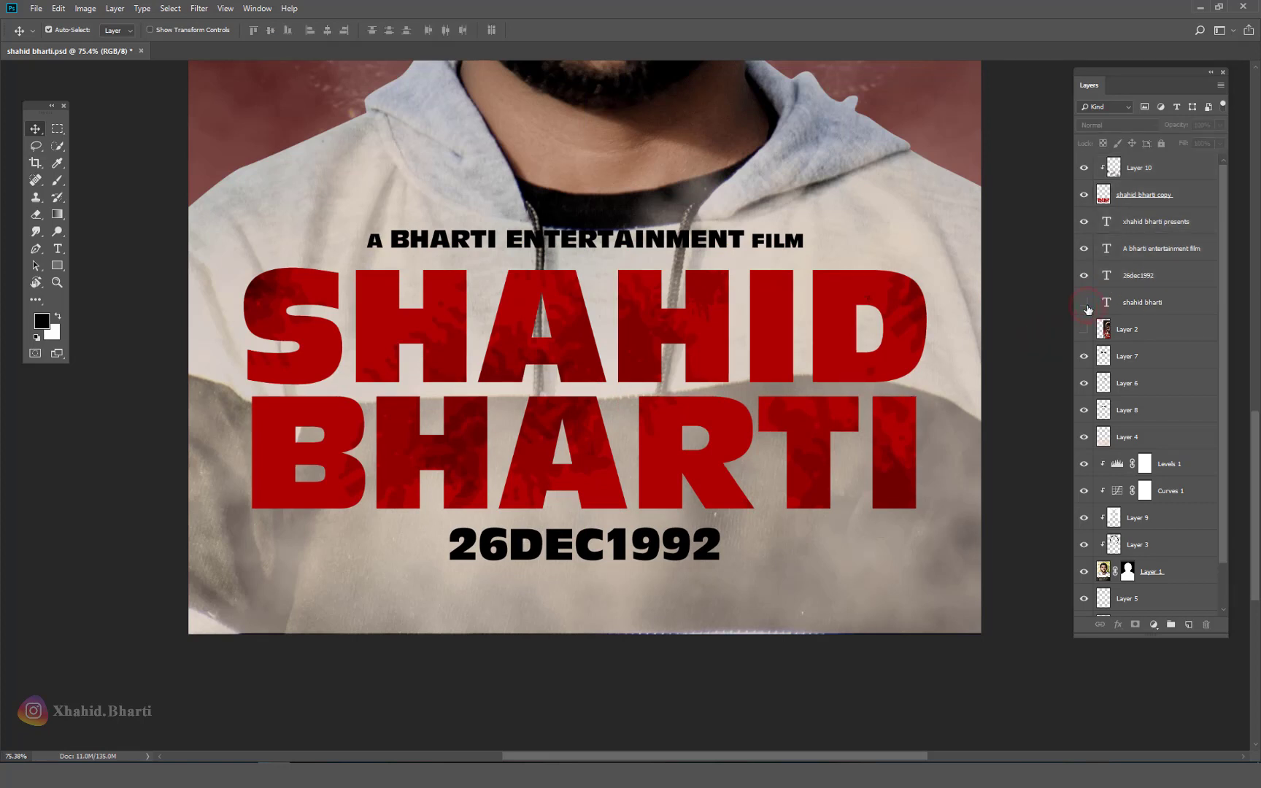
{"action": "left_click", "coordinate": [1160, 169]}
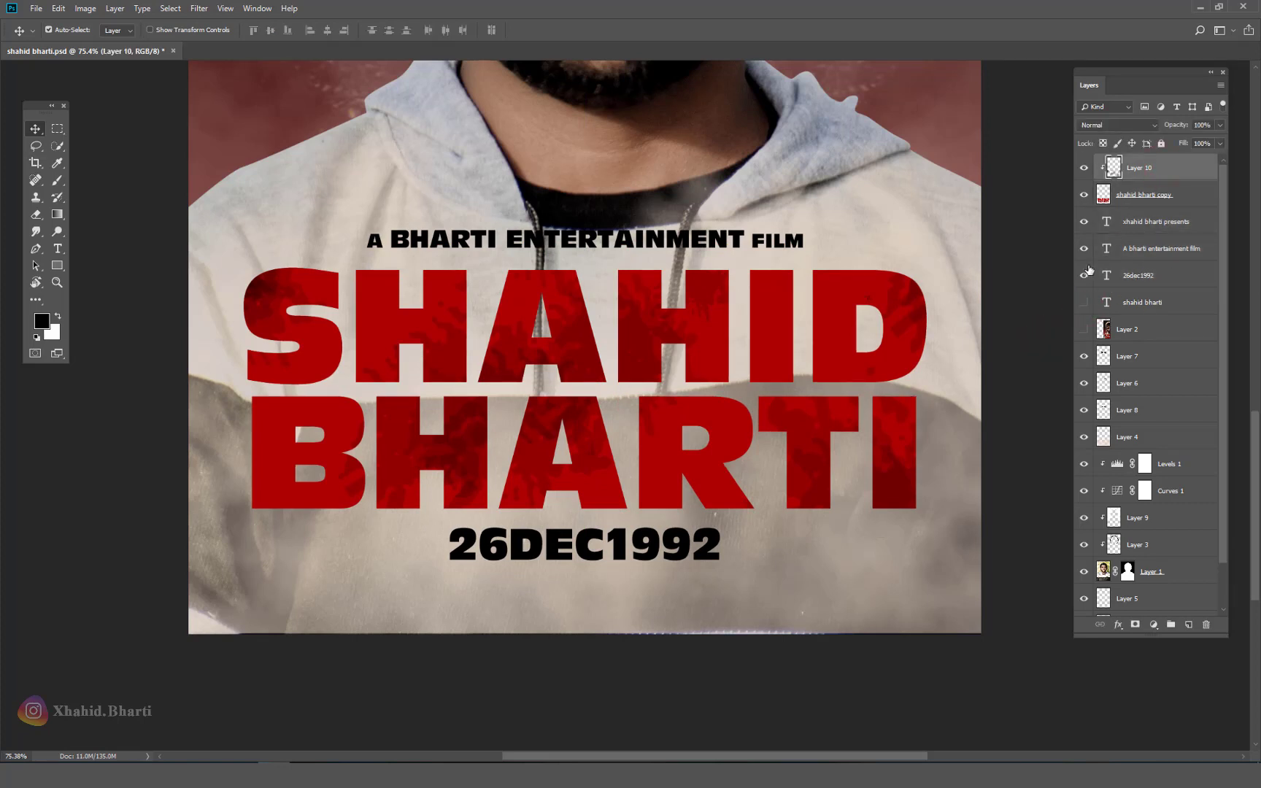
{"action": "left_click", "coordinate": [1168, 270], "text": "shift"}
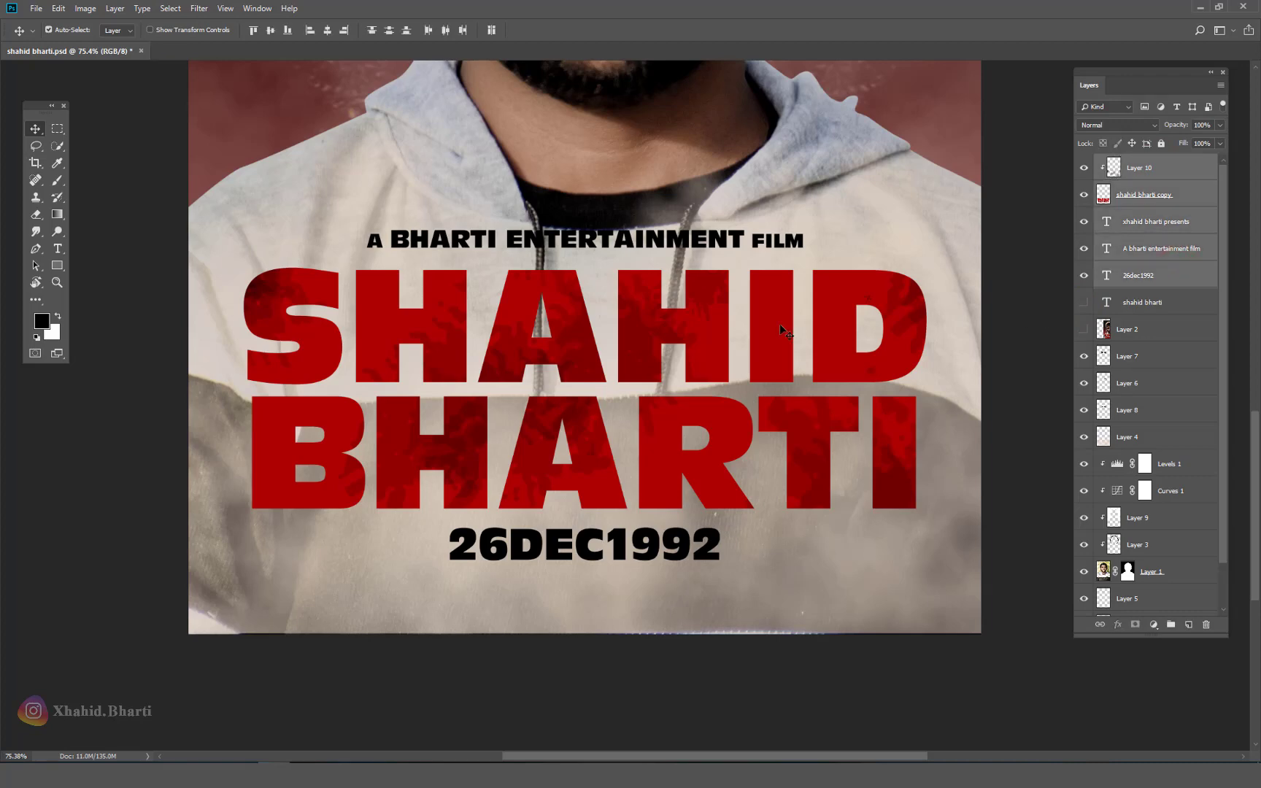
{"action": "left_click_drag", "start_coordinate": [779, 323], "coordinate": [778, 365]}
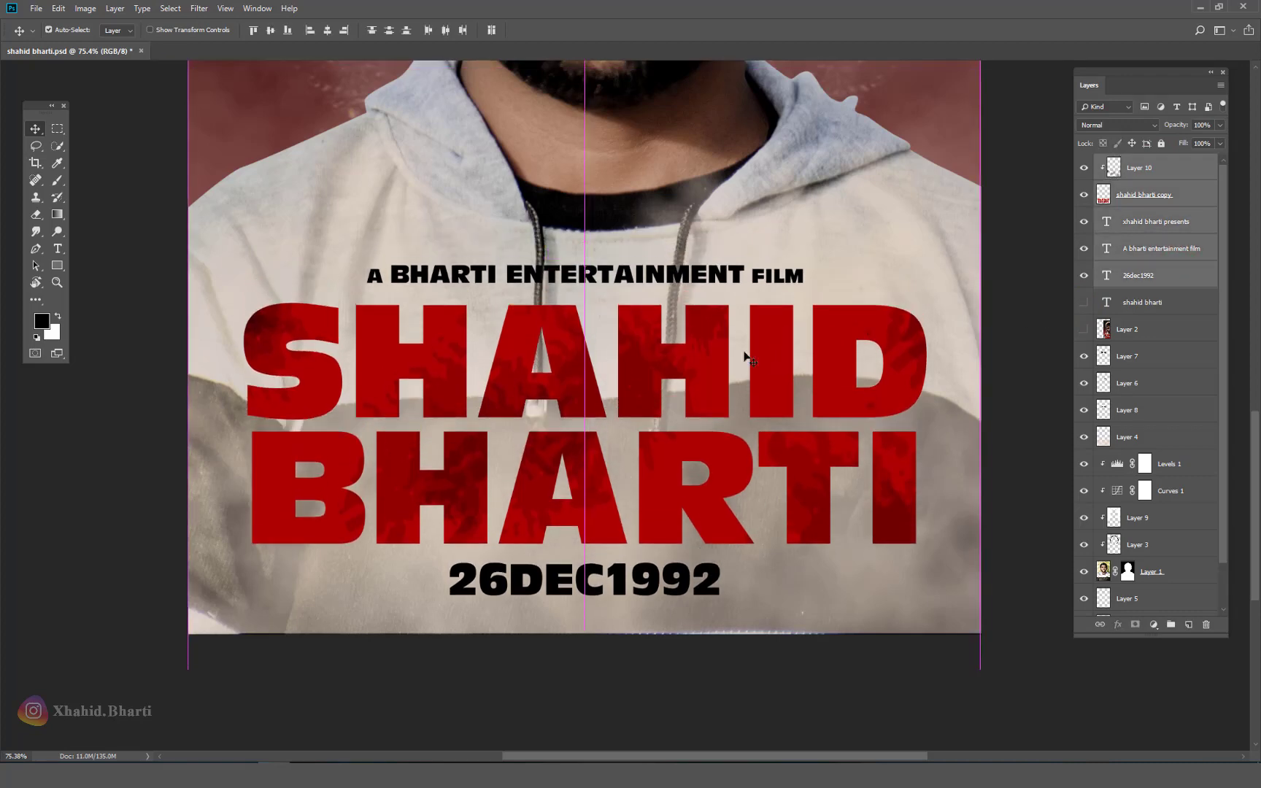
{"action": "right_click", "coordinate": [667, 300]}
{"action": "scroll", "coordinate": [694, 344], "scroll_direction": "down", "scroll_amount": 6}
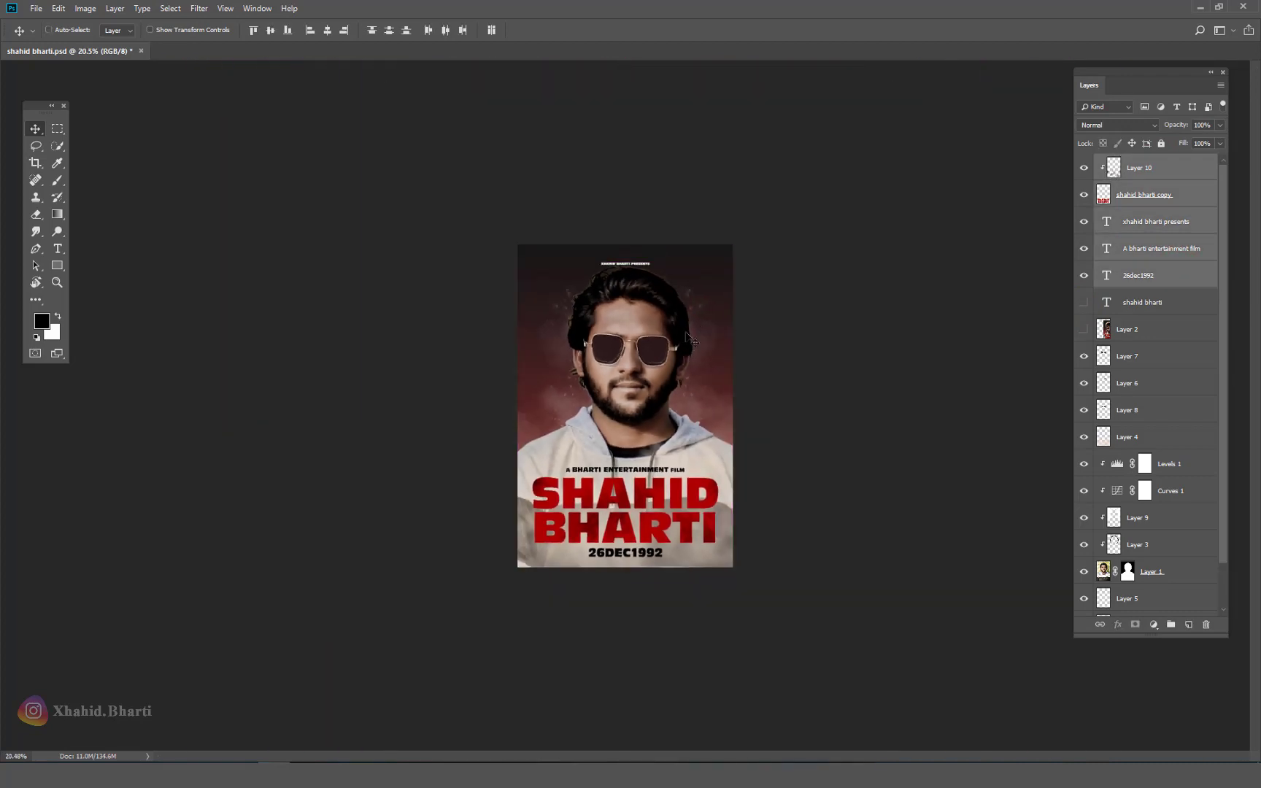
Step: Save, then set Layer 7, the lens tint, to Hard Light at 100% opacity
{"action": "key", "text": "ctrl+s"}
{"action": "scroll", "coordinate": [686, 339], "scroll_direction": "up", "scroll_amount": 6}
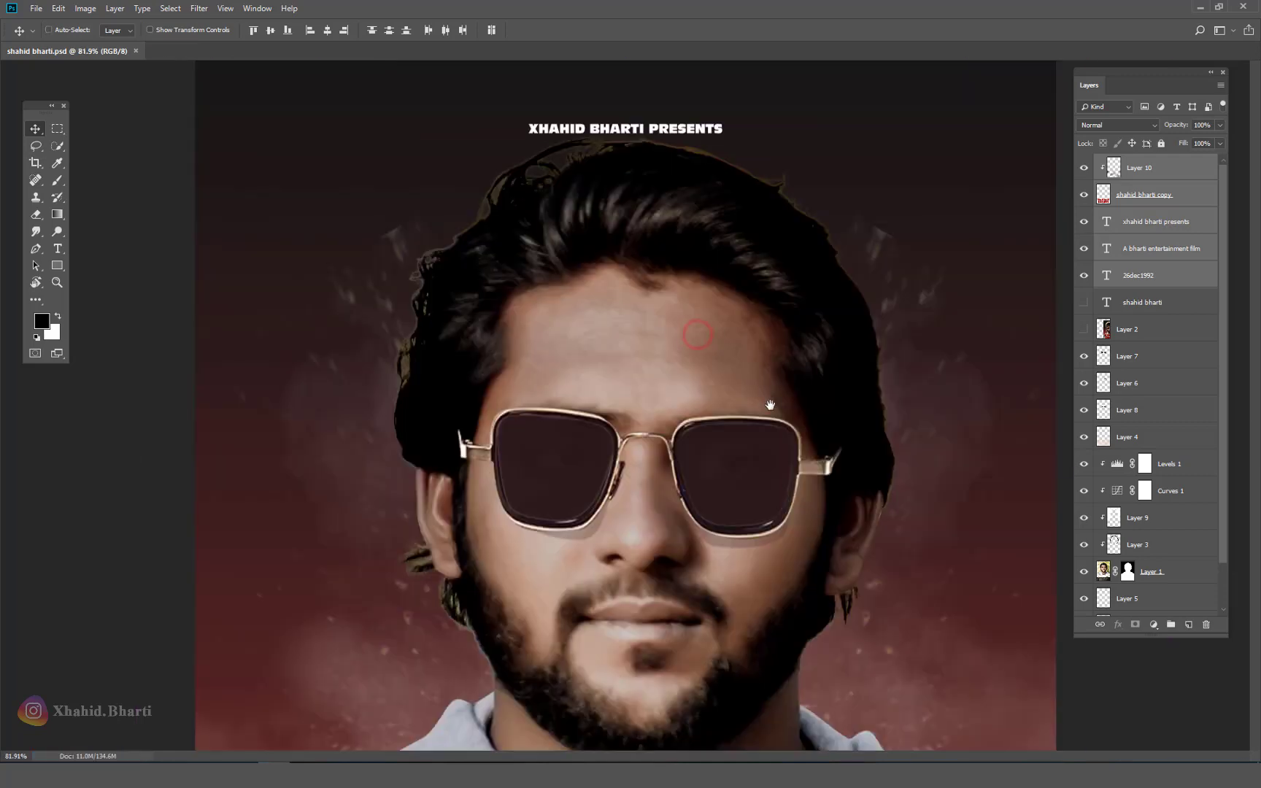
{"action": "left_click", "coordinate": [733, 474]}
{"action": "scroll", "coordinate": [1119, 122], "scroll_direction": "down", "scroll_amount": 3}
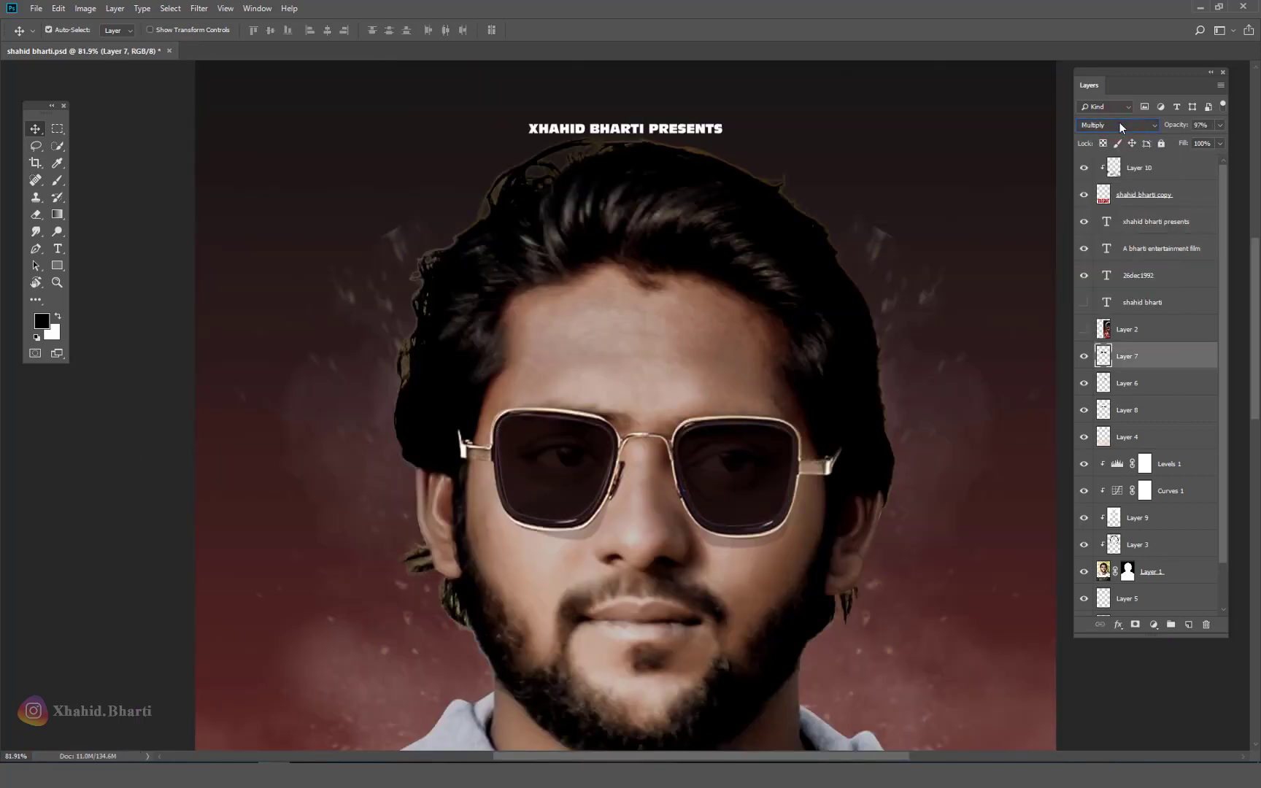
{"action": "scroll", "coordinate": [1119, 122], "scroll_direction": "down", "scroll_amount": 1}
{"action": "scroll", "coordinate": [1120, 122], "scroll_direction": "up", "scroll_amount": 2}
{"action": "scroll", "coordinate": [1119, 122], "scroll_direction": "down", "scroll_amount": 1}
{"action": "scroll", "coordinate": [1120, 122], "scroll_direction": "down", "scroll_amount": 10}
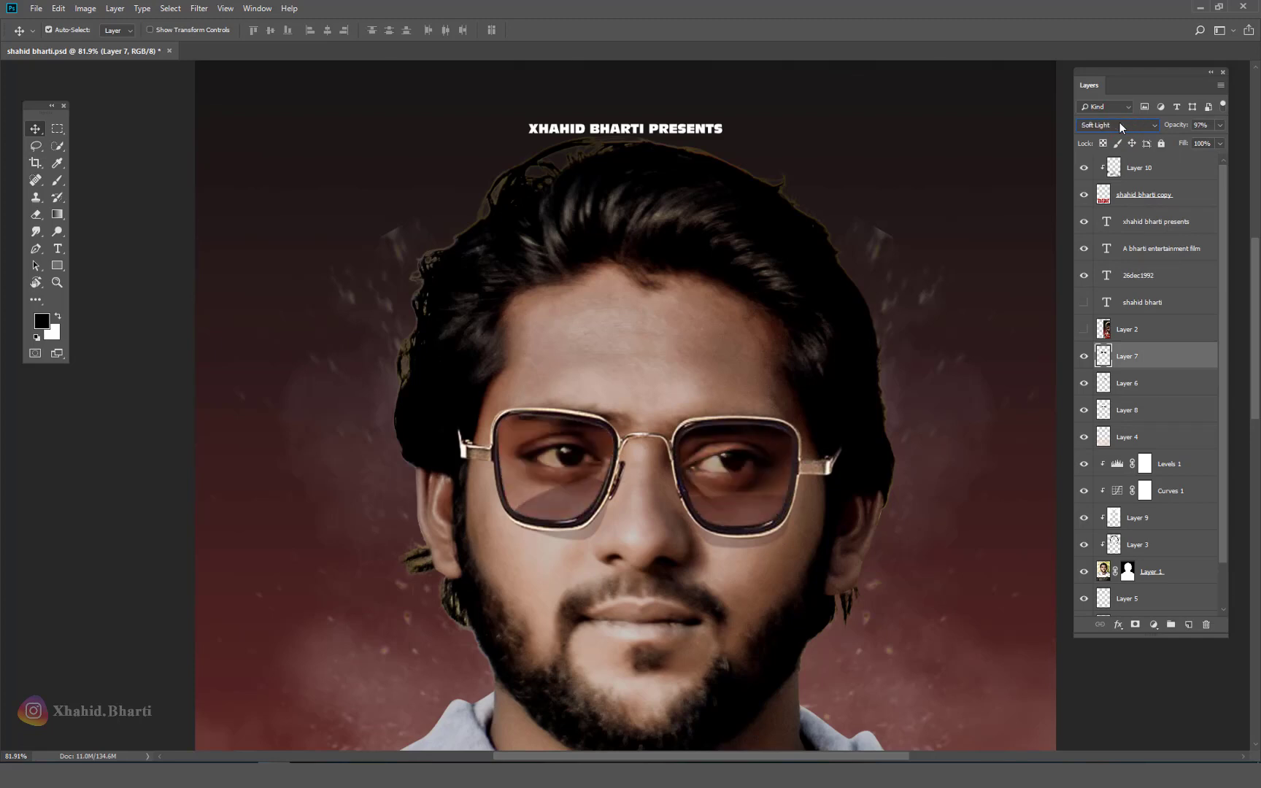
{"action": "scroll", "coordinate": [1119, 122], "scroll_direction": "down", "scroll_amount": 2}
{"action": "scroll", "coordinate": [1119, 122], "scroll_direction": "up", "scroll_amount": 1}
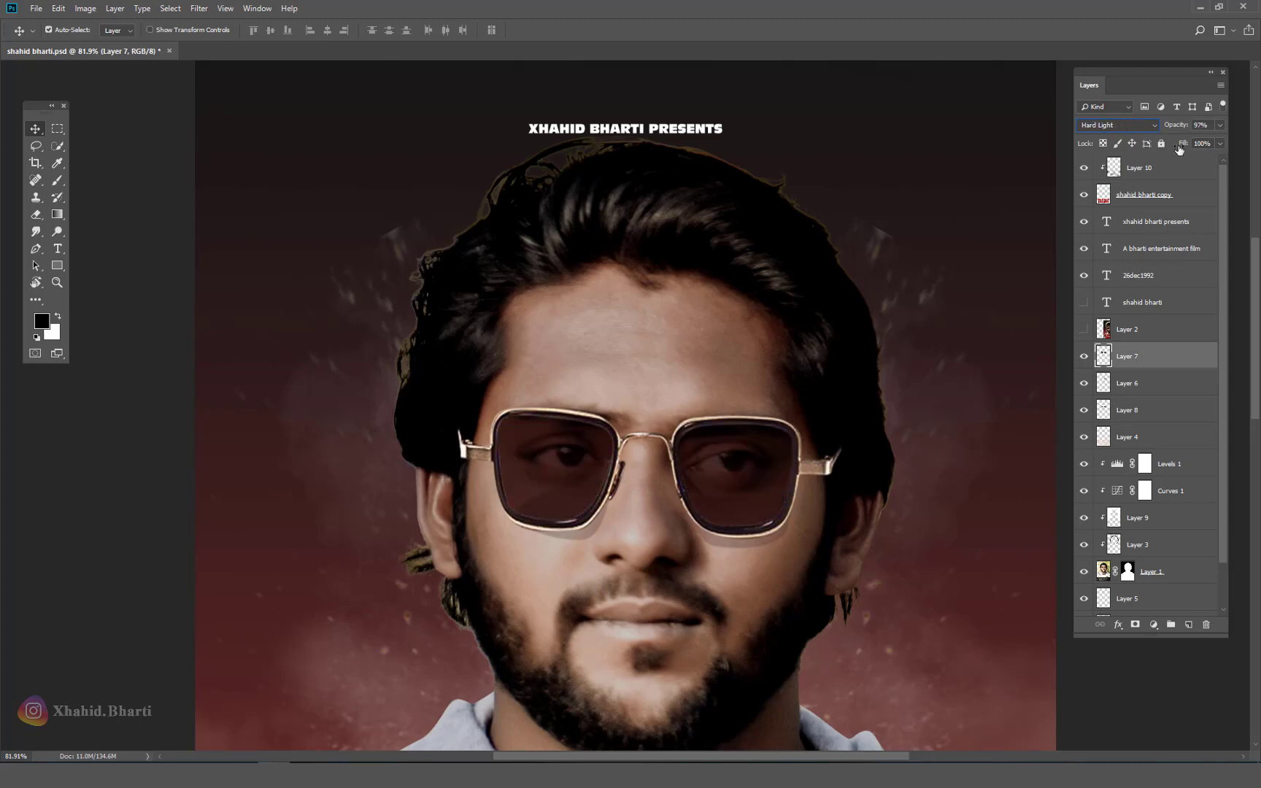
{"action": "left_click_drag", "start_coordinate": [1175, 124], "coordinate": [1258, 126]}
Step: Duplicate Layer 7 with the copy at 50% opacity, then fit the poster on screen
{"action": "key", "text": "ctrl+j"}
{"action": "key", "text": "2"}
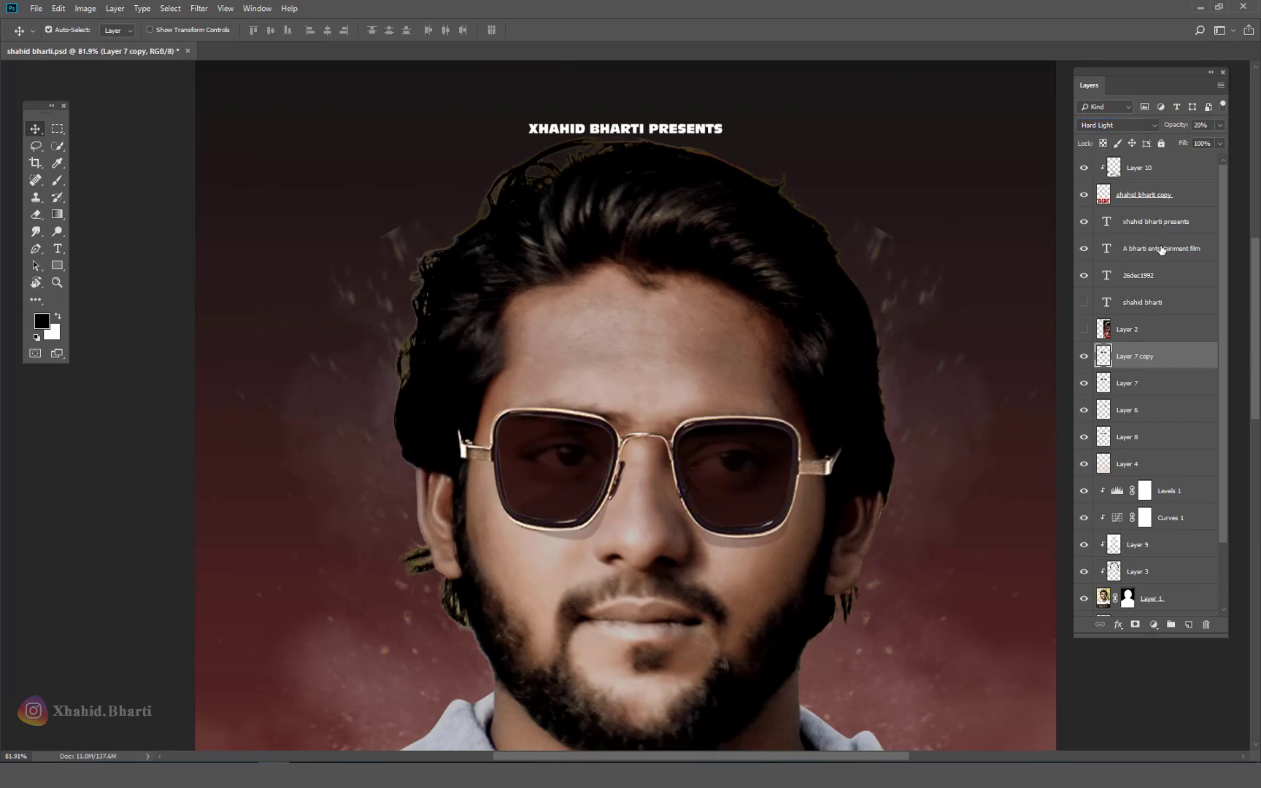
{"action": "key", "text": "8"}
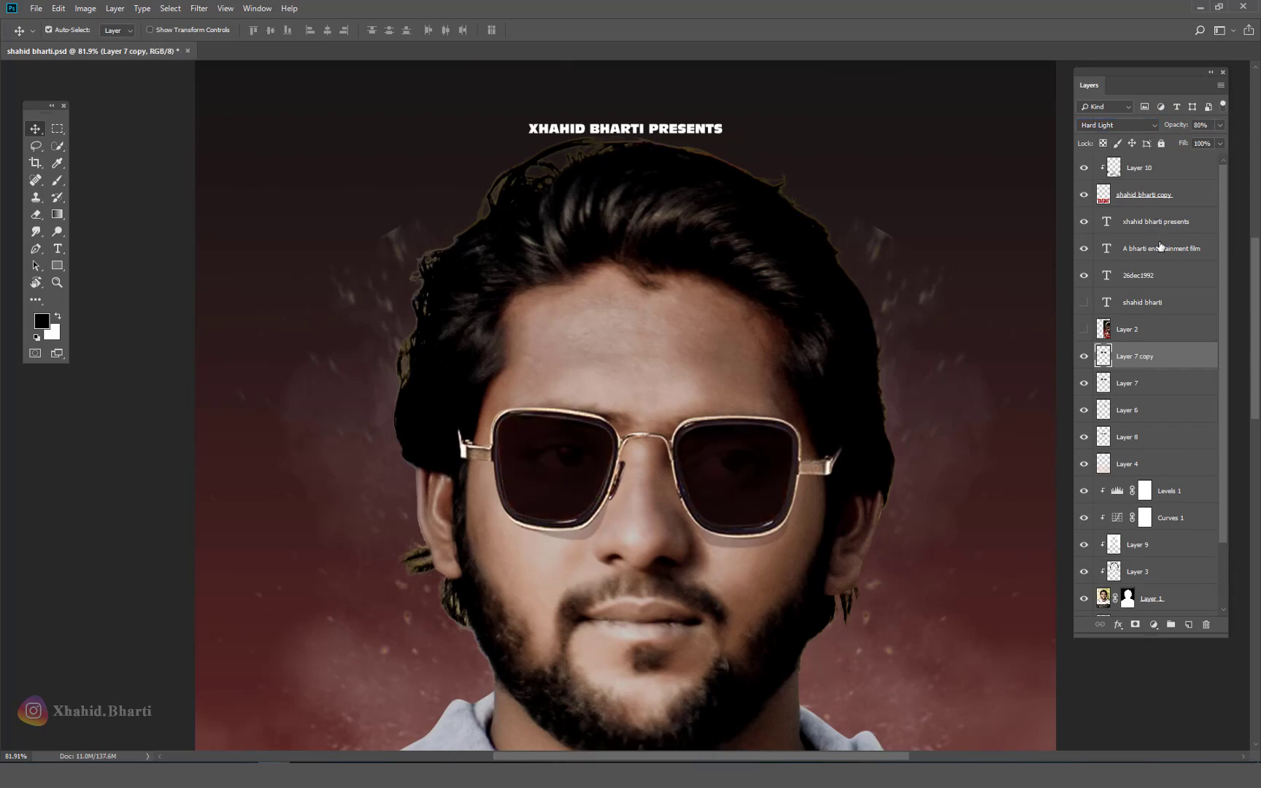
{"action": "key", "text": "5"}
{"action": "right_click", "coordinate": [858, 300]}
{"action": "key", "text": "ctrl+0"}
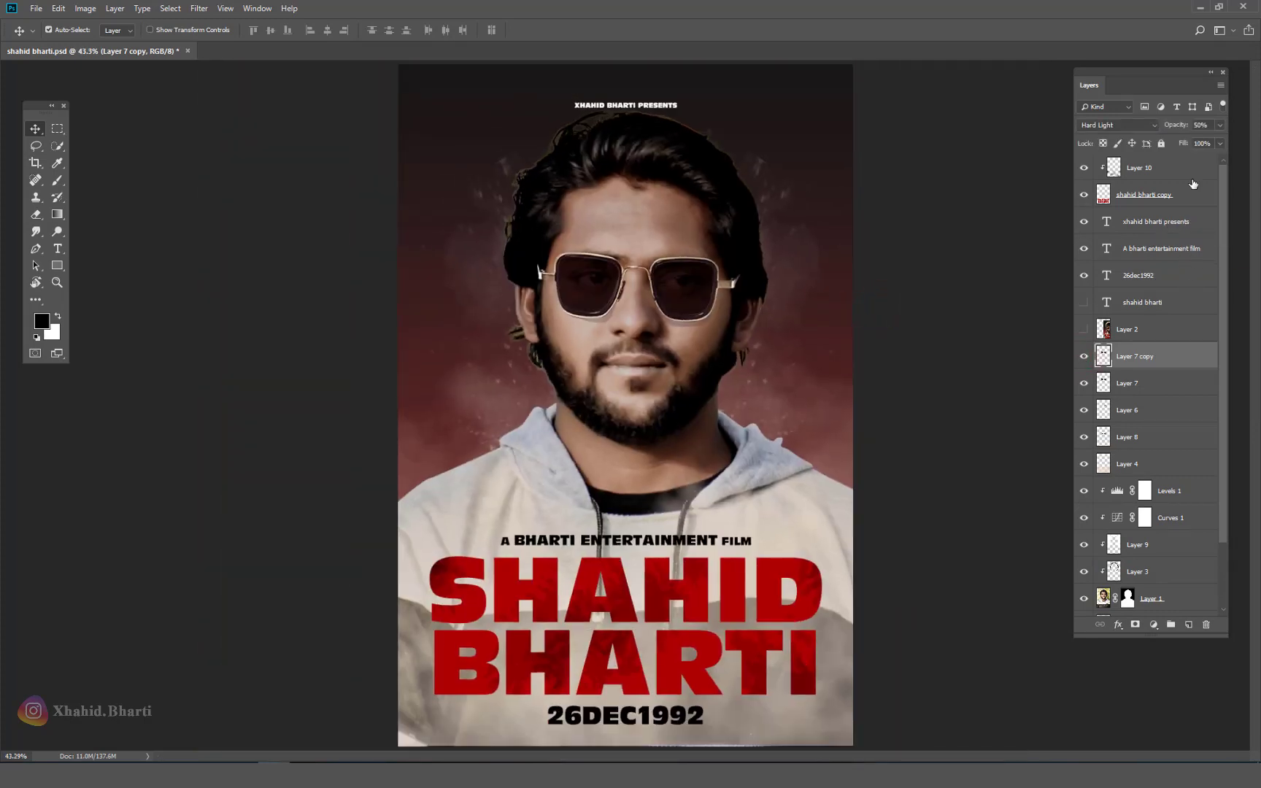
{"action": "left_click", "coordinate": [986, 235]}
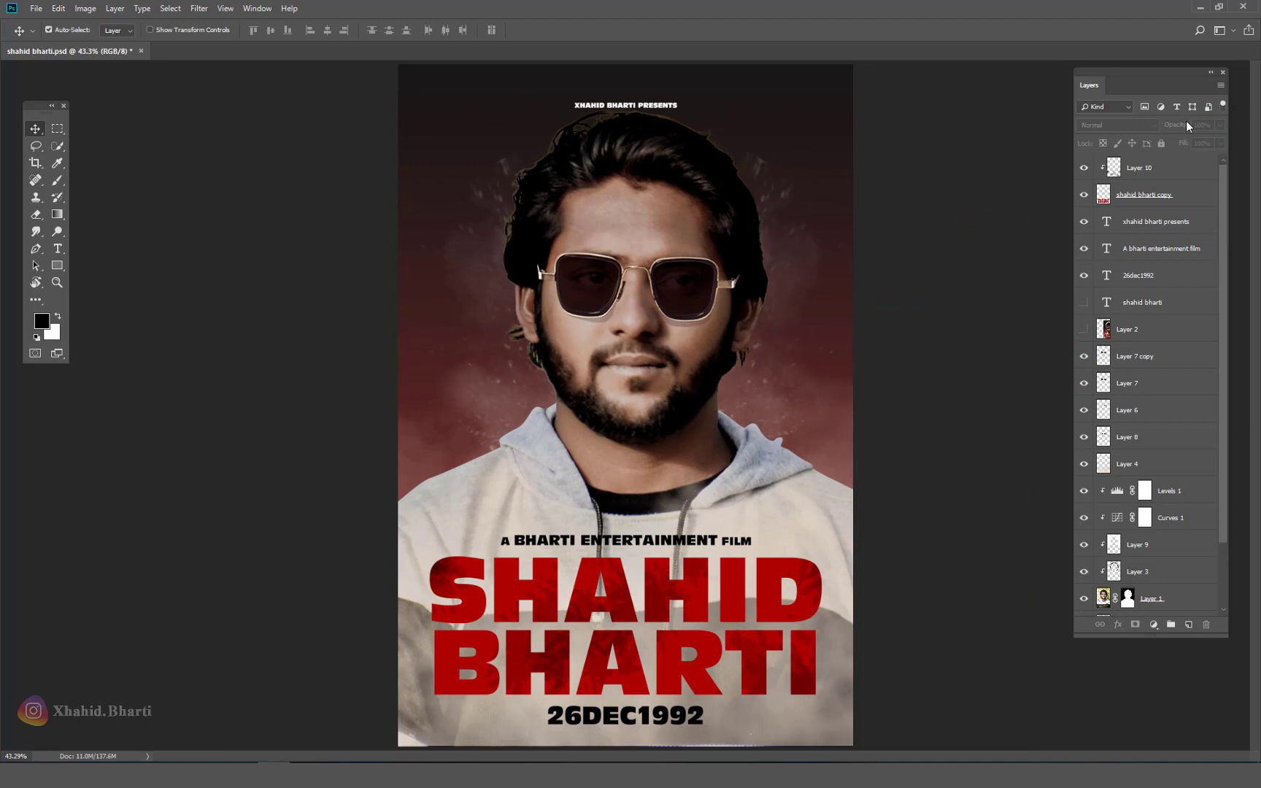
{"action": "left_click", "coordinate": [1222, 72]}
{"action": "key", "text": "ctrl+minus"}
{"action": "key", "text": "ctrl+minus"}
{"action": "key", "text": "ctrl+minus"}
Step: Move the small presenter credit at the top slightly upward and save
{"action": "right_click", "coordinate": [642, 371]}
{"action": "left_click", "coordinate": [643, 372]}
{"action": "key", "text": "ctrl+s"}
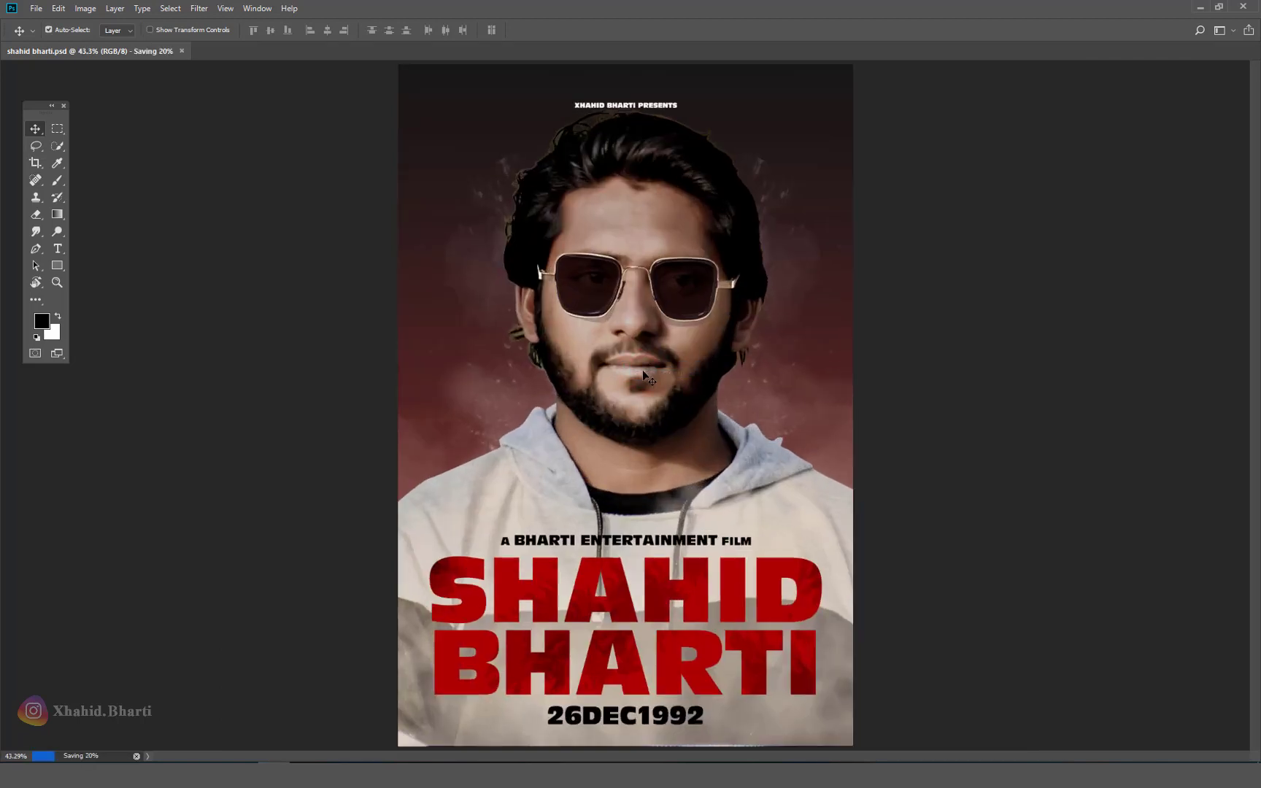
{"action": "mouse_move", "coordinate": [659, 190]}
{"action": "left_mouse_down"}
{"action": "mouse_move", "coordinate": [616, 177]}
{"action": "mouse_move", "coordinate": [654, 185]}
{"action": "left_mouse_up"}
{"action": "left_click_drag", "start_coordinate": [660, 117], "coordinate": [657, 104]}
{"action": "key", "text": "ctrl+s"}
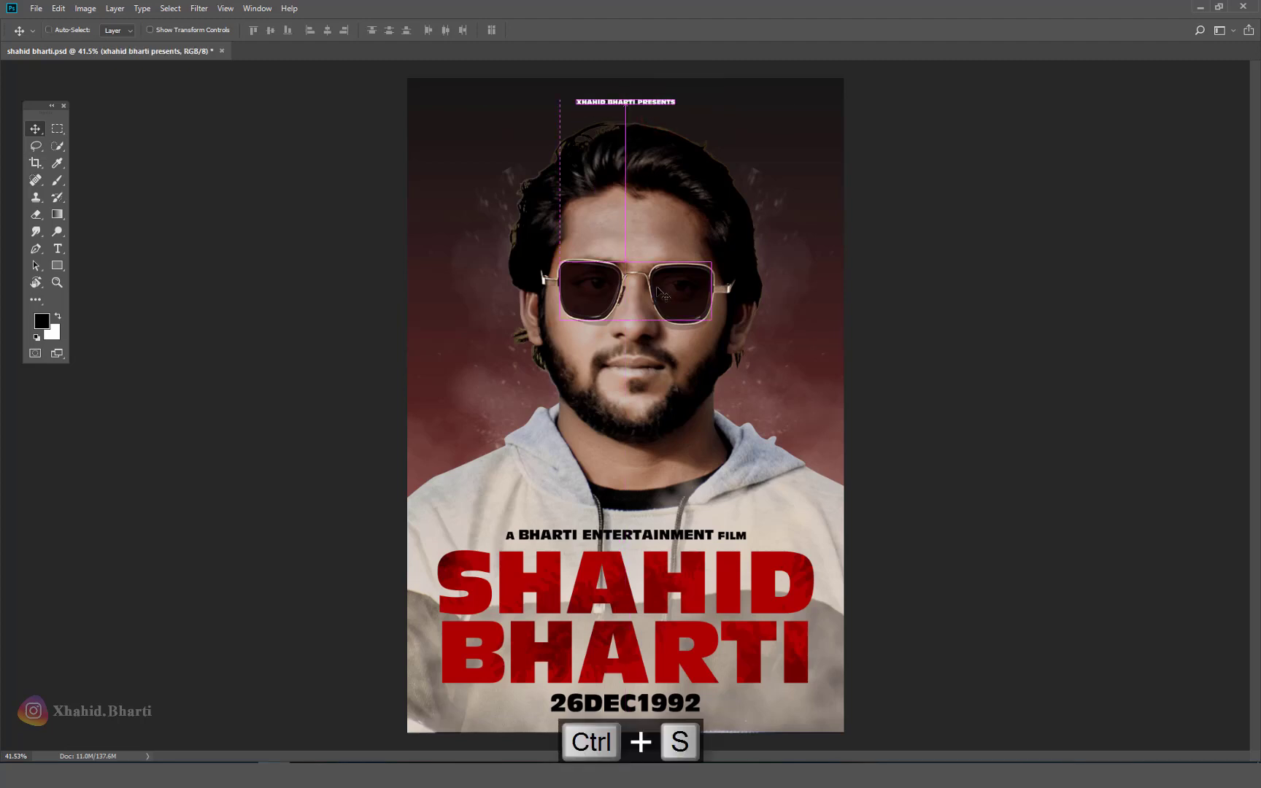
Step: Refit the poster view on screen, returning to the Move tool
{"action": "left_click_drag", "start_coordinate": [651, 422], "coordinate": [630, 426]}
{"action": "right_click", "coordinate": [631, 426]}
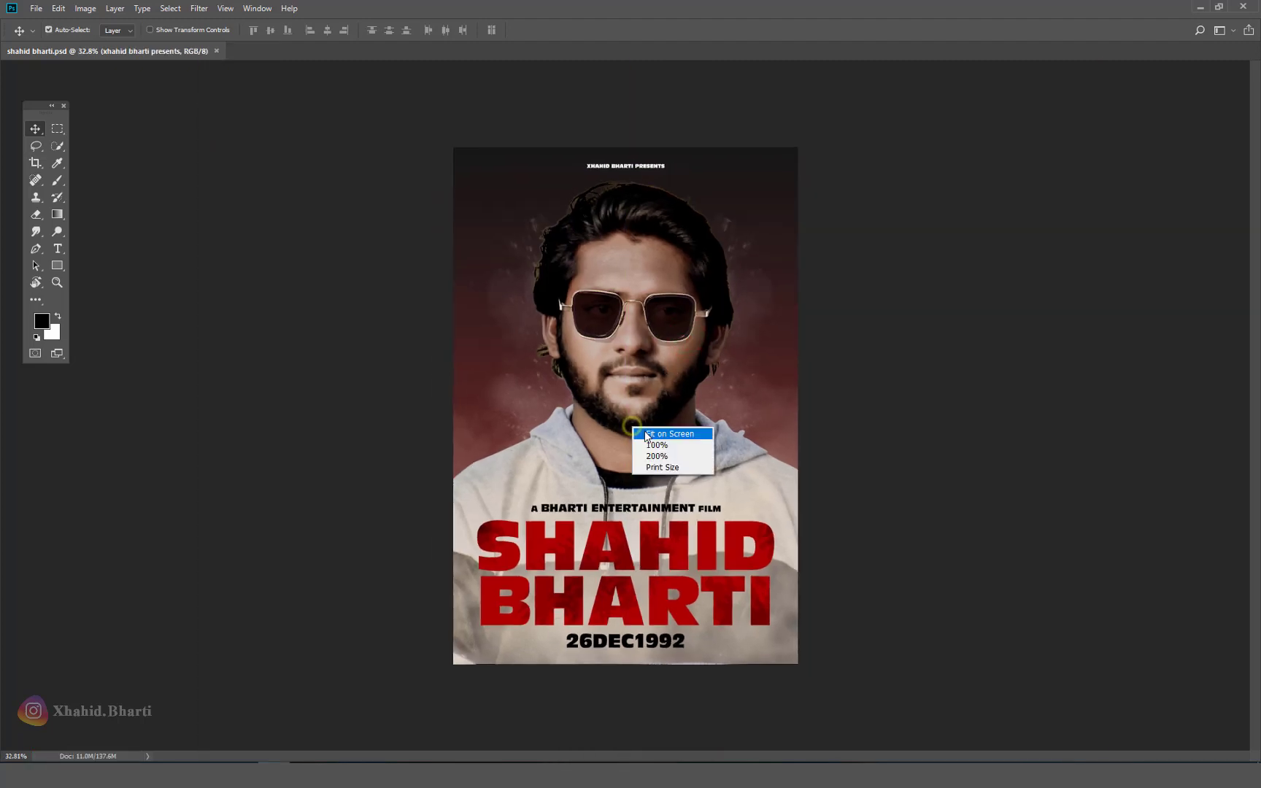
{"action": "left_click", "coordinate": [641, 433]}
{"action": "left_click", "coordinate": [58, 249]}
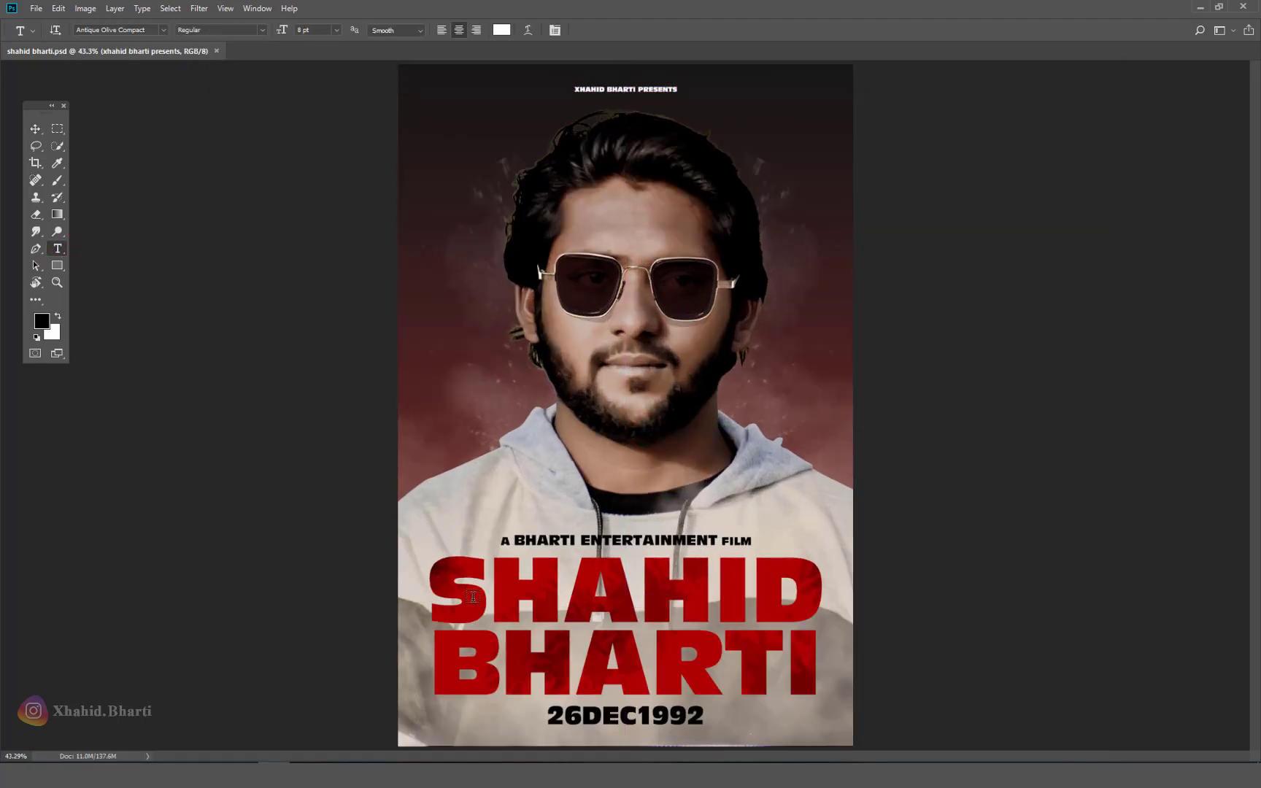
{"action": "left_click", "coordinate": [35, 128]}
{"action": "left_click_drag", "start_coordinate": [633, 183], "coordinate": [971, 394]}
{"action": "right_click", "coordinate": [625, 298]}
{"action": "left_click", "coordinate": [651, 306]}
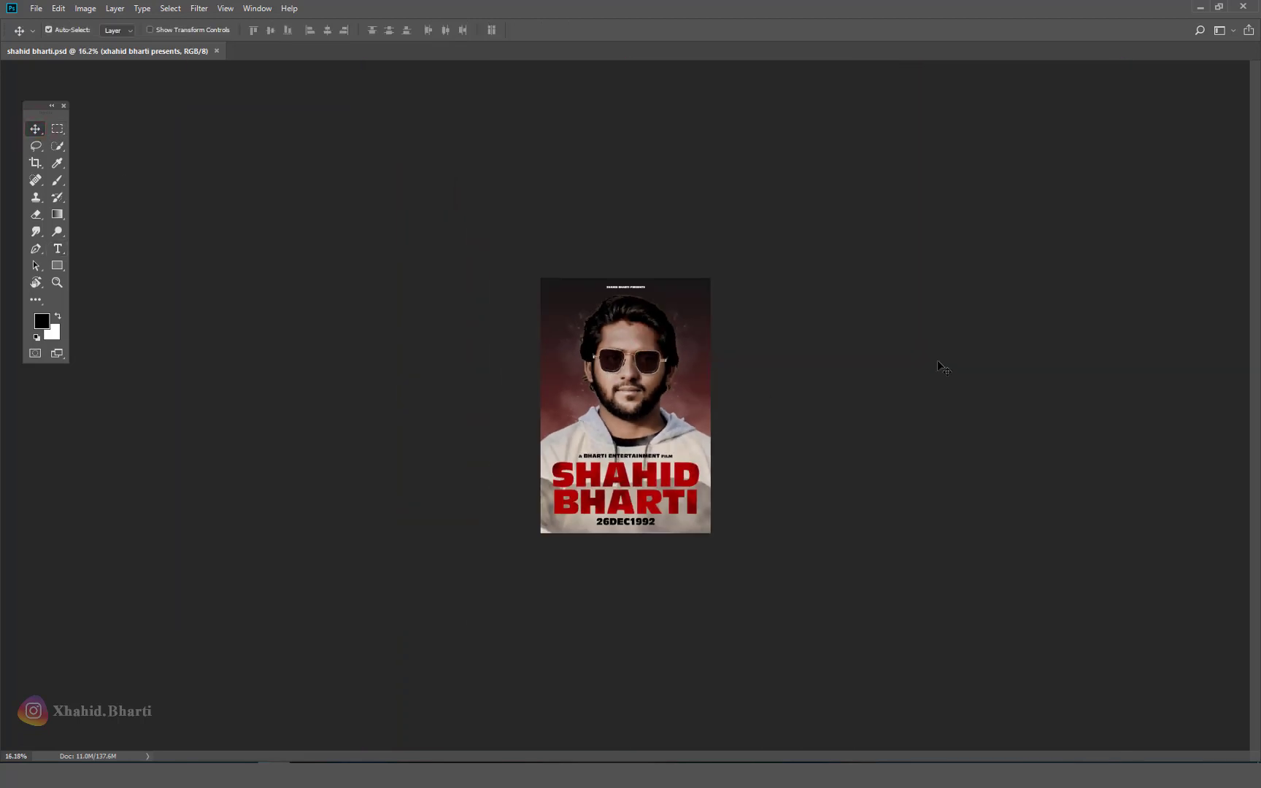
Step: Stamp all visible layers above Layer 10 into Layer 11 and apply Camera Raw Filter
{"action": "key", "text": "F7"}
{"action": "left_click", "coordinate": [1170, 162]}
{"action": "key", "text": "ctrl+shift+alt+e"}
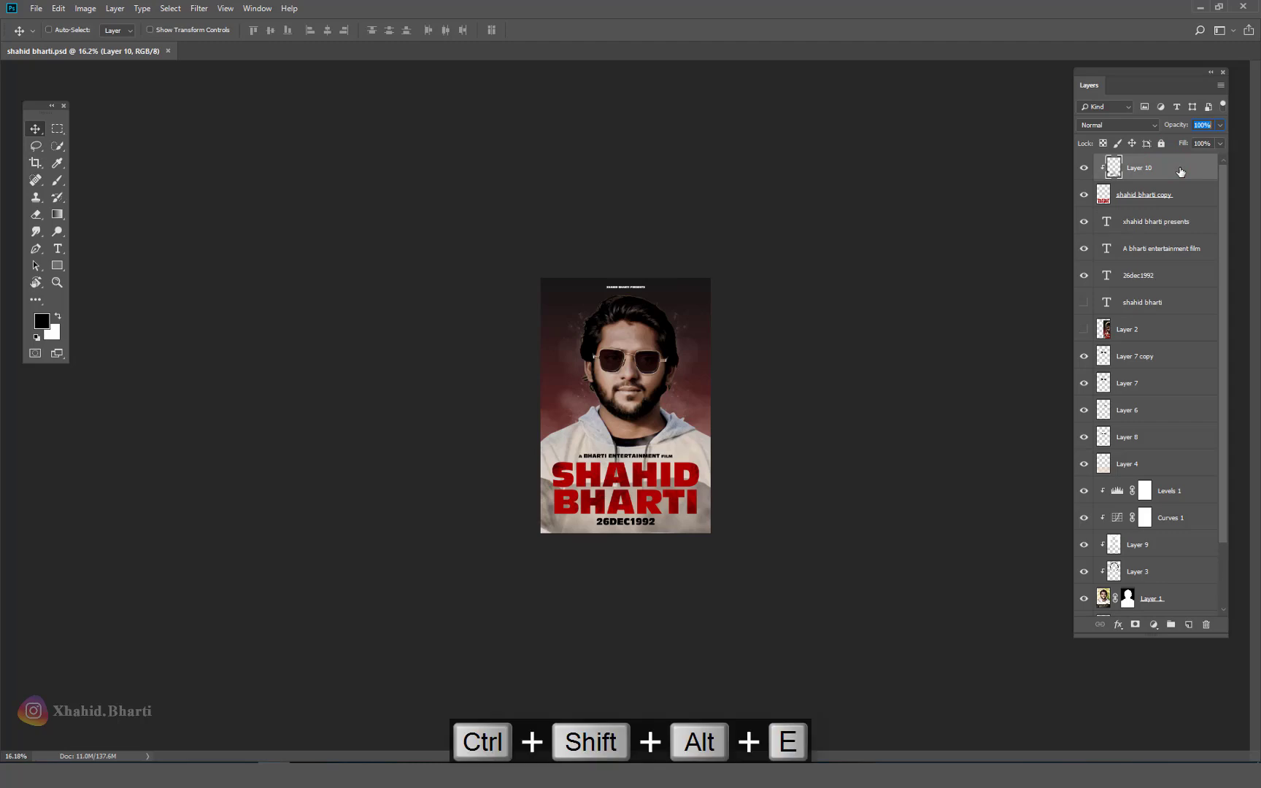
{"action": "left_click", "coordinate": [199, 9]}
{"action": "left_click", "coordinate": [232, 82]}
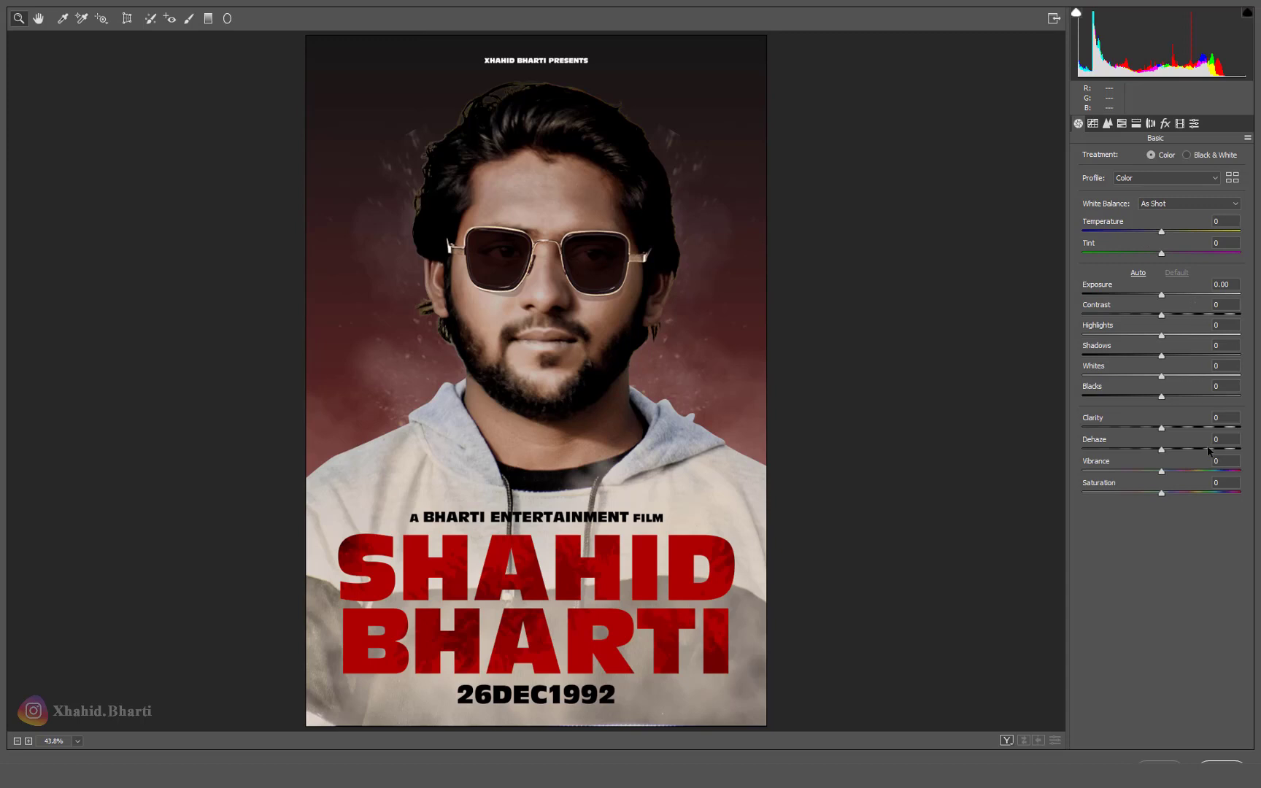
Step: Set Clarity +11, Temperature -6, Exposure +0.15, Contrast +12, Highlights -42 and Whites -25
{"action": "left_click_drag", "start_coordinate": [1161, 429], "coordinate": [1166, 450]}
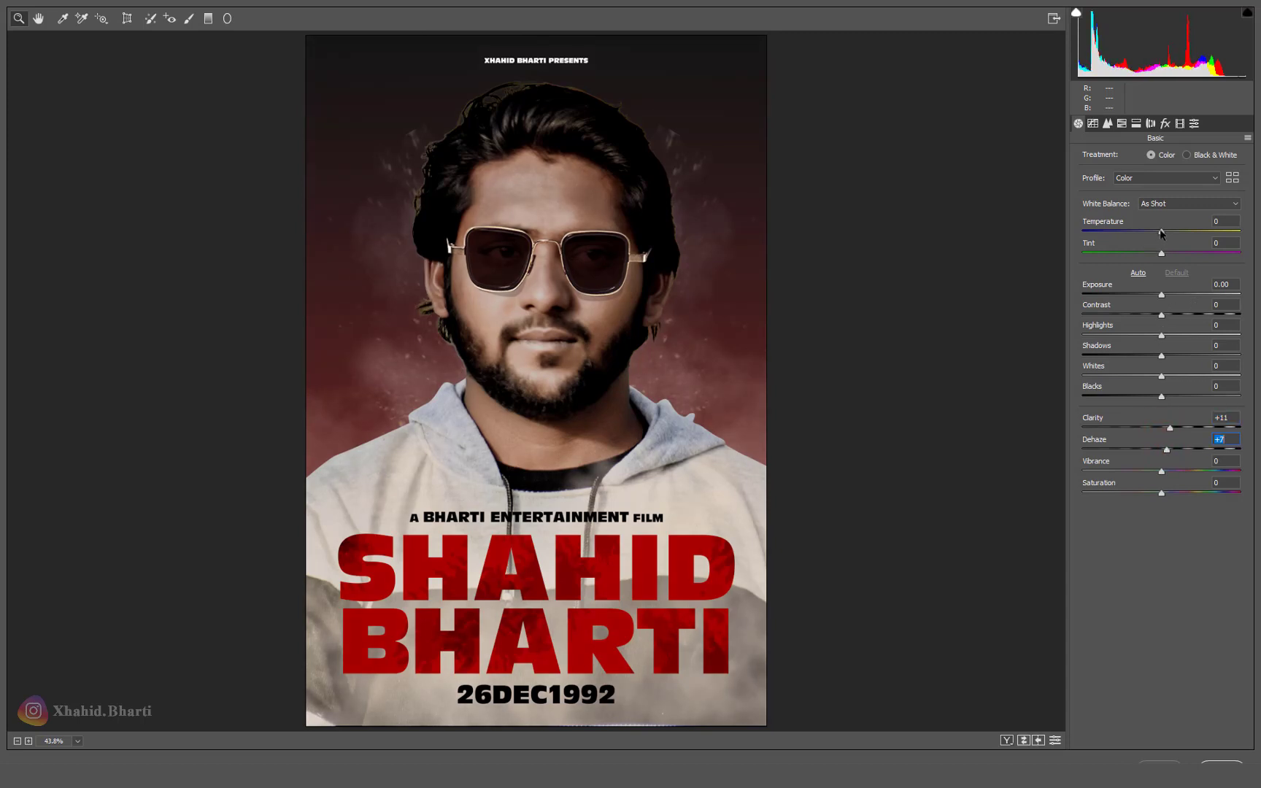
{"action": "left_click_drag", "start_coordinate": [1161, 232], "coordinate": [1160, 234]}
{"action": "double_click", "coordinate": [1159, 233]}
{"action": "left_click_drag", "start_coordinate": [1157, 233], "coordinate": [1156, 233]}
{"action": "left_click_drag", "start_coordinate": [1163, 299], "coordinate": [1171, 316]}
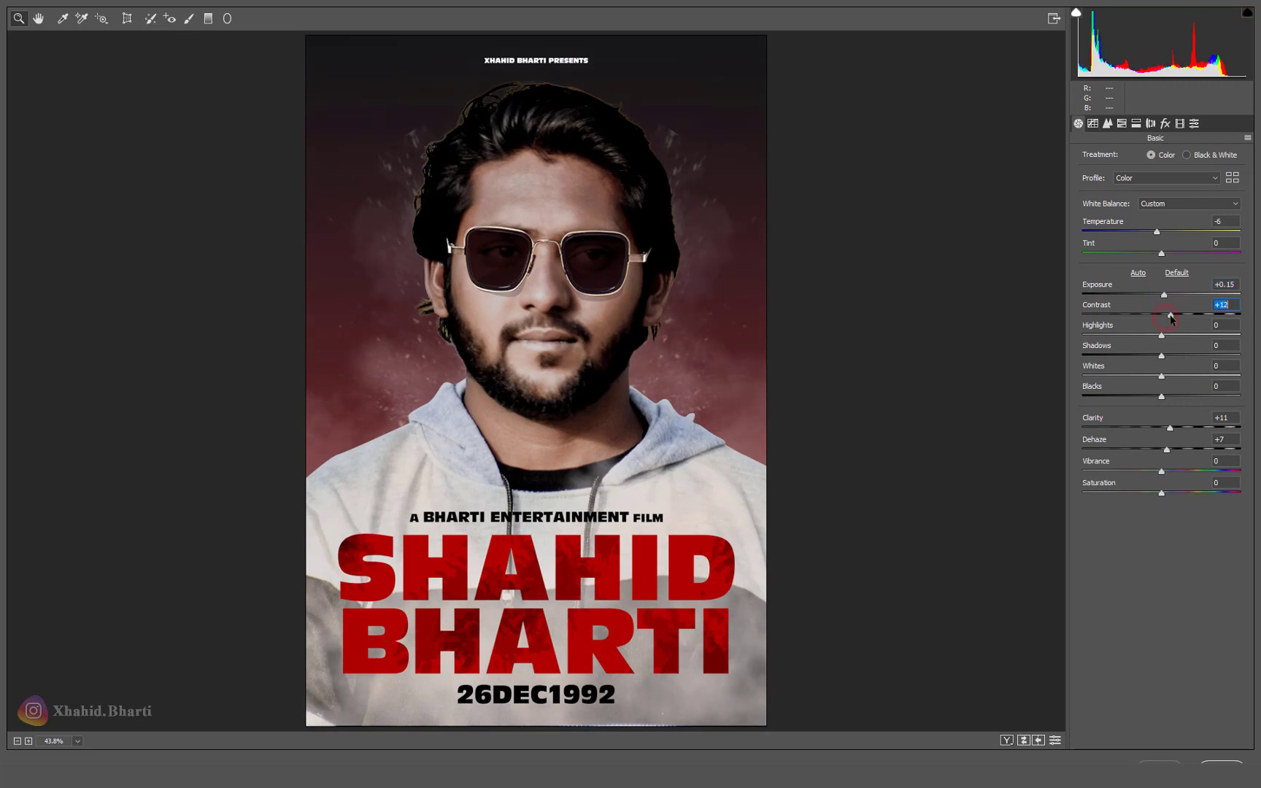
{"action": "left_click_drag", "start_coordinate": [1163, 375], "coordinate": [1151, 294]}
Step: Add a Color Priority post-crop vignette with amount -25
{"action": "left_click", "coordinate": [1165, 124]}
{"action": "type", "text": "25"}
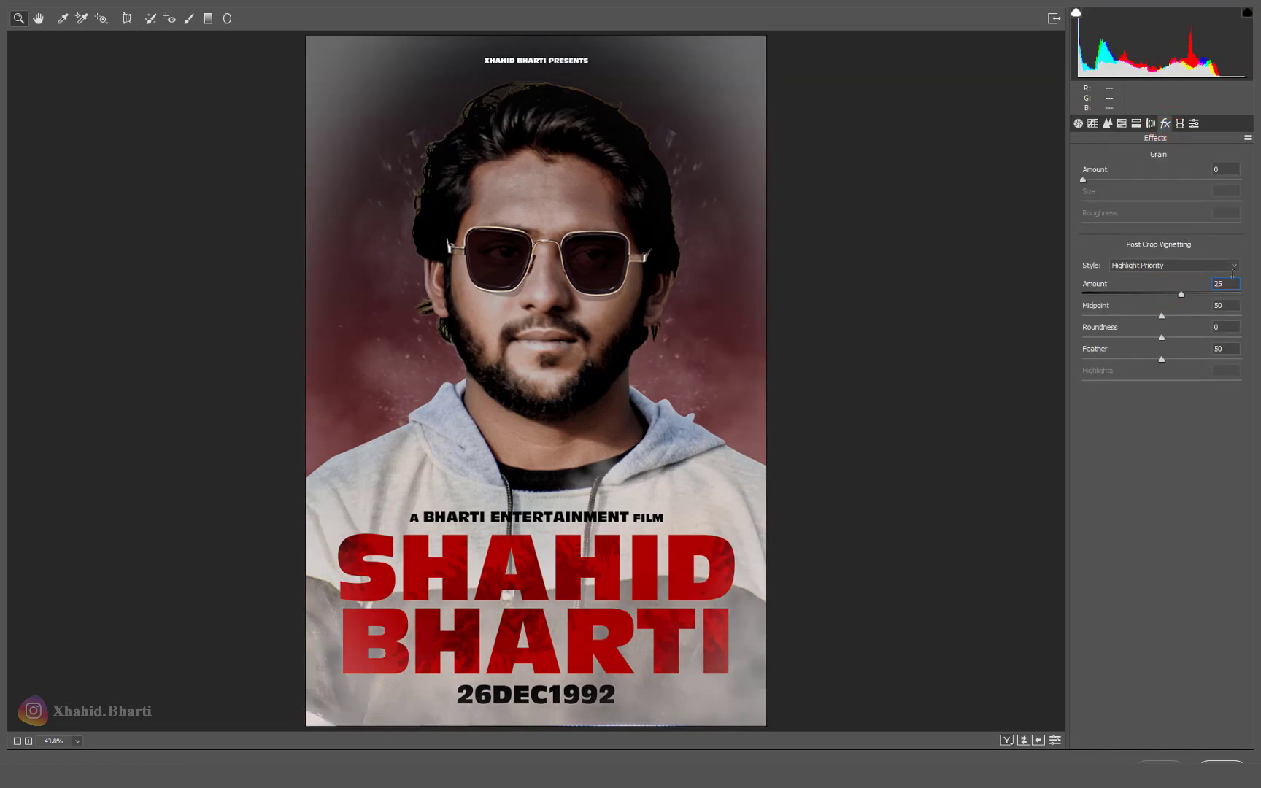
{"action": "type", "text": "-25"}
{"action": "key", "text": "Return"}
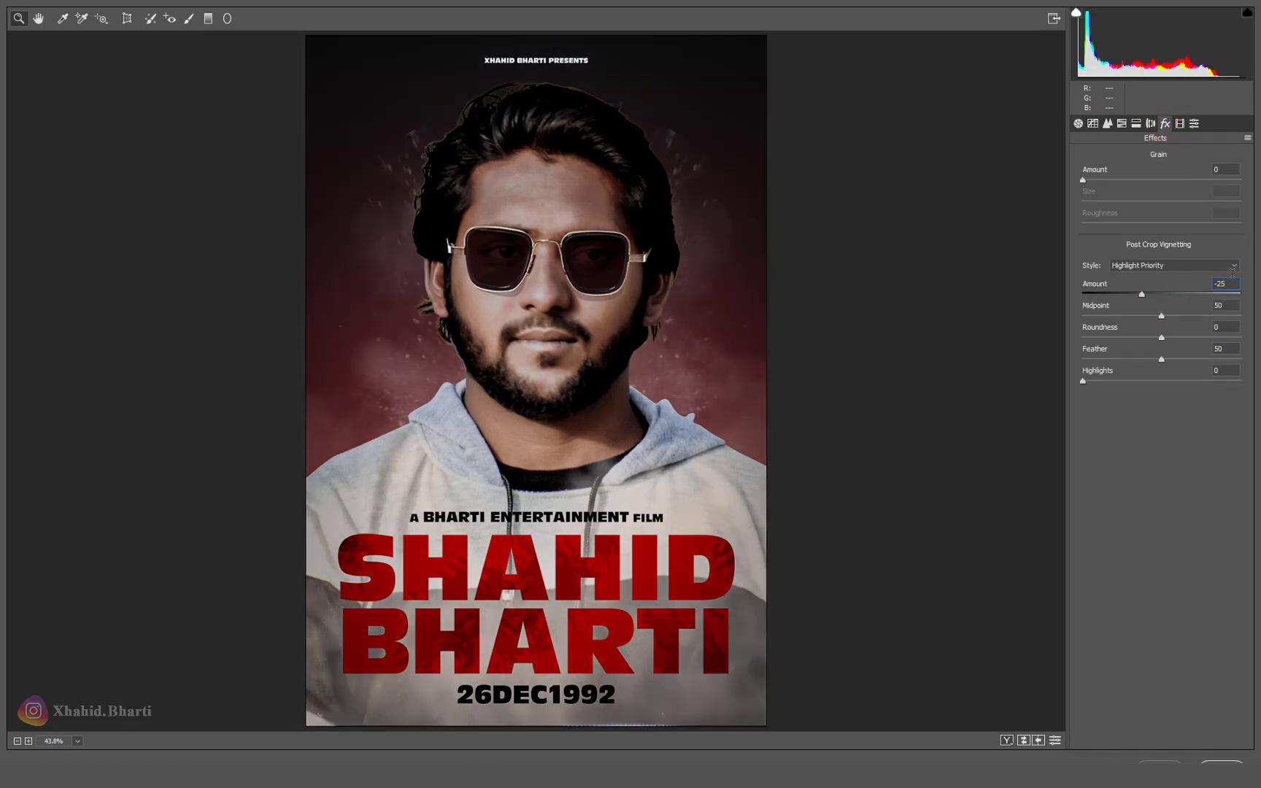
{"action": "left_click", "coordinate": [1232, 269]}
{"action": "left_click", "coordinate": [1180, 289]}
Step: Change the vignette amount to -20, then test and reset the reds and oranges HSL hues
{"action": "type", "text": "-20"}
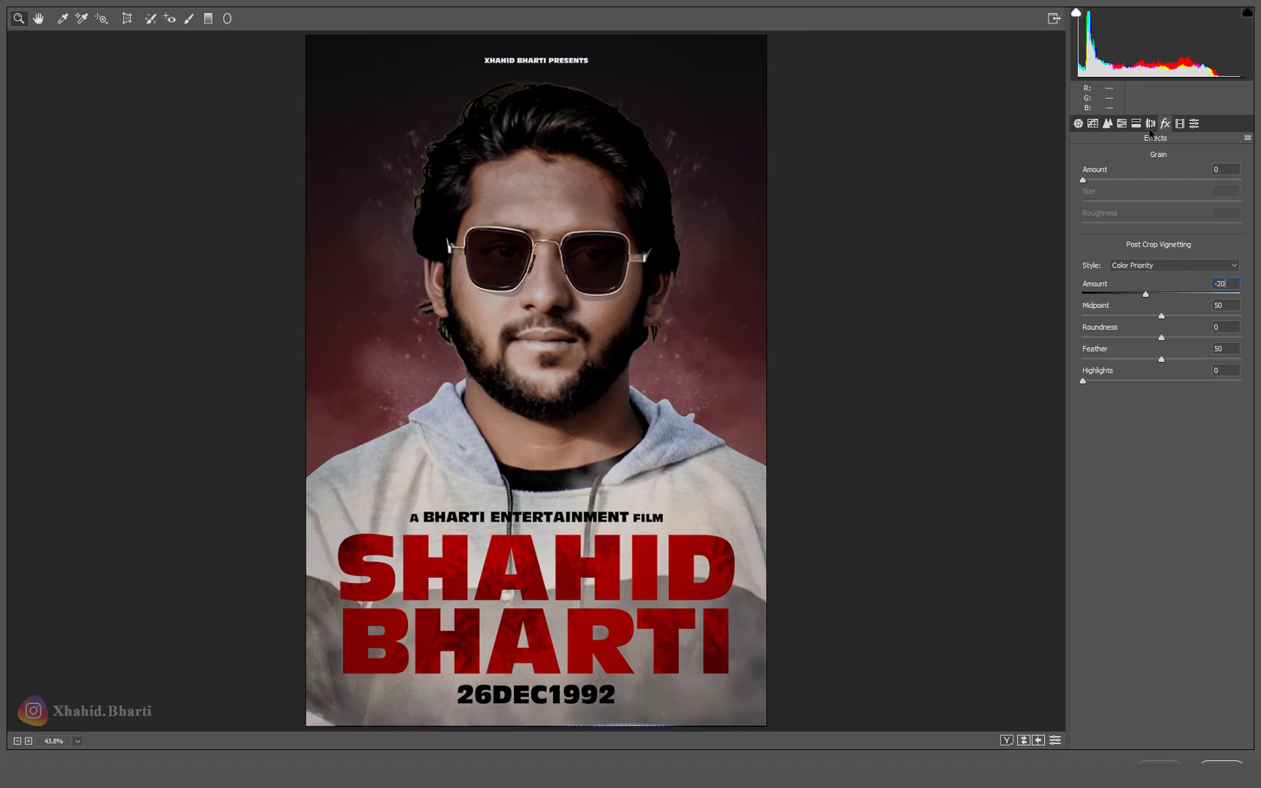
{"action": "left_click", "coordinate": [1122, 123]}
{"action": "left_click", "coordinate": [1131, 159]}
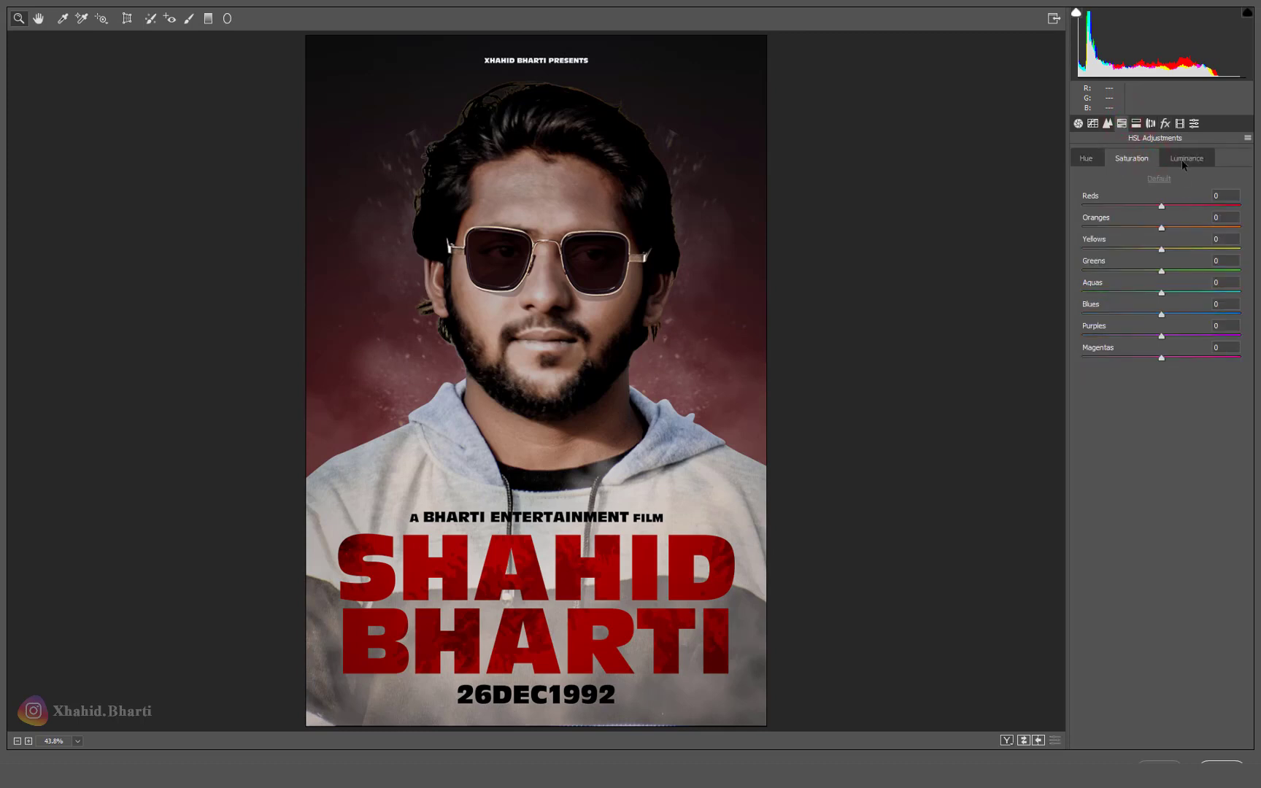
{"action": "left_click", "coordinate": [1085, 158]}
{"action": "left_click_drag", "start_coordinate": [1162, 228], "coordinate": [1144, 229]}
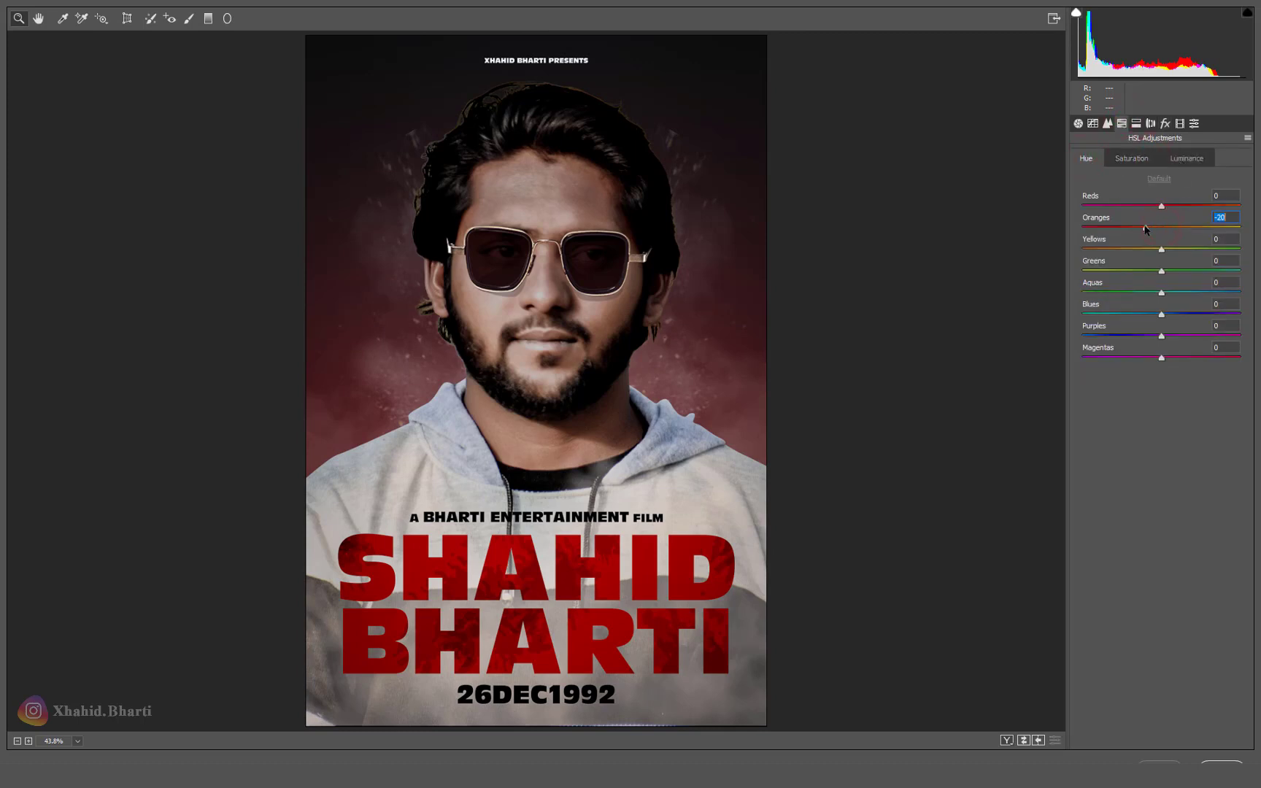
{"action": "double_click", "coordinate": [1144, 228]}
{"action": "mouse_move", "coordinate": [1163, 206]}
{"action": "left_mouse_down"}
{"action": "mouse_move", "coordinate": [1176, 206]}
{"action": "mouse_move", "coordinate": [1151, 208]}
{"action": "mouse_move", "coordinate": [1185, 213]}
{"action": "left_mouse_up"}
{"action": "double_click", "coordinate": [1182, 207]}
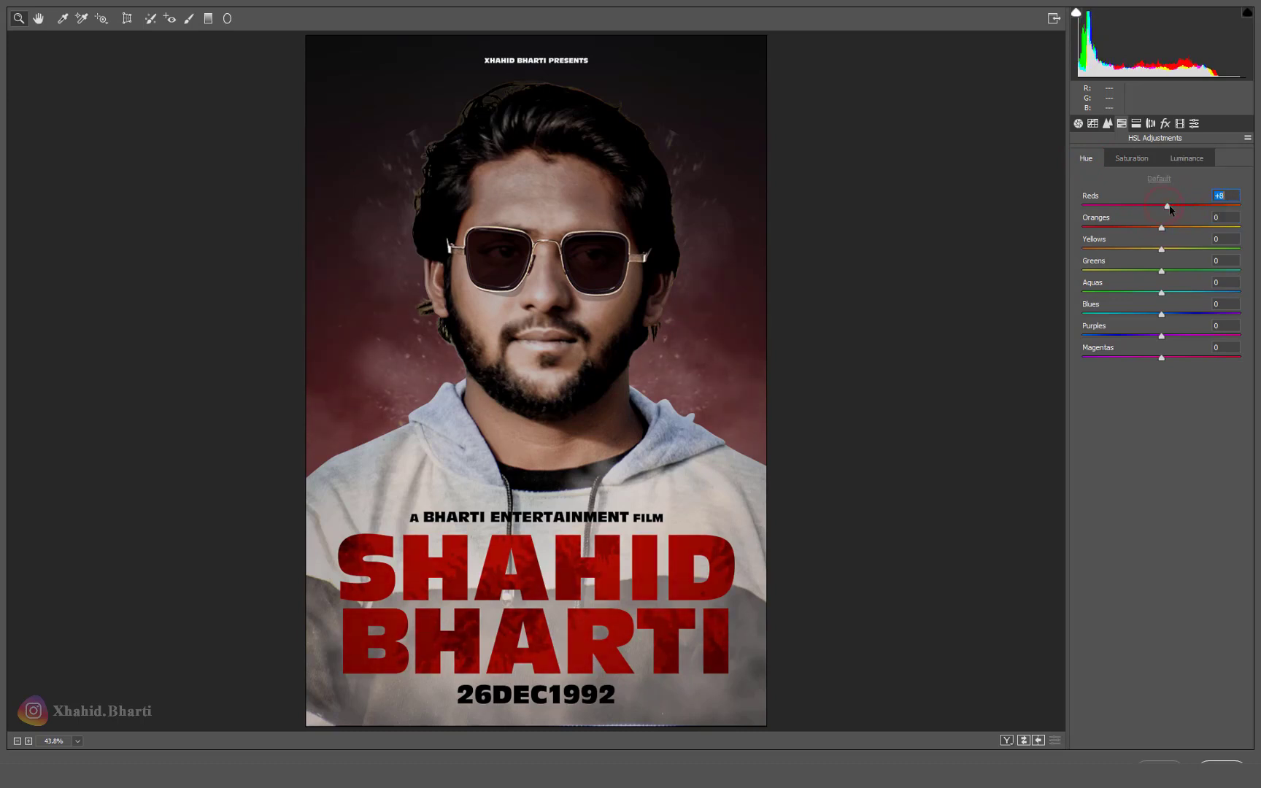
Step: Add split toning: highlights hue 23, saturation 14; shadows hue 20, saturation 7
{"action": "left_click", "coordinate": [1107, 124]}
{"action": "left_click", "coordinate": [1092, 124]}
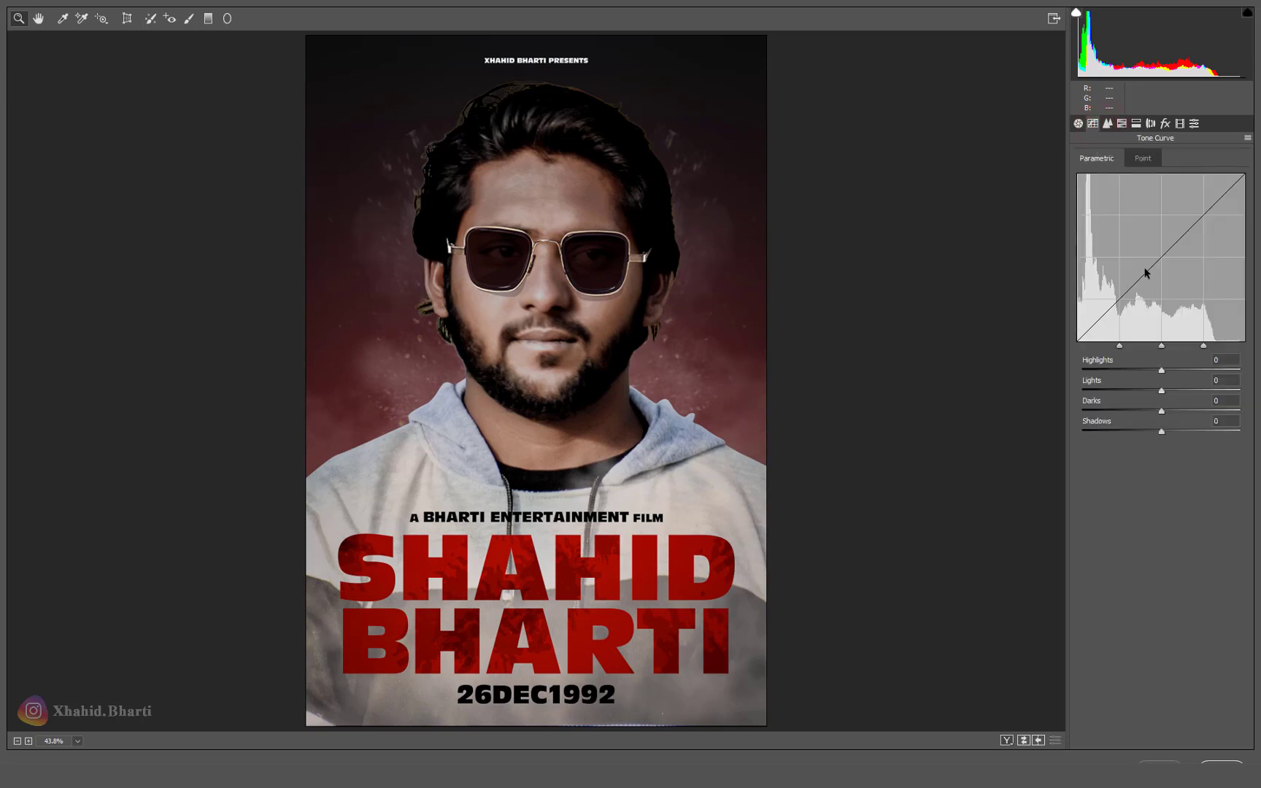
{"action": "left_click", "coordinate": [1136, 123]}
{"action": "left_click_drag", "start_coordinate": [1088, 177], "coordinate": [1106, 198]}
{"action": "left_click_drag", "start_coordinate": [1086, 277], "coordinate": [1093, 300]}
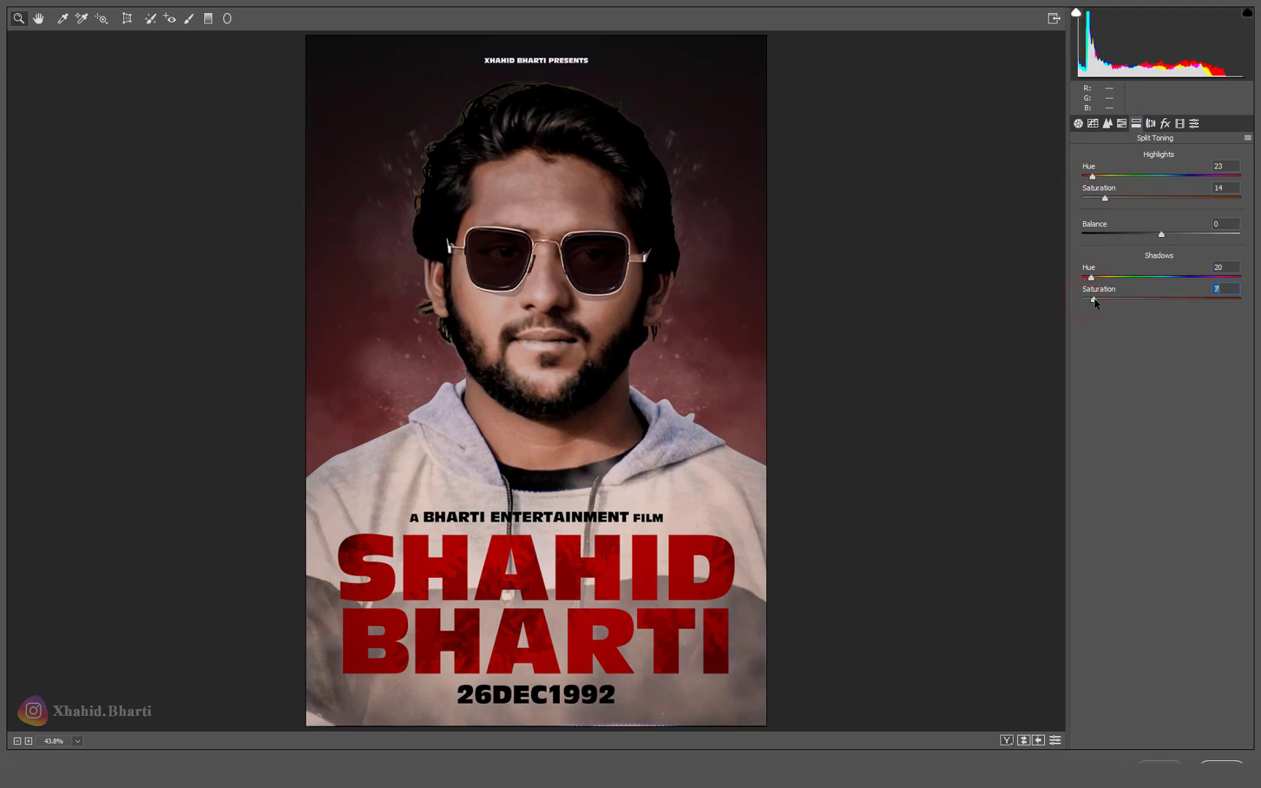
Step: Shift the Camera Calibration blue primary hue to -9 and apply the grade
{"action": "left_click", "coordinate": [1180, 123]}
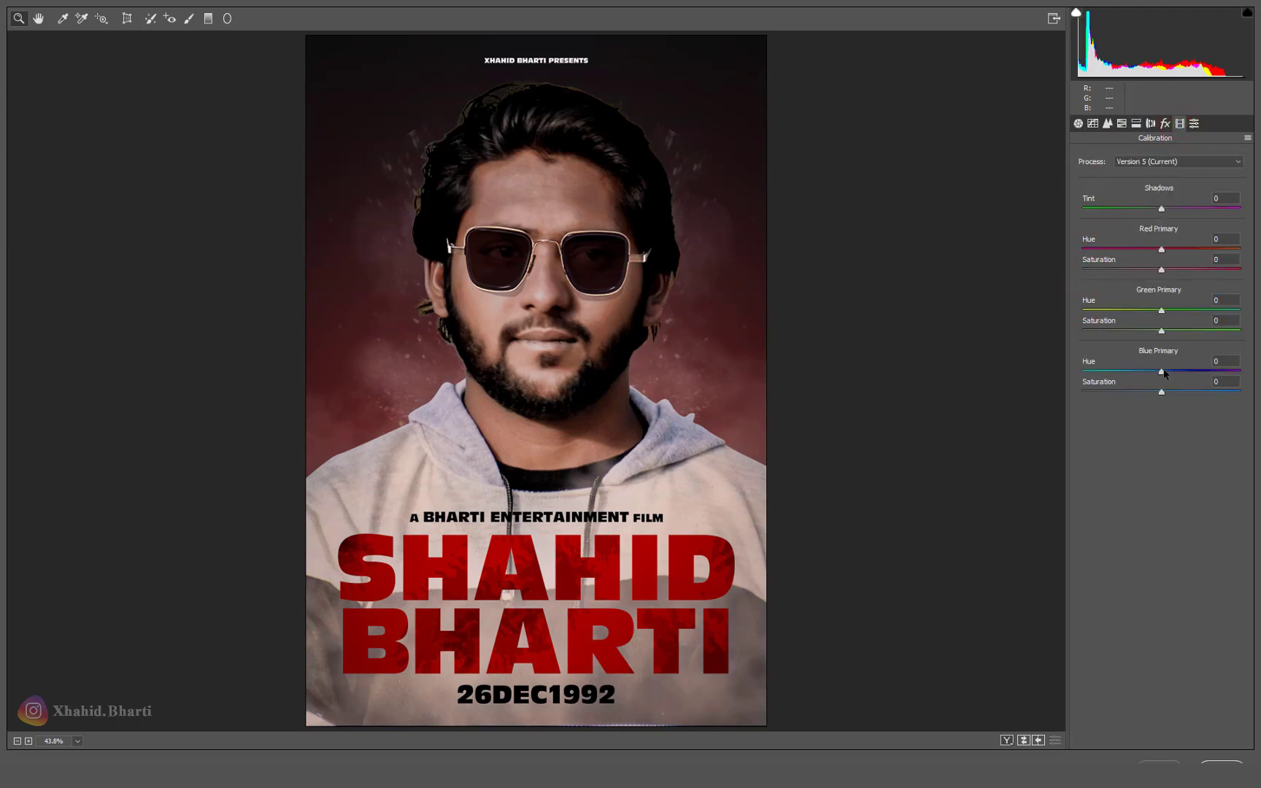
{"action": "left_click_drag", "start_coordinate": [1160, 372], "coordinate": [1152, 371]}
{"action": "left_click", "coordinate": [1227, 762]}
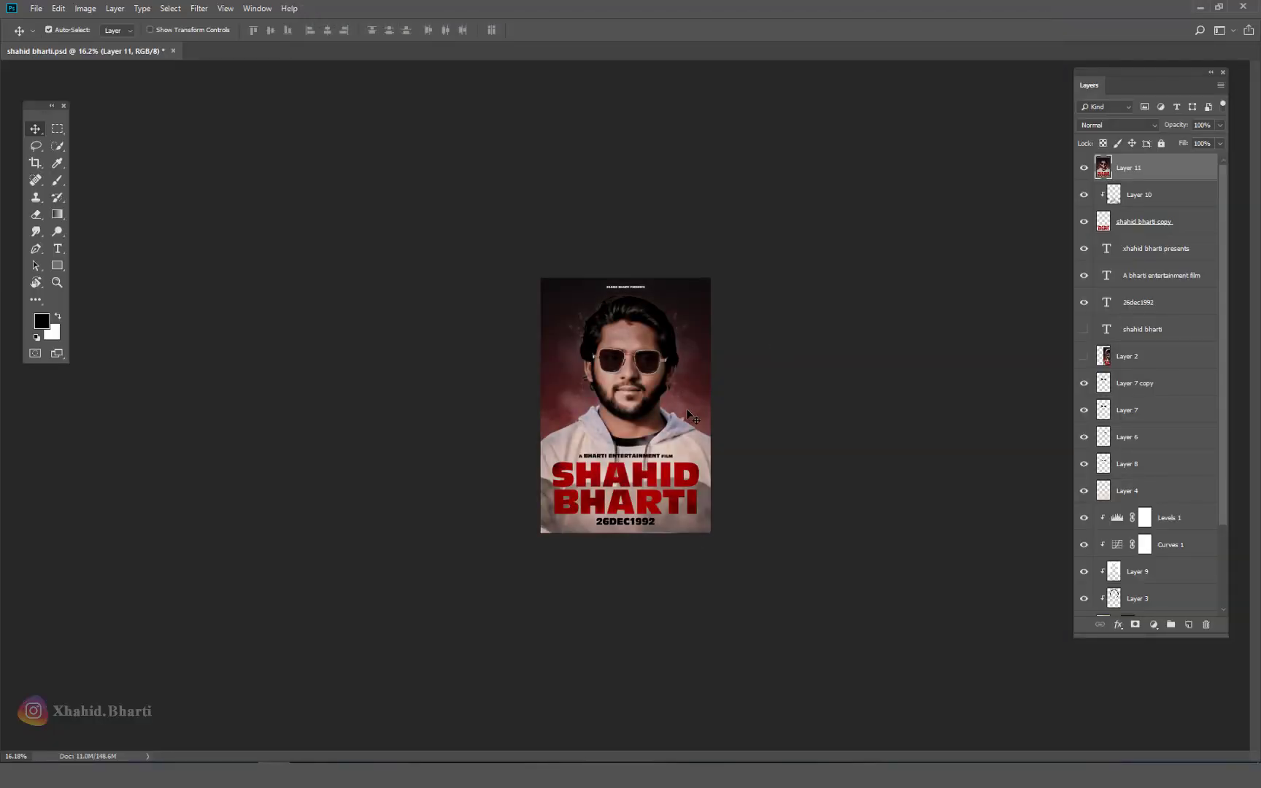
Step: Bring the Kabir Singh reference poster (Layer 2) to the top, compare it, and hide it
{"action": "left_click", "coordinate": [1155, 359]}
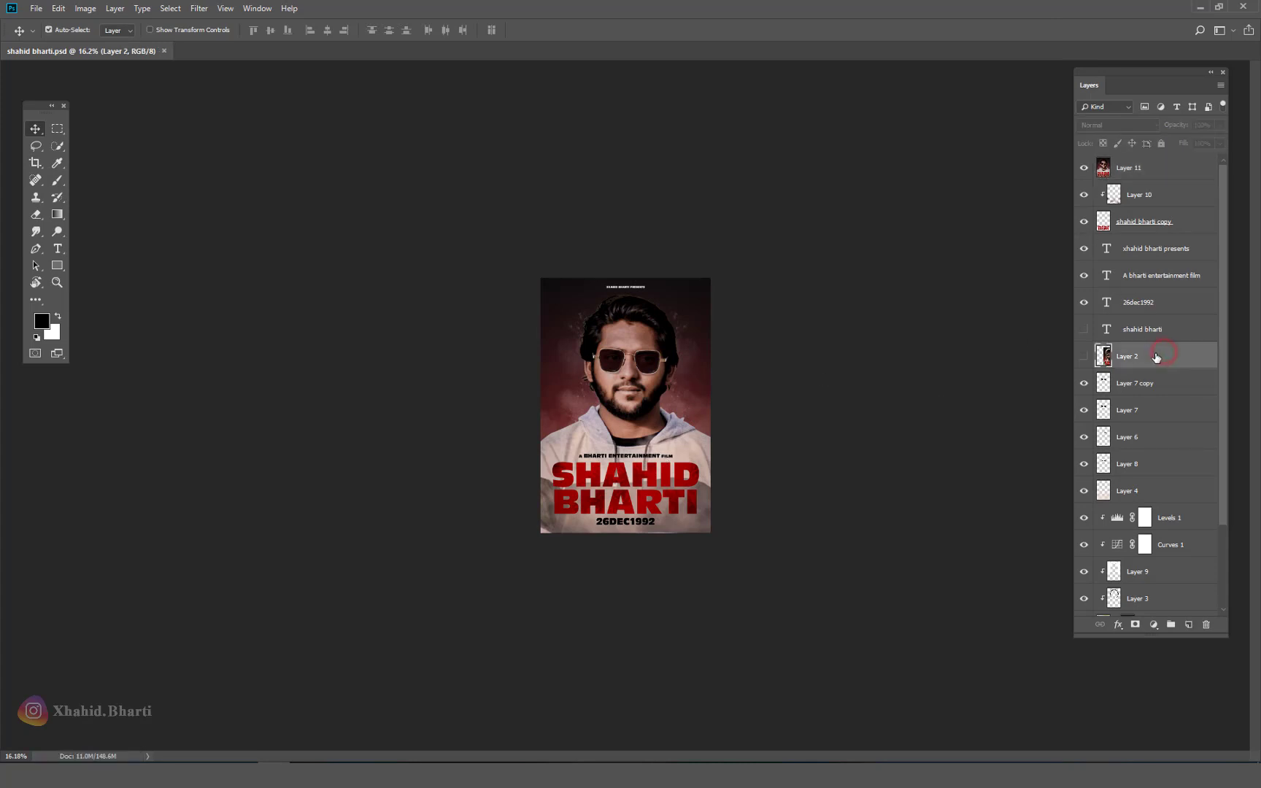
{"action": "key", "text": "ctrl+shift+bracketright"}
{"action": "left_click", "coordinate": [1084, 168]}
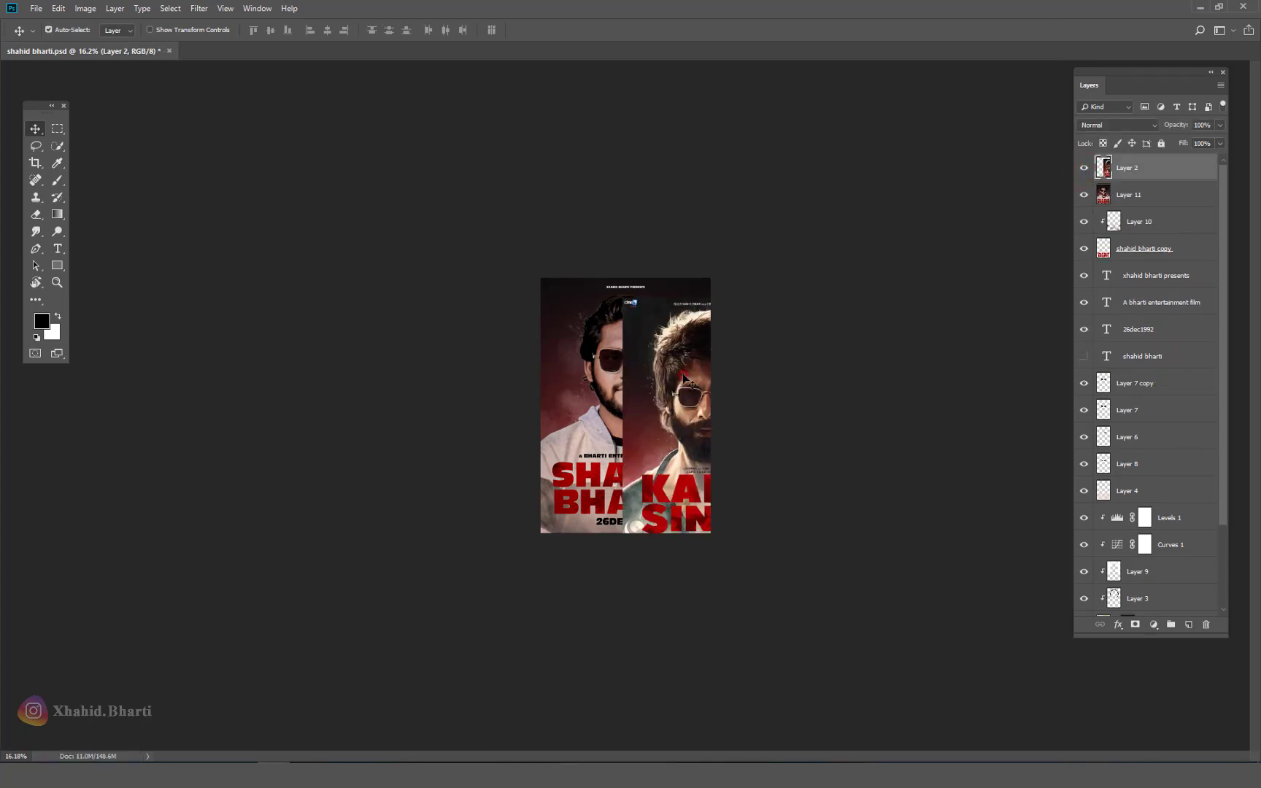
{"action": "left_click_drag", "start_coordinate": [677, 378], "coordinate": [596, 360]}
{"action": "left_click", "coordinate": [1084, 168]}
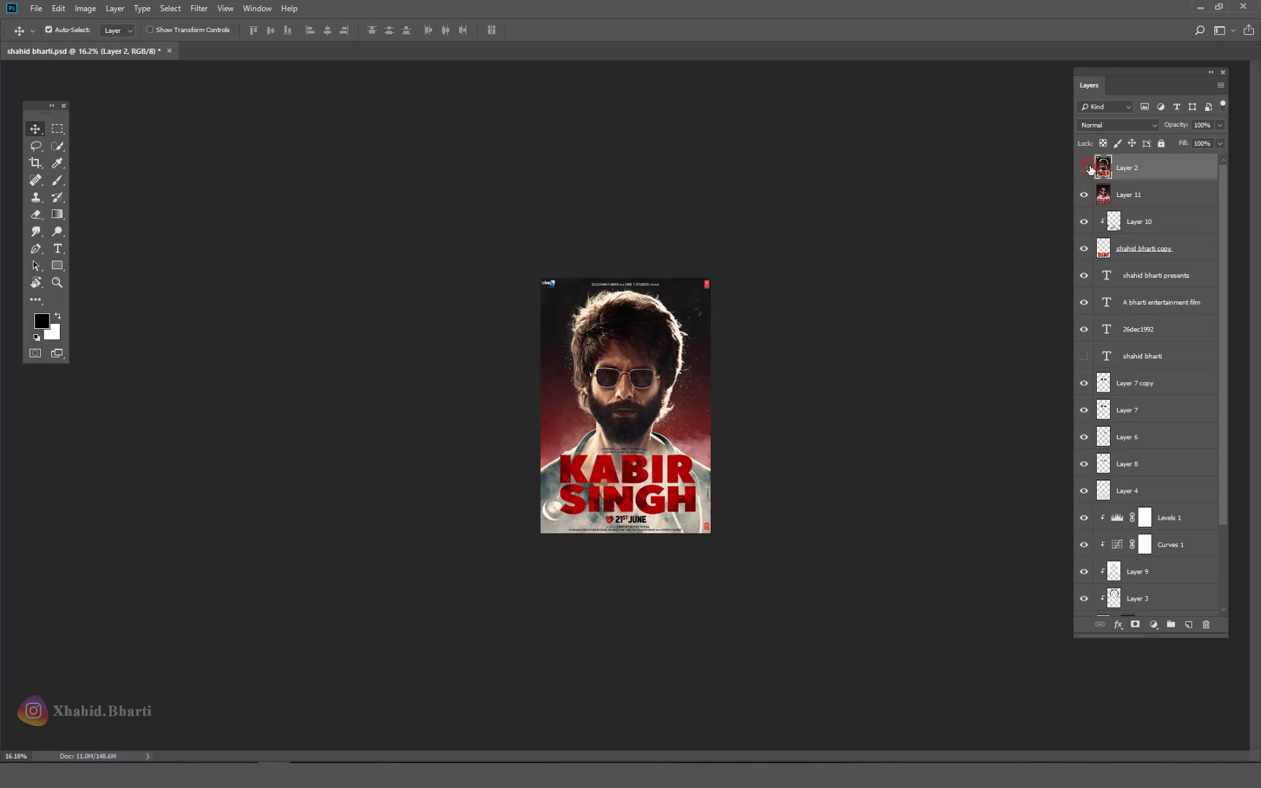
{"action": "scroll", "coordinate": [675, 338], "scroll_direction": "up", "scroll_amount": 5}
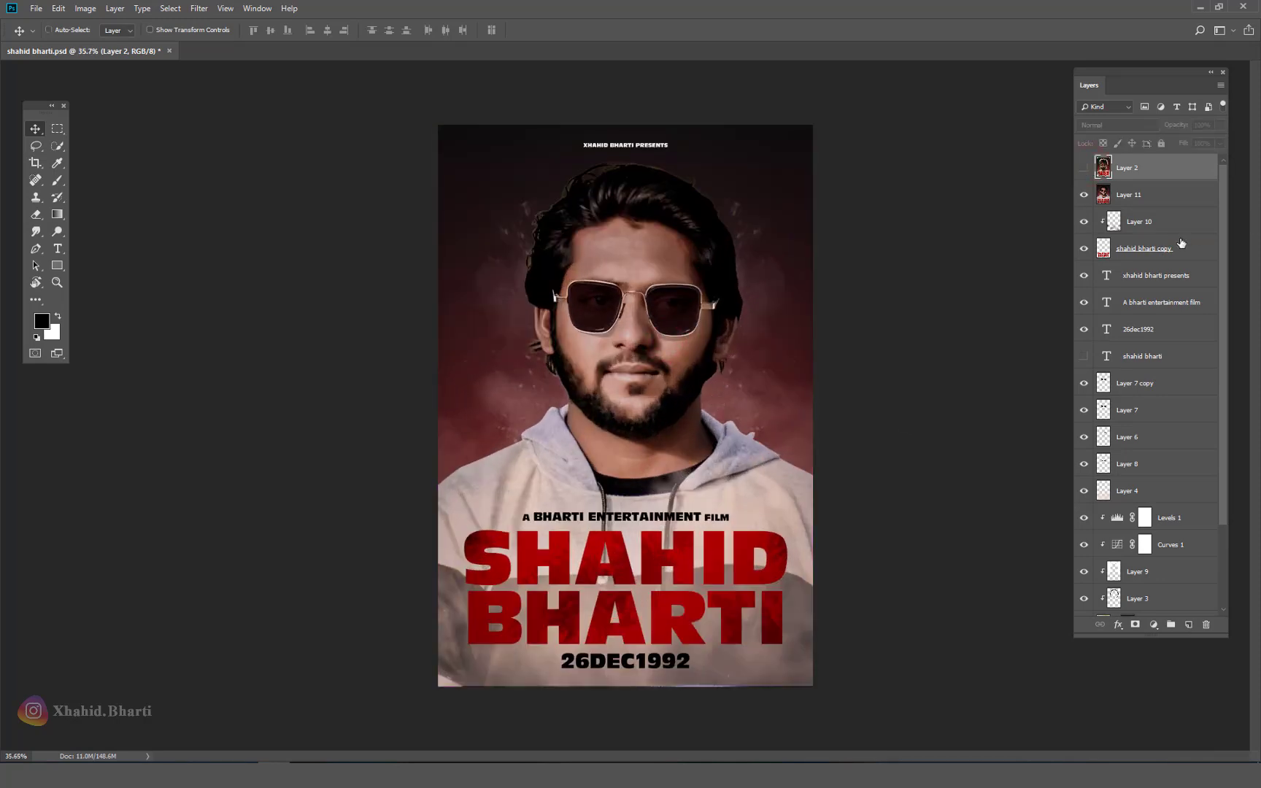
Step: Push Layer 11's midtones toward yellow with Color Balance, then fit the view and save
{"action": "left_click", "coordinate": [1167, 199]}
{"action": "key", "text": "ctrl+b"}
{"action": "left_click_drag", "start_coordinate": [375, 245], "coordinate": [364, 245]}
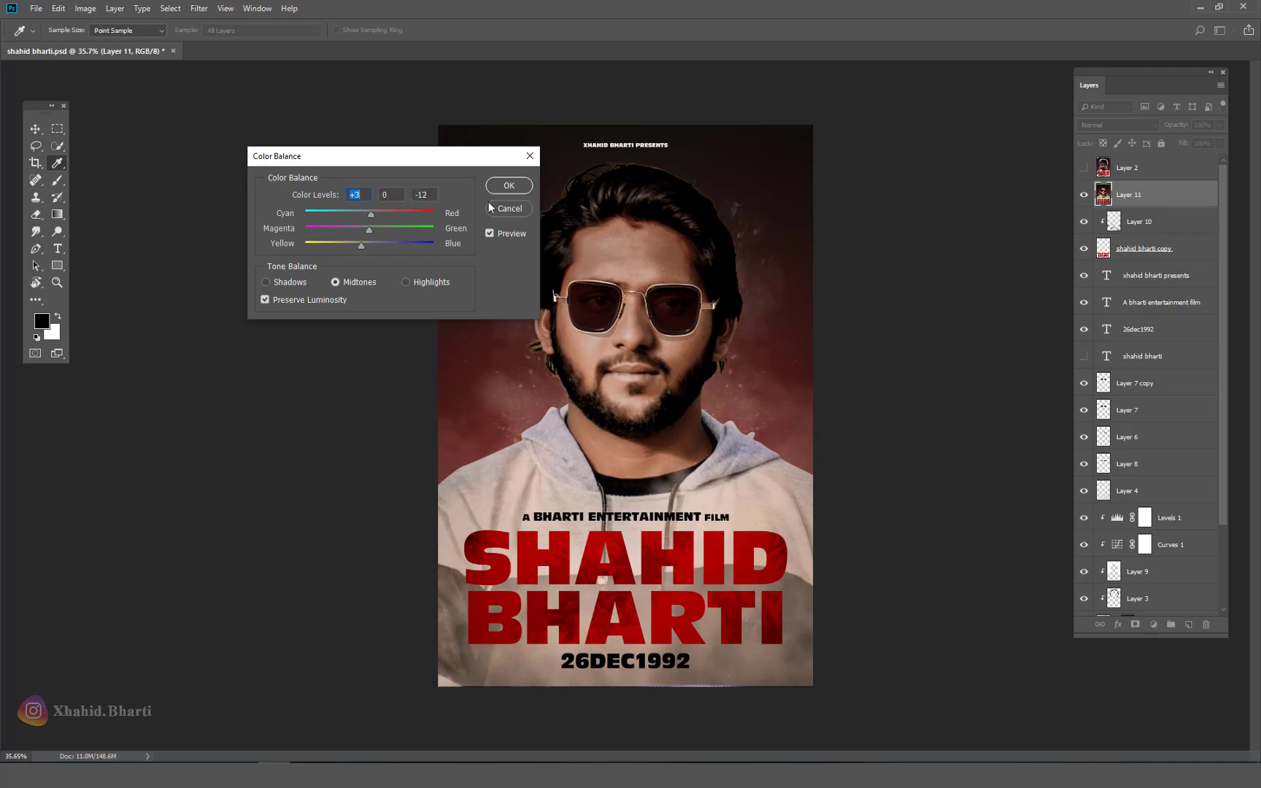
{"action": "left_click", "coordinate": [509, 185]}
{"action": "scroll", "coordinate": [681, 323], "scroll_direction": "down", "scroll_amount": 2}
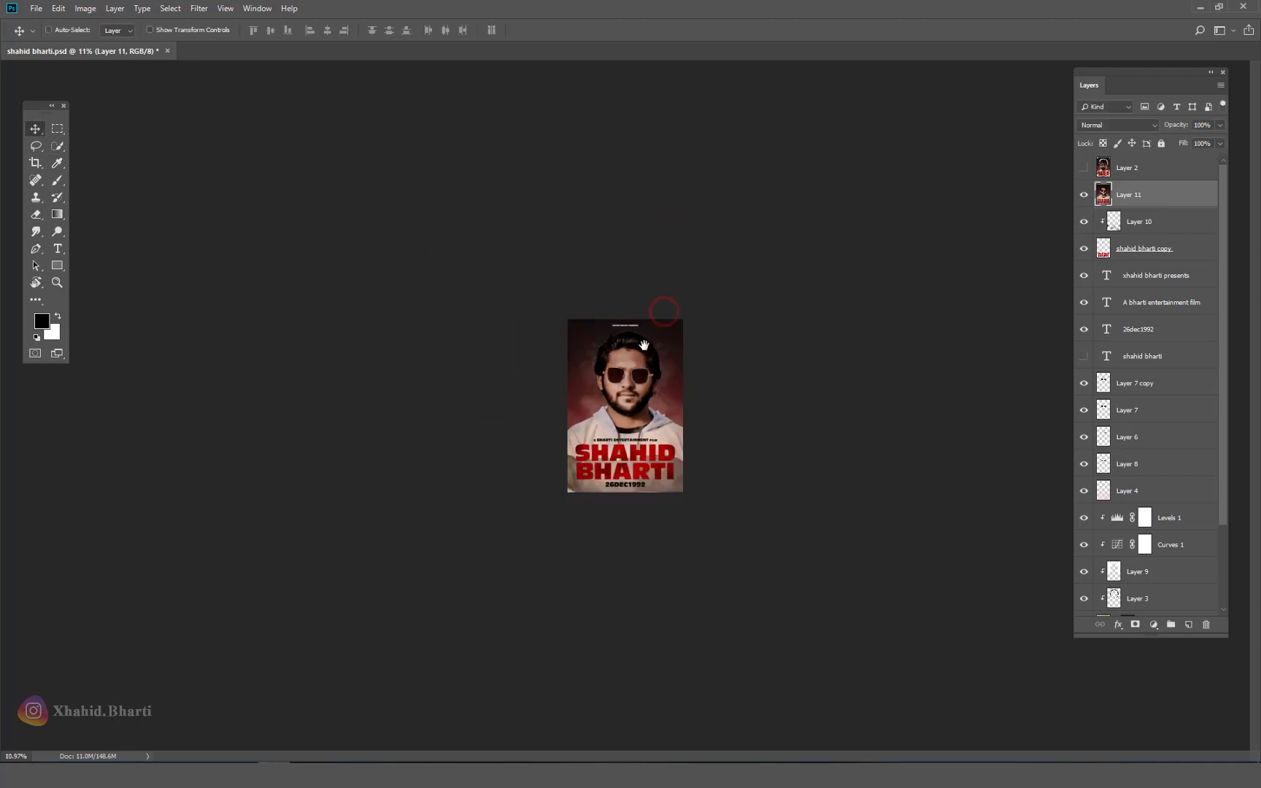
{"action": "right_click", "coordinate": [642, 356]}
{"action": "left_click", "coordinate": [650, 366]}
{"action": "key", "text": "ctrl+s"}
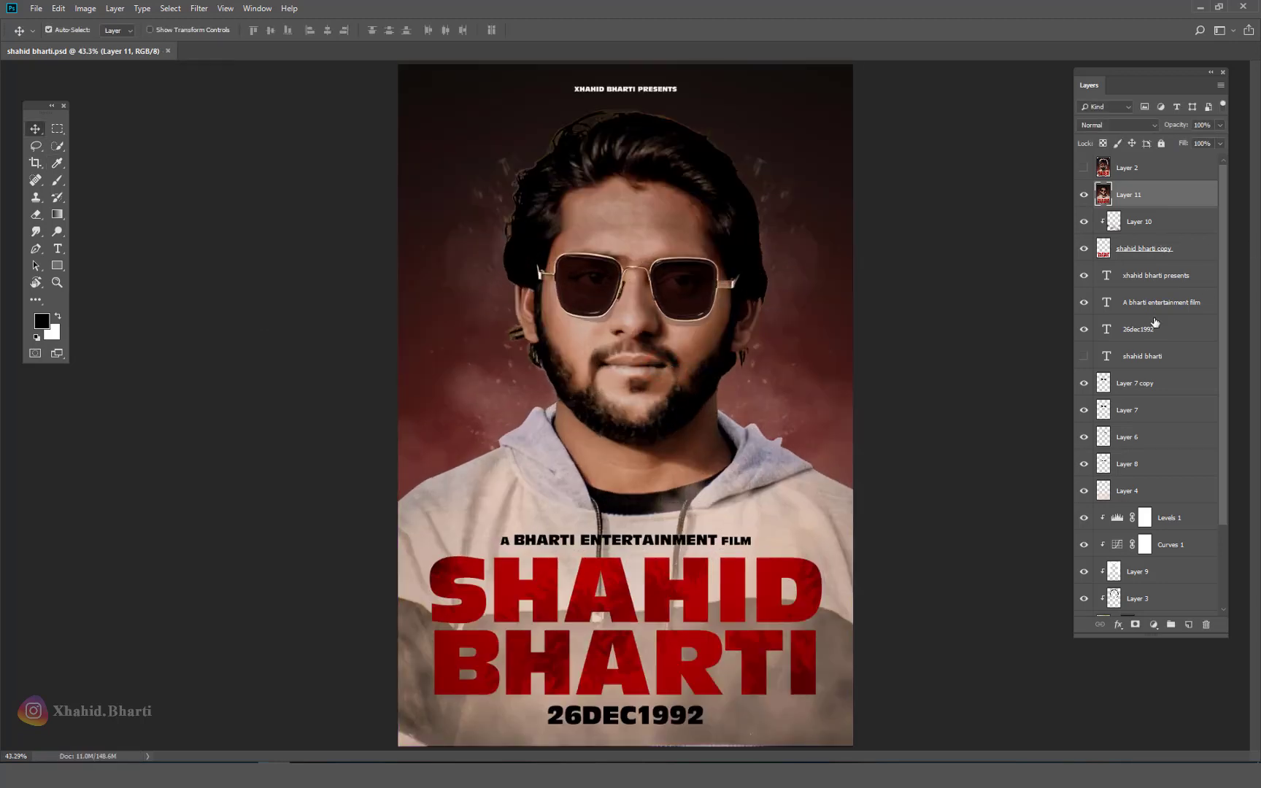
Step: Duplicate Layer 7 copy to the top, stamp everything into Layer 12, and launch Color Efex Pro 4
{"action": "left_click", "coordinate": [1153, 383]}
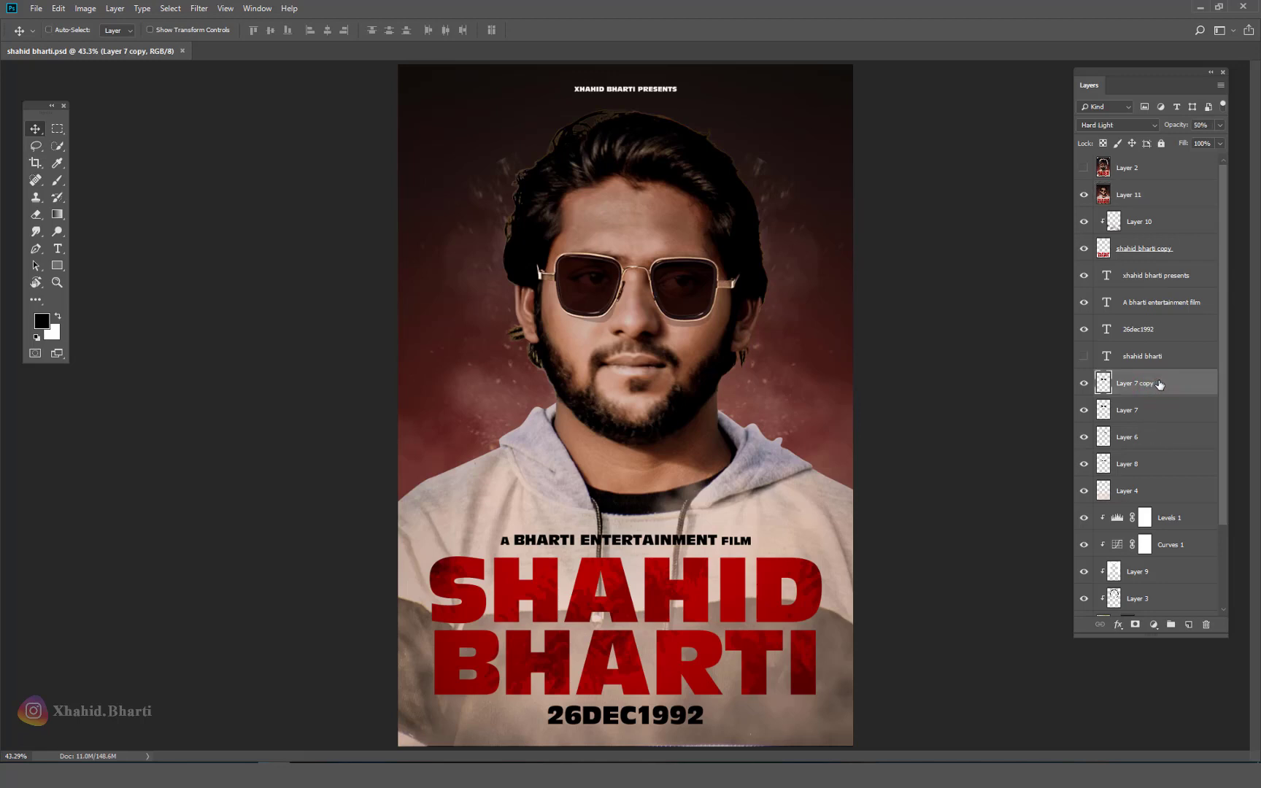
{"action": "key", "text": "ctrl+j"}
{"action": "key", "text": "ctrl+shift+bracketright"}
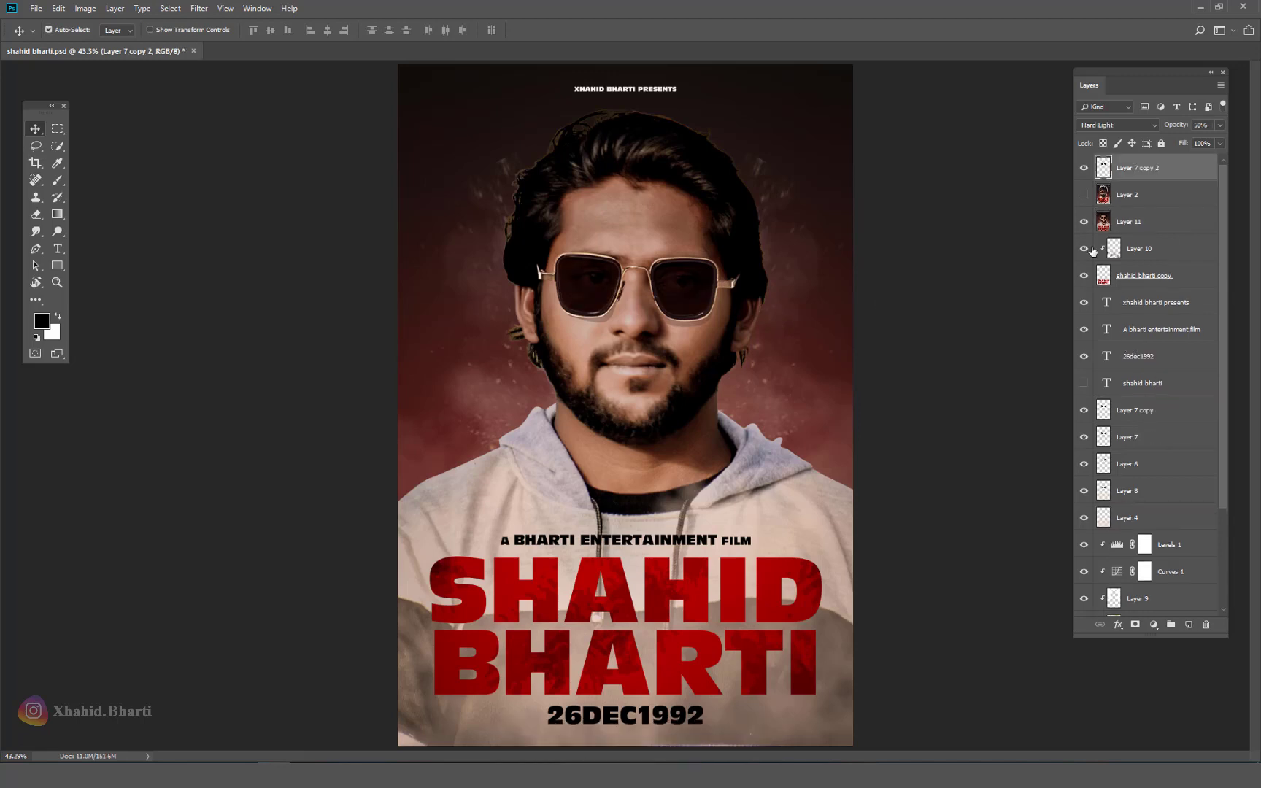
{"action": "key", "text": "ctrl+shift+alt+e"}
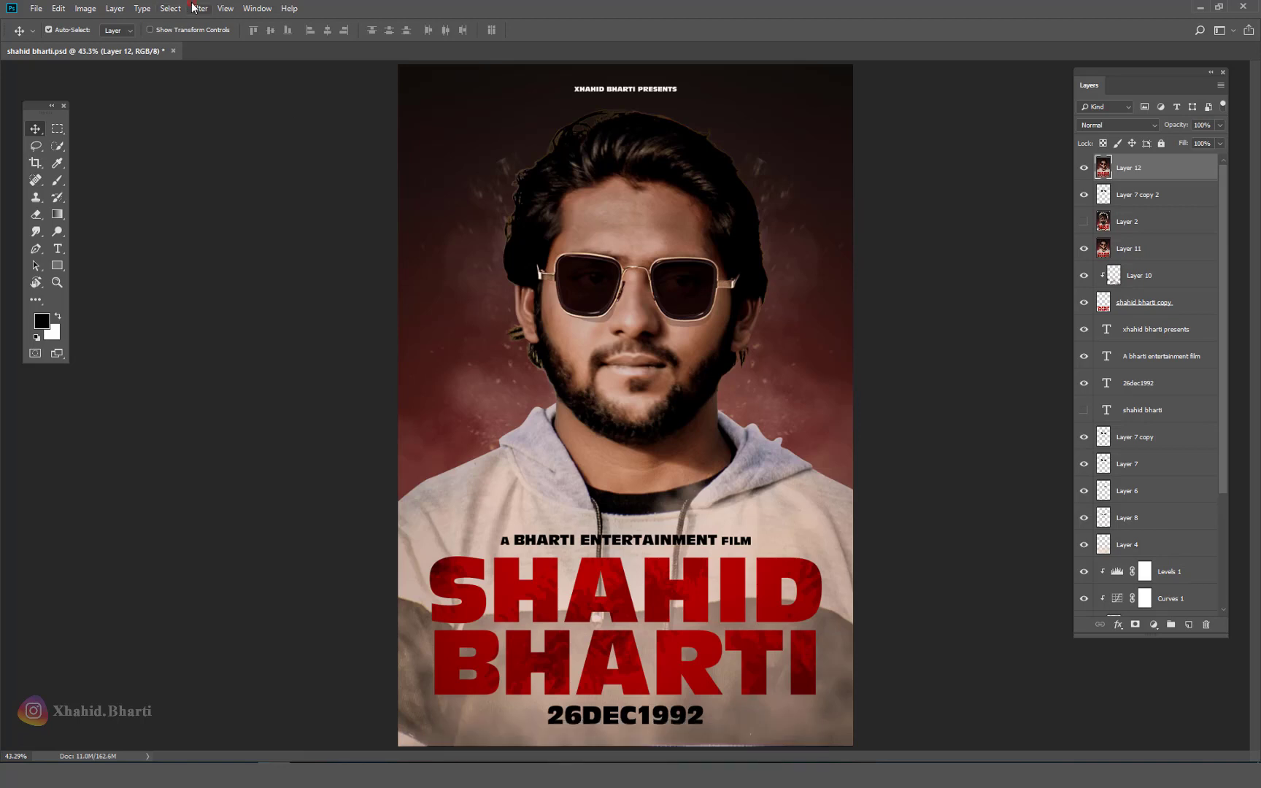
{"action": "left_click", "coordinate": [200, 8]}
{"action": "left_click", "coordinate": [407, 361]}
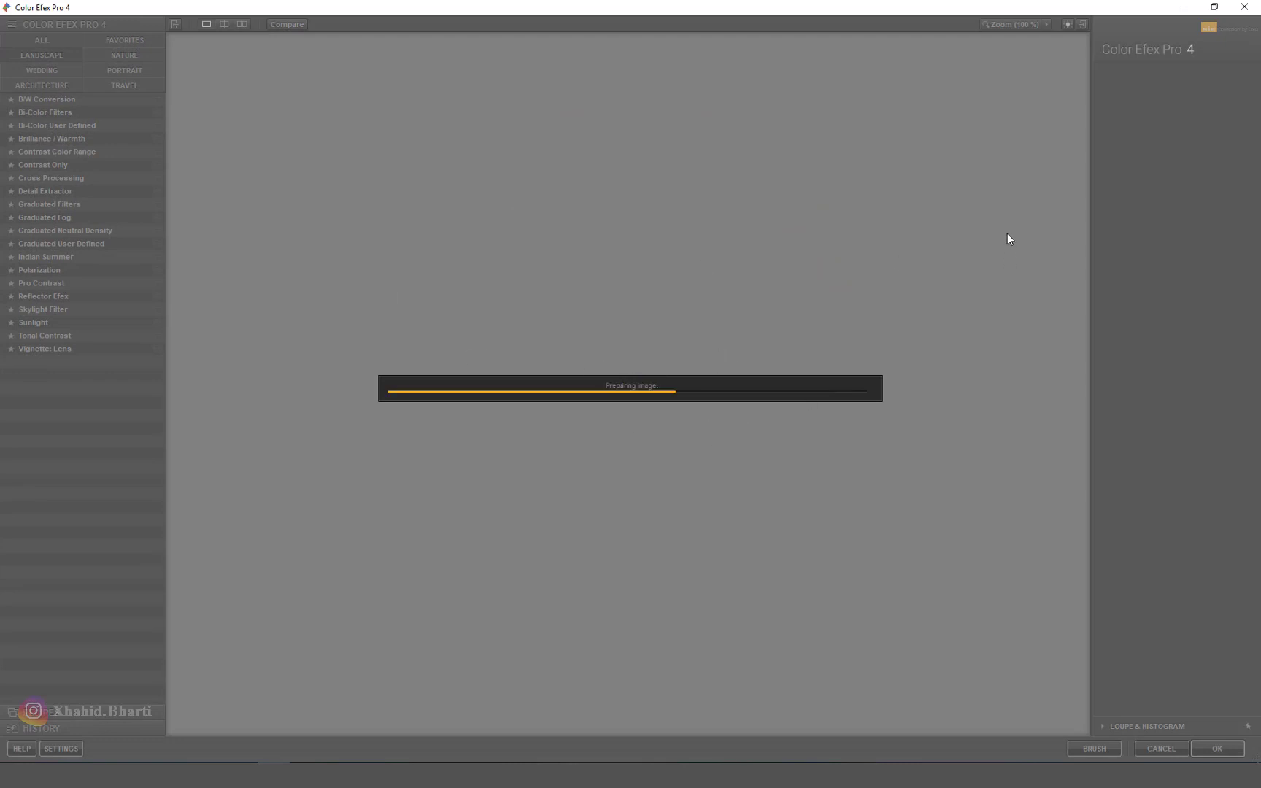
Step: Apply the Cross Processing filter with method C04
{"action": "left_click", "coordinate": [44, 178]}
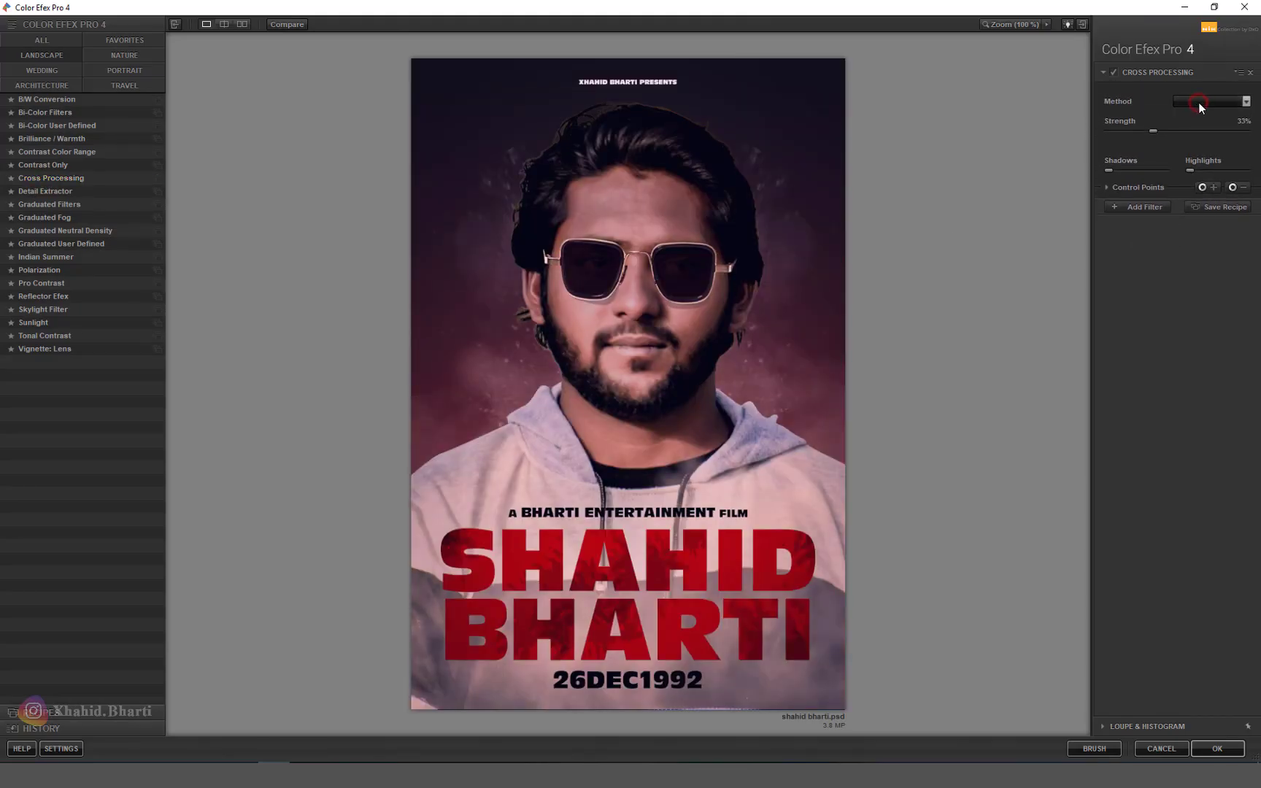
{"action": "left_click", "coordinate": [1198, 102]}
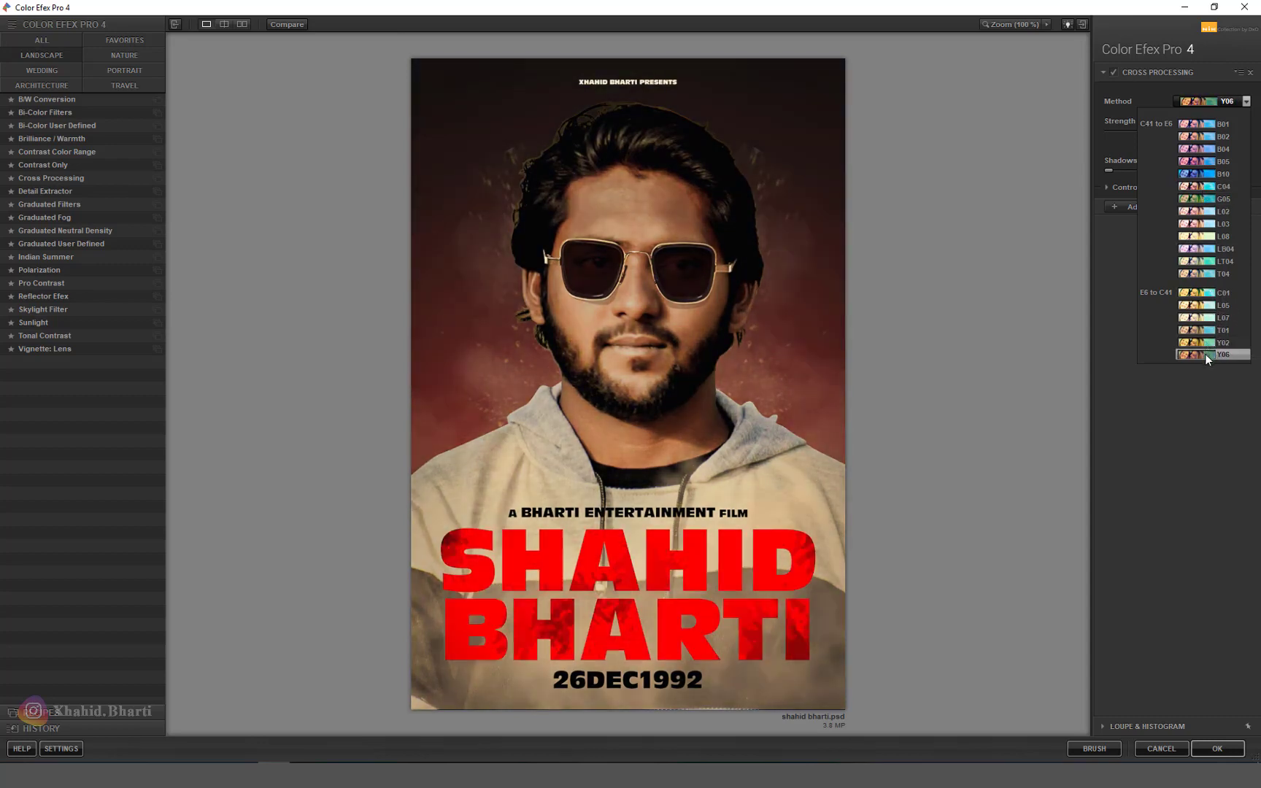
{"action": "left_click", "coordinate": [1196, 186]}
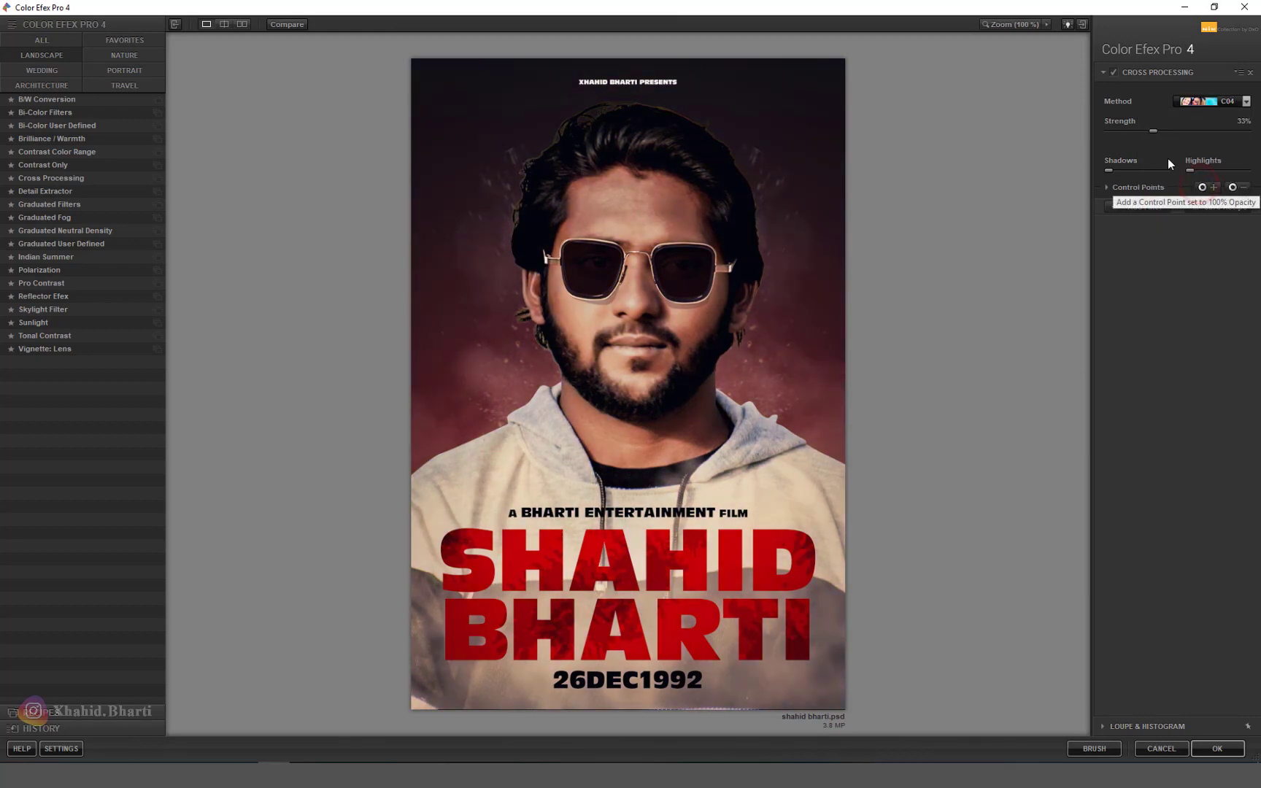
Step: Add a Detail Extractor at 25% control-point opacity and return the result to Photoshop
{"action": "left_click", "coordinate": [1147, 206]}
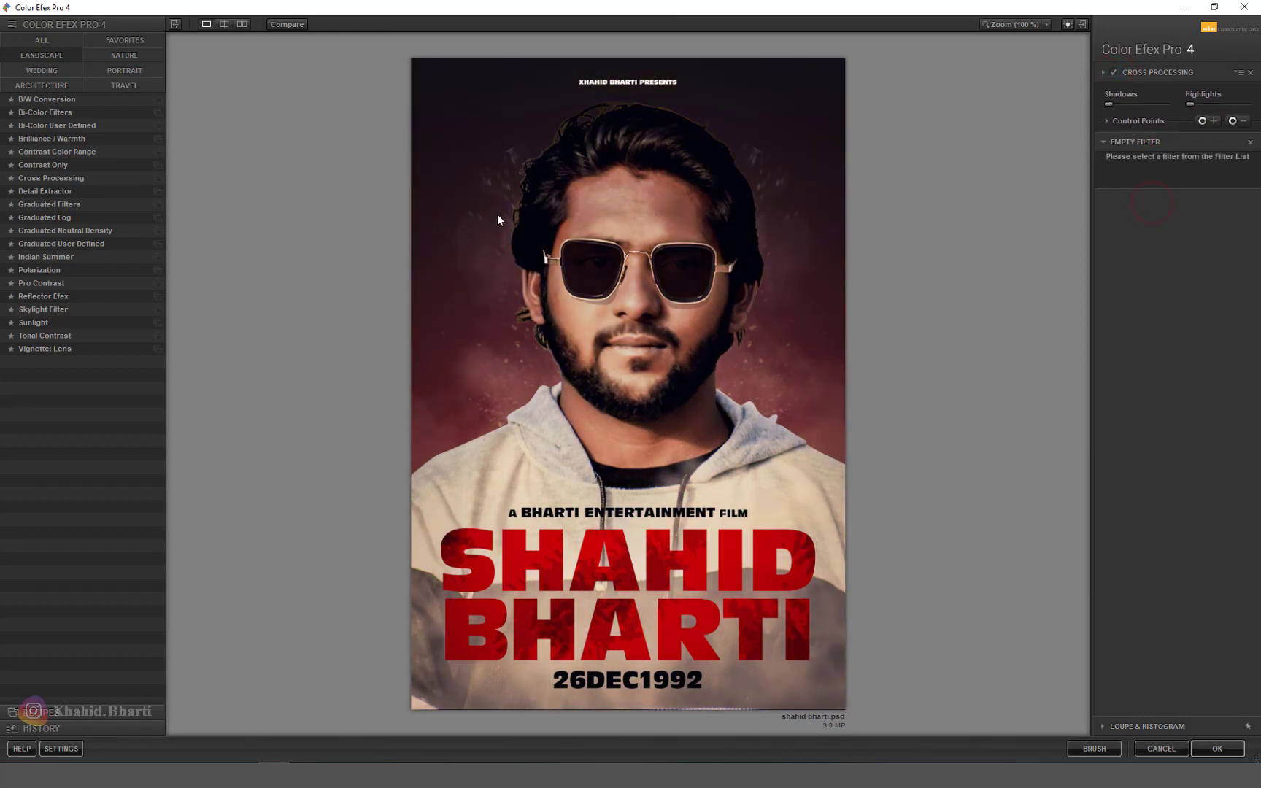
{"action": "left_click", "coordinate": [40, 191]}
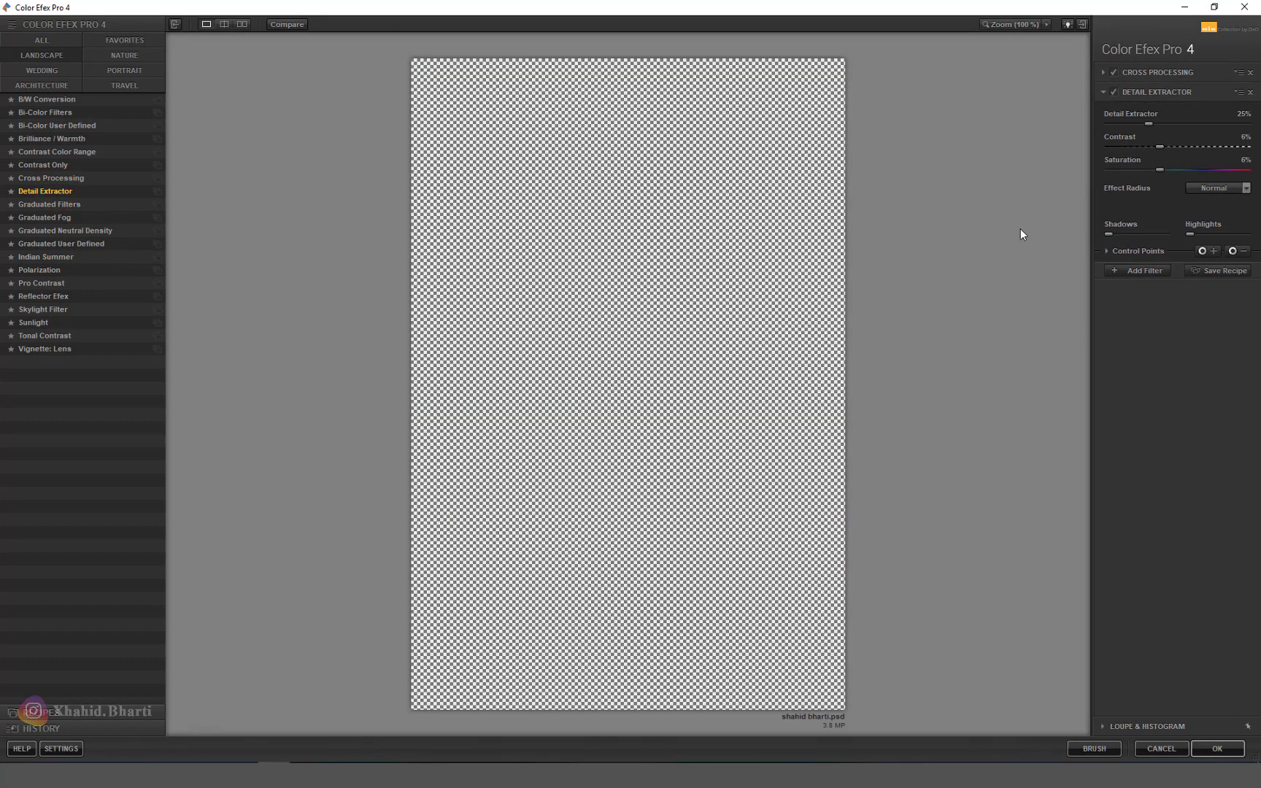
{"action": "left_click", "coordinate": [1107, 253]}
{"action": "left_click", "coordinate": [1239, 271]}
{"action": "type", "text": "25"}
{"action": "key", "text": "Return"}
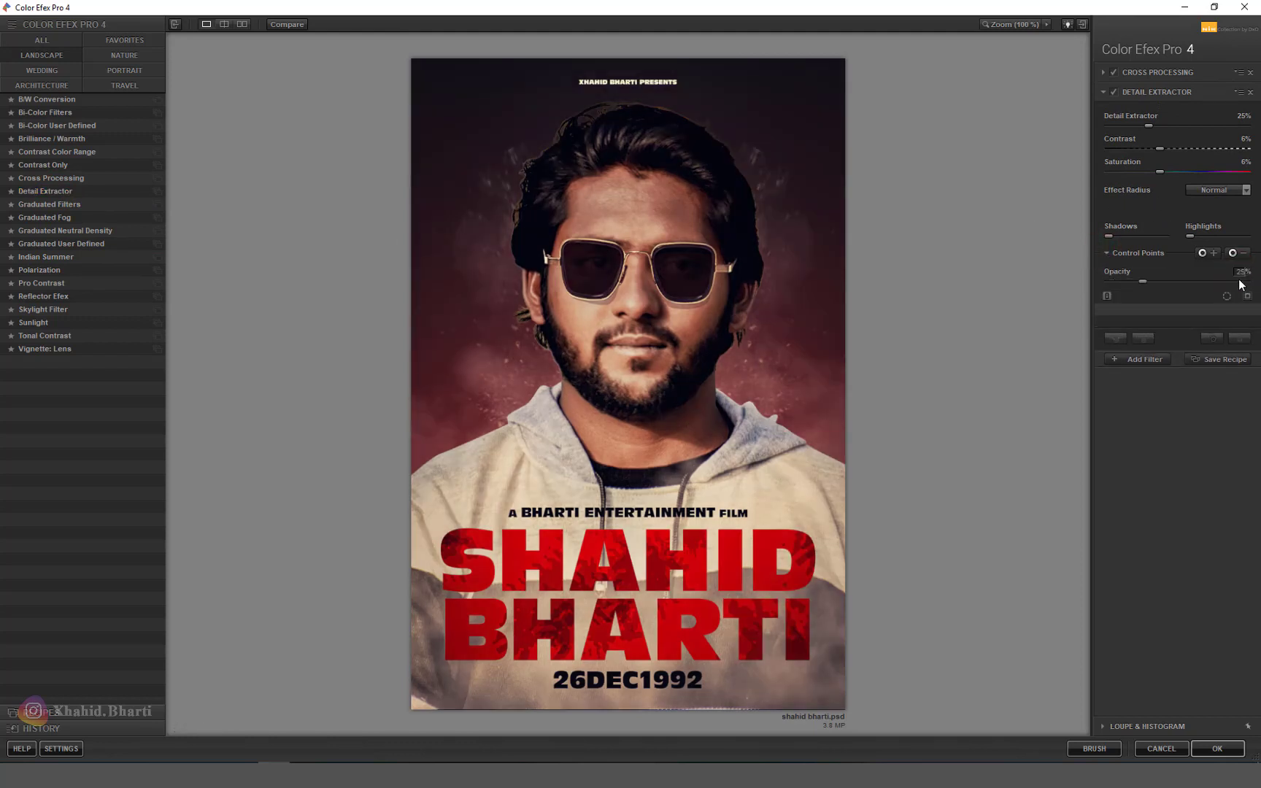
{"action": "left_click", "coordinate": [1143, 359]}
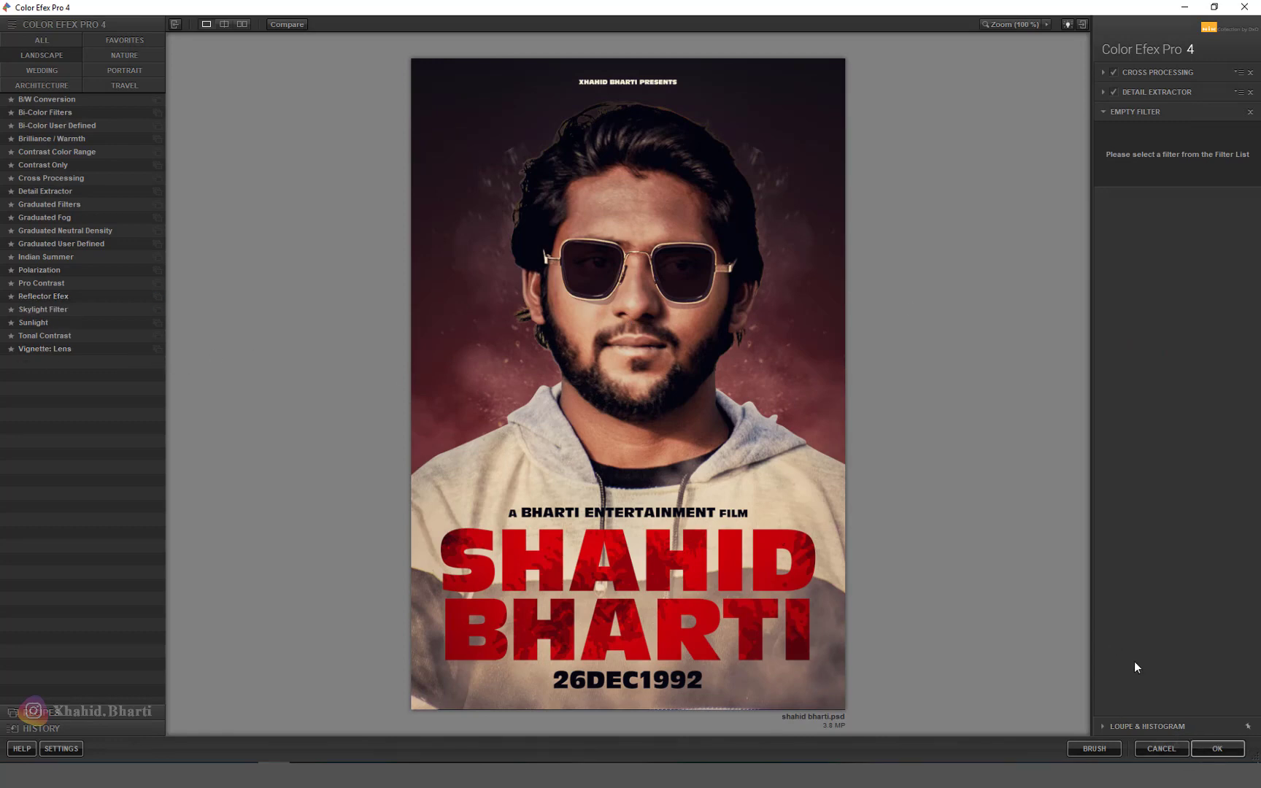
{"action": "left_click", "coordinate": [1217, 749]}
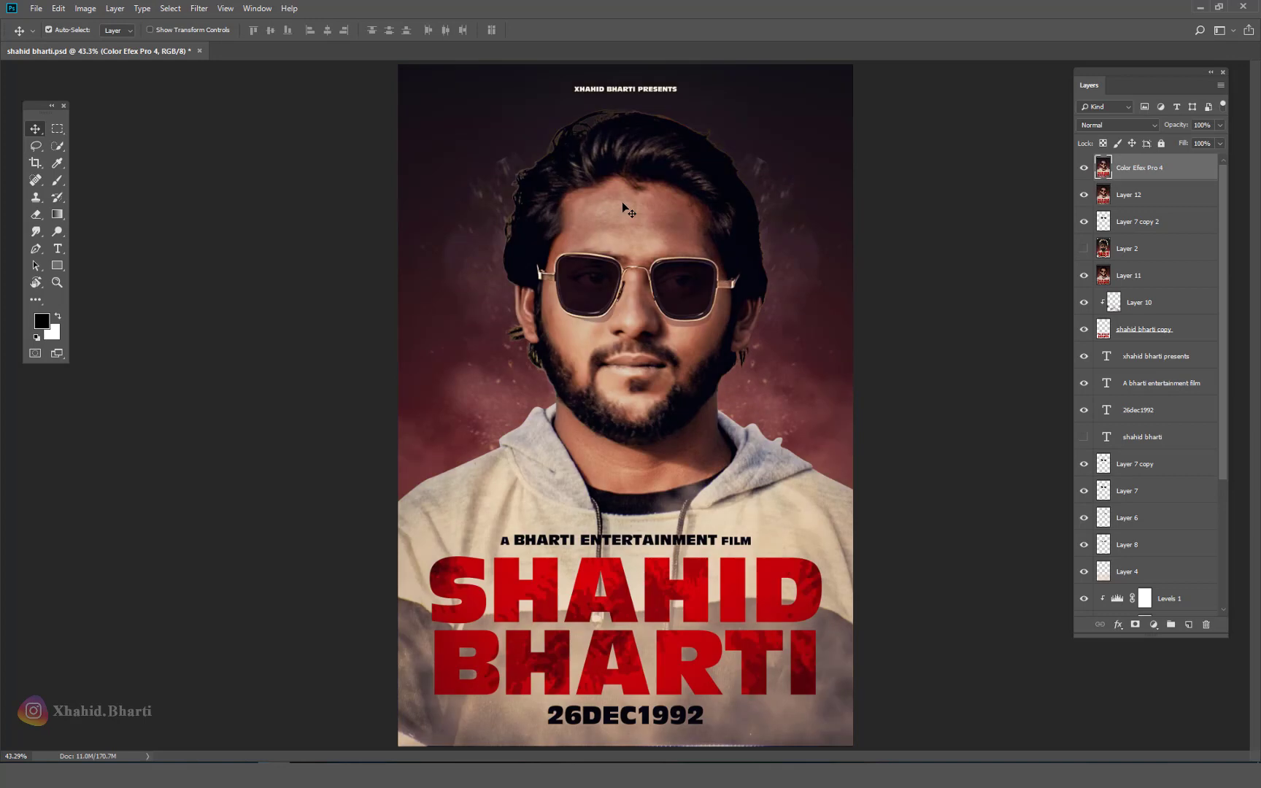
Step: Save the poster document
{"action": "scroll", "coordinate": [696, 255], "scroll_direction": "down", "scroll_amount": 5}
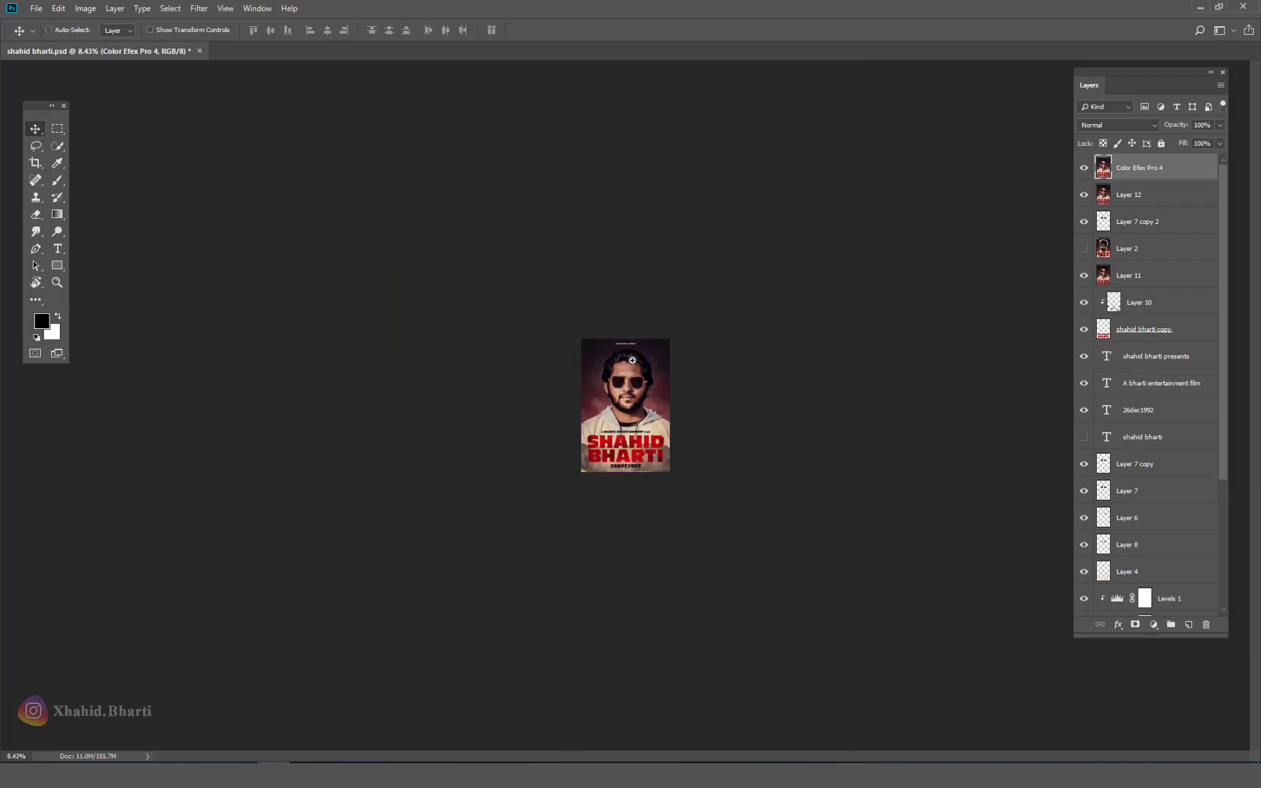
{"action": "scroll", "coordinate": [632, 359], "scroll_direction": "up", "scroll_amount": 4}
{"action": "key", "text": "ctrl+s"}
{"action": "scroll", "coordinate": [631, 360], "scroll_direction": "down", "scroll_amount": 2}
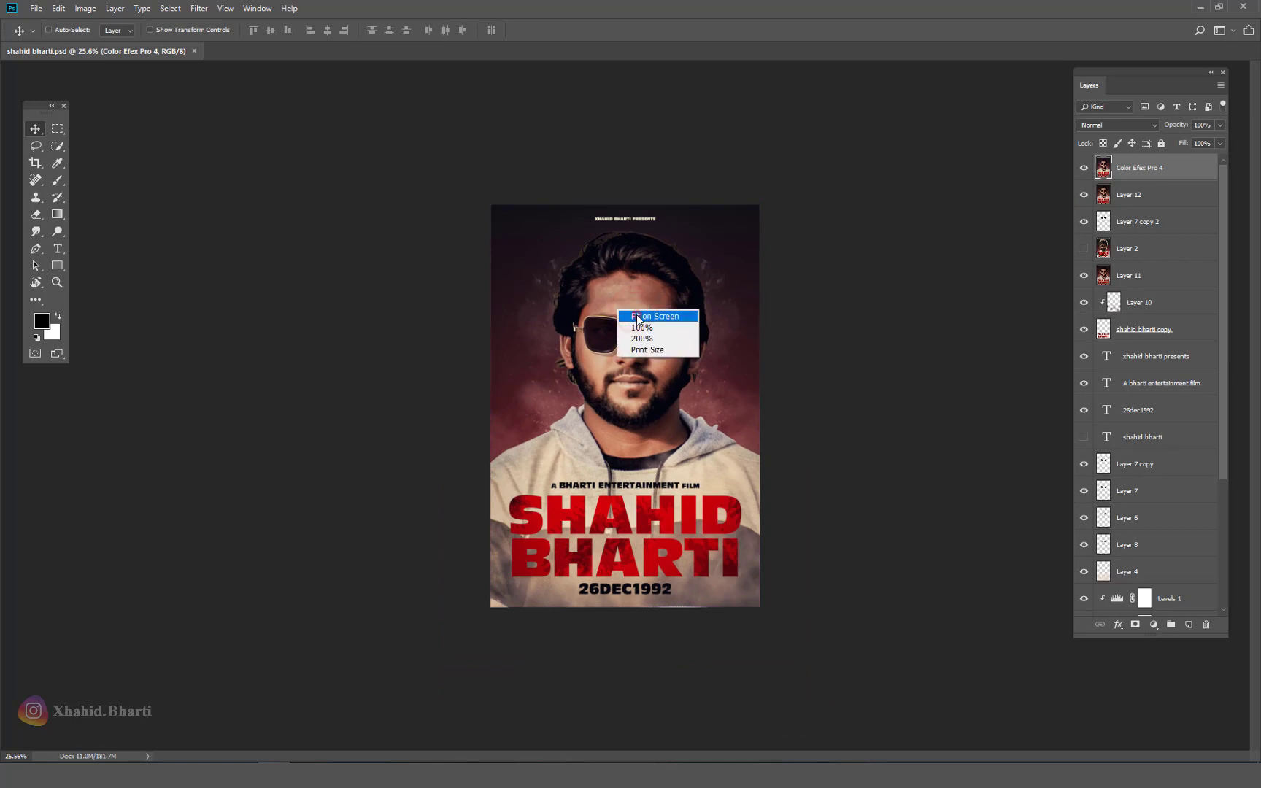
{"action": "scroll", "coordinate": [628, 328], "scroll_direction": "up", "scroll_amount": 2}
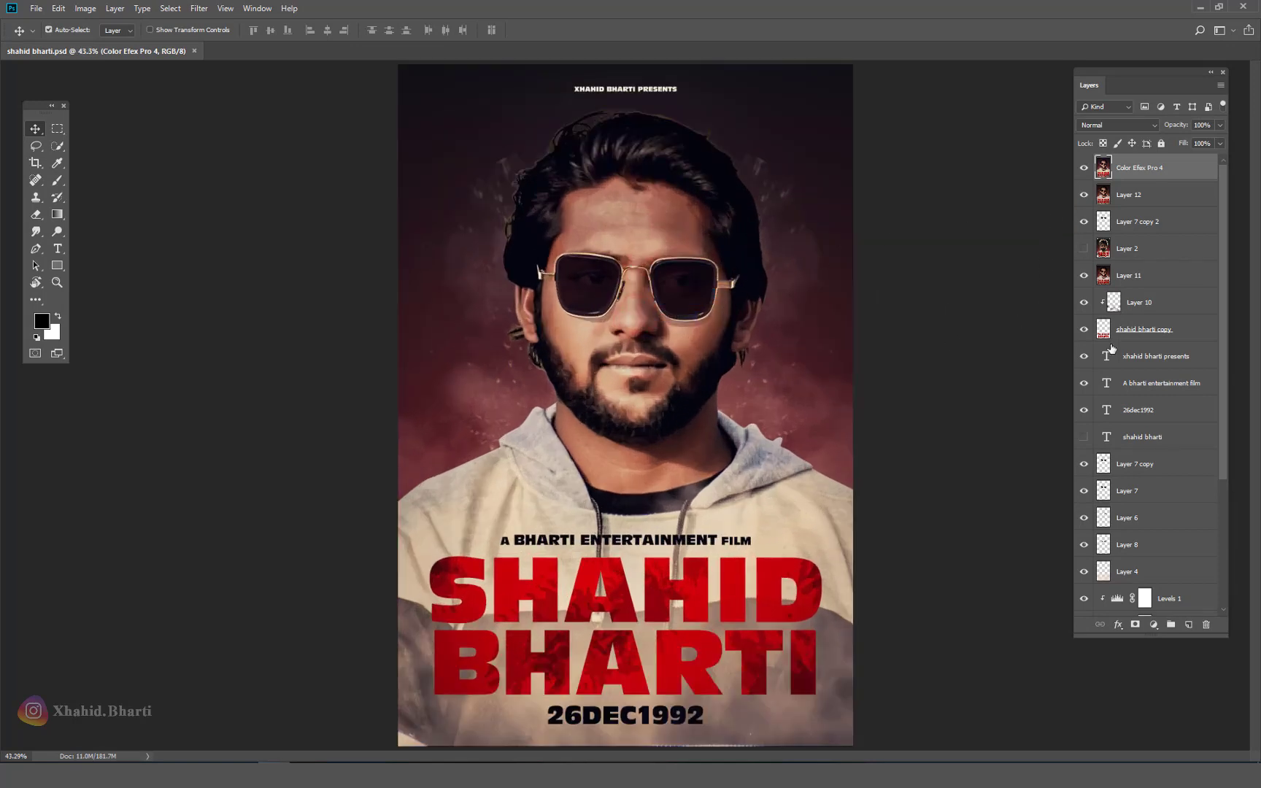
Step: Add a Vibrance adjustment layer with vibrance +10 and saturation 0 above Color Efex Pro 4
{"action": "left_click", "coordinate": [1153, 624]}
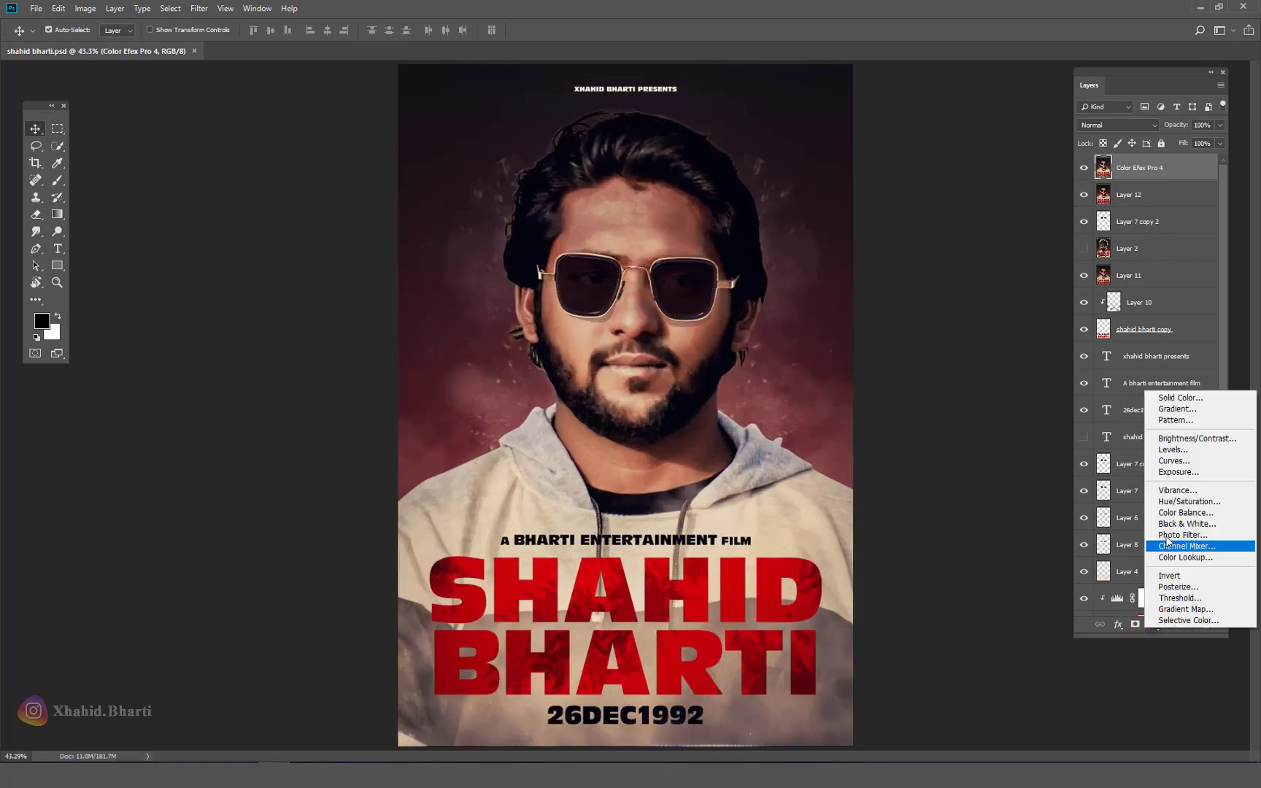
{"action": "left_click", "coordinate": [1178, 490]}
{"action": "left_click_drag", "start_coordinate": [883, 183], "coordinate": [892, 213]}
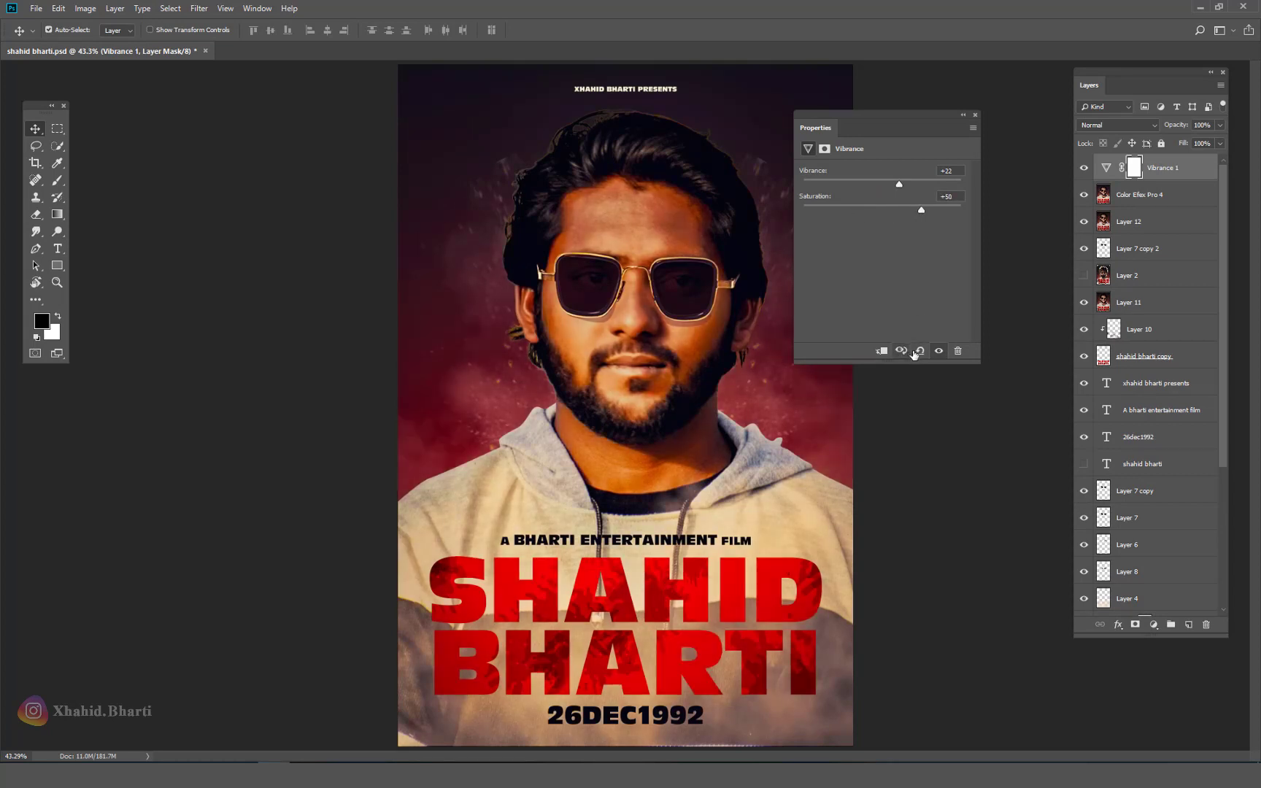
{"action": "left_click", "coordinate": [920, 350]}
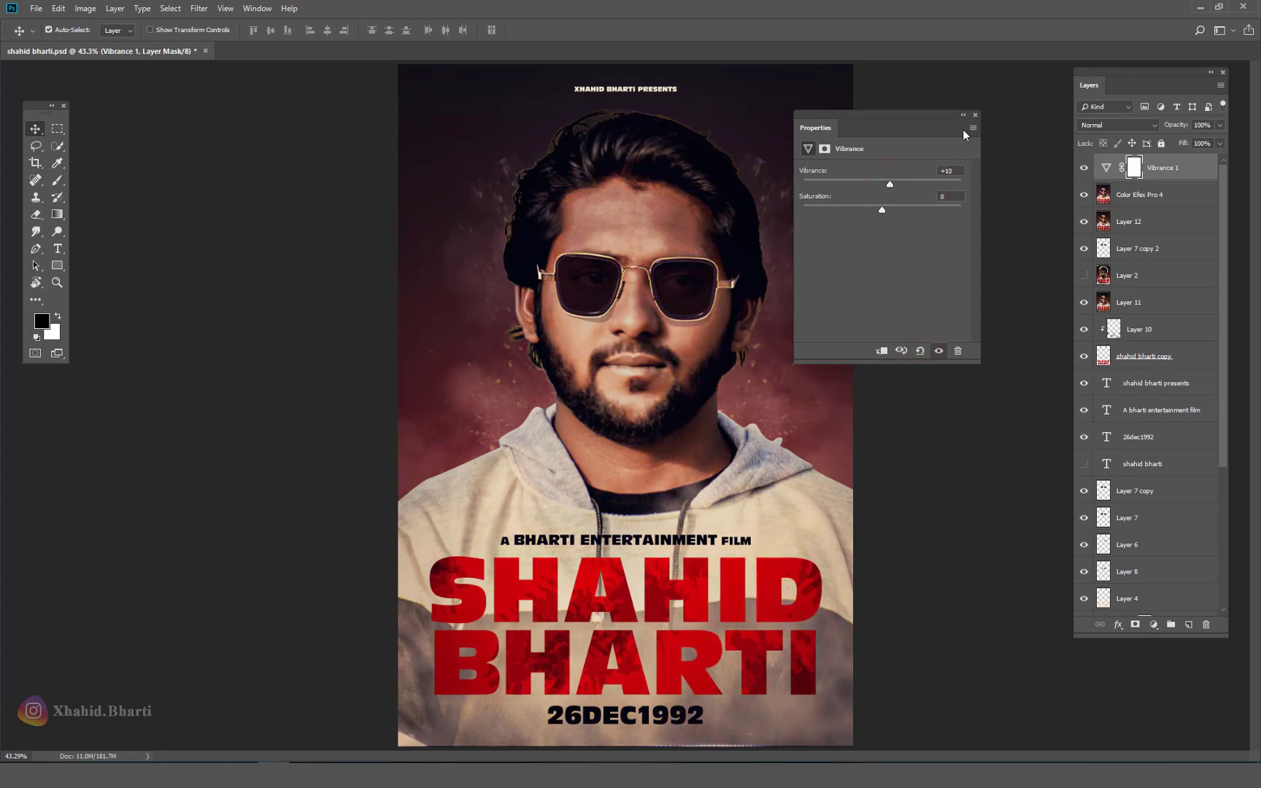
{"action": "left_click", "coordinate": [976, 115]}
{"action": "left_click", "coordinate": [1152, 625]}
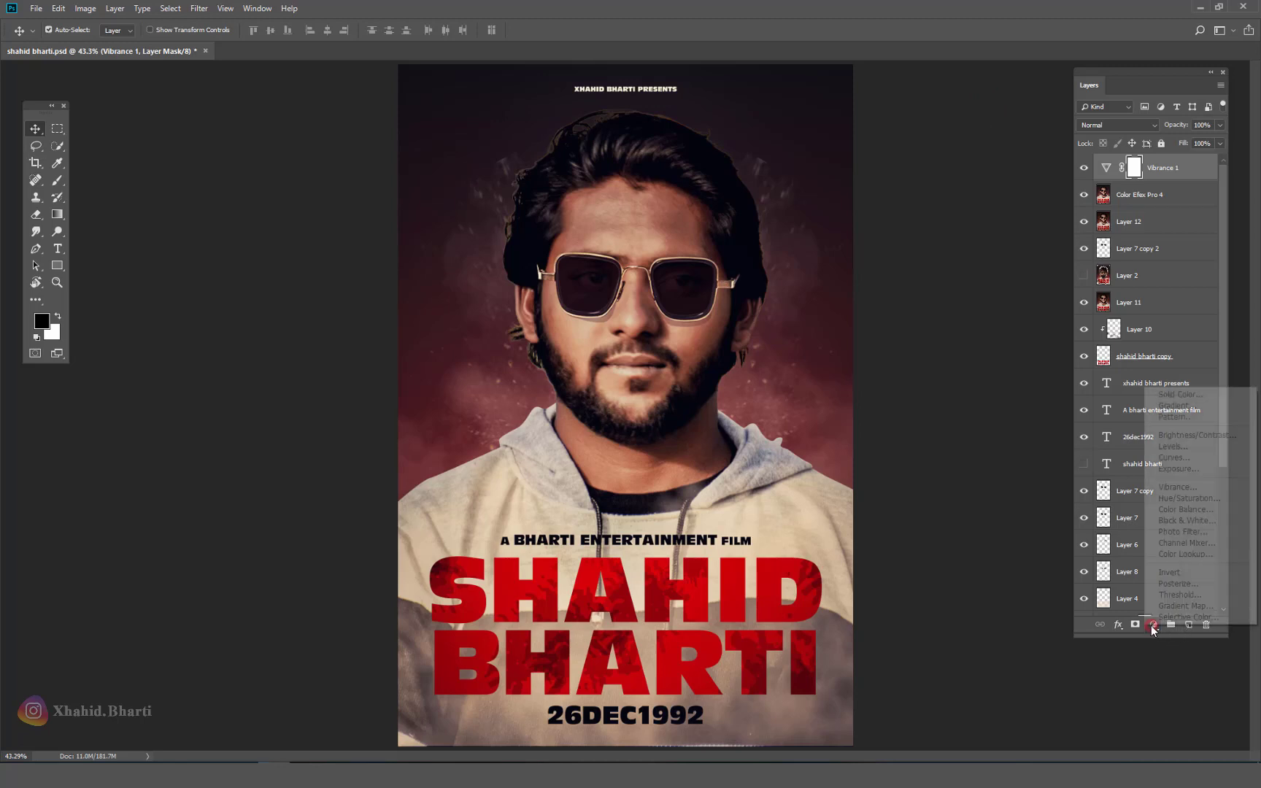
Step: Add a Color Balance adjustment layer with midtones red at −9
{"action": "left_click", "coordinate": [1183, 509]}
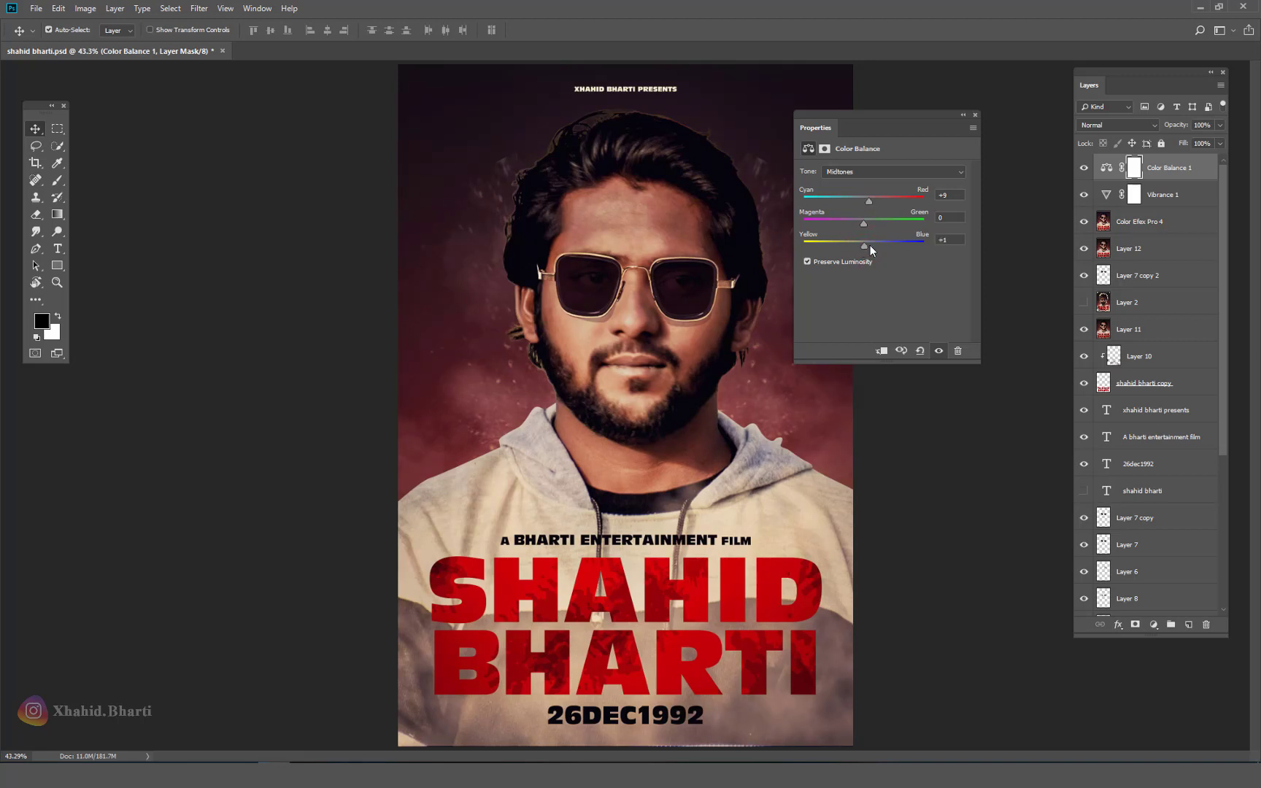
{"action": "left_click", "coordinate": [974, 115]}
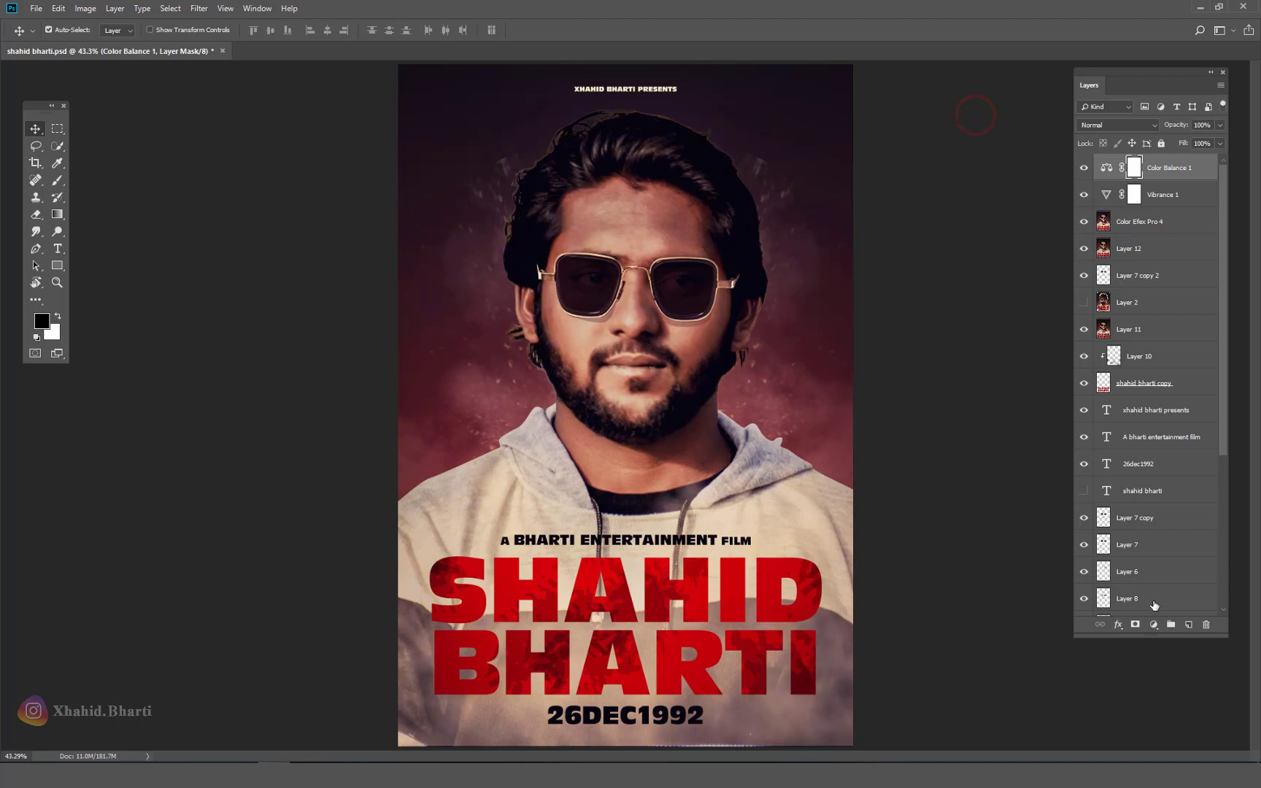
{"action": "left_click", "coordinate": [1152, 624]}
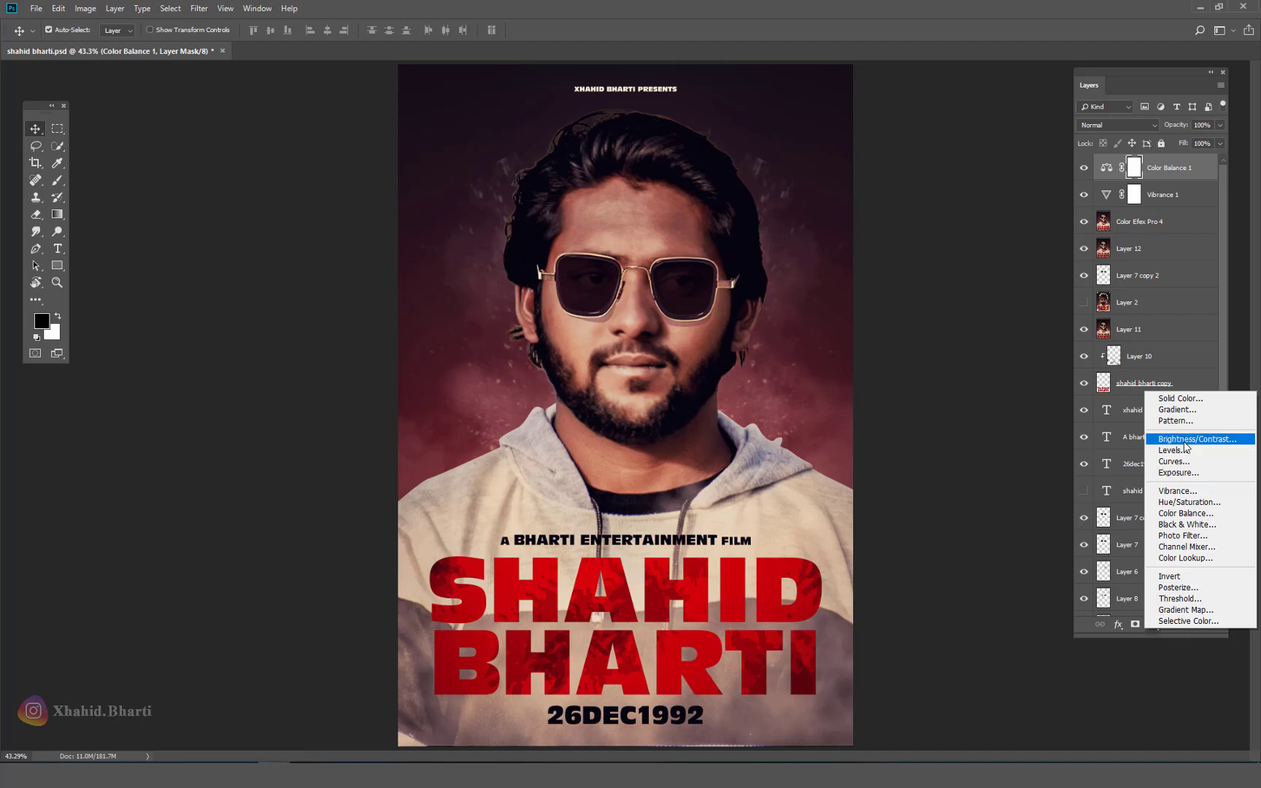
Step: Add a Red Photo Filter at 25% density and delete its layer mask
{"action": "left_click", "coordinate": [1194, 536]}
{"action": "left_click", "coordinate": [875, 170]}
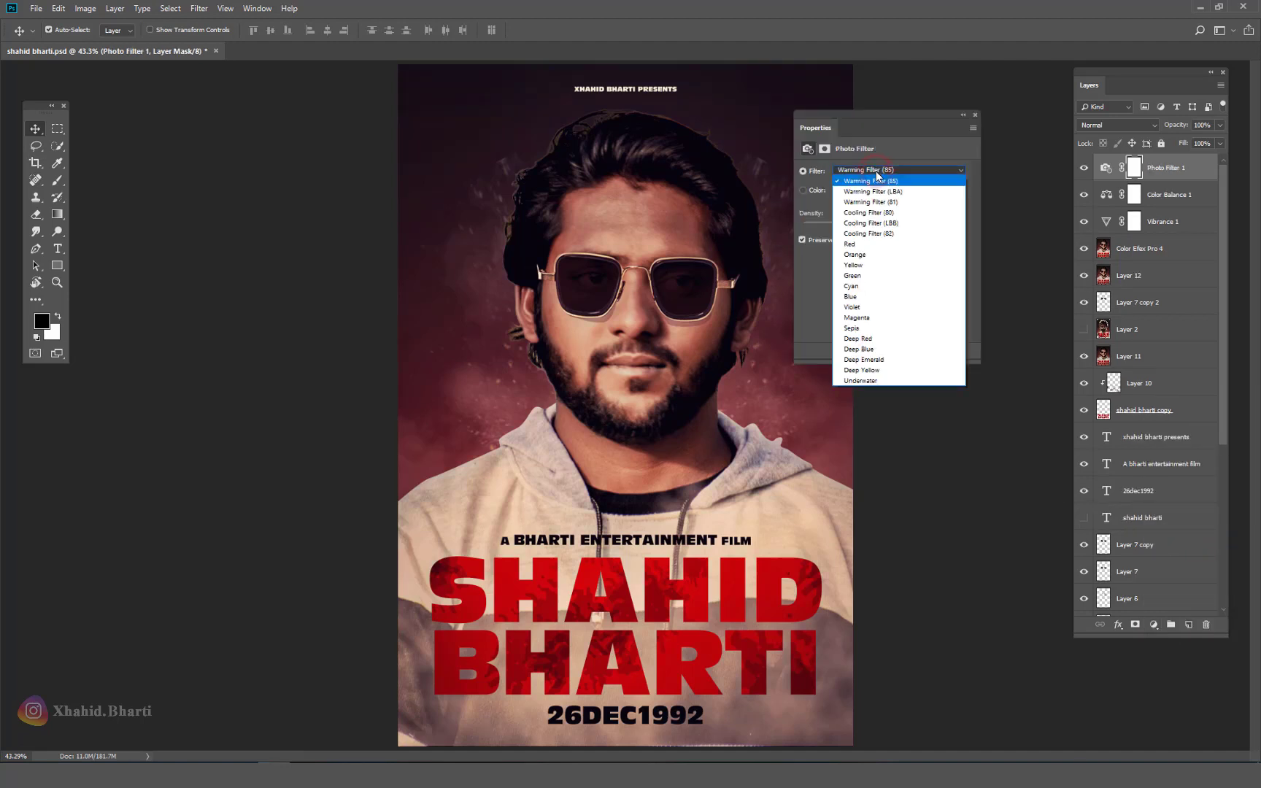
{"action": "left_click", "coordinate": [860, 245]}
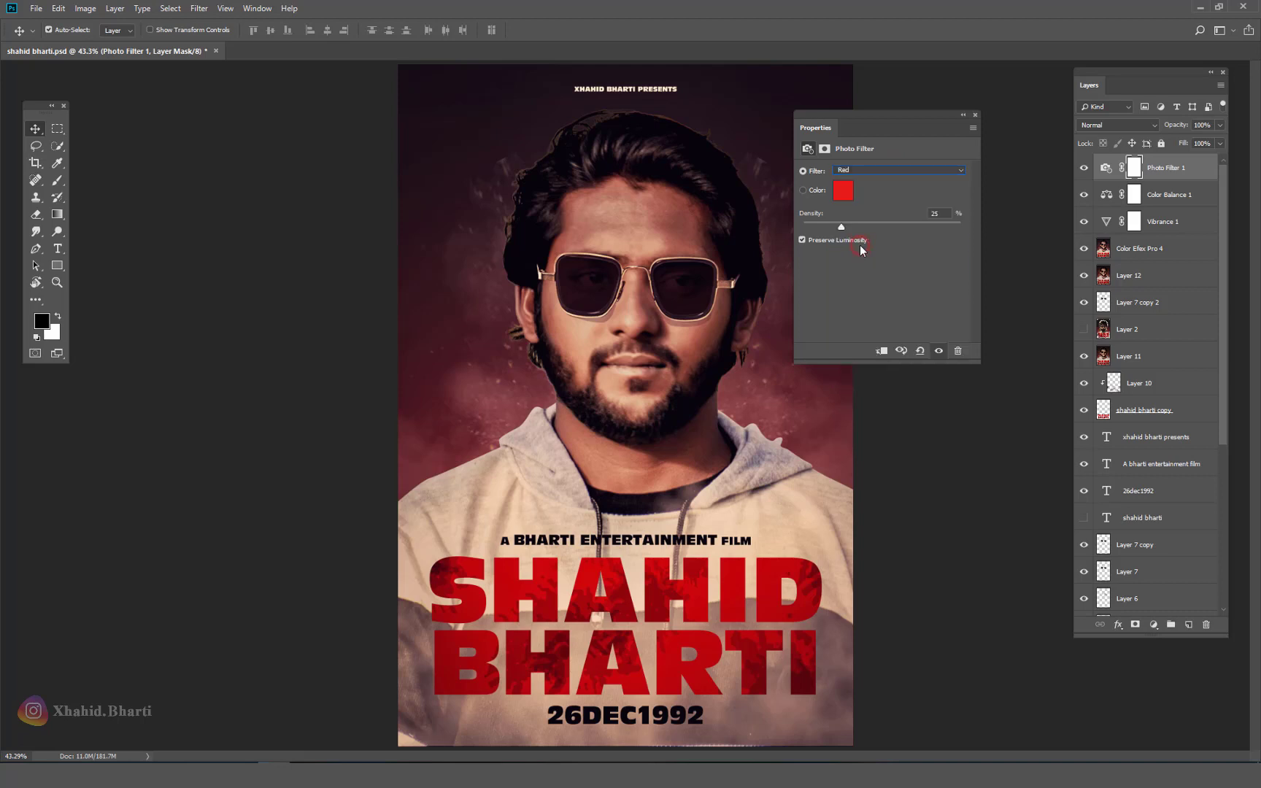
{"action": "left_click", "coordinate": [973, 116]}
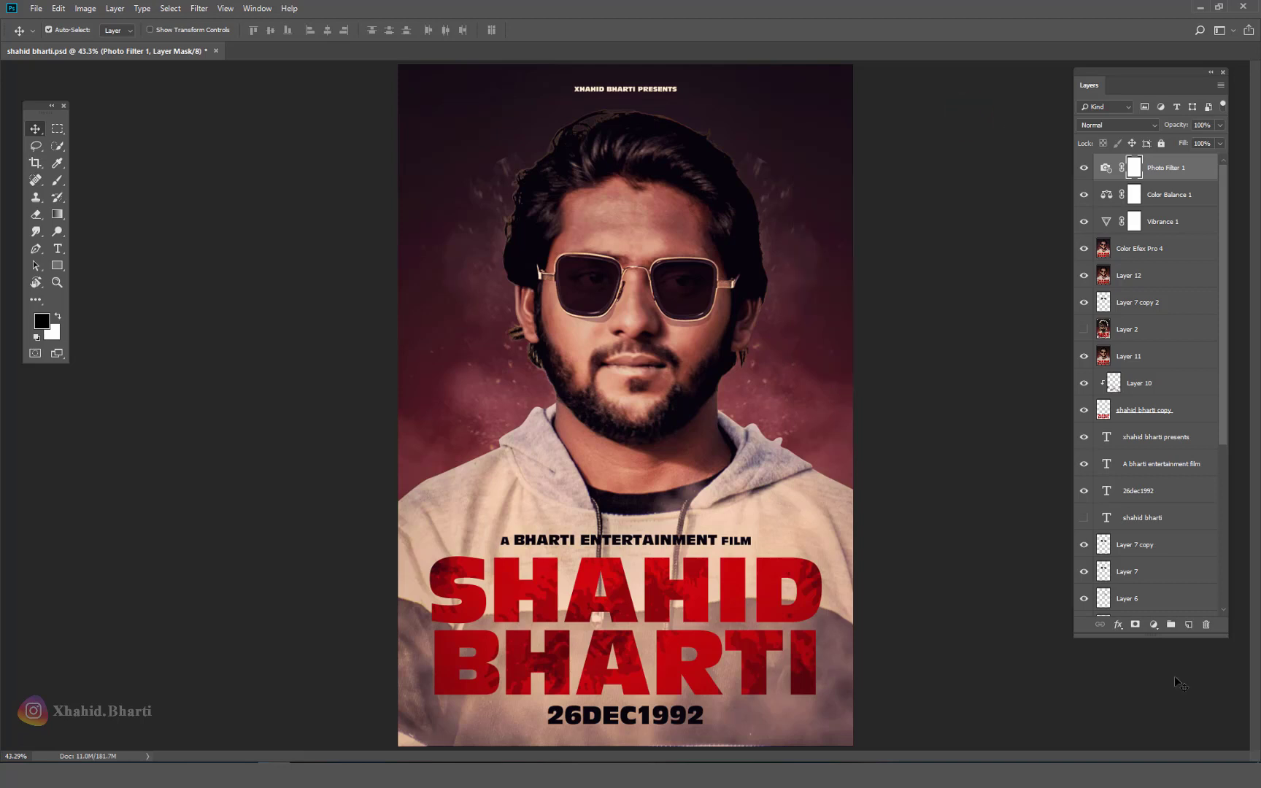
{"action": "left_click", "coordinate": [1205, 625]}
{"action": "left_click", "coordinate": [568, 285]}
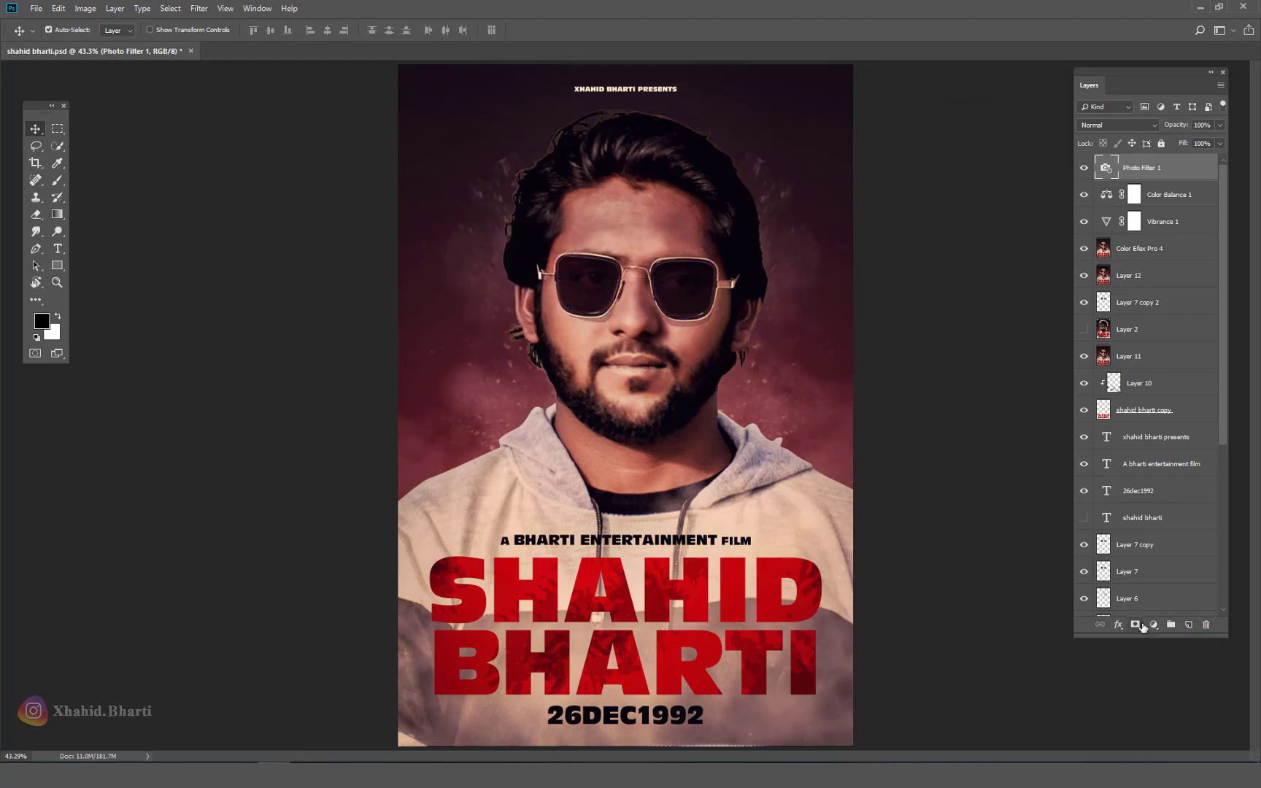
Step: Add a Levels adjustment layer with the output white level lowered to 209
{"action": "left_click", "coordinate": [1152, 625]}
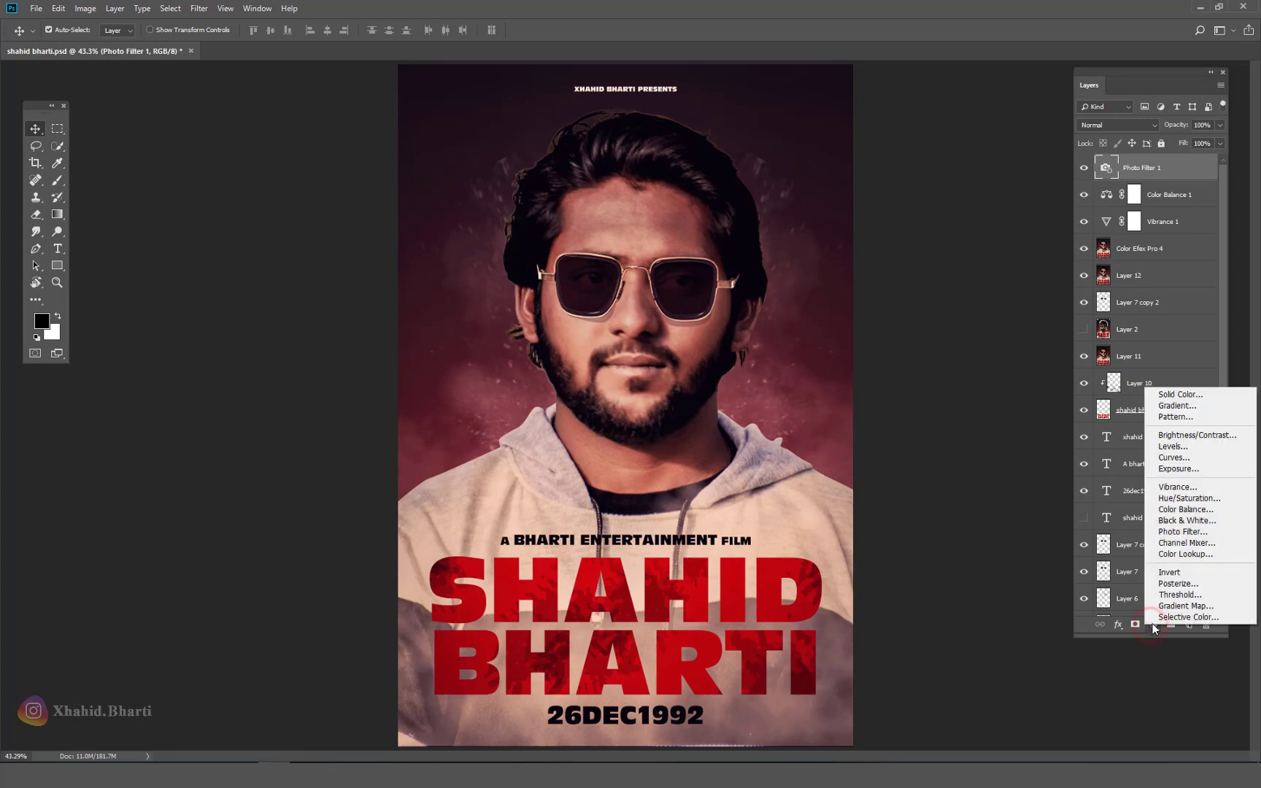
{"action": "left_click", "coordinate": [1175, 446]}
{"action": "left_click_drag", "start_coordinate": [823, 306], "coordinate": [818, 301]}
{"action": "left_click_drag", "start_coordinate": [963, 300], "coordinate": [942, 301]}
{"action": "left_click", "coordinate": [974, 114]}
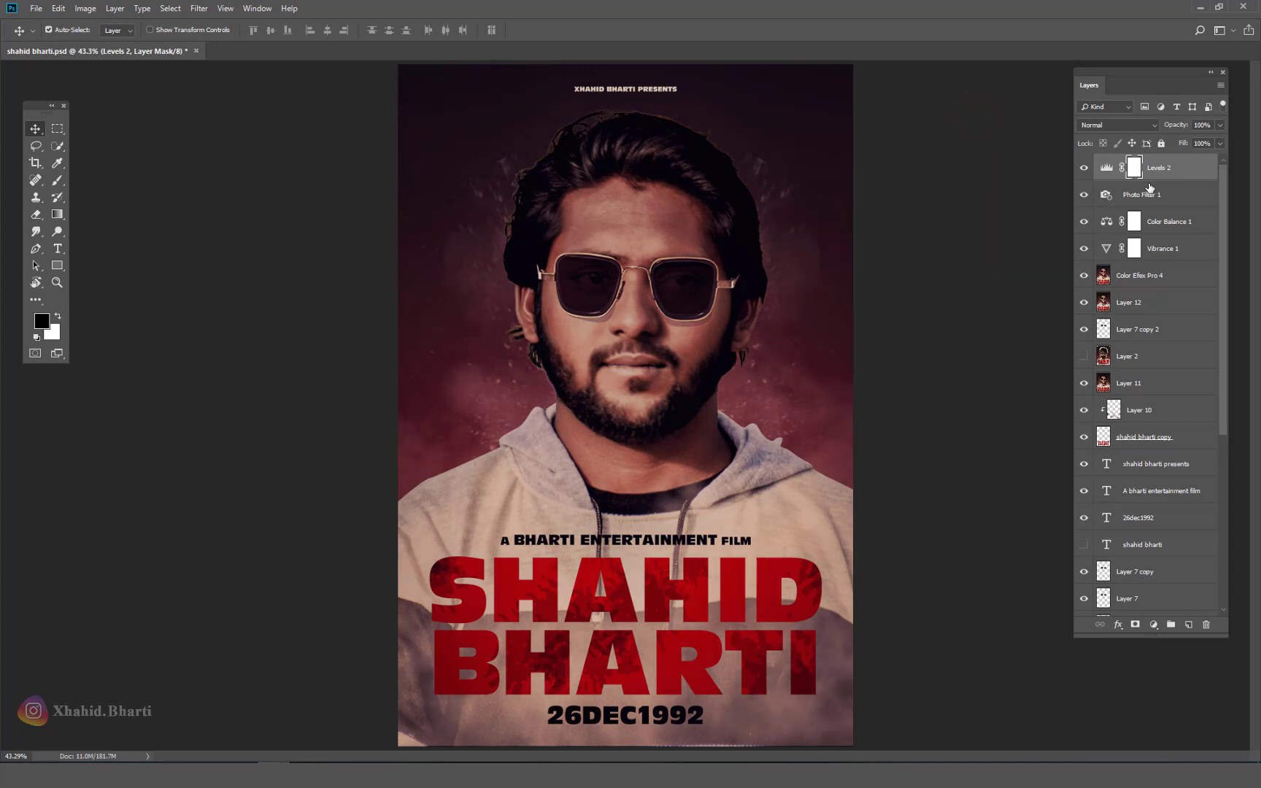
{"action": "left_click", "coordinate": [1084, 168]}
{"action": "left_click", "coordinate": [1083, 167]}
Step: Paint black on the Levels 2 mask over the man's face with a soft round brush
{"action": "left_click", "coordinate": [57, 179]}
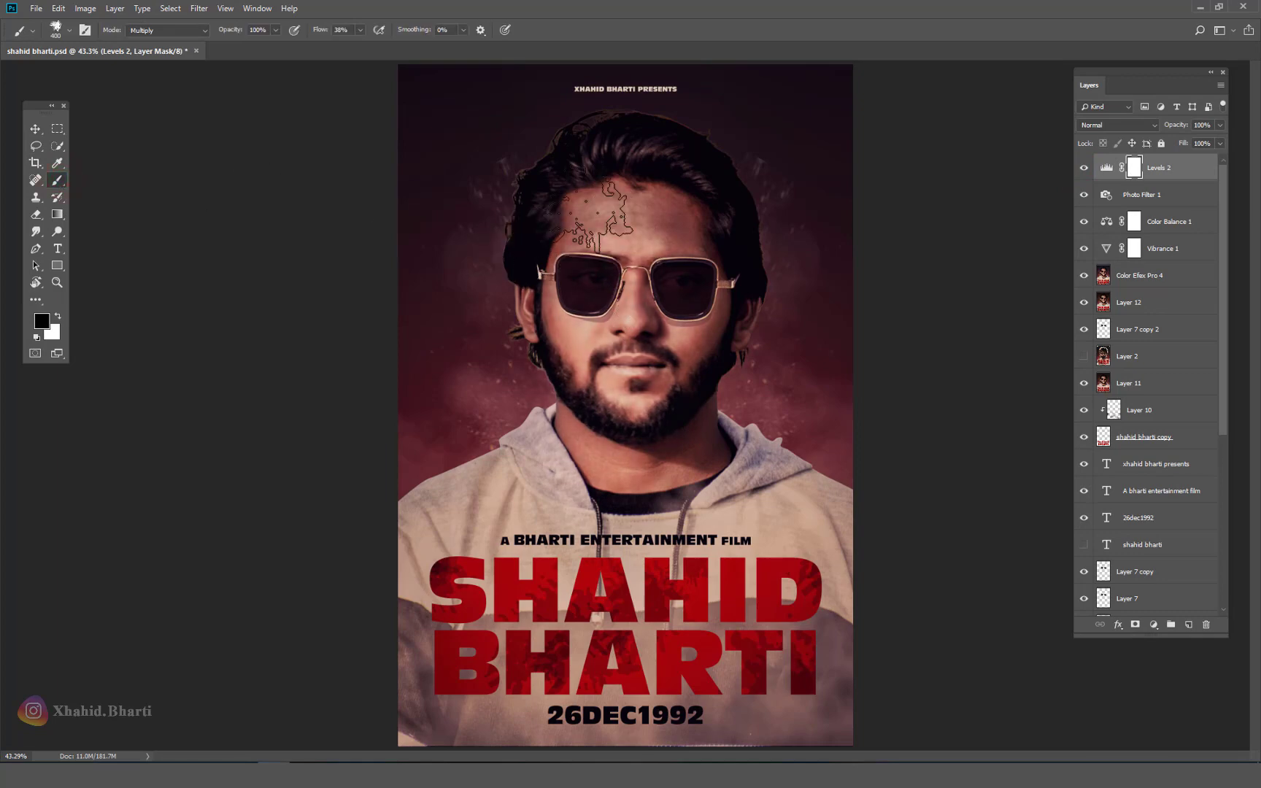
{"action": "left_click_drag", "start_coordinate": [625, 503], "coordinate": [683, 386]}
{"action": "right_click", "coordinate": [684, 387]}
{"action": "left_click", "coordinate": [698, 33]}
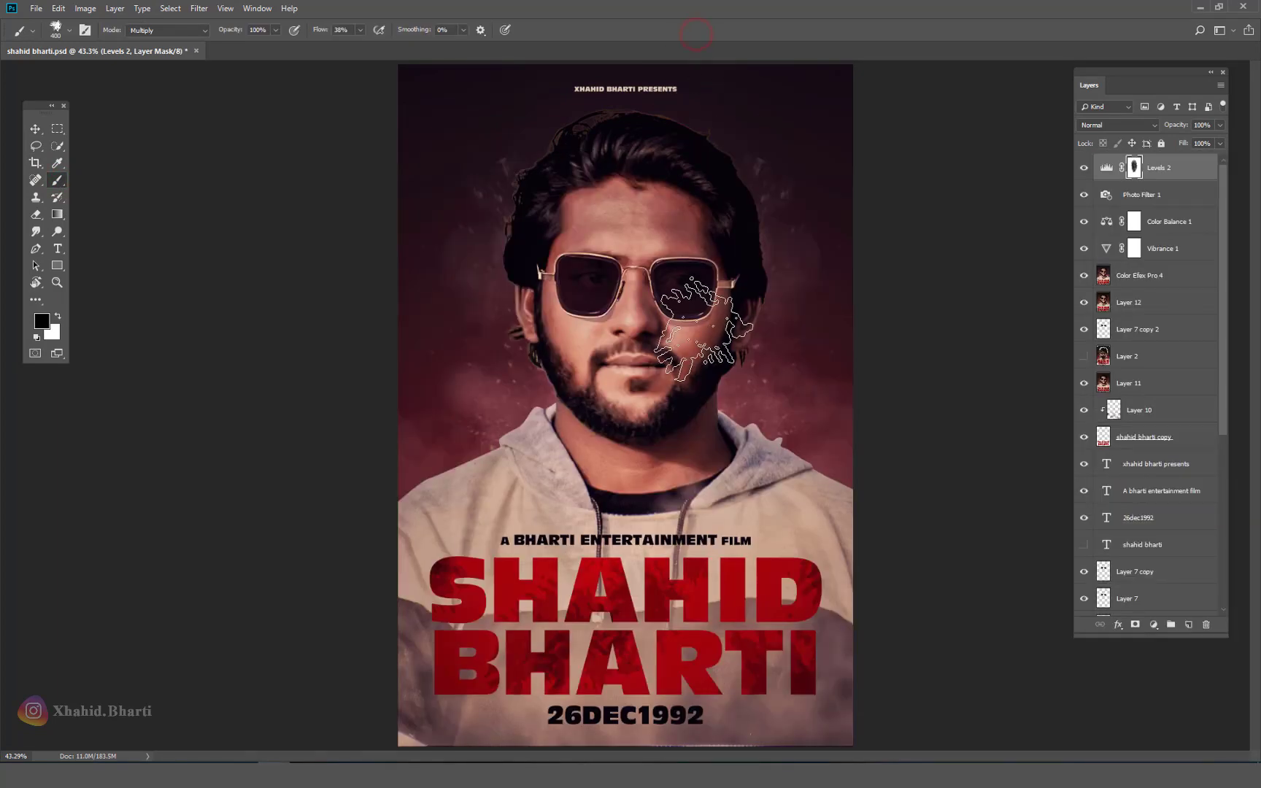
{"action": "key", "text": "ctrl+z"}
{"action": "right_click", "coordinate": [642, 291]}
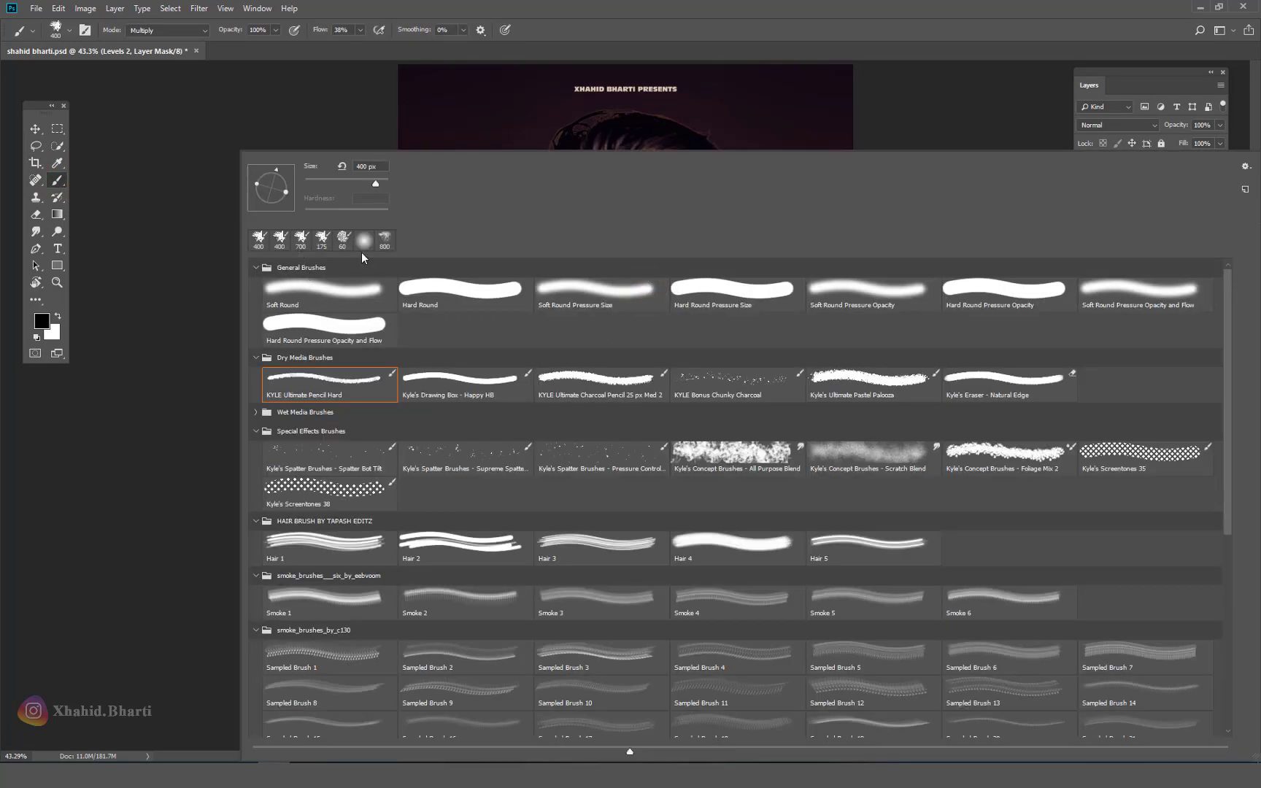
{"action": "left_click", "coordinate": [363, 240]}
{"action": "key", "text": "Return"}
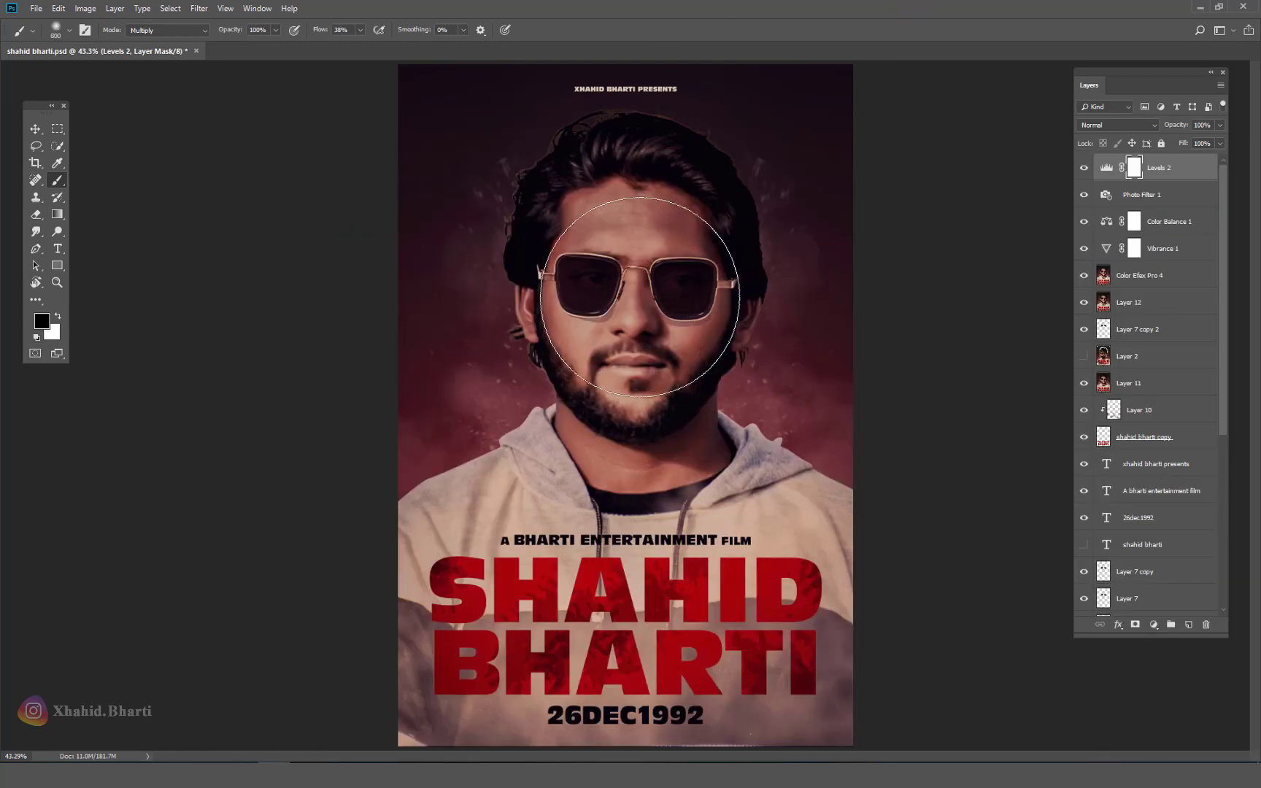
{"action": "left_click", "coordinate": [639, 297]}
{"action": "left_click", "coordinate": [35, 128]}
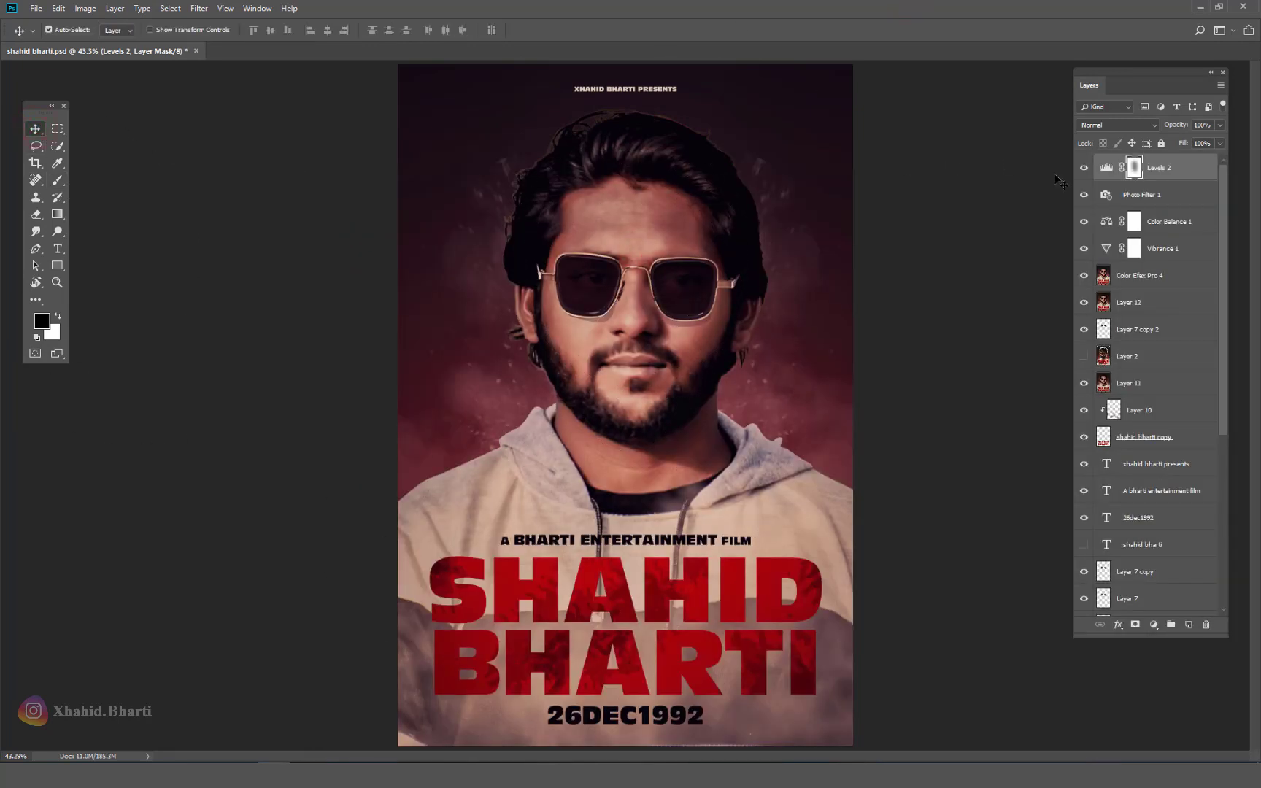
{"action": "left_click", "coordinate": [1084, 169]}
{"action": "left_click", "coordinate": [1083, 169]}
{"action": "left_click_drag", "start_coordinate": [657, 420], "coordinate": [582, 487]}
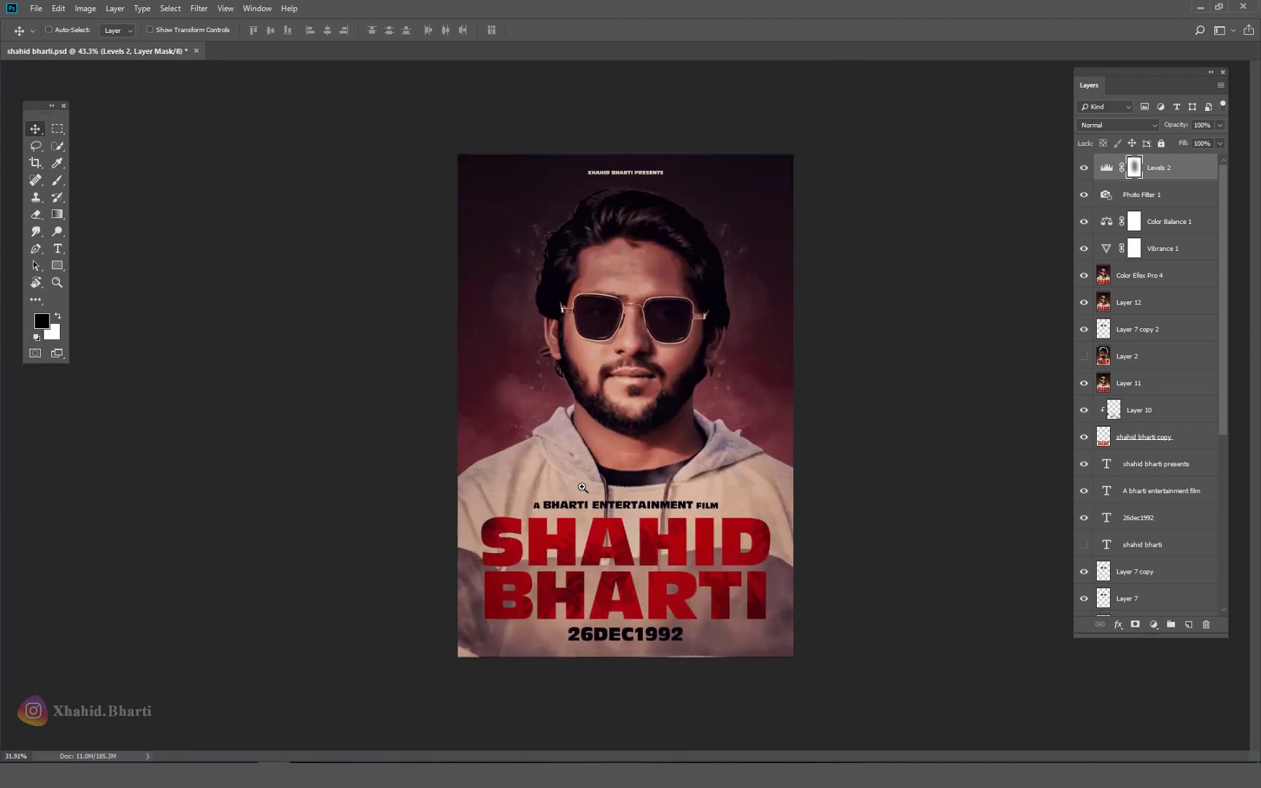
{"action": "left_click", "coordinate": [1104, 442], "text": "ctrl"}
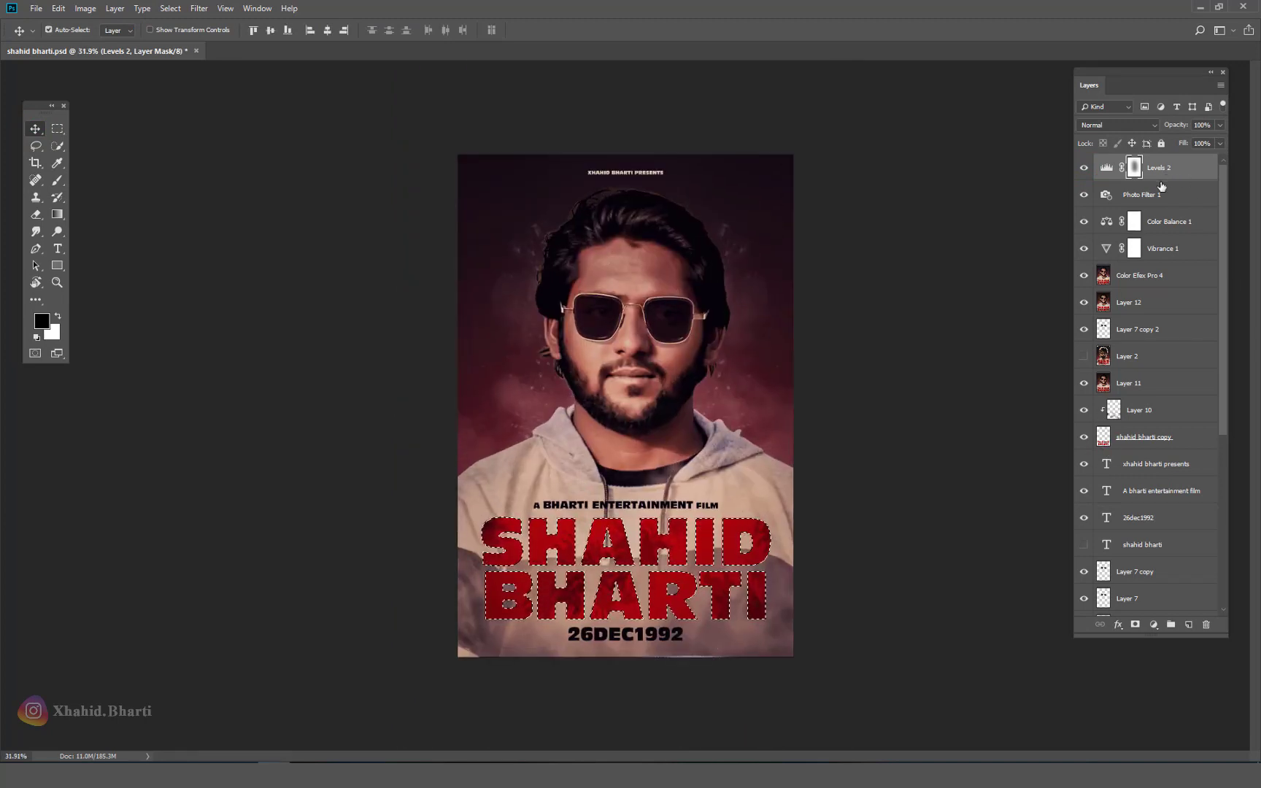
{"action": "key", "text": "alt+BackSpace"}
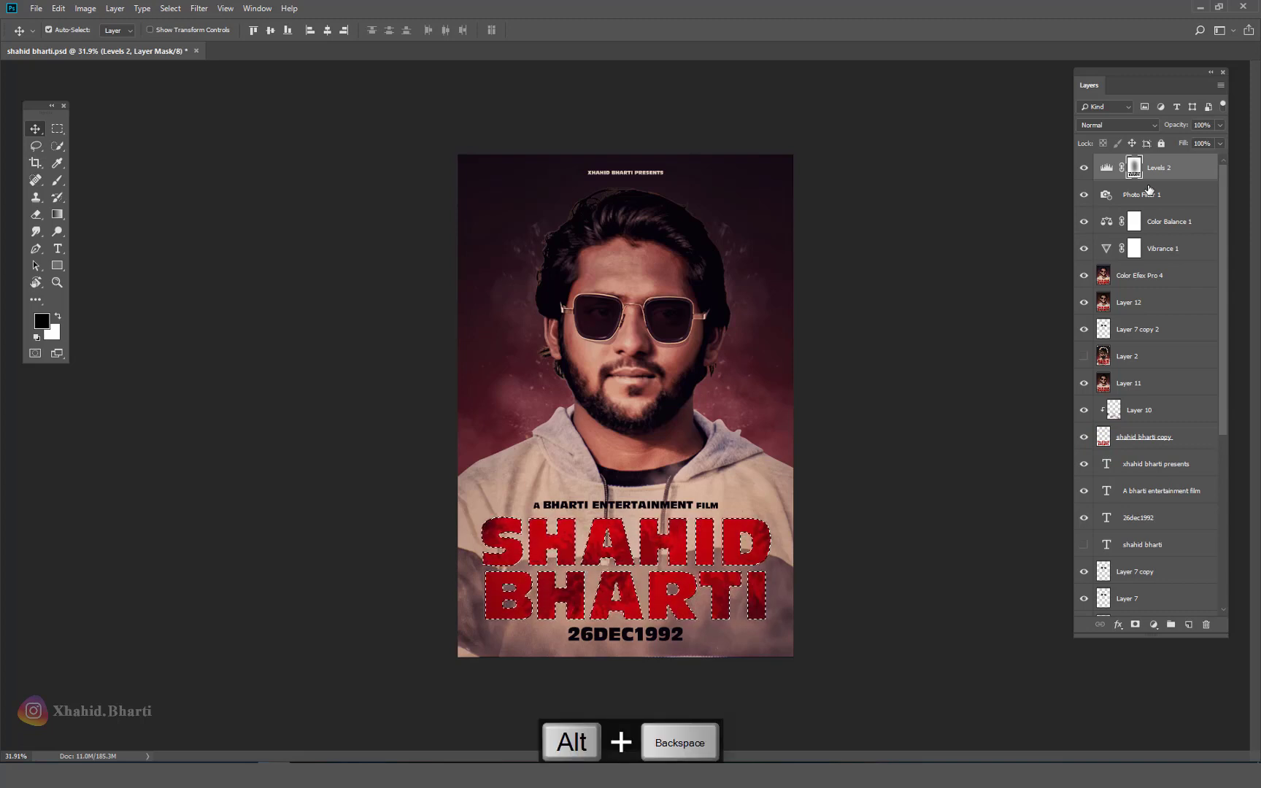
{"action": "key", "text": "ctrl+d"}
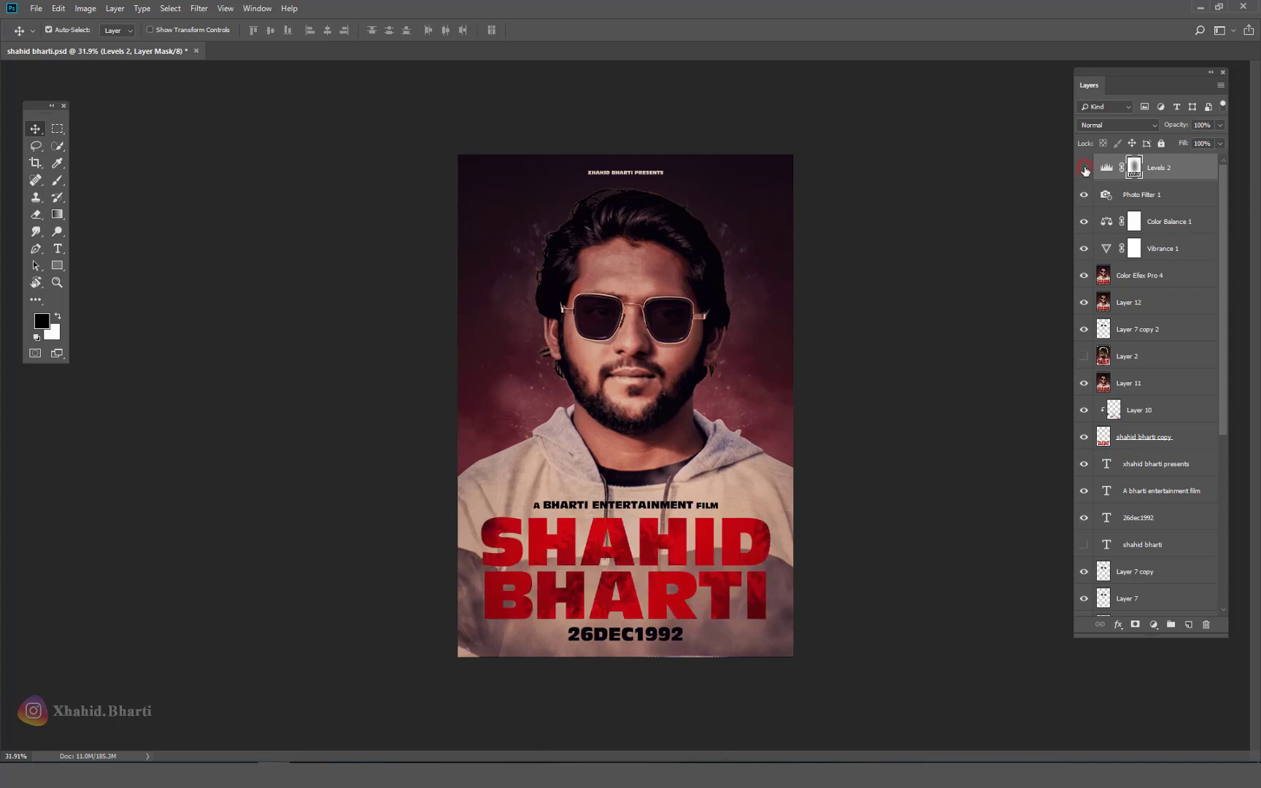
{"action": "left_click_drag", "start_coordinate": [764, 357], "coordinate": [690, 386]}
{"action": "right_click", "coordinate": [642, 372]}
{"action": "left_click", "coordinate": [671, 383]}
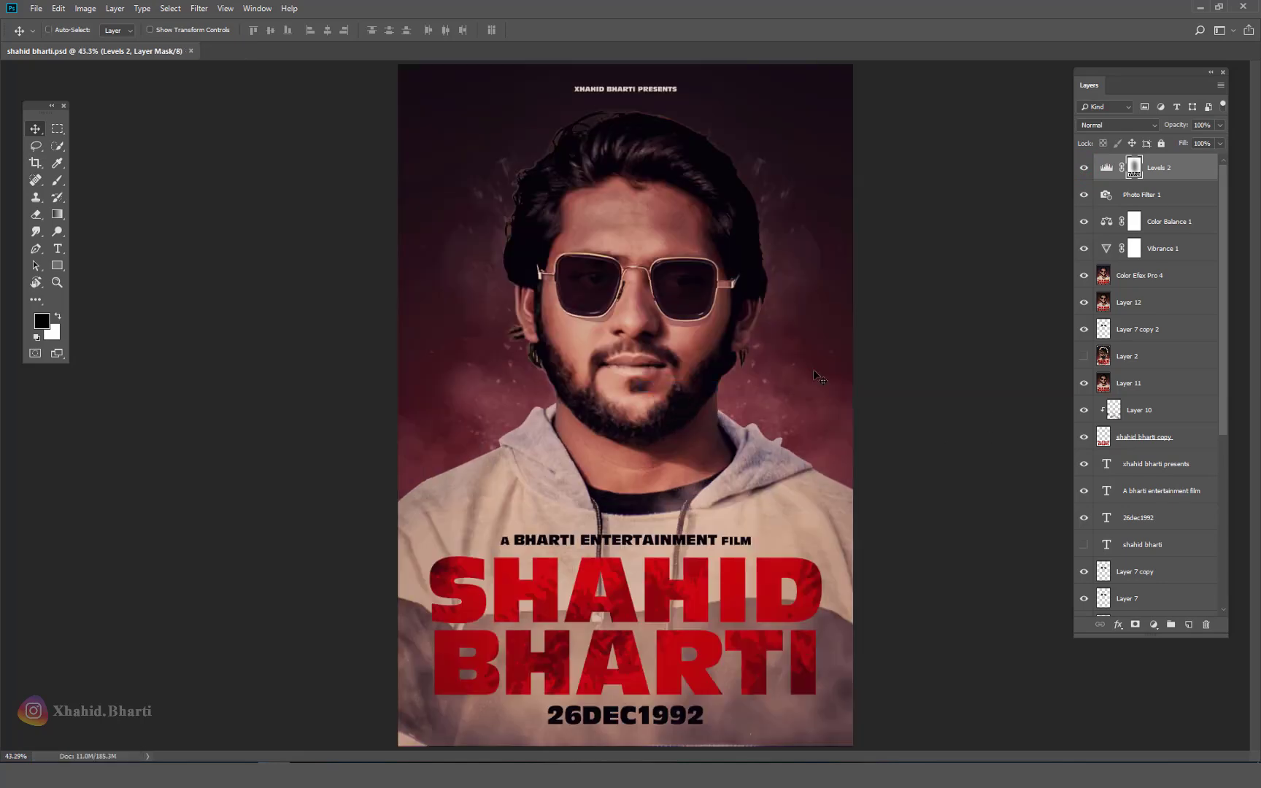
Step: Stamp the visible poster into Layer 13, hide the lower layers, and disable Layer 1's mask
{"action": "key", "text": "ctrl+shift+alt+e"}
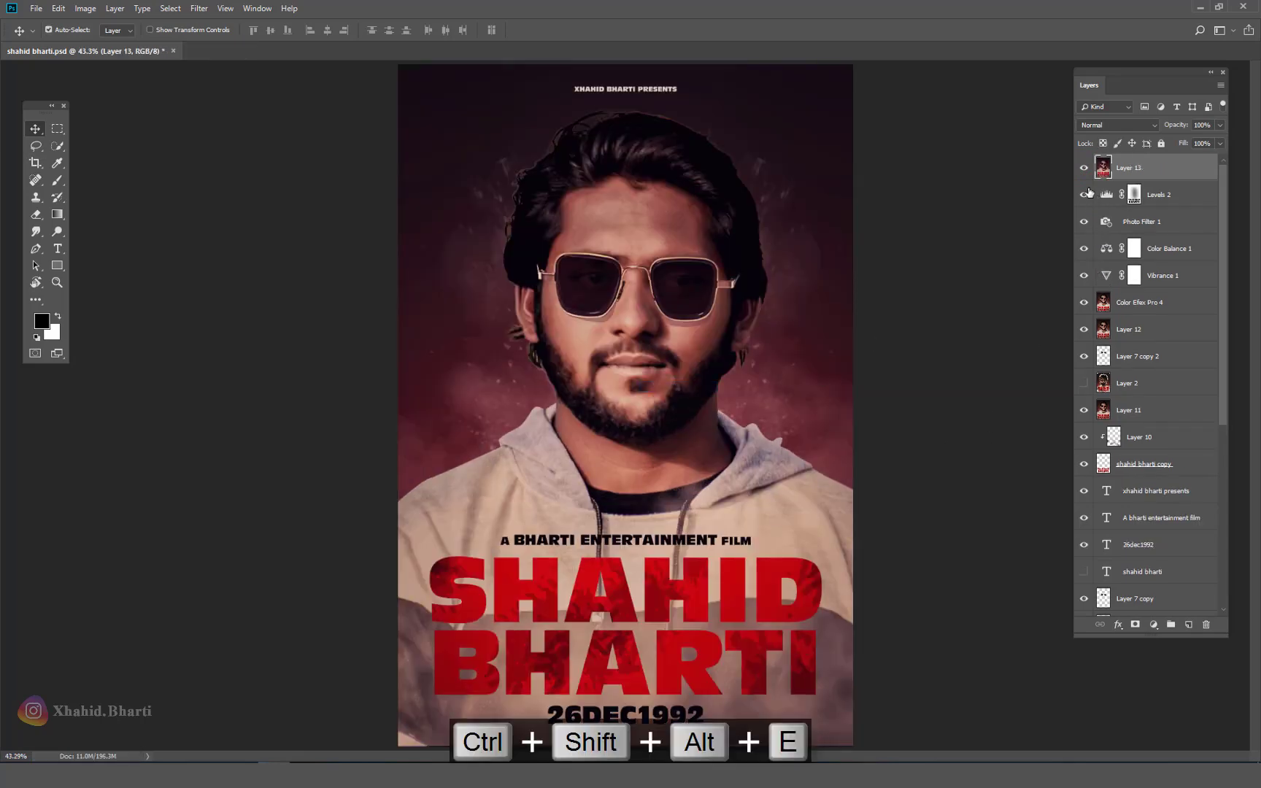
{"action": "left_click_drag", "start_coordinate": [1084, 195], "coordinate": [1085, 498]}
{"action": "scroll", "coordinate": [1085, 498], "scroll_direction": "down", "scroll_amount": 3}
{"action": "scroll", "coordinate": [1085, 498], "scroll_direction": "down", "scroll_amount": 1}
{"action": "left_click_drag", "start_coordinate": [1086, 357], "coordinate": [1072, 598]}
{"action": "scroll", "coordinate": [1078, 465], "scroll_direction": "down", "scroll_amount": 6}
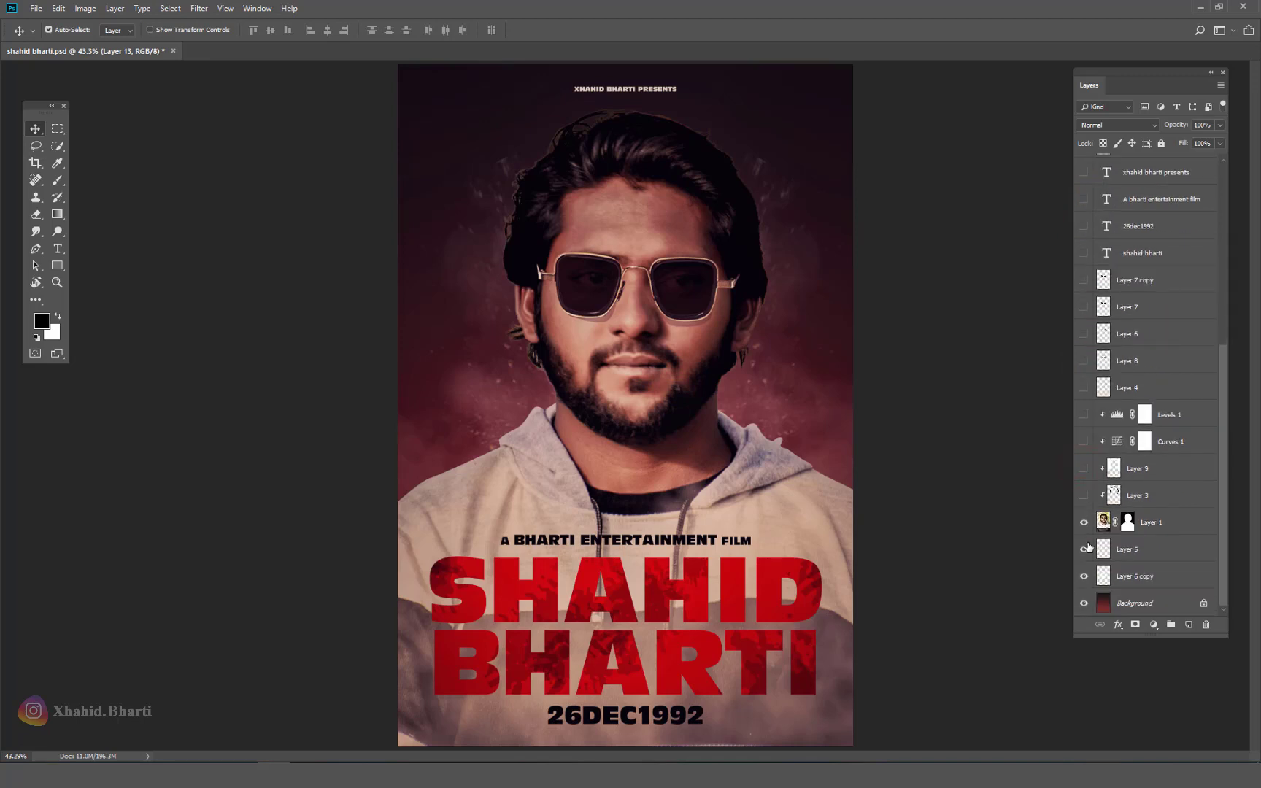
{"action": "left_click_drag", "start_coordinate": [1088, 547], "coordinate": [1075, 618]}
{"action": "right_click", "coordinate": [1125, 522]}
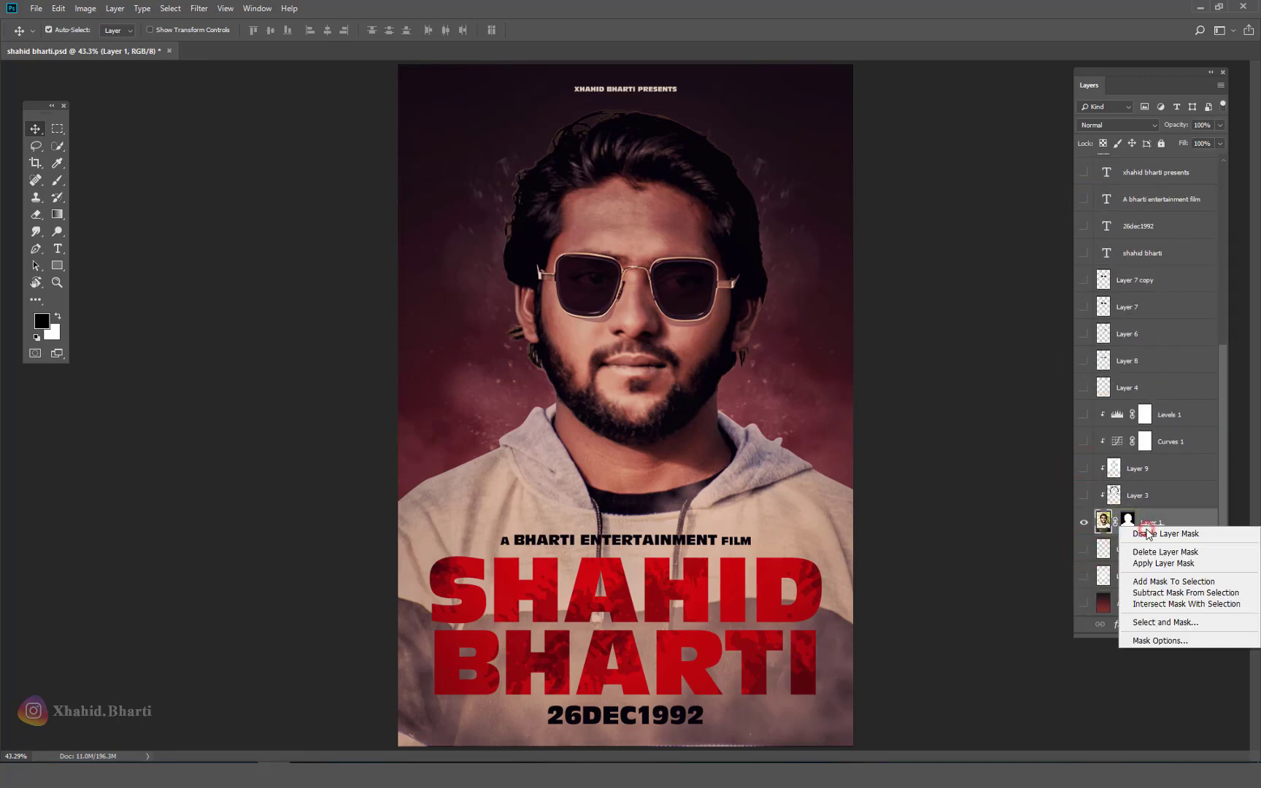
{"action": "left_click", "coordinate": [1142, 530]}
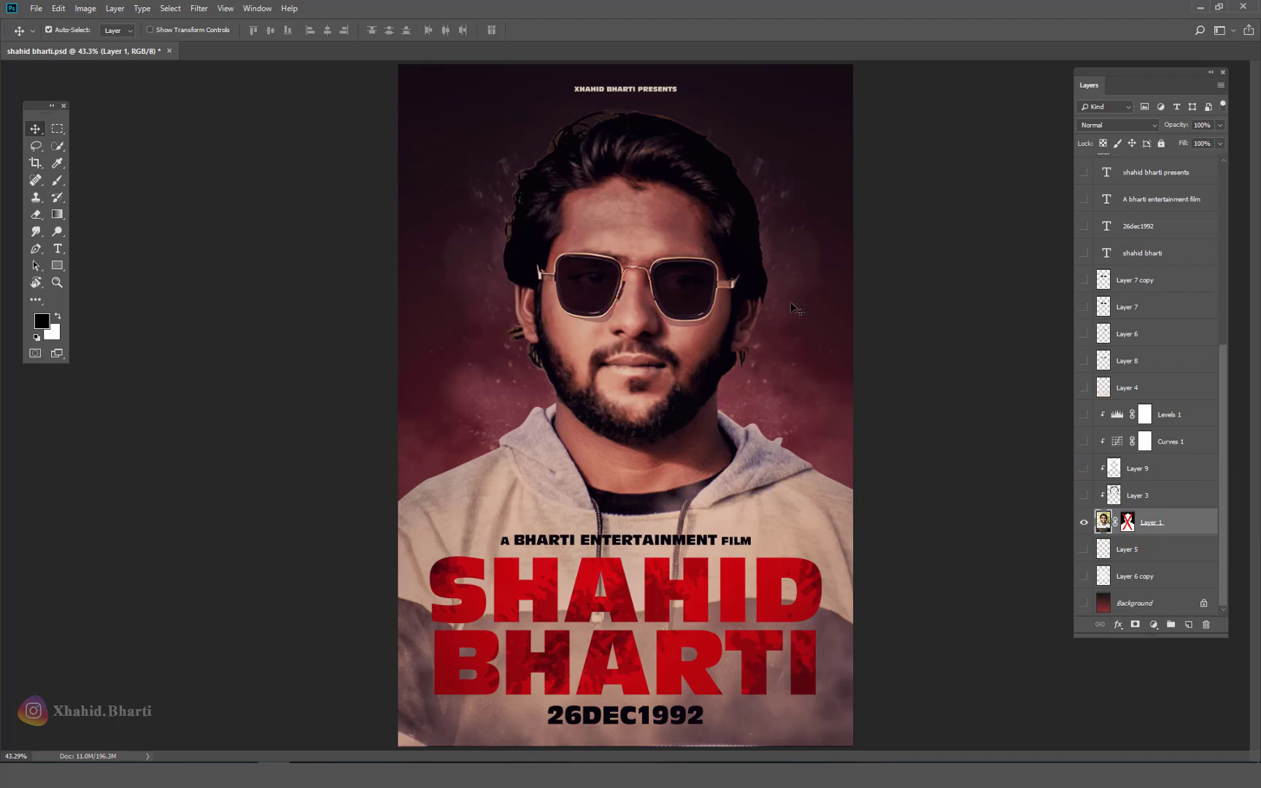
Step: Show the poster full screen with the Layers panel beside it
{"action": "key", "text": "f"}
{"action": "key", "text": "f"}
{"action": "scroll", "coordinate": [716, 295], "scroll_direction": "up", "scroll_amount": 1}
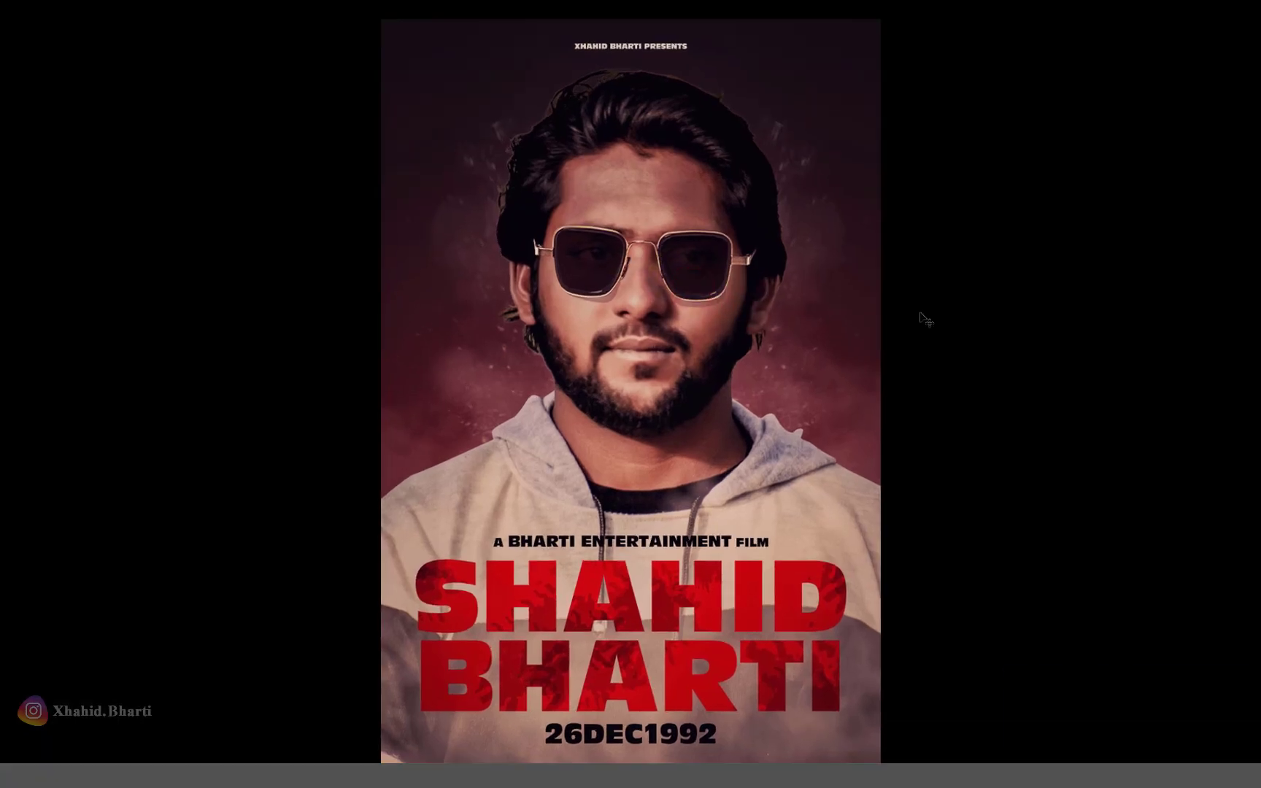
{"action": "key", "text": "F7"}
{"action": "scroll", "coordinate": [1126, 167], "scroll_direction": "up", "scroll_amount": 6}
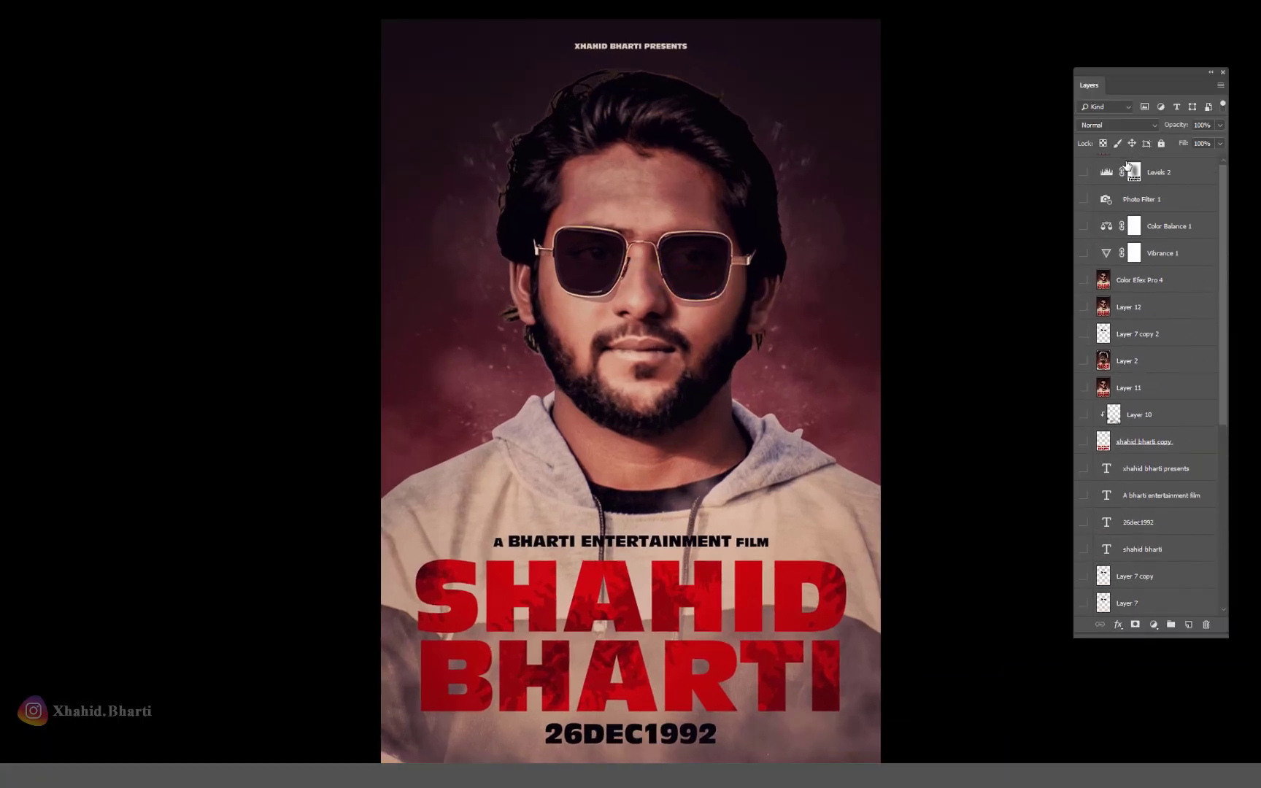
Step: Toggle Layer 13 off and on to compare the original photo with the finished poster
{"action": "left_click", "coordinate": [1094, 170]}
{"action": "left_click", "coordinate": [1084, 170]}
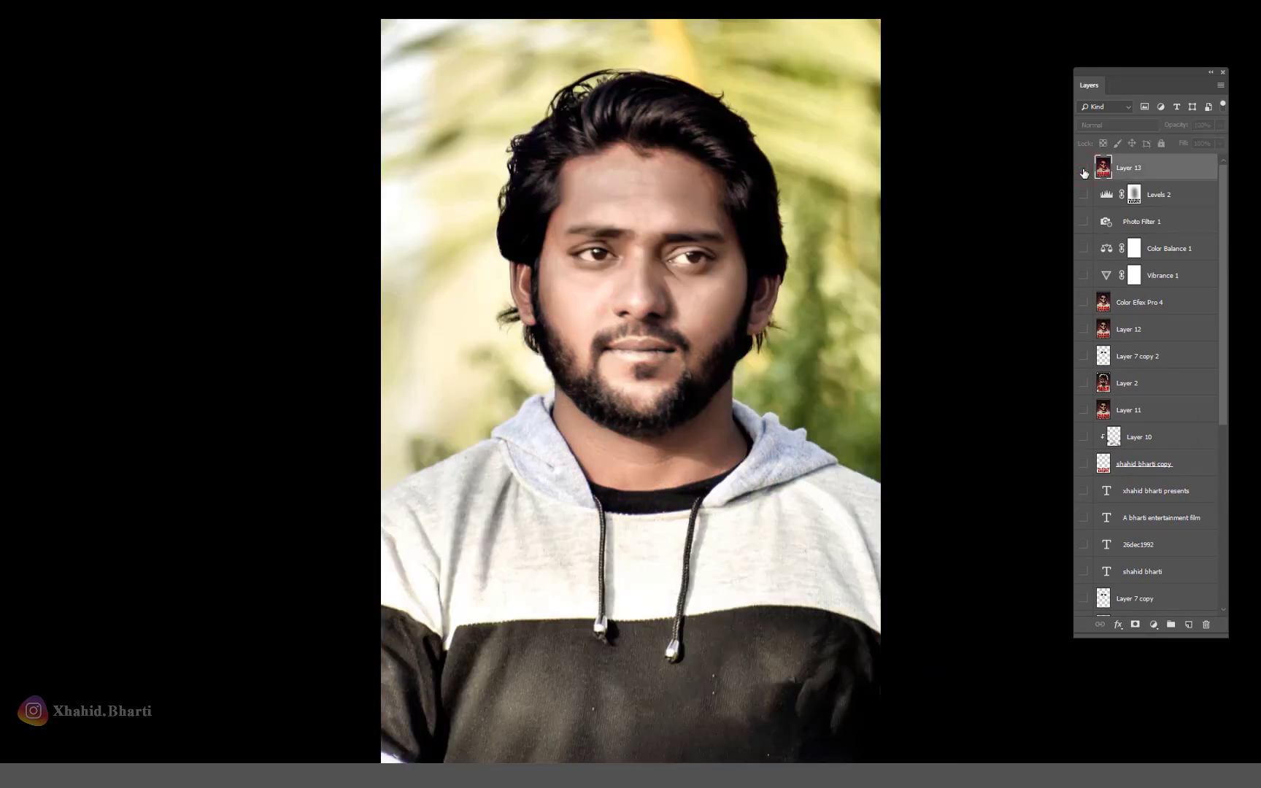
{"action": "left_click", "coordinate": [1084, 170]}
{"action": "left_click", "coordinate": [1084, 170]}
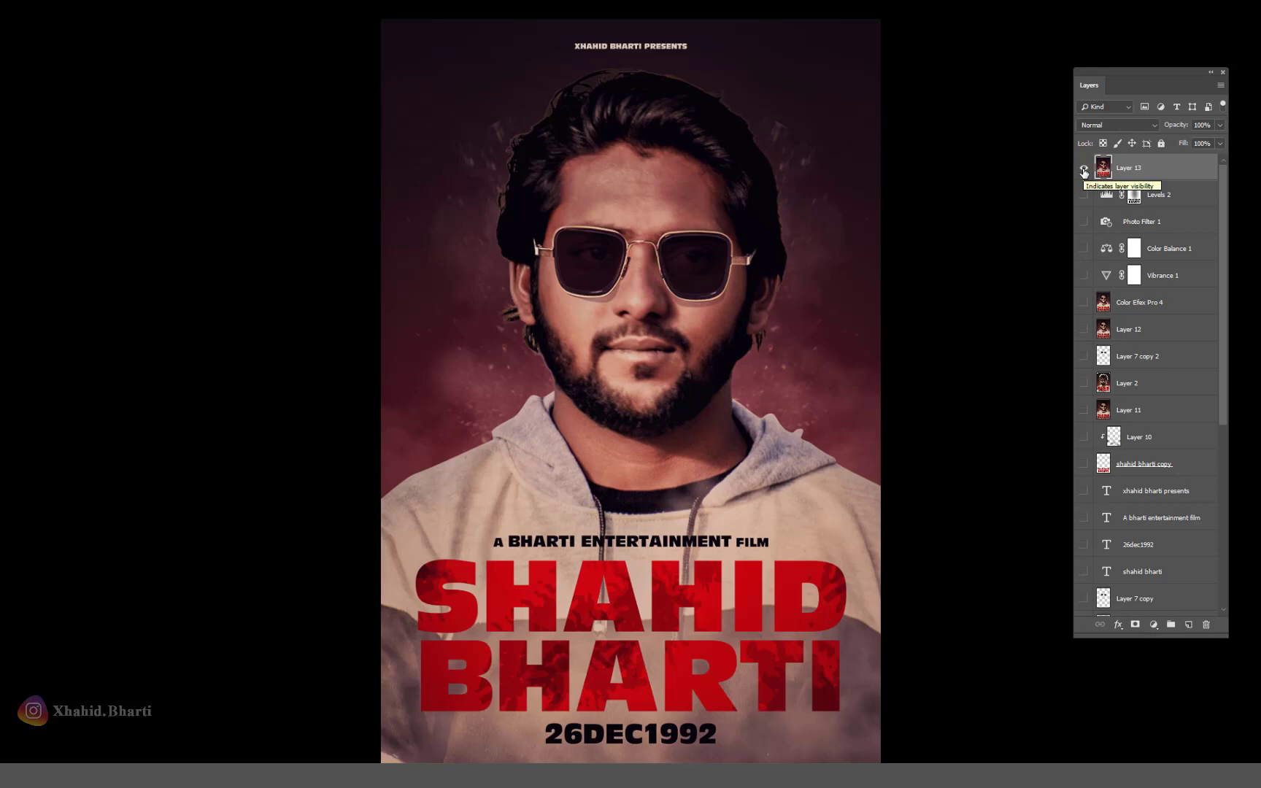
{"action": "left_click", "coordinate": [1084, 171]}
{"action": "left_click", "coordinate": [1084, 171]}
{"action": "left_click_drag", "start_coordinate": [673, 192], "coordinate": [566, 309]}
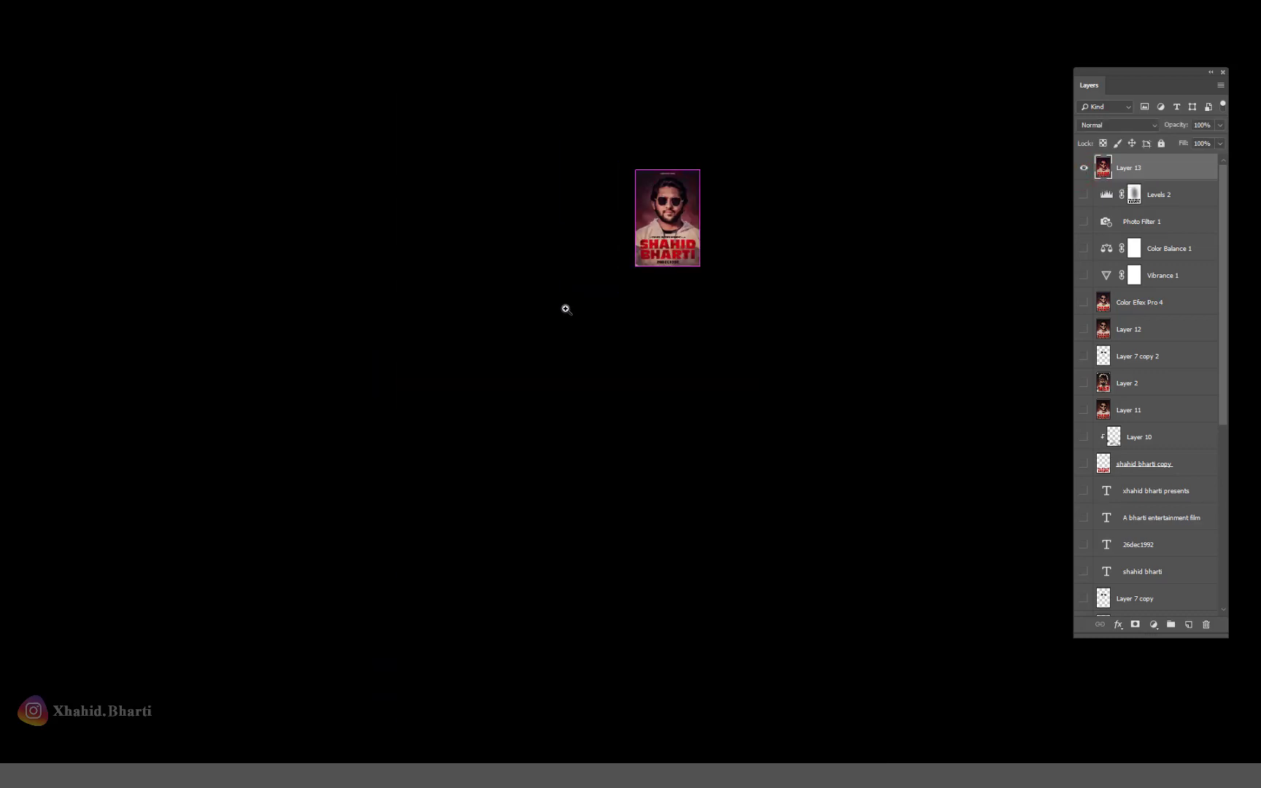